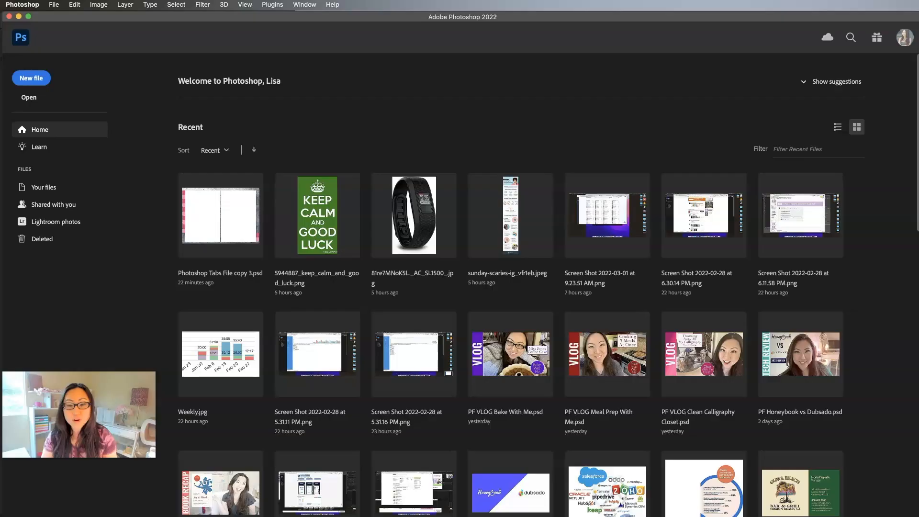
Create a new landscape document of 1336 × 960 pixels at 300 pixels/inch in RGB Color with a white background
{"action": "left_click", "coordinate": [32, 78]}
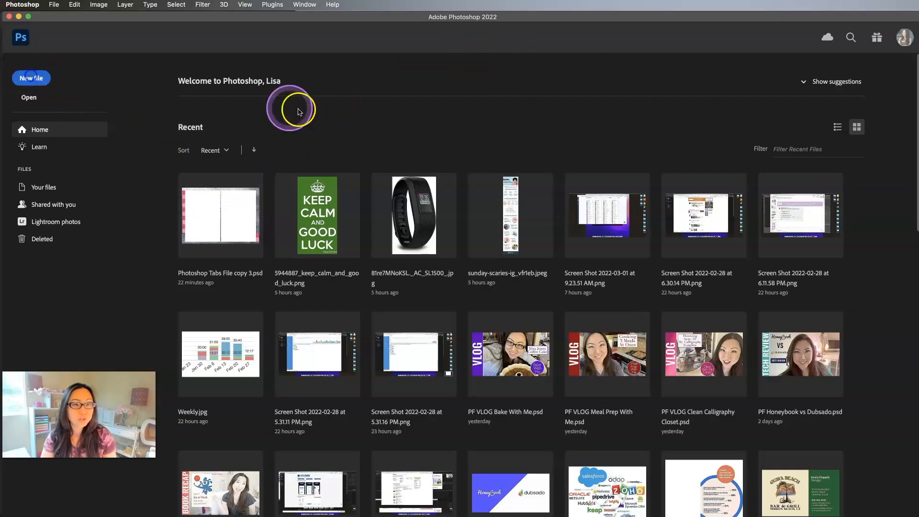
{"action": "left_click", "coordinate": [743, 263]}
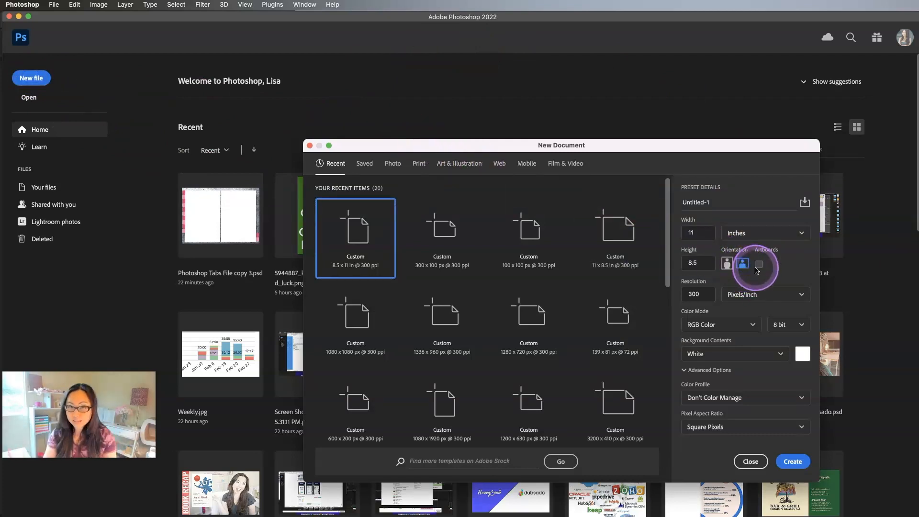
{"action": "left_click", "coordinate": [752, 232]}
{"action": "left_click", "coordinate": [752, 252]}
{"action": "left_click_drag", "start_coordinate": [707, 233], "coordinate": [659, 231]}
{"action": "type", "text": "1336"}
{"action": "left_click_drag", "start_coordinate": [704, 265], "coordinate": [639, 256]}
{"action": "type", "text": "6"}
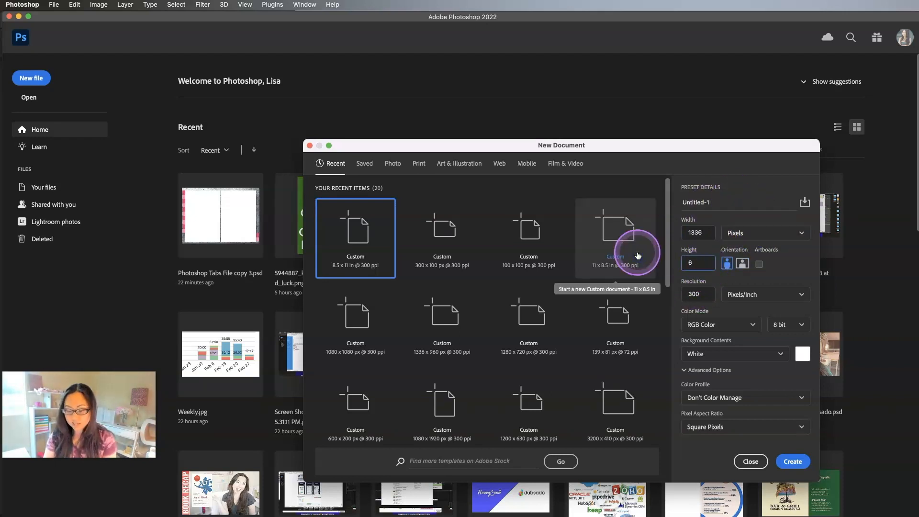
{"action": "type", "text": "960"}
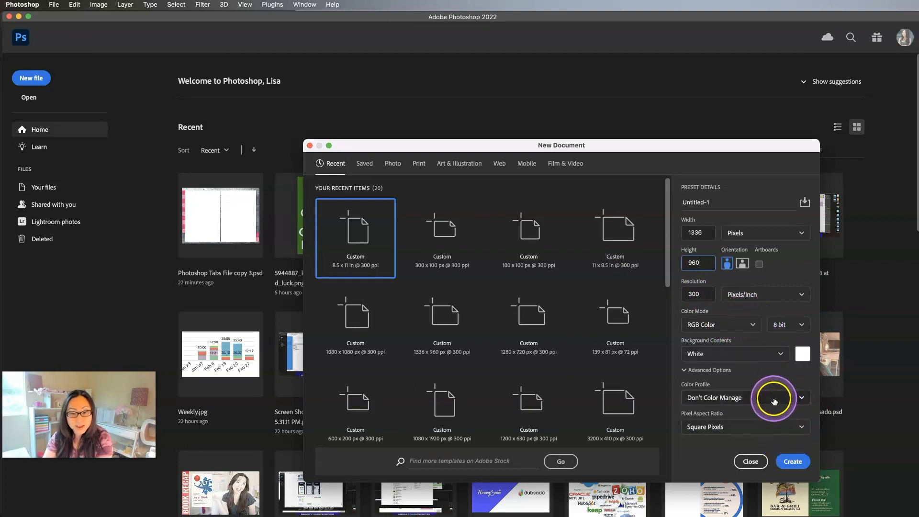
{"action": "left_click", "coordinate": [794, 461]}
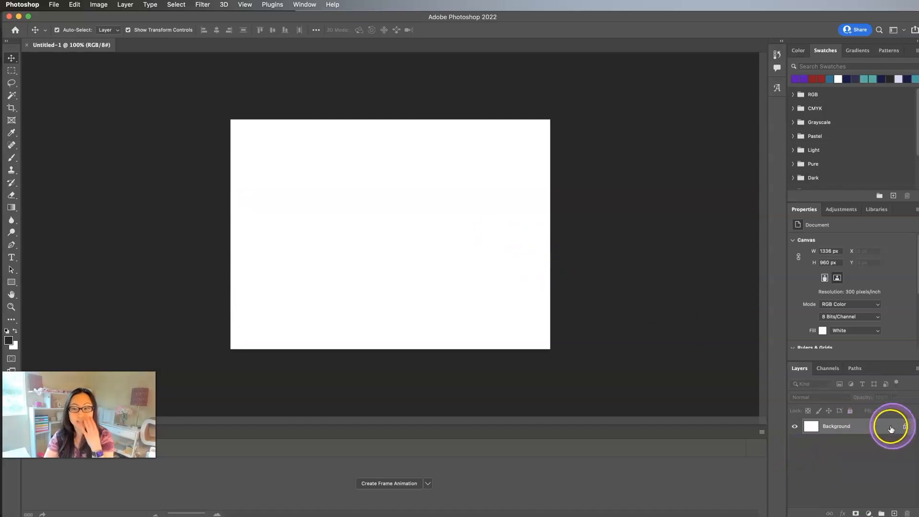
Unlock the background layer and place the Depositphotos_22929068_L texture, scaled to about 1440 × 960 px to cover the canvas
{"action": "left_click", "coordinate": [906, 427]}
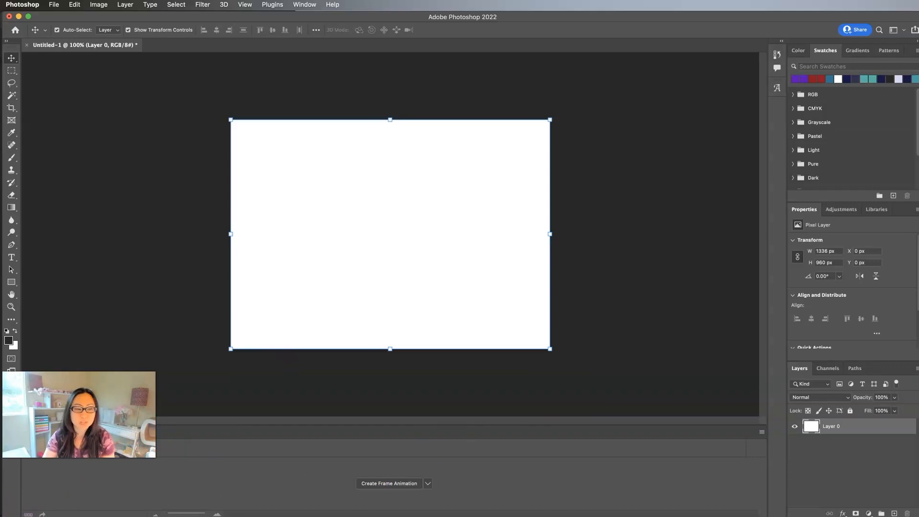
{"action": "left_click", "coordinate": [20, 516]}
{"action": "left_click_drag", "start_coordinate": [867, 503], "coordinate": [303, 213]}
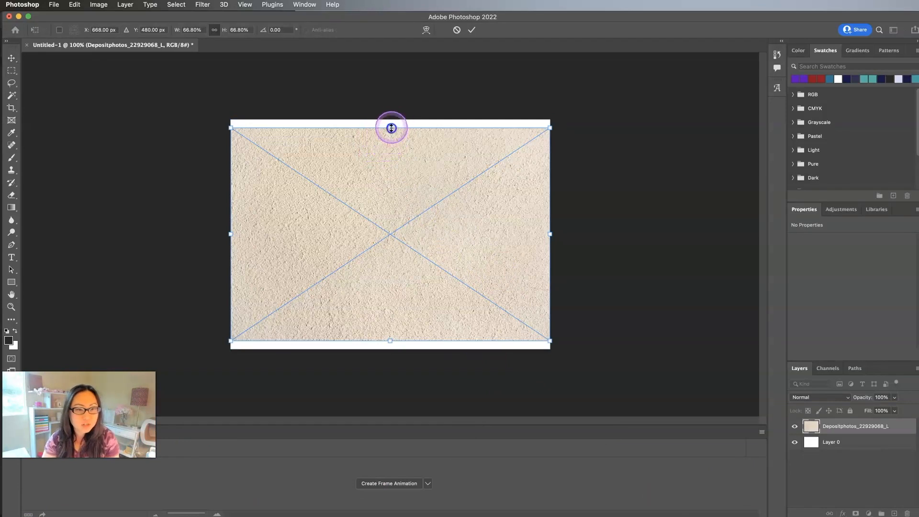
{"action": "left_click_drag", "start_coordinate": [391, 128], "coordinate": [391, 120]}
{"action": "left_click_drag", "start_coordinate": [390, 341], "coordinate": [391, 348]}
{"action": "key", "text": "Return"}
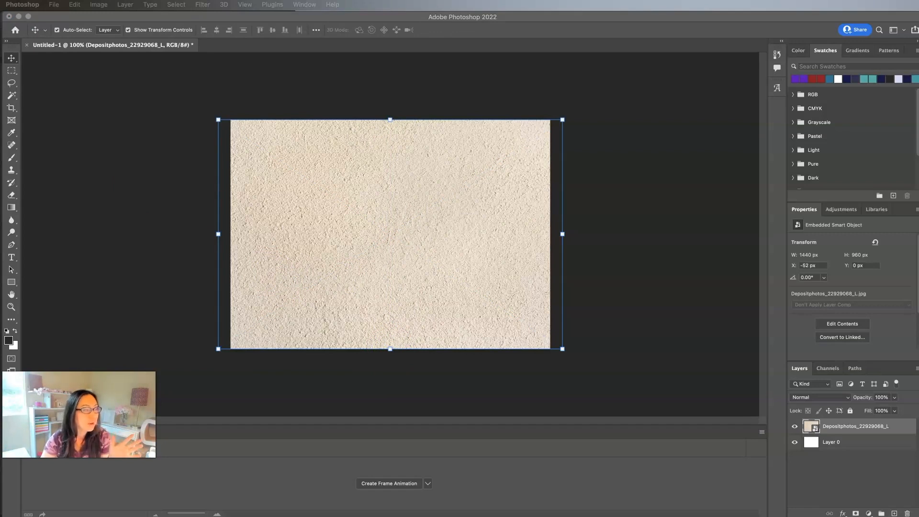
{"action": "left_click_drag", "start_coordinate": [386, 169], "coordinate": [392, 173]}
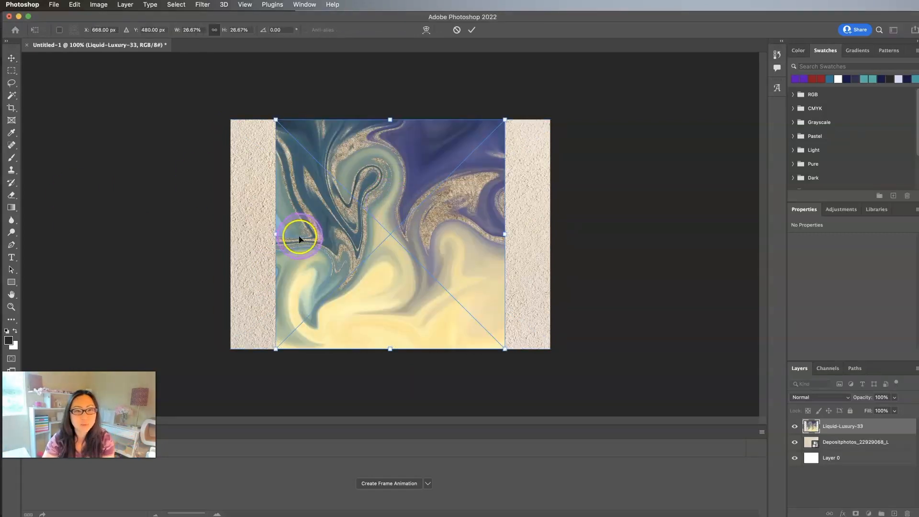
{"action": "left_click_drag", "start_coordinate": [276, 234], "coordinate": [218, 234]}
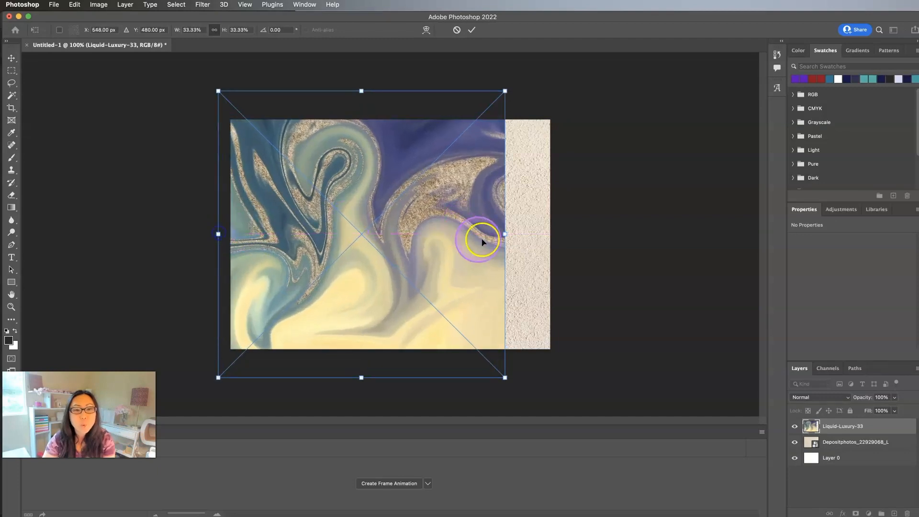
{"action": "left_click_drag", "start_coordinate": [505, 235], "coordinate": [546, 236]}
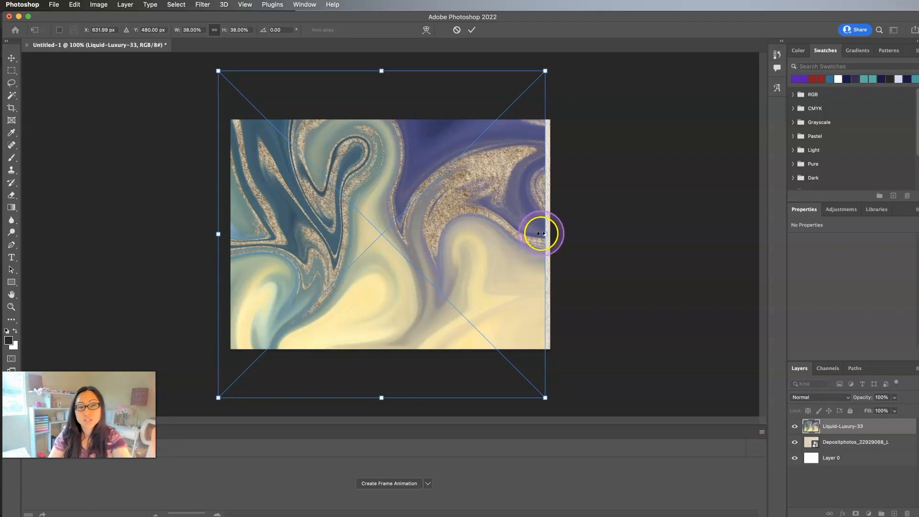
{"action": "left_click", "coordinate": [485, 314]}
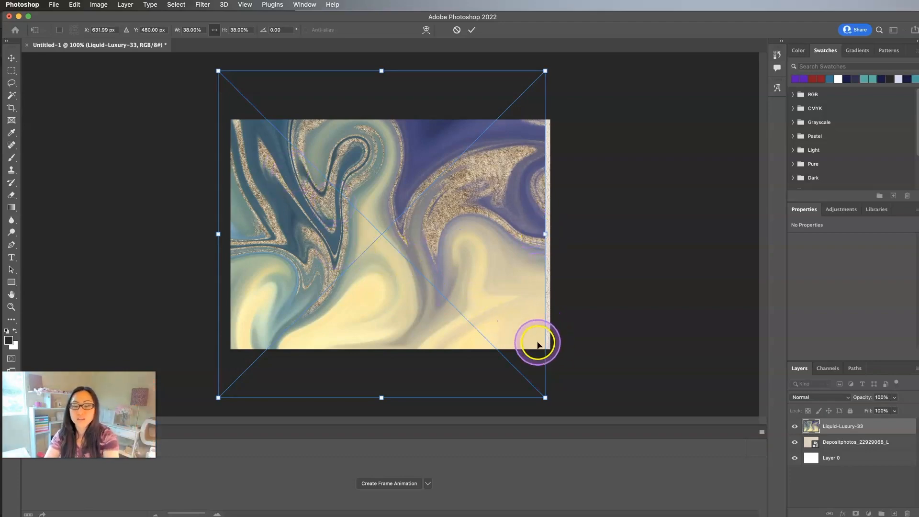
{"action": "key", "text": "Escape"}
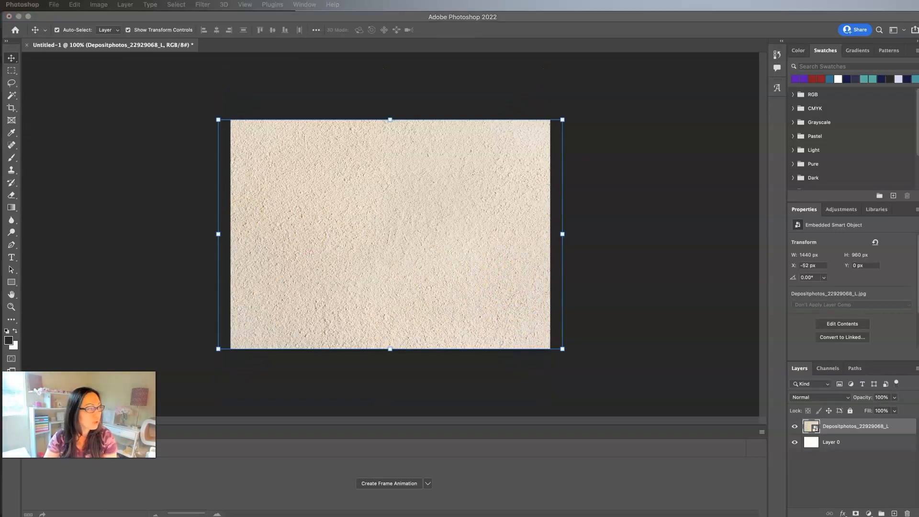
Place the background 2 (marble) image over the canvas and hide the Depositphotos_22929068_L layer
{"action": "left_click_drag", "start_coordinate": [66, 205], "coordinate": [428, 243]}
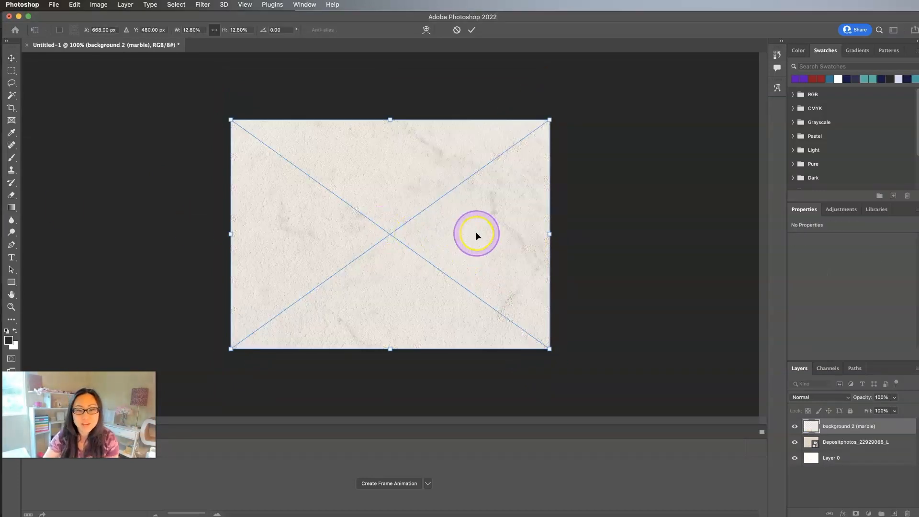
{"action": "key", "text": "Return"}
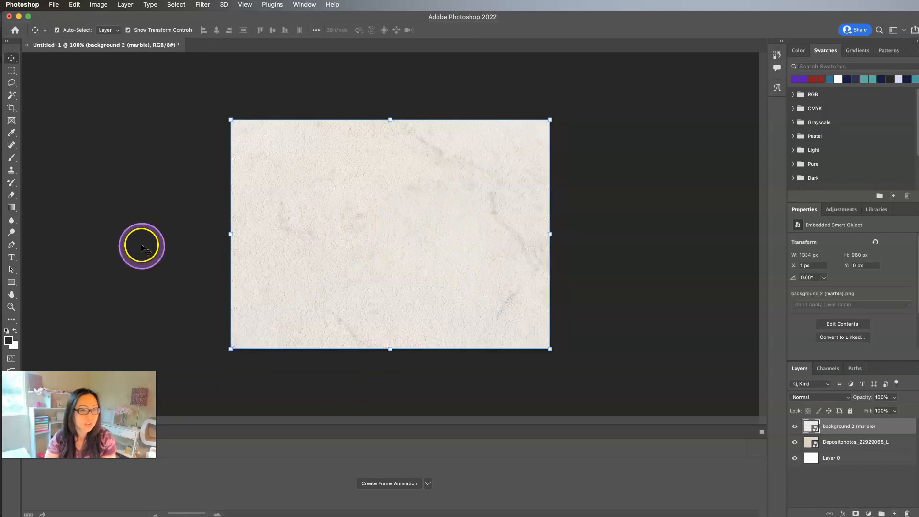
{"action": "left_click", "coordinate": [793, 443]}
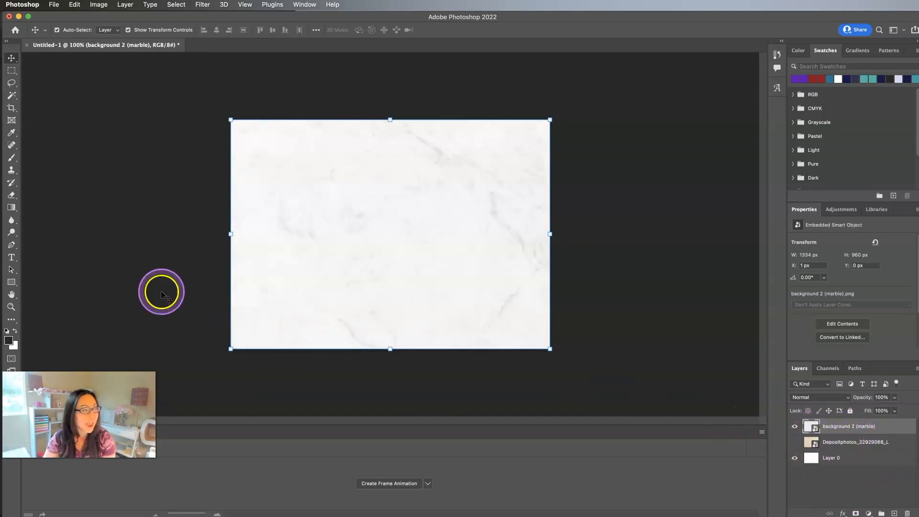
Place the purple marble image and scale it proportionally to about 1399 px wide so it covers the canvas
{"action": "left_click_drag", "start_coordinate": [15, 181], "coordinate": [232, 236]}
{"action": "left_click_drag", "start_coordinate": [506, 236], "coordinate": [564, 233]}
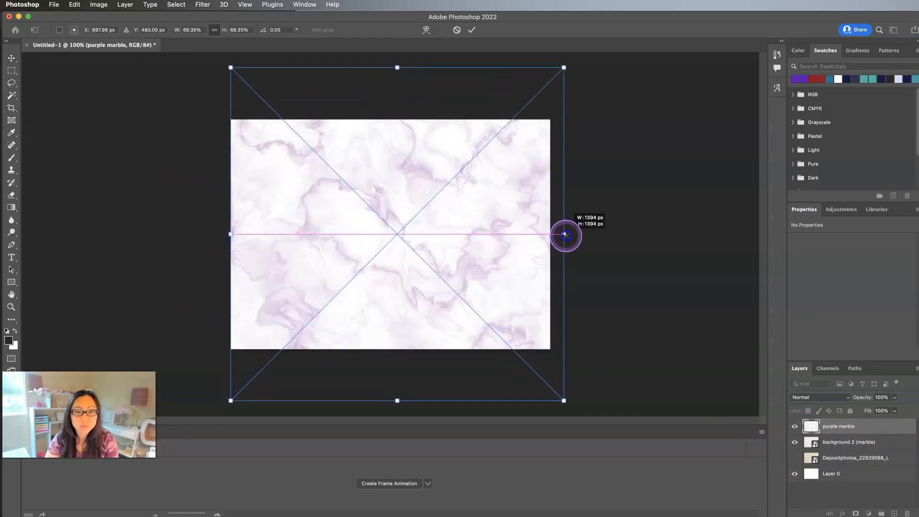
{"action": "key", "text": "Return"}
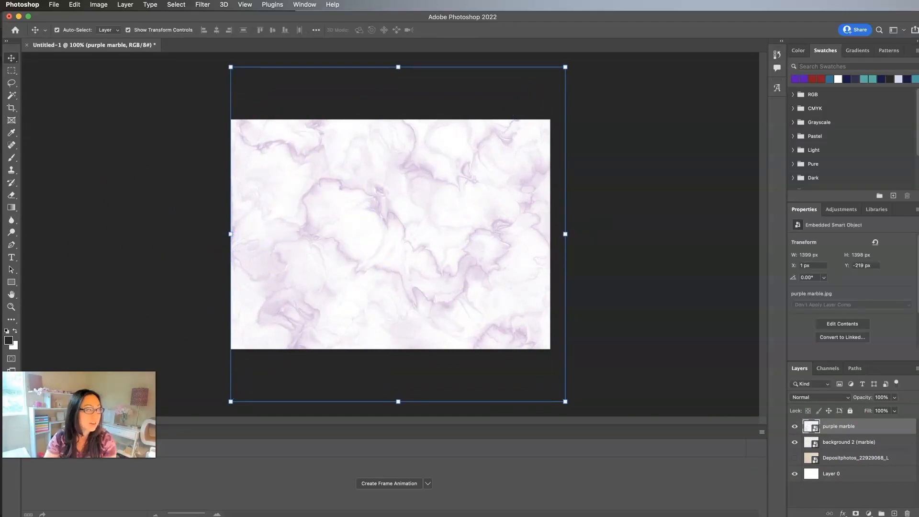
Place the Pink_Marble_Paper (2) image and scale it proportionally to about 1411 px wide so it covers the whole canvas
{"action": "left_click_drag", "start_coordinate": [298, 185], "coordinate": [328, 200]}
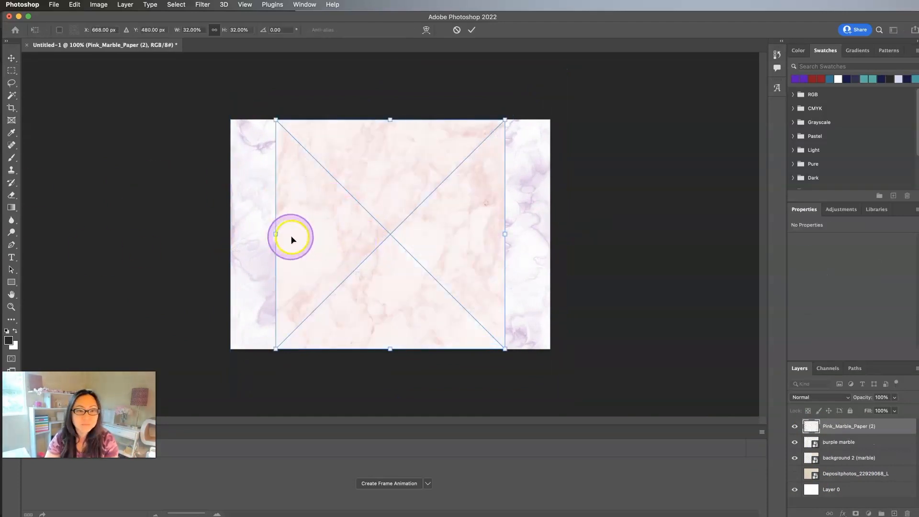
{"action": "left_click_drag", "start_coordinate": [274, 234], "coordinate": [211, 231]}
{"action": "left_click_drag", "start_coordinate": [502, 233], "coordinate": [550, 234]}
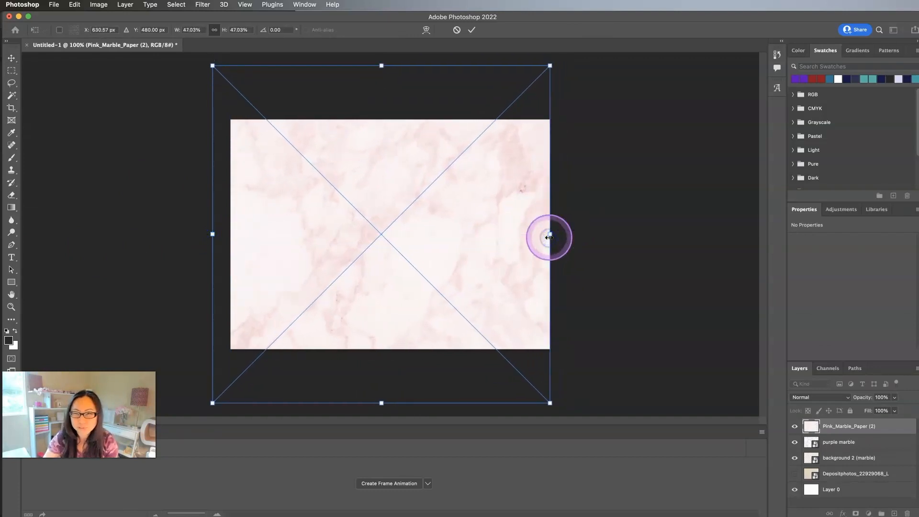
{"action": "key", "text": "Return"}
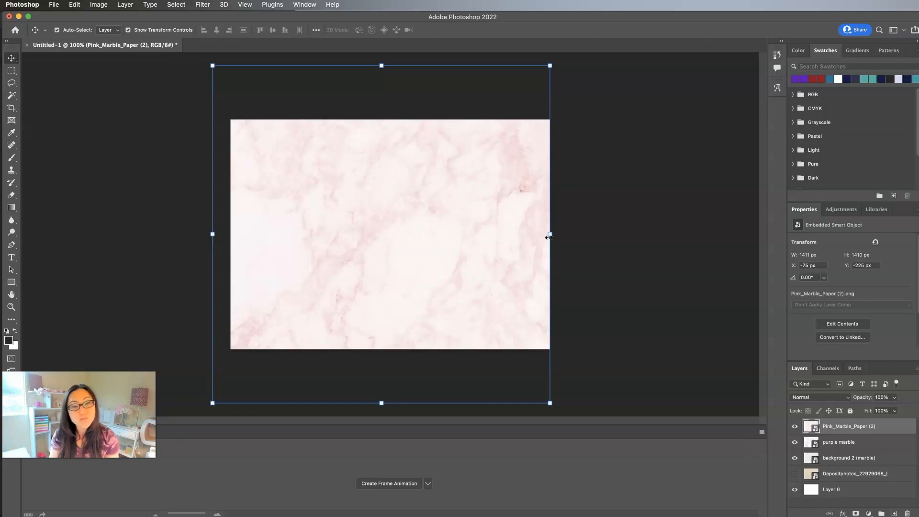
{"action": "left_click", "coordinate": [552, 226]}
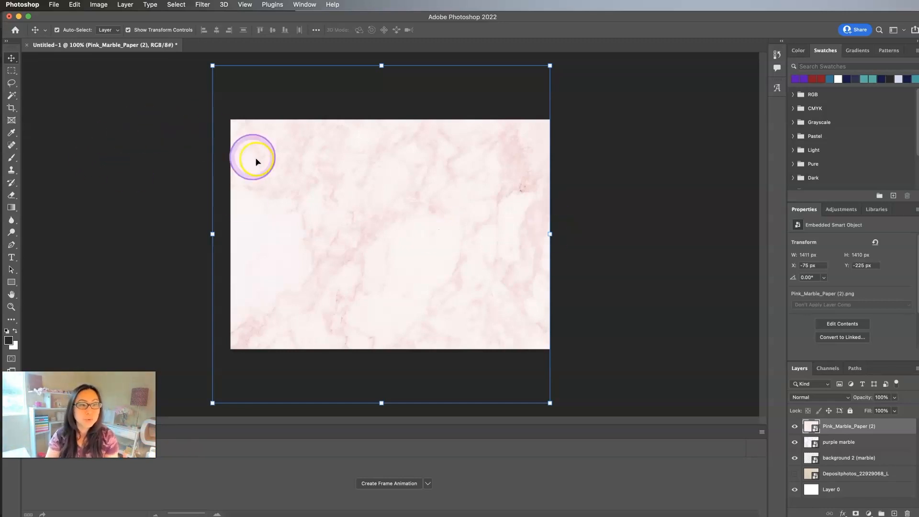
{"action": "left_click", "coordinate": [253, 321]}
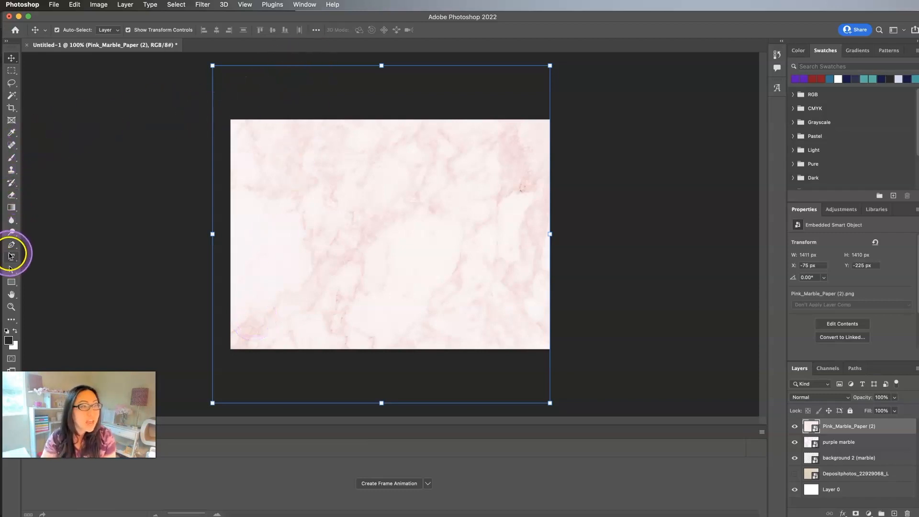
Activate the Rectangle tool and check which workspace is in use
{"action": "left_click", "coordinate": [11, 283]}
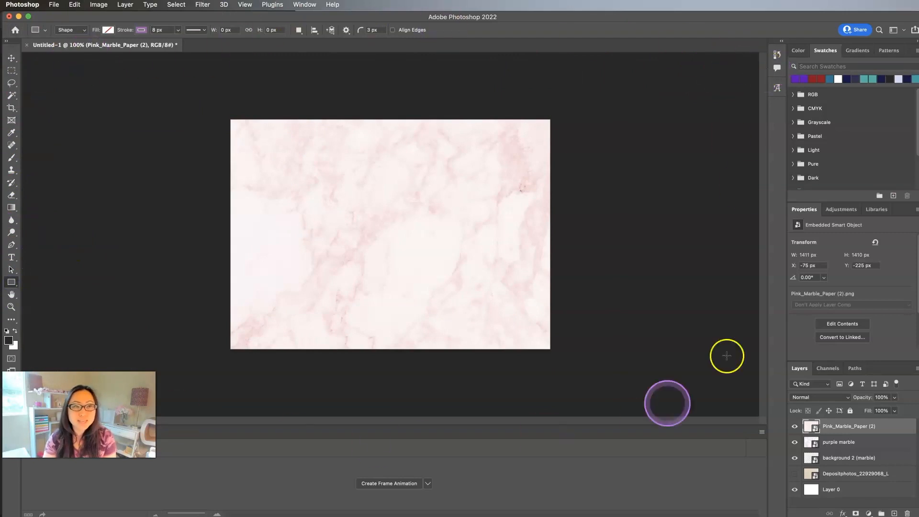
{"action": "left_click", "coordinate": [302, 5]}
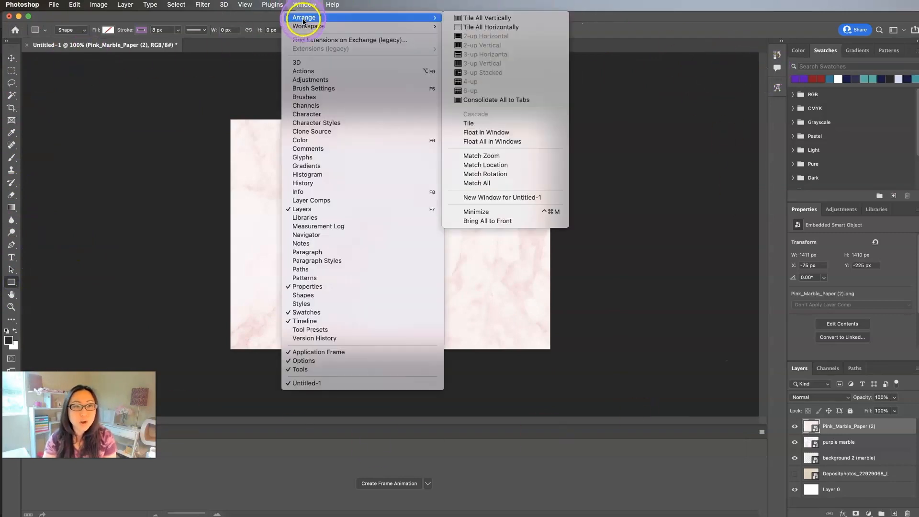
{"action": "mouse_move", "coordinate": [367, 25]}
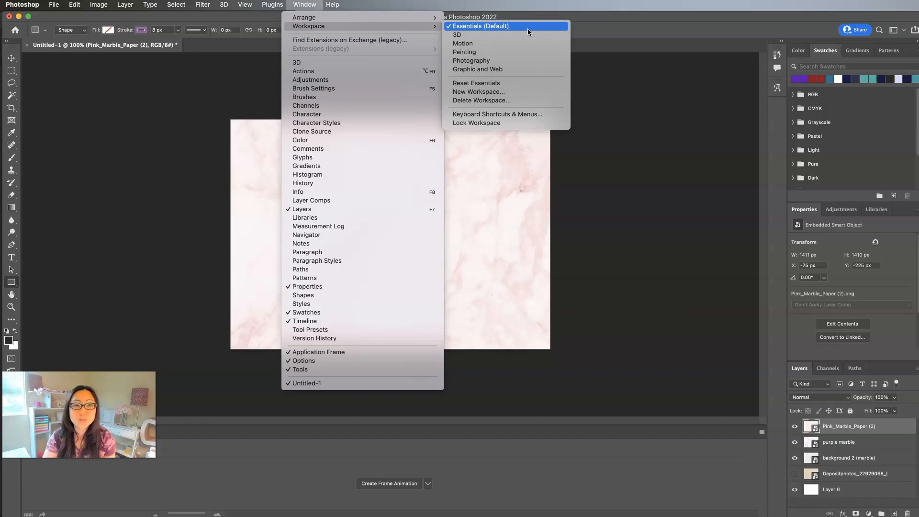
{"action": "left_click", "coordinate": [196, 156]}
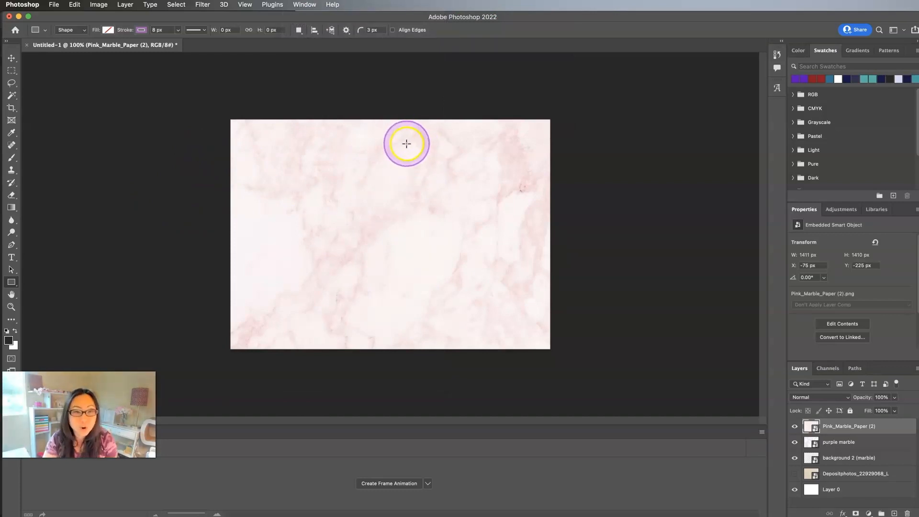
Show the rulers and add one vertical and one horizontal guide crossing at the canvas center
{"action": "left_click", "coordinate": [244, 6]}
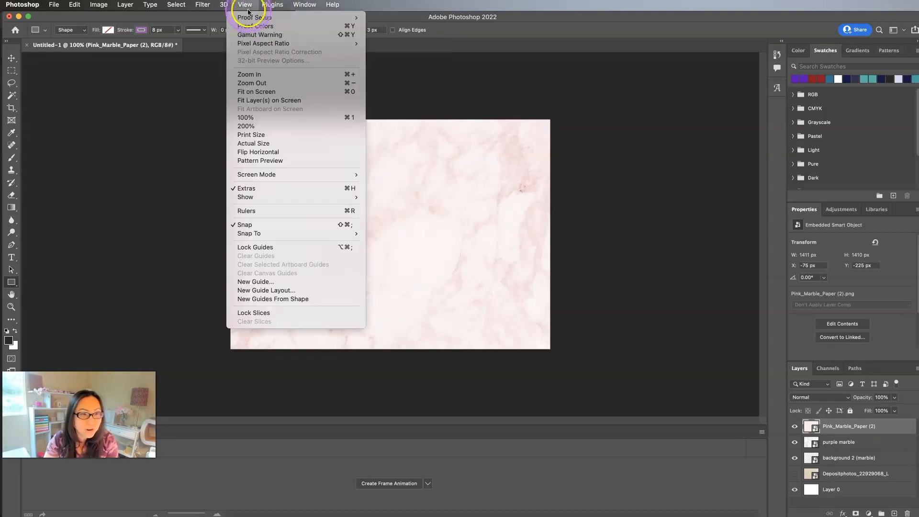
{"action": "left_click", "coordinate": [244, 210]}
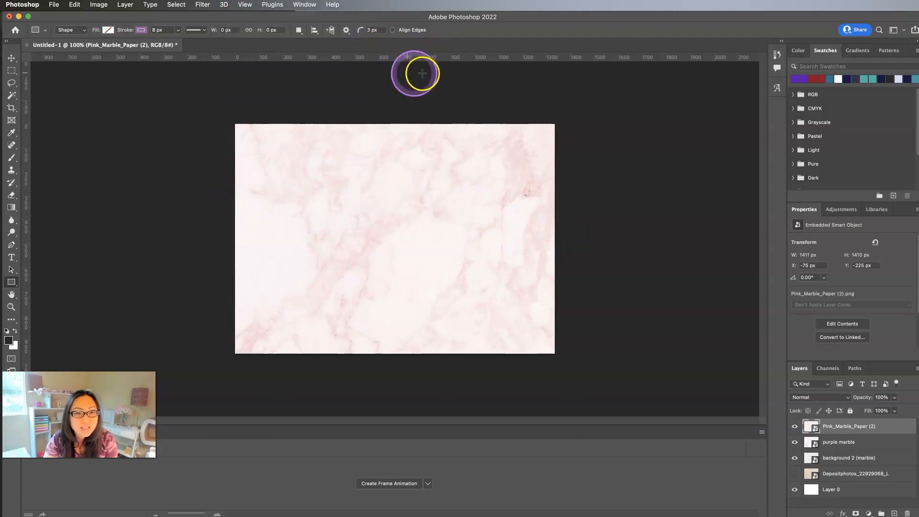
{"action": "left_click_drag", "start_coordinate": [26, 188], "coordinate": [404, 189]}
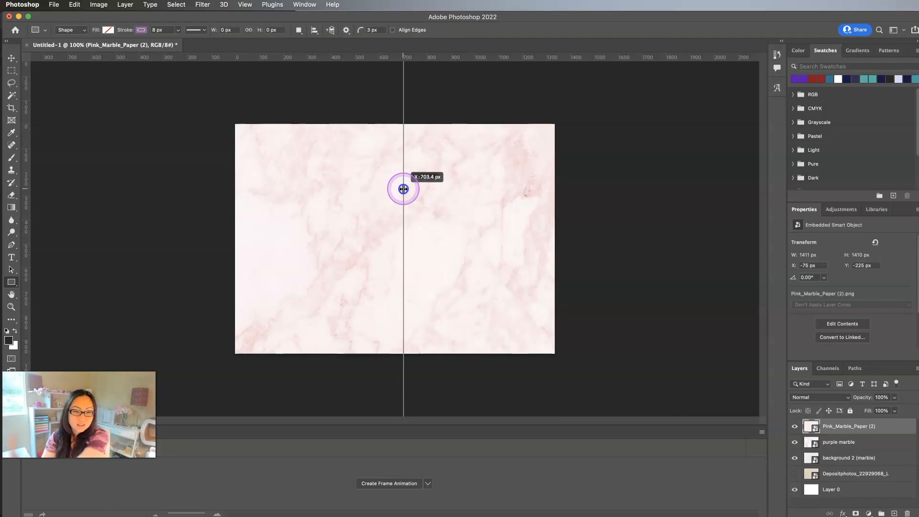
{"action": "mouse_move", "coordinate": [404, 189]}
{"action": "left_mouse_down"}
{"action": "mouse_move", "coordinate": [416, 189]}
{"action": "mouse_move", "coordinate": [397, 191]}
{"action": "left_mouse_up"}
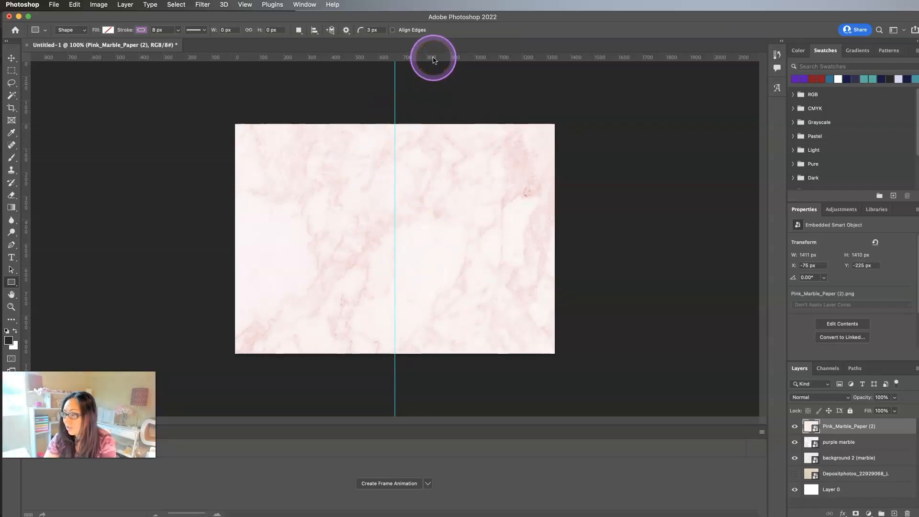
{"action": "left_click_drag", "start_coordinate": [433, 60], "coordinate": [416, 240]}
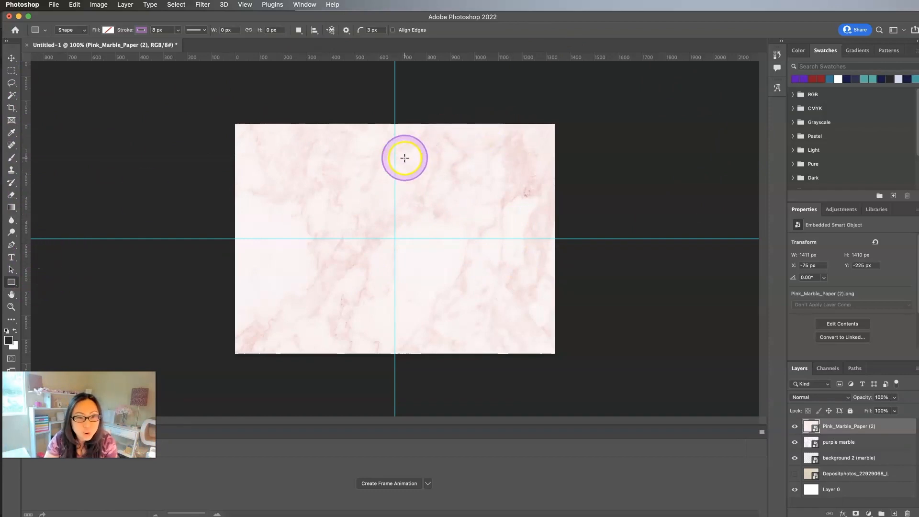
Draw a rectangle about 574 × 864 px from the vertical guide across the canvas's right half and fill it white
{"action": "left_click_drag", "start_coordinate": [399, 137], "coordinate": [532, 344]}
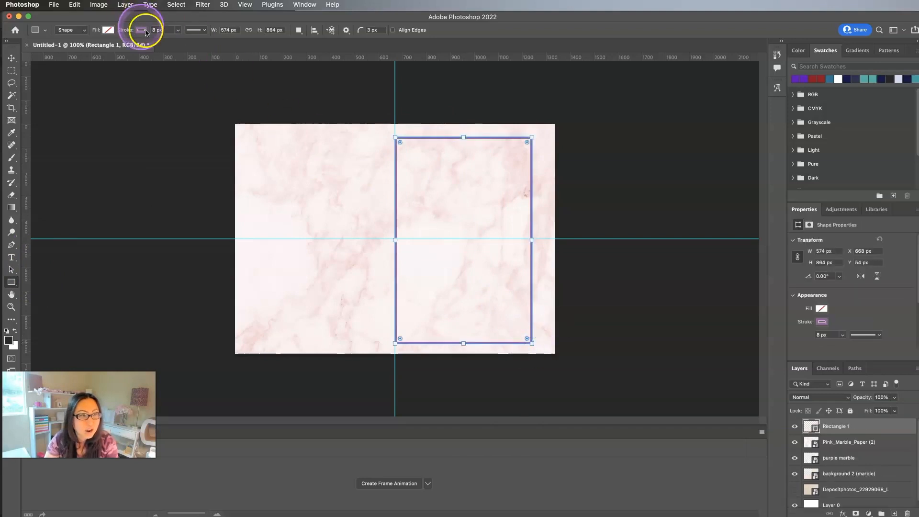
{"action": "left_click", "coordinate": [108, 31]}
{"action": "left_click", "coordinate": [91, 81]}
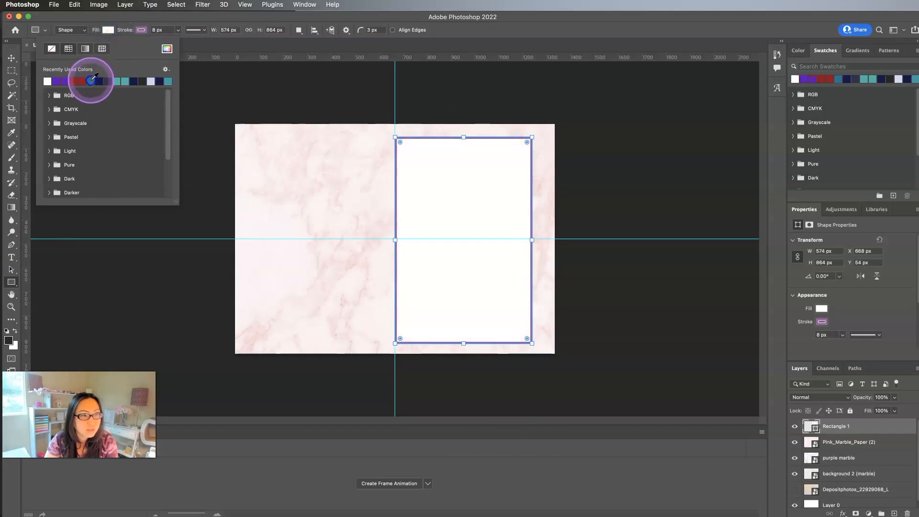
Remove the white rectangle's stroke and reposition it to about X 701 px, Y 48 px, leaving a gap beside the vertical guide
{"action": "left_click", "coordinate": [141, 30]}
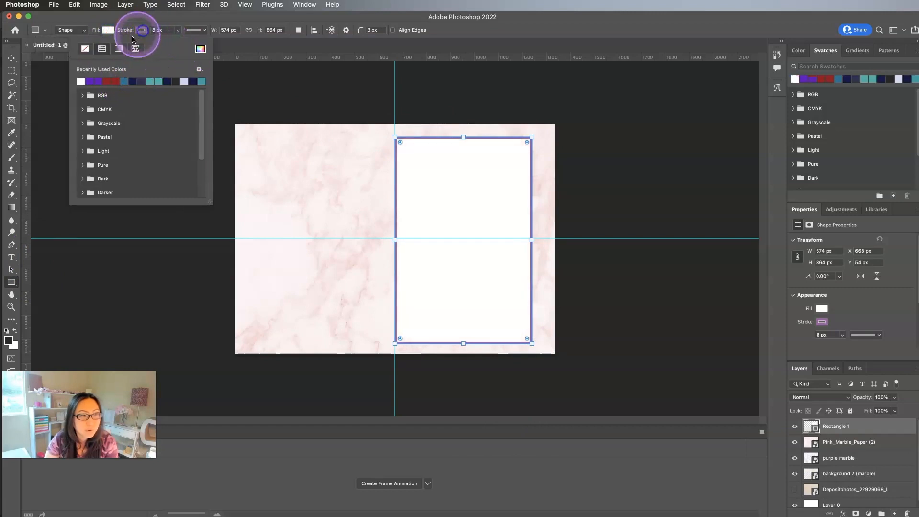
{"action": "left_click", "coordinate": [86, 50]}
{"action": "left_click", "coordinate": [12, 58]}
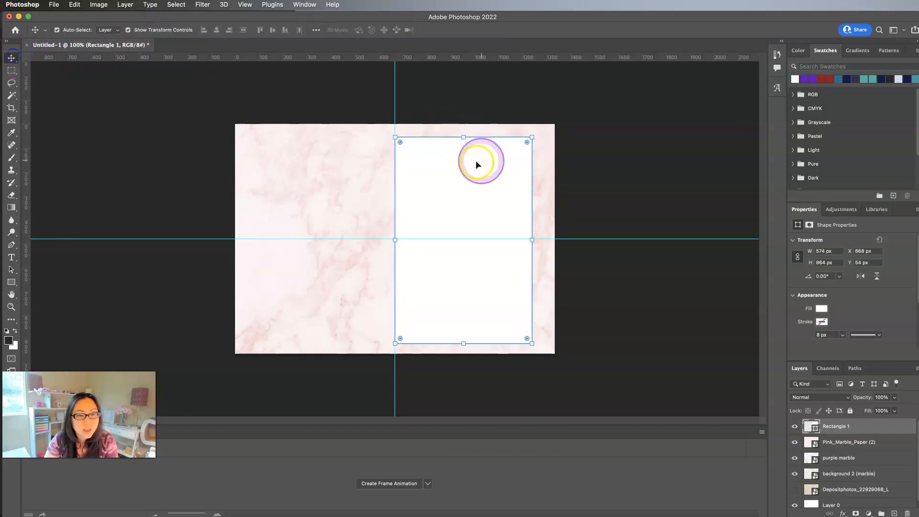
{"action": "left_click_drag", "start_coordinate": [464, 189], "coordinate": [473, 189]}
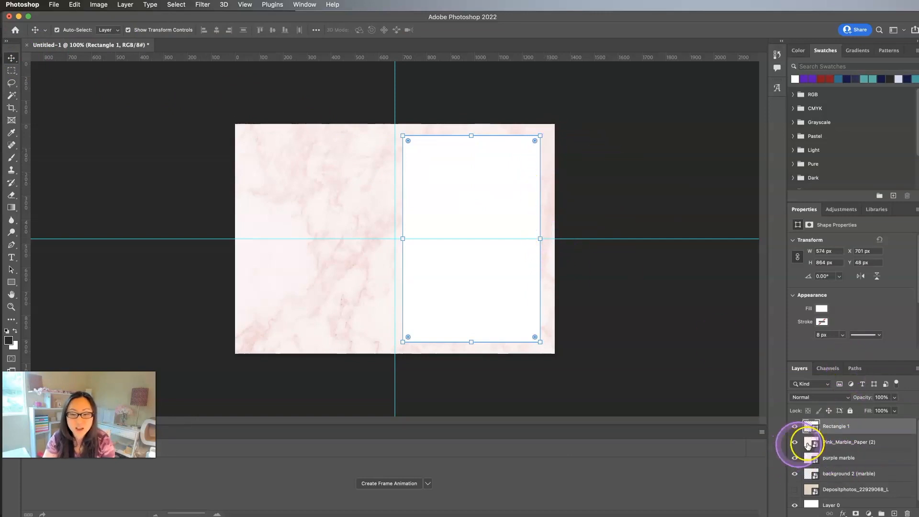
Hide the Pink_Marble_Paper (2) and purple marble layers so the background 2 (marble) layer shows
{"action": "left_click", "coordinate": [795, 443]}
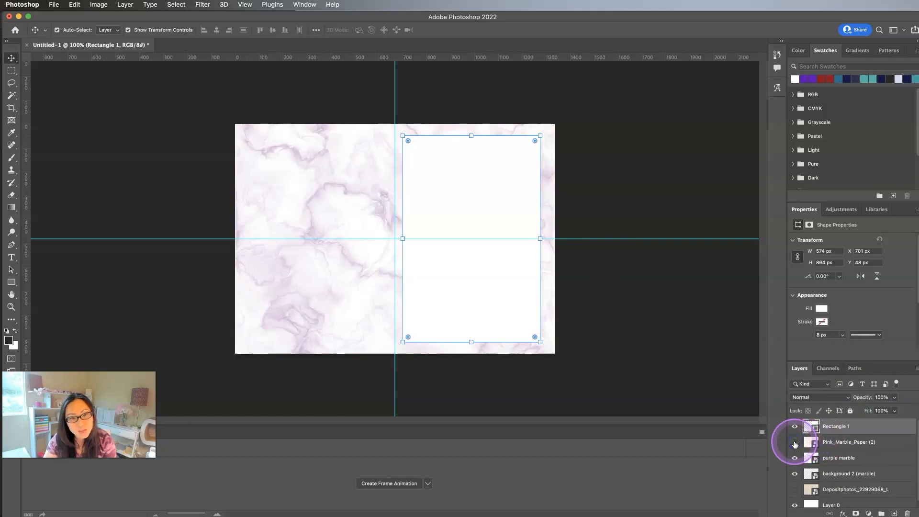
{"action": "left_click", "coordinate": [794, 458]}
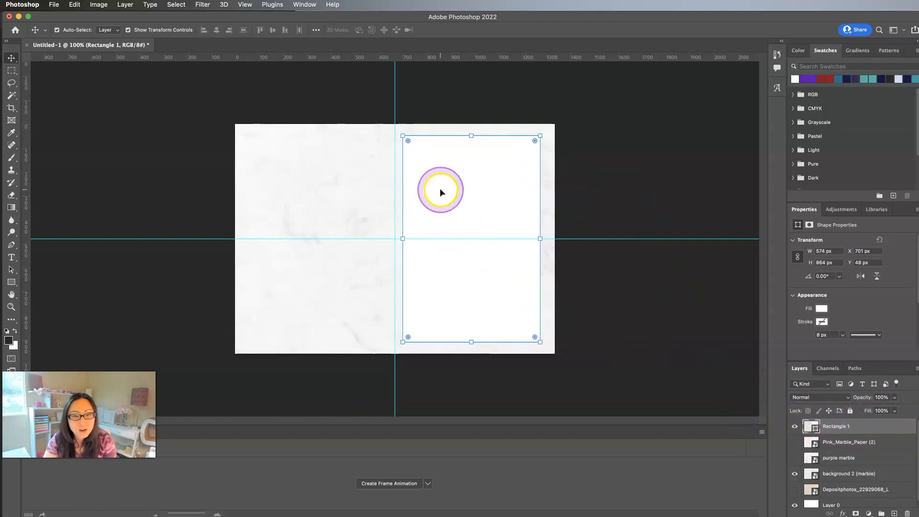
Add a Color Overlay in a pale greyish mauve to Layer 0 at 100% opacity with Normal blend mode
{"action": "scroll", "coordinate": [847, 501], "scroll_direction": "down", "scroll_amount": 1}
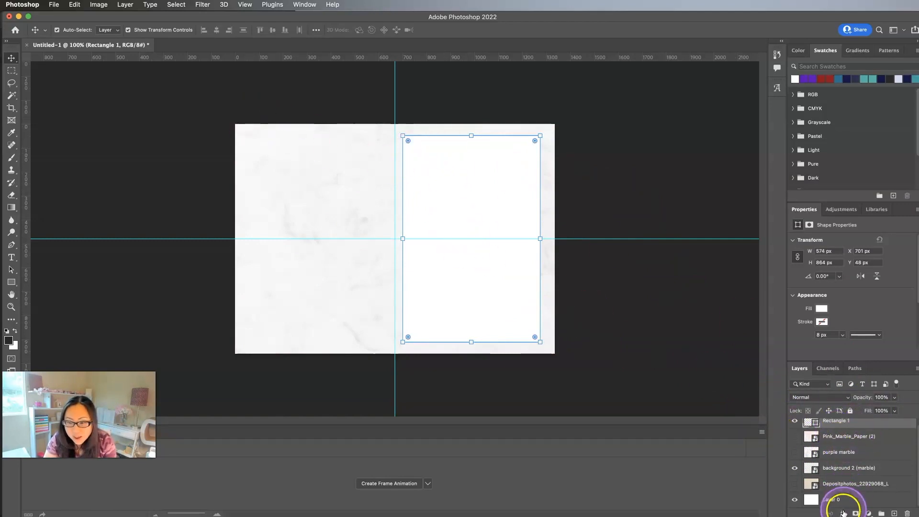
{"action": "left_click", "coordinate": [835, 500]}
{"action": "double_click", "coordinate": [812, 502]}
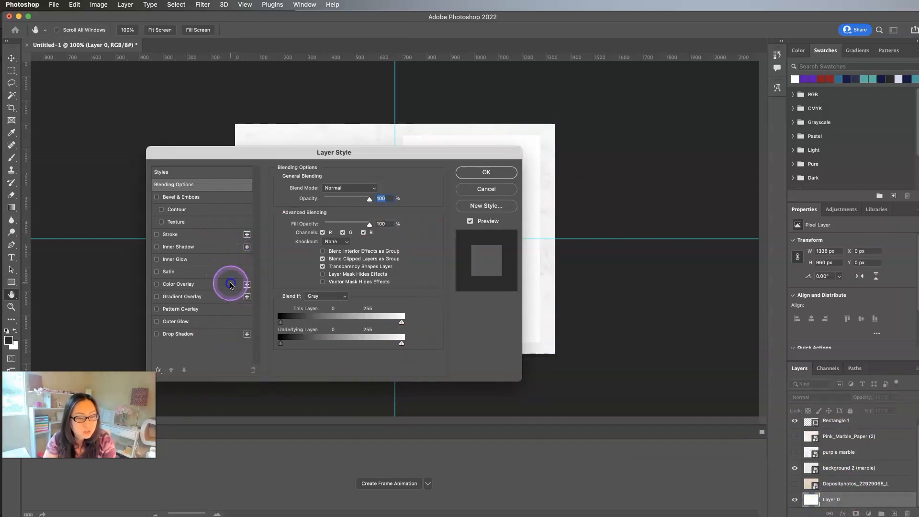
{"action": "left_click", "coordinate": [231, 286]}
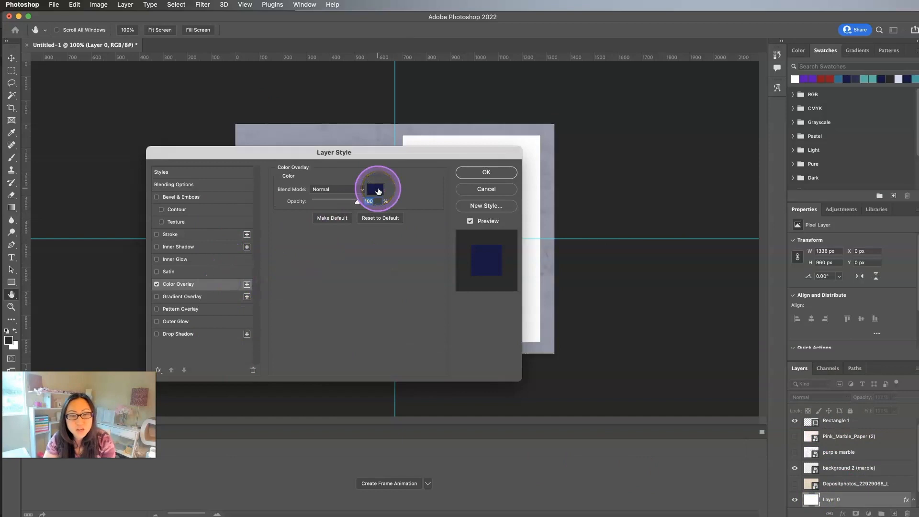
{"action": "left_click", "coordinate": [375, 190]}
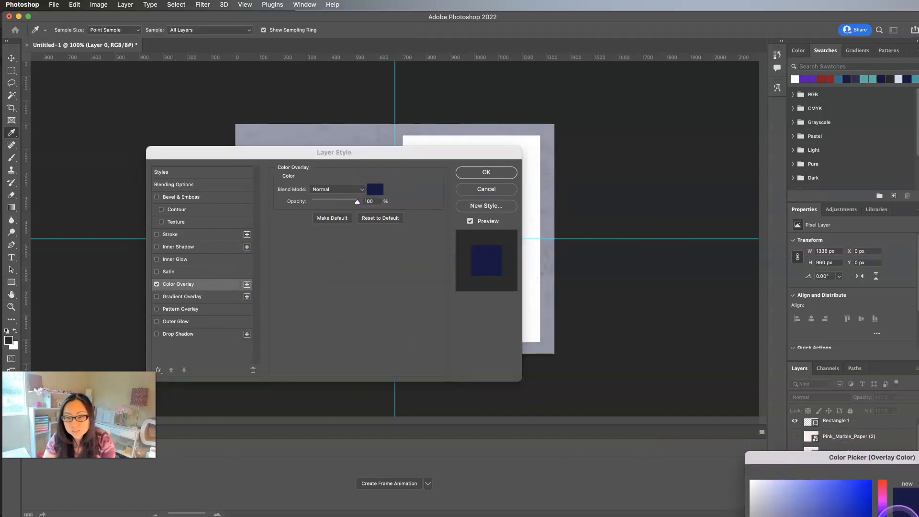
{"action": "left_click_drag", "start_coordinate": [798, 513], "coordinate": [778, 495]}
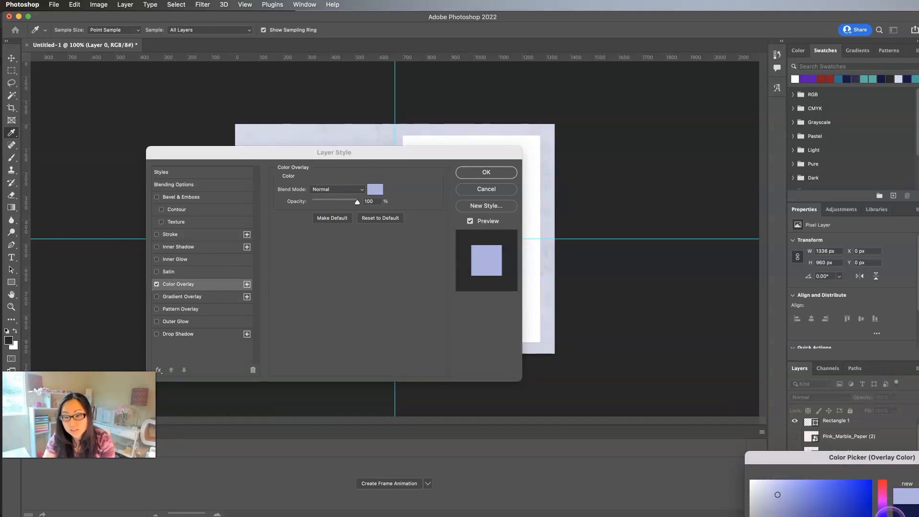
{"action": "left_click_drag", "start_coordinate": [888, 515], "coordinate": [889, 500]}
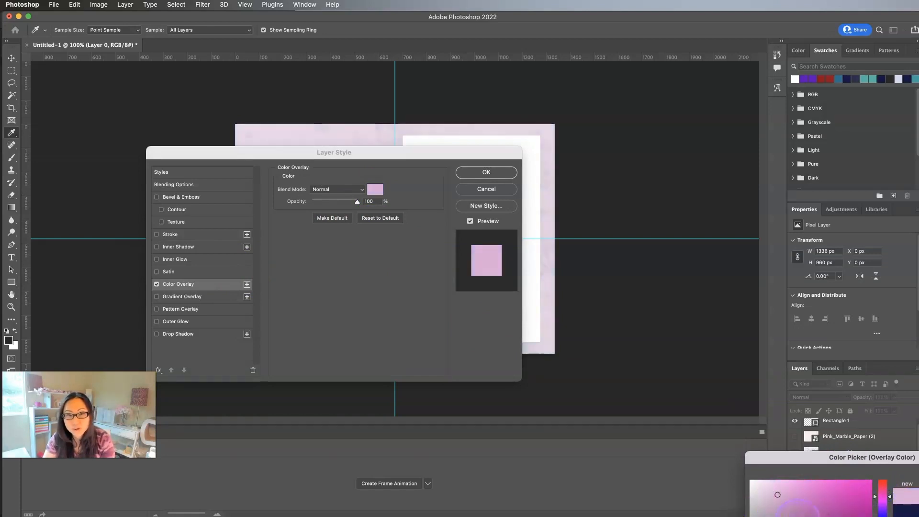
{"action": "mouse_move", "coordinate": [777, 497]}
{"action": "left_mouse_down"}
{"action": "mouse_move", "coordinate": [769, 493]}
{"action": "mouse_move", "coordinate": [772, 511]}
{"action": "mouse_move", "coordinate": [762, 514]}
{"action": "left_mouse_up"}
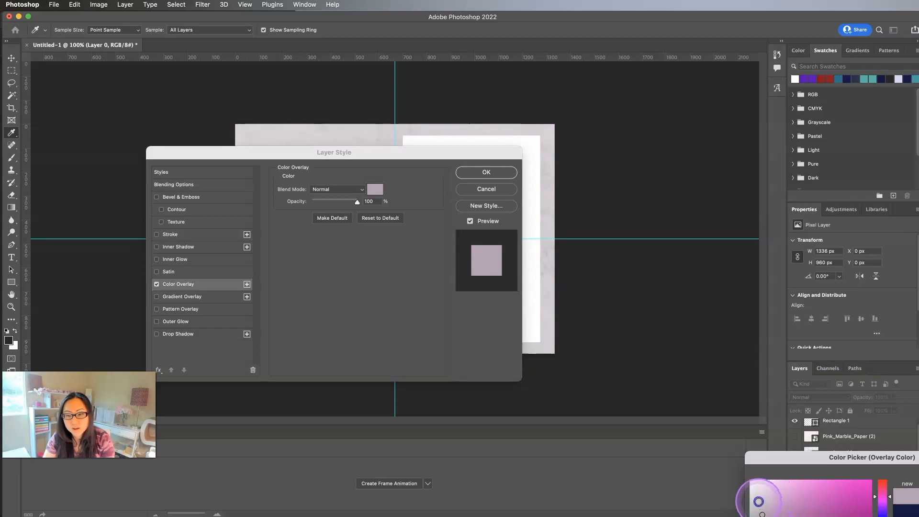
{"action": "left_click", "coordinate": [759, 502]}
{"action": "key", "text": "Return"}
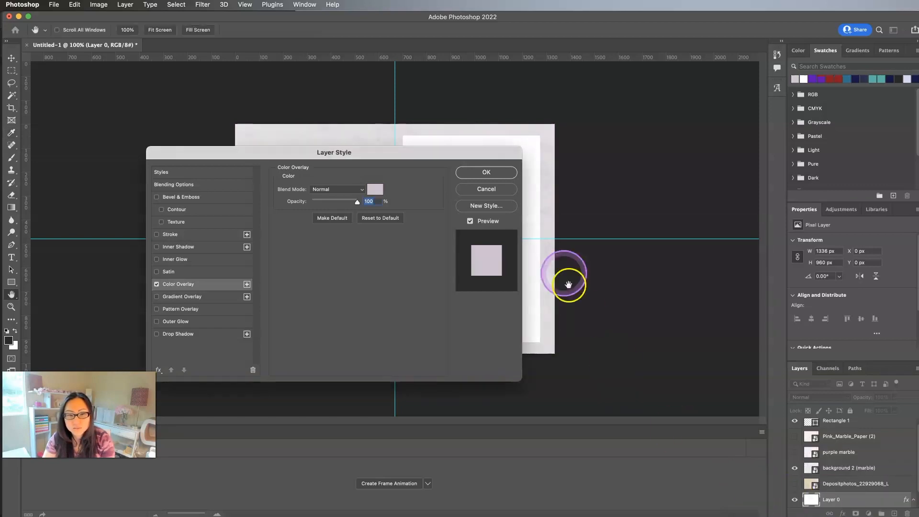
{"action": "left_click", "coordinate": [487, 172]}
{"action": "key", "text": "v"}
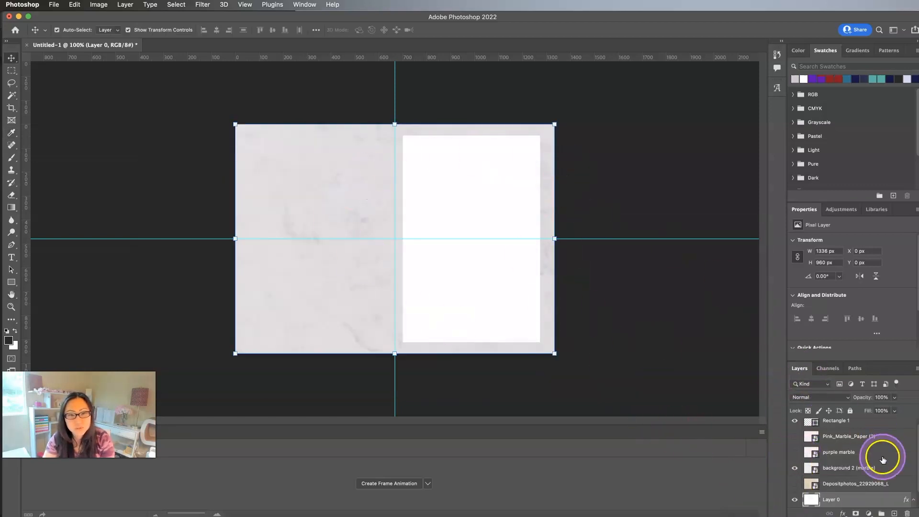
Compare Layer 0 hidden and shown, and change its Color Overlay to the dark navy swatch from the recent colors
{"action": "left_click", "coordinate": [796, 500]}
{"action": "left_click", "coordinate": [796, 500]}
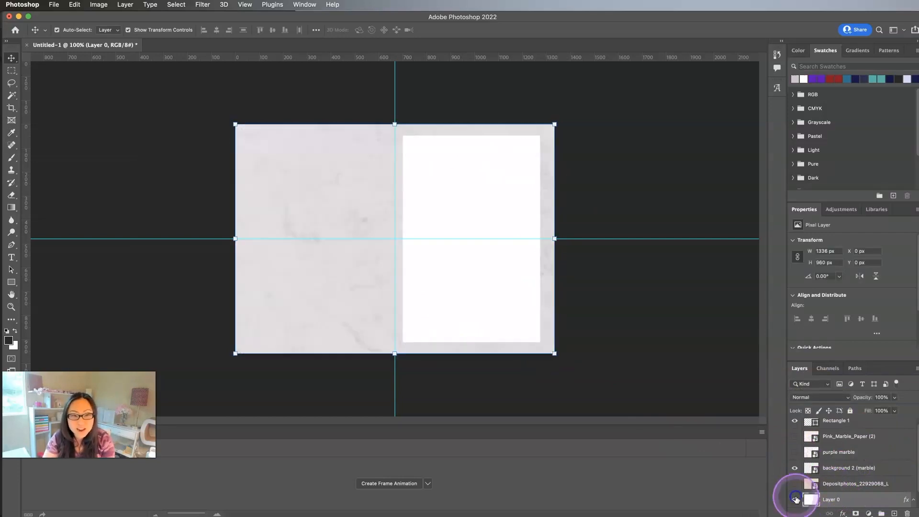
{"action": "left_click", "coordinate": [913, 500]}
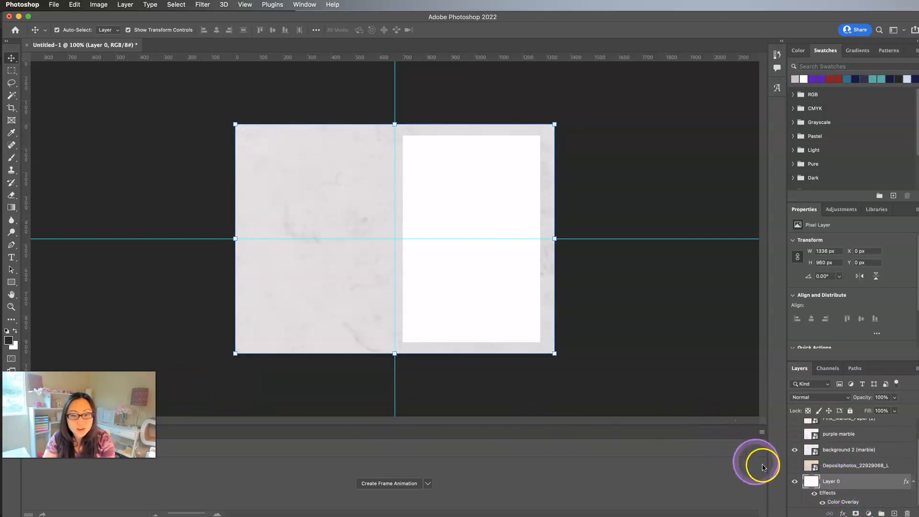
{"action": "double_click", "coordinate": [843, 501]}
{"action": "left_click", "coordinate": [375, 191]}
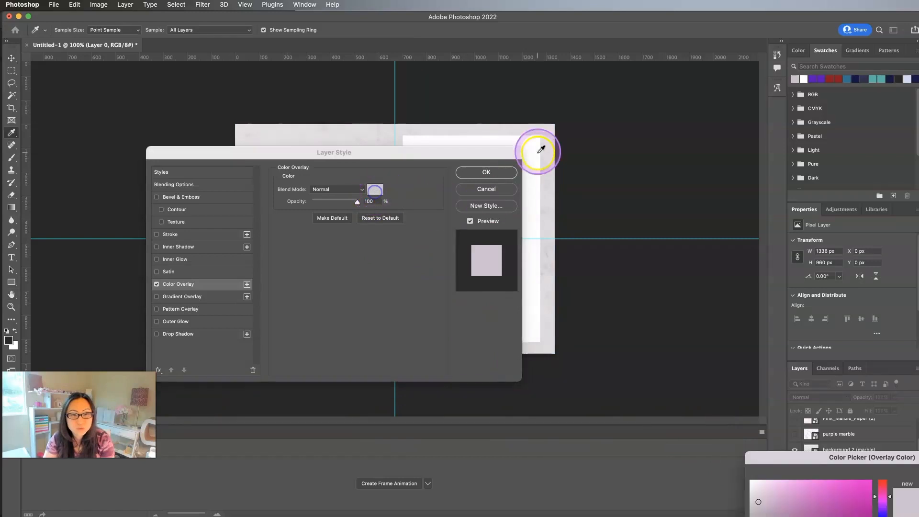
{"action": "left_click", "coordinate": [861, 79]}
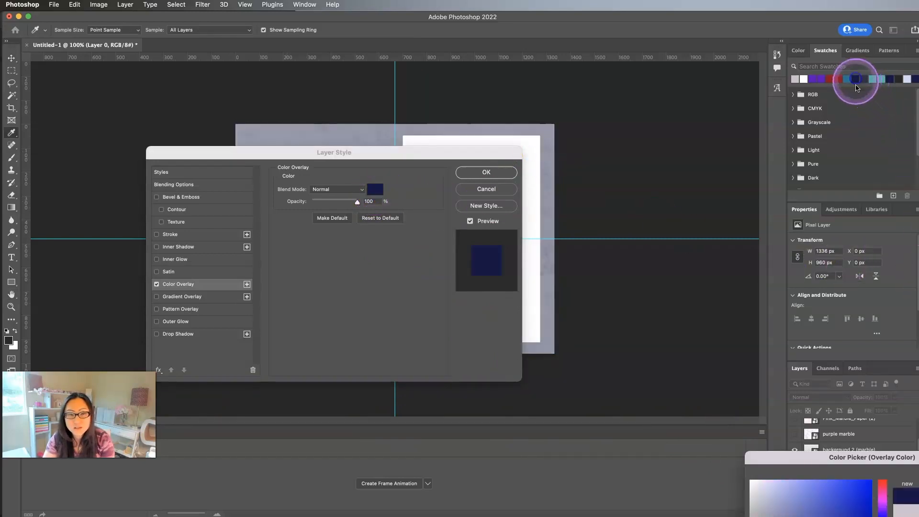
{"action": "key", "text": "Return"}
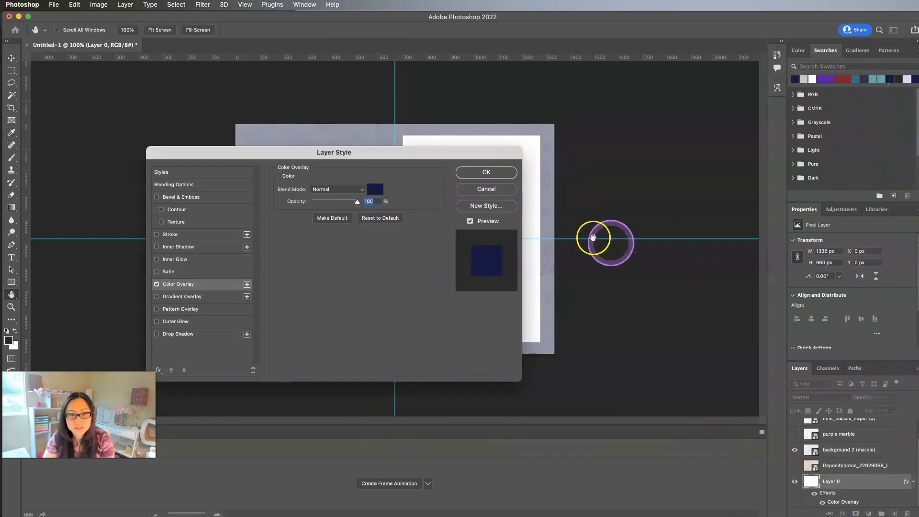
{"action": "left_click", "coordinate": [485, 172]}
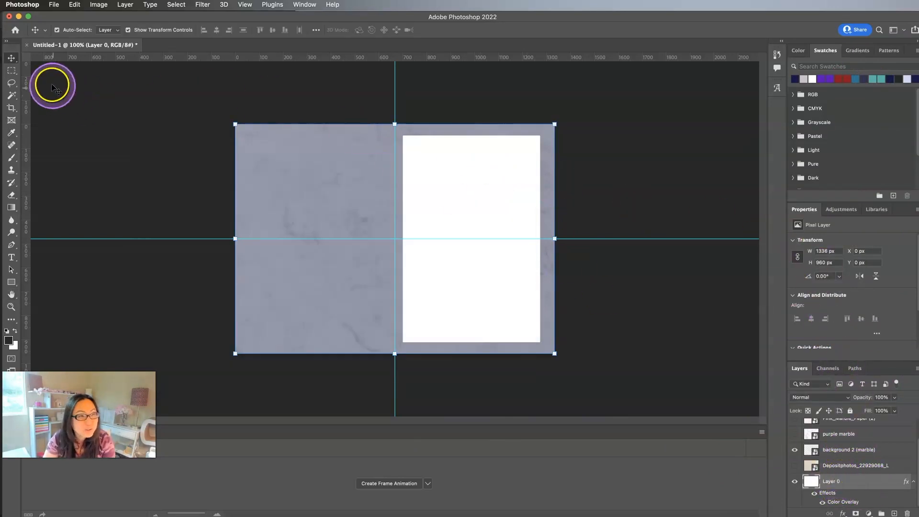
Rename the Rectangle 1 layer as Right Blank Page and place a duplicate on the canvas's left half at about X 64 px, Y 48 px
{"action": "scroll", "coordinate": [862, 455], "scroll_direction": "up", "scroll_amount": 2}
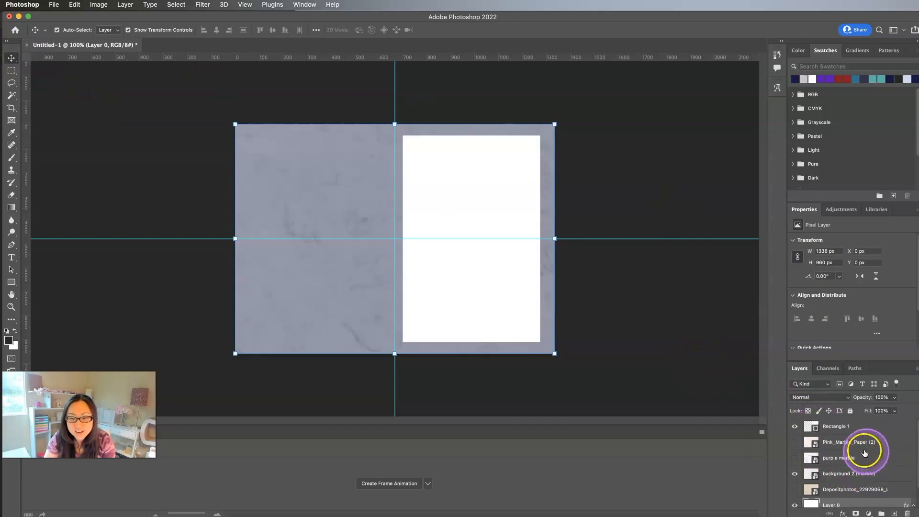
{"action": "left_click", "coordinate": [839, 426]}
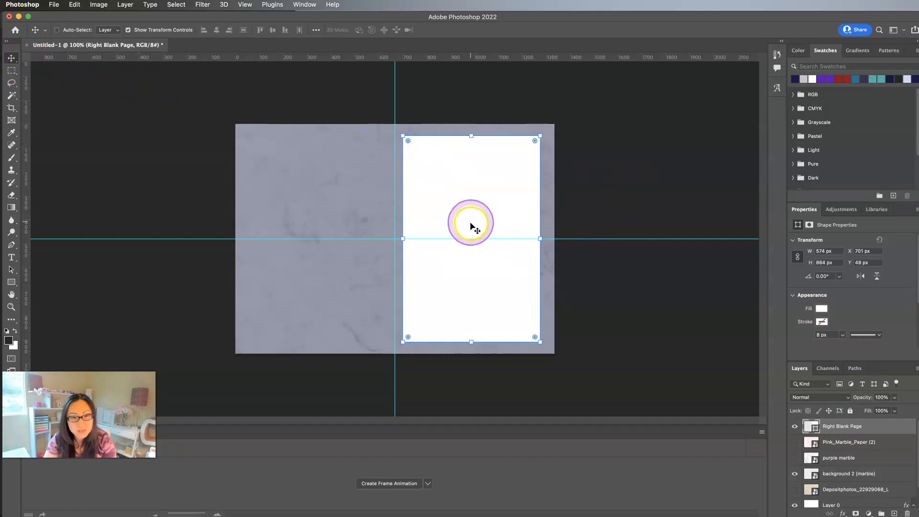
{"action": "left_click_drag", "start_coordinate": [467, 226], "coordinate": [359, 212]}
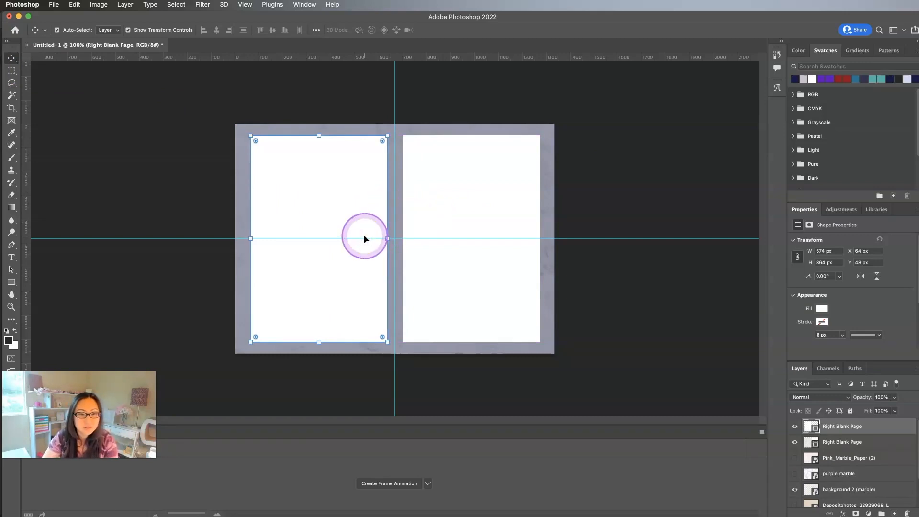
{"action": "left_click", "coordinate": [165, 176]}
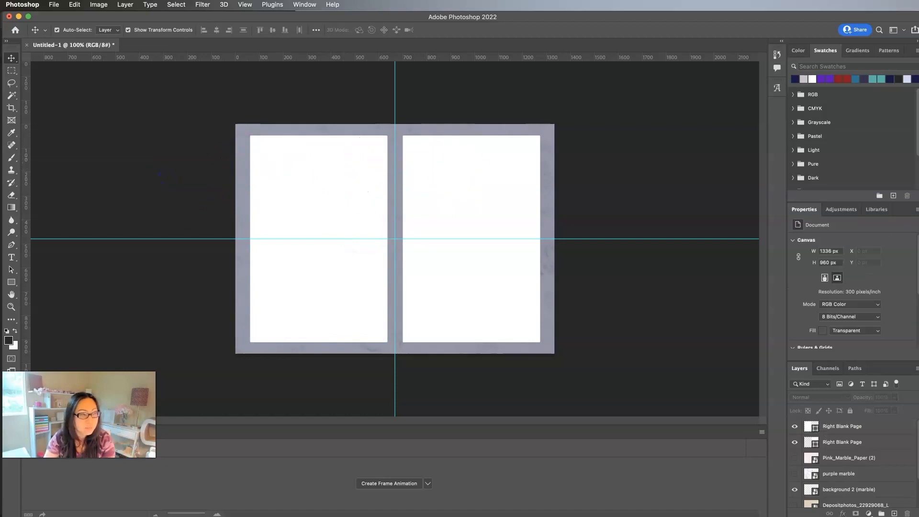
Place the gold COIL SPINE image from Finder on the canvas center and scale it to about 86 × 846 px between the pages
{"action": "key", "text": "super+Tab"}
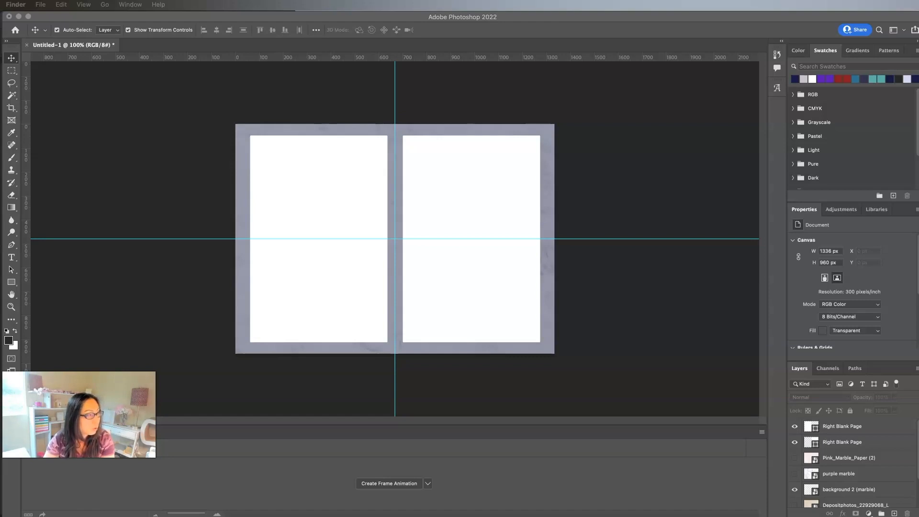
{"action": "left_click_drag", "start_coordinate": [66, 422], "coordinate": [380, 156]}
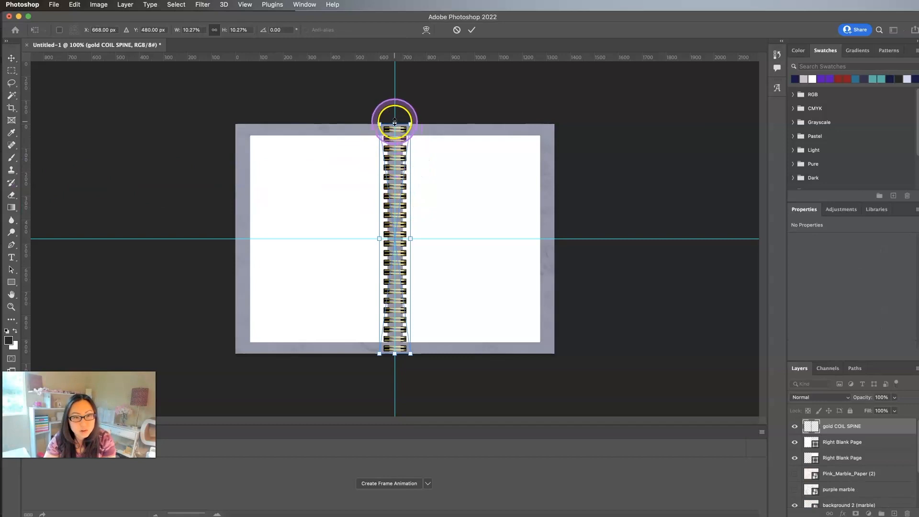
{"action": "left_click_drag", "start_coordinate": [395, 124], "coordinate": [394, 135]}
{"action": "left_click_drag", "start_coordinate": [396, 353], "coordinate": [396, 338]}
{"action": "key", "text": "Return"}
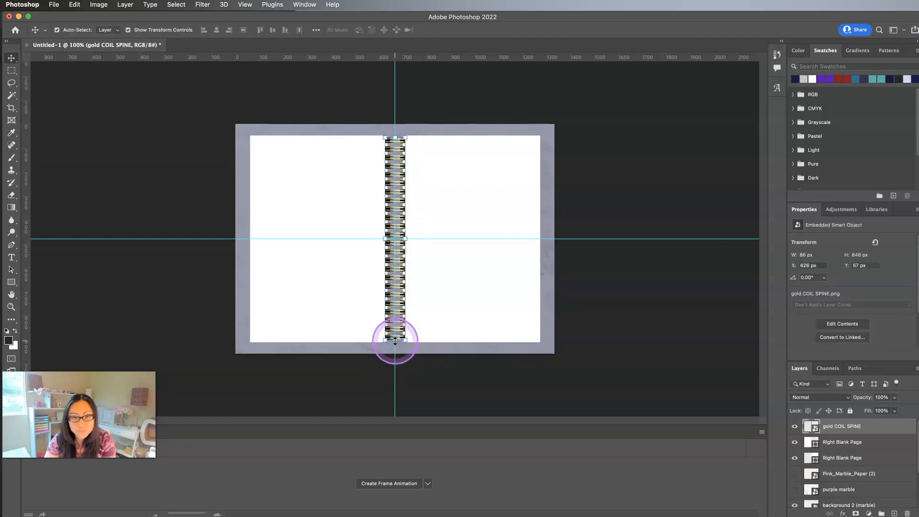
Shift both pages inward under the coil spine, the left one to X 81 px and the right one to X 686 px
{"action": "left_click", "coordinate": [336, 290]}
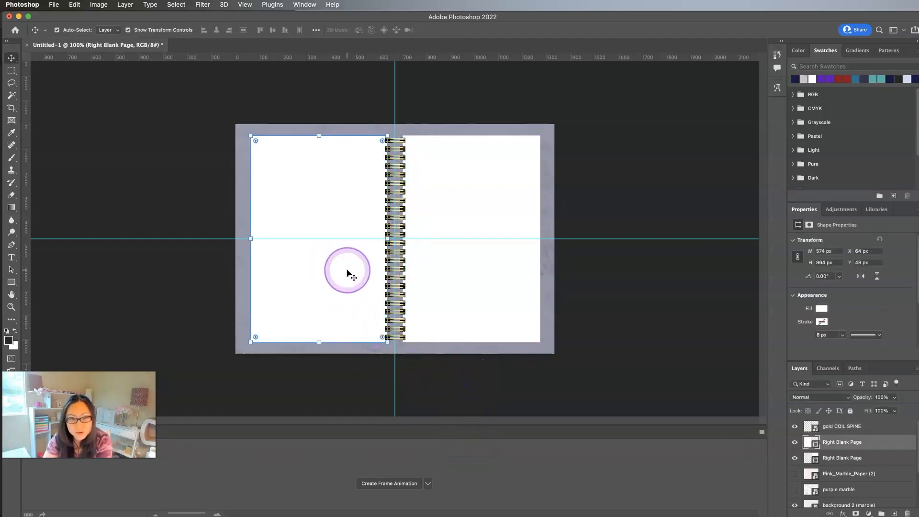
{"action": "left_click_drag", "start_coordinate": [347, 273], "coordinate": [348, 273]}
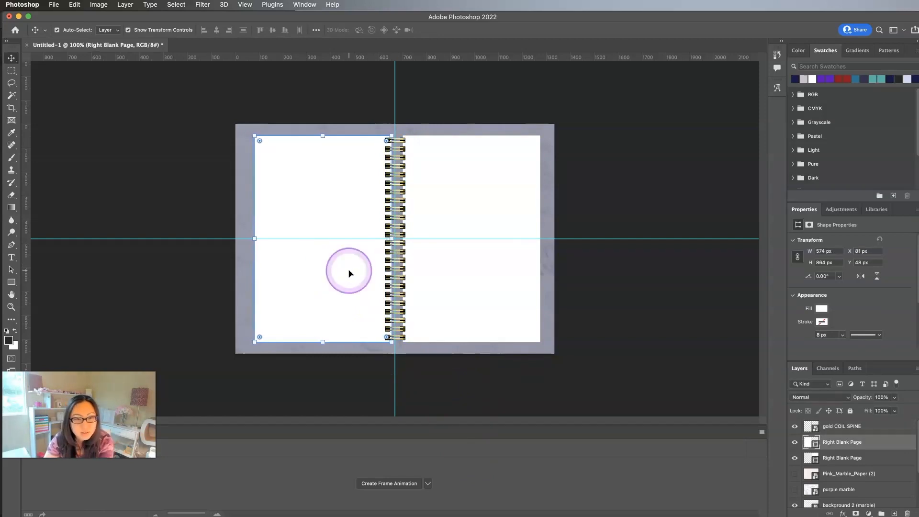
{"action": "left_click", "coordinate": [476, 222]}
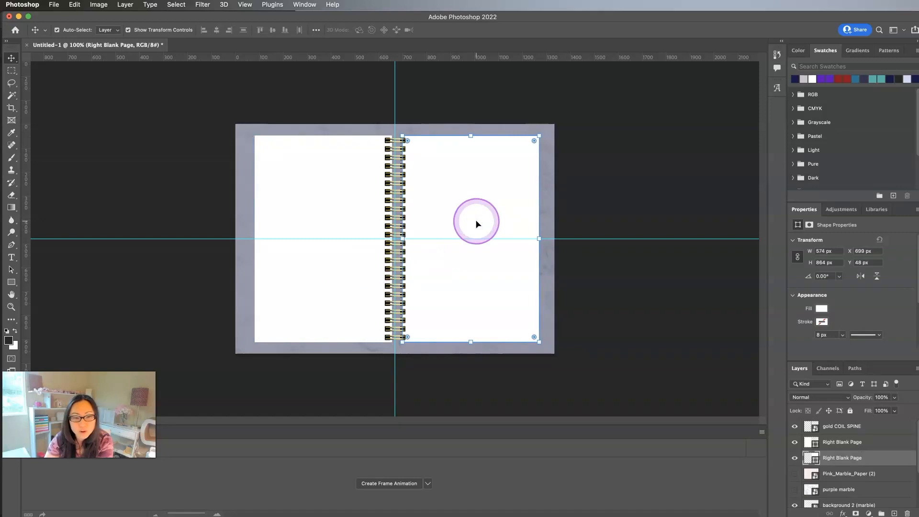
{"action": "left_click_drag", "start_coordinate": [476, 224], "coordinate": [477, 224]}
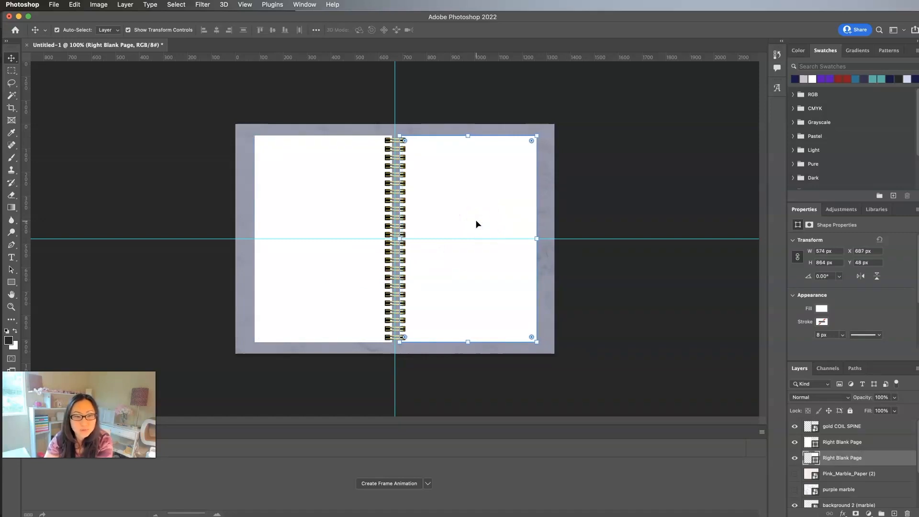
{"action": "left_click", "coordinate": [477, 225]}
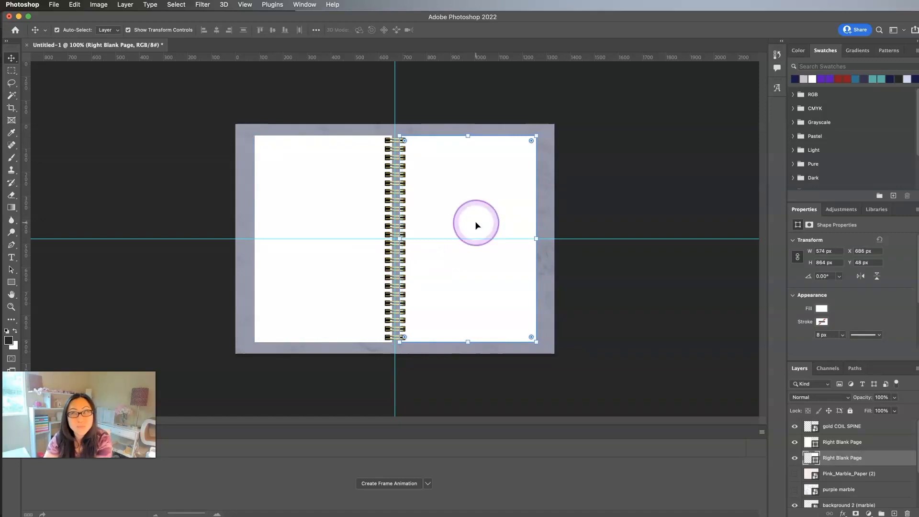
{"action": "left_click", "coordinate": [476, 224]}
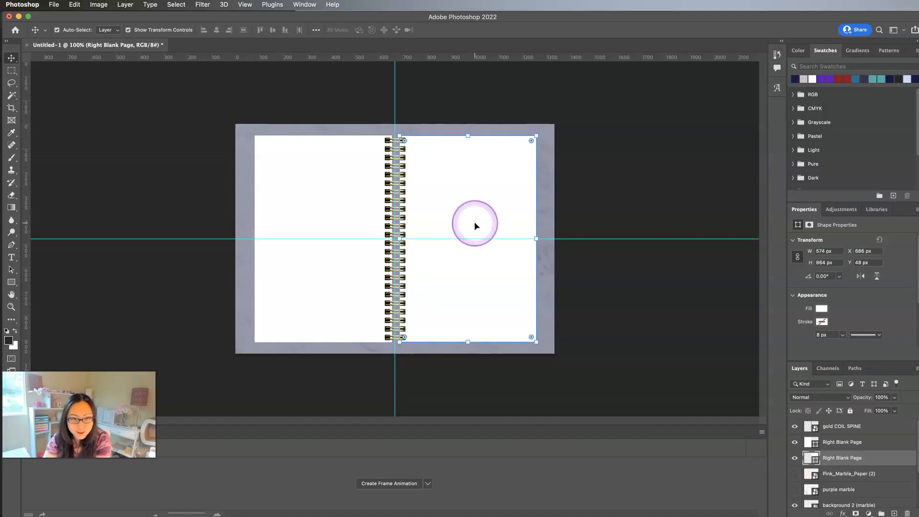
Fine-tune the page positions around the coil, nudging the left page to X 82 px and the right page to X 685 px
{"action": "left_click", "coordinate": [323, 211]}
{"action": "left_click", "coordinate": [450, 220]}
{"action": "left_click", "coordinate": [341, 216]}
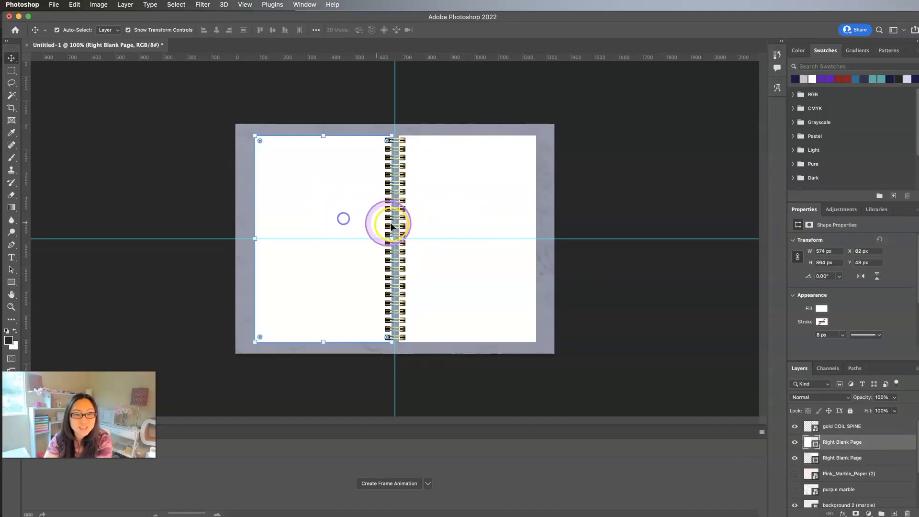
{"action": "left_click", "coordinate": [483, 250]}
{"action": "key", "text": "Right"}
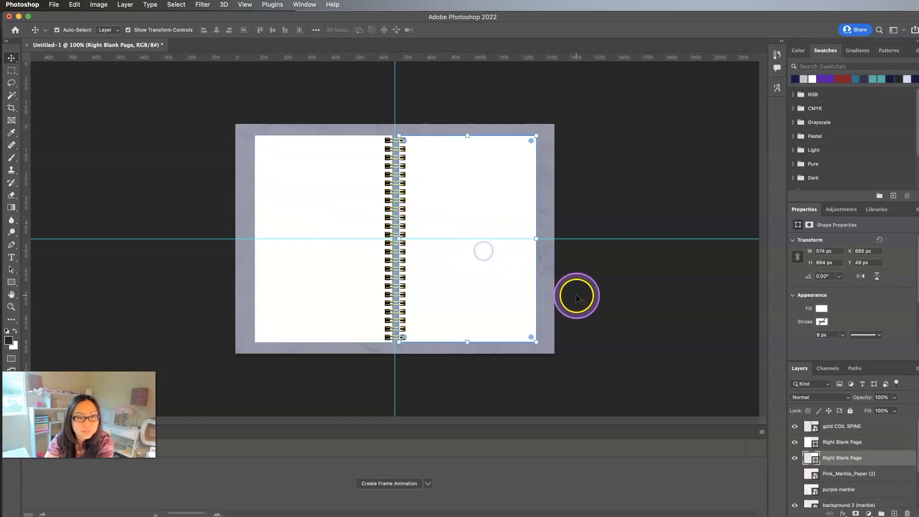
{"action": "double_click", "coordinate": [813, 458]}
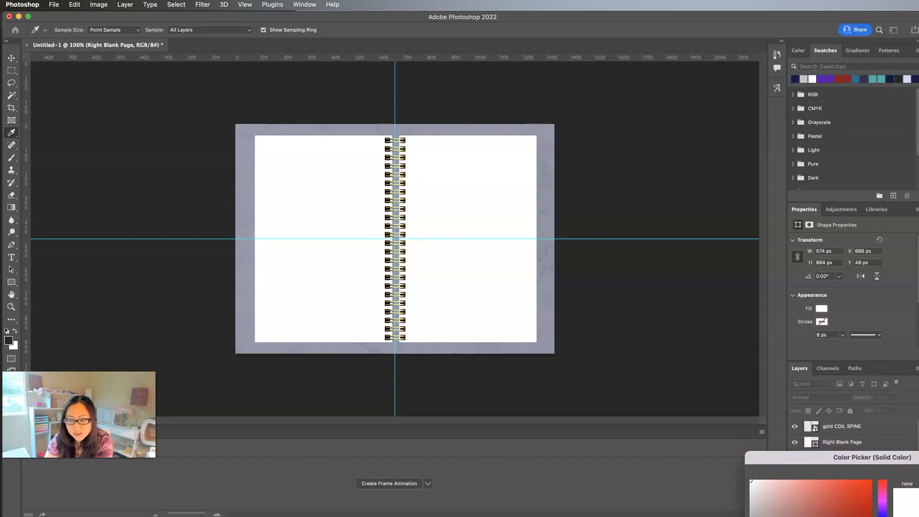
{"action": "key", "text": "Return"}
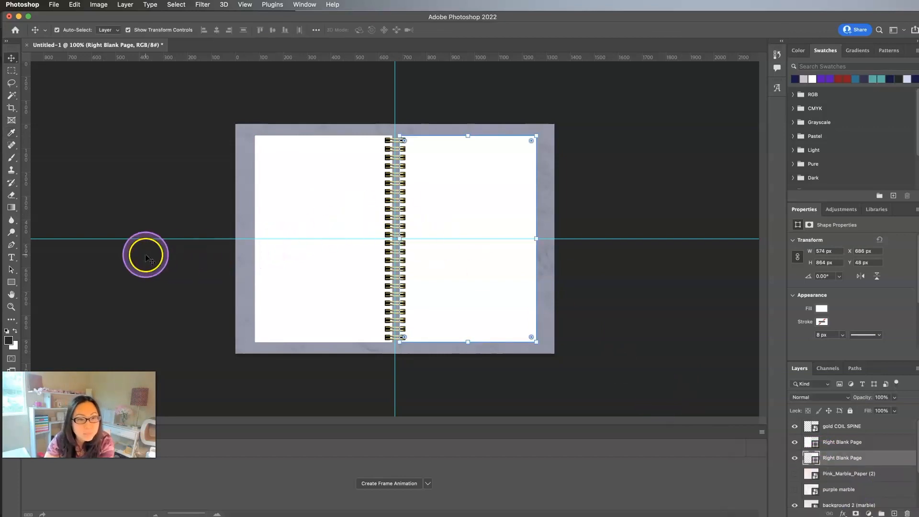
{"action": "left_click", "coordinate": [144, 253]}
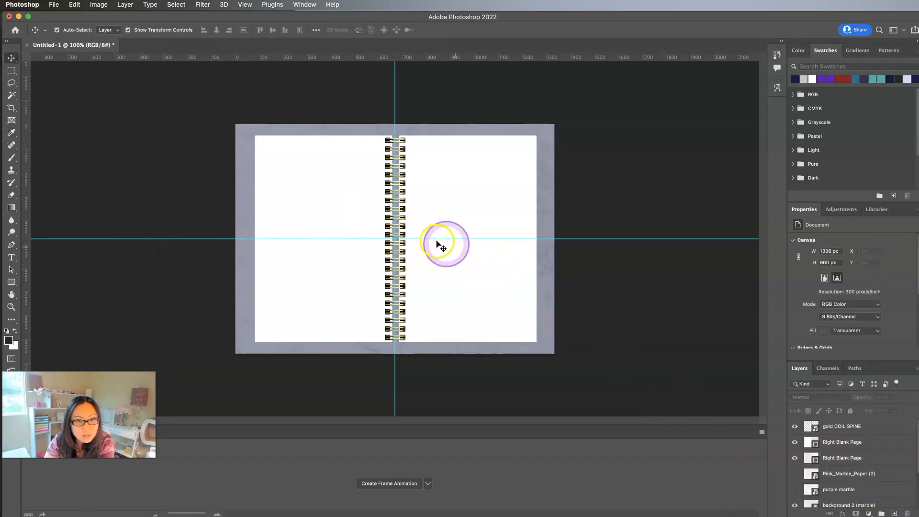
Shift both pages closer to the coil center, the right page to X 682 px and the left page to X 87 px
{"action": "left_click", "coordinate": [464, 235]}
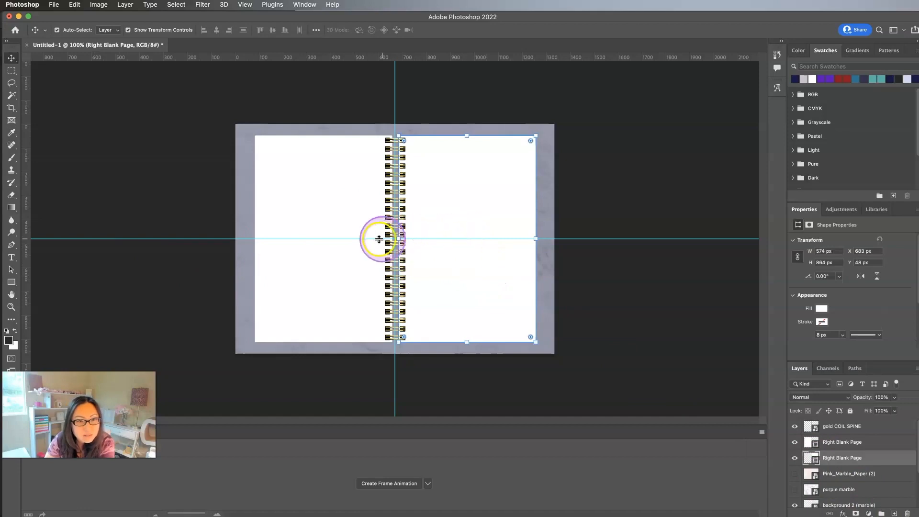
{"action": "left_click_drag", "start_coordinate": [398, 274], "coordinate": [399, 278]}
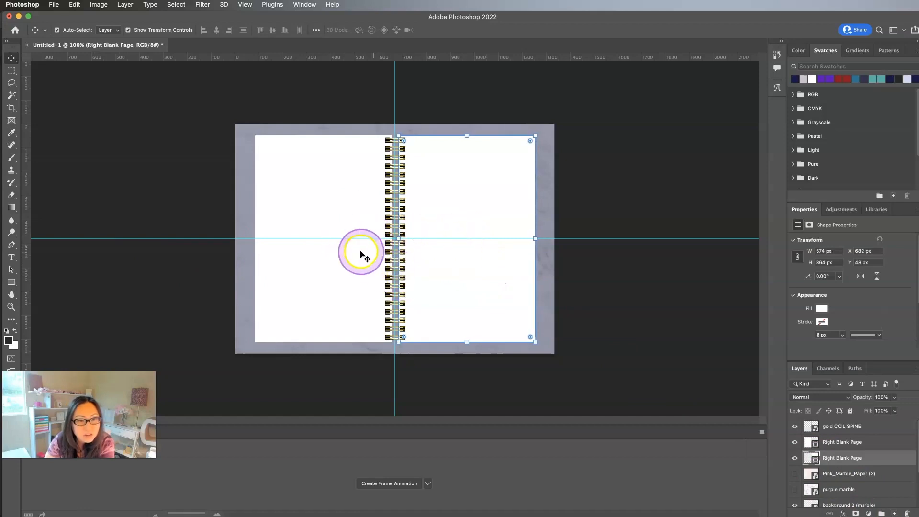
{"action": "left_click", "coordinate": [830, 428]}
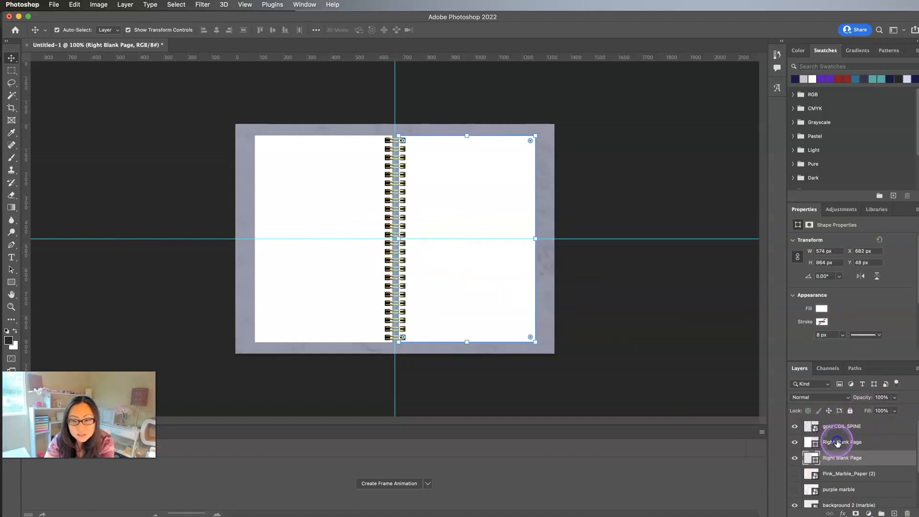
{"action": "left_click", "coordinate": [837, 443]}
{"action": "left_click_drag", "start_coordinate": [345, 232], "coordinate": [396, 239]}
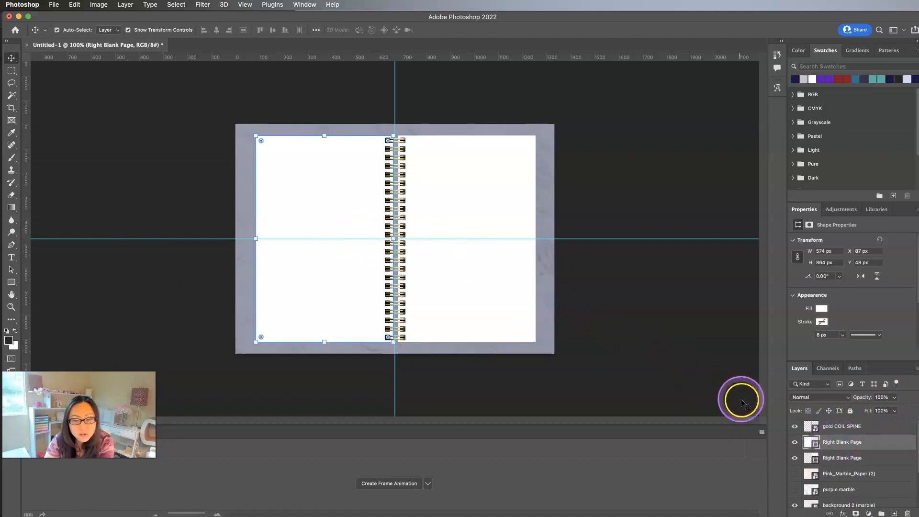
Rename the left page's layer as Left Blank Page
{"action": "left_click", "coordinate": [829, 442]}
{"action": "double_click", "coordinate": [830, 442]}
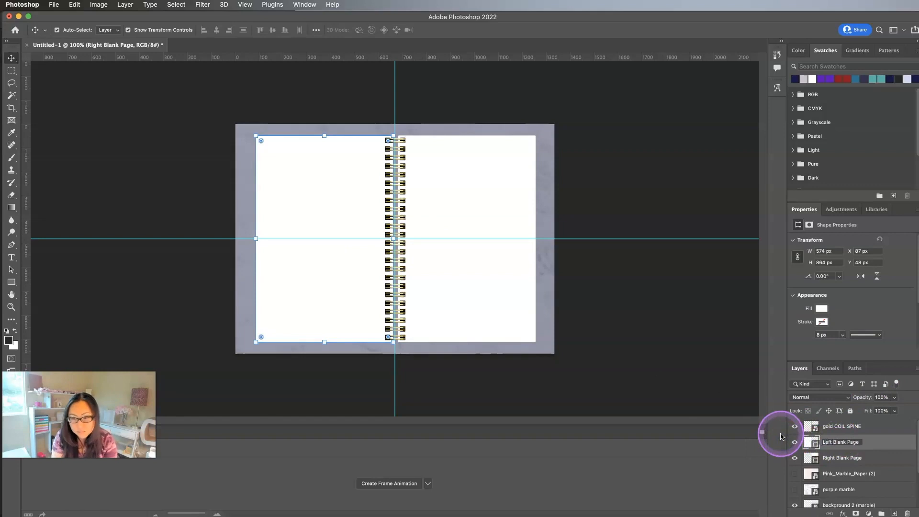
{"action": "key", "text": "Return"}
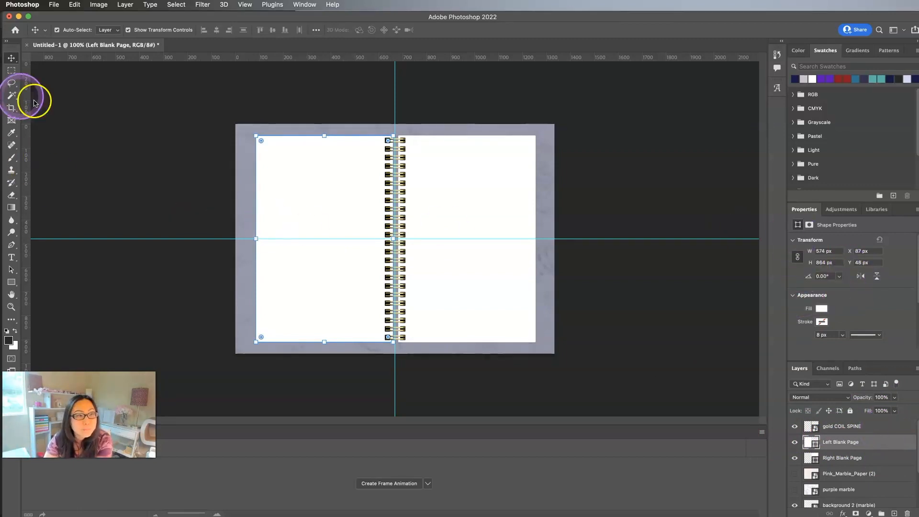
Fine-tune the gap under the coil by nudging the right page to X 681 px and the left page to X 86 px
{"action": "left_click", "coordinate": [848, 456]}
{"action": "left_click", "coordinate": [841, 446]}
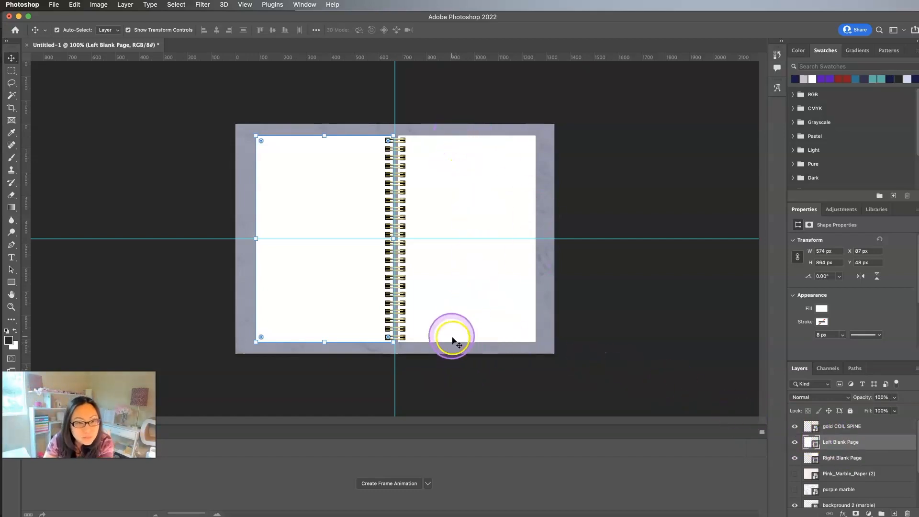
{"action": "left_click", "coordinate": [453, 316]}
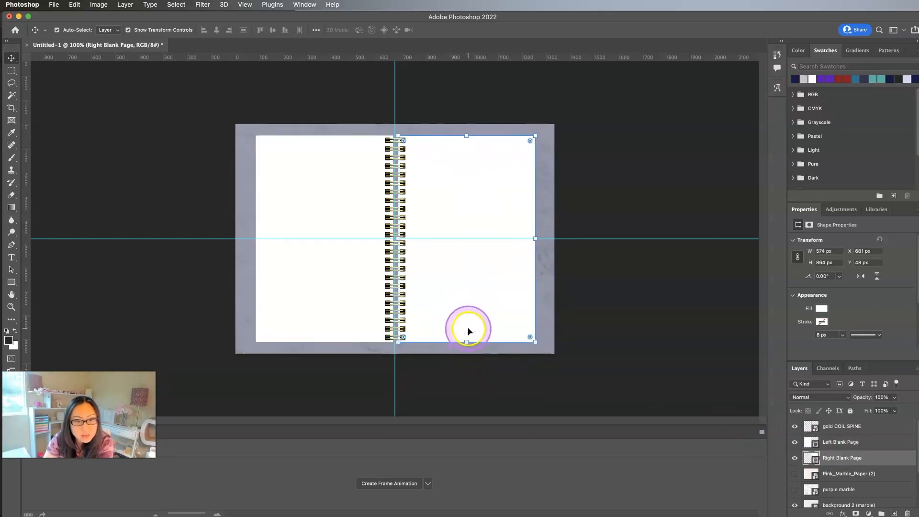
{"action": "left_click", "coordinate": [210, 318]}
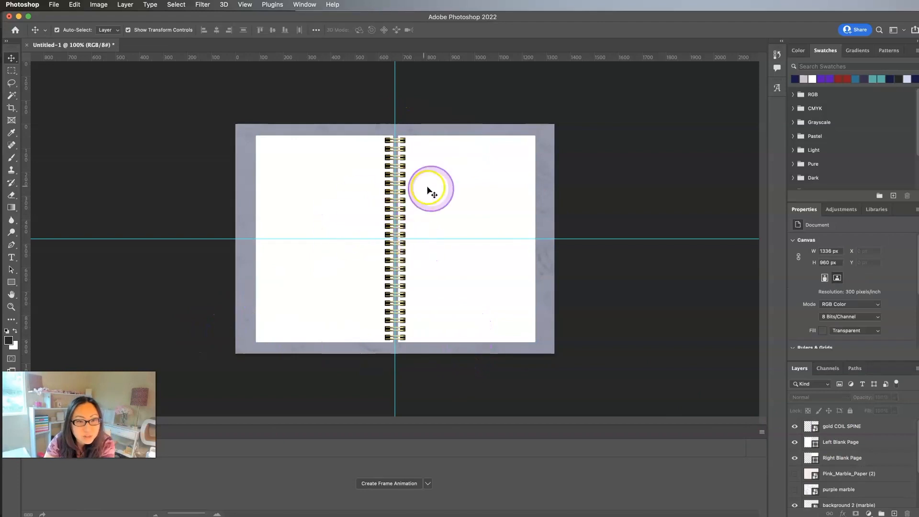
{"action": "left_click", "coordinate": [322, 209]}
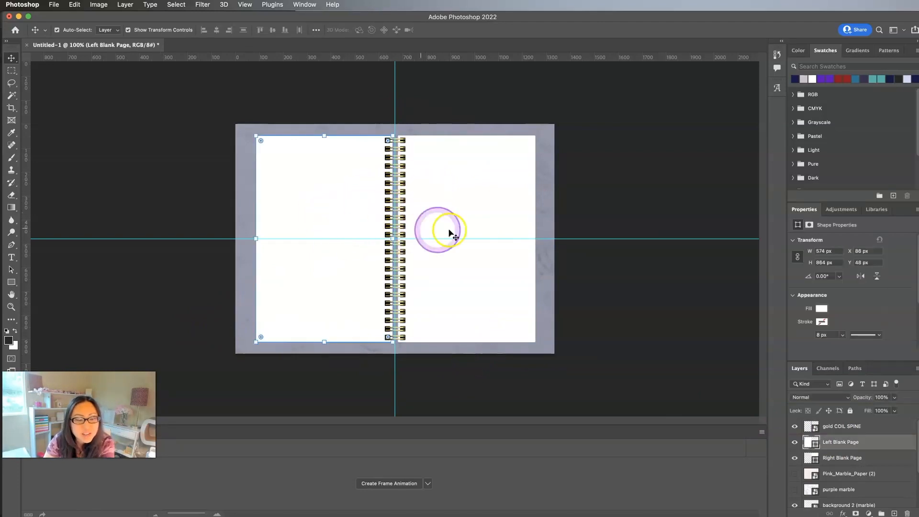
{"action": "left_click", "coordinate": [467, 229]}
{"action": "left_click", "coordinate": [639, 332]}
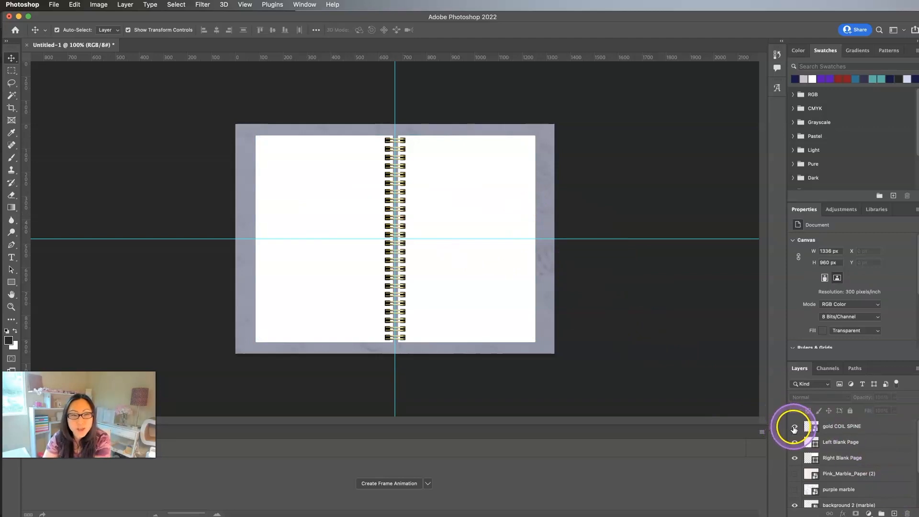
Hide and reshow the gold COIL SPINE layer to inspect the gap between the two pages
{"action": "left_click", "coordinate": [794, 429]}
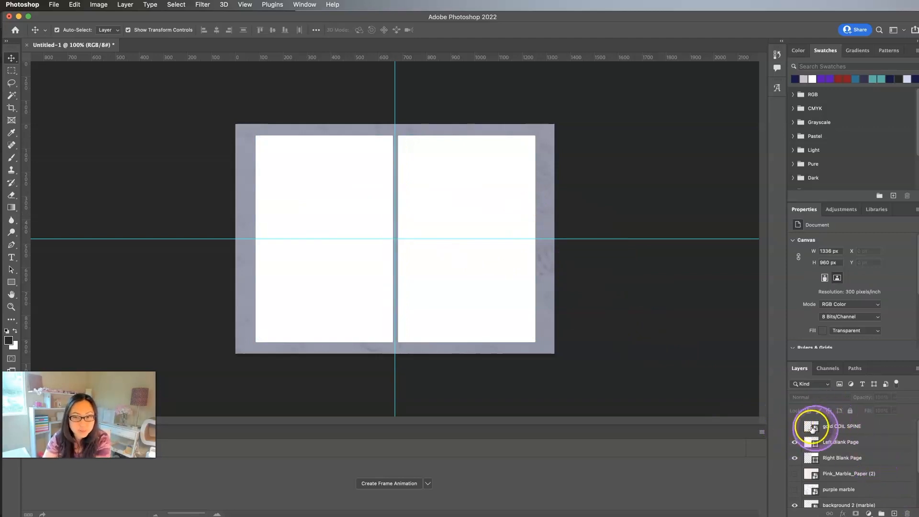
{"action": "left_click", "coordinate": [794, 429]}
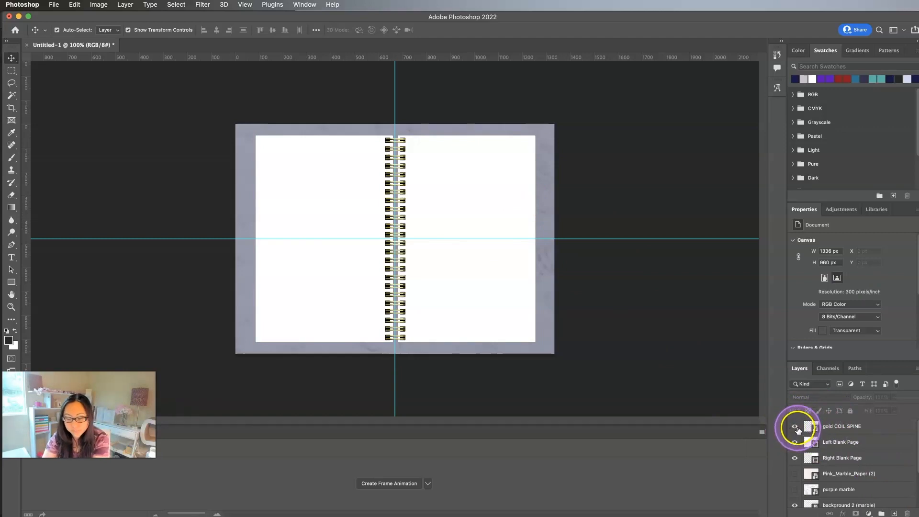
{"action": "left_click", "coordinate": [796, 428]}
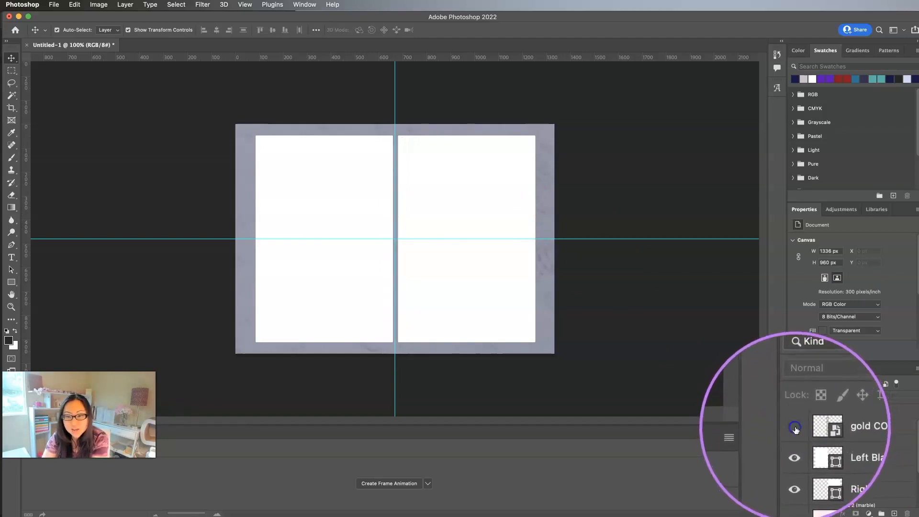
{"action": "left_click", "coordinate": [795, 429]}
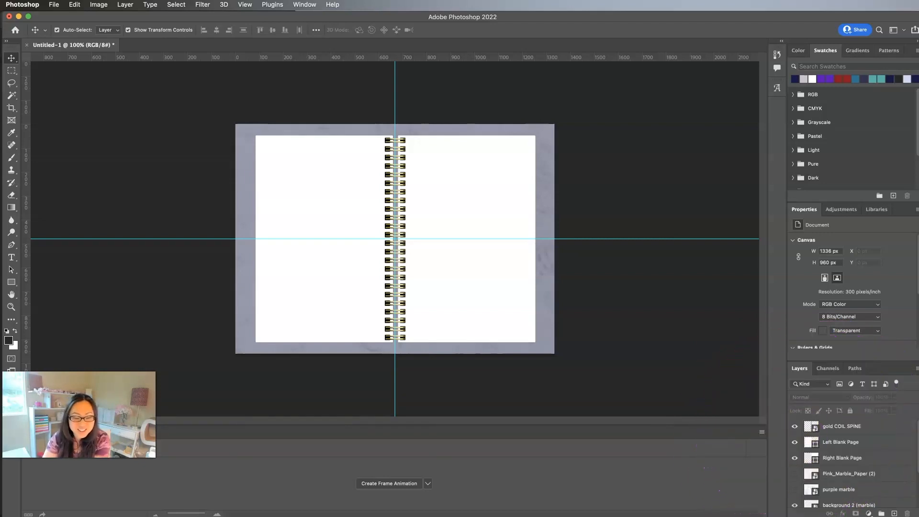
{"action": "key", "text": "F4"}
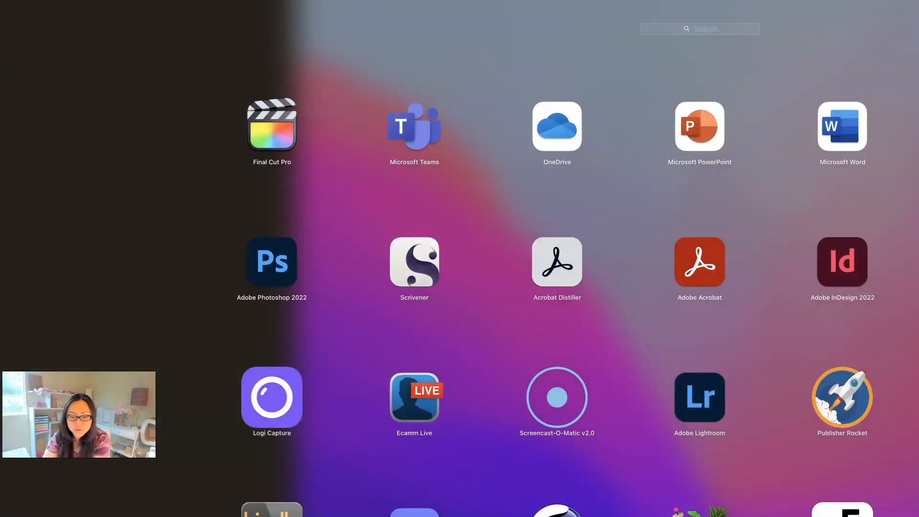
{"action": "key", "text": "Escape"}
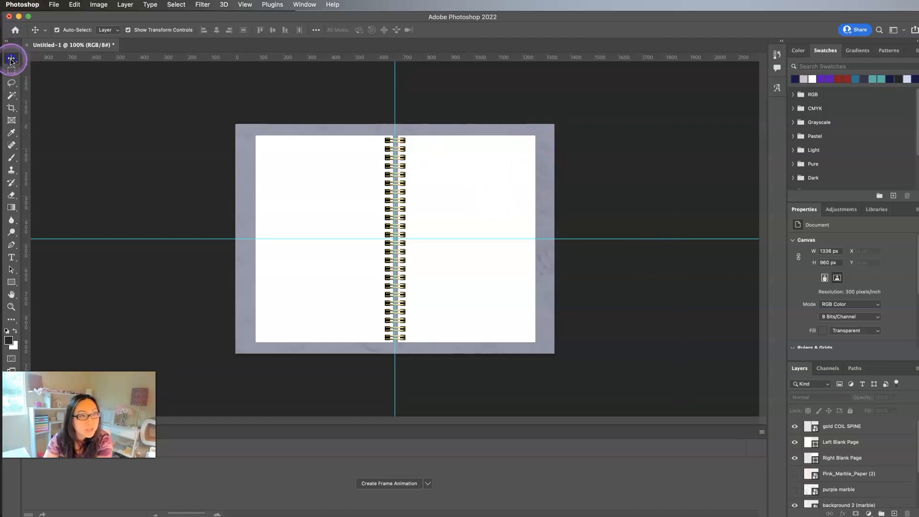
Free Transform both blank pages together, stretching their lower edge down to the canvas edge at 105.56% height
{"action": "left_click", "coordinate": [839, 442]}
{"action": "left_click", "coordinate": [838, 458], "text": "shift"}
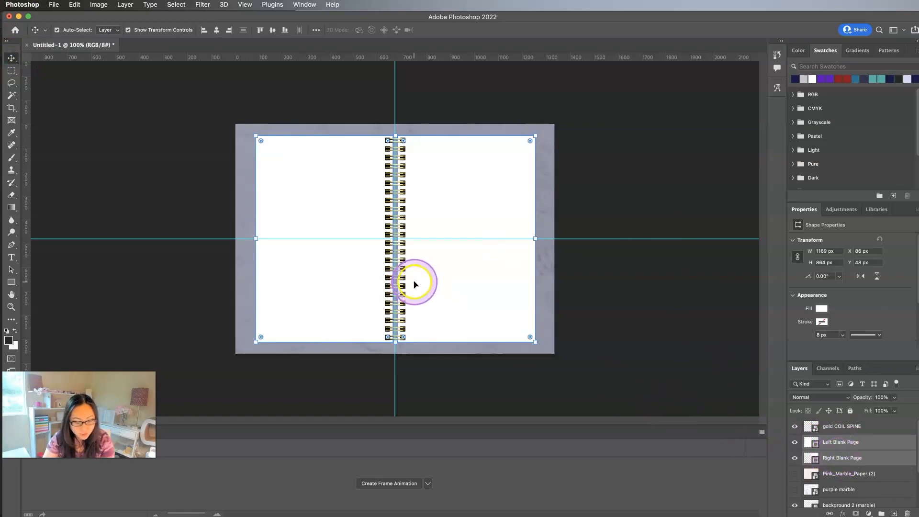
{"action": "key", "text": "super+t"}
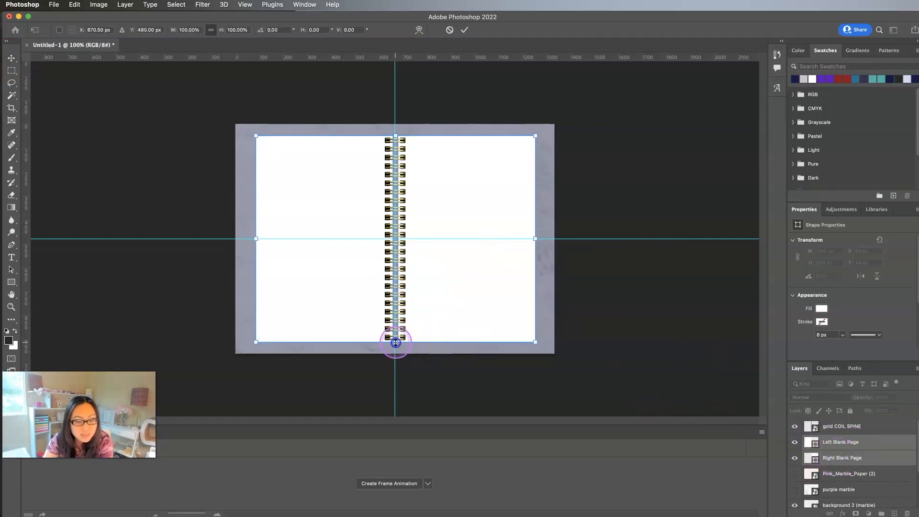
{"action": "left_click_drag", "start_coordinate": [396, 344], "coordinate": [391, 353]}
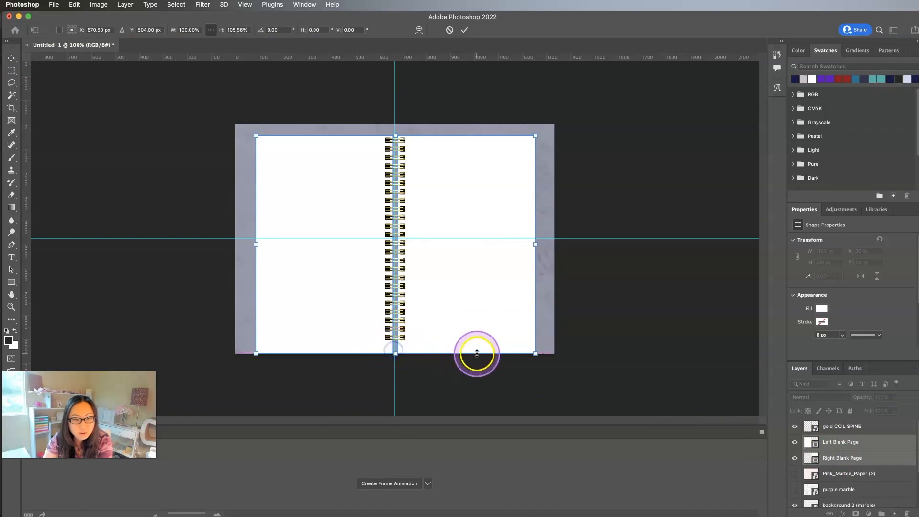
Nudge the stretched pages upward until their center sits at Y 491 px
{"action": "key", "text": "Up"}
{"action": "key", "text": "Up"}
{"action": "key", "text": "Up"}
{"action": "key", "text": "Up"}
{"action": "key", "text": "Up"}
{"action": "key", "text": "Up"}
{"action": "key", "text": "Up"}
{"action": "key", "text": "Up"}
{"action": "key", "text": "Up"}
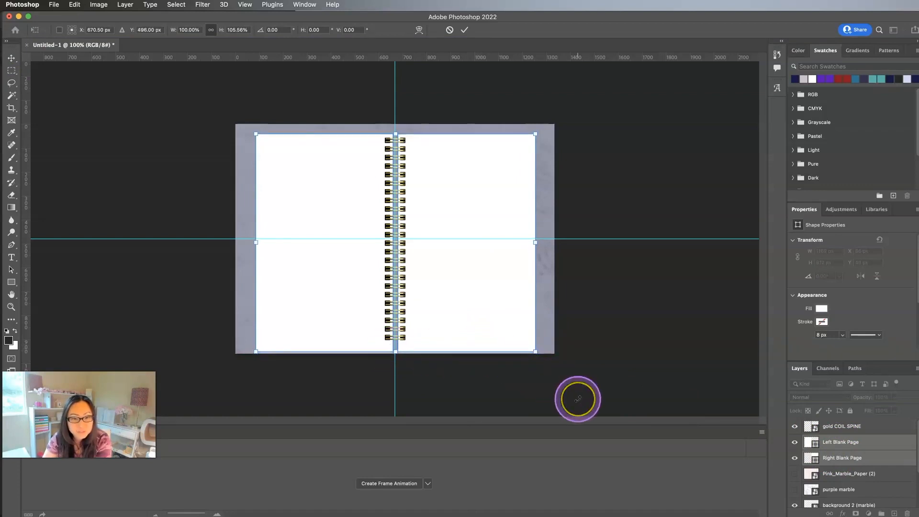
{"action": "key", "text": "Up"}
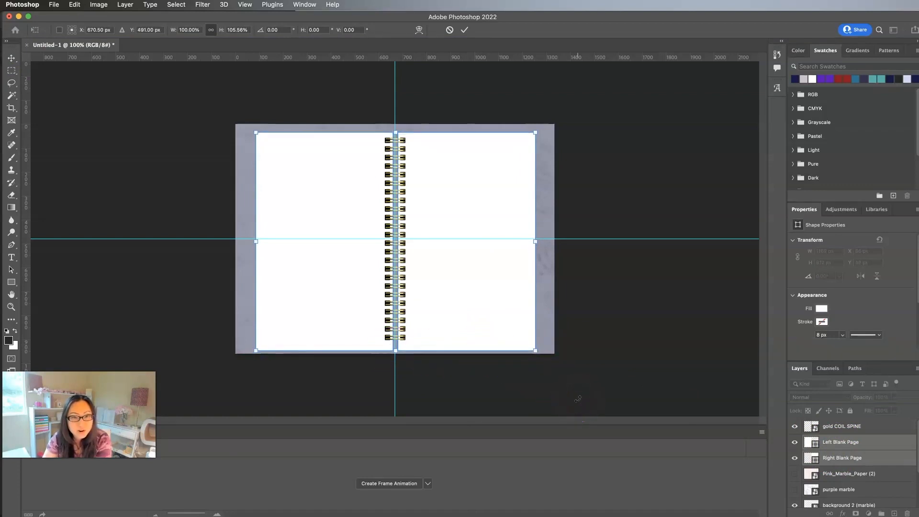
Lower the pages' upper edge to reduce them to 103.01% height, and nudge them up to a center of Y 491 px
{"action": "left_click_drag", "start_coordinate": [396, 133], "coordinate": [396, 138]}
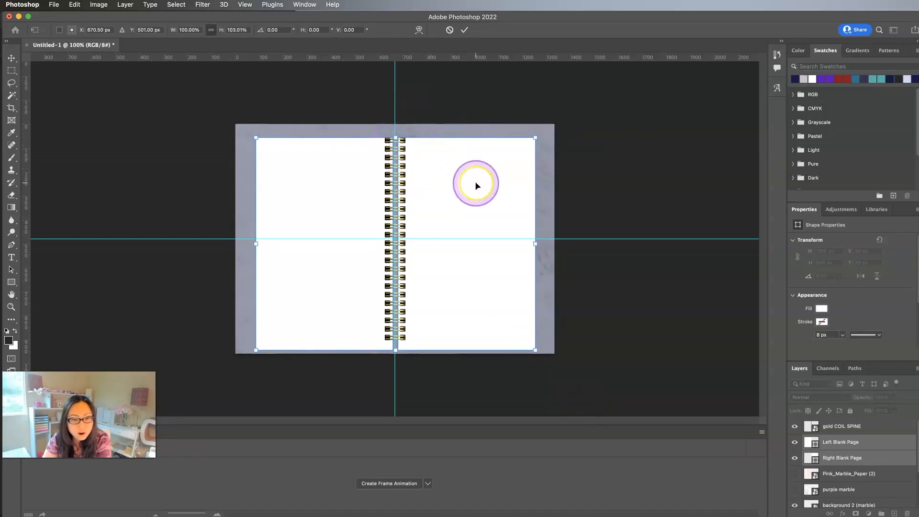
{"action": "key", "text": "Up"}
{"action": "key", "text": "Up"}
{"action": "key", "text": "Up"}
{"action": "key", "text": "Up"}
{"action": "key", "text": "Up"}
{"action": "key", "text": "Up"}
{"action": "key", "text": "Up"}
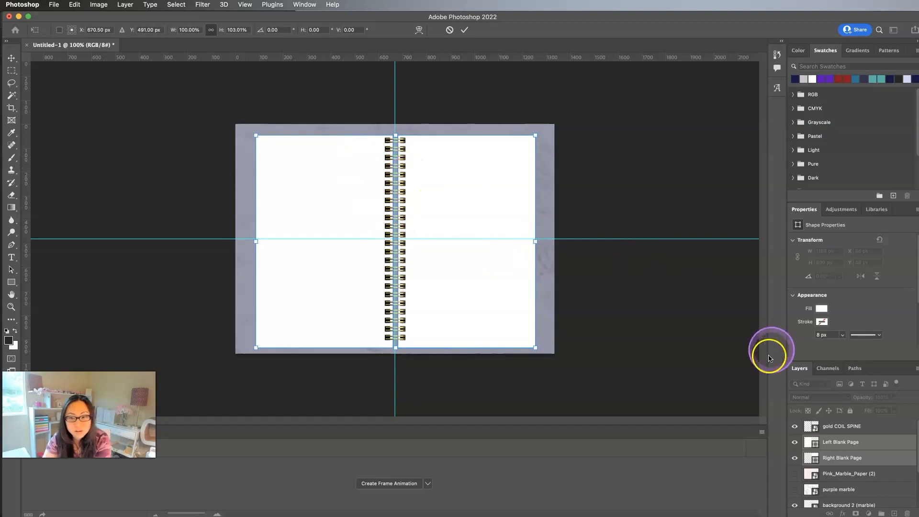
Hide the gold COIL SPINE layer and nudge both resized pages down to Y 55 px
{"action": "left_click", "coordinate": [795, 426]}
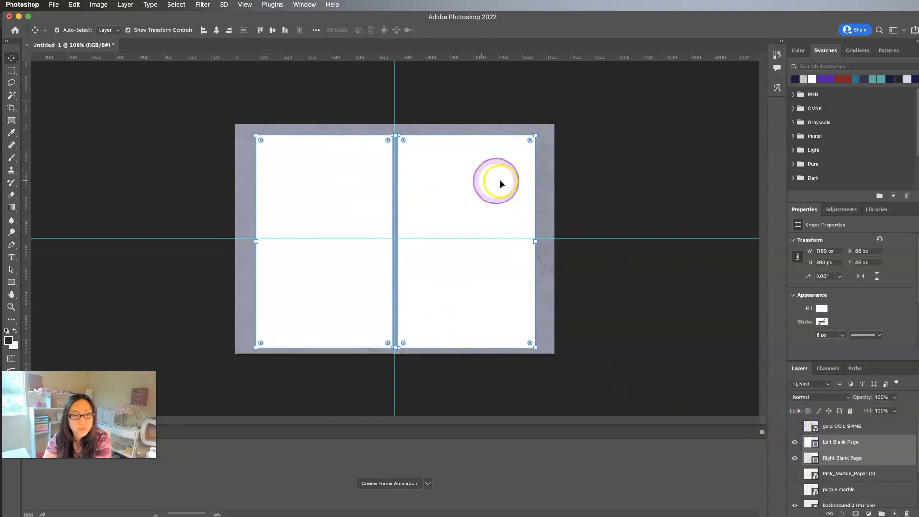
{"action": "key", "text": "Down"}
{"action": "key", "text": "Down"}
{"action": "key", "text": "Down"}
{"action": "key", "text": "Down"}
{"action": "key", "text": "Down"}
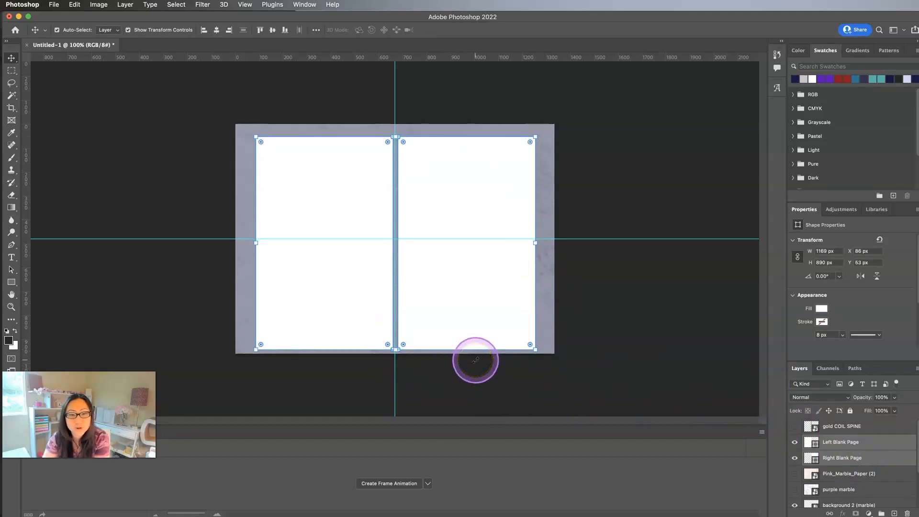
{"action": "left_click", "coordinate": [474, 345]}
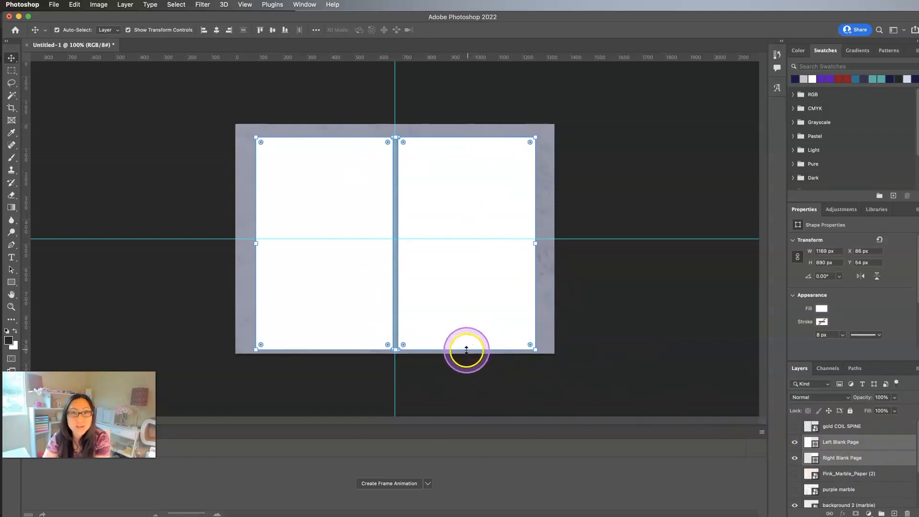
{"action": "key", "text": "Down"}
{"action": "key", "text": "Down"}
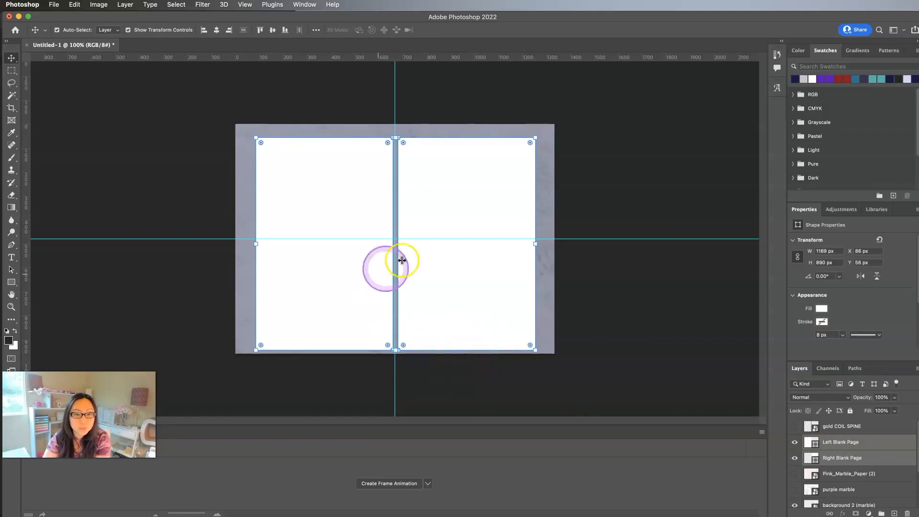
{"action": "key", "text": "Up"}
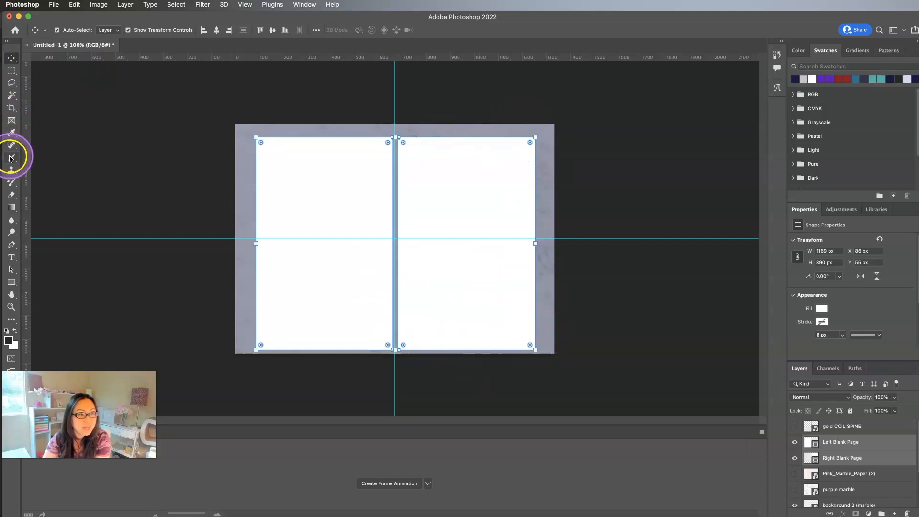
Set the corner radius of both blank pages to 5 px using the Rectangle tool's settings
{"action": "left_click", "coordinate": [11, 282]}
{"action": "left_click", "coordinate": [475, 170]}
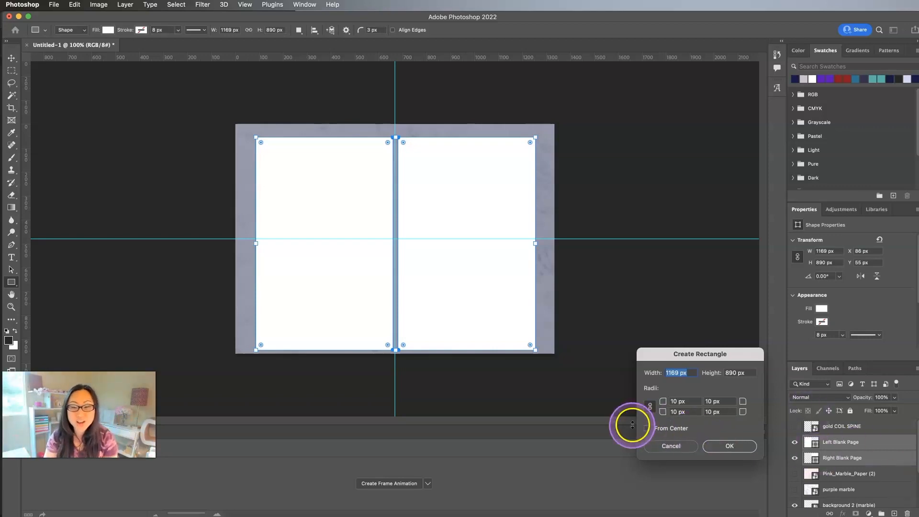
{"action": "left_click", "coordinate": [679, 446]}
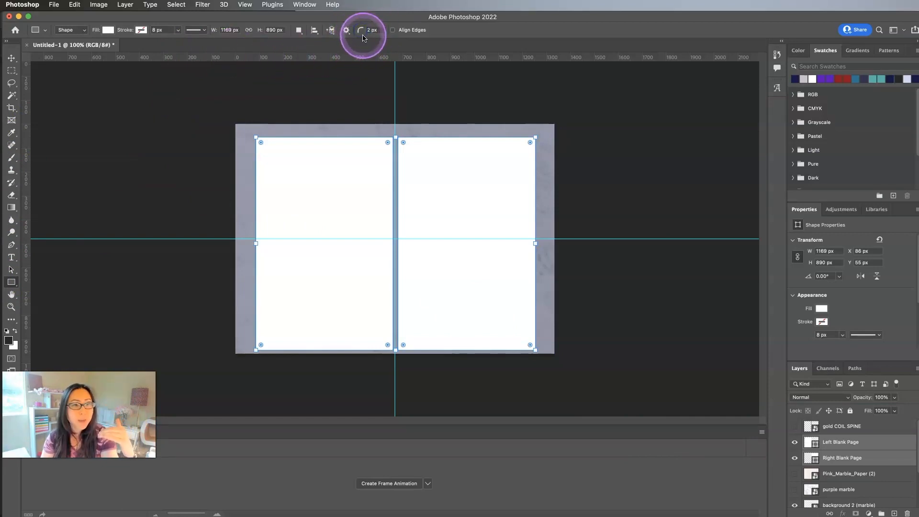
{"action": "left_click", "coordinate": [376, 30]}
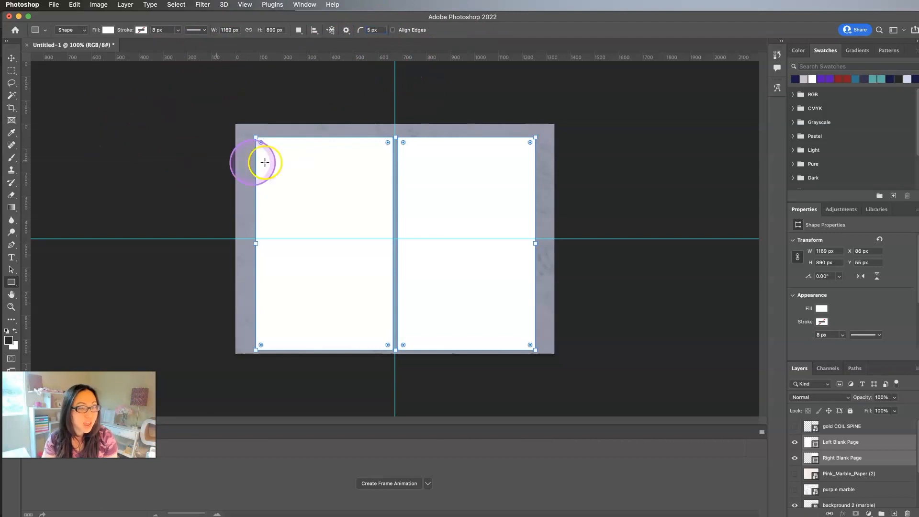
{"action": "left_click", "coordinate": [108, 30]}
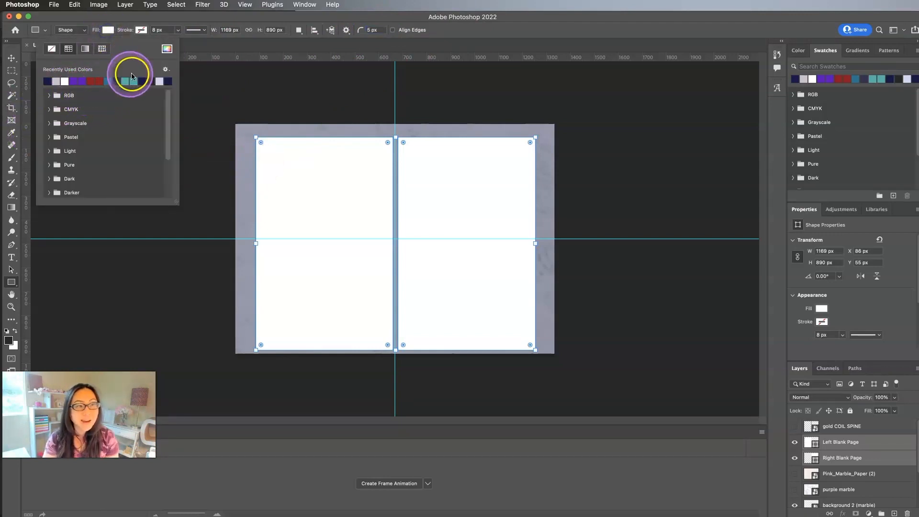
{"action": "left_click", "coordinate": [168, 81]}
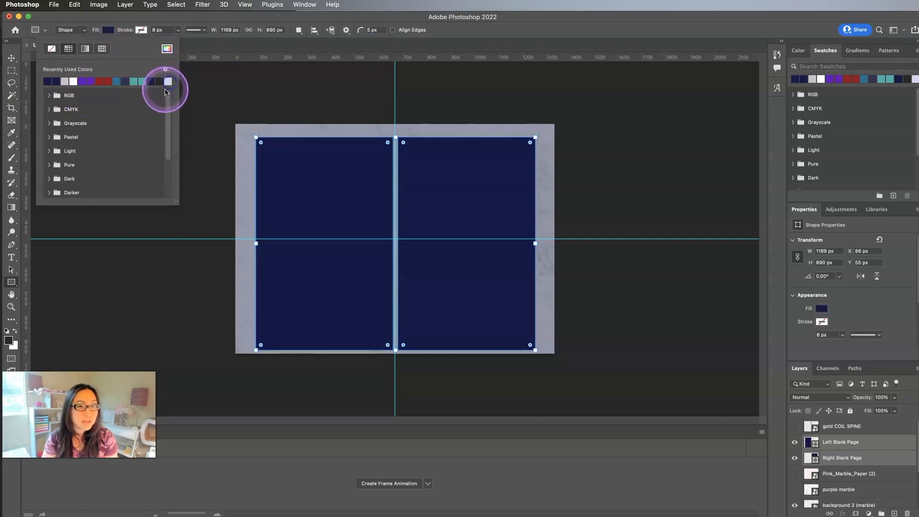
{"action": "left_click", "coordinate": [147, 95]}
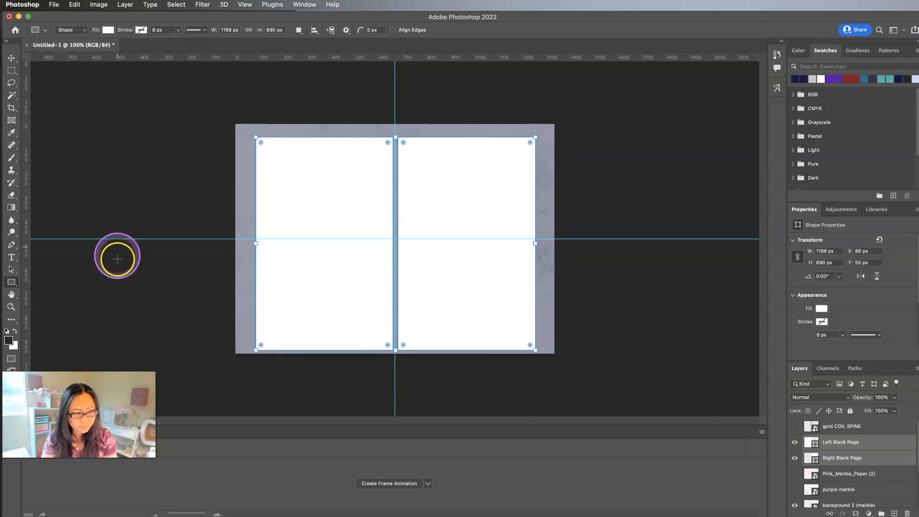
Select the Pink_Marble_Paper (2) layer and set the Rectangle tool to a dark navy fill with no stroke
{"action": "left_click", "coordinate": [843, 475]}
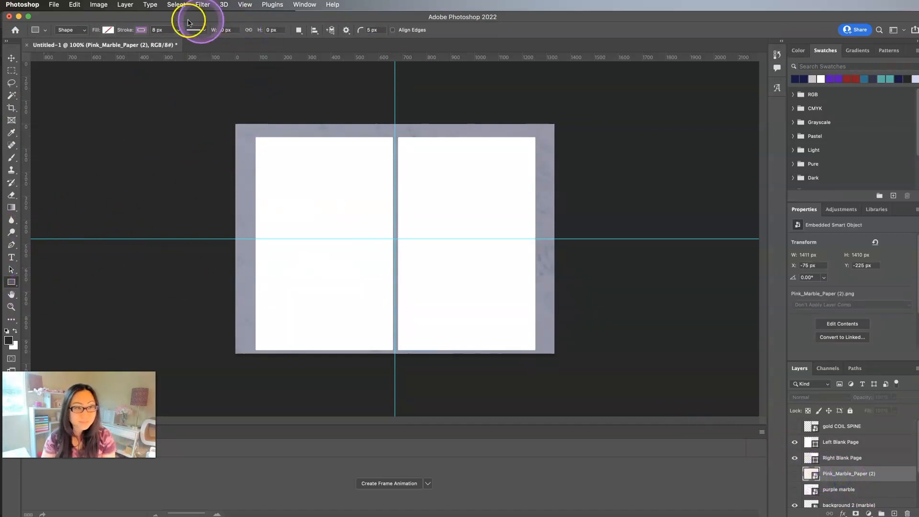
{"action": "left_click", "coordinate": [108, 30]}
{"action": "left_click", "coordinate": [44, 80]}
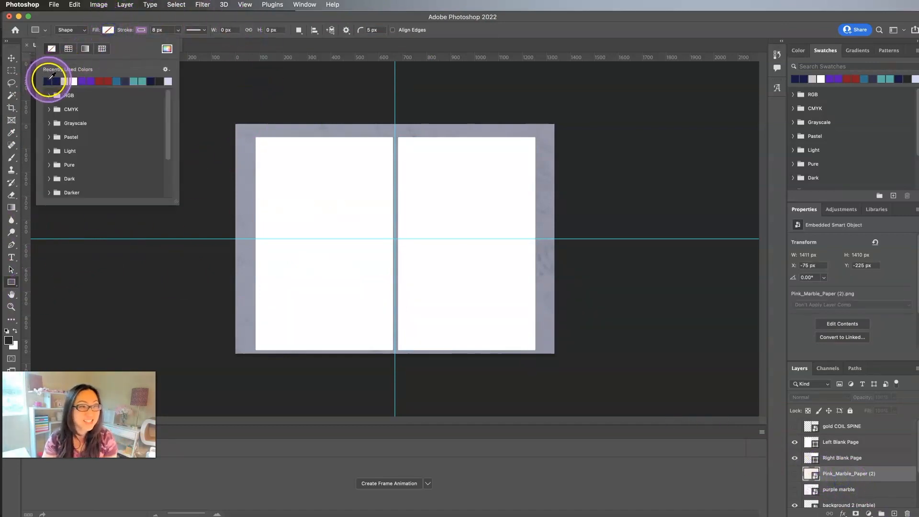
{"action": "left_click", "coordinate": [141, 30]}
{"action": "left_click", "coordinate": [106, 80]}
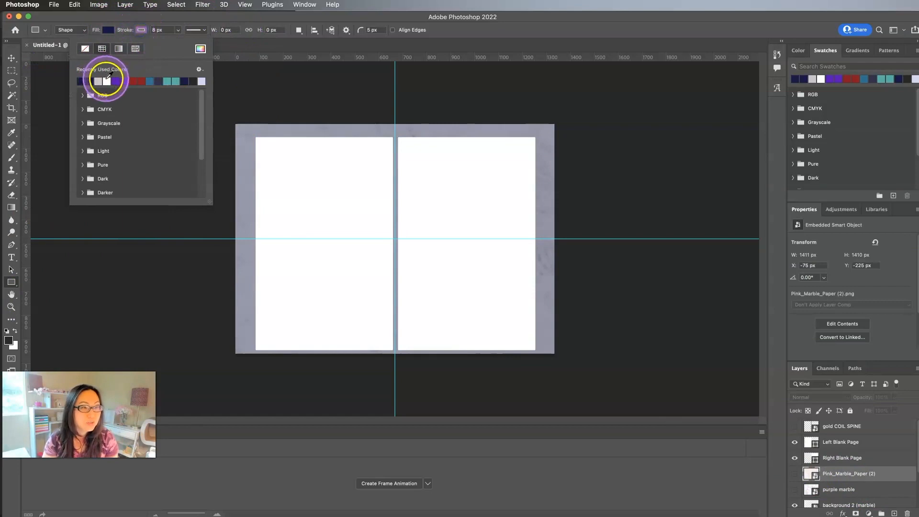
{"action": "left_click", "coordinate": [85, 49]}
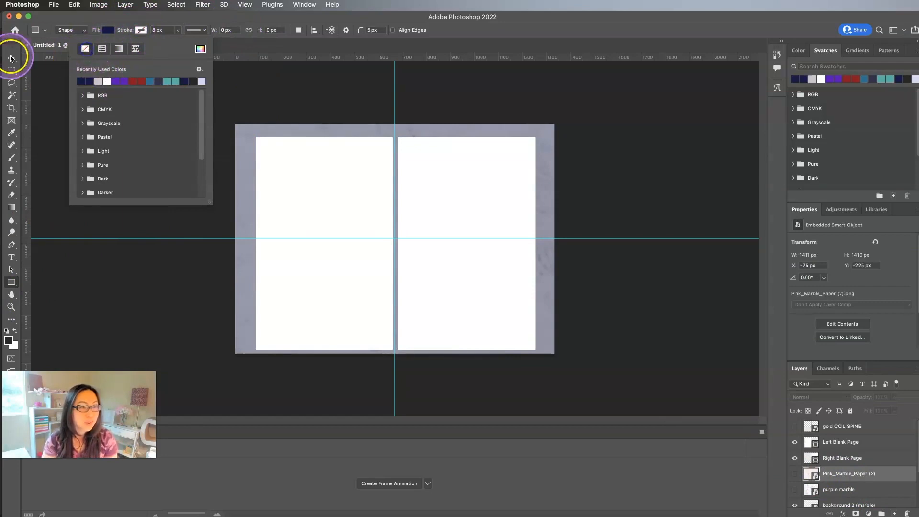
{"action": "left_click", "coordinate": [12, 59]}
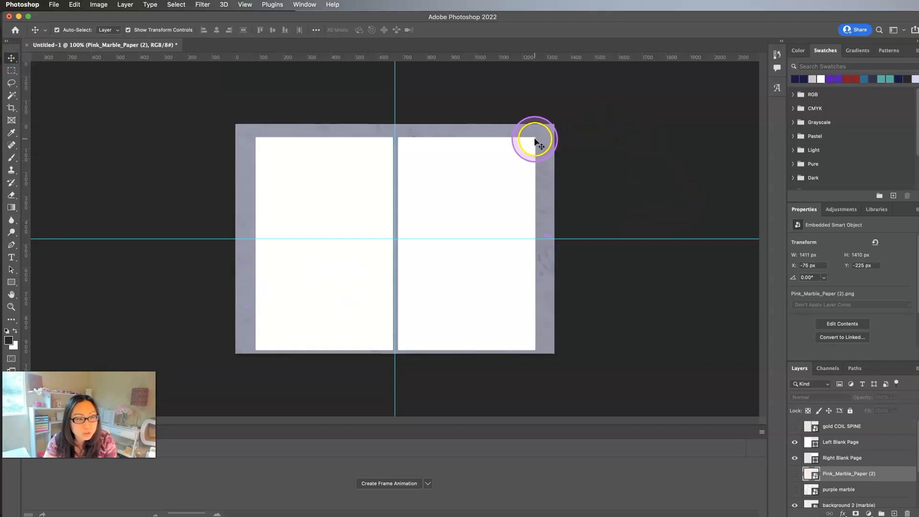
Draw a navy tab rectangle about 64 × 74 px at the upper outer corner of the right page
{"action": "left_click", "coordinate": [12, 282]}
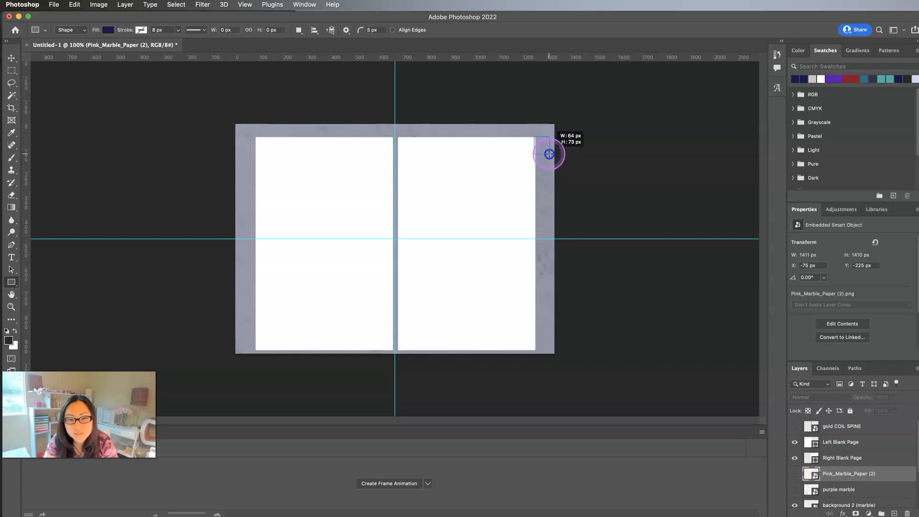
{"action": "left_click_drag", "start_coordinate": [549, 153], "coordinate": [549, 154]}
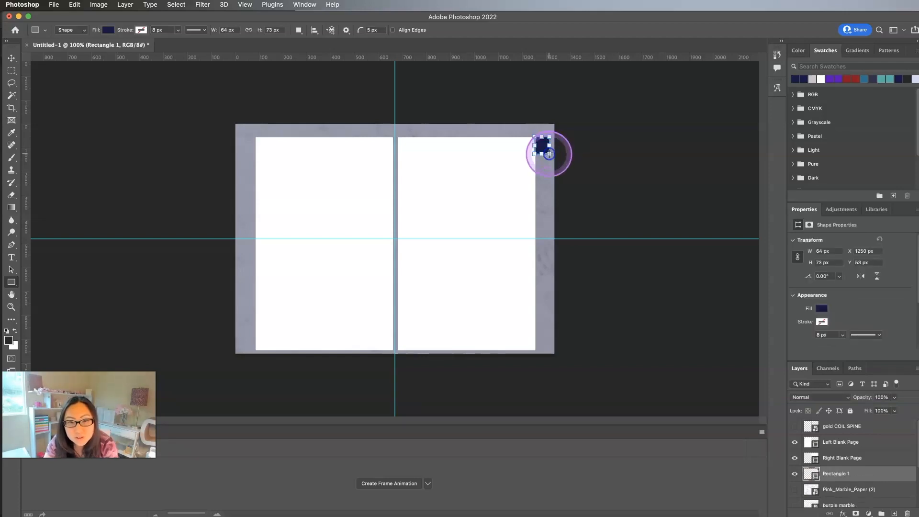
{"action": "key", "text": "super+equal"}
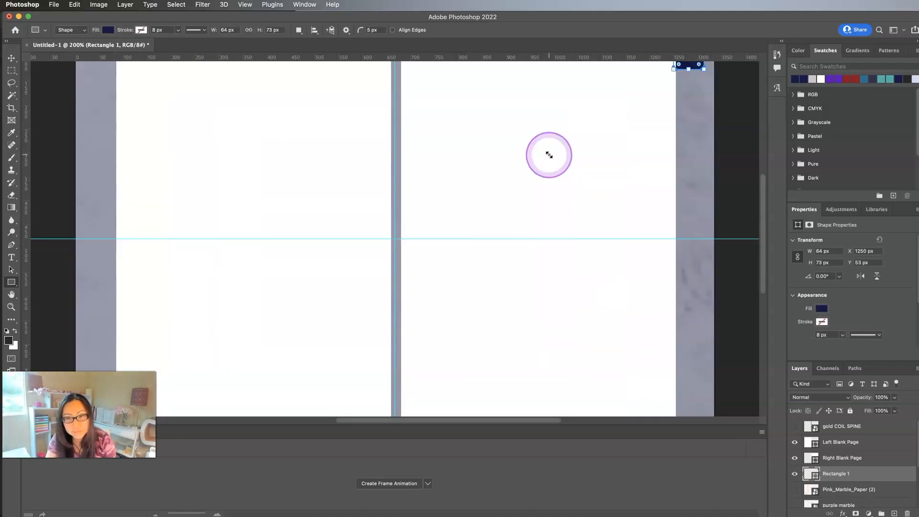
{"action": "scroll", "coordinate": [599, 162], "scroll_direction": "up", "scroll_amount": 2}
{"action": "scroll", "coordinate": [713, 118], "scroll_direction": "up", "scroll_amount": 1}
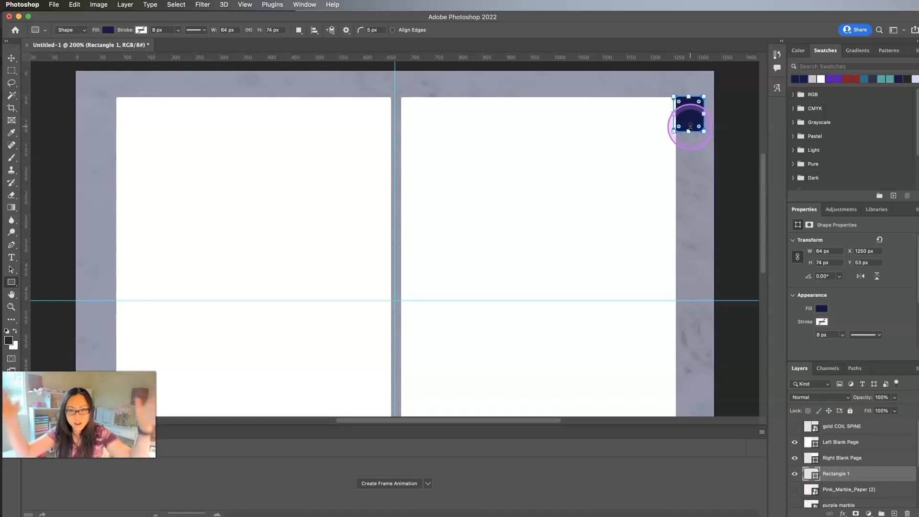
Rename the new tab's Rectangle 1 layer as Jan Right
{"action": "left_click", "coordinate": [11, 58]}
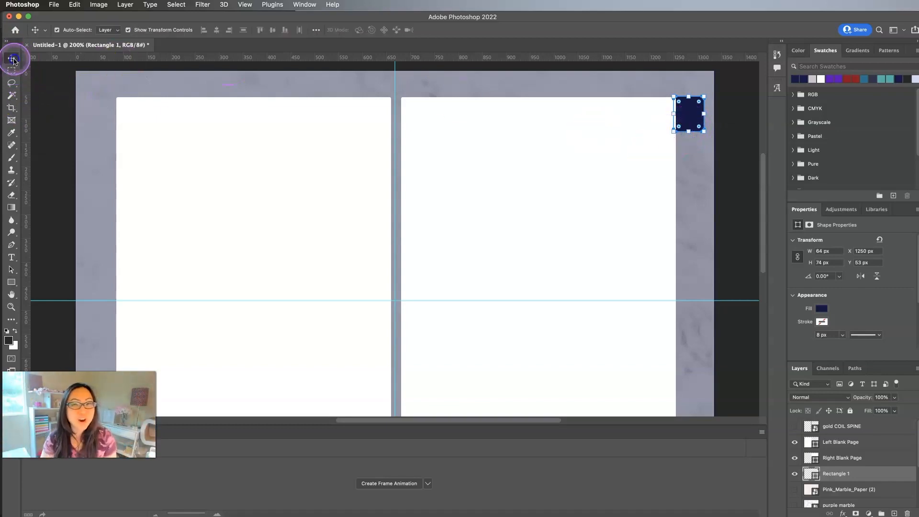
{"action": "left_click", "coordinate": [715, 198]}
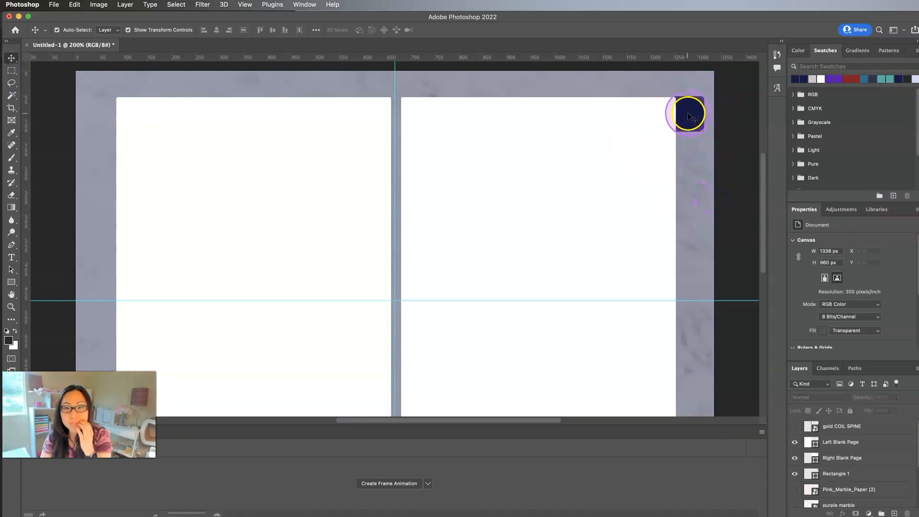
{"action": "scroll", "coordinate": [859, 482], "scroll_direction": "down", "scroll_amount": 2}
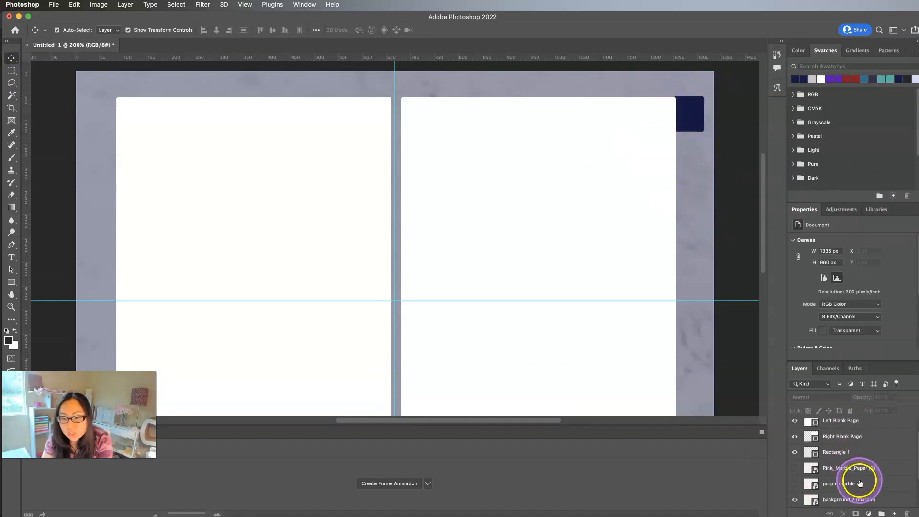
{"action": "left_click", "coordinate": [834, 453]}
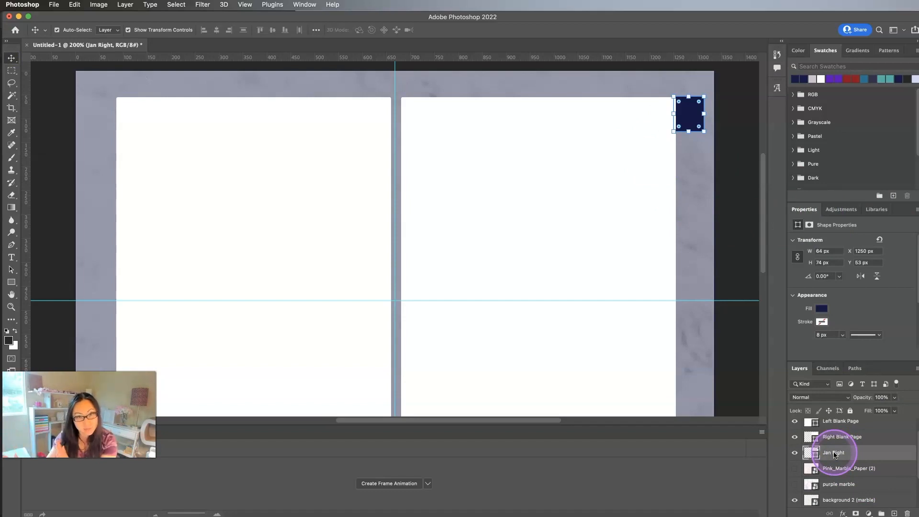
Nudge the Jan Right tab left and down to X 1248 px, Y 54 px
{"action": "scroll", "coordinate": [842, 474], "scroll_direction": "up", "scroll_amount": 1}
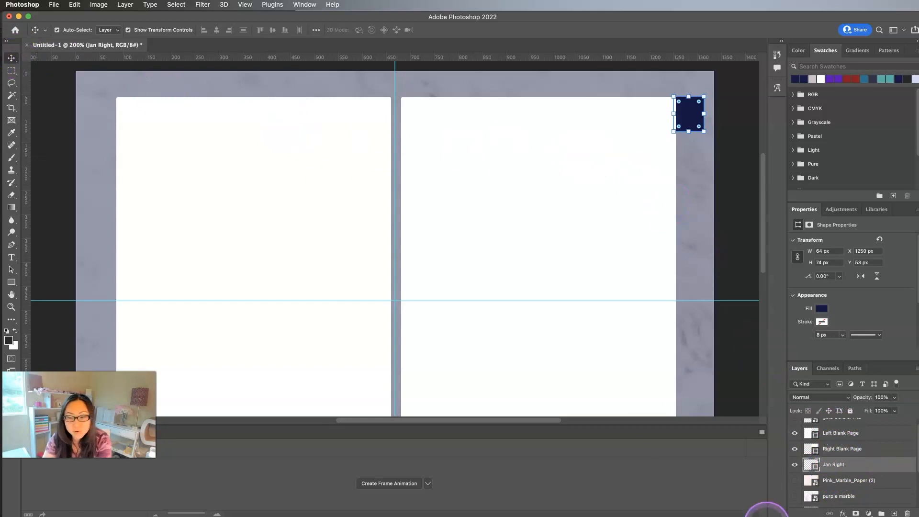
{"action": "key", "text": "Left"}
{"action": "left_click", "coordinate": [730, 213]}
{"action": "left_click", "coordinate": [676, 98]}
{"action": "key", "text": "Left"}
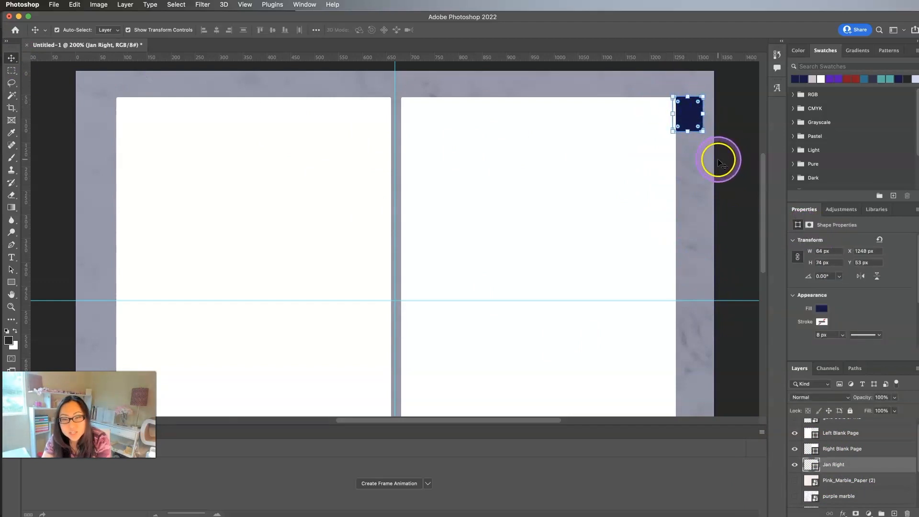
{"action": "left_click", "coordinate": [722, 163]}
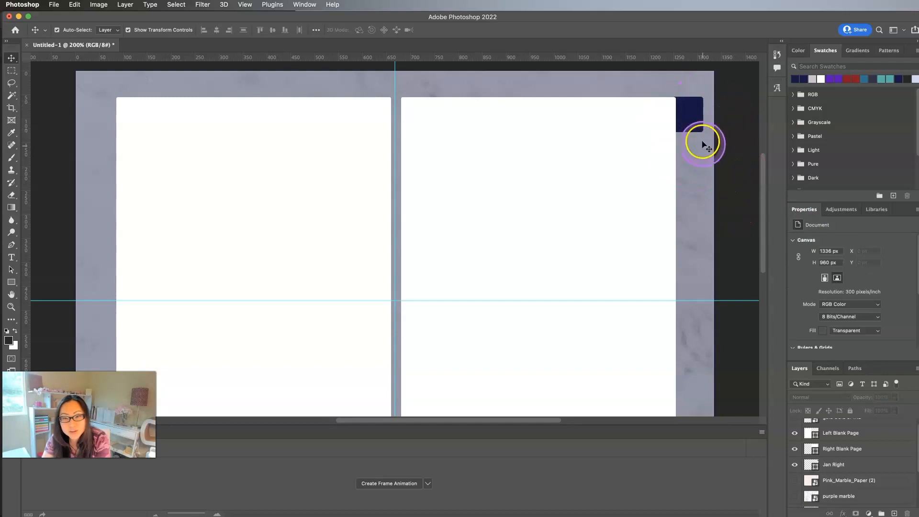
Select the Jan Right tab for editing with the Rectangle tool and look through its fill color choices
{"action": "left_click", "coordinate": [839, 469]}
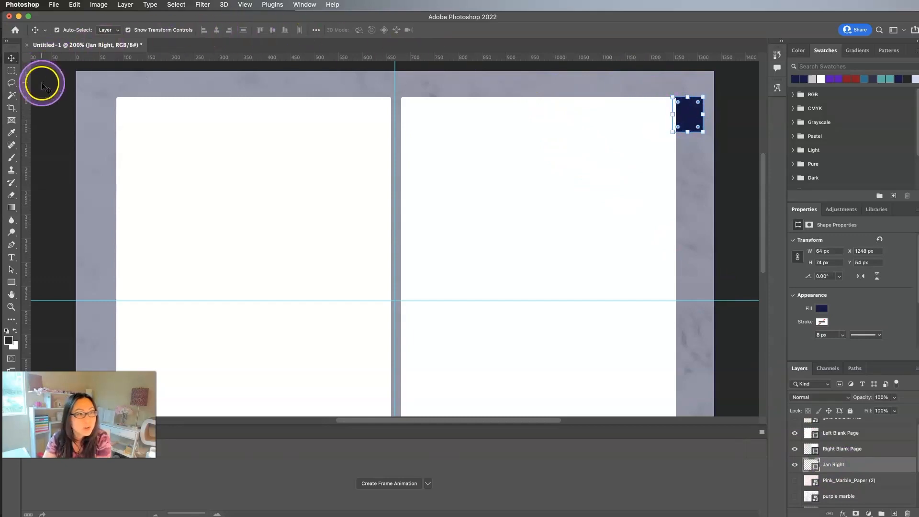
{"action": "left_click", "coordinate": [11, 282]}
{"action": "left_click", "coordinate": [108, 30]}
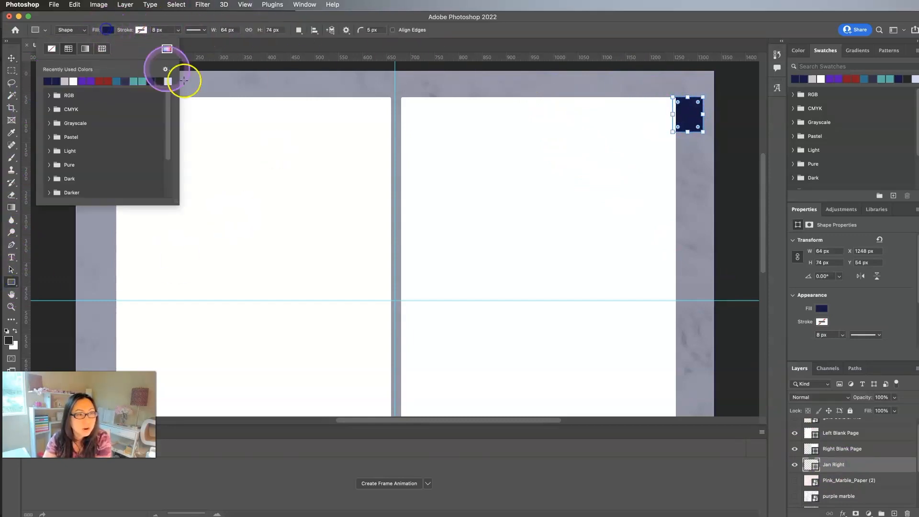
{"action": "left_click", "coordinate": [251, 46]}
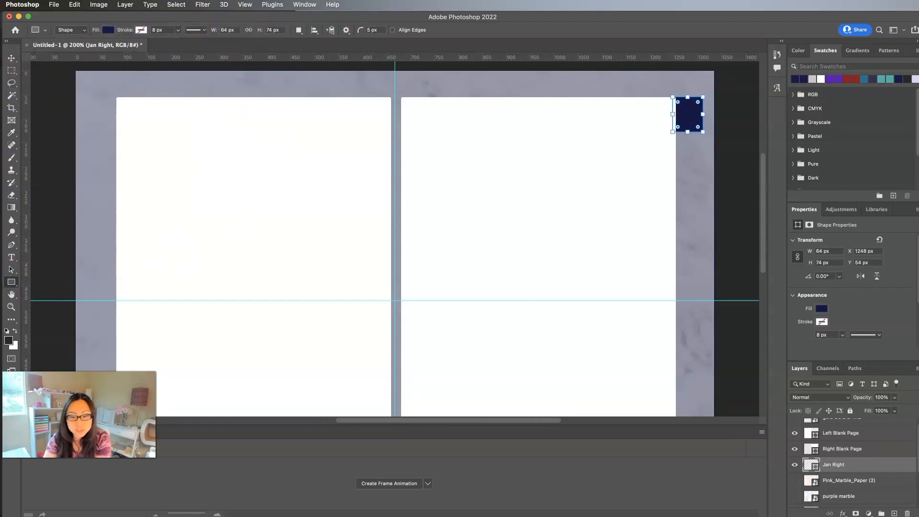
Switch to the 01 Fuchia Metallic 2022 document in InDesign and sample a pink cover stripe with the Eyedropper
{"action": "key", "text": "super+Tab"}
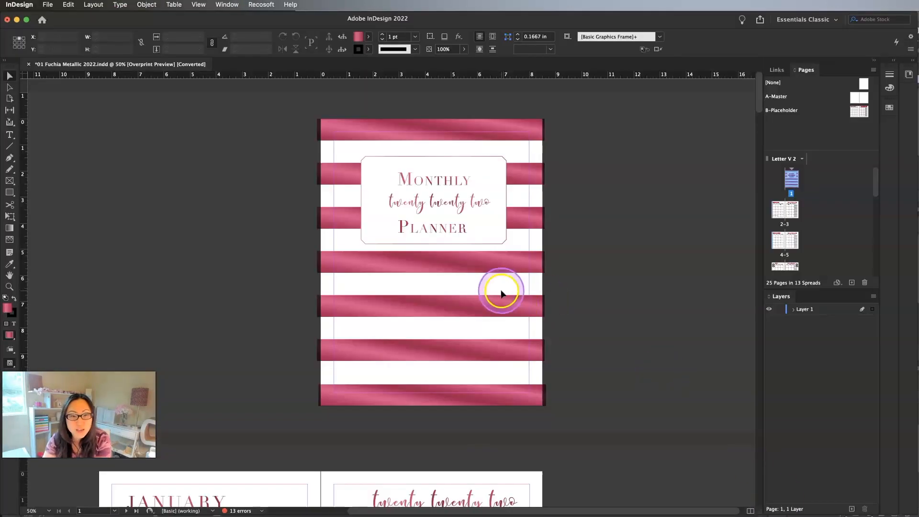
{"action": "scroll", "coordinate": [470, 268], "scroll_direction": "down", "scroll_amount": 8}
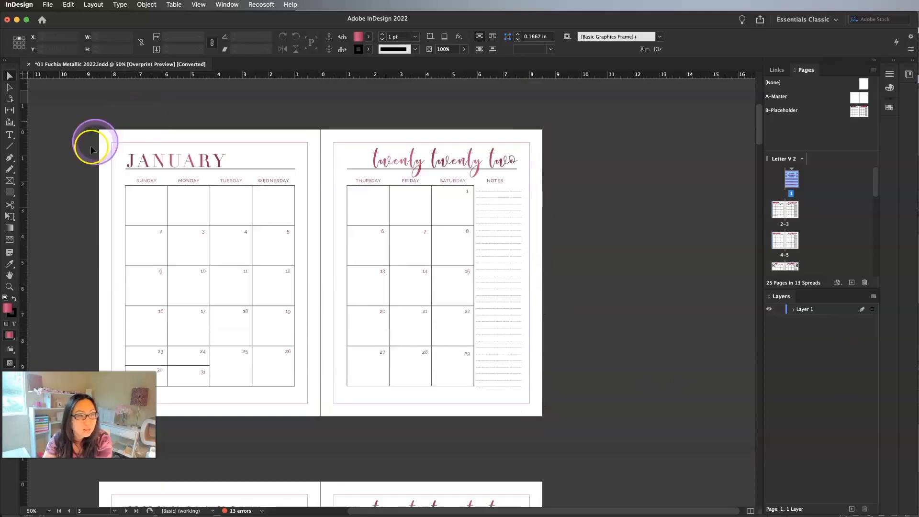
{"action": "left_click", "coordinate": [9, 265]}
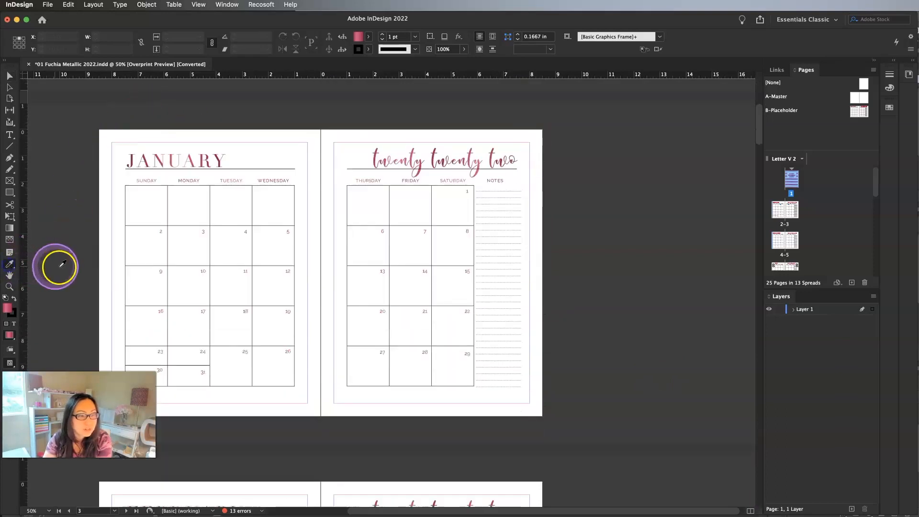
{"action": "scroll", "coordinate": [408, 139], "scroll_direction": "up", "scroll_amount": 3}
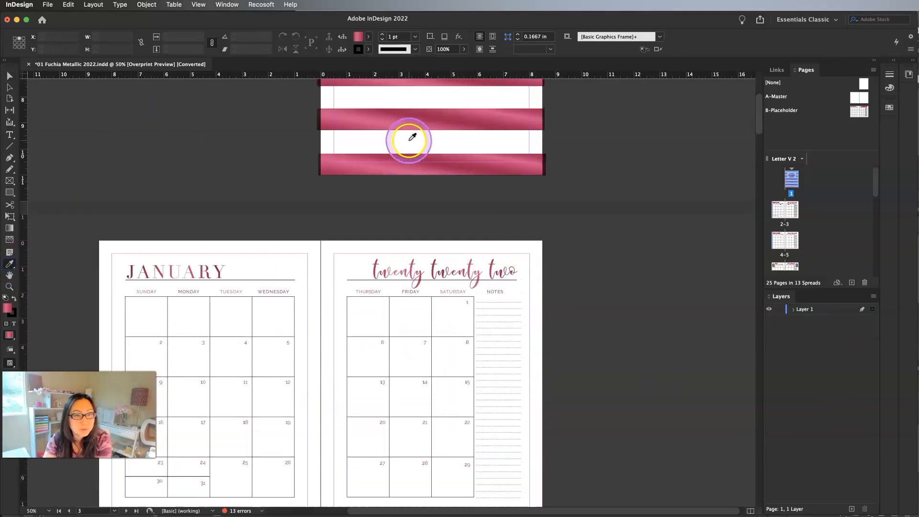
{"action": "left_click", "coordinate": [354, 125]}
{"action": "left_click", "coordinate": [359, 36]}
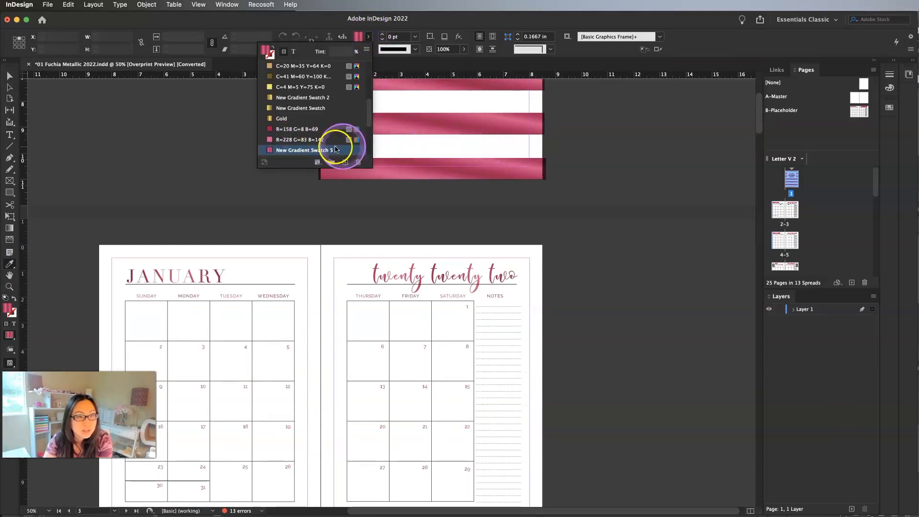
{"action": "double_click", "coordinate": [298, 149]}
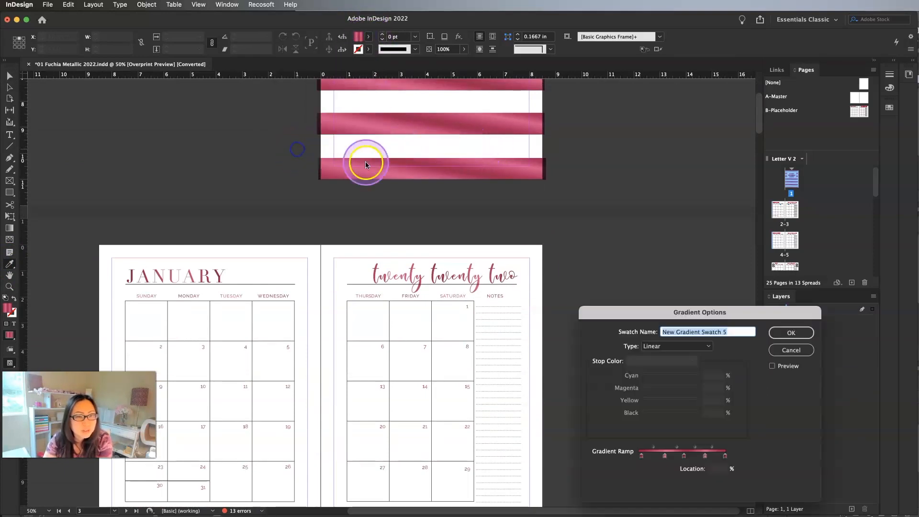
{"action": "left_click", "coordinate": [705, 346]}
{"action": "left_click", "coordinate": [661, 367]}
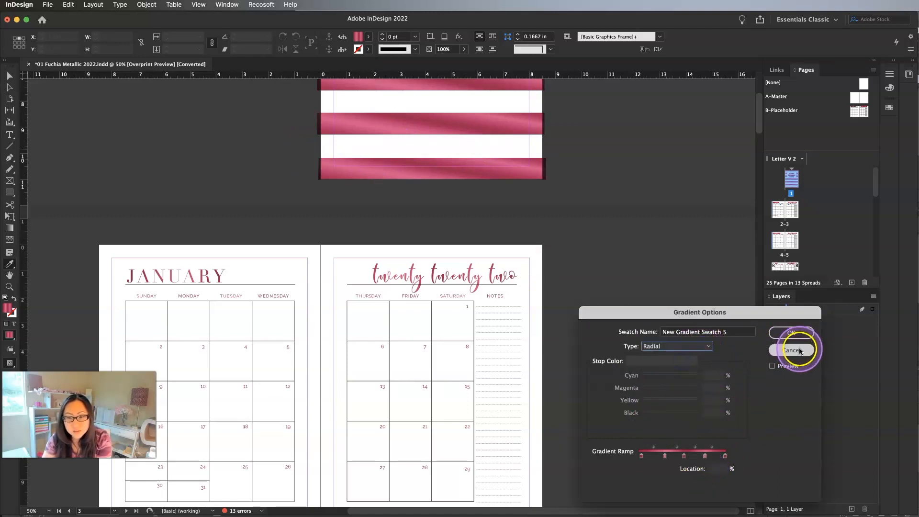
{"action": "left_click", "coordinate": [792, 350]}
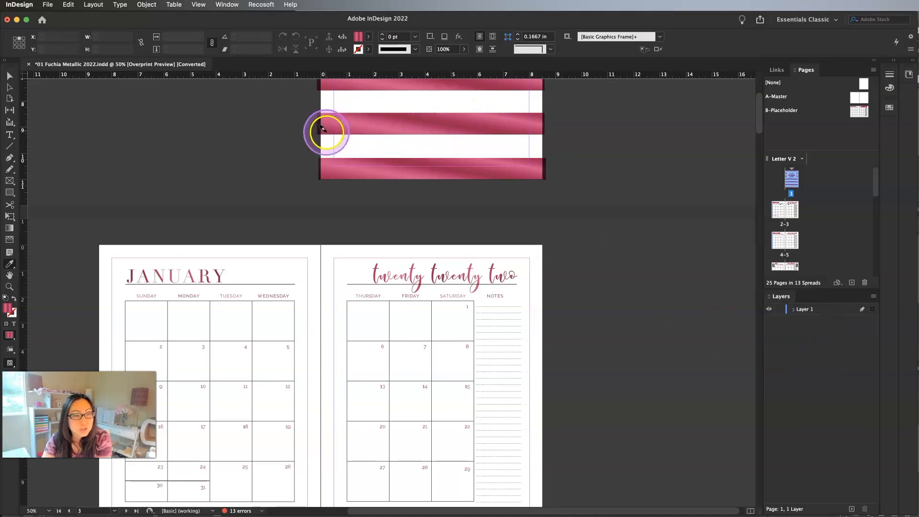
Copy the hex code from the options of the R=158 G=8 B=69 swatch, leaving the swatch itself unedited
{"action": "left_click", "coordinate": [369, 37]}
{"action": "left_click", "coordinate": [306, 128]}
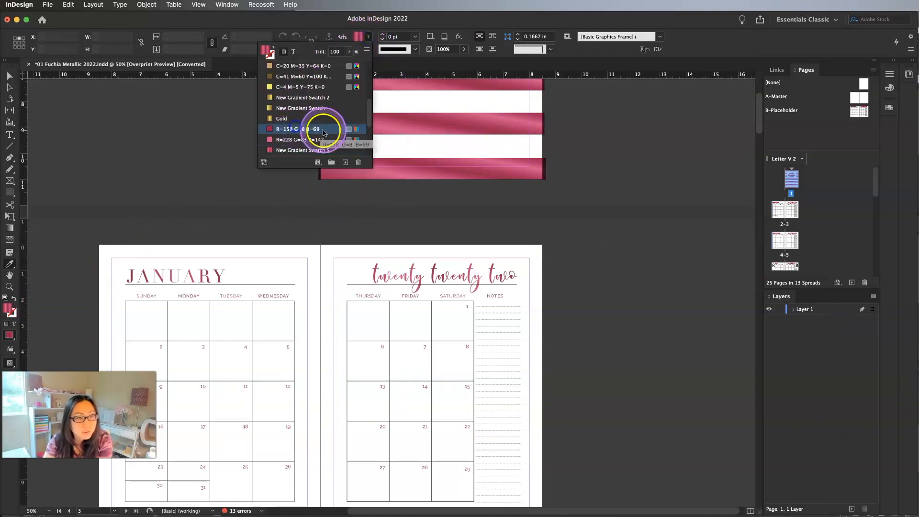
{"action": "left_click", "coordinate": [307, 129]}
{"action": "double_click", "coordinate": [307, 130]}
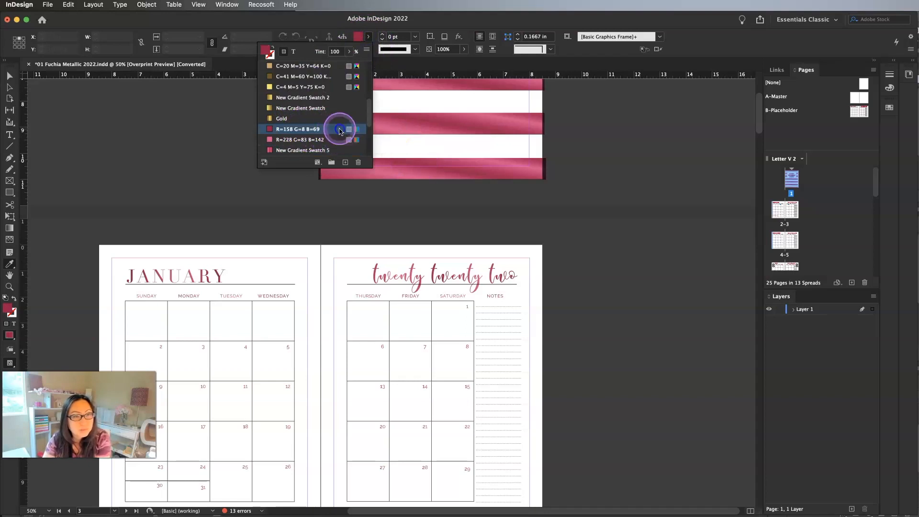
{"action": "left_click", "coordinate": [654, 481]}
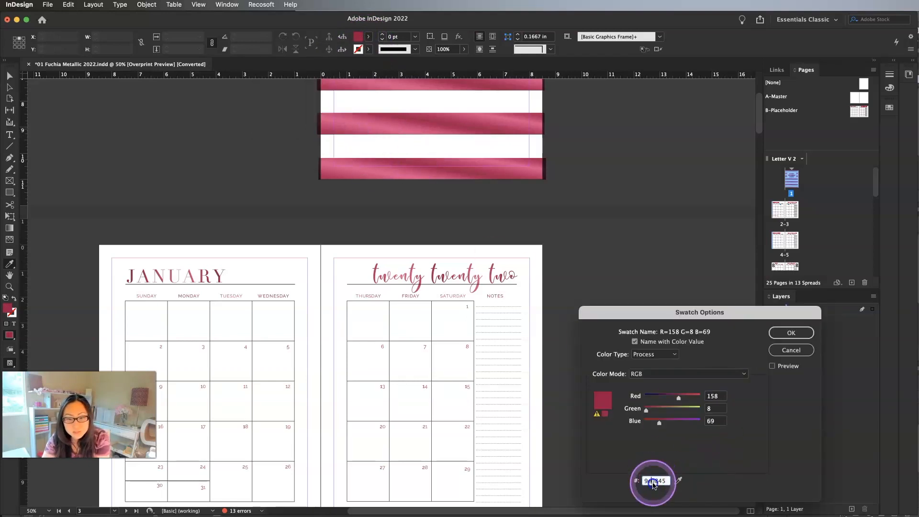
{"action": "left_click", "coordinate": [783, 349]}
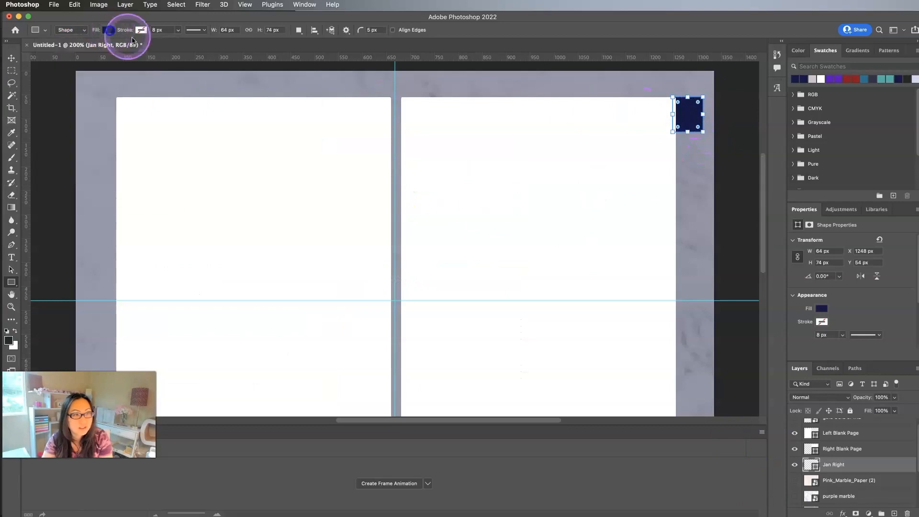
Set the Jan Right tab's fill color to hex 9e0845, and deselect the tab
{"action": "left_click", "coordinate": [107, 30]}
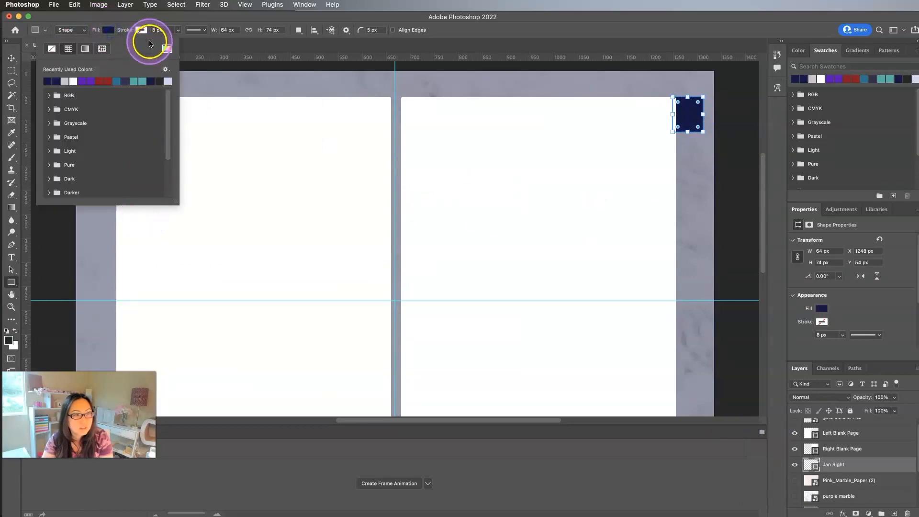
{"action": "left_click", "coordinate": [166, 50]}
{"action": "left_click_drag", "start_coordinate": [914, 459], "coordinate": [467, 153]}
{"action": "type", "text": "9e0845"}
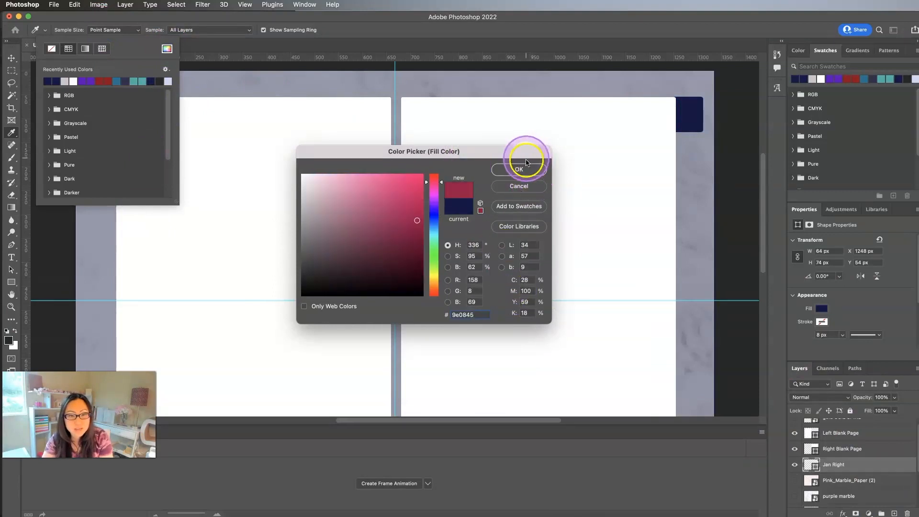
{"action": "left_click", "coordinate": [518, 169]}
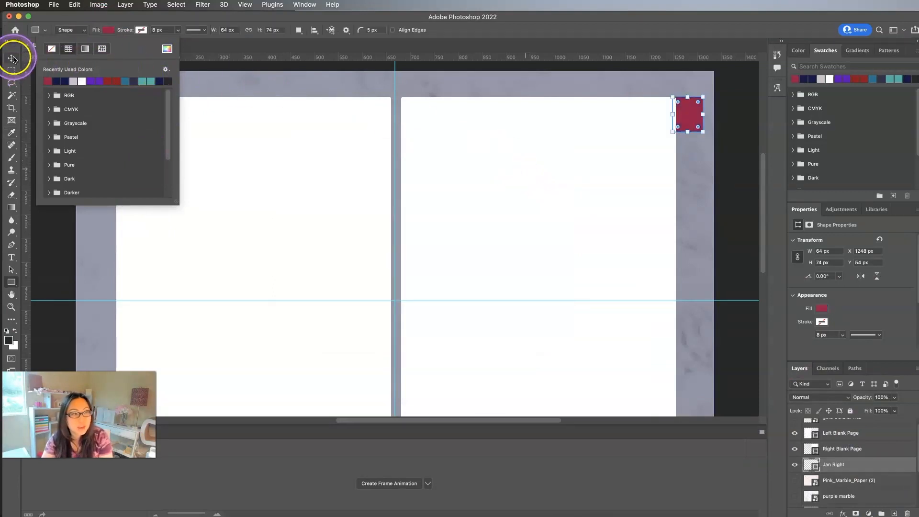
{"action": "left_click", "coordinate": [11, 58]}
{"action": "left_click", "coordinate": [731, 236]}
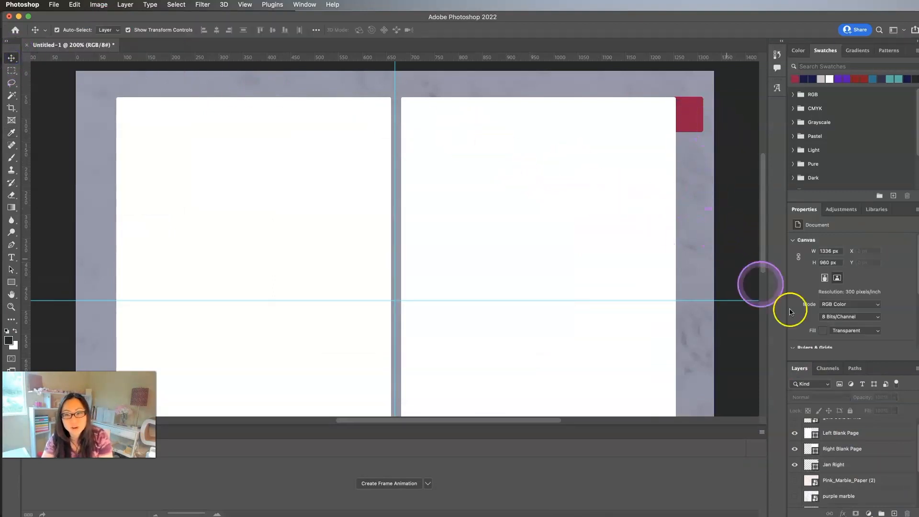
Duplicate the Jan Right layer as "Feb Right" and move the copy straight down to Y 119 px, just under the January tab
{"action": "left_click", "coordinate": [835, 466]}
{"action": "right_click", "coordinate": [836, 467]}
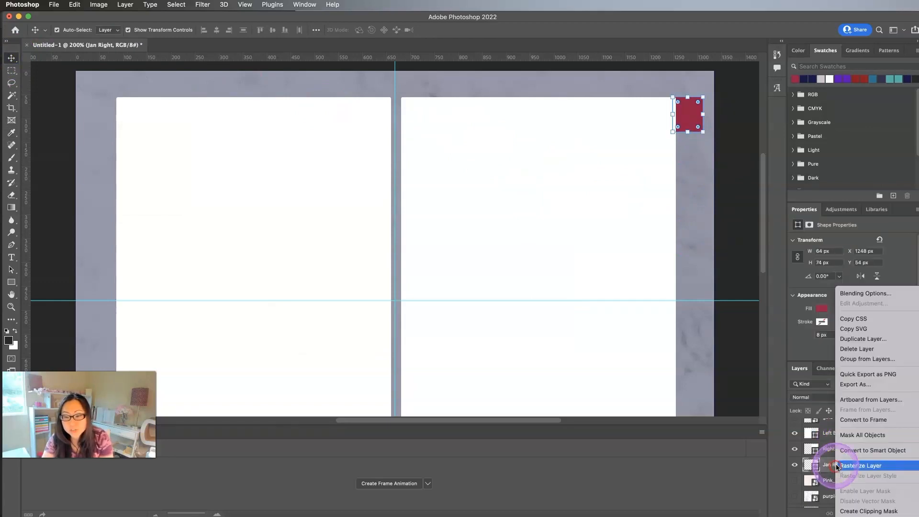
{"action": "left_click", "coordinate": [871, 340]}
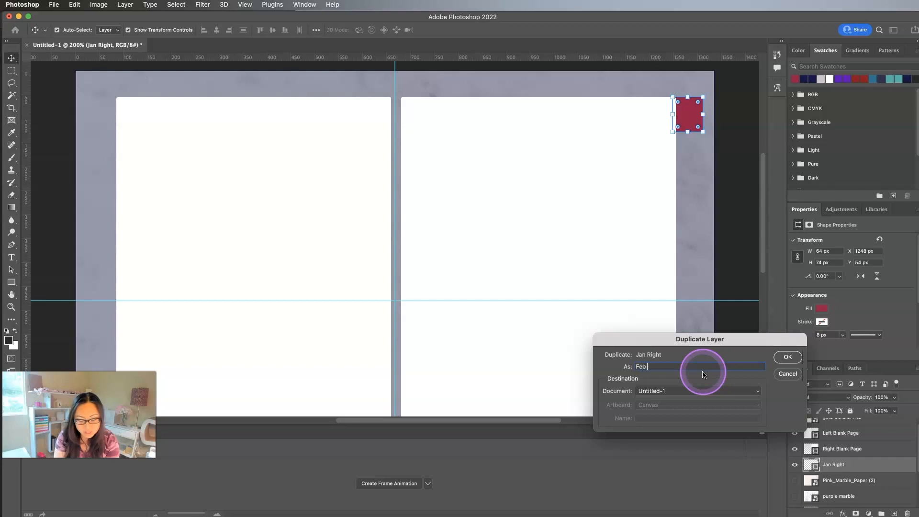
{"action": "type", "text": "Feb Right"}
{"action": "key", "text": "Return"}
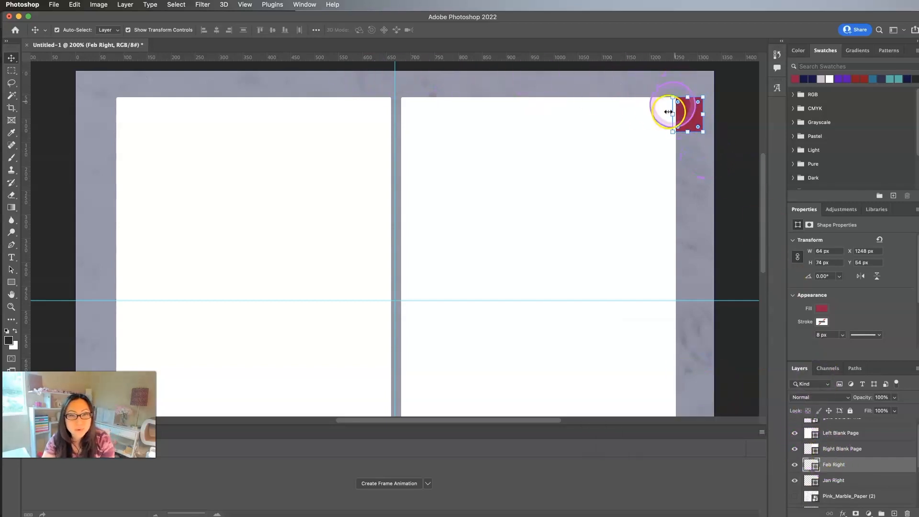
{"action": "left_click_drag", "start_coordinate": [694, 123], "coordinate": [691, 150]}
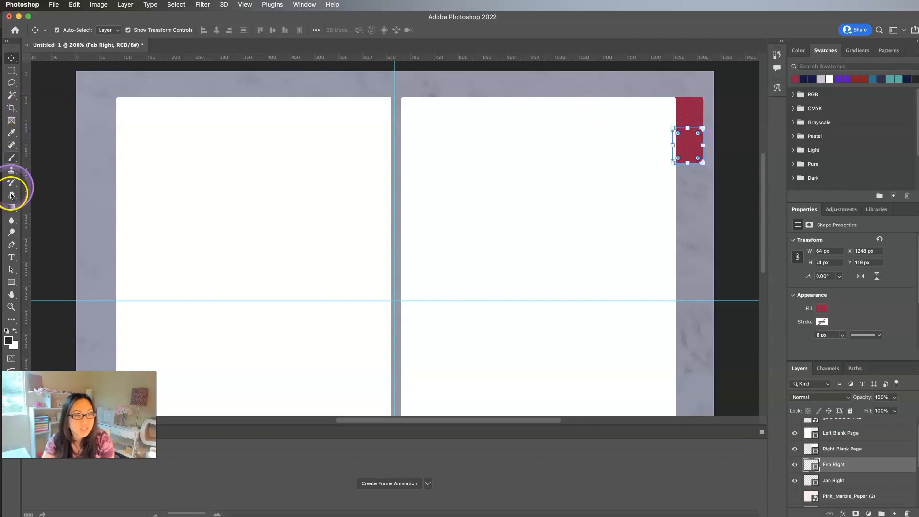
Change the Feb Right tab's fill to a very pale pink, hex f7e2ea
{"action": "left_click", "coordinate": [13, 283]}
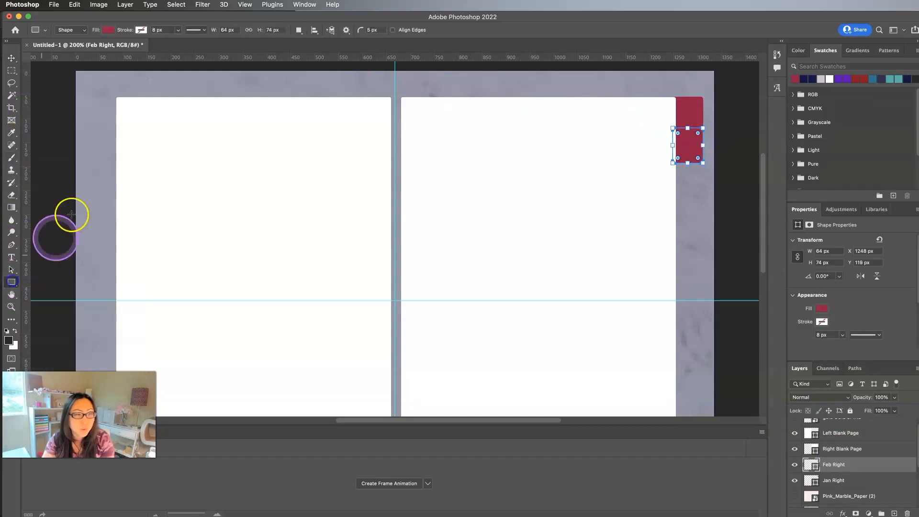
{"action": "left_click", "coordinate": [108, 31]}
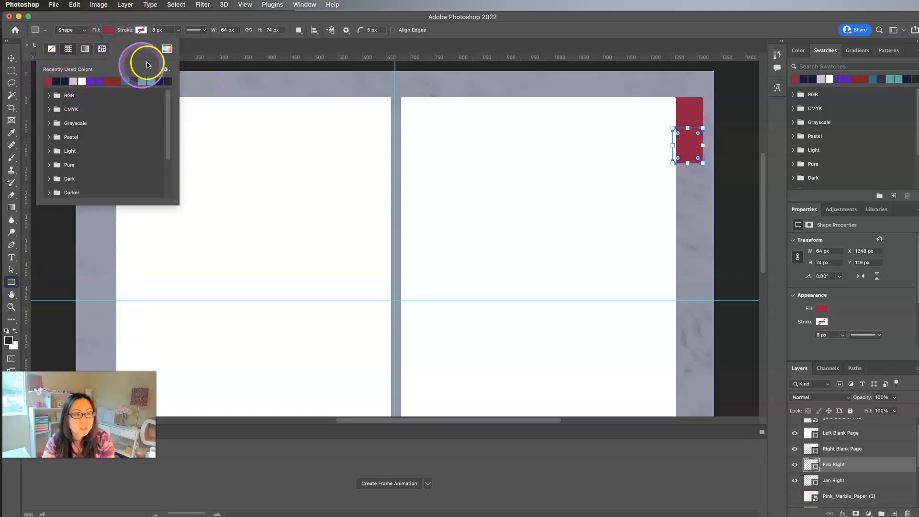
{"action": "left_click", "coordinate": [167, 49]}
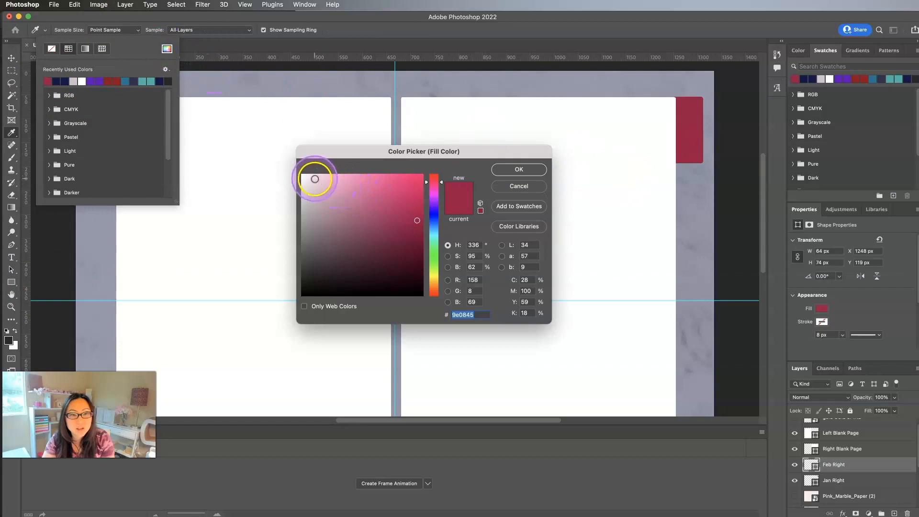
{"action": "left_click", "coordinate": [311, 178]}
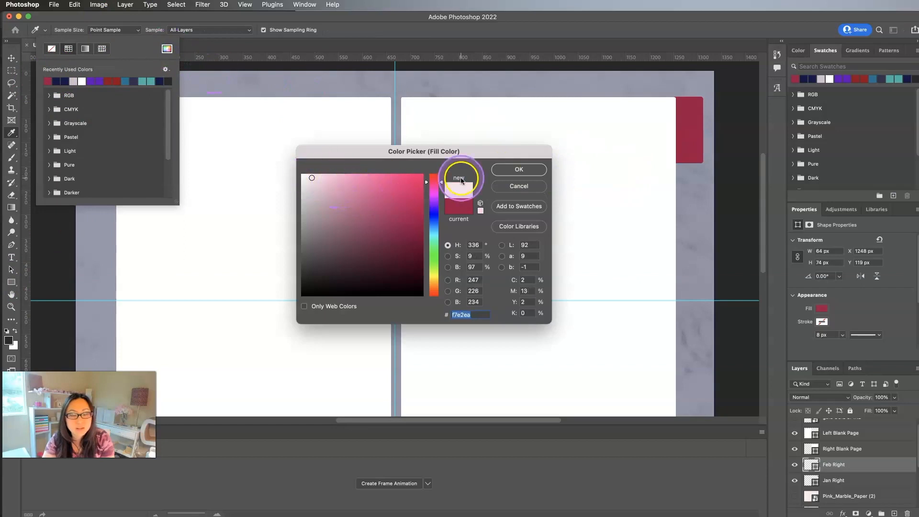
{"action": "left_click", "coordinate": [517, 170]}
{"action": "left_click", "coordinate": [12, 57]}
{"action": "left_click", "coordinate": [699, 225]}
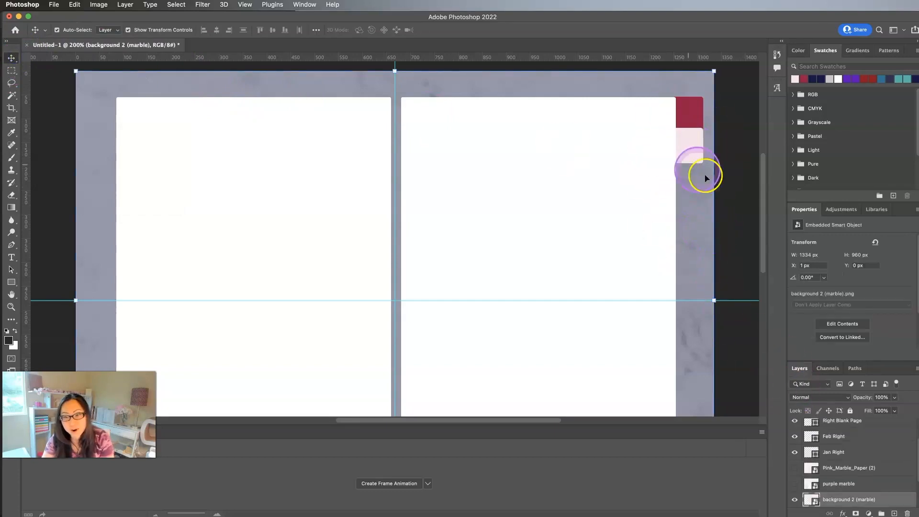
Reorder the Feb Right layer beneath Jan Right and nudge the February tab down to Y 124 px
{"action": "scroll", "coordinate": [862, 460], "scroll_direction": "up", "scroll_amount": 2}
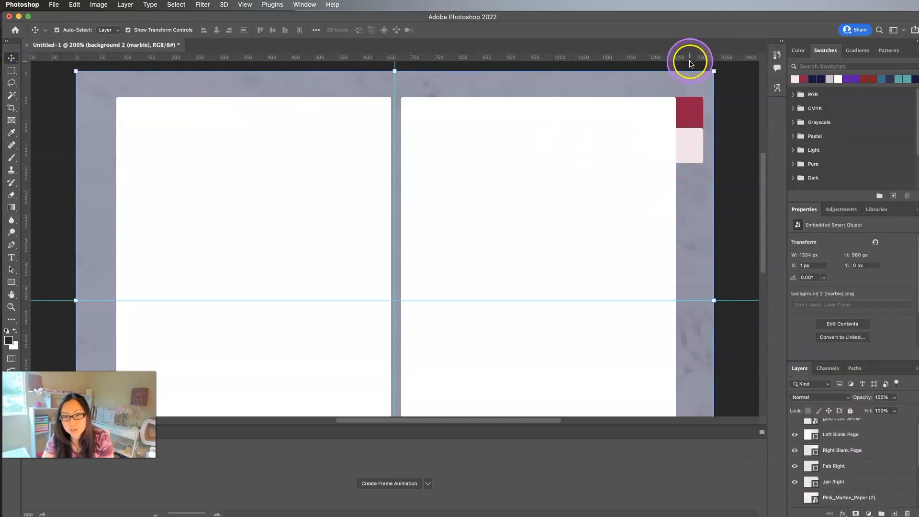
{"action": "left_click", "coordinate": [685, 142]}
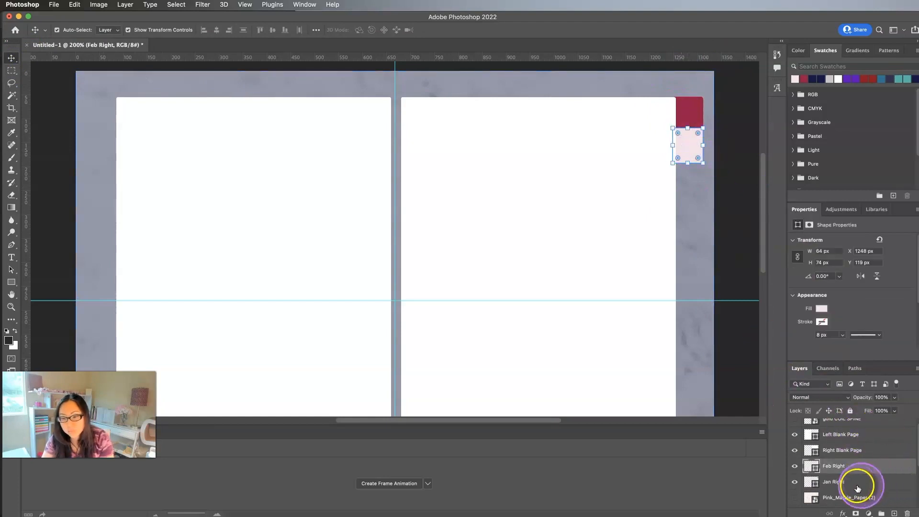
{"action": "left_click_drag", "start_coordinate": [839, 468], "coordinate": [840, 486]}
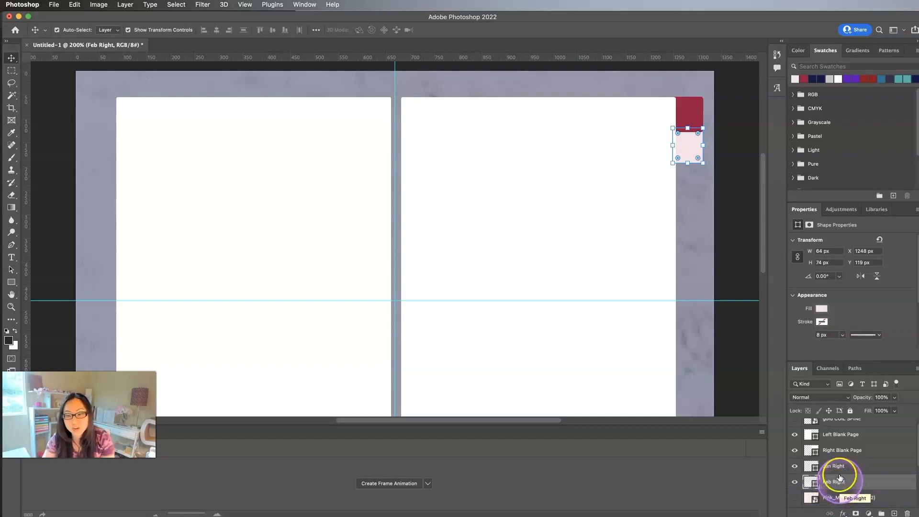
{"action": "left_click", "coordinate": [838, 467], "text": "shift"}
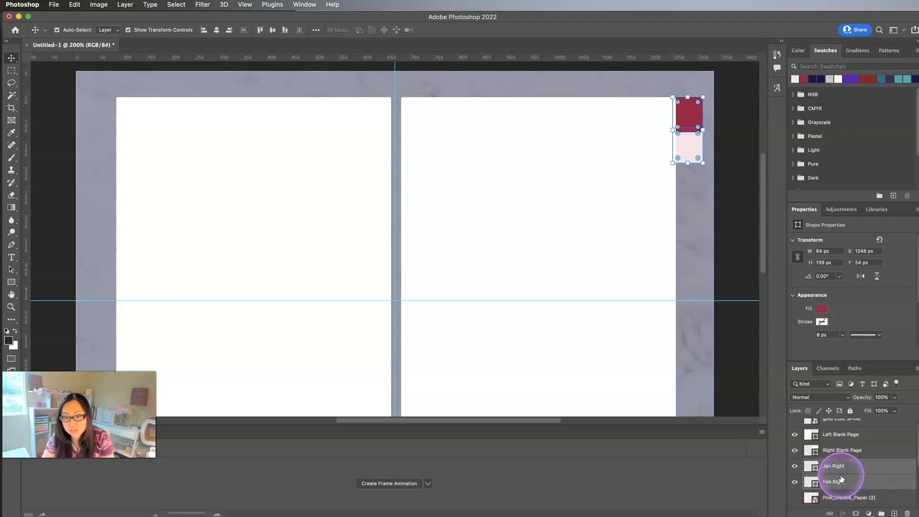
{"action": "left_click", "coordinate": [842, 483]}
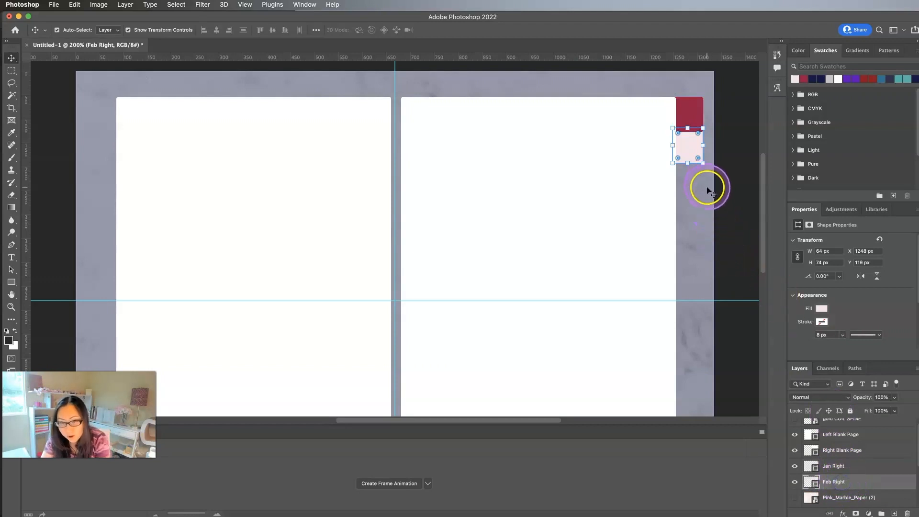
{"action": "key", "text": "Down"}
{"action": "key", "text": "Down"}
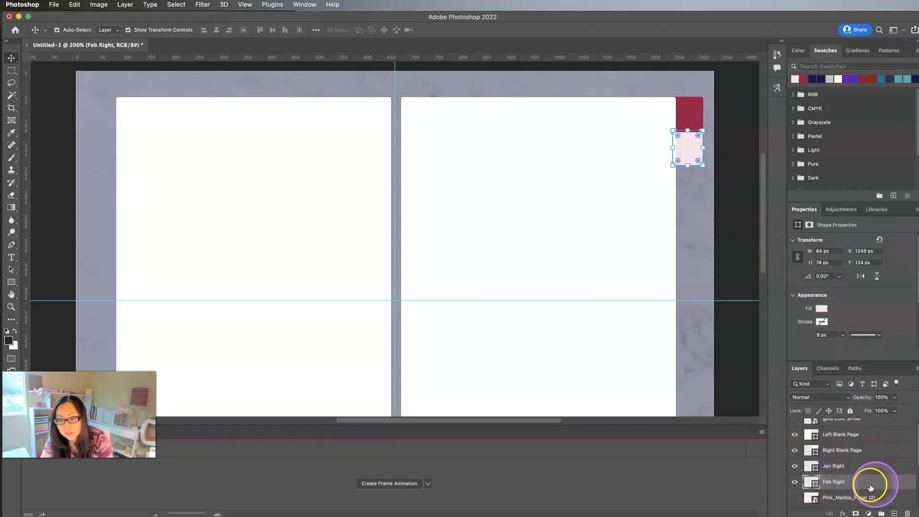
Duplicate the Jan Right and Feb Right layers together, place the copies beneath Feb Right in the stack, and enlarge the layer list
{"action": "left_click", "coordinate": [841, 465], "text": "shift"}
{"action": "right_click", "coordinate": [841, 466]}
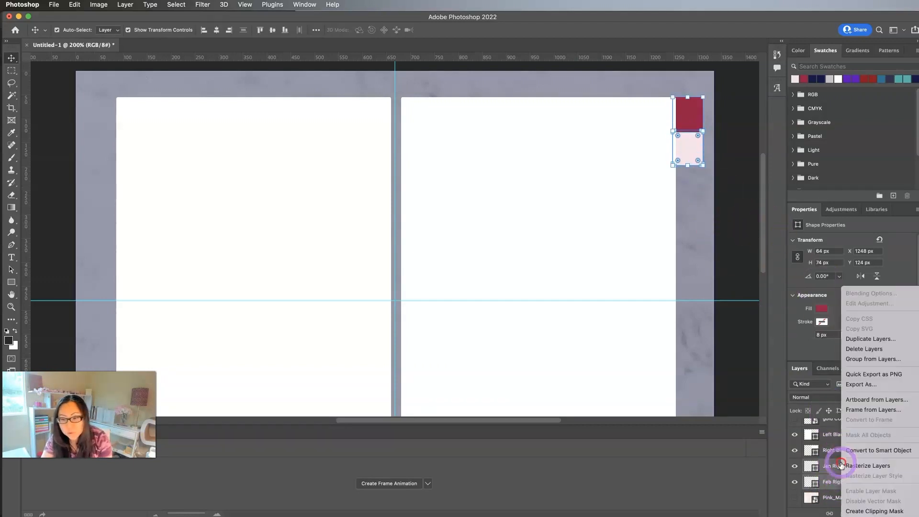
{"action": "left_click", "coordinate": [887, 339]}
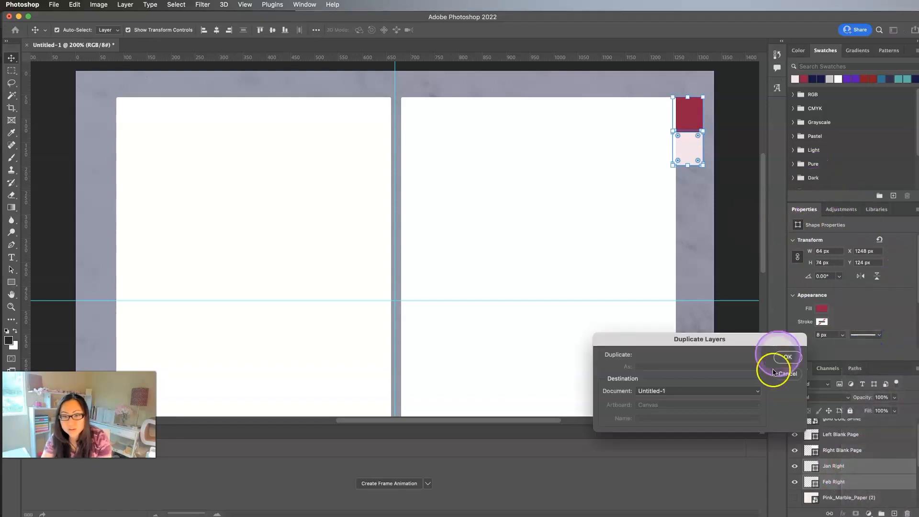
{"action": "left_click", "coordinate": [785, 359]}
{"action": "scroll", "coordinate": [861, 435], "scroll_direction": "down", "scroll_amount": 2}
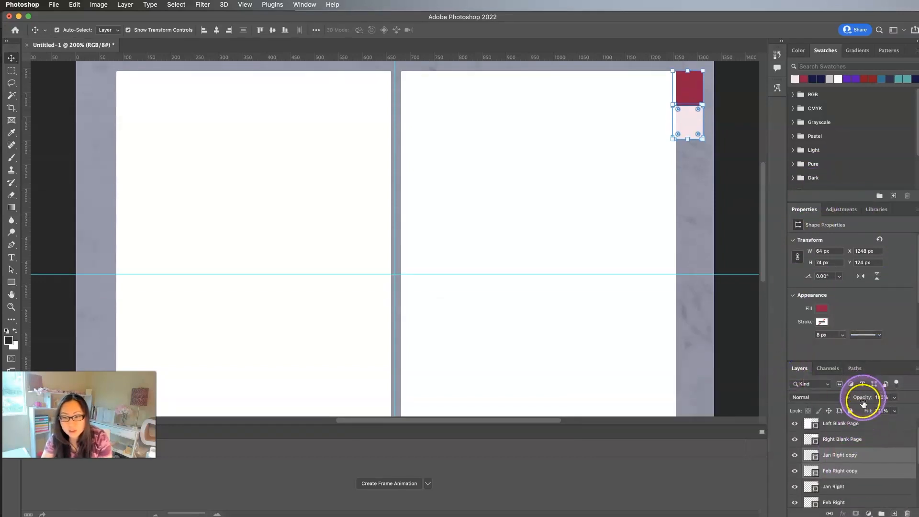
{"action": "left_click_drag", "start_coordinate": [854, 451], "coordinate": [856, 484]}
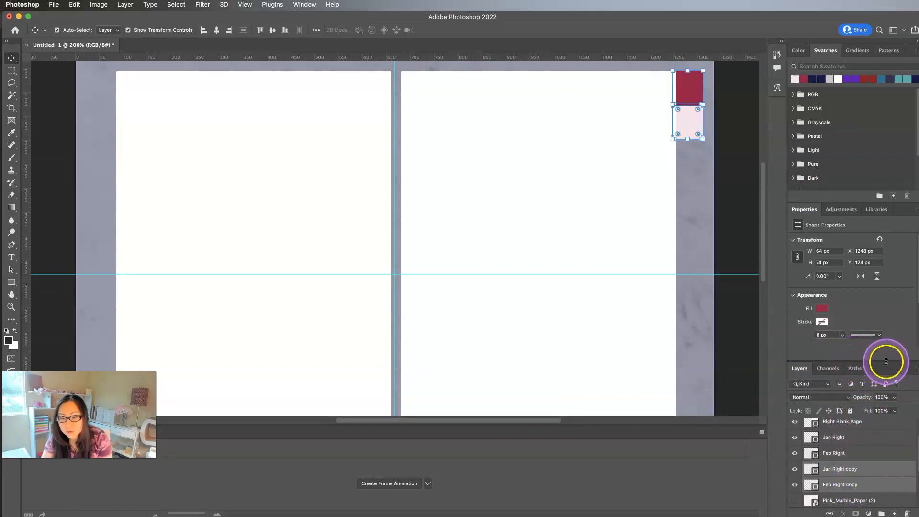
{"action": "left_click_drag", "start_coordinate": [886, 361], "coordinate": [880, 272]}
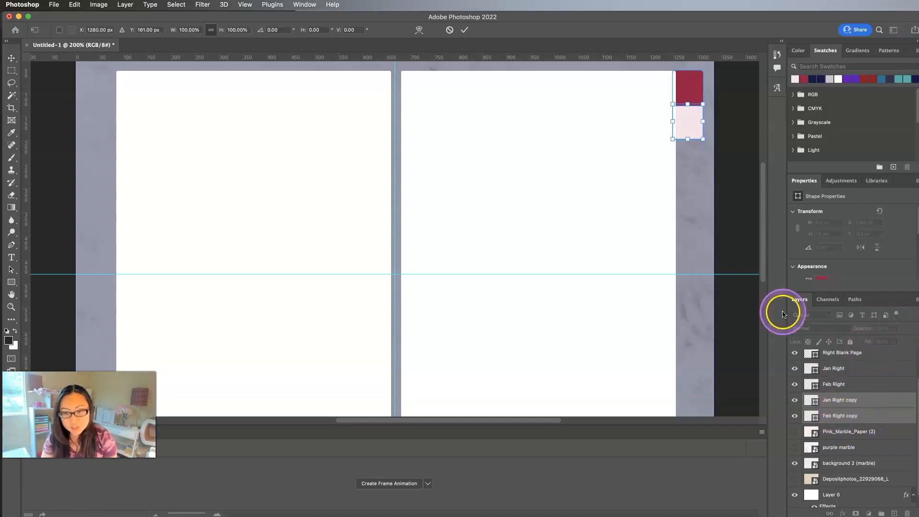
{"action": "key", "text": "super+t"}
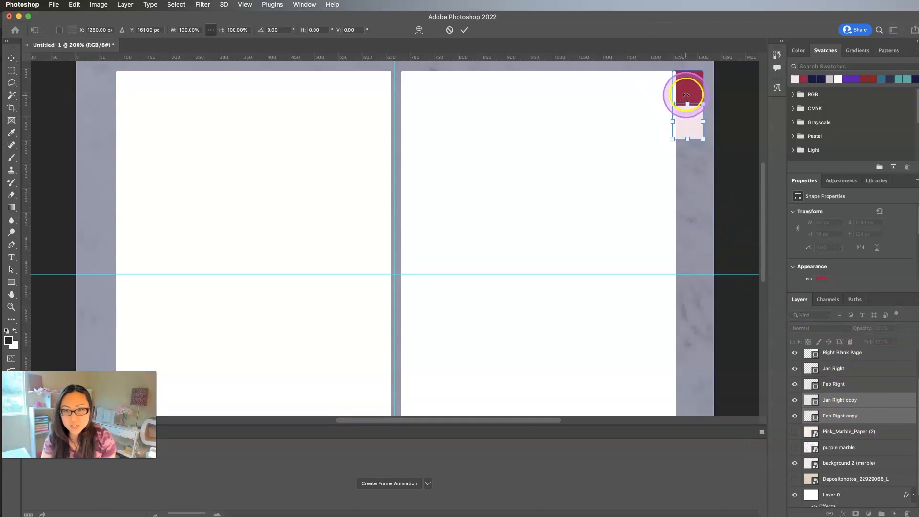
{"action": "left_click", "coordinate": [11, 58]}
{"action": "left_click_drag", "start_coordinate": [685, 90], "coordinate": [685, 158]}
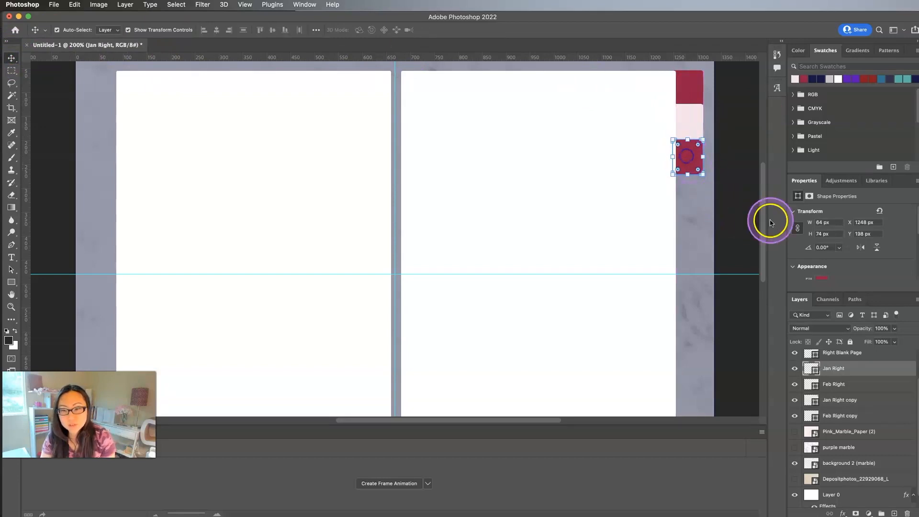
{"action": "key", "text": "super+z"}
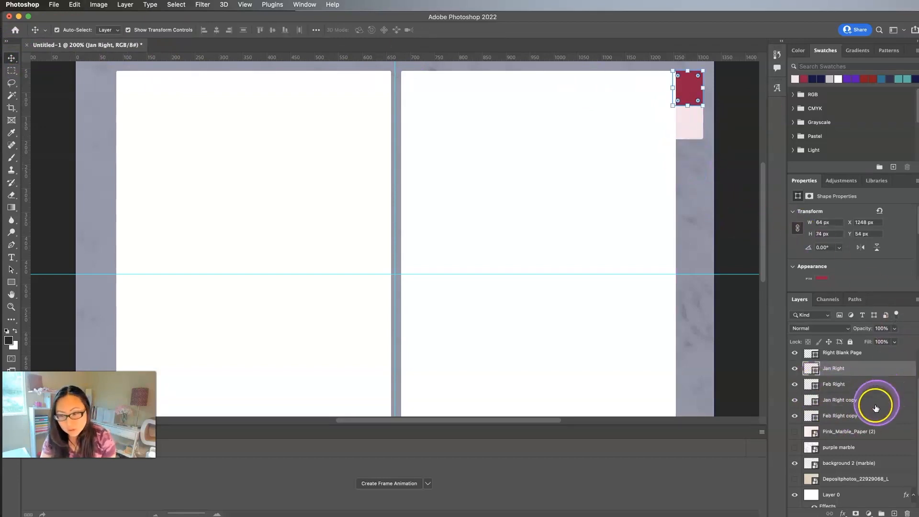
Move the Jan Right and Feb Right copies together straight down to Y 198 px, directly below the original February tab
{"action": "left_click", "coordinate": [850, 403]}
{"action": "left_click", "coordinate": [845, 414], "text": "super"}
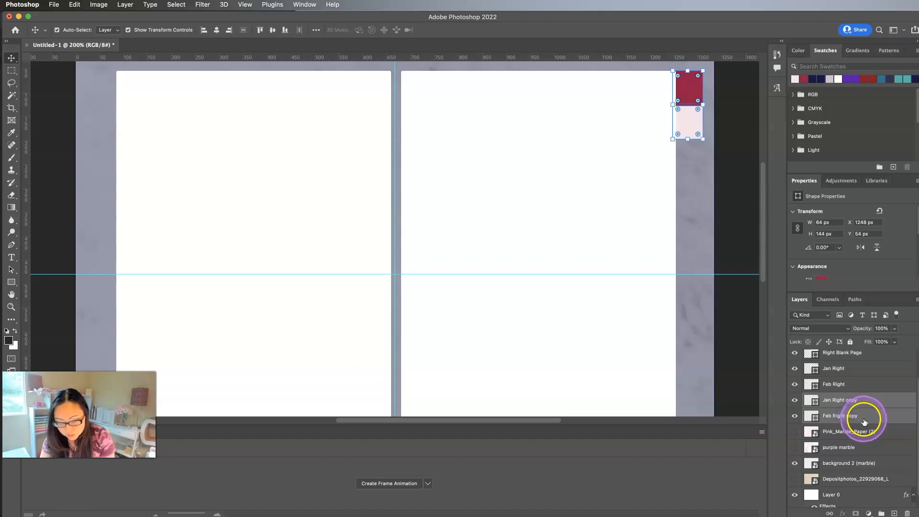
{"action": "left_click_drag", "start_coordinate": [691, 94], "coordinate": [689, 165]}
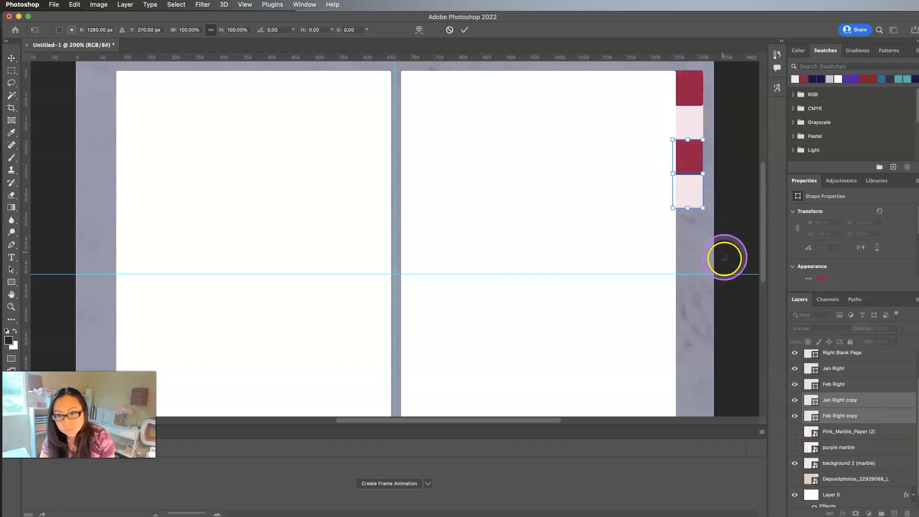
Rename the Jan Right copy layer as "Mar Right" and the Feb Right copy layer as "Apr Right"
{"action": "left_click", "coordinate": [836, 401]}
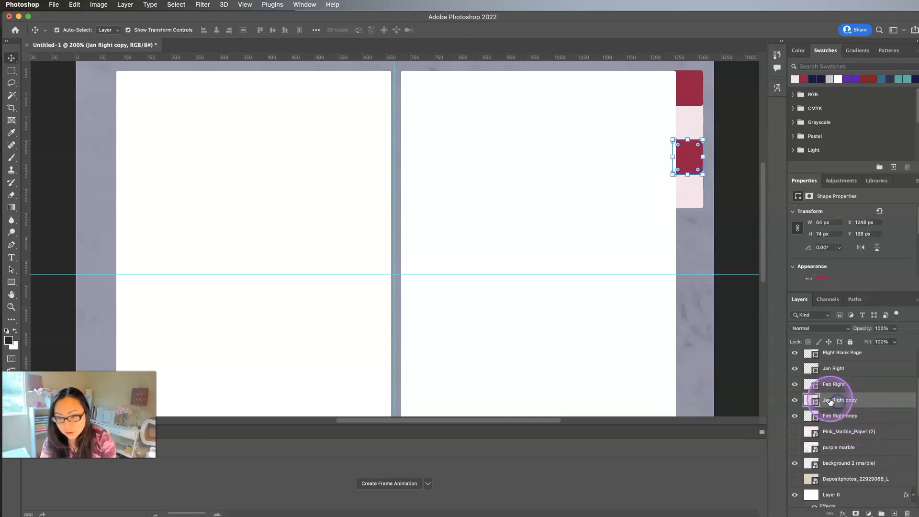
{"action": "double_click", "coordinate": [856, 401]}
{"action": "type", "text": "Mar"}
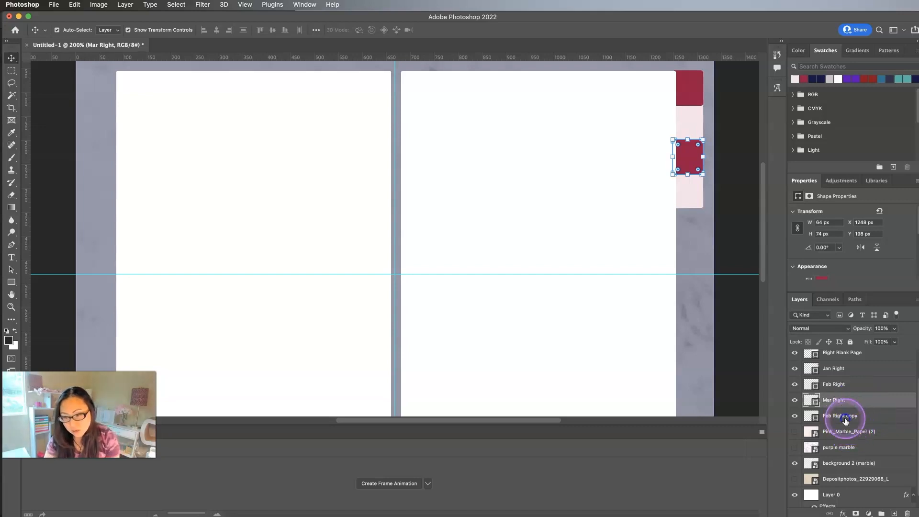
{"action": "double_click", "coordinate": [846, 417]}
{"action": "type", "text": "Apr Right"}
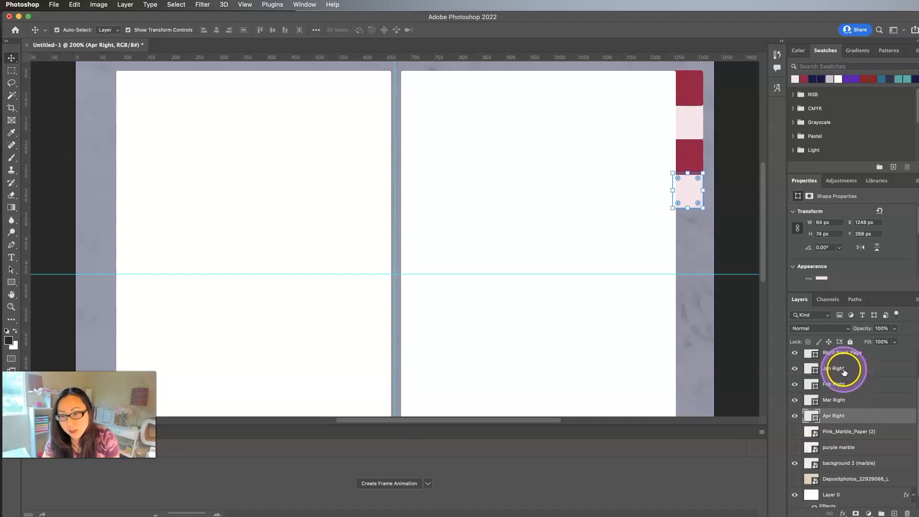
Duplicate the four tab layers from Jan Right through Apr Right together within the same document
{"action": "left_click", "coordinate": [844, 370], "text": "shift"}
{"action": "right_click", "coordinate": [844, 370]}
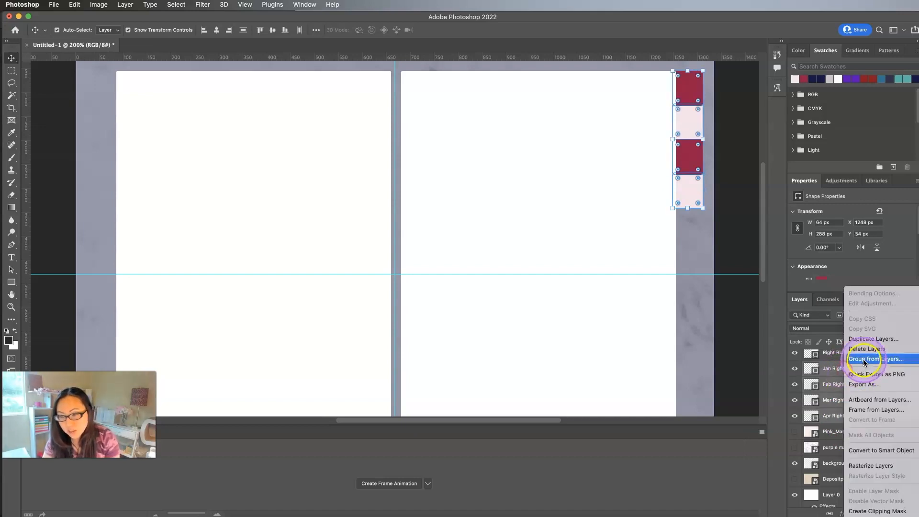
{"action": "left_click", "coordinate": [863, 340]}
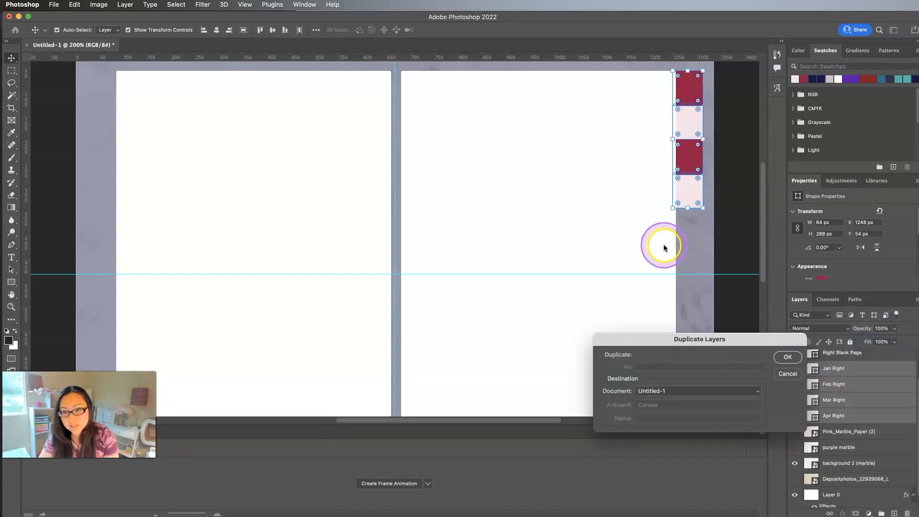
{"action": "left_click", "coordinate": [787, 358]}
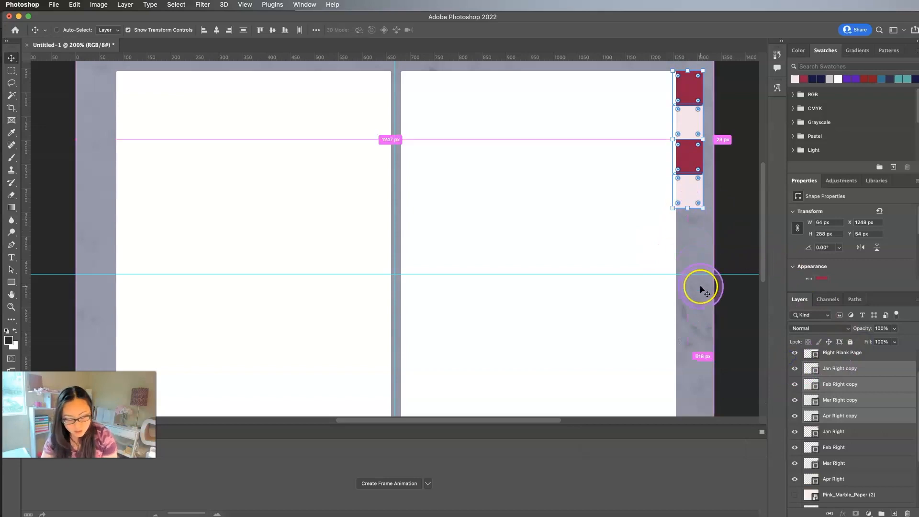
Move the four copied tabs straight down to Y 342 px, directly below the April tab, and place their layers beneath Apr Right
{"action": "key", "text": "super+t"}
{"action": "left_click_drag", "start_coordinate": [688, 94], "coordinate": [688, 232]}
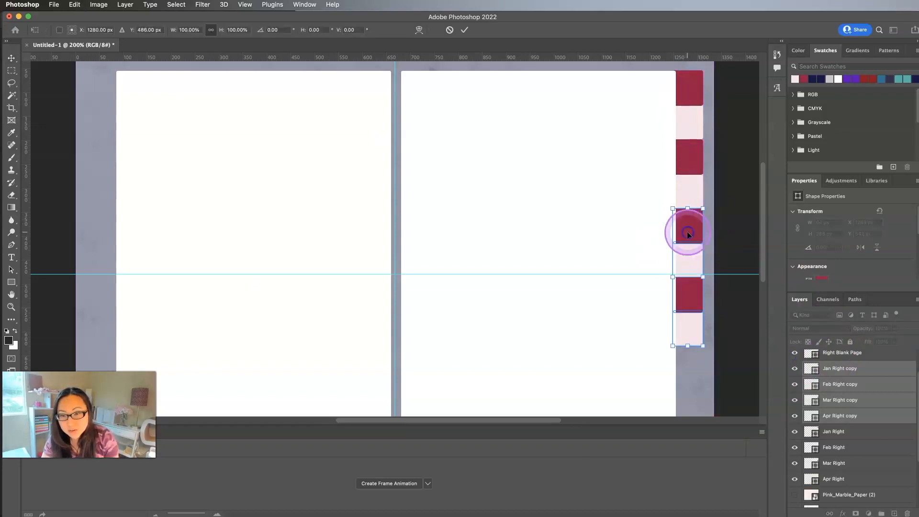
{"action": "left_click", "coordinate": [852, 375]}
{"action": "left_click_drag", "start_coordinate": [852, 374], "coordinate": [850, 480]}
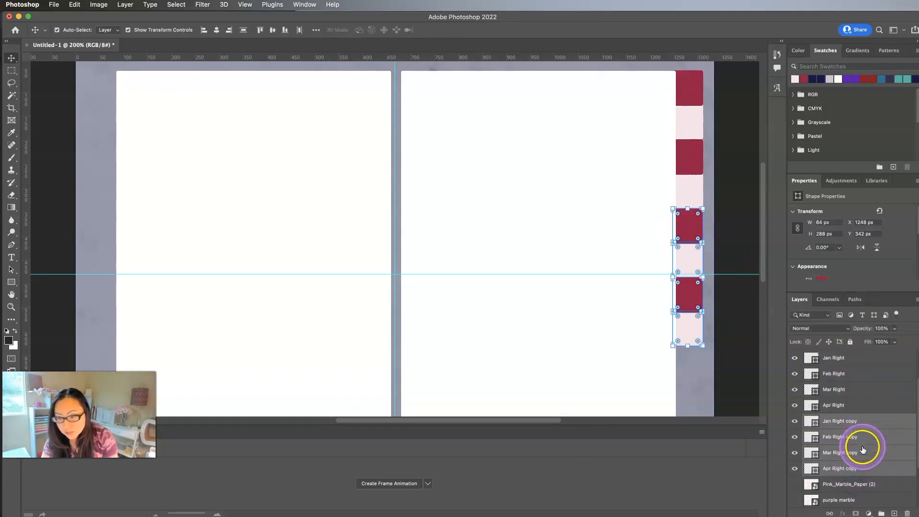
Rename the four copied tab layers, in stack order, as "May Right", "June Right", "July Right" and "August Right"
{"action": "left_click", "coordinate": [841, 421]}
{"action": "double_click", "coordinate": [843, 422]}
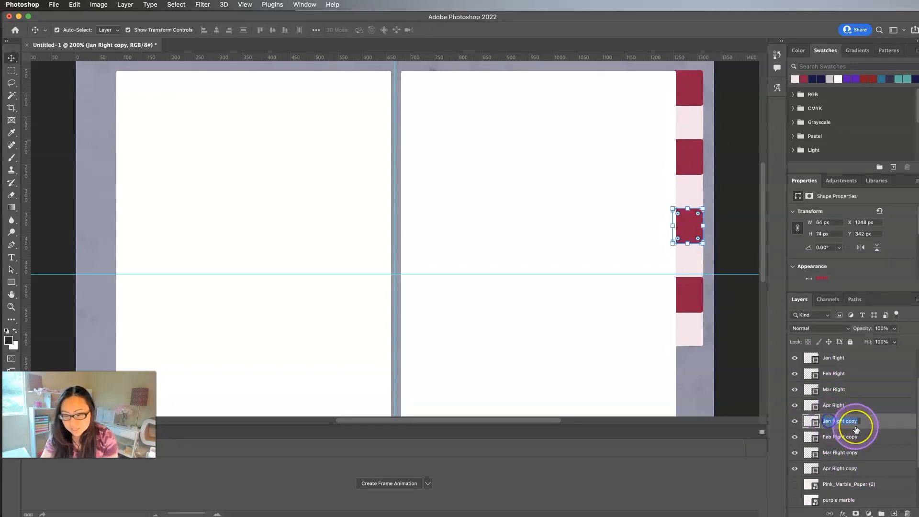
{"action": "type", "text": "May Rig"}
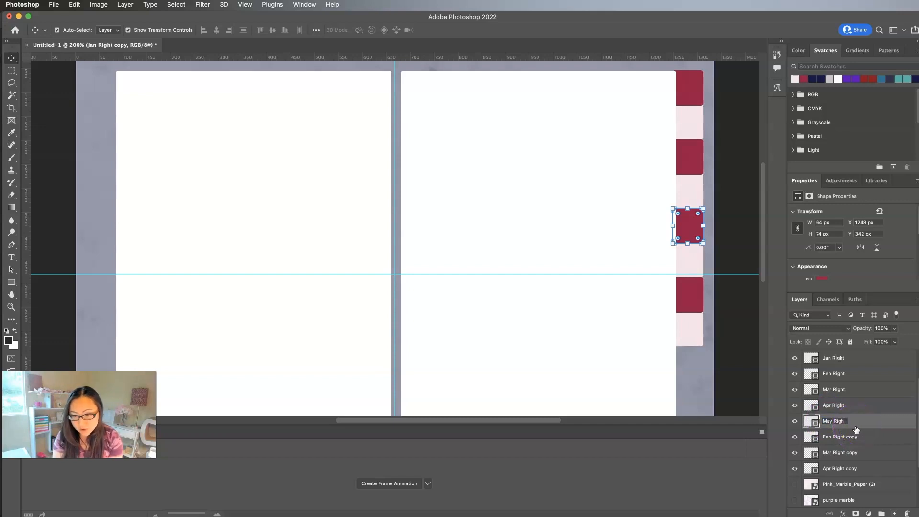
{"action": "double_click", "coordinate": [842, 436]}
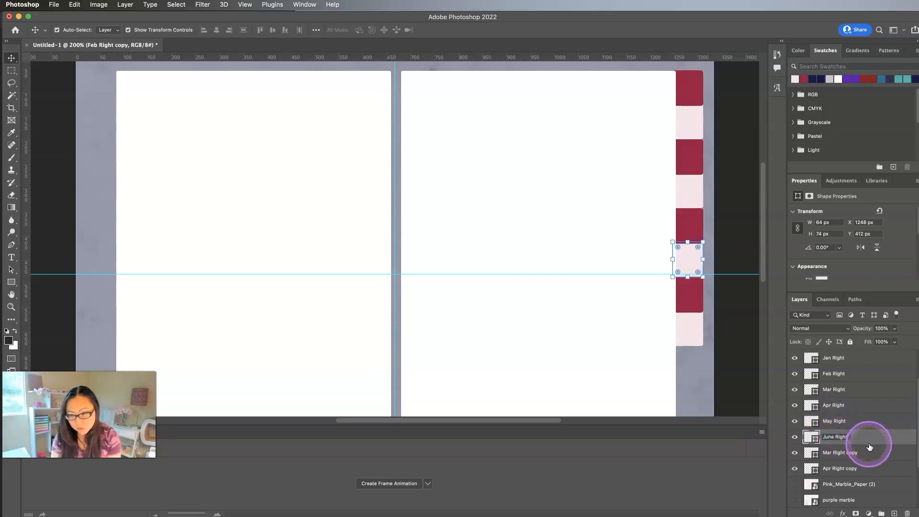
{"action": "type", "text": "June Right"}
{"action": "left_click", "coordinate": [843, 452]}
{"action": "double_click", "coordinate": [837, 453]}
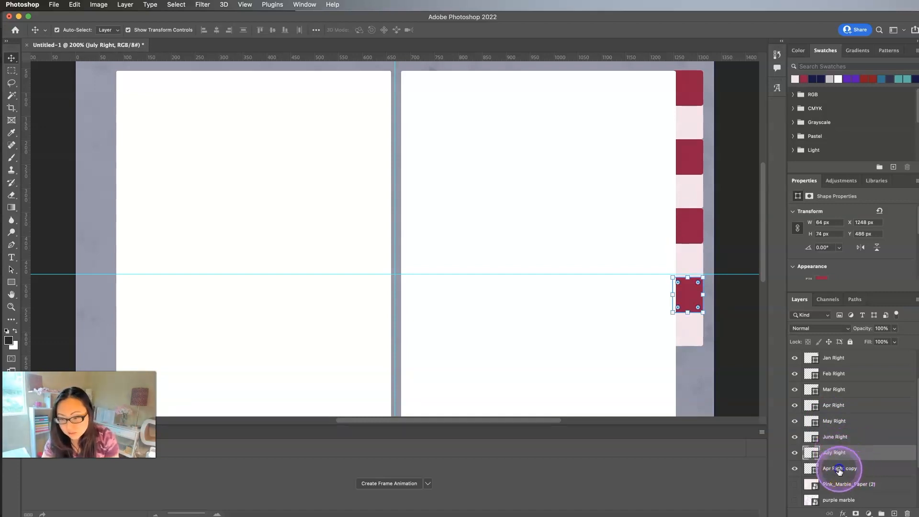
{"action": "double_click", "coordinate": [839, 470]}
{"action": "key", "text": "Return"}
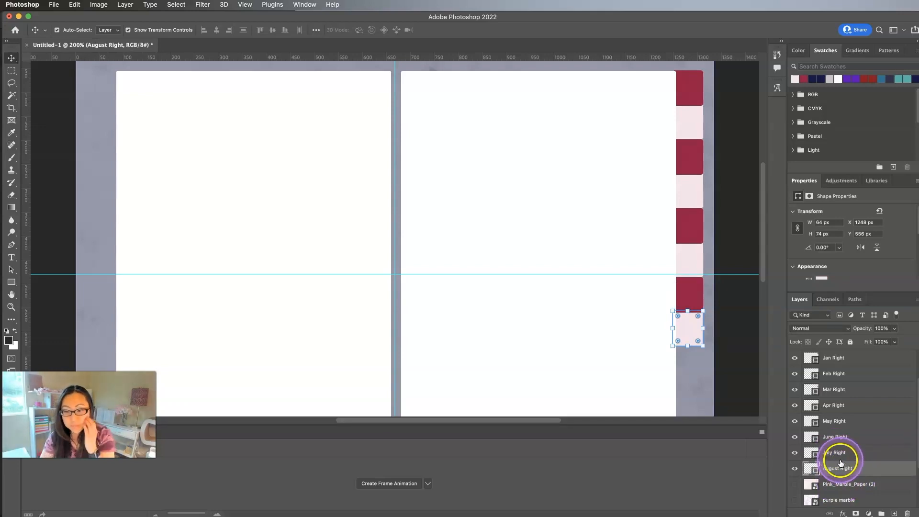
Duplicate the May Right through August Right layers together and place the copies beneath August Right in the stack
{"action": "scroll", "coordinate": [841, 464], "scroll_direction": "down", "scroll_amount": 1}
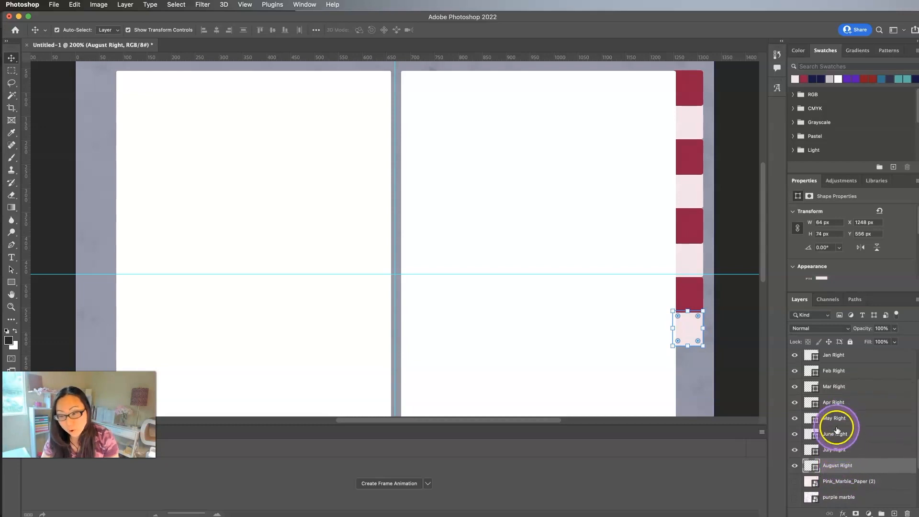
{"action": "left_click", "coordinate": [834, 415], "text": "shift"}
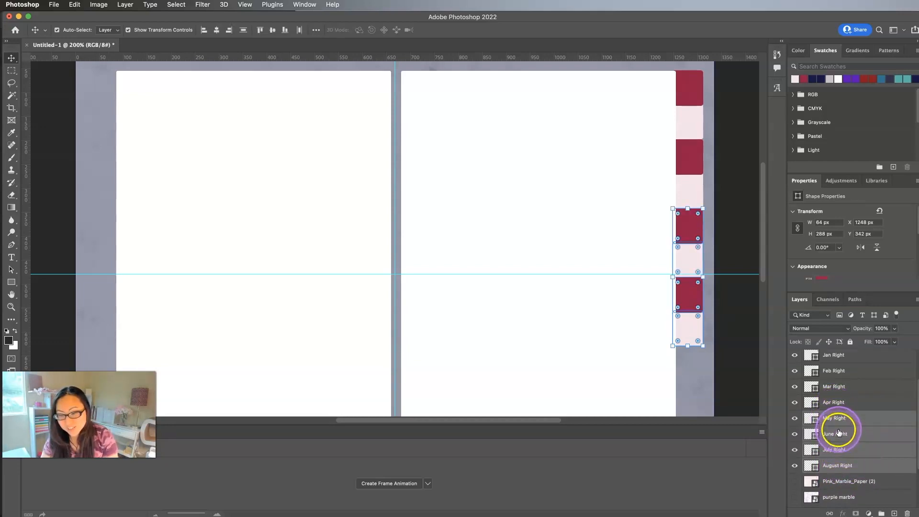
{"action": "right_click", "coordinate": [842, 435]}
{"action": "left_click", "coordinate": [865, 339]}
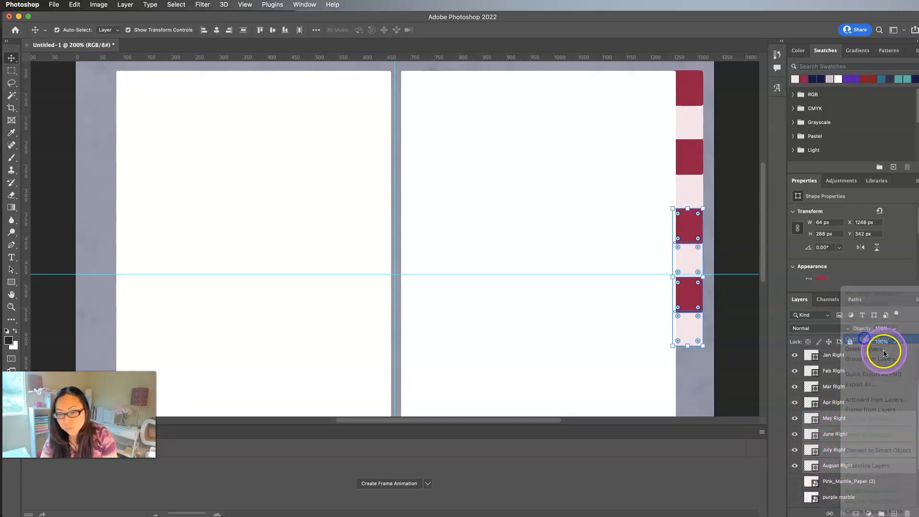
{"action": "key", "text": "Return"}
{"action": "scroll", "coordinate": [874, 443], "scroll_direction": "down", "scroll_amount": 4}
{"action": "left_click_drag", "start_coordinate": [863, 378], "coordinate": [862, 474]}
Move the May to August copies together straight down to Y 657 px, so the last tab meets the page's bottom edge
{"action": "key", "text": "super+t"}
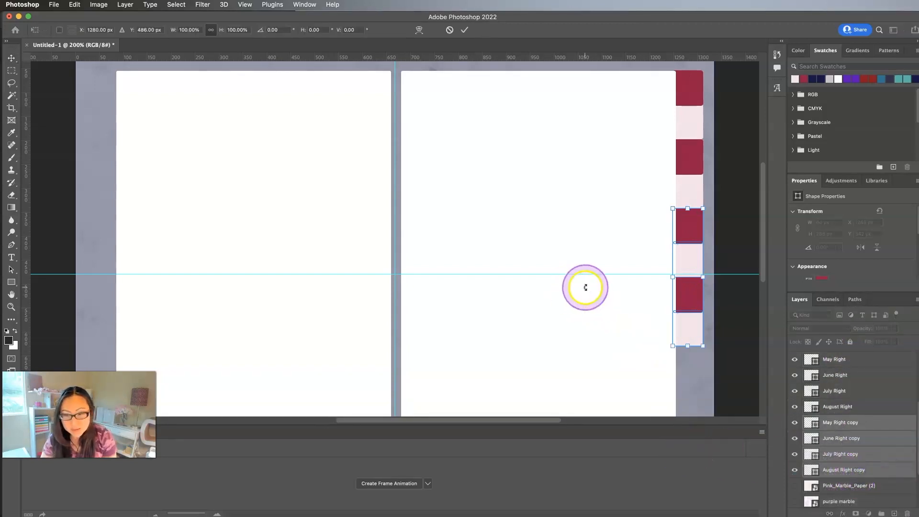
{"action": "key", "text": "super+minus"}
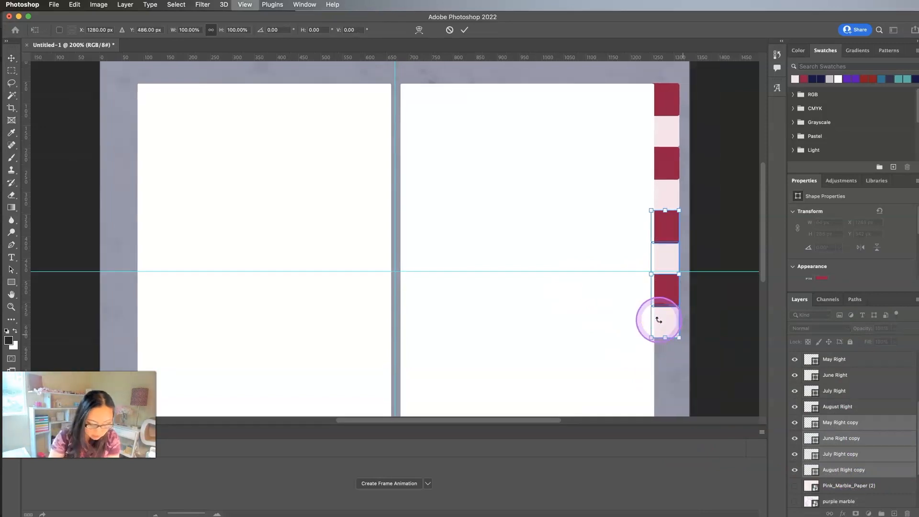
{"action": "left_click", "coordinate": [546, 227]}
{"action": "left_click_drag", "start_coordinate": [543, 222], "coordinate": [544, 296]}
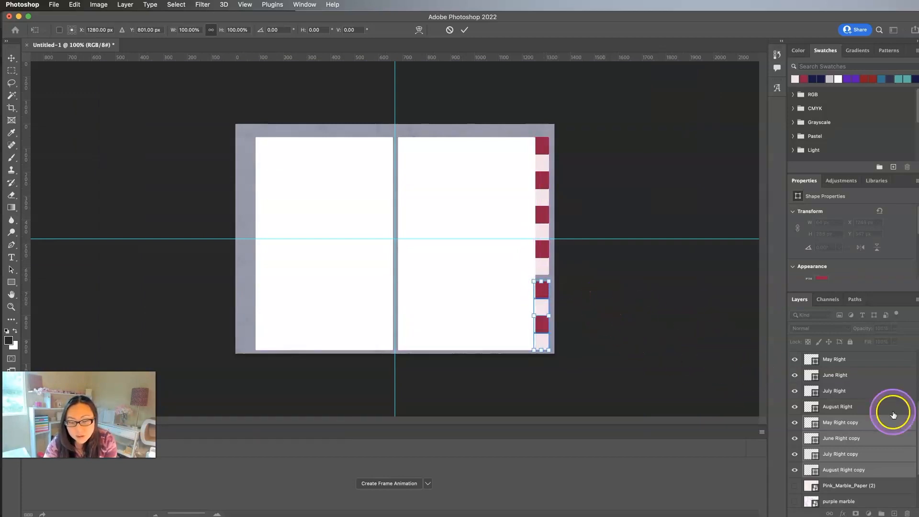
Rename the four newest tab copies, in stack order, as "Sept Right", "Oct Right", "Nov Right" and "Dec Right"
{"action": "left_click", "coordinate": [837, 422]}
{"action": "double_click", "coordinate": [831, 423]}
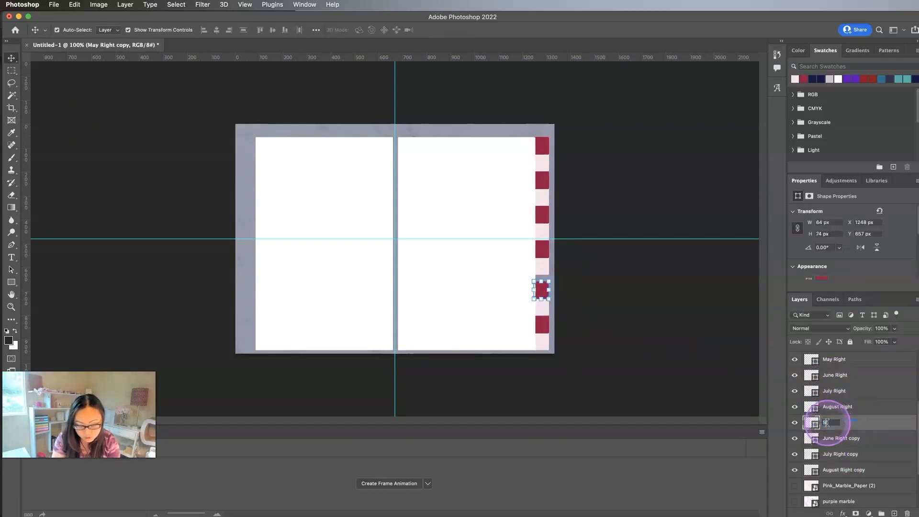
{"action": "left_click", "coordinate": [834, 423]}
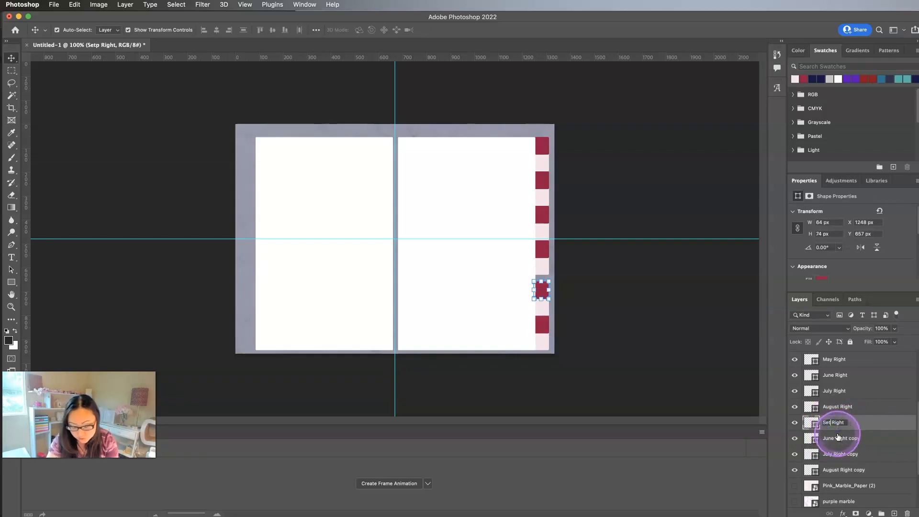
{"action": "double_click", "coordinate": [835, 437]}
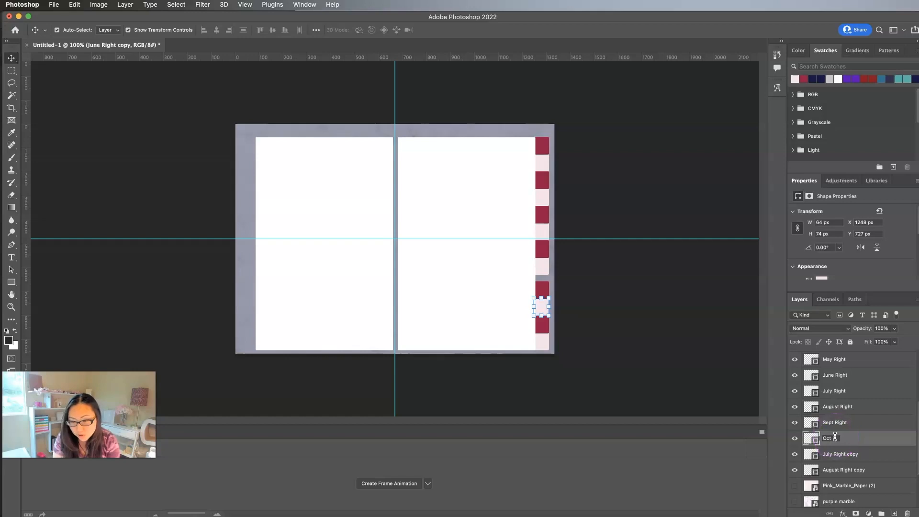
{"action": "double_click", "coordinate": [836, 454]}
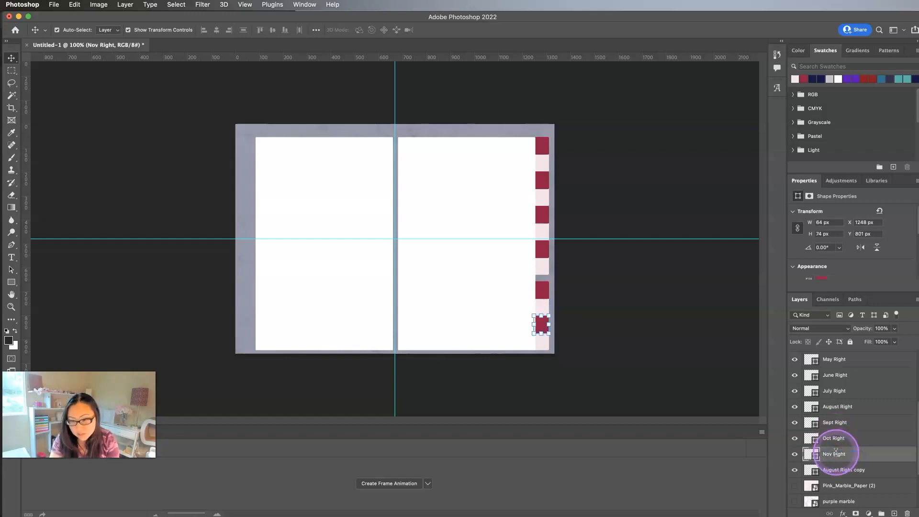
{"action": "double_click", "coordinate": [835, 469]}
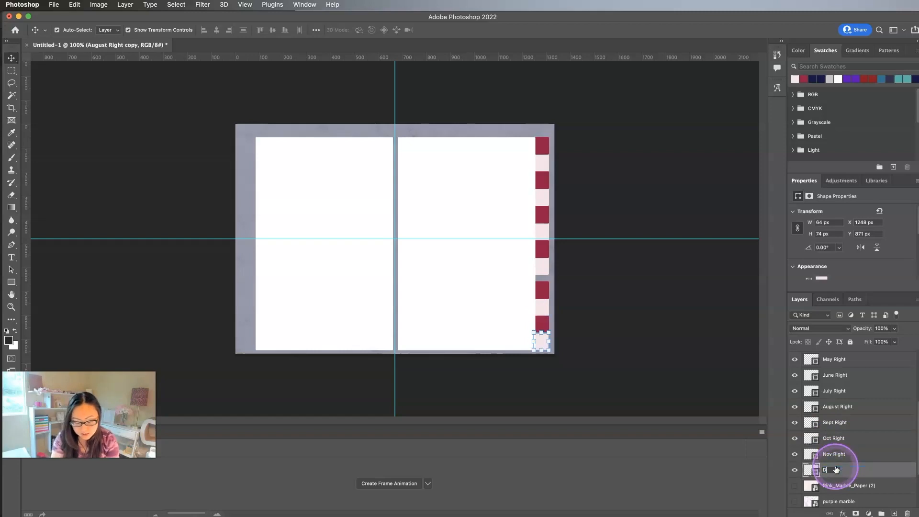
{"action": "type", "text": "Dec Right"}
{"action": "key", "text": "Return"}
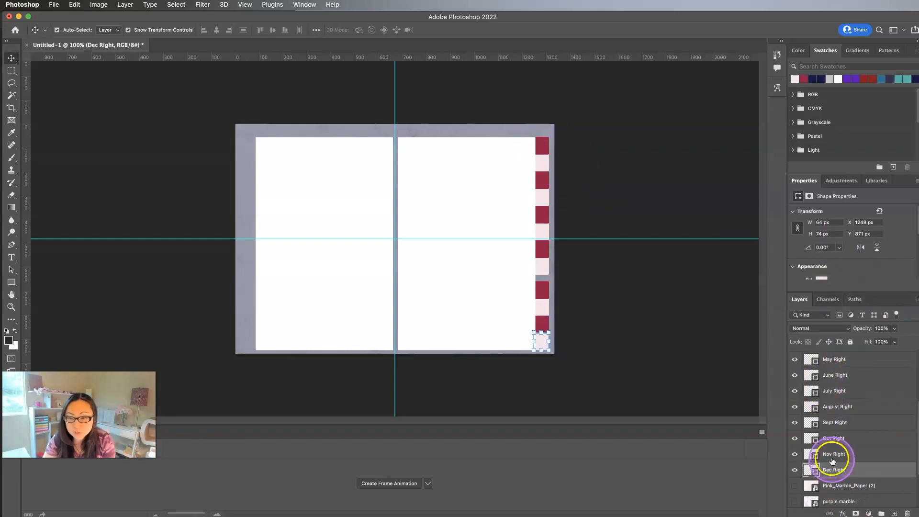
Distribute the twelve tab layers from Jan Right to Dec Right evenly by their vertical centers, and deselect them
{"action": "scroll", "coordinate": [822, 368], "scroll_direction": "up", "scroll_amount": 3}
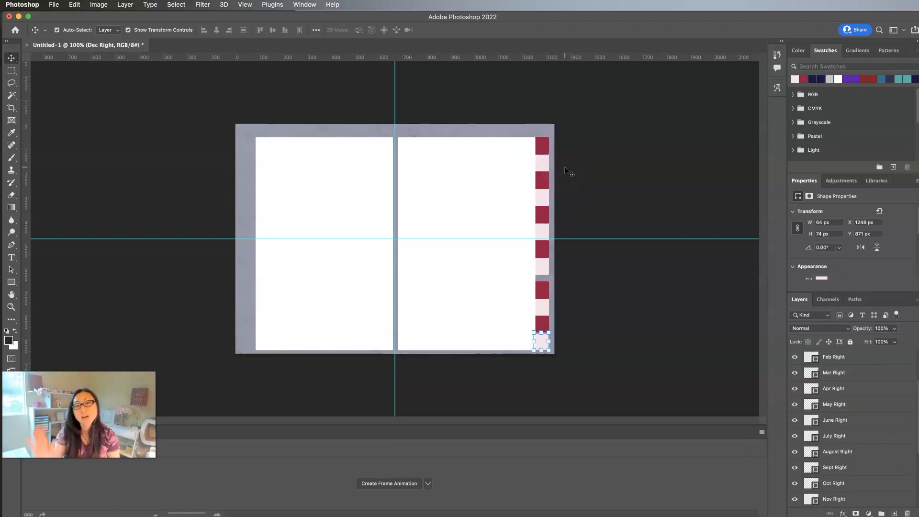
{"action": "scroll", "coordinate": [887, 455], "scroll_direction": "down", "scroll_amount": 3}
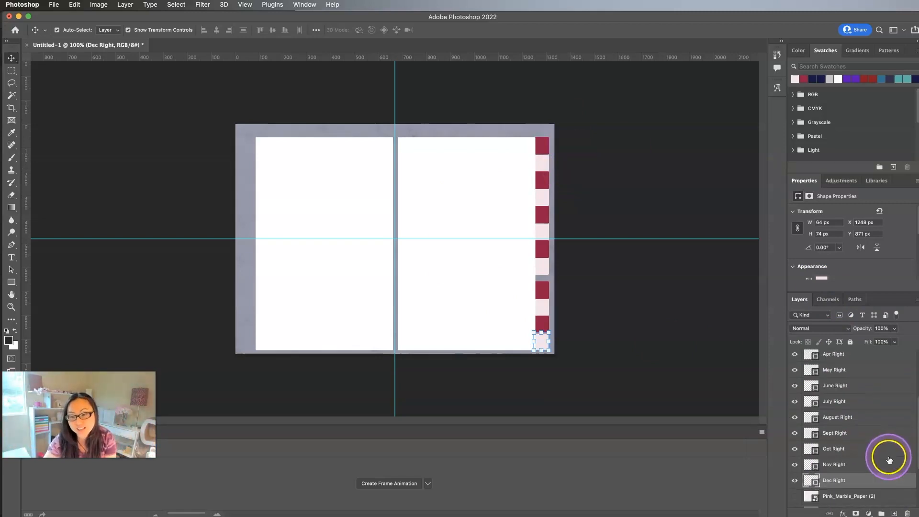
{"action": "scroll", "coordinate": [860, 417], "scroll_direction": "up", "scroll_amount": 5}
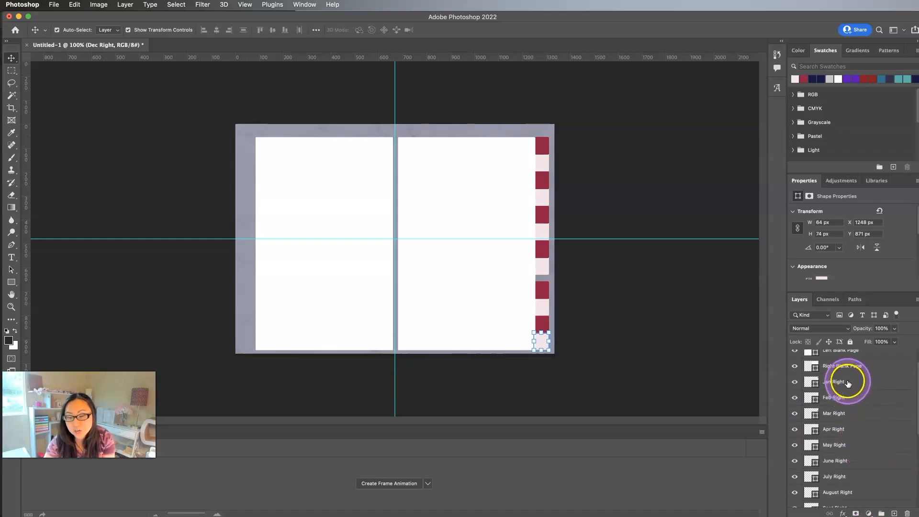
{"action": "left_click", "coordinate": [850, 382], "text": "shift"}
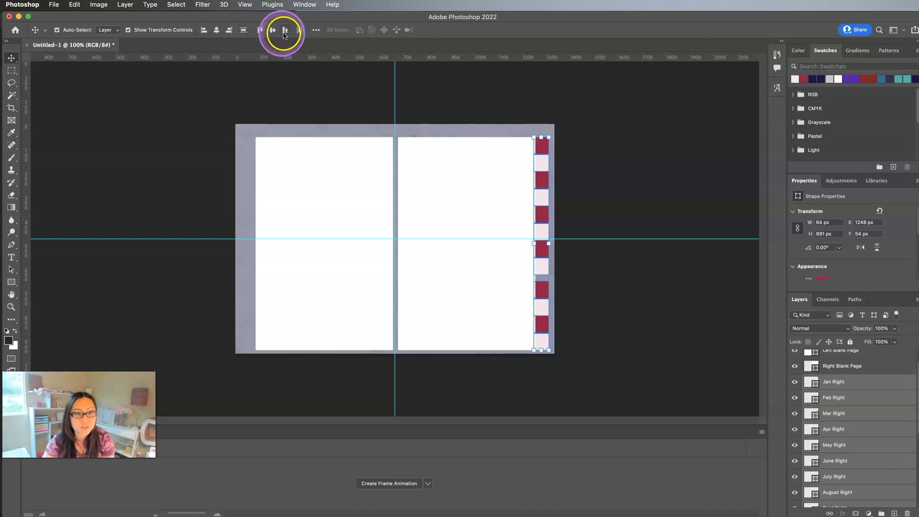
{"action": "left_click", "coordinate": [316, 30]}
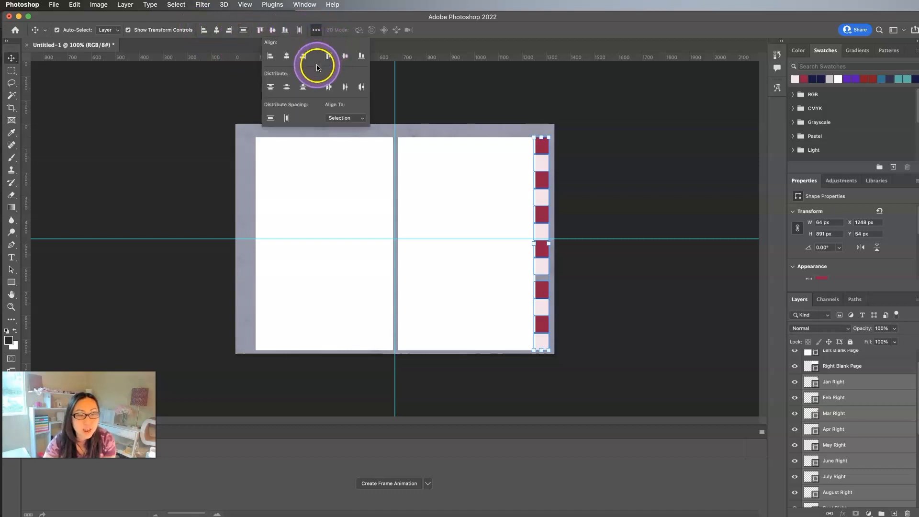
{"action": "left_click", "coordinate": [287, 87]}
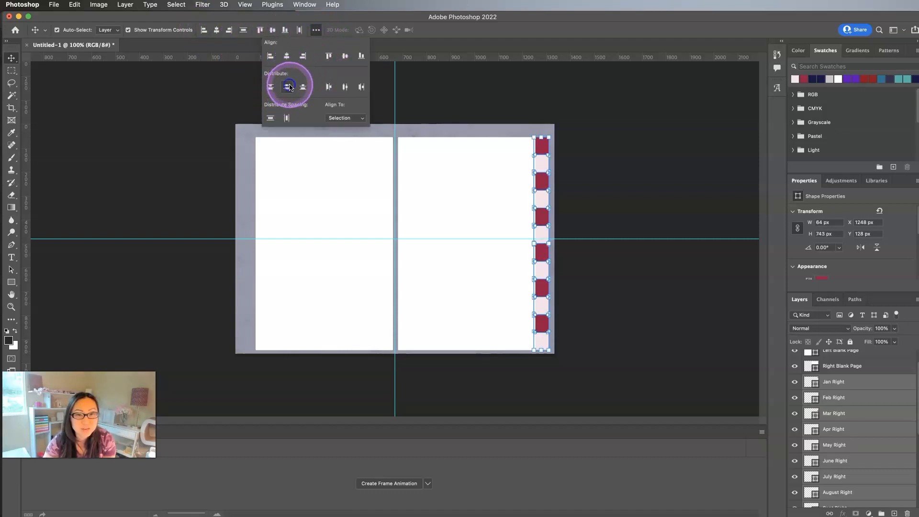
{"action": "left_click", "coordinate": [594, 270]}
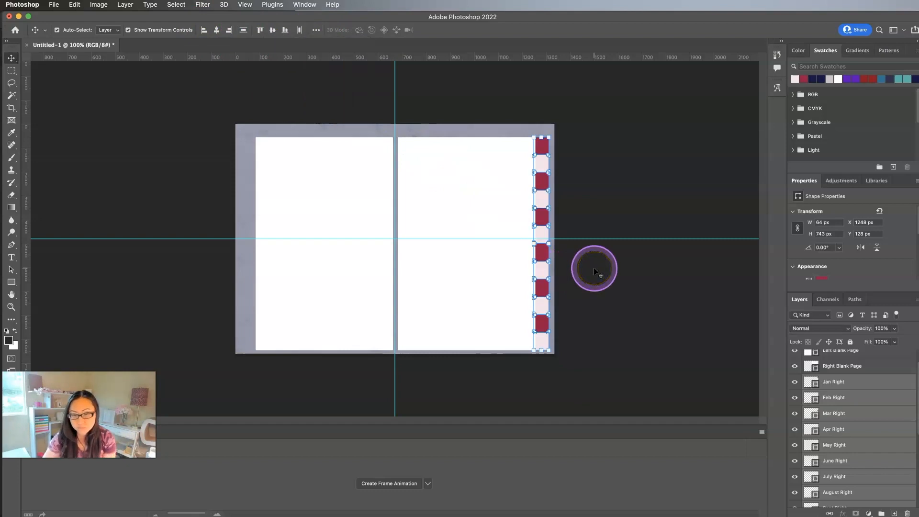
{"action": "left_click", "coordinate": [611, 308]}
{"action": "left_click", "coordinate": [565, 178]}
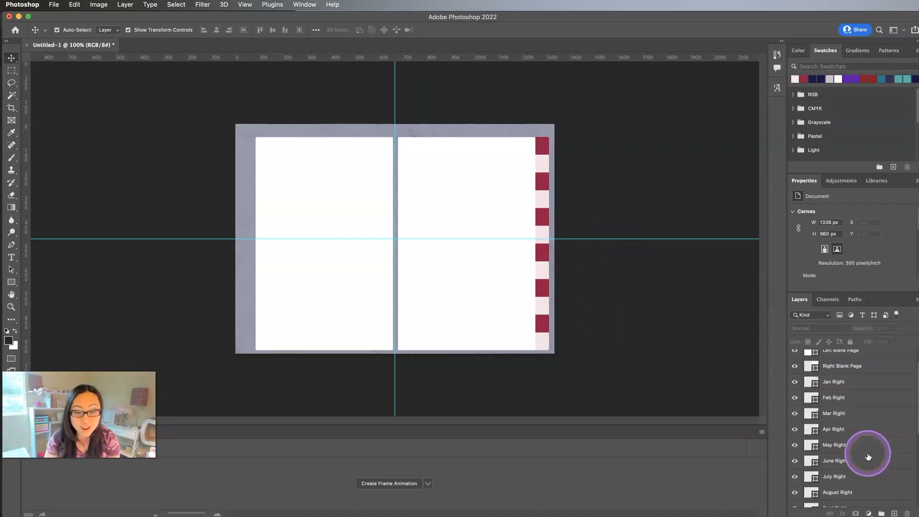
Group the twelve tab layers from Jan Right through Dec Right and name the group "Right"
{"action": "scroll", "coordinate": [860, 474], "scroll_direction": "down", "scroll_amount": 3}
{"action": "scroll", "coordinate": [852, 493], "scroll_direction": "down", "scroll_amount": 2}
{"action": "left_click", "coordinate": [843, 488]}
{"action": "scroll", "coordinate": [856, 467], "scroll_direction": "up", "scroll_amount": 5}
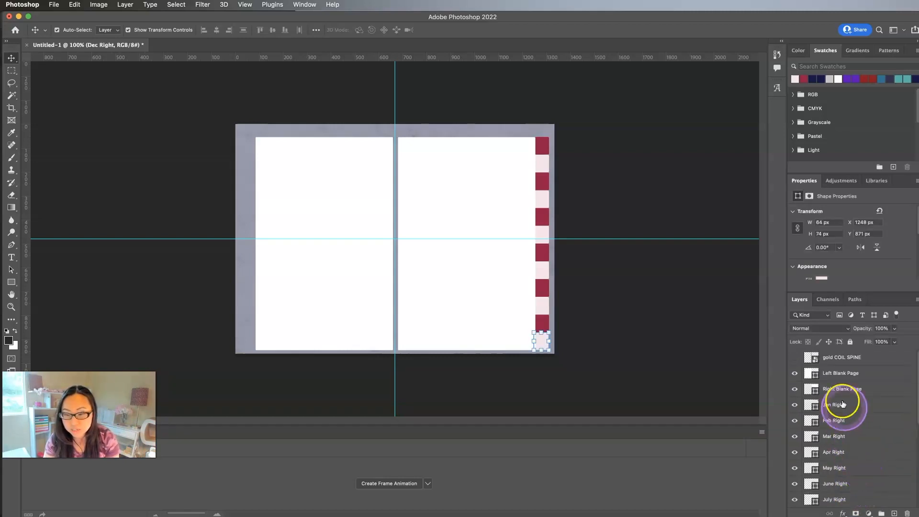
{"action": "left_click", "coordinate": [839, 406], "text": "shift"}
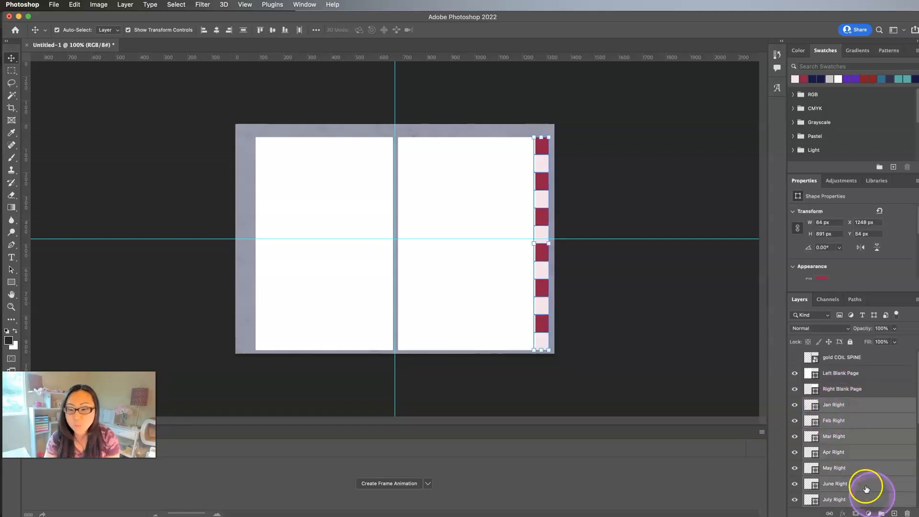
{"action": "left_click", "coordinate": [882, 514]}
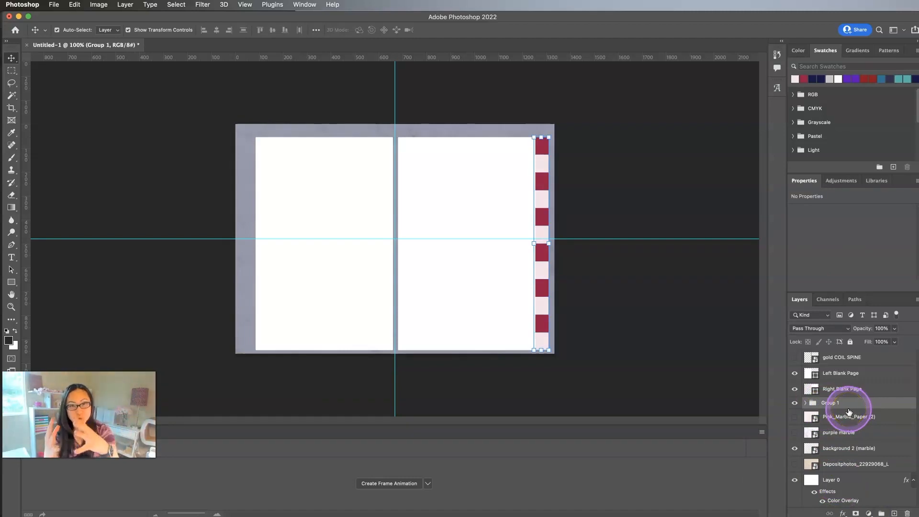
{"action": "left_click", "coordinate": [841, 406]}
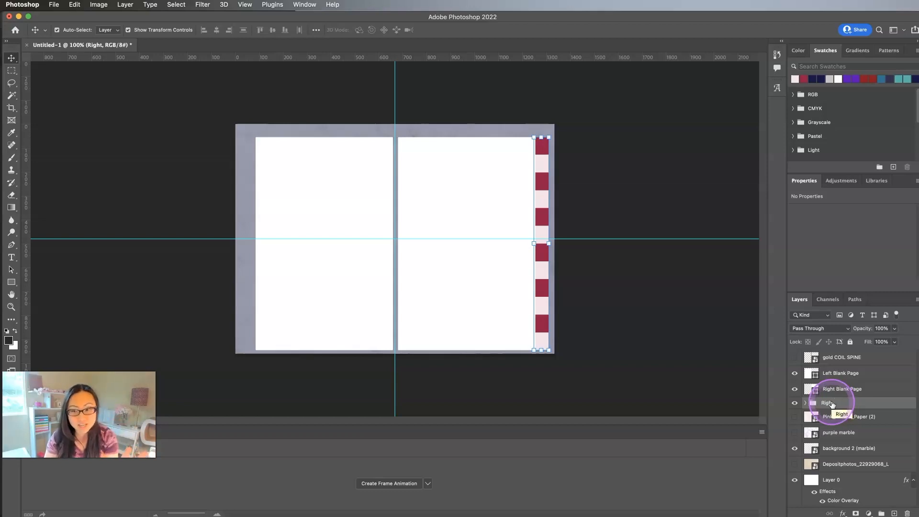
Duplicate the Right group within the same document under the name "Left"
{"action": "right_click", "coordinate": [832, 404]}
{"action": "left_click", "coordinate": [850, 355]}
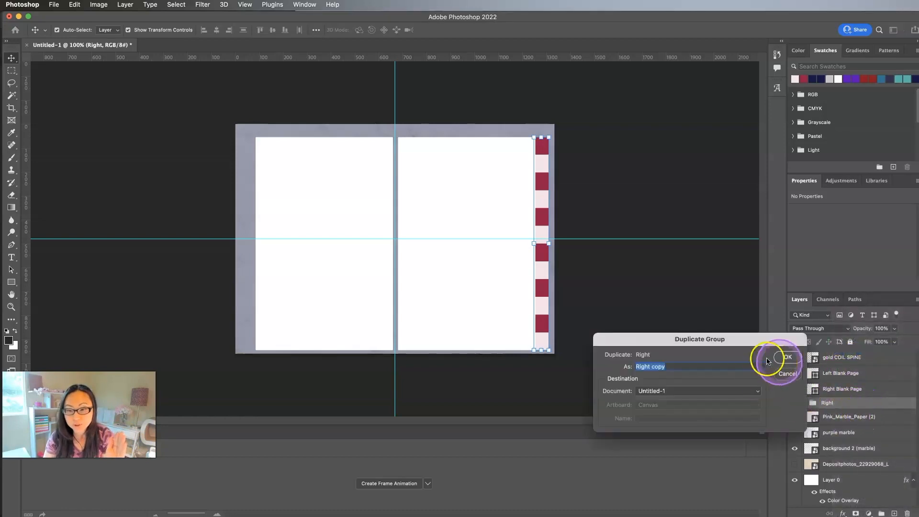
{"action": "type", "text": "t"}
{"action": "key", "text": "Return"}
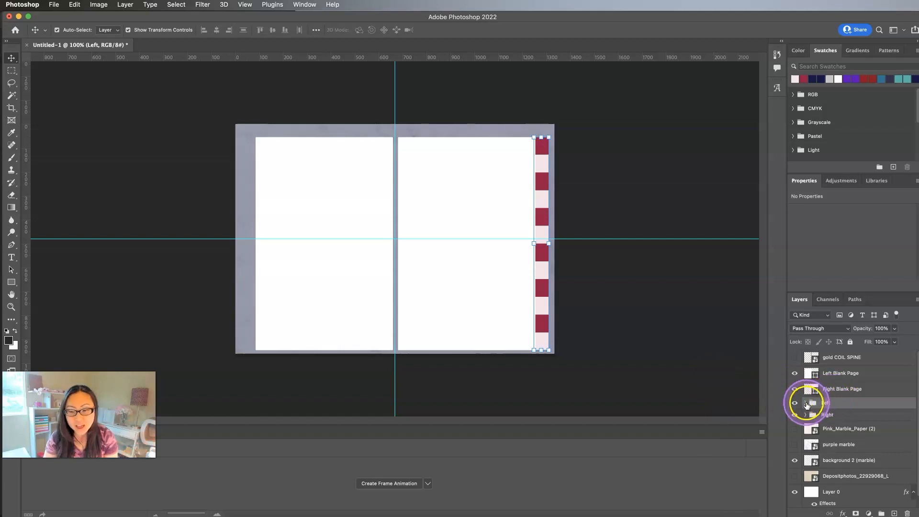
Move the Left tab group to the outer edge of the left white page, at about X 56 px, Y 498 px, and apply the transform
{"action": "left_click", "coordinate": [806, 404]}
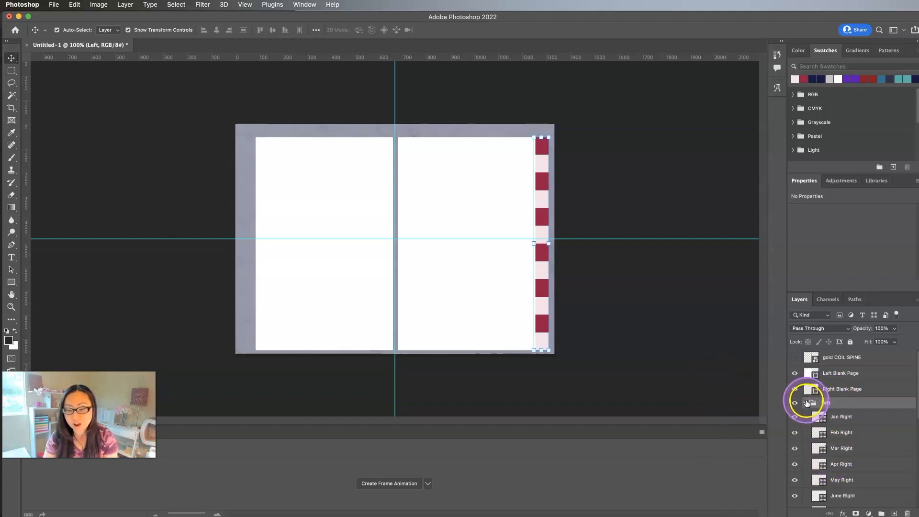
{"action": "left_click", "coordinate": [806, 403]}
{"action": "key", "text": "super+t"}
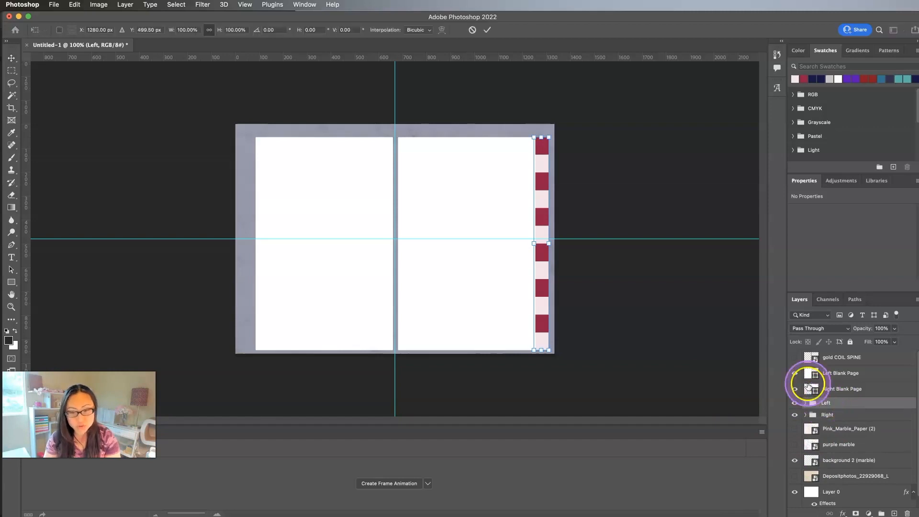
{"action": "left_click_drag", "start_coordinate": [541, 150], "coordinate": [252, 150]}
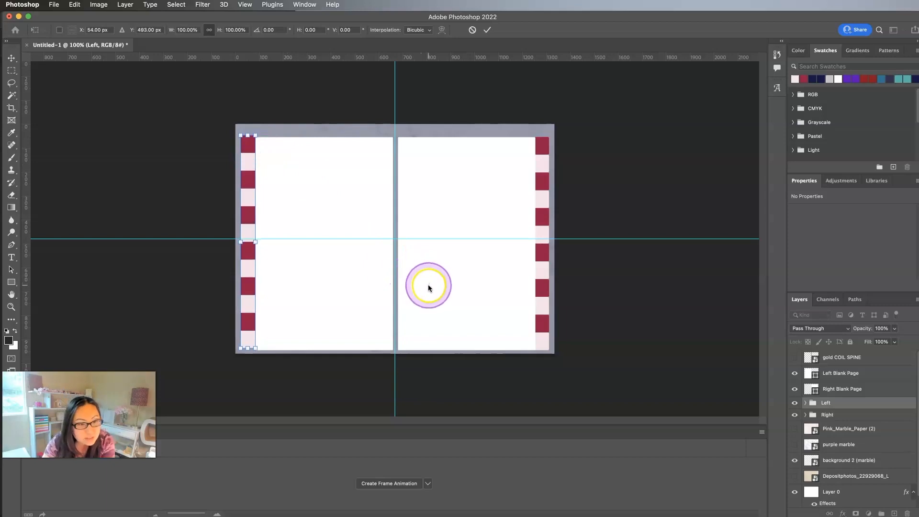
{"action": "key", "text": "Up"}
{"action": "key", "text": "Up"}
{"action": "key", "text": "Up"}
{"action": "key", "text": "Up"}
{"action": "key", "text": "Up"}
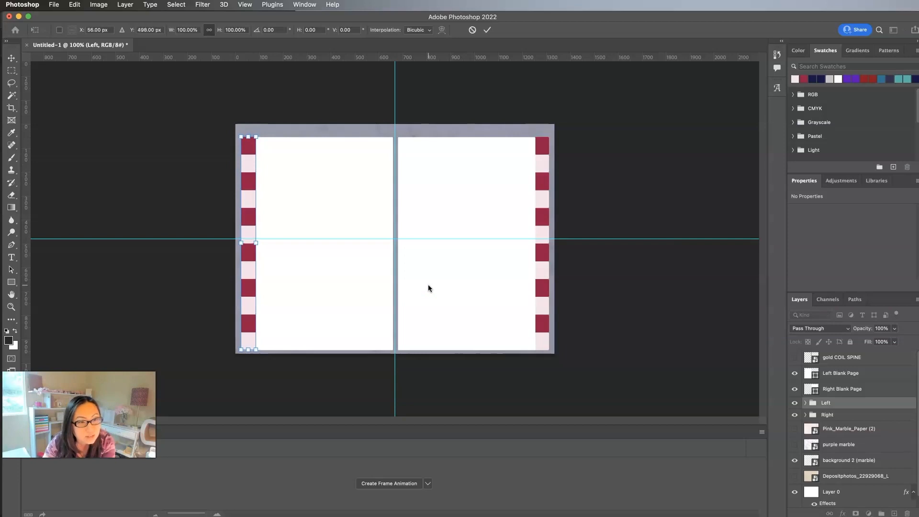
{"action": "double_click", "coordinate": [349, 286]}
{"action": "left_click", "coordinate": [353, 288]}
{"action": "left_click", "coordinate": [207, 360]}
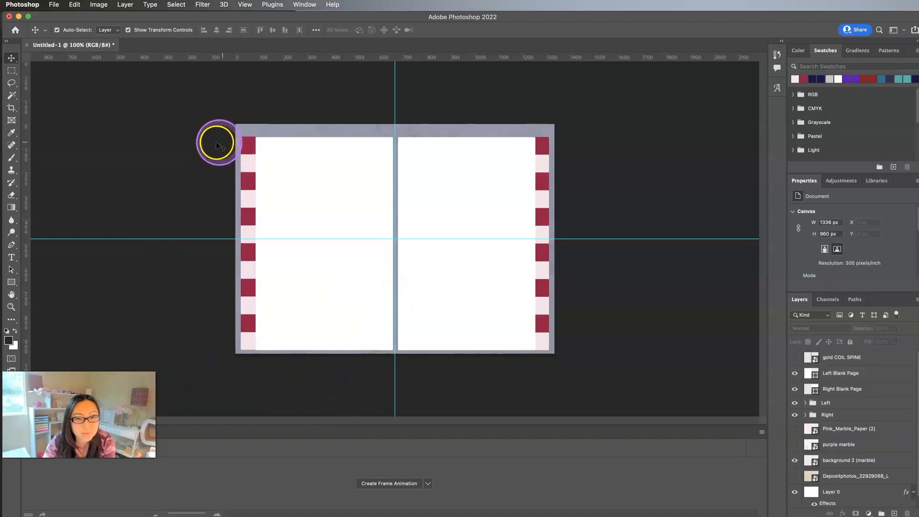
Nudge the Left tab group down slightly to line up with the left blank page, and deselect everything
{"action": "left_click", "coordinate": [826, 403]}
{"action": "key", "text": "ctrl+t"}
{"action": "key", "text": "Down"}
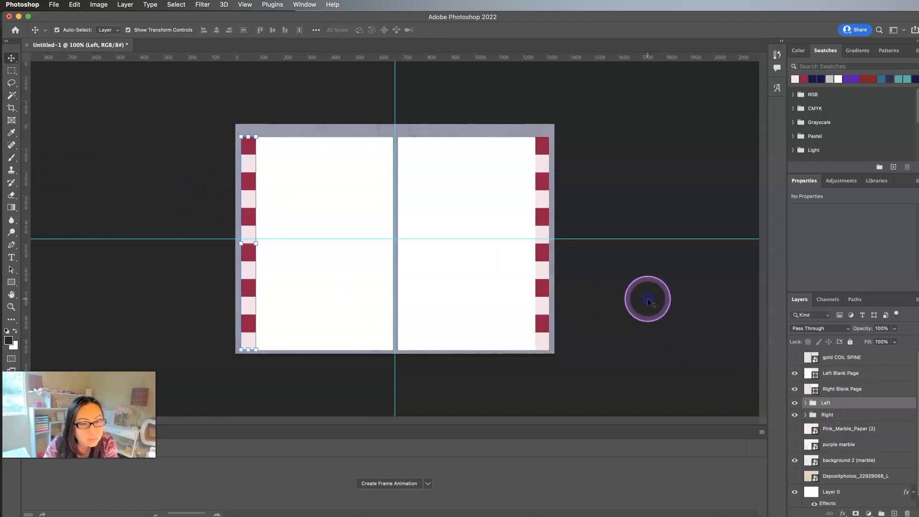
{"action": "left_click", "coordinate": [829, 381]}
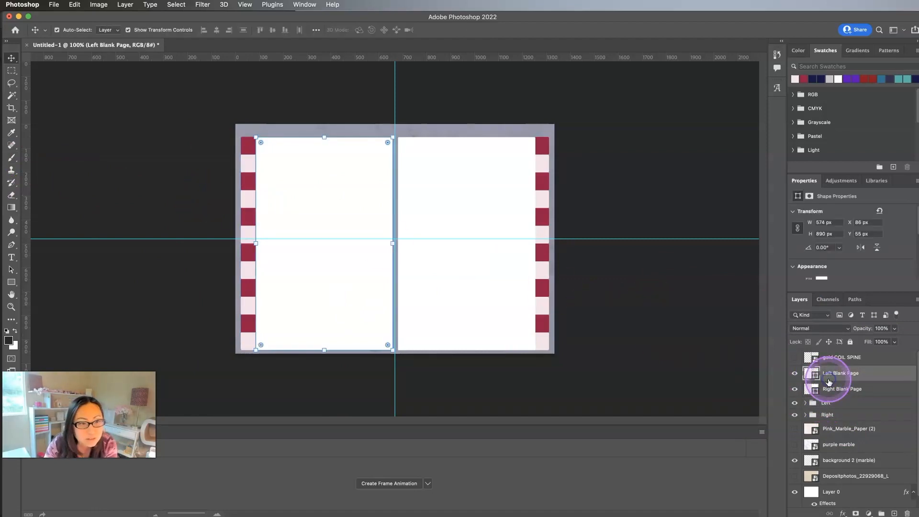
{"action": "left_click", "coordinate": [551, 402]}
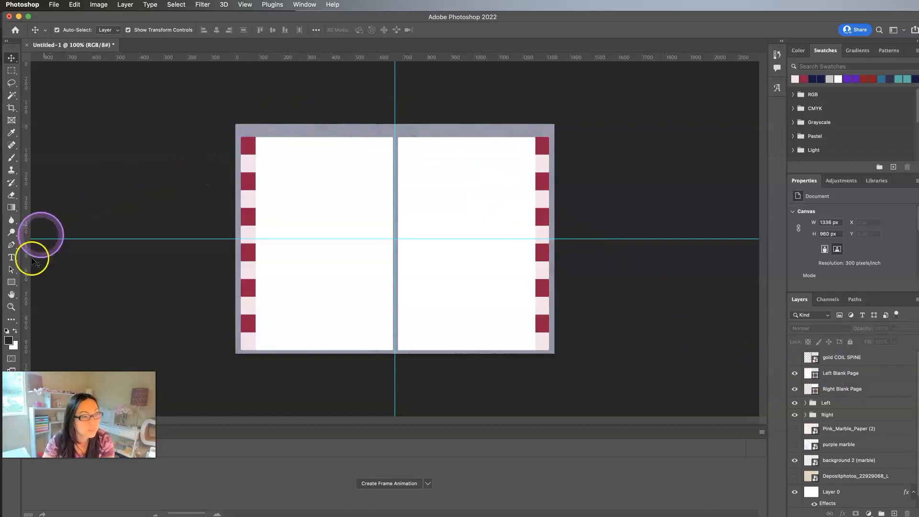
Draw a rectangle about 121 × 46 px in the cover's upper-left corner above the left tabs and fill it with light pink
{"action": "left_click", "coordinate": [11, 282]}
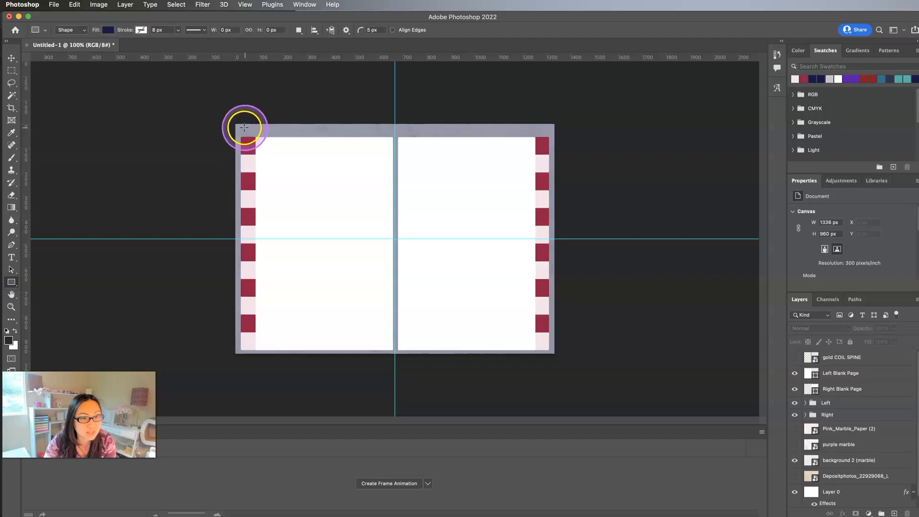
{"action": "left_click_drag", "start_coordinate": [246, 128], "coordinate": [269, 135]}
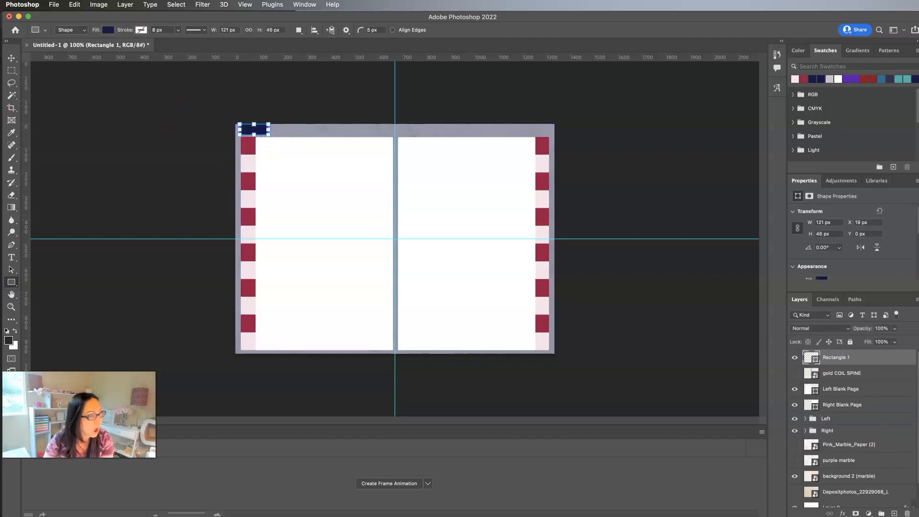
{"action": "key", "text": "super+Tab"}
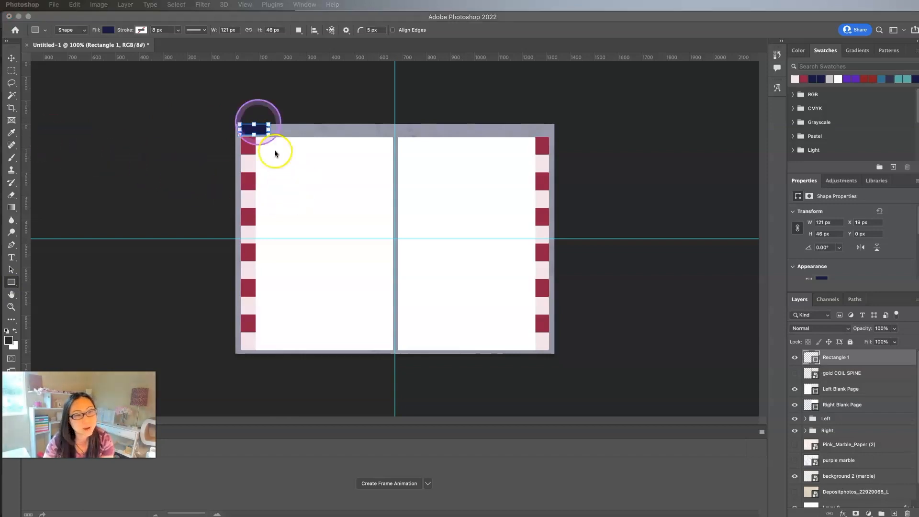
{"action": "left_click", "coordinate": [109, 29]}
{"action": "left_click", "coordinate": [47, 81]}
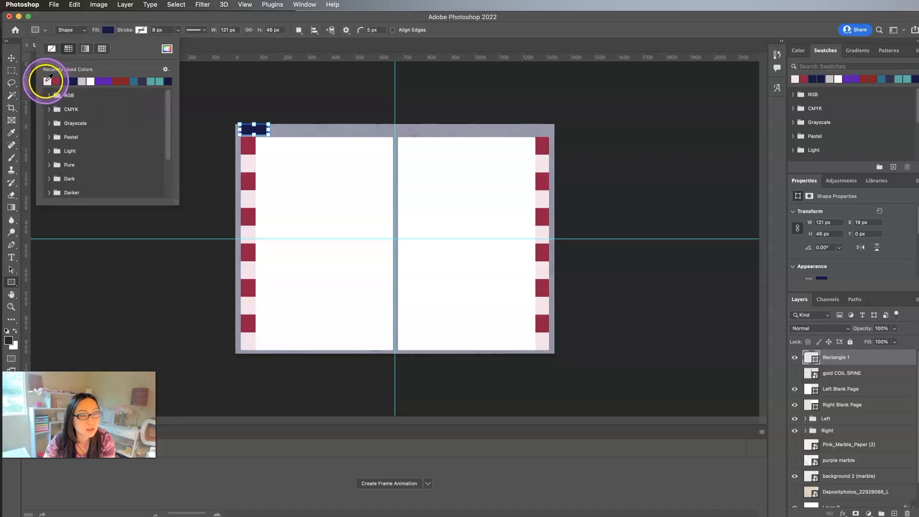
Position the light pink rectangle in the cover's upper-left corner and scale it proportionally to about 111 × 42 px
{"action": "left_click", "coordinate": [11, 57]}
{"action": "left_click_drag", "start_coordinate": [261, 127], "coordinate": [283, 129]}
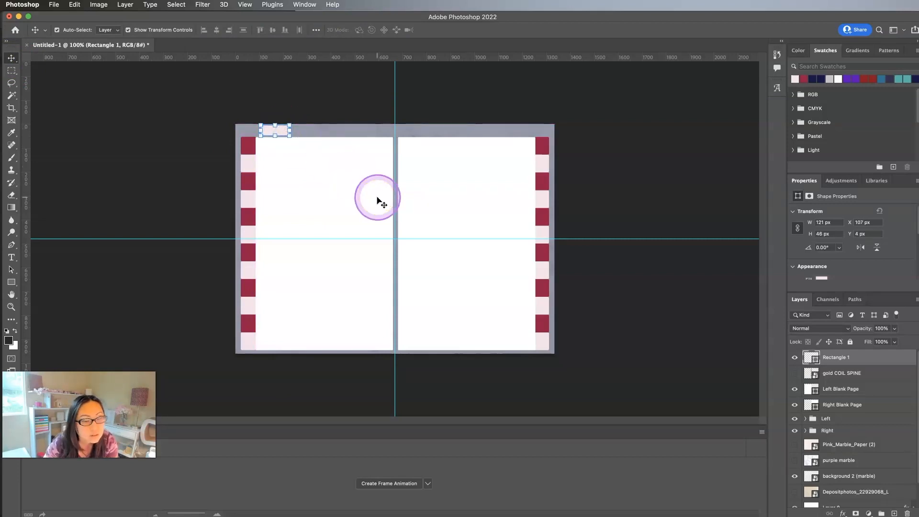
{"action": "left_click_drag", "start_coordinate": [266, 130], "coordinate": [241, 130]}
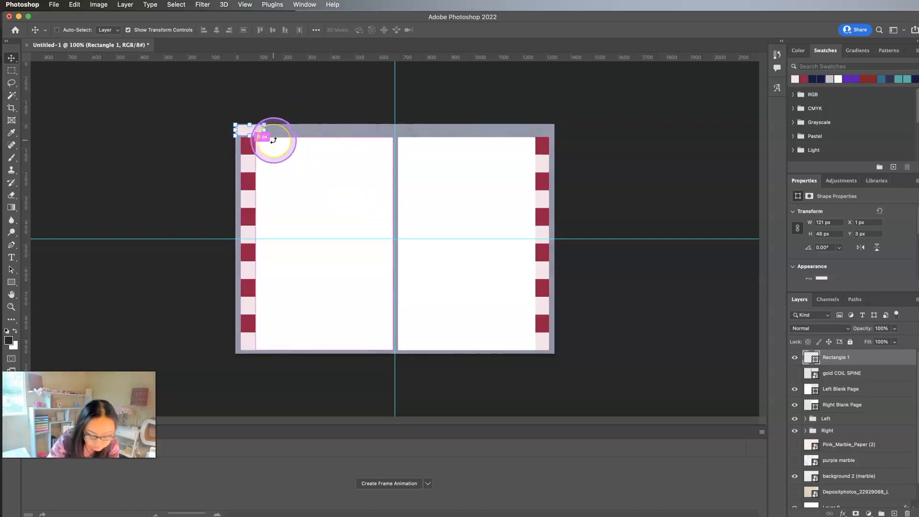
{"action": "key", "text": "super+equal"}
{"action": "key", "text": "super+equal"}
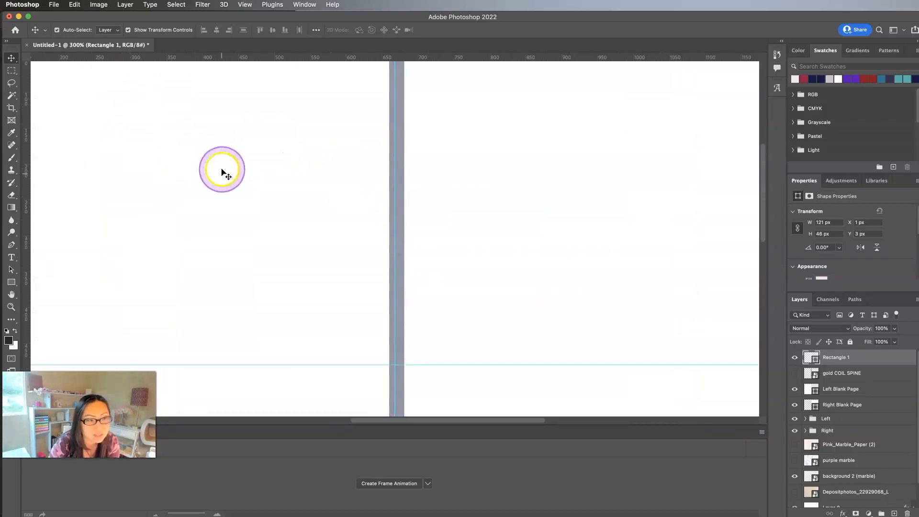
{"action": "scroll", "coordinate": [282, 273], "scroll_direction": "up", "scroll_amount": 5}
{"action": "scroll", "coordinate": [341, 294], "scroll_direction": "down", "scroll_amount": 1}
{"action": "left_click_drag", "start_coordinate": [433, 420], "coordinate": [345, 417]}
{"action": "key", "text": "super+t"}
{"action": "left_click_drag", "start_coordinate": [286, 170], "coordinate": [289, 171]}
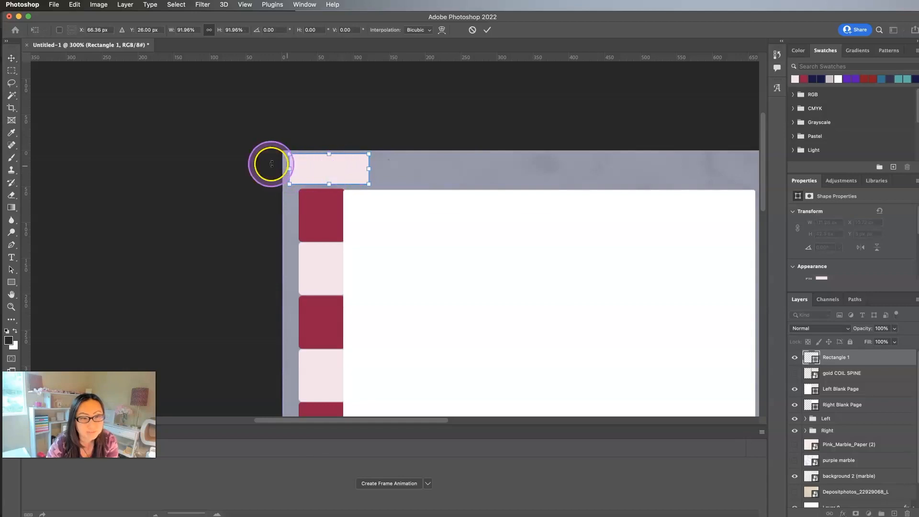
{"action": "key", "text": "Return"}
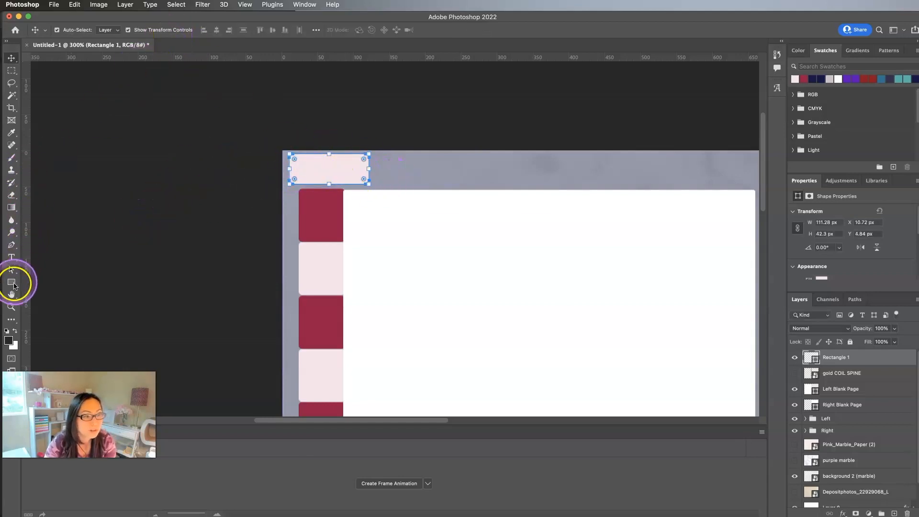
Give the light pink rectangle a 1 px crimson stroke and deselect it
{"action": "left_click", "coordinate": [12, 282]}
{"action": "left_click", "coordinate": [141, 30]}
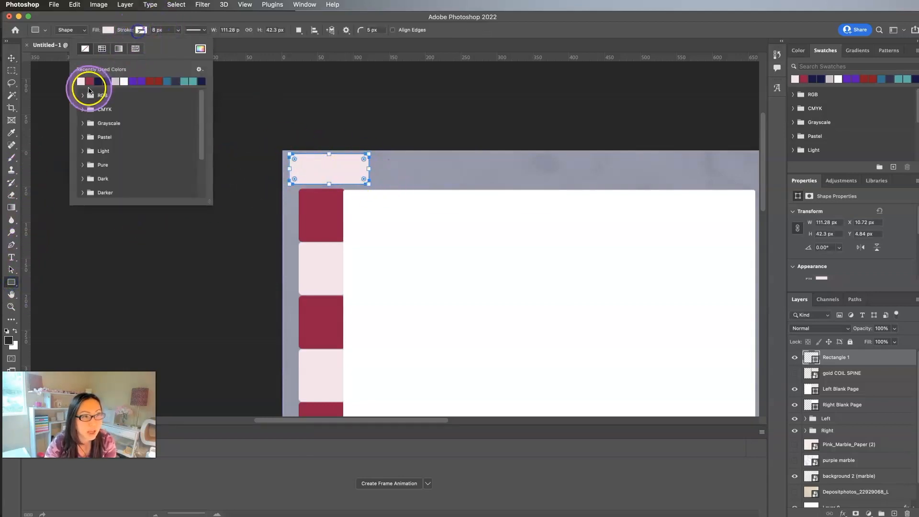
{"action": "left_click", "coordinate": [86, 82]}
{"action": "left_click", "coordinate": [167, 30]}
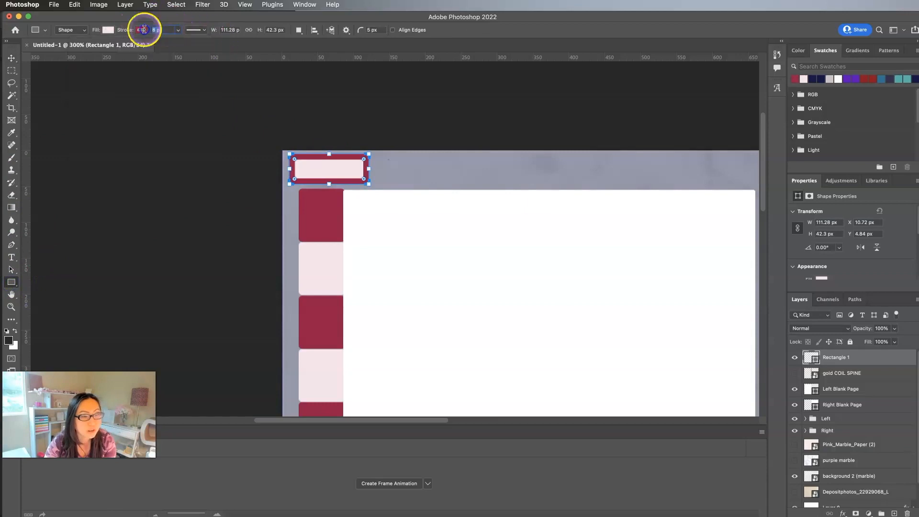
{"action": "left_click", "coordinate": [105, 26]}
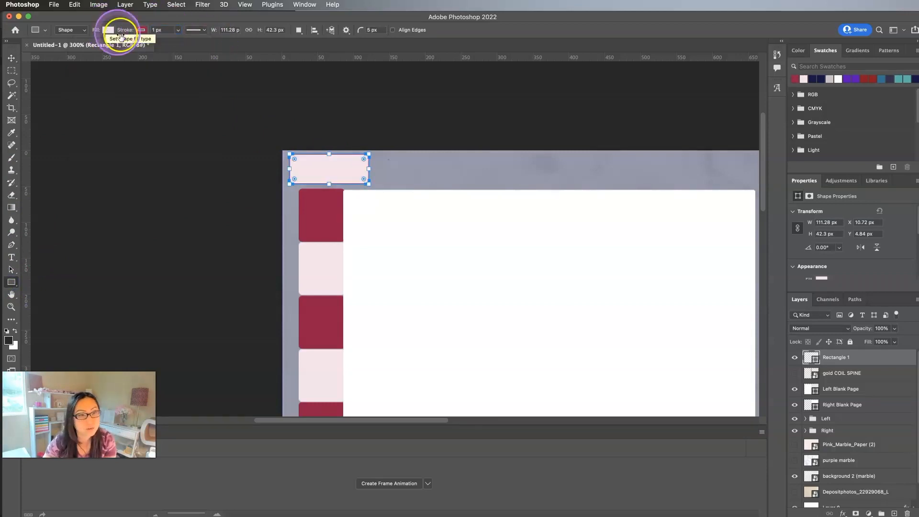
{"action": "left_click", "coordinate": [11, 58]}
{"action": "left_click", "coordinate": [139, 142]}
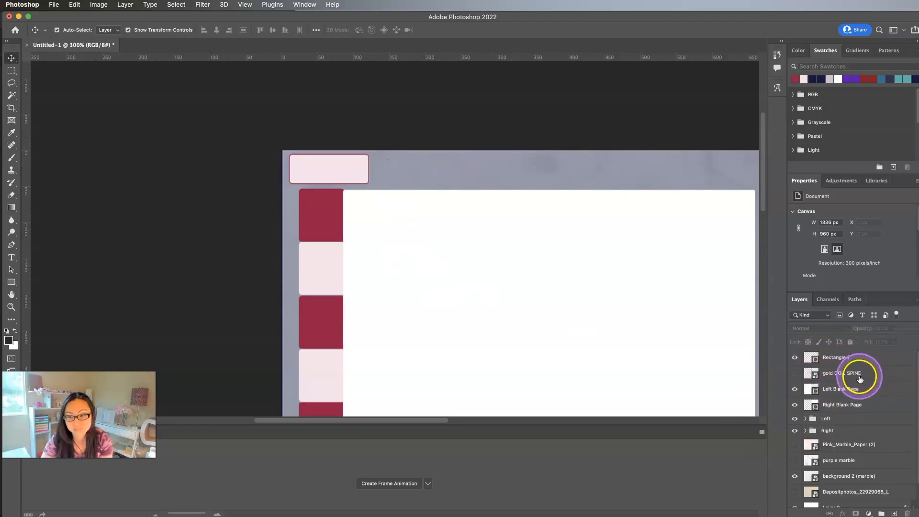
Rename the first four tab layers in the Left group as "Jan", "Feb", "Mar" and "Apr"
{"action": "scroll", "coordinate": [865, 431], "scroll_direction": "down", "scroll_amount": 1}
{"action": "left_click", "coordinate": [805, 415]}
{"action": "scroll", "coordinate": [845, 432], "scroll_direction": "down", "scroll_amount": 3}
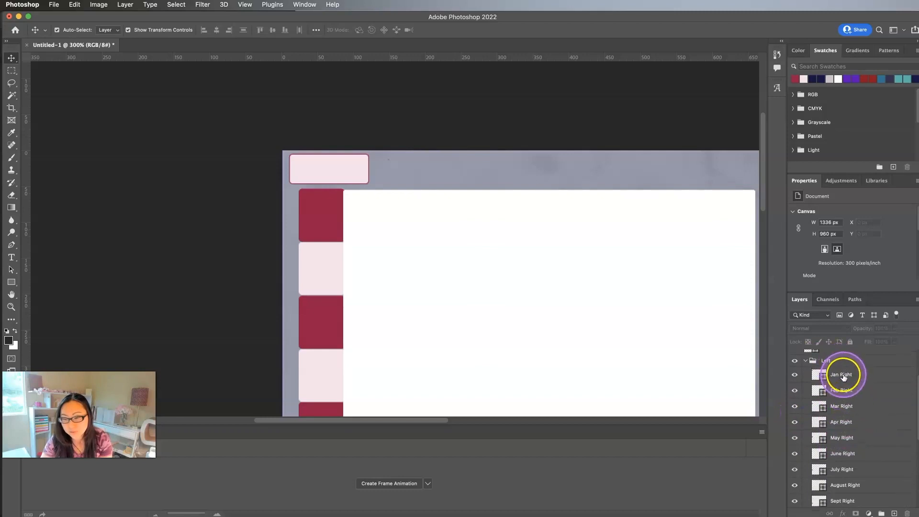
{"action": "double_click", "coordinate": [844, 376]}
{"action": "double_click", "coordinate": [848, 377]}
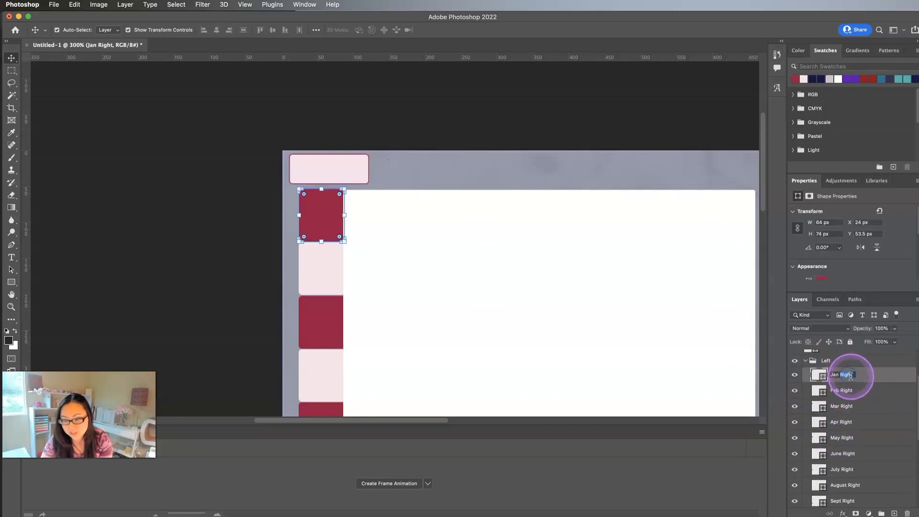
{"action": "key", "text": "BackSpace"}
{"action": "double_click", "coordinate": [847, 390]}
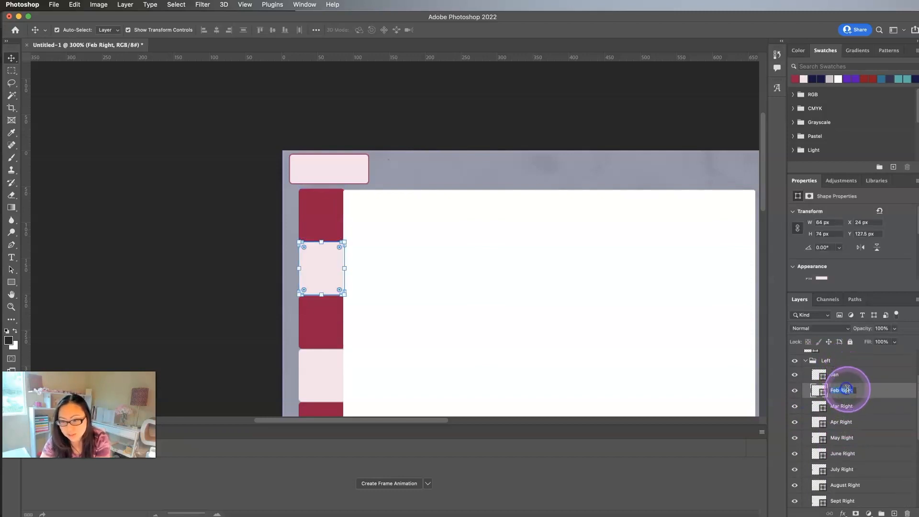
{"action": "double_click", "coordinate": [845, 407]}
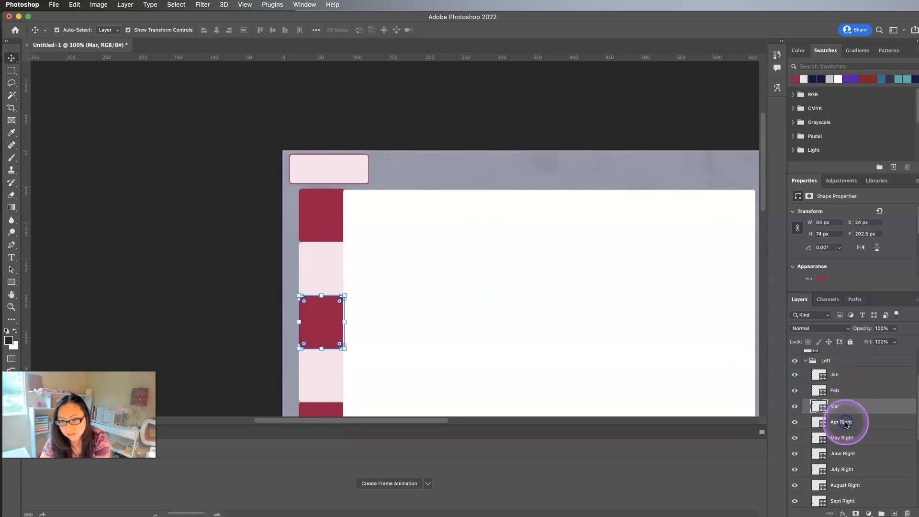
{"action": "double_click", "coordinate": [847, 423]}
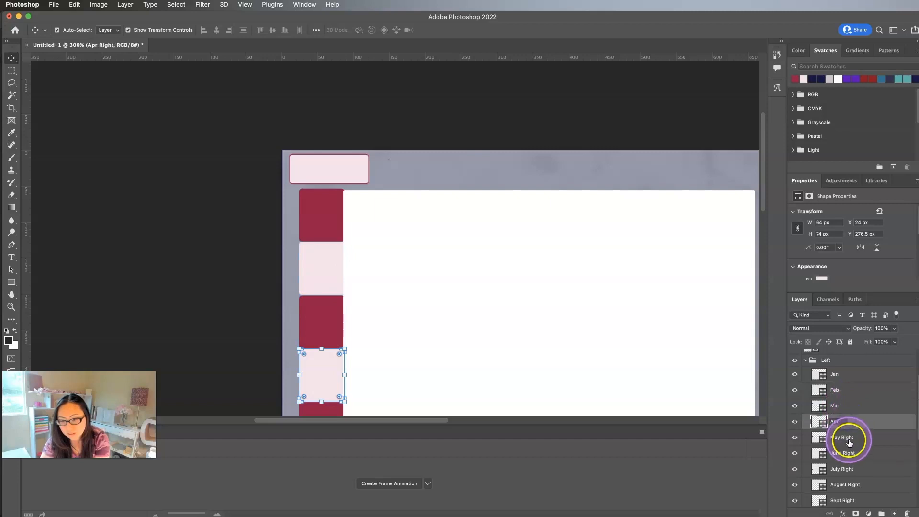
Rename the next five tab layers in the Left group as "May", "June", "July", "August" and "Sept"
{"action": "scroll", "coordinate": [850, 438], "scroll_direction": "down", "scroll_amount": 1}
{"action": "double_click", "coordinate": [848, 433]}
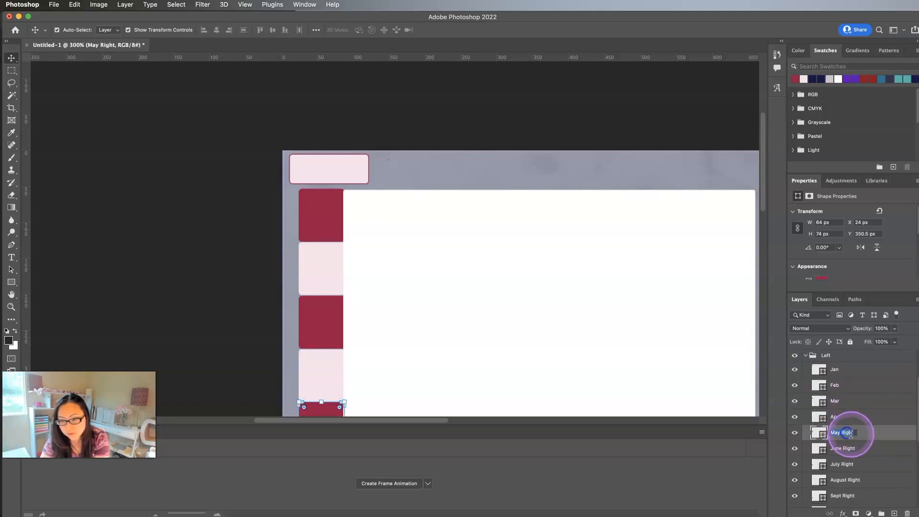
{"action": "double_click", "coordinate": [847, 450]}
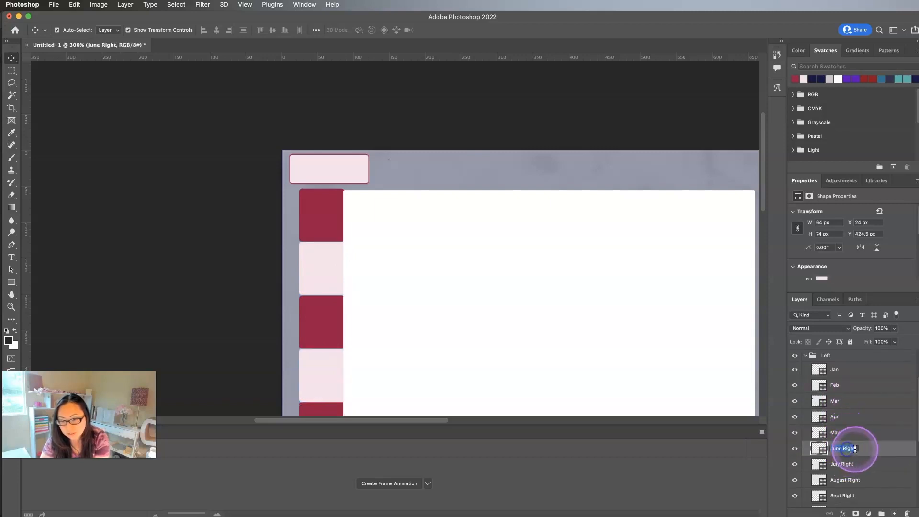
{"action": "double_click", "coordinate": [849, 465]}
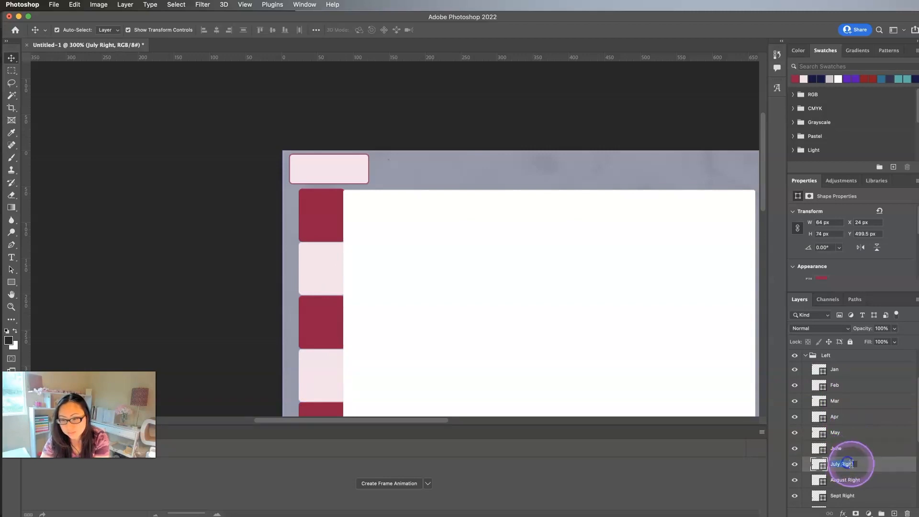
{"action": "scroll", "coordinate": [855, 469], "scroll_direction": "down", "scroll_amount": 3}
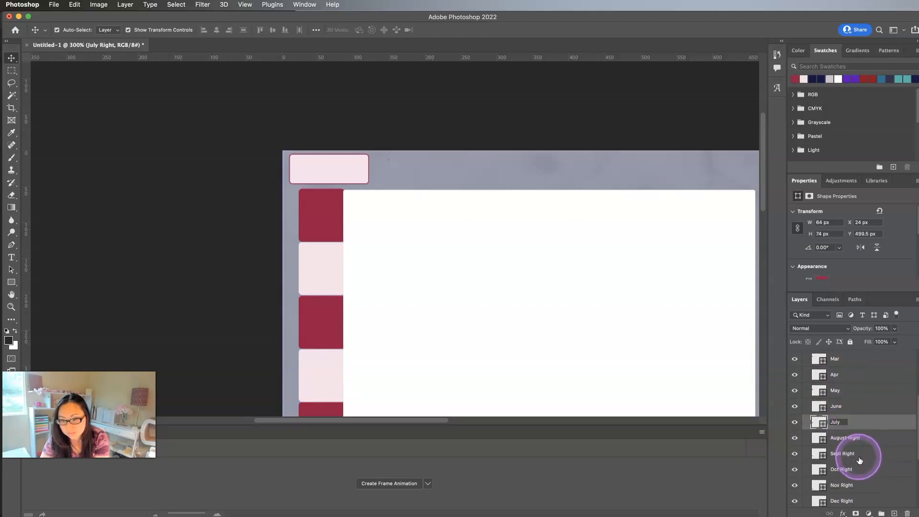
{"action": "double_click", "coordinate": [852, 438]}
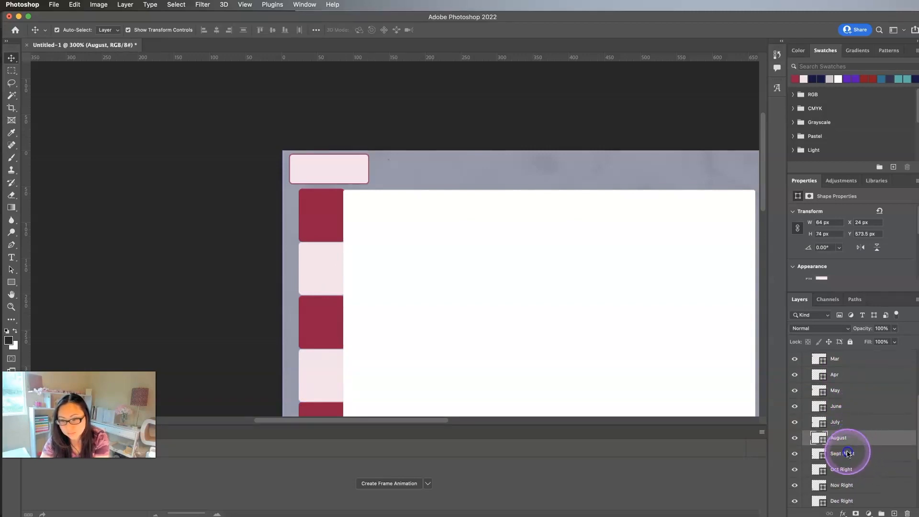
{"action": "double_click", "coordinate": [848, 453]}
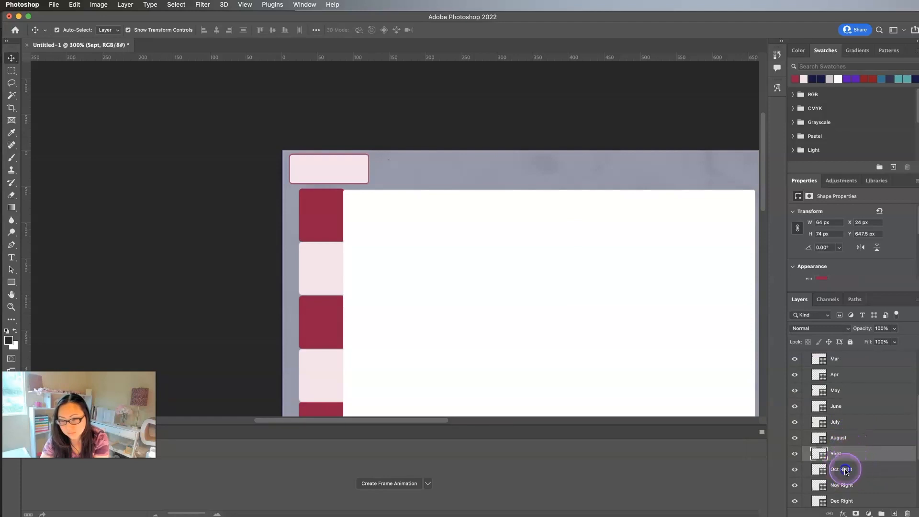
Rename the last three tab layers in the Left group as "Oct", "Nov" and "Dec"
{"action": "double_click", "coordinate": [846, 470]}
{"action": "type", "text": "Oct"}
{"action": "double_click", "coordinate": [846, 486]}
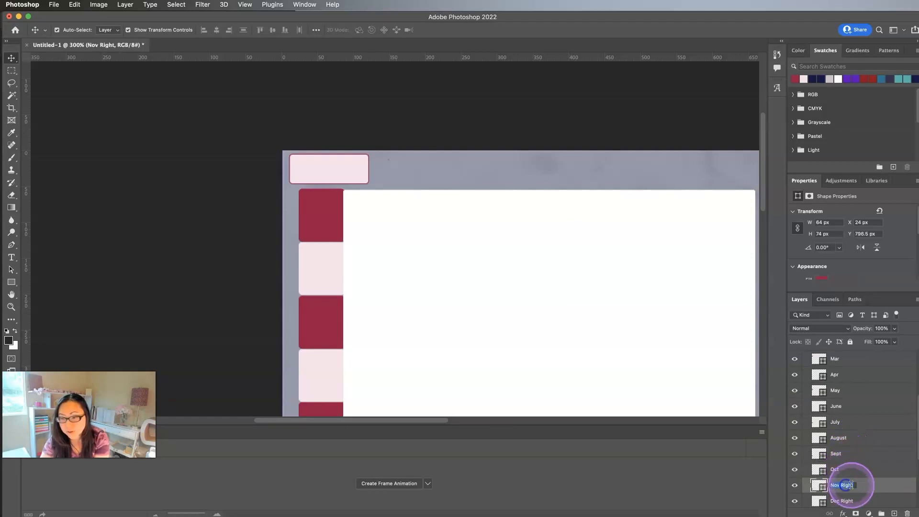
{"action": "type", "text": "Nov"}
{"action": "double_click", "coordinate": [846, 499]}
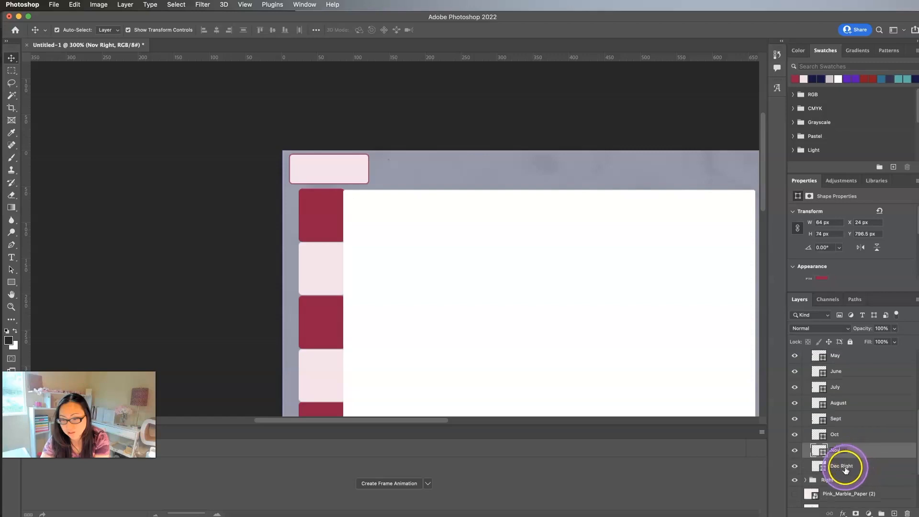
{"action": "type", "text": "Dec"}
{"action": "key", "text": "Return"}
{"action": "scroll", "coordinate": [869, 396], "scroll_direction": "up", "scroll_amount": 3}
{"action": "scroll", "coordinate": [869, 396], "scroll_direction": "up", "scroll_amount": 3}
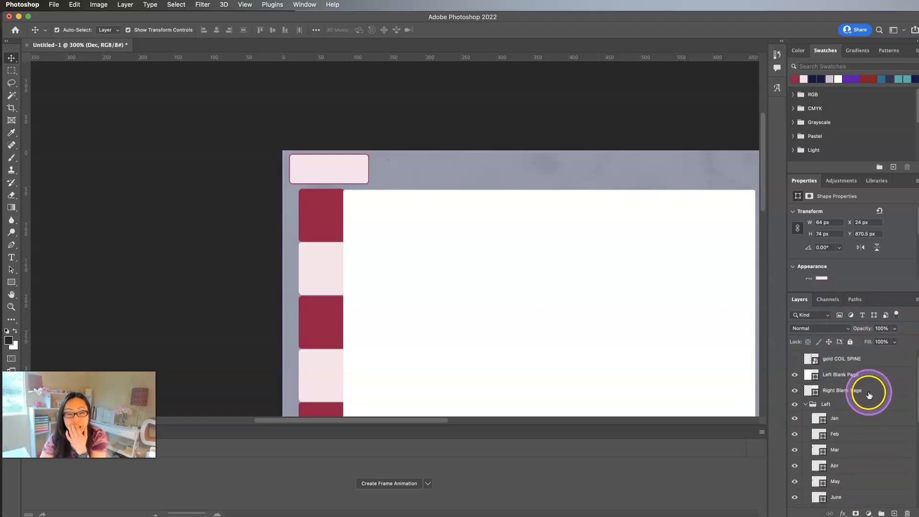
Hide the Left group of month tabs in the full view of the planner spread
{"action": "key", "text": "super"}
{"action": "key", "text": "super+1"}
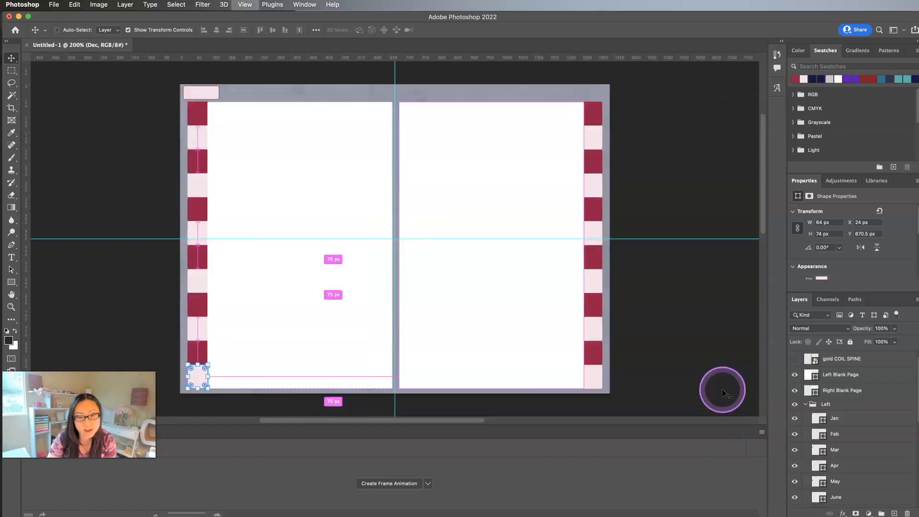
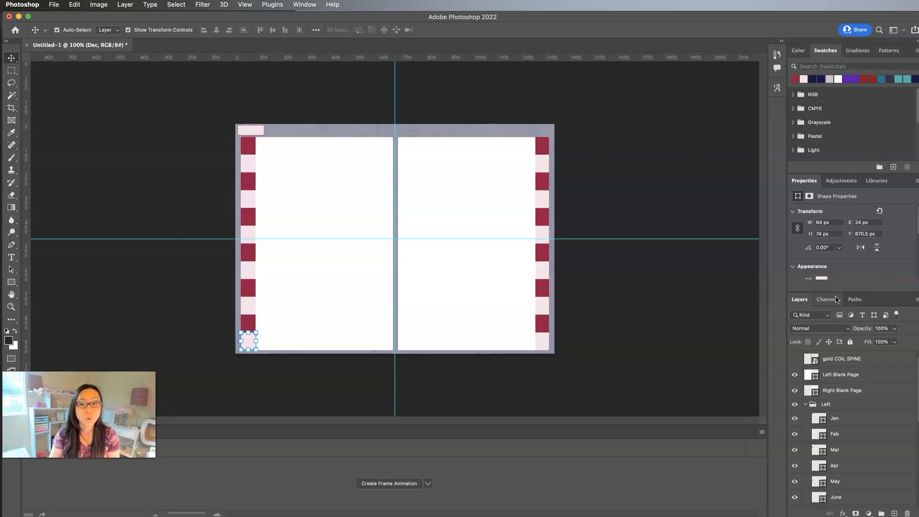
{"action": "left_click", "coordinate": [795, 406]}
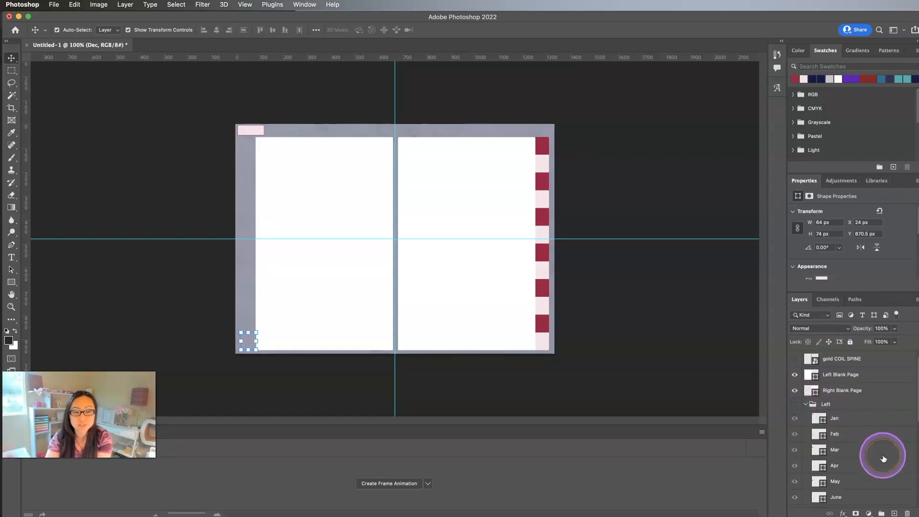
Rename the layer of the light pink tab in the spread's top-left corner as "Home"
{"action": "scroll", "coordinate": [862, 450], "scroll_direction": "down", "scroll_amount": 5}
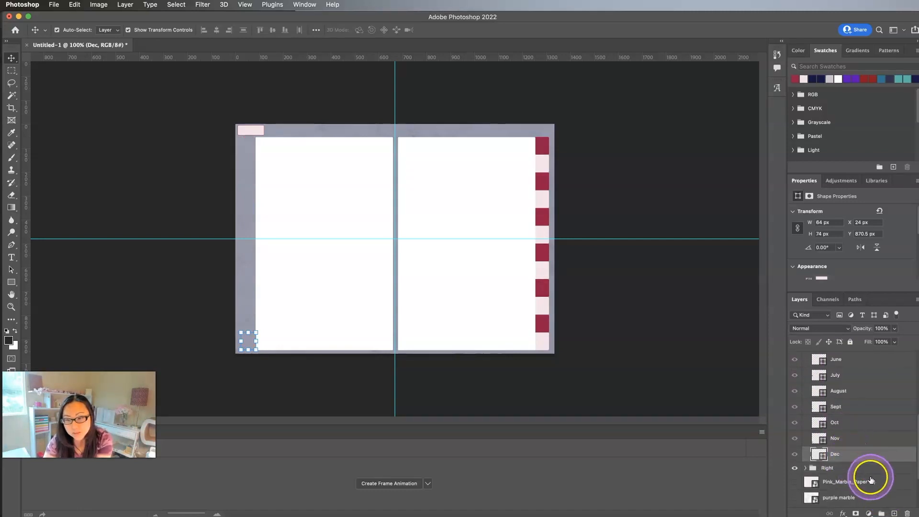
{"action": "scroll", "coordinate": [862, 471], "scroll_direction": "down", "scroll_amount": 4}
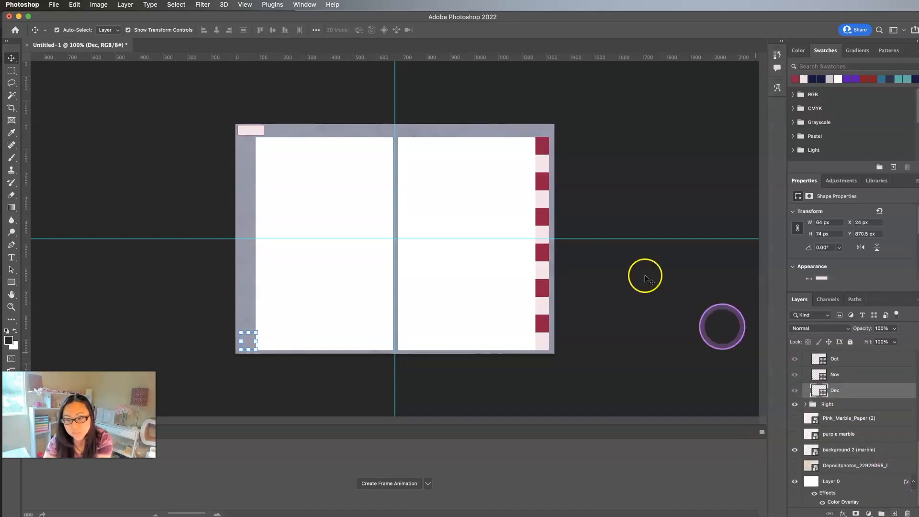
{"action": "left_click", "coordinate": [247, 131]}
{"action": "left_click", "coordinate": [753, 363]}
{"action": "double_click", "coordinate": [831, 357]}
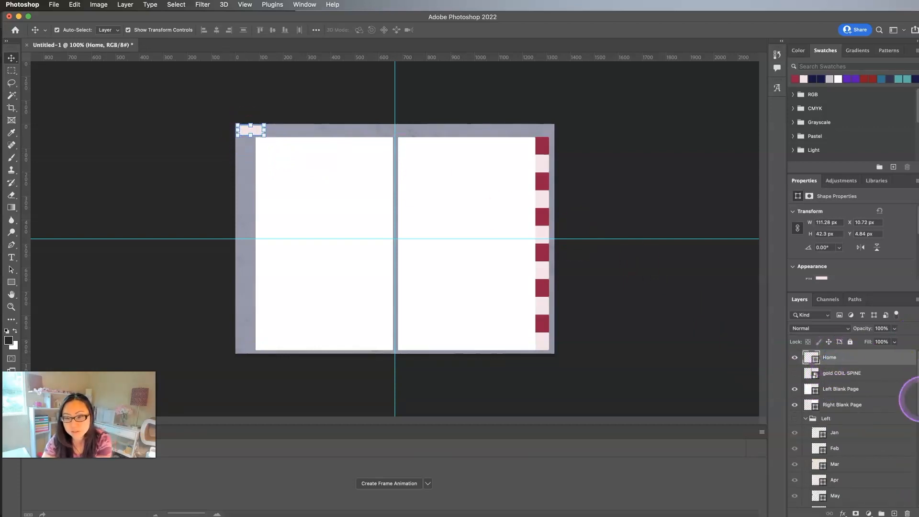
Hide the Right group of month tabs so that only the Home tab remains beside the blank pages
{"action": "scroll", "coordinate": [860, 446], "scroll_direction": "down", "scroll_amount": 5}
{"action": "scroll", "coordinate": [862, 451], "scroll_direction": "down", "scroll_amount": 3}
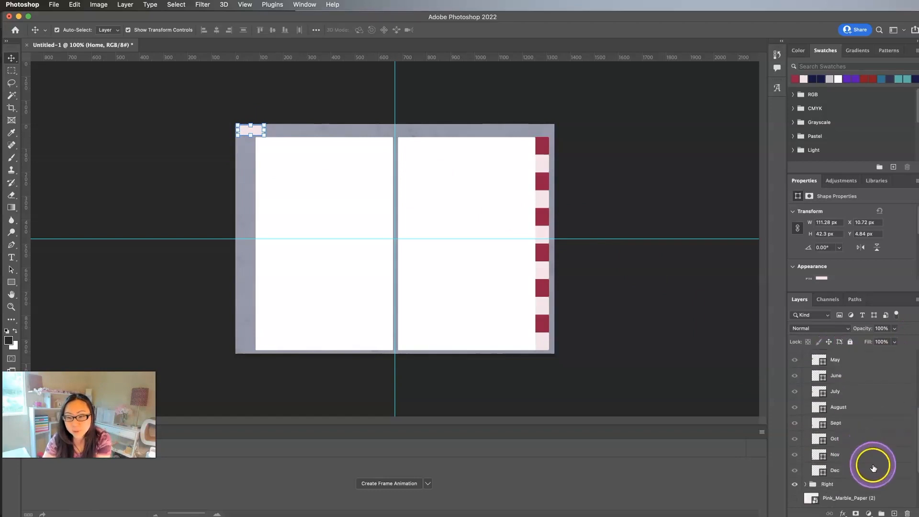
{"action": "left_click", "coordinate": [796, 448]}
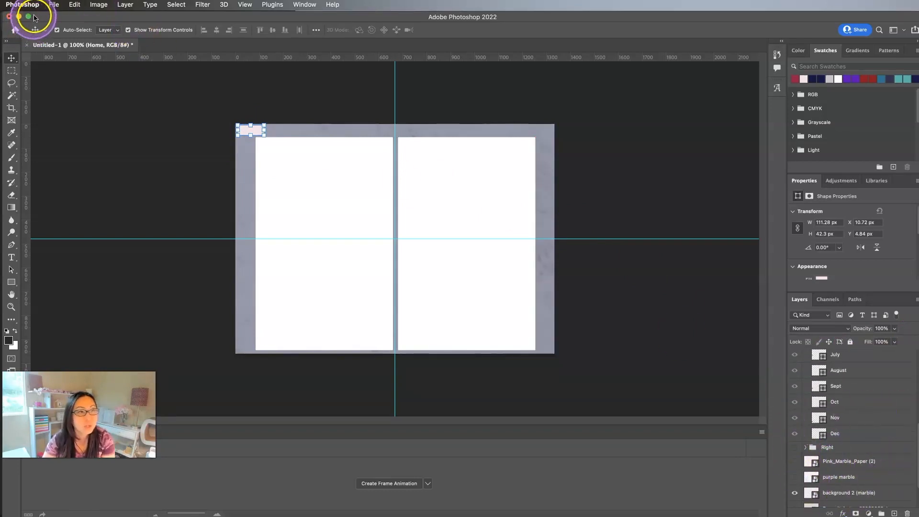
Try to export the blank-page spread with Save for Web using the JPEG High preset
{"action": "left_click", "coordinate": [54, 5]}
{"action": "mouse_move", "coordinate": [185, 139]}
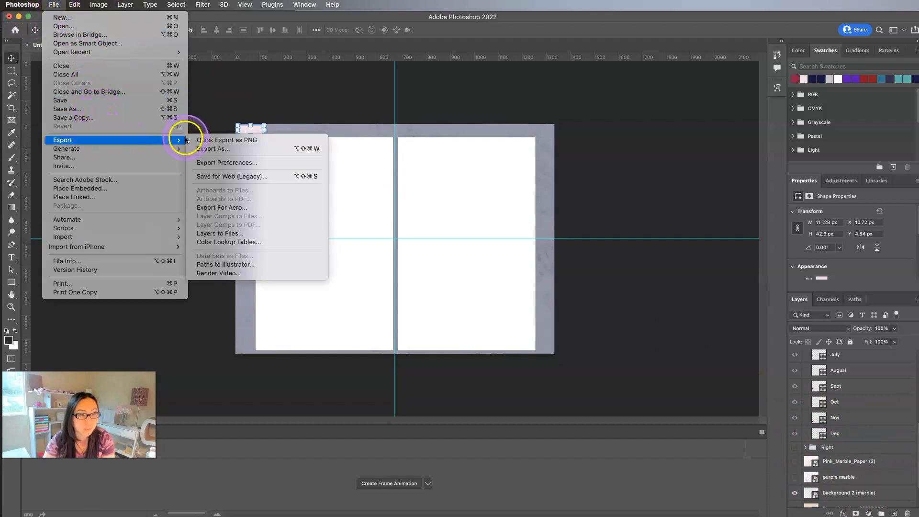
{"action": "left_click", "coordinate": [218, 177]}
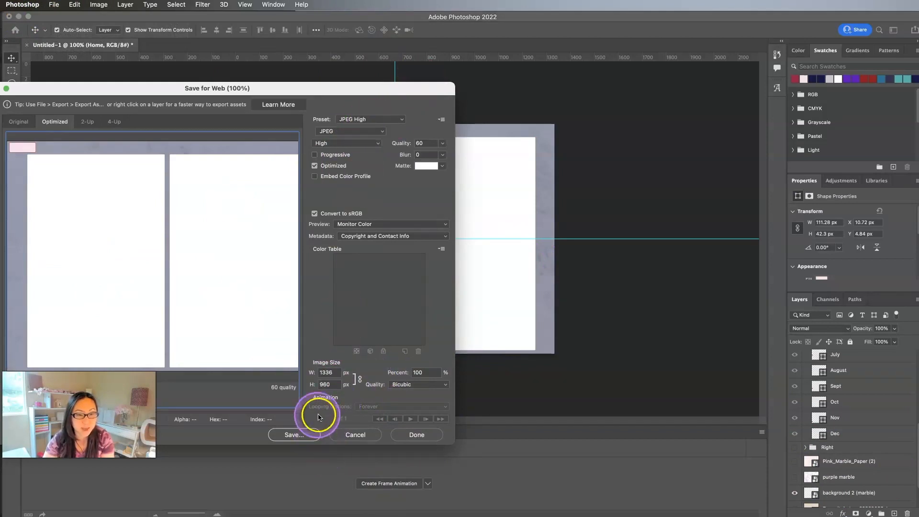
{"action": "left_click", "coordinate": [294, 435]}
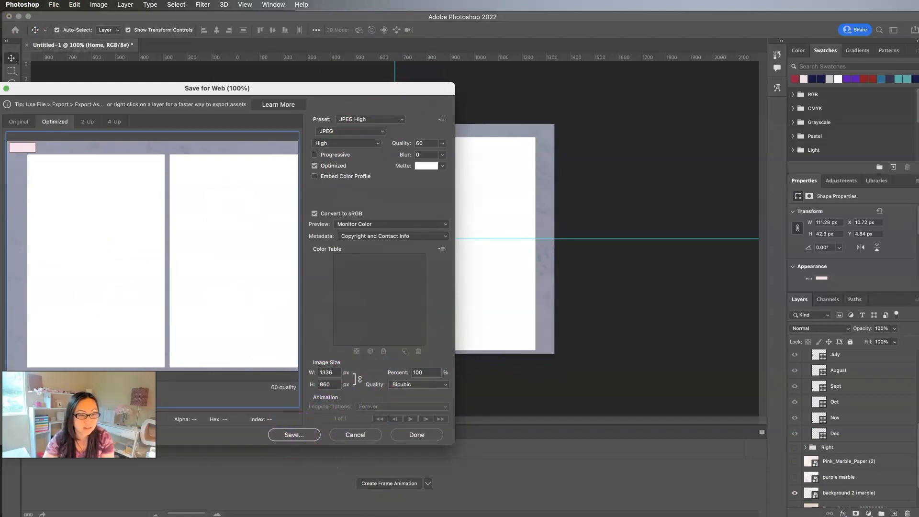
Export the blank-page spread for the web as a JPEG, replacing "1-Blank-White-Sheets.jpg" in the Tabs folder
{"action": "left_click", "coordinate": [54, 4]}
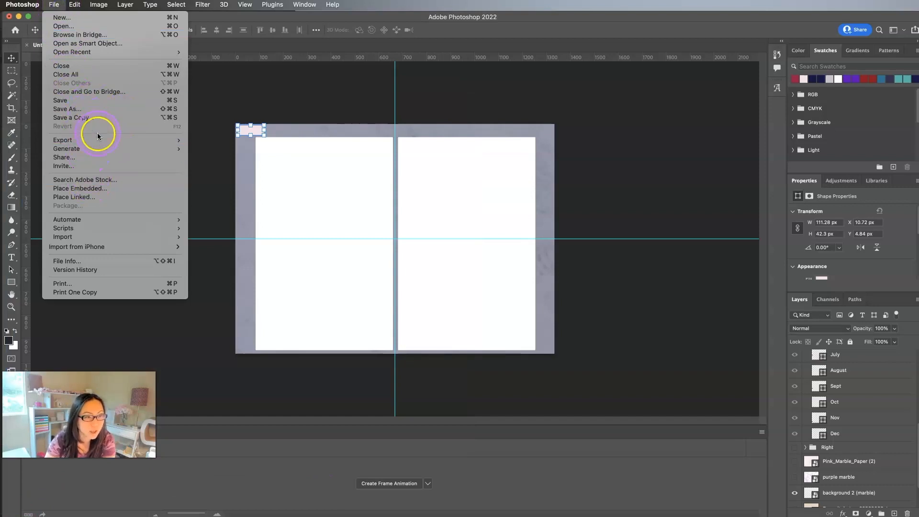
{"action": "mouse_move", "coordinate": [133, 140]}
{"action": "left_click", "coordinate": [224, 177]}
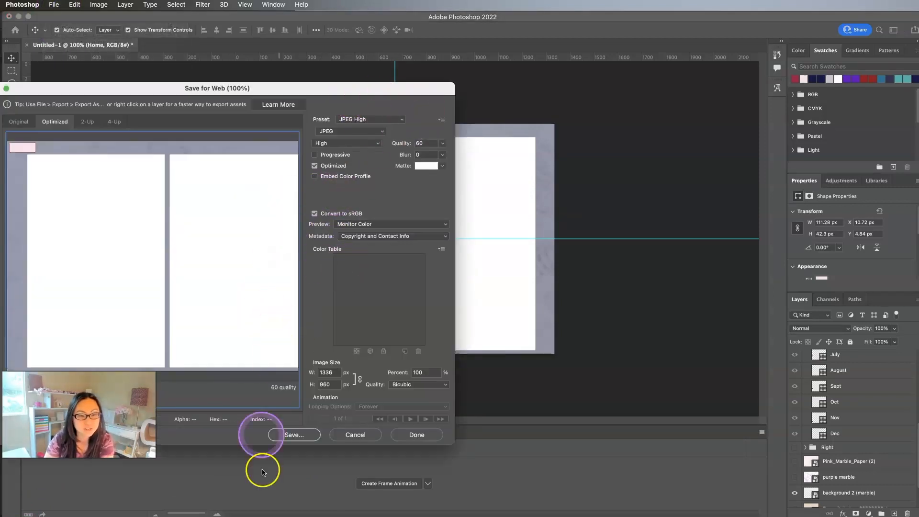
{"action": "left_click", "coordinate": [301, 435]}
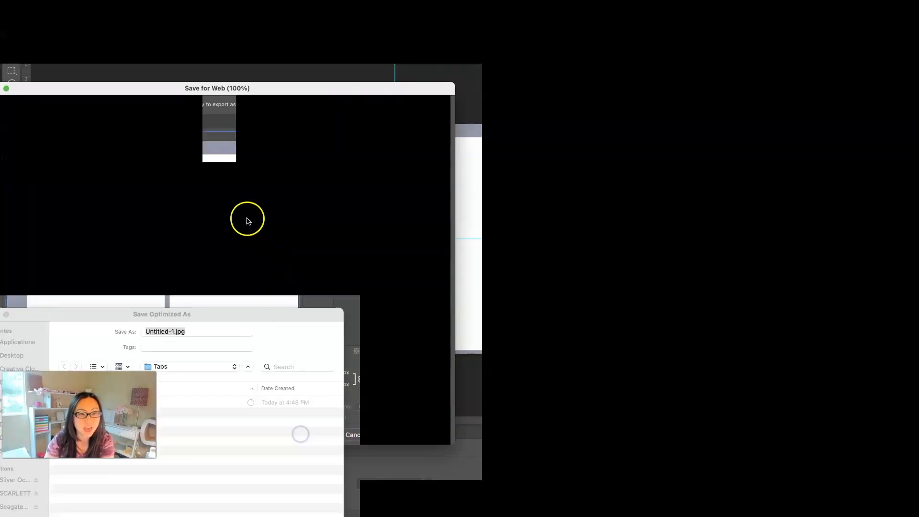
{"action": "left_click_drag", "start_coordinate": [267, 322], "coordinate": [396, 87]}
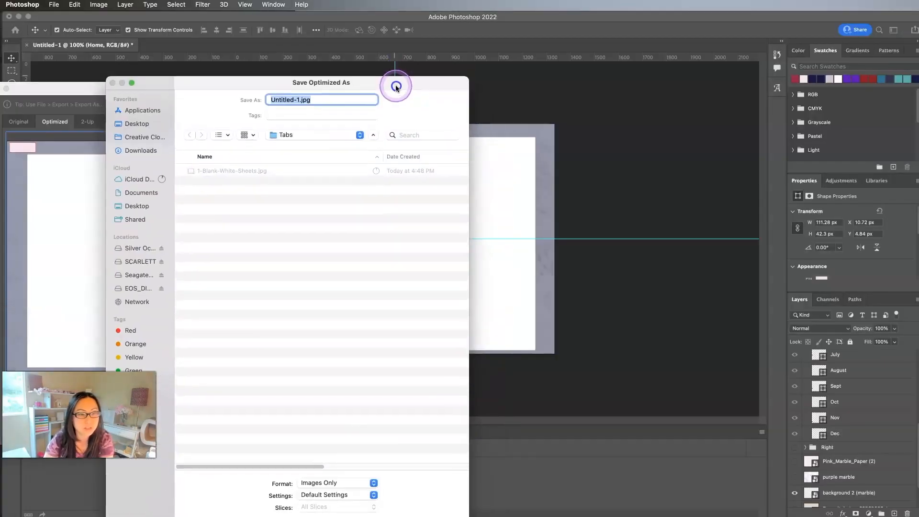
{"action": "left_click", "coordinate": [236, 172]}
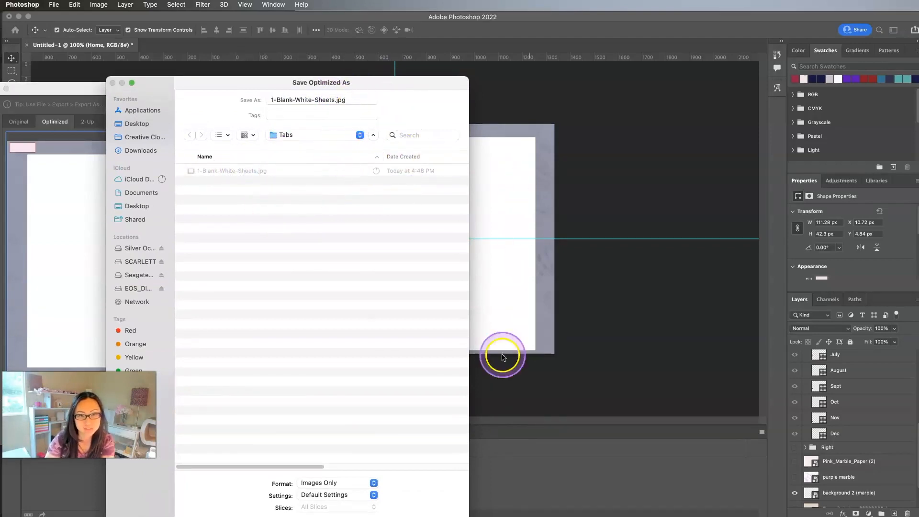
{"action": "key", "text": "Return"}
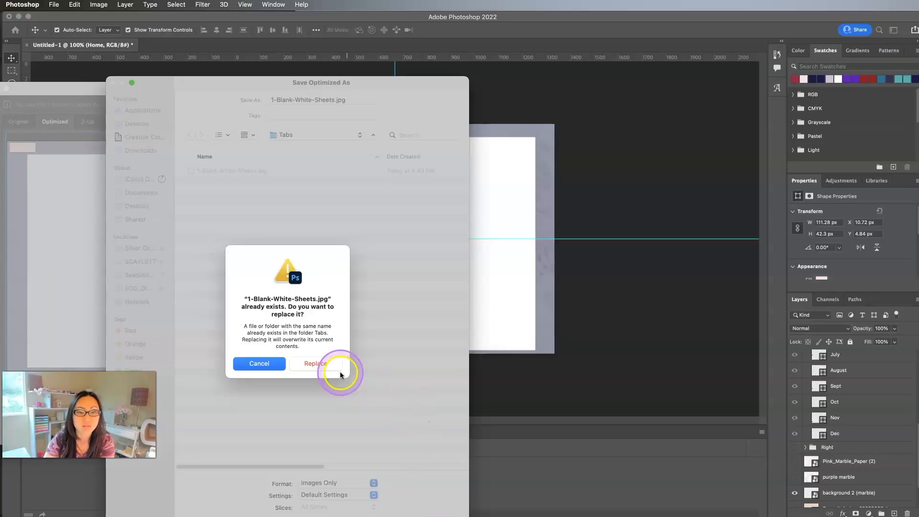
{"action": "left_click", "coordinate": [322, 363]}
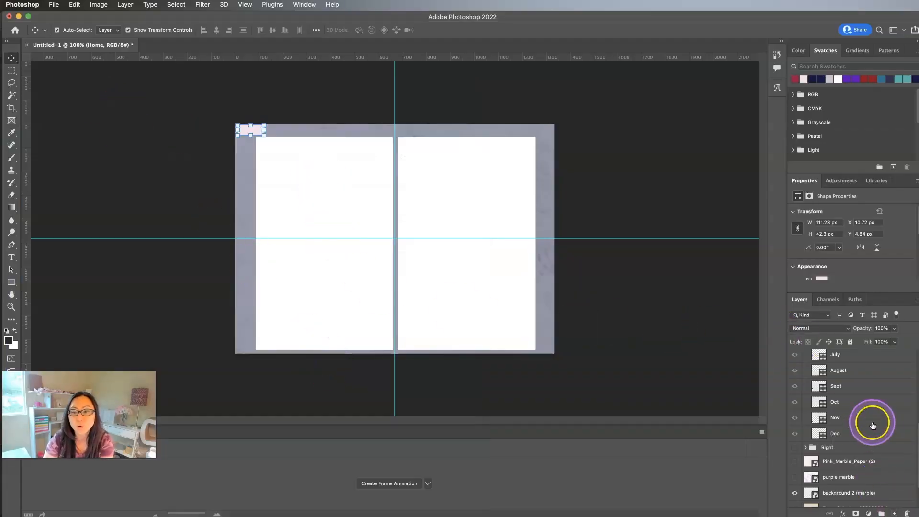
Hide the Left Blank Page, Right Blank Page and Home layers, leaving only the marble background
{"action": "scroll", "coordinate": [873, 425], "scroll_direction": "up", "scroll_amount": 5}
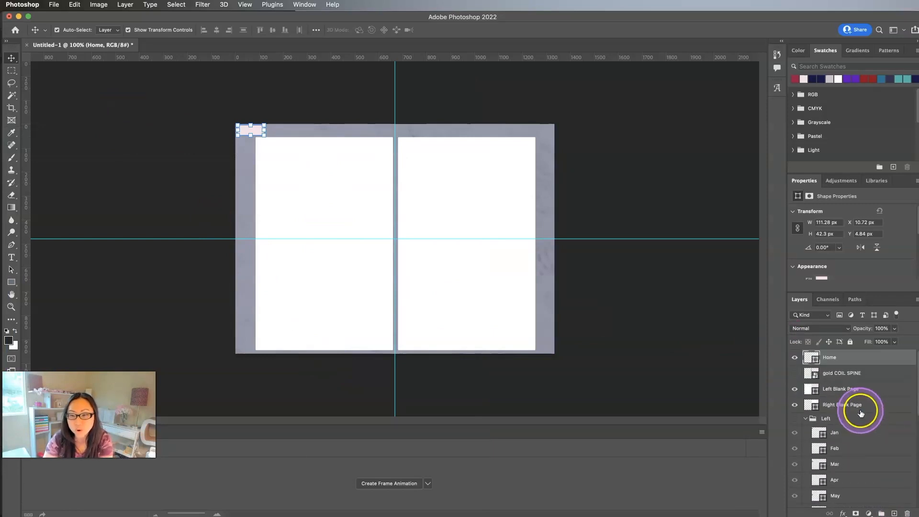
{"action": "left_click", "coordinate": [795, 389]}
{"action": "left_click", "coordinate": [795, 404]}
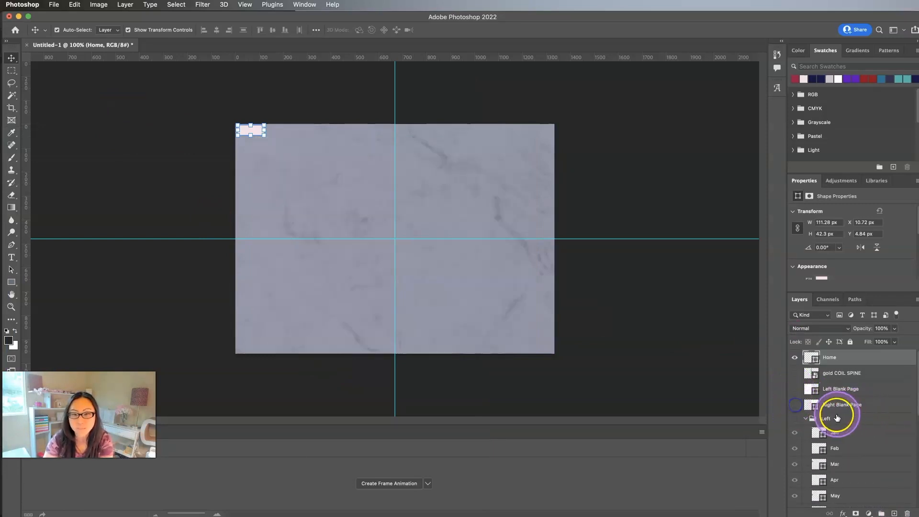
{"action": "left_click", "coordinate": [795, 357]}
Export the purple-tinted marble background for the web as "B-Bakcground-Only.jpg" in the Tabs folder
{"action": "left_click", "coordinate": [55, 5]}
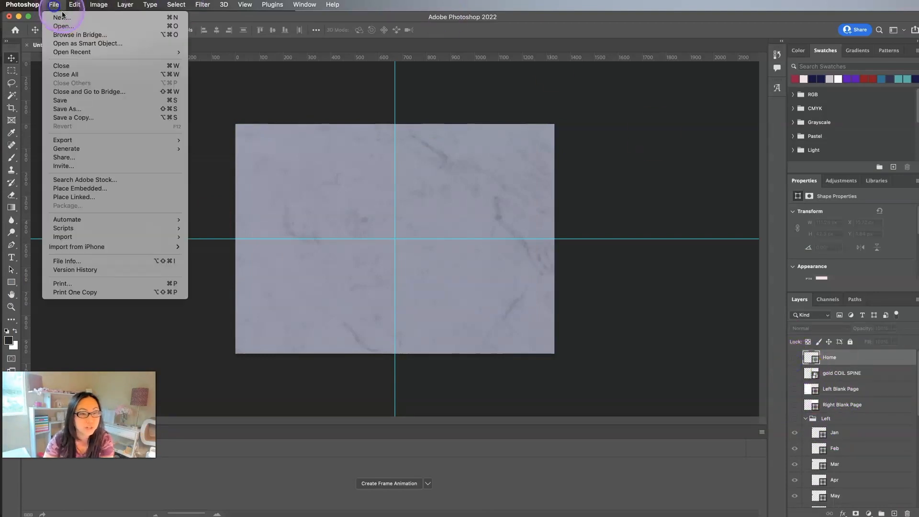
{"action": "mouse_move", "coordinate": [52, 140]}
{"action": "left_click", "coordinate": [273, 176]}
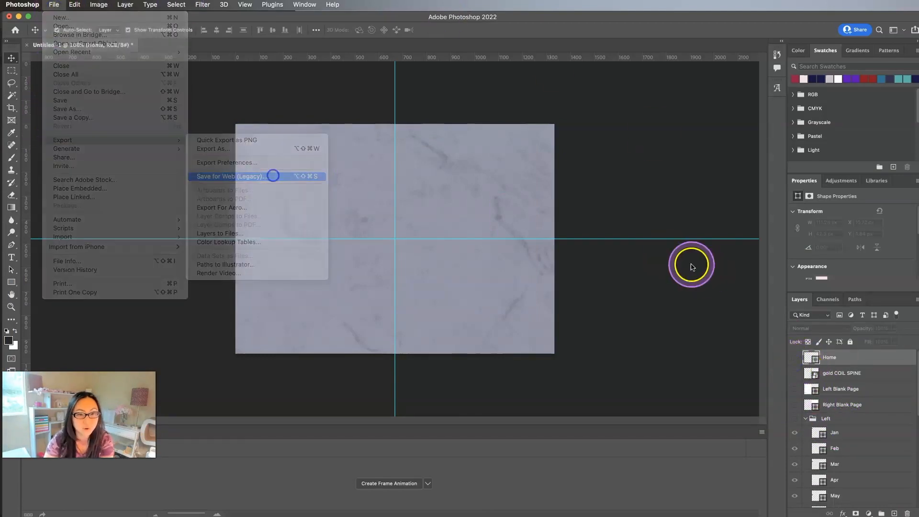
{"action": "left_click", "coordinate": [301, 438]}
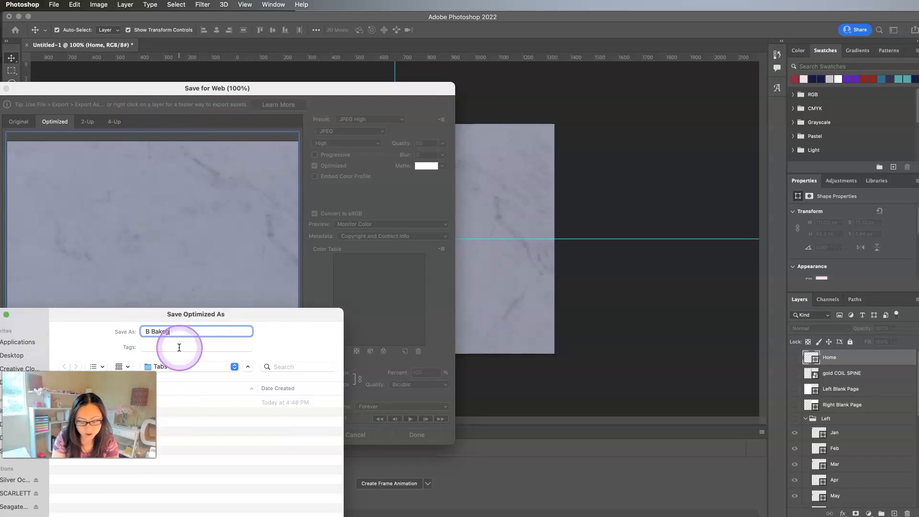
{"action": "key", "text": "Return"}
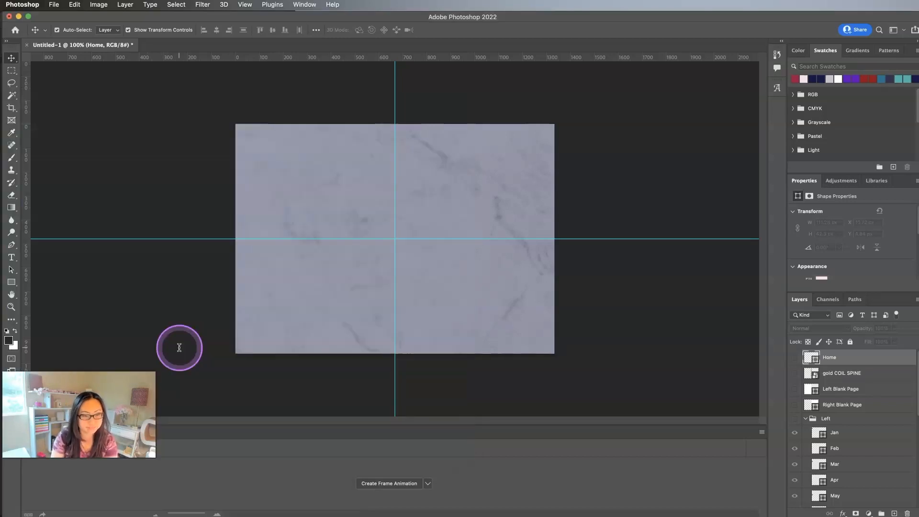
Change the Color Overlay of Layer 0 from navy to a near-white colour
{"action": "scroll", "coordinate": [833, 460], "scroll_direction": "down", "scroll_amount": 10}
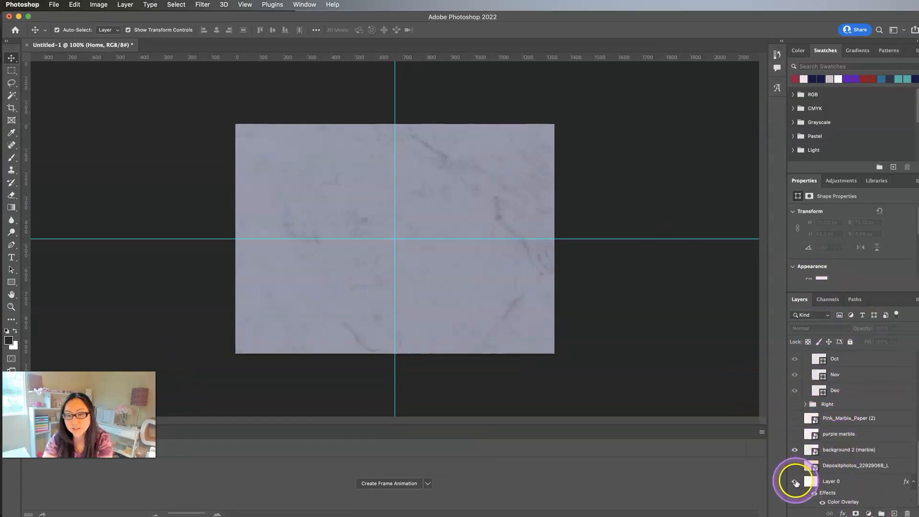
{"action": "left_click", "coordinate": [822, 503]}
{"action": "left_click", "coordinate": [823, 503]}
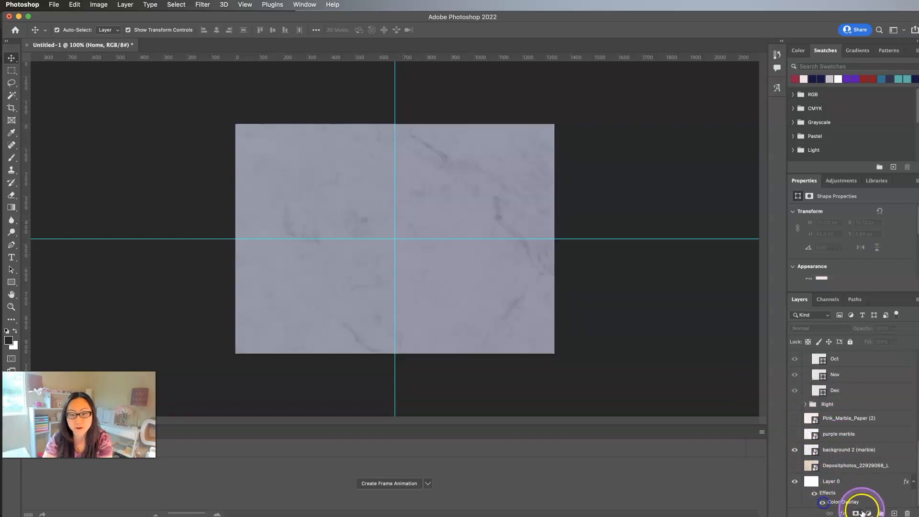
{"action": "left_click", "coordinate": [859, 506]}
{"action": "double_click", "coordinate": [855, 503]}
{"action": "left_click", "coordinate": [371, 194]}
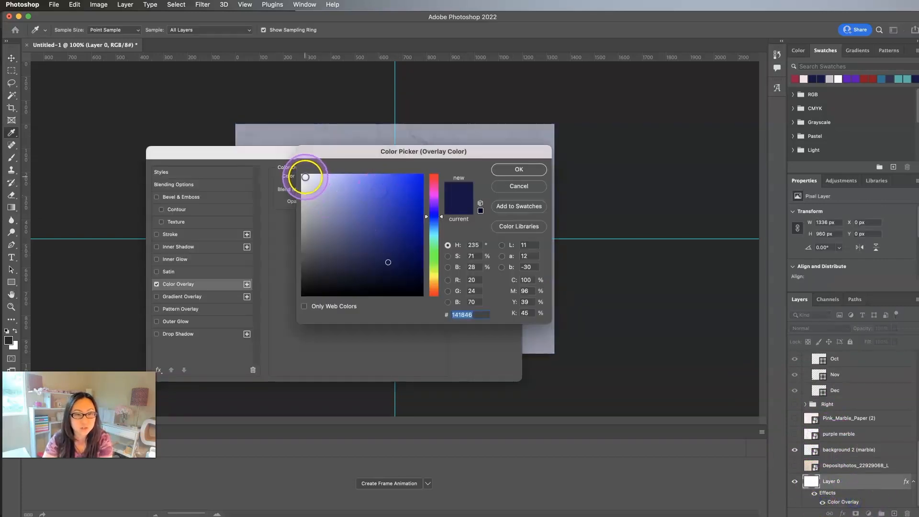
{"action": "left_click", "coordinate": [305, 177]}
{"action": "left_click", "coordinate": [519, 169]}
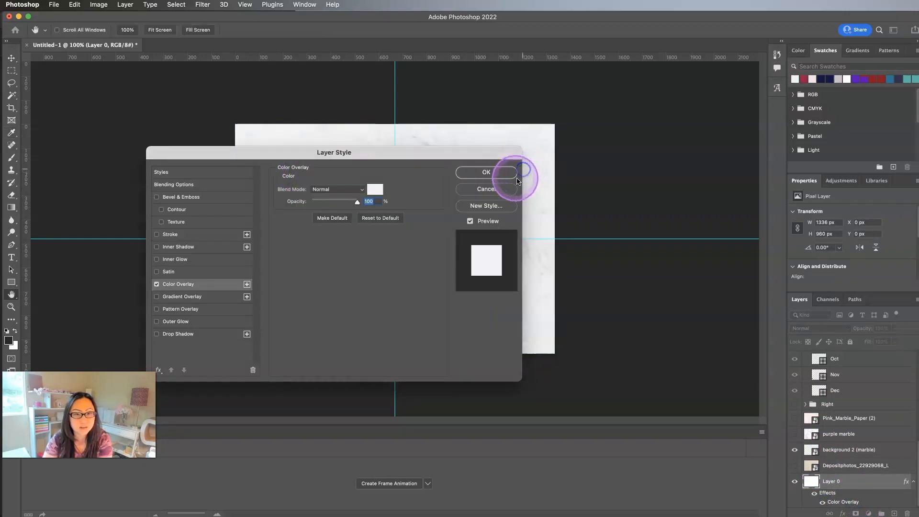
{"action": "left_click", "coordinate": [486, 172]}
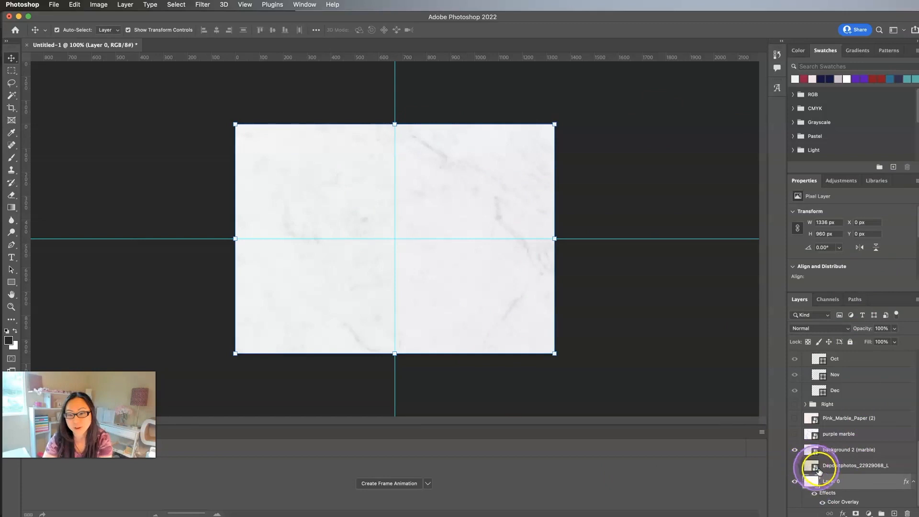
Export the white marble background for the web as "B-Background-Only.jpg" in the Tabs folder, correcting the spelling of the earlier file name
{"action": "left_click", "coordinate": [54, 5]}
{"action": "mouse_move", "coordinate": [76, 143]}
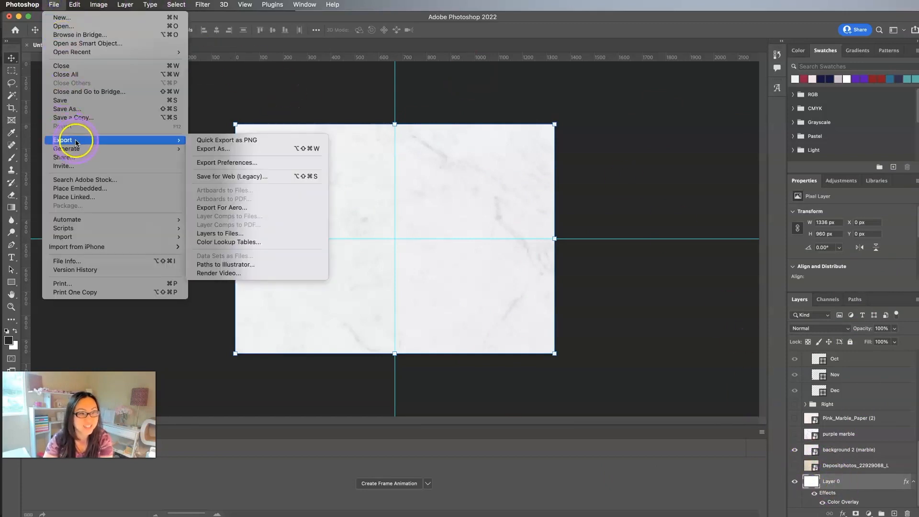
{"action": "left_click", "coordinate": [243, 176]}
{"action": "left_click", "coordinate": [300, 436]}
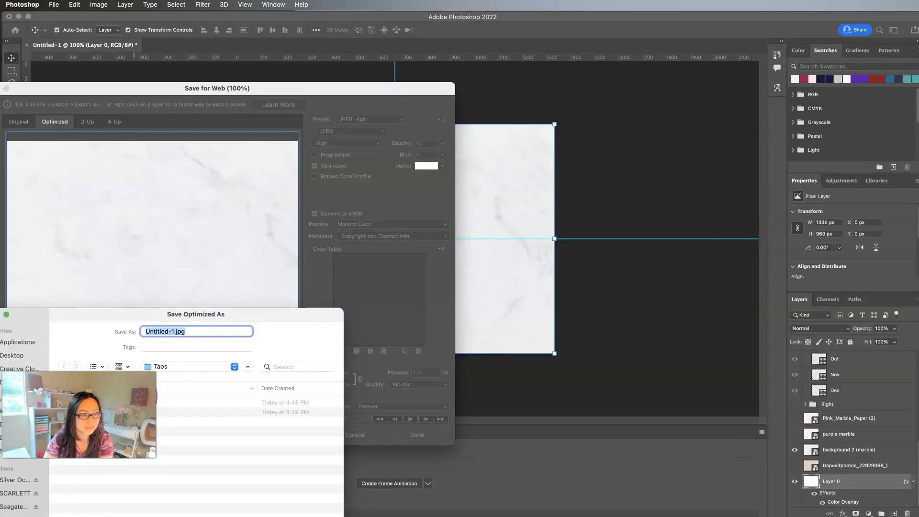
{"action": "left_click_drag", "start_coordinate": [177, 253], "coordinate": [497, 40]}
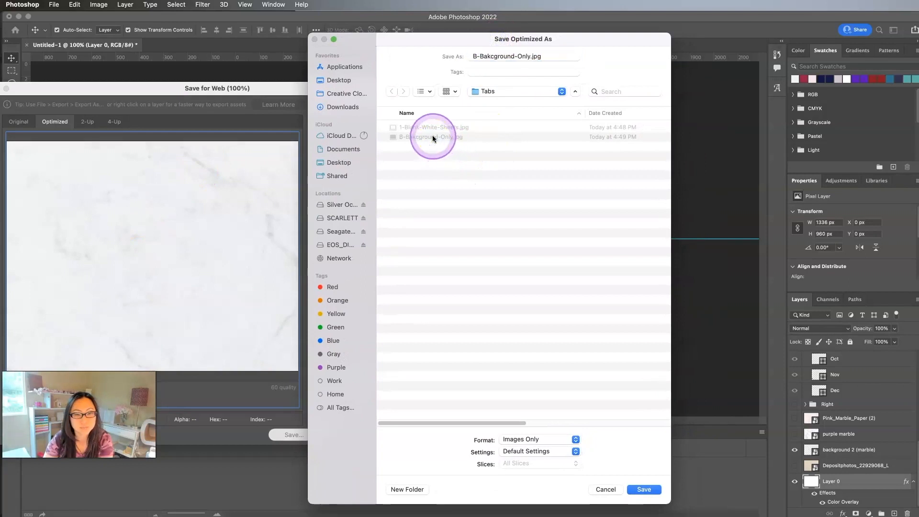
{"action": "left_click", "coordinate": [492, 58]}
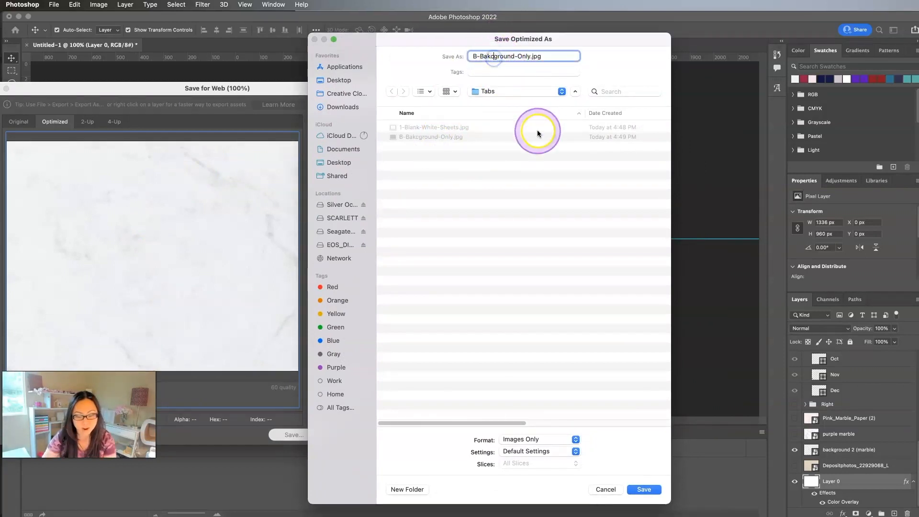
{"action": "key", "text": "BackSpace"}
{"action": "key", "text": "Right"}
{"action": "type", "text": "k"}
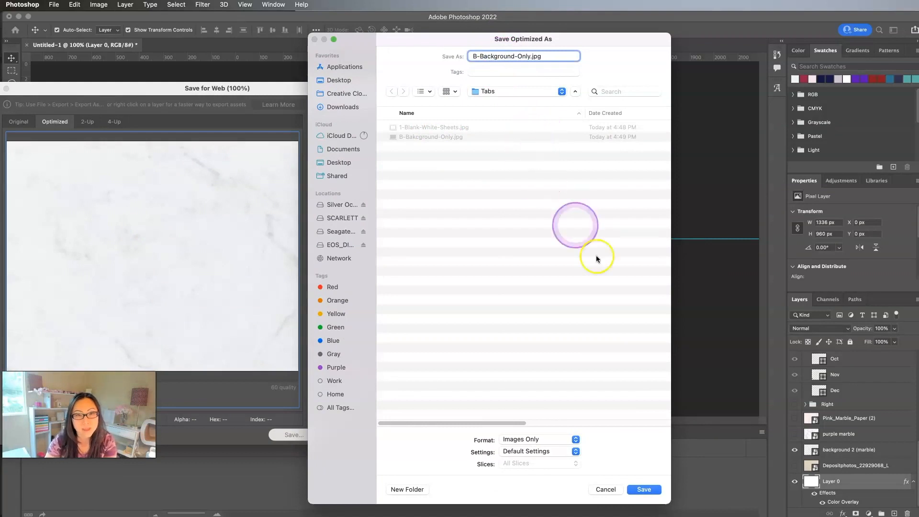
{"action": "left_click", "coordinate": [644, 490]}
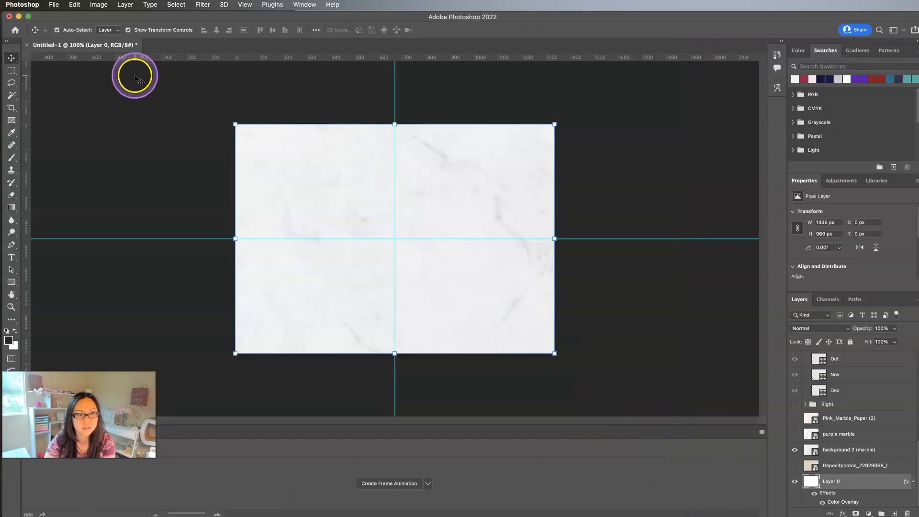
Show the Home, Left Blank Page and Right Blank Page layers again over the marble background
{"action": "scroll", "coordinate": [898, 451], "scroll_direction": "up", "scroll_amount": 10}
{"action": "left_click", "coordinate": [795, 357]}
{"action": "left_click", "coordinate": [797, 394]}
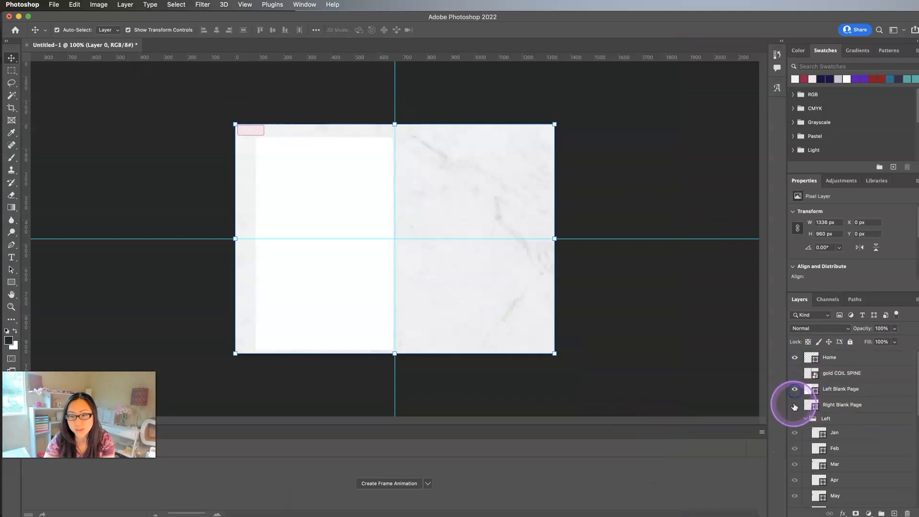
{"action": "left_click", "coordinate": [797, 404]}
Export the blank white pages for the web as "A-Blank-White-Sheets.jpg" in the Tabs folder, basing the name on the existing sheets file
{"action": "left_click", "coordinate": [54, 5]}
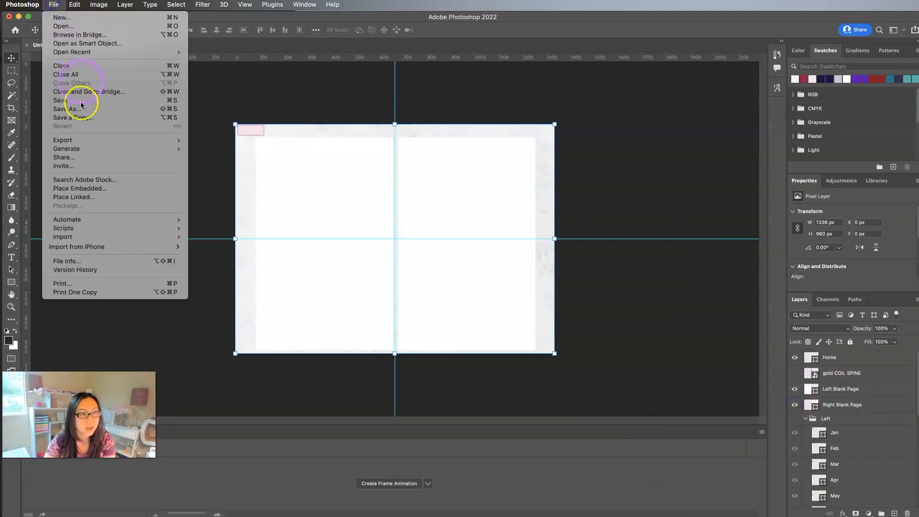
{"action": "mouse_move", "coordinate": [120, 140]}
{"action": "left_click", "coordinate": [222, 177]}
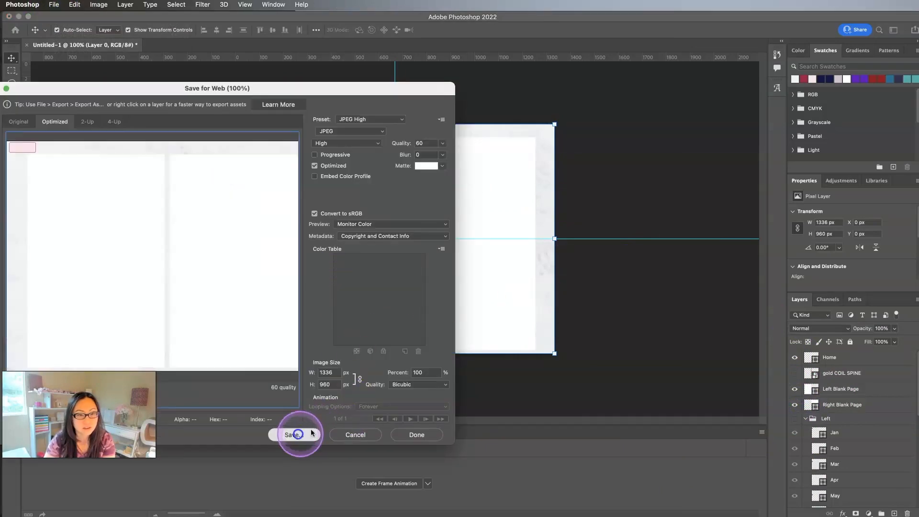
{"action": "left_click", "coordinate": [294, 435]}
{"action": "left_click_drag", "start_coordinate": [266, 318], "coordinate": [440, 42]}
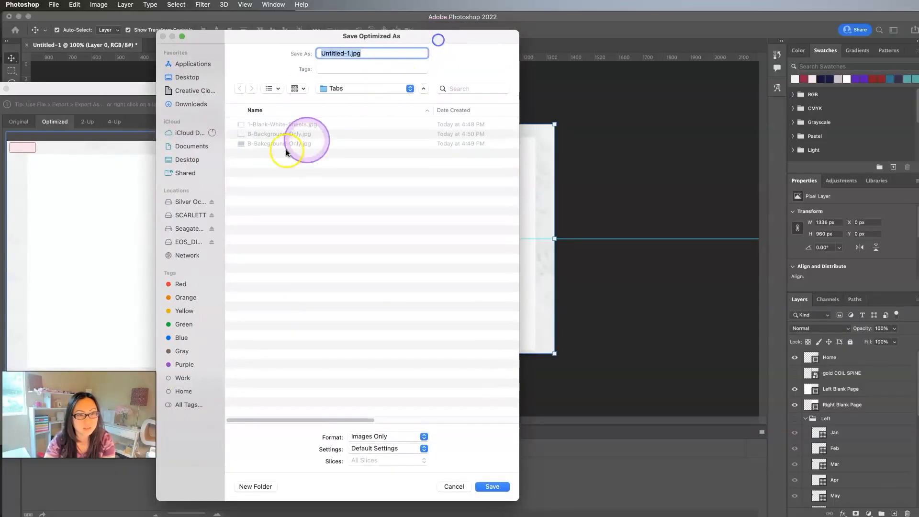
{"action": "left_click", "coordinate": [278, 124]}
{"action": "left_click", "coordinate": [327, 54]}
{"action": "left_click", "coordinate": [297, 56]}
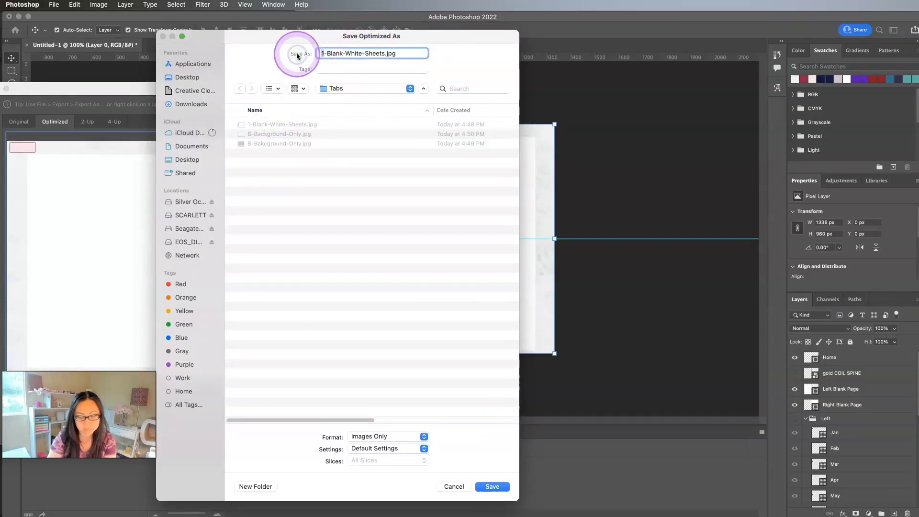
{"action": "type", "text": "A"}
{"action": "left_click", "coordinate": [492, 487]}
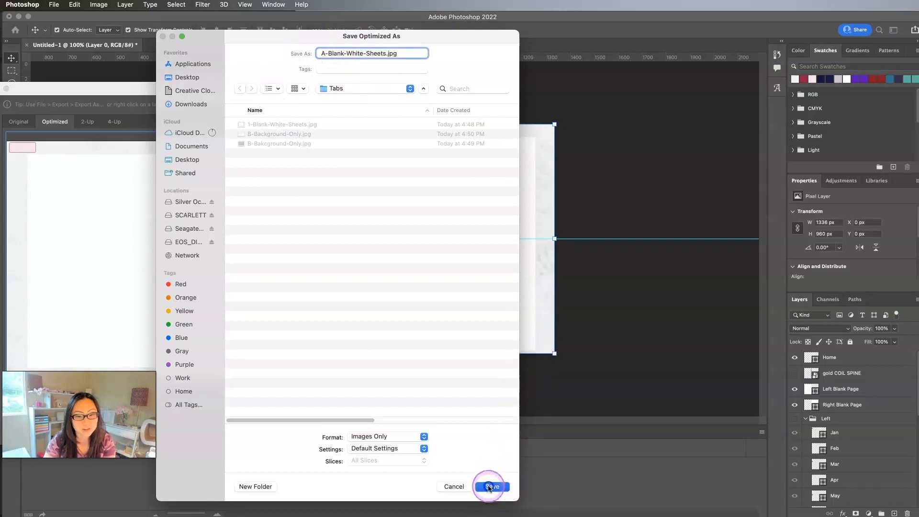
{"action": "left_click", "coordinate": [465, 356]}
{"action": "left_click", "coordinate": [383, 99]}
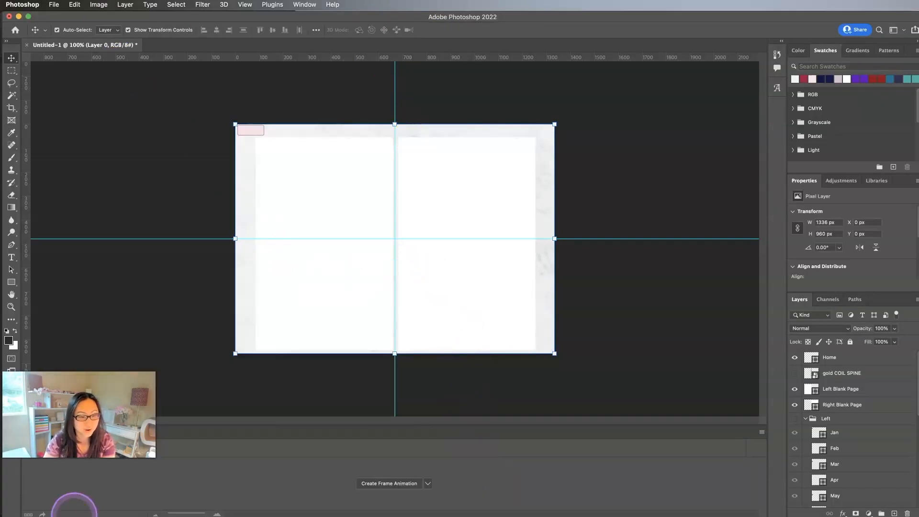
Make the Right group visible so all the month tabs display along the right page's edge
{"action": "scroll", "coordinate": [855, 441], "scroll_direction": "down", "scroll_amount": 6}
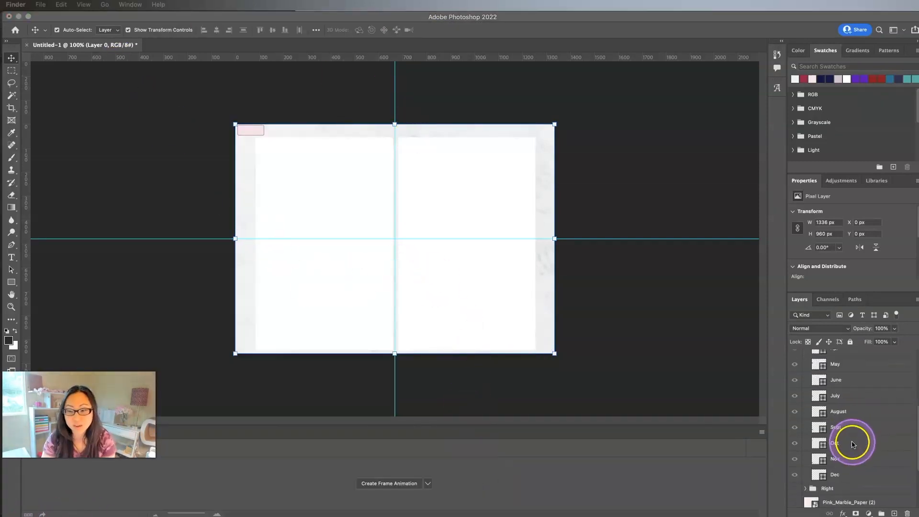
{"action": "left_click", "coordinate": [796, 446]}
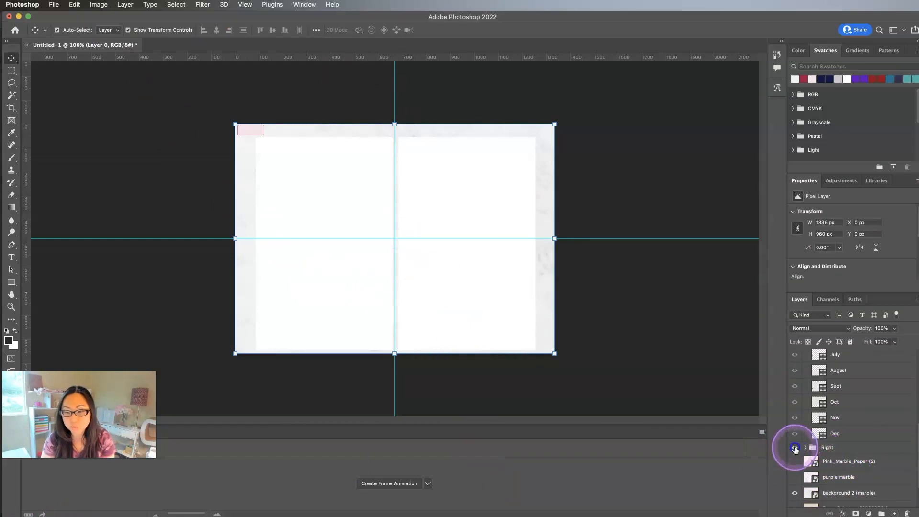
{"action": "left_click", "coordinate": [795, 447]}
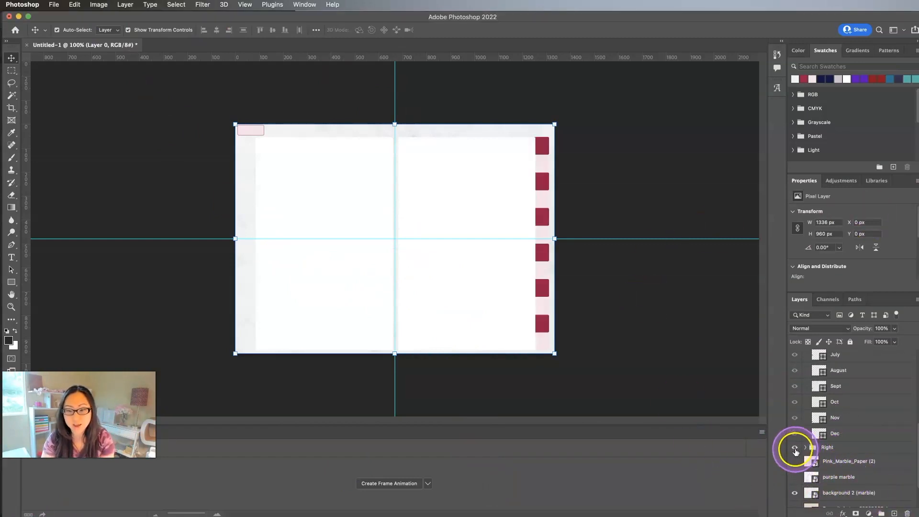
{"action": "scroll", "coordinate": [824, 459], "scroll_direction": "down", "scroll_amount": 2}
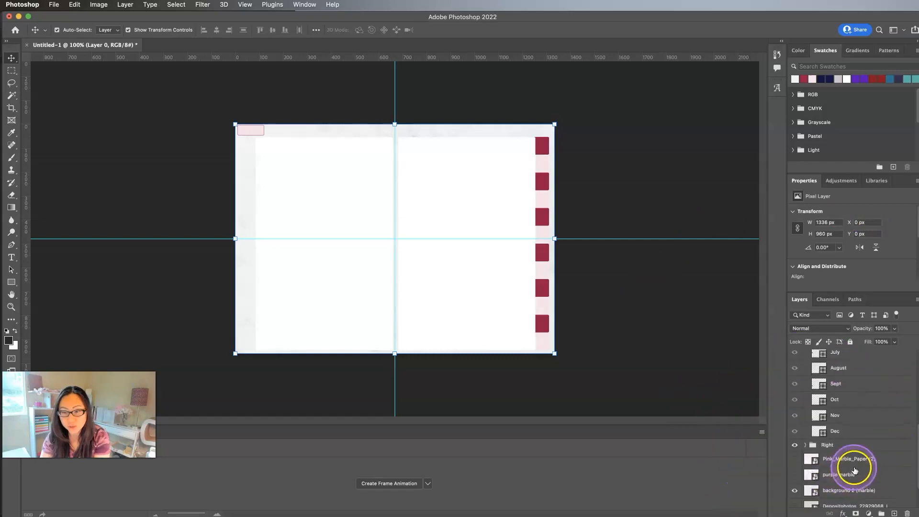
{"action": "scroll", "coordinate": [838, 431], "scroll_direction": "up", "scroll_amount": 2}
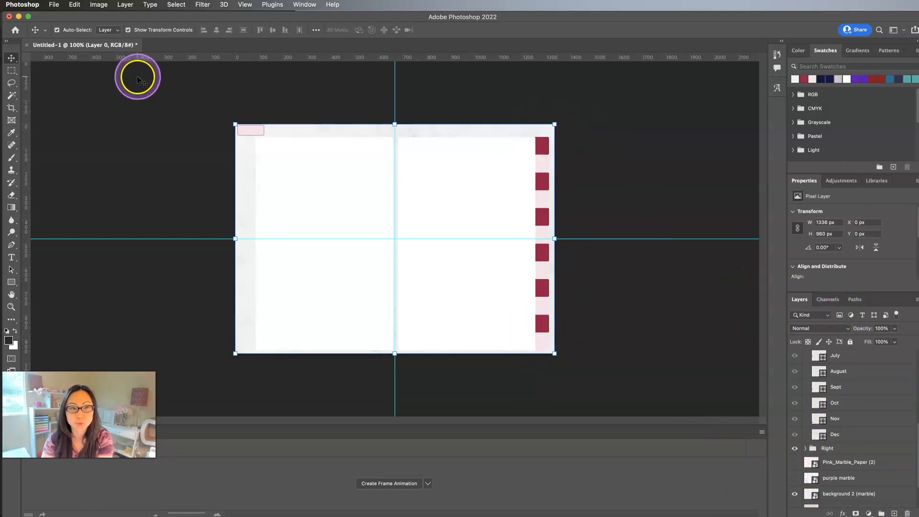
Export the spread with all tabs on the right page for the web as "01 January" in the Tabs folder
{"action": "left_click", "coordinate": [52, 6]}
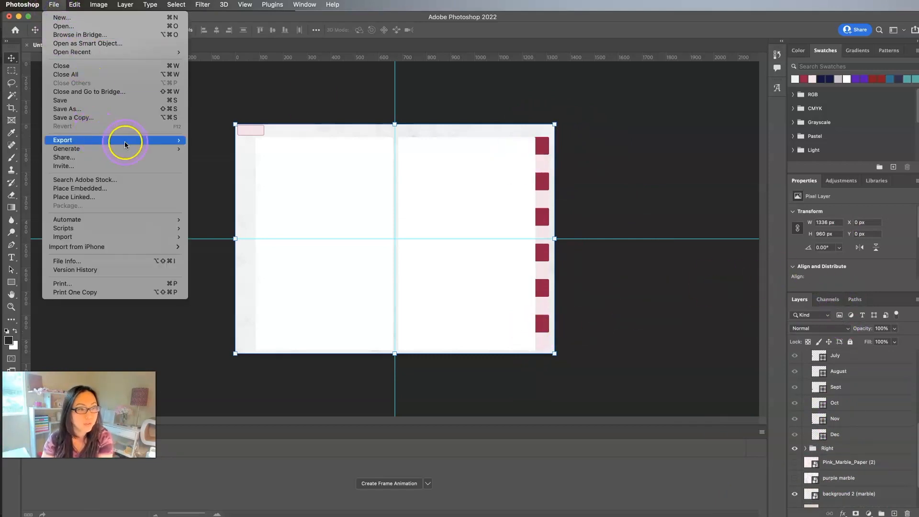
{"action": "mouse_move", "coordinate": [120, 140]}
{"action": "left_click", "coordinate": [209, 177]}
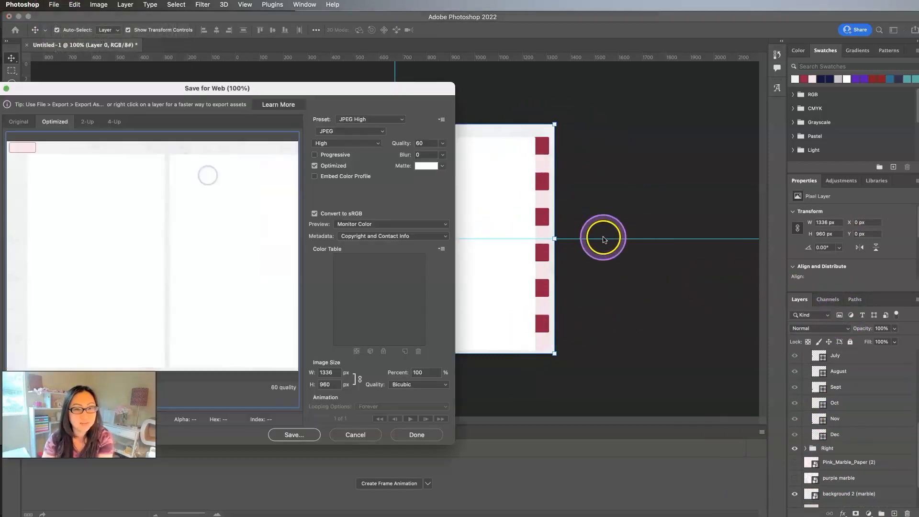
{"action": "left_click", "coordinate": [298, 441]}
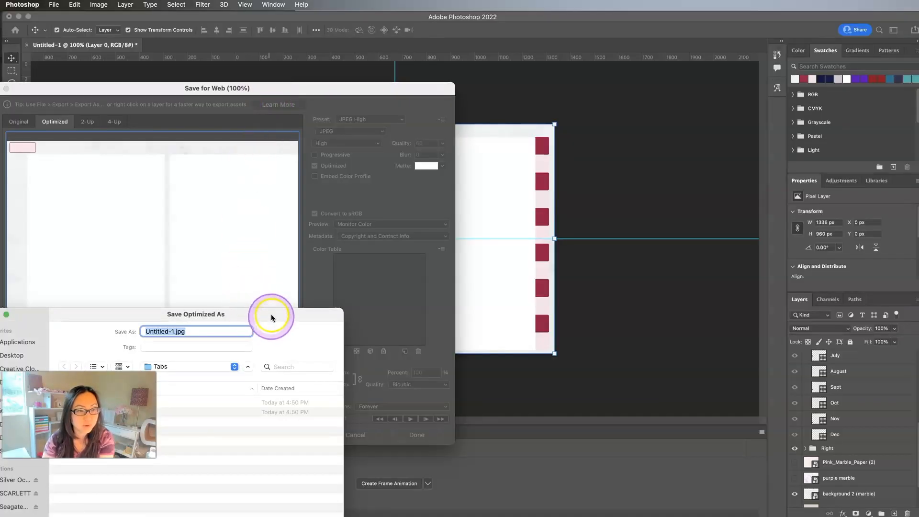
{"action": "left_click_drag", "start_coordinate": [272, 317], "coordinate": [422, 69]}
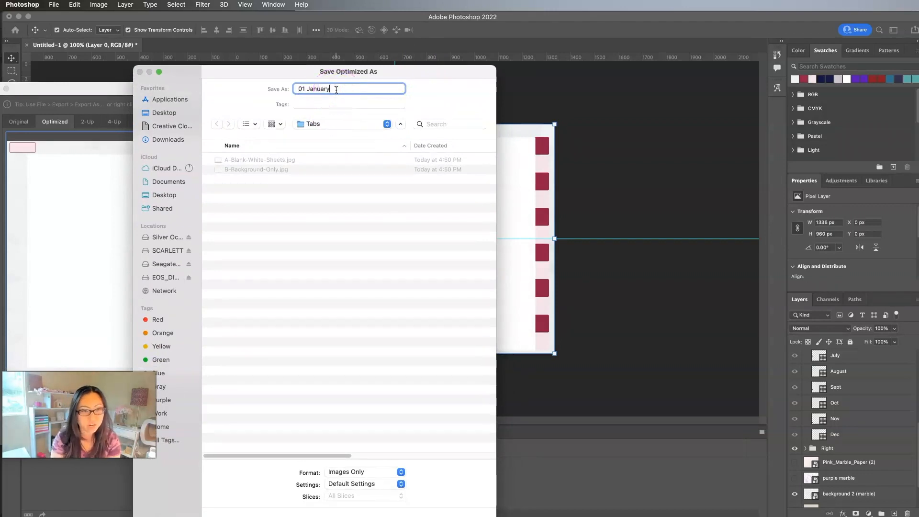
{"action": "key", "text": "Return"}
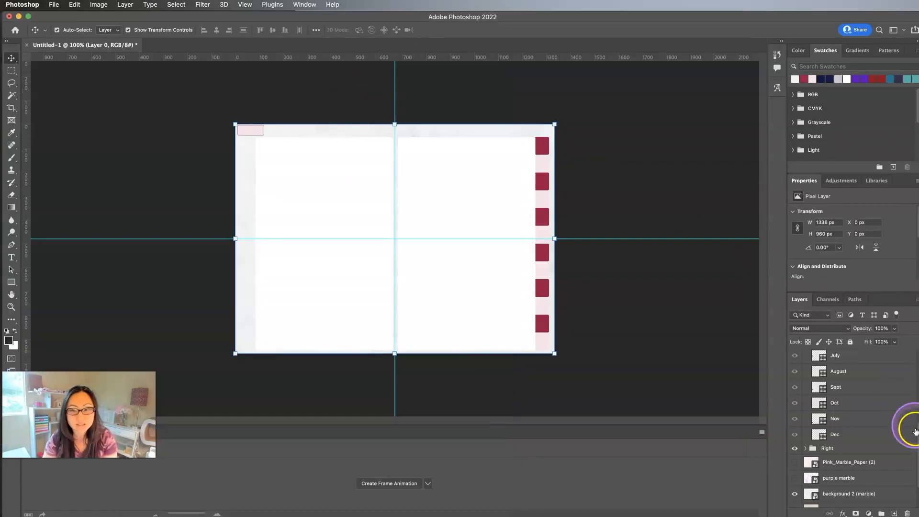
Show the Left group and hide its Feb through Dec tabs, leaving only the Jan tab on the left page
{"action": "scroll", "coordinate": [850, 443], "scroll_direction": "up", "scroll_amount": 5}
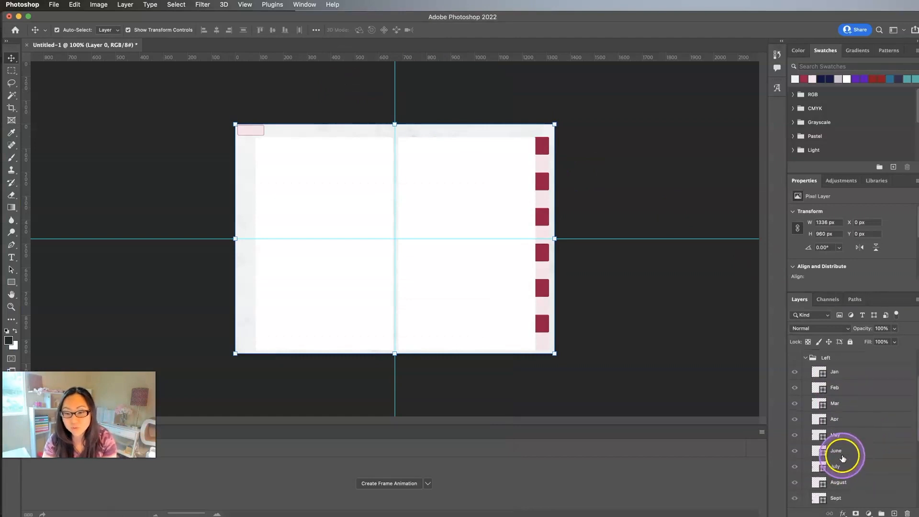
{"action": "left_click", "coordinate": [796, 373]}
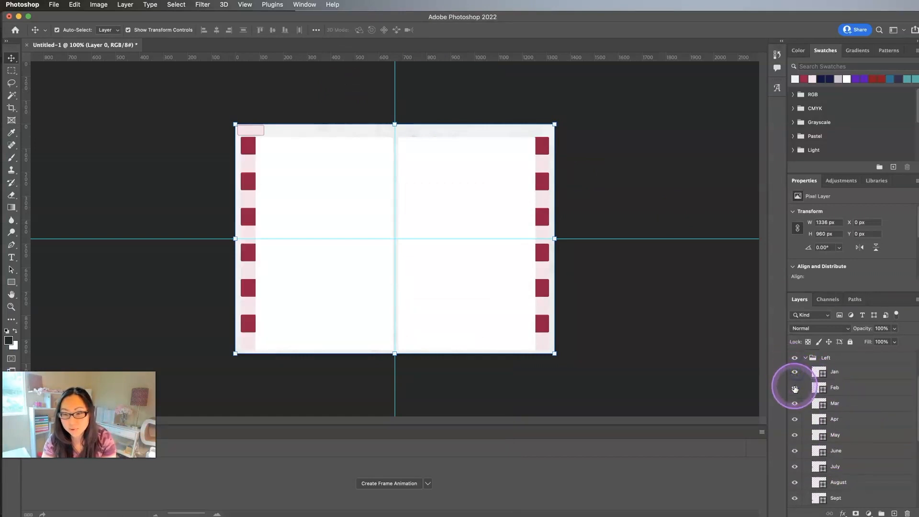
{"action": "left_click", "coordinate": [795, 421]}
{"action": "left_click", "coordinate": [796, 452]}
{"action": "left_click", "coordinate": [796, 467]}
{"action": "left_click", "coordinate": [795, 483]}
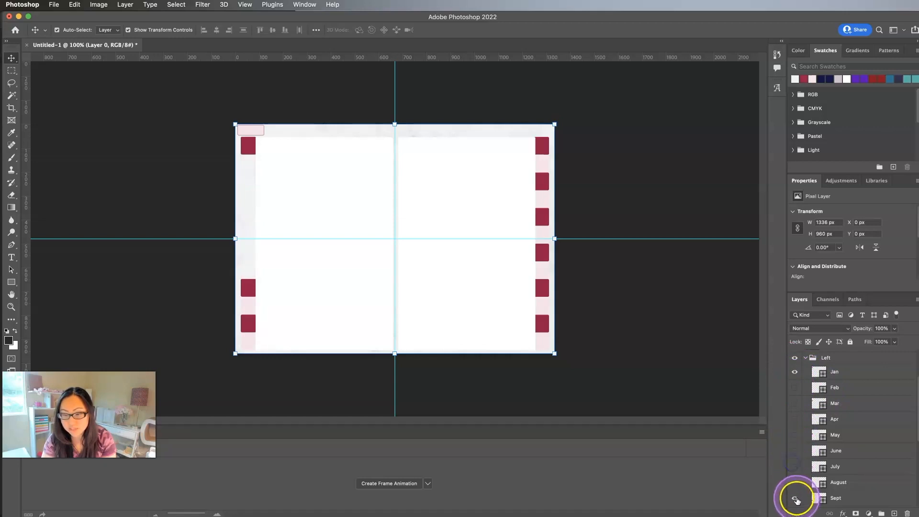
{"action": "left_click", "coordinate": [795, 499]}
{"action": "scroll", "coordinate": [796, 478], "scroll_direction": "down", "scroll_amount": 3}
{"action": "left_click", "coordinate": [795, 442]}
{"action": "left_click", "coordinate": [795, 458]}
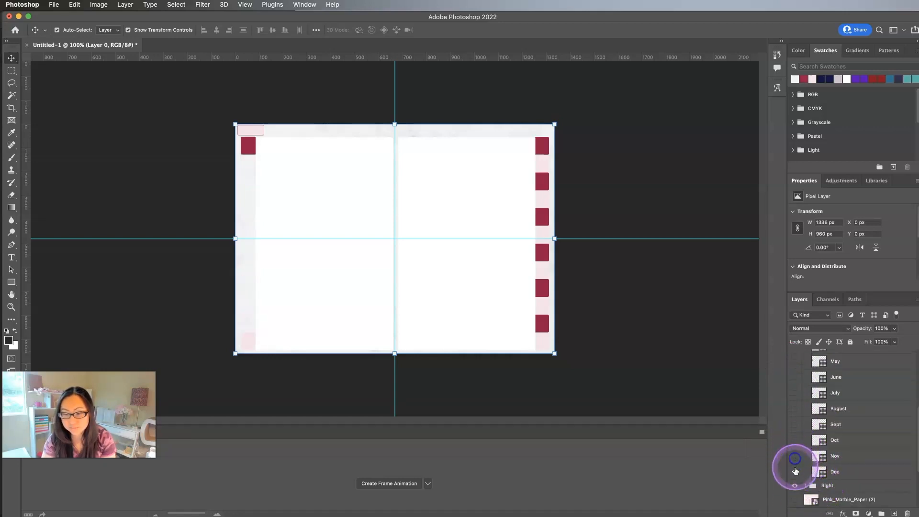
{"action": "scroll", "coordinate": [800, 474], "scroll_direction": "down", "scroll_amount": 3}
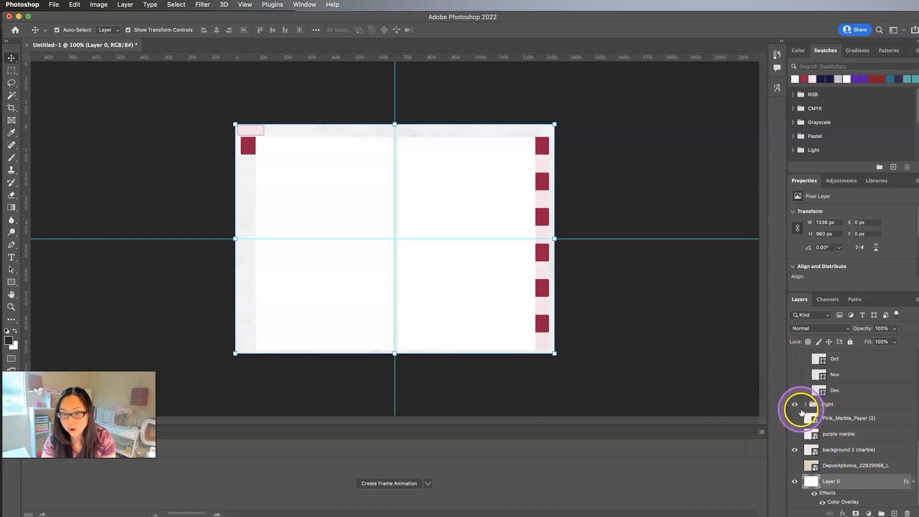
Expand the Right group and hide its Jan Right tab
{"action": "left_click", "coordinate": [807, 405]}
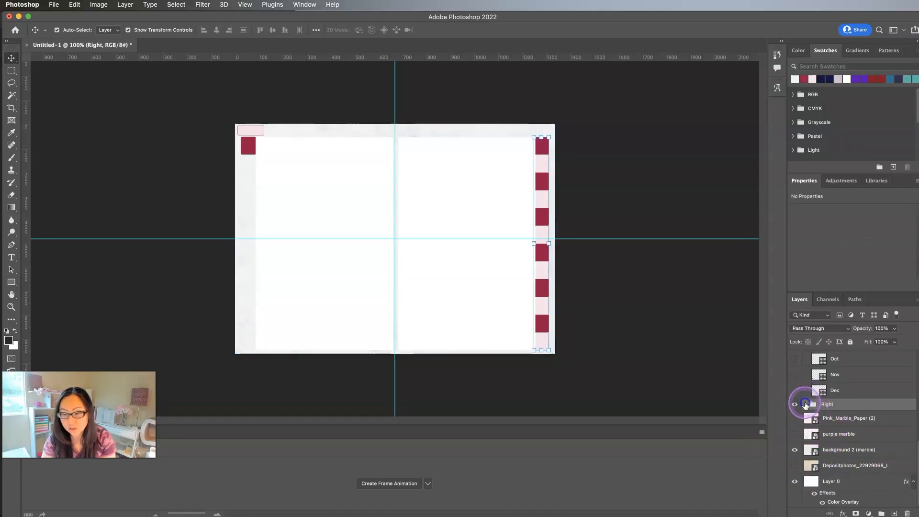
{"action": "left_click", "coordinate": [806, 405]}
{"action": "left_click", "coordinate": [794, 419]}
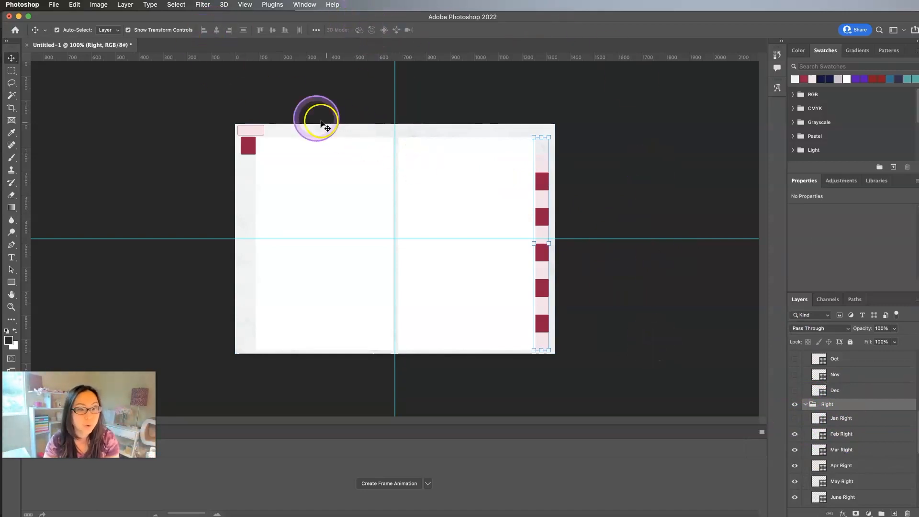
Export the spread with the January tab on the left page for the web as "02 February" in the Tabs folder
{"action": "left_click", "coordinate": [55, 4]}
{"action": "mouse_move", "coordinate": [78, 139]}
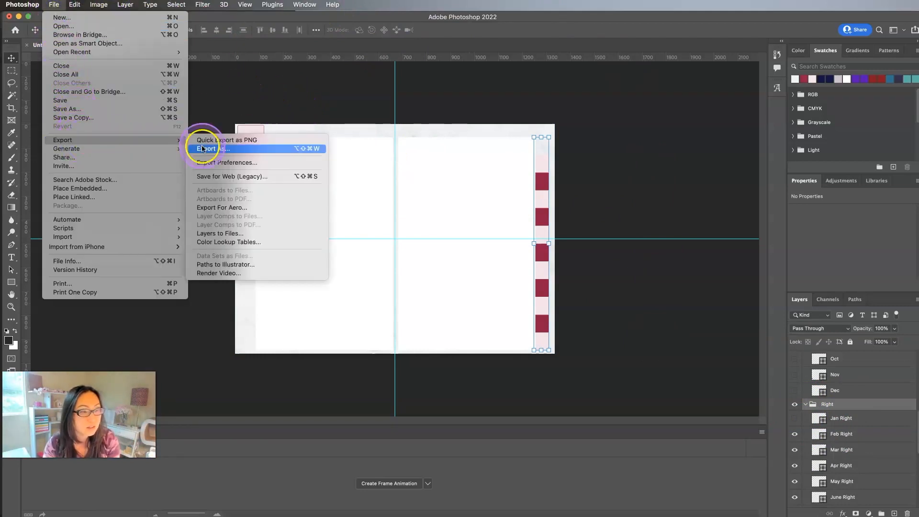
{"action": "left_click", "coordinate": [239, 177]}
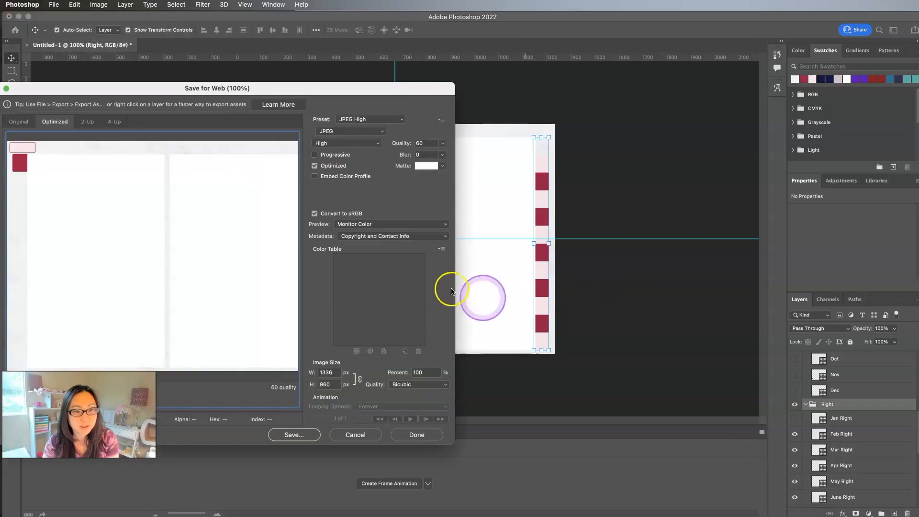
{"action": "left_click", "coordinate": [301, 435]}
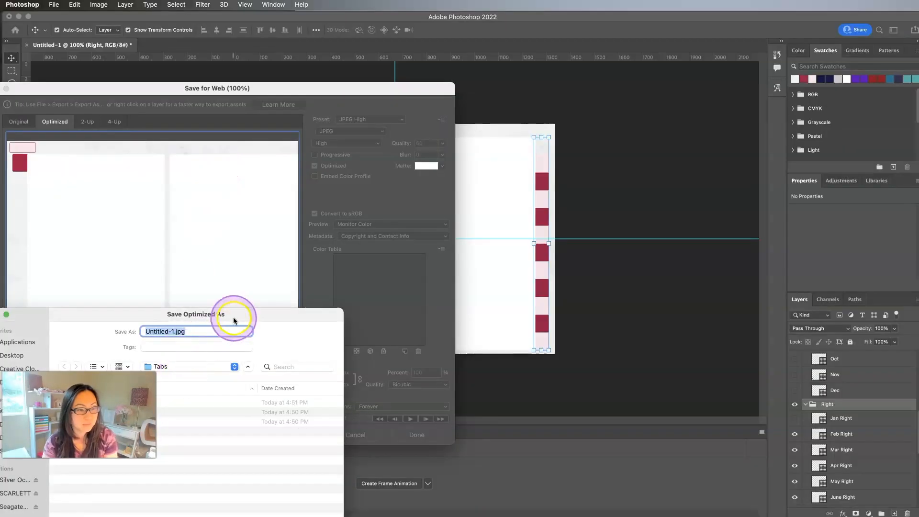
{"action": "left_click_drag", "start_coordinate": [233, 317], "coordinate": [441, 32]}
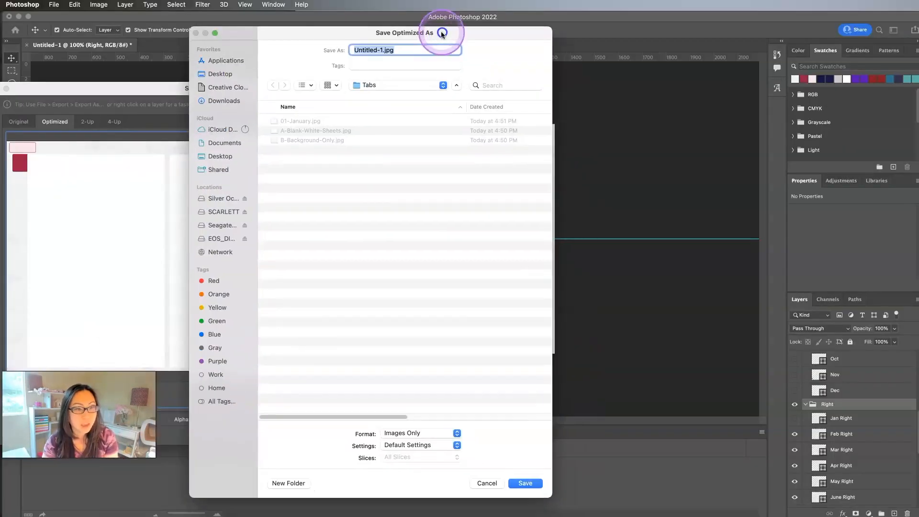
{"action": "type", "text": "02 February"}
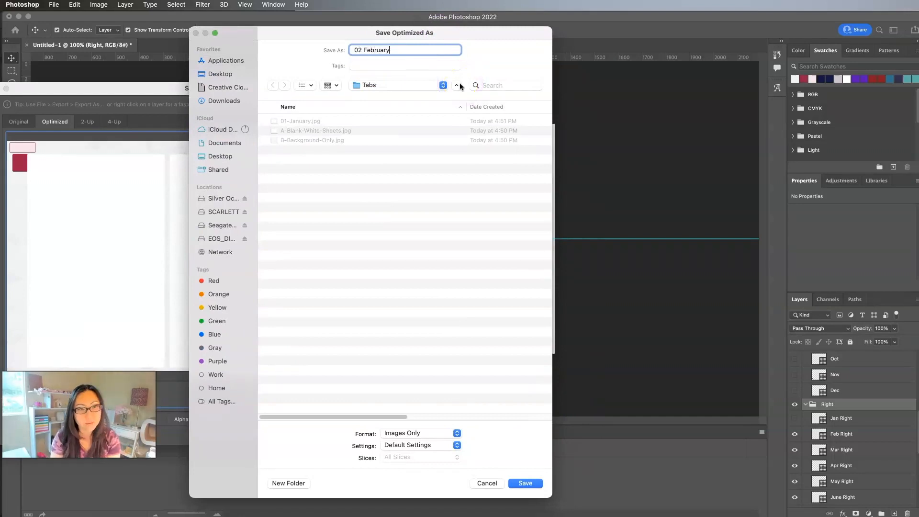
{"action": "key", "text": "Return"}
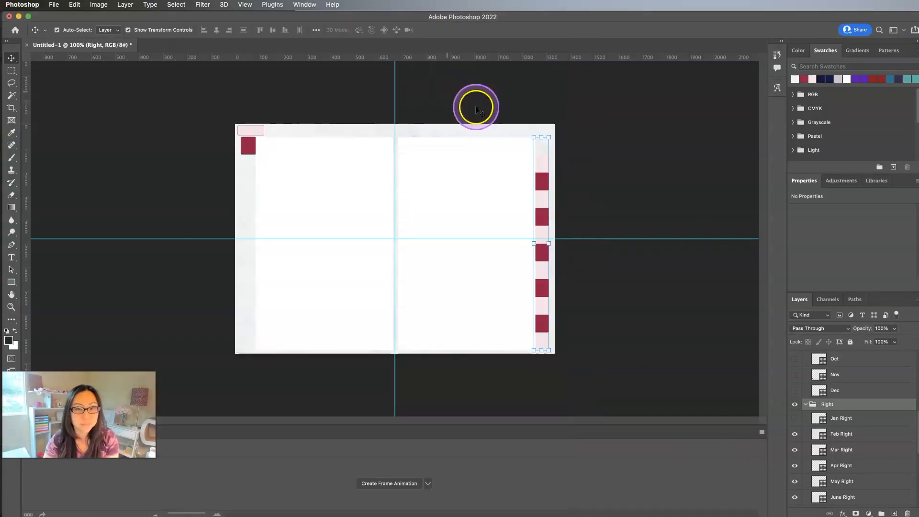
Show the left Feb tab in place of Feb Right and export the spread for the web as "03 March" in the Tabs folder
{"action": "scroll", "coordinate": [798, 436], "scroll_direction": "up", "scroll_amount": 5}
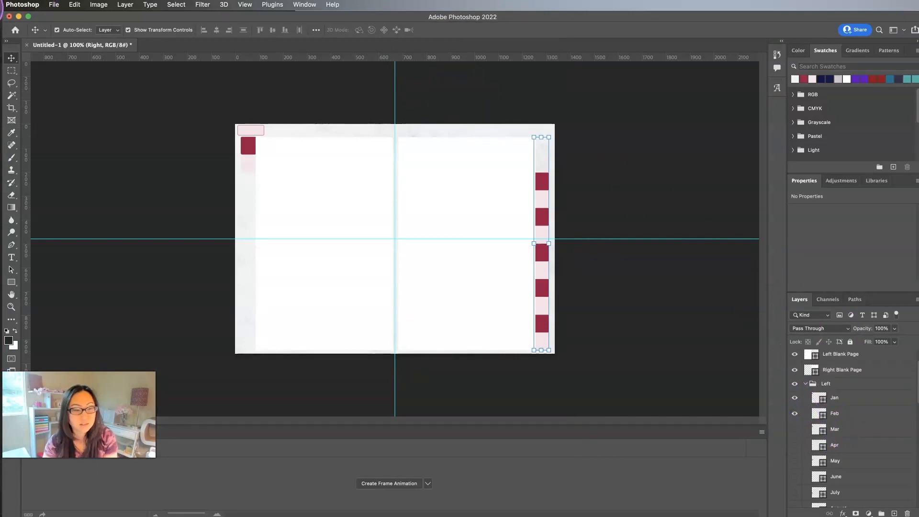
{"action": "left_click", "coordinate": [50, 4]}
{"action": "mouse_move", "coordinate": [89, 140]}
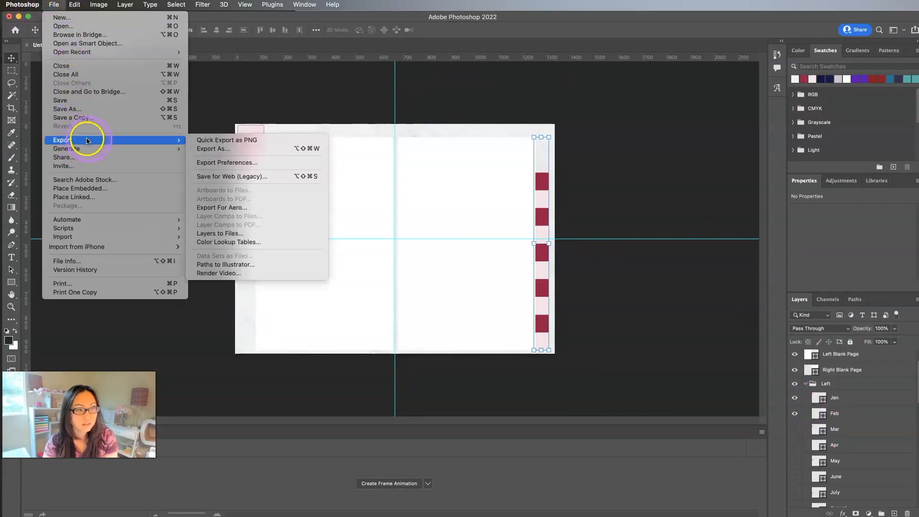
{"action": "left_click", "coordinate": [229, 176]}
{"action": "left_click", "coordinate": [293, 435]}
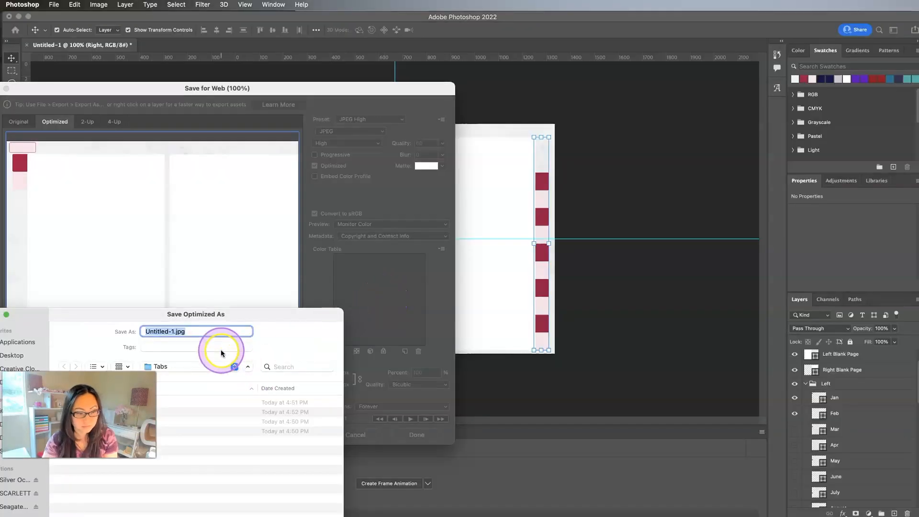
{"action": "type", "text": "03 March"}
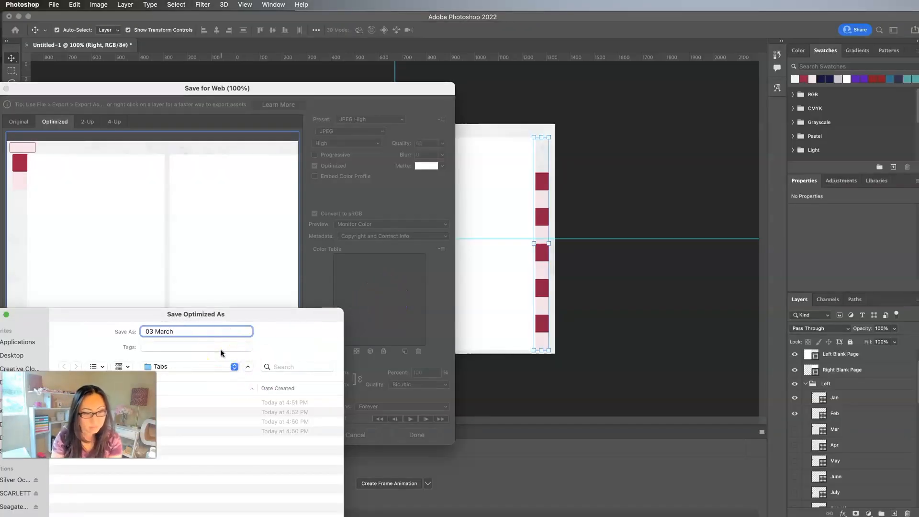
{"action": "key", "text": "Return"}
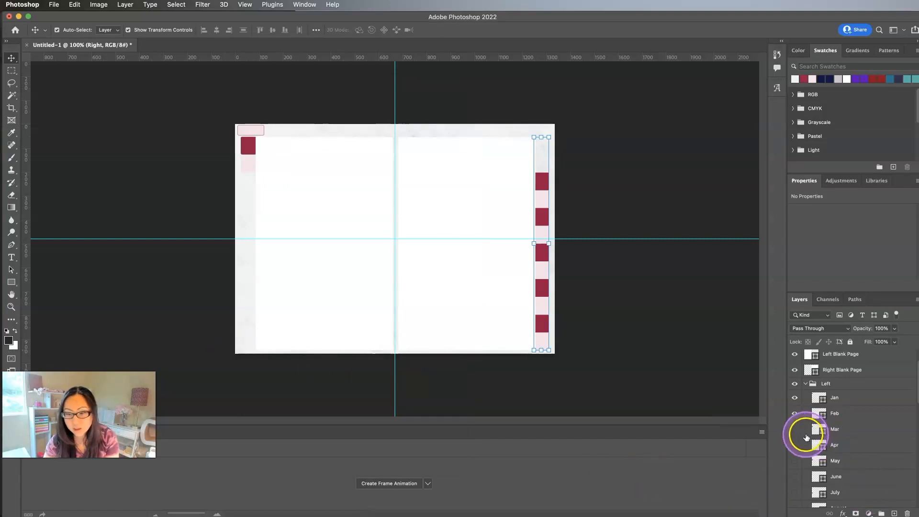
Show the left Mar tab in place of Mar Right and export the spread for the web as "04 April" in the Tabs folder
{"action": "left_click", "coordinate": [796, 430]}
{"action": "scroll", "coordinate": [800, 441], "scroll_direction": "down", "scroll_amount": 5}
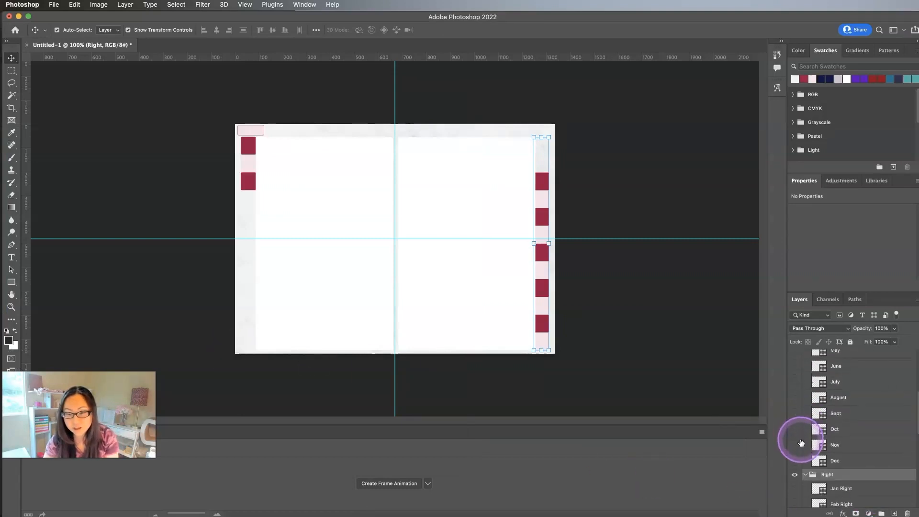
{"action": "left_click", "coordinate": [795, 476]}
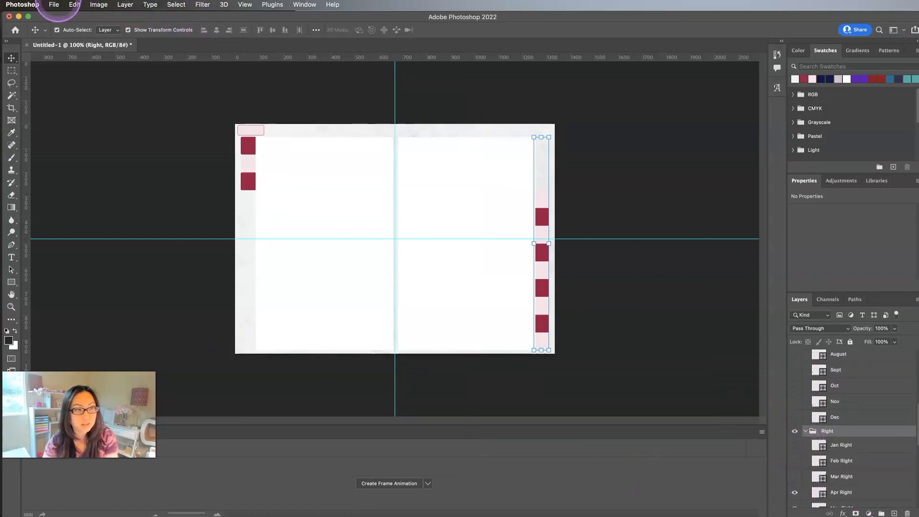
{"action": "left_click", "coordinate": [54, 5]}
{"action": "mouse_move", "coordinate": [182, 141]}
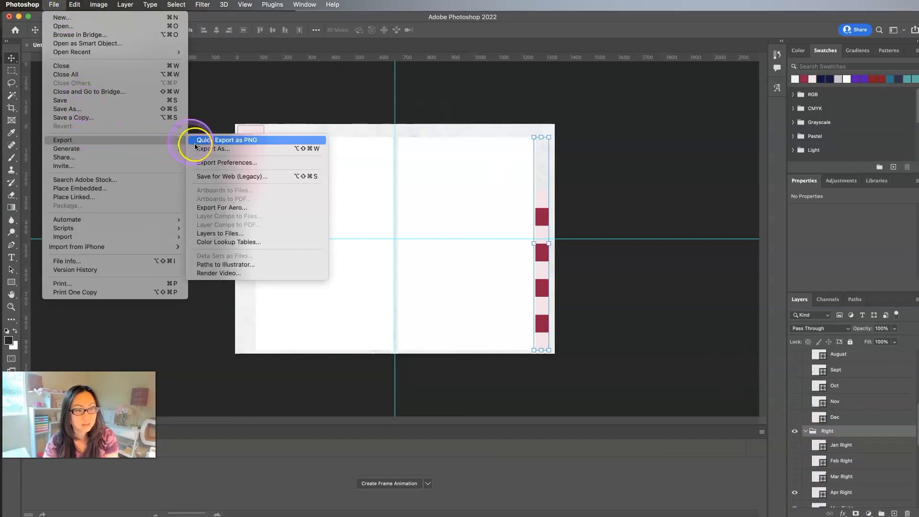
{"action": "left_click", "coordinate": [225, 174]}
{"action": "left_click", "coordinate": [300, 436]}
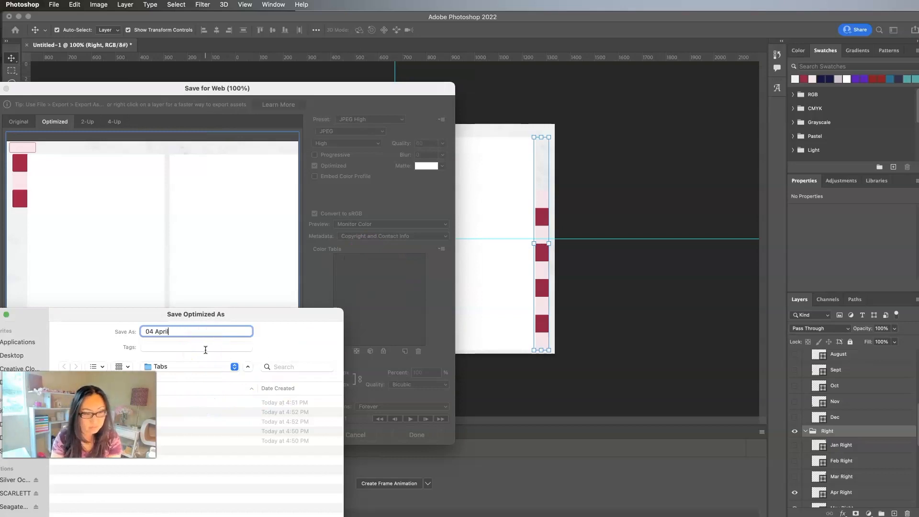
{"action": "key", "text": "Return"}
Hide Apr Right, show the left Apr tab, and export the spread for the web as "05 May" in the Tabs folder
{"action": "left_click", "coordinate": [796, 493]}
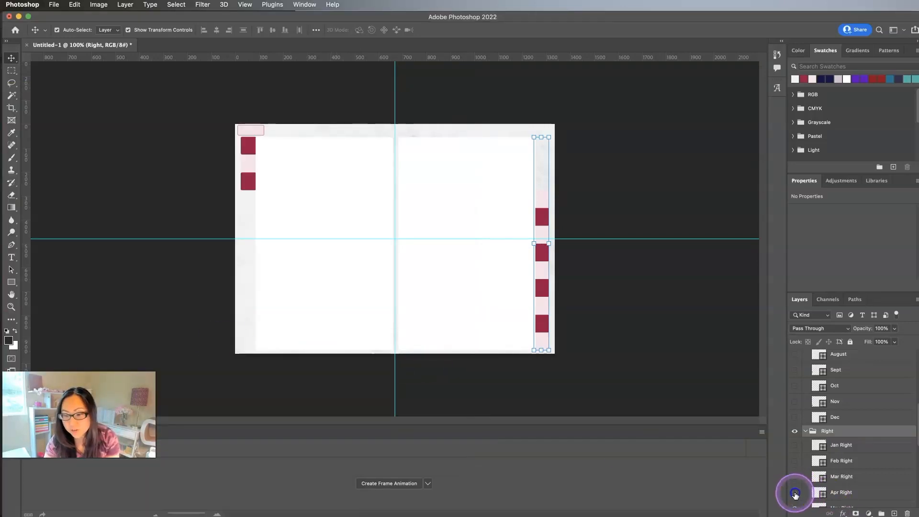
{"action": "scroll", "coordinate": [804, 460], "scroll_direction": "up", "scroll_amount": 8}
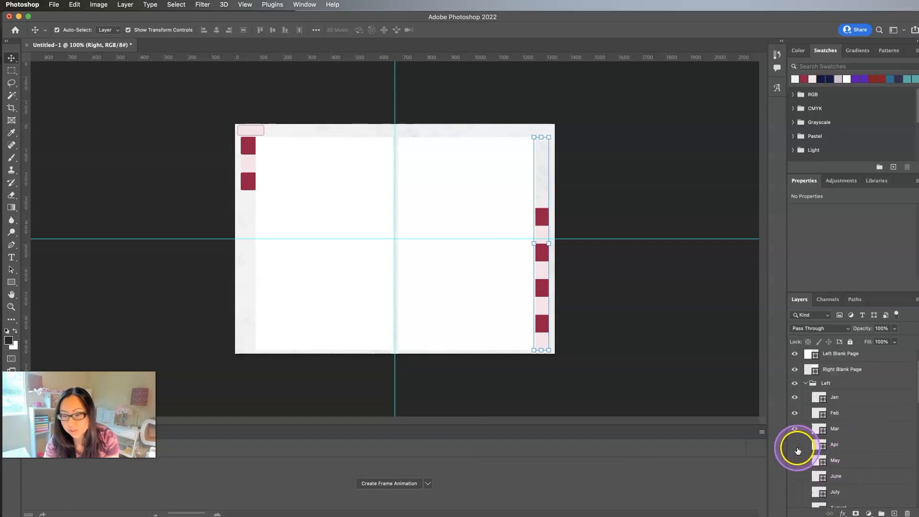
{"action": "left_click", "coordinate": [795, 445]}
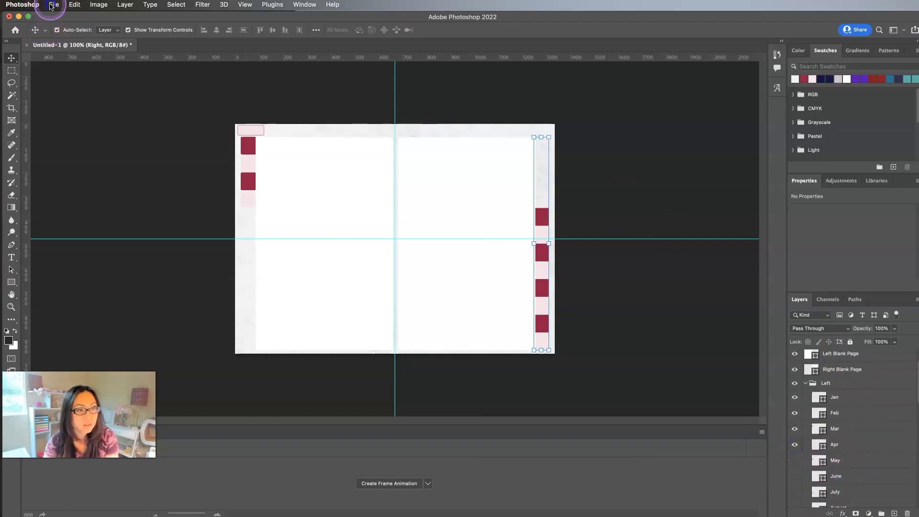
{"action": "left_click", "coordinate": [52, 5]}
{"action": "mouse_move", "coordinate": [113, 136]}
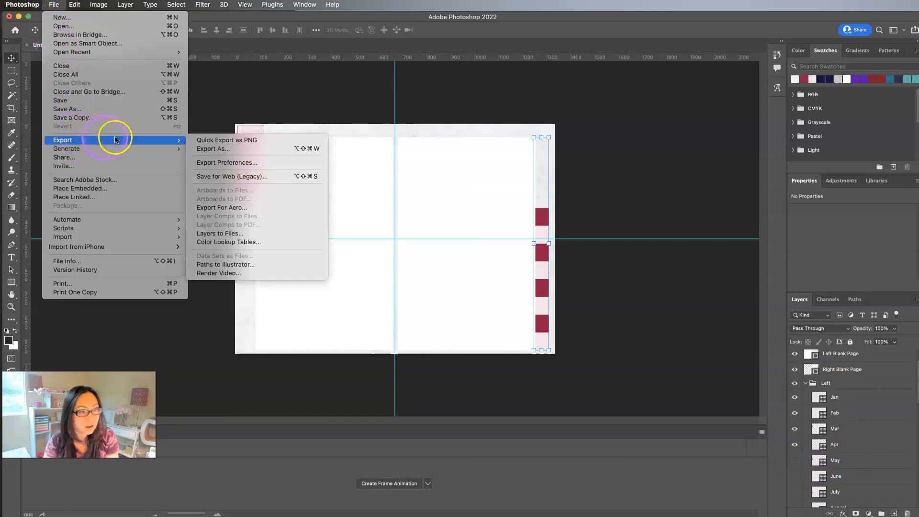
{"action": "left_click", "coordinate": [223, 174]}
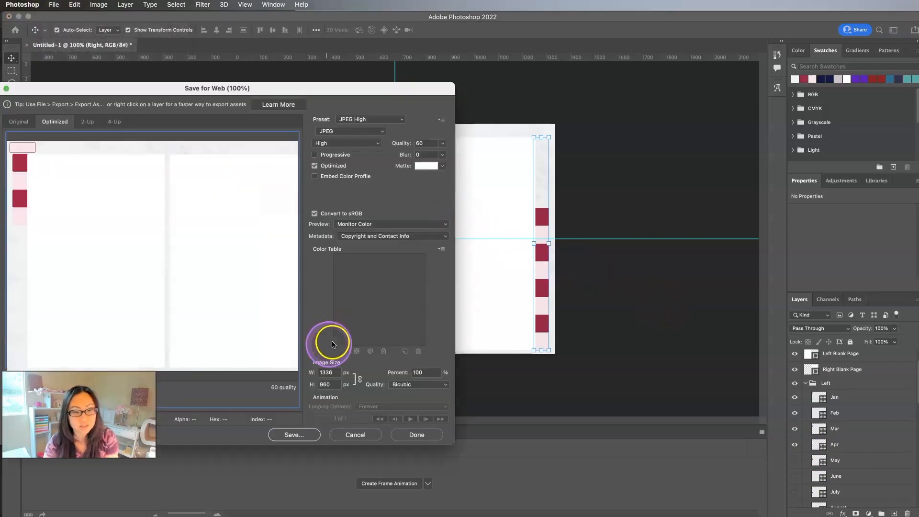
{"action": "left_click", "coordinate": [307, 439]}
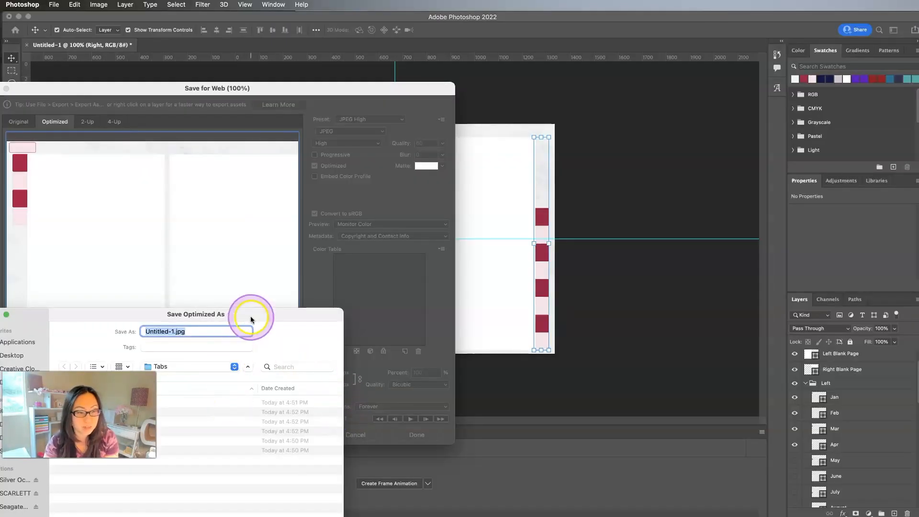
{"action": "left_click_drag", "start_coordinate": [251, 320], "coordinate": [434, 151]}
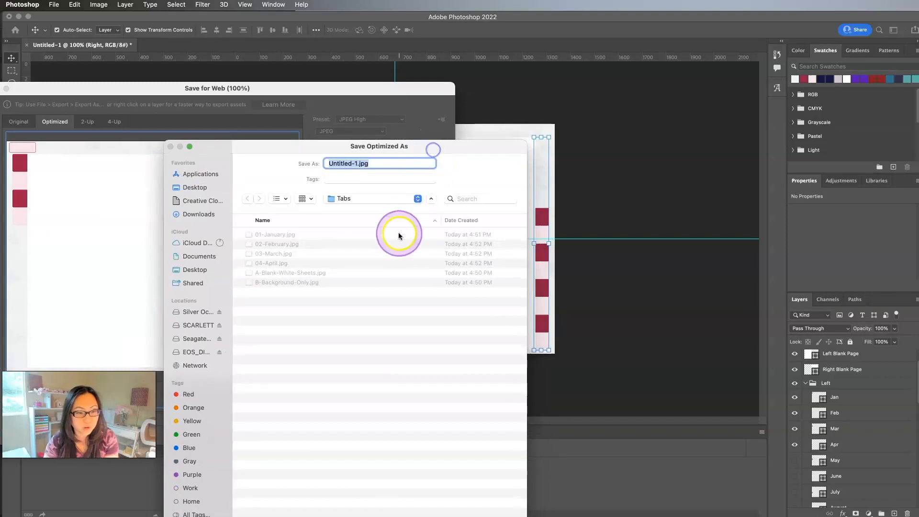
{"action": "type", "text": "05 May"}
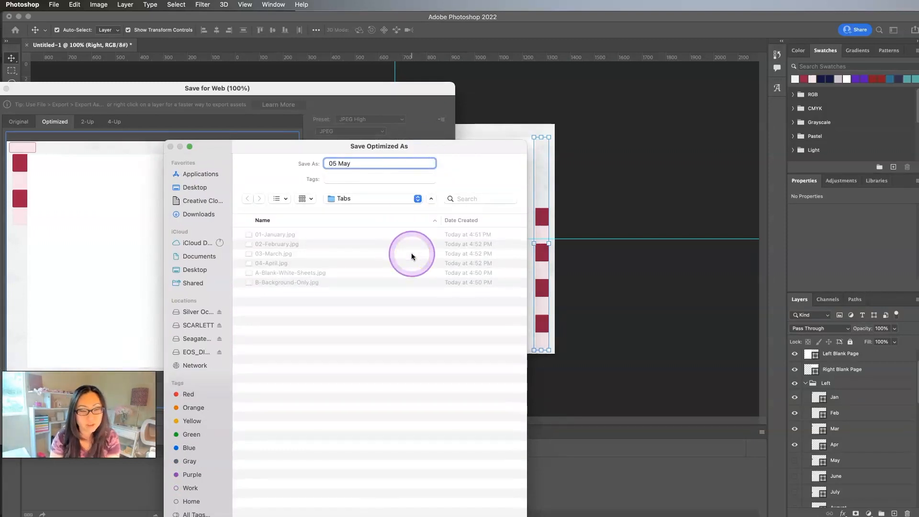
{"action": "key", "text": "Return"}
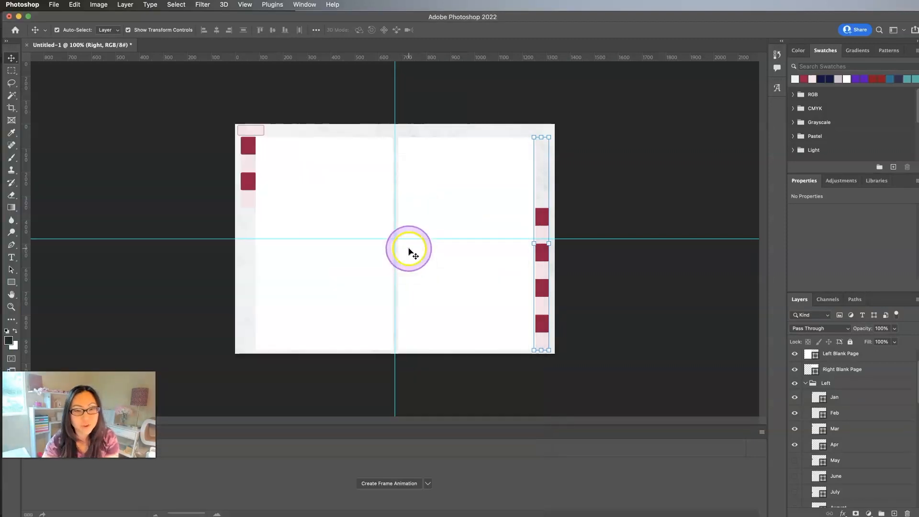
Show the left May tab in place of May Right and export the spread for the web as "06 June" in the Tabs folder
{"action": "left_click", "coordinate": [795, 460]}
{"action": "scroll", "coordinate": [805, 472], "scroll_direction": "down", "scroll_amount": 5}
{"action": "scroll", "coordinate": [807, 476], "scroll_direction": "down", "scroll_amount": 3}
{"action": "left_click", "coordinate": [796, 485]}
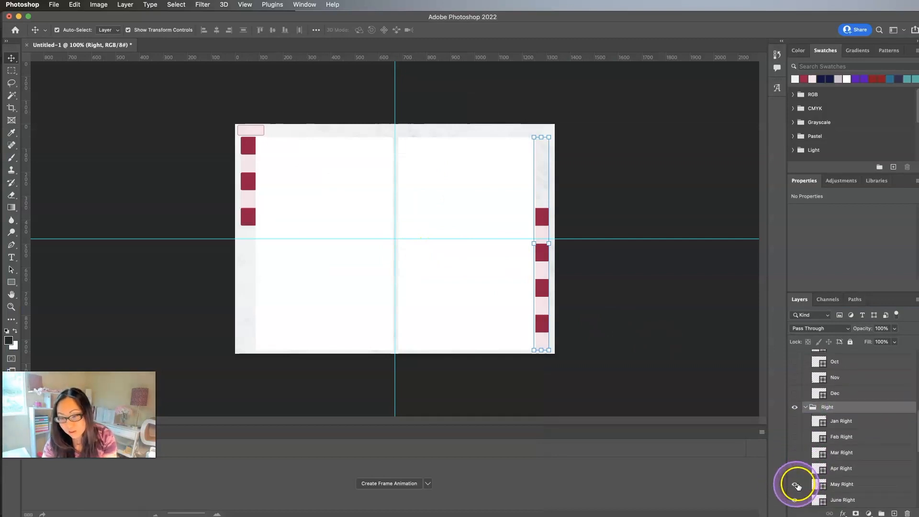
{"action": "left_click", "coordinate": [54, 5]}
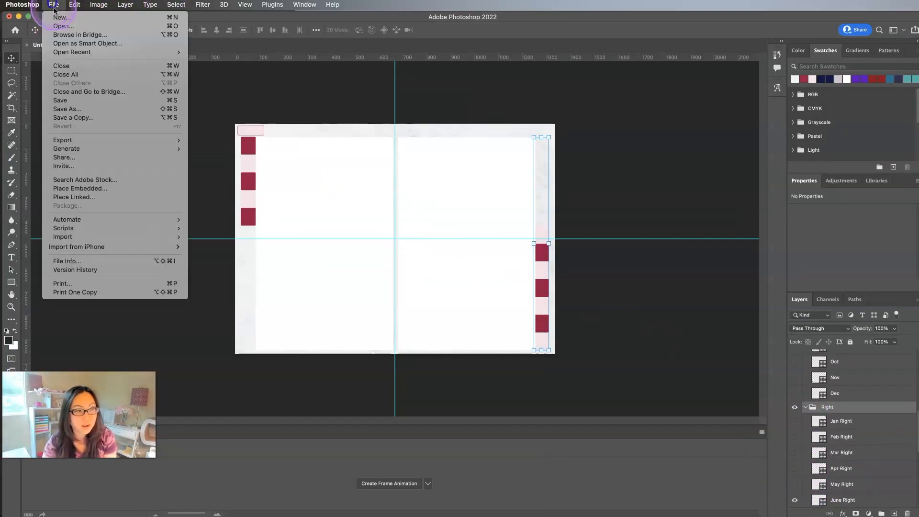
{"action": "mouse_move", "coordinate": [76, 141]}
{"action": "left_click", "coordinate": [314, 176]}
{"action": "left_click", "coordinate": [298, 436]}
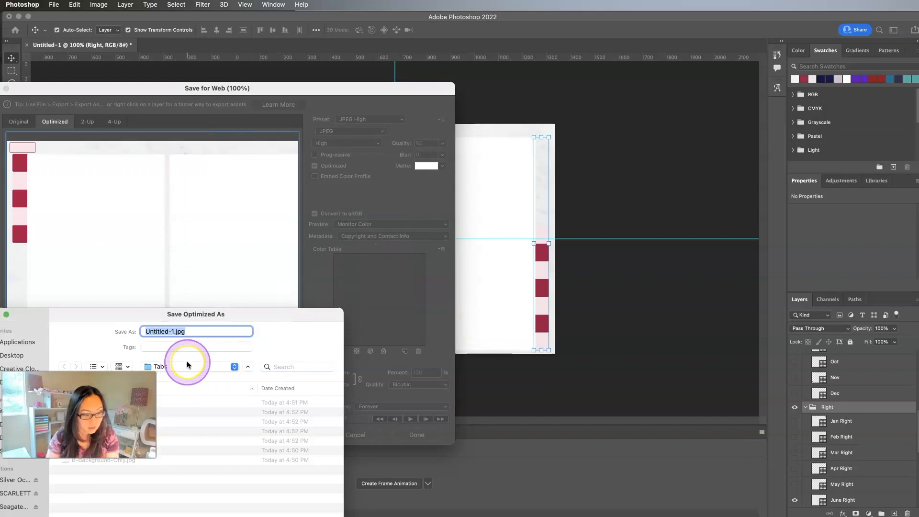
{"action": "type", "text": "06 June"}
{"action": "key", "text": "Return"}
Show the left June tab in place of June Right and export the spread for the web as "07 July" in the Tabs folder
{"action": "scroll", "coordinate": [843, 406], "scroll_direction": "up", "scroll_amount": 5}
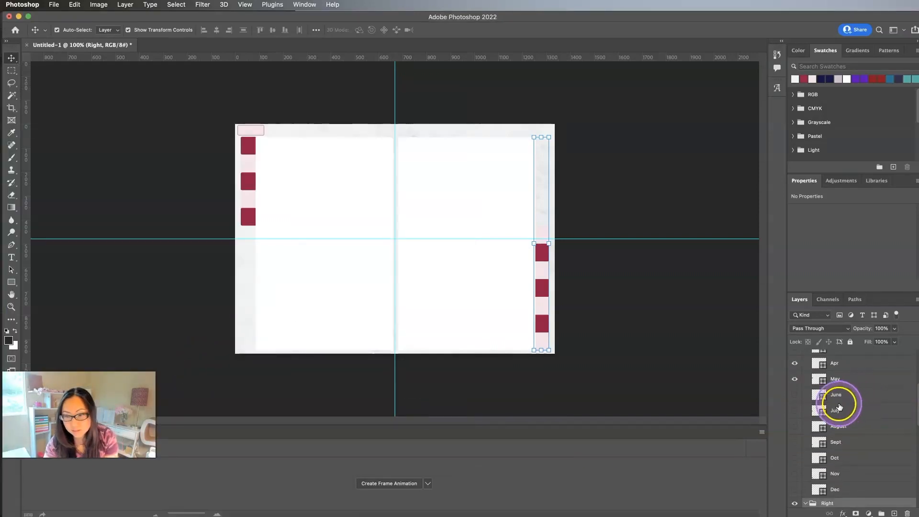
{"action": "scroll", "coordinate": [803, 407], "scroll_direction": "down", "scroll_amount": 5}
{"action": "left_click", "coordinate": [794, 434]}
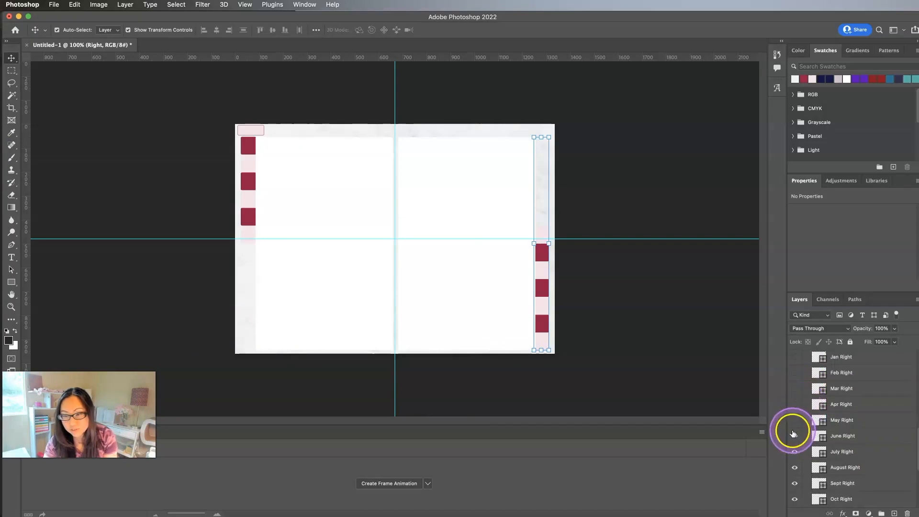
{"action": "left_click", "coordinate": [52, 5]}
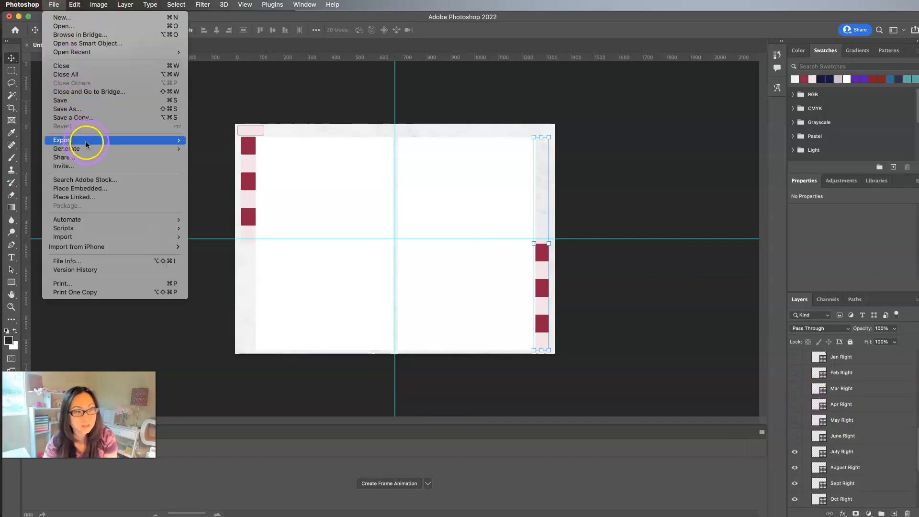
{"action": "mouse_move", "coordinate": [92, 140]}
{"action": "left_click", "coordinate": [214, 177]}
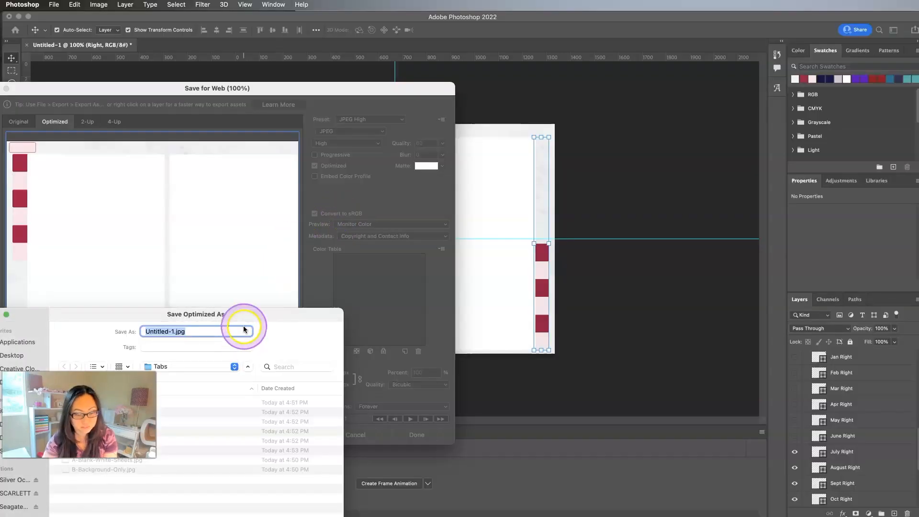
{"action": "type", "text": "07 July"}
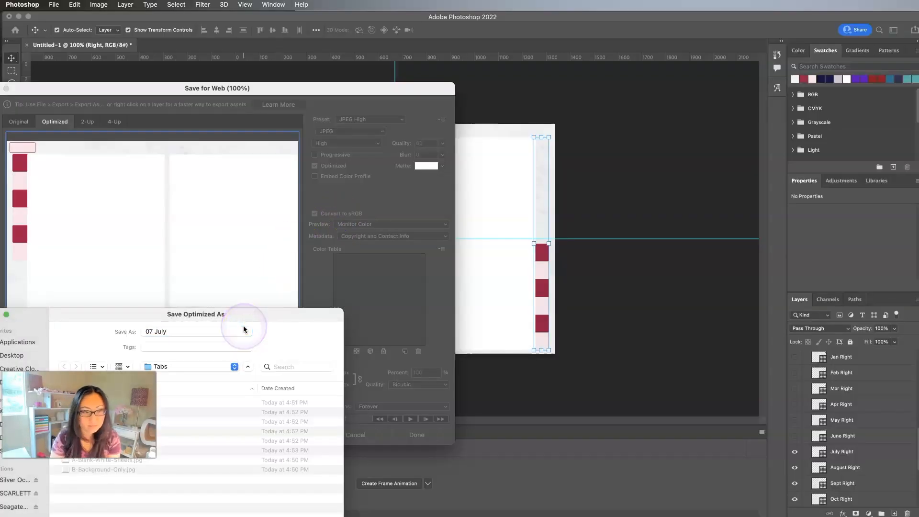
Save the exported JPEG as 07 July, then hide the July Right layer and show the left-side July layer
{"action": "key", "text": "Return"}
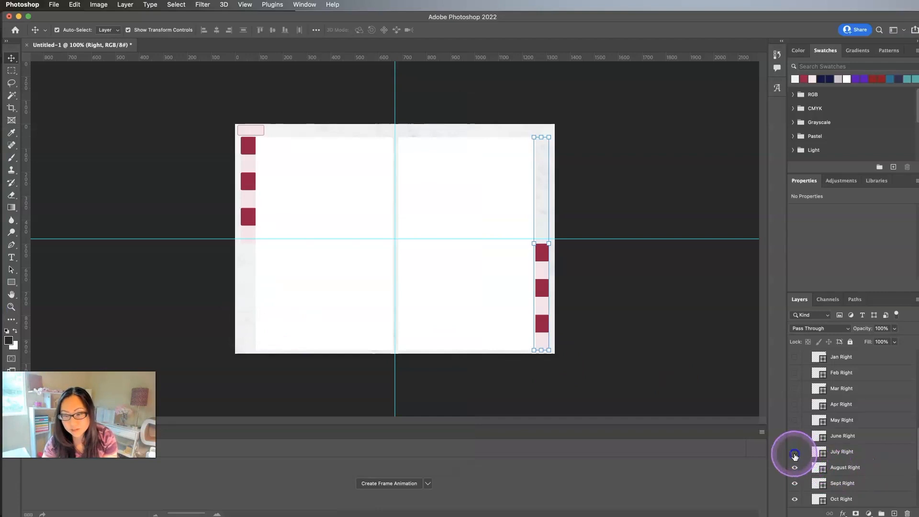
{"action": "left_click", "coordinate": [795, 454]}
{"action": "scroll", "coordinate": [796, 454], "scroll_direction": "up", "scroll_amount": 5}
{"action": "left_click", "coordinate": [795, 367]}
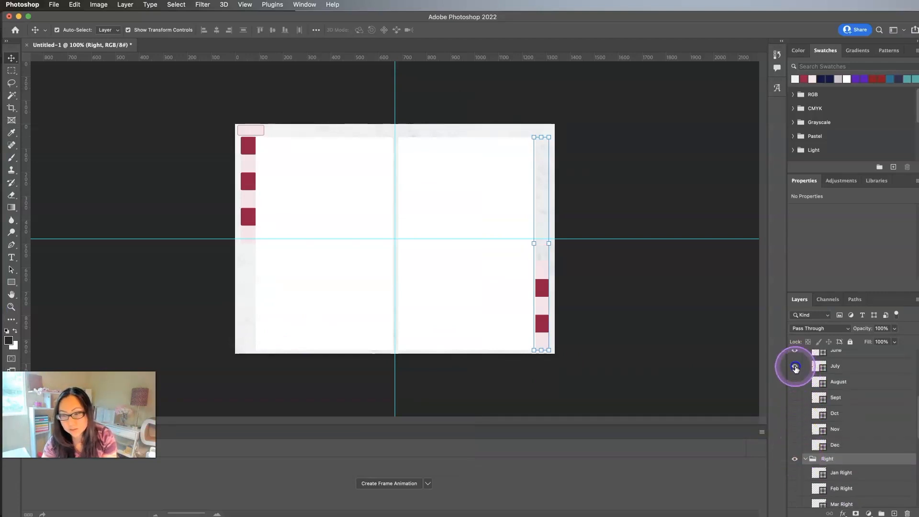
{"action": "scroll", "coordinate": [799, 371], "scroll_direction": "down", "scroll_amount": 5}
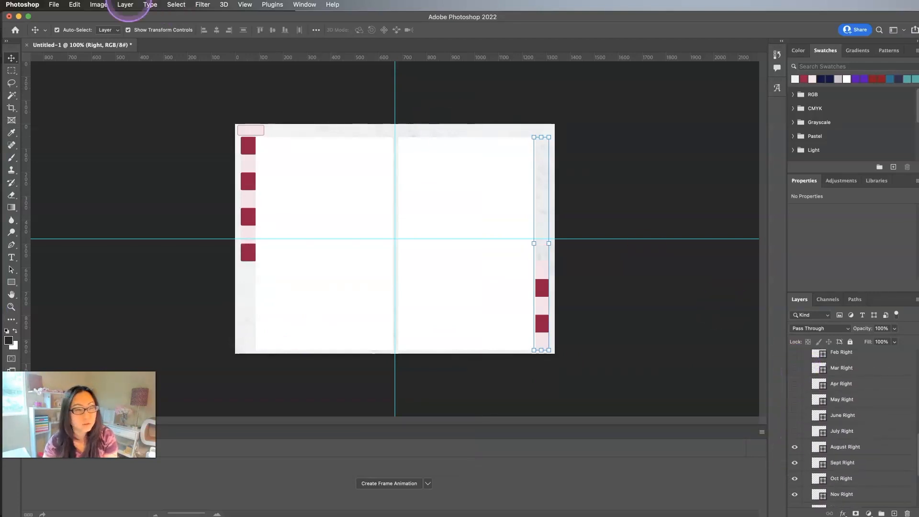
Export the page with Save for Web as 08-August.jpg in the Tabs folder
{"action": "left_click", "coordinate": [55, 5]}
{"action": "mouse_move", "coordinate": [163, 141]}
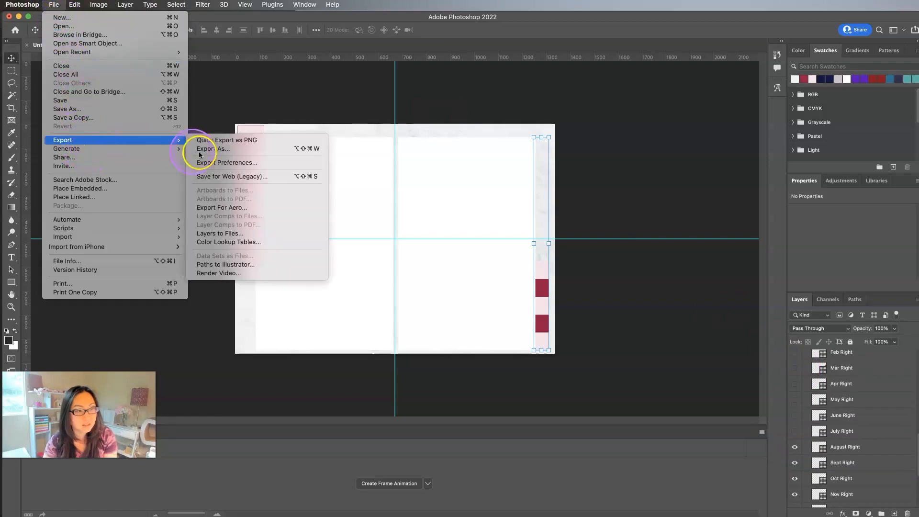
{"action": "left_click", "coordinate": [234, 177]}
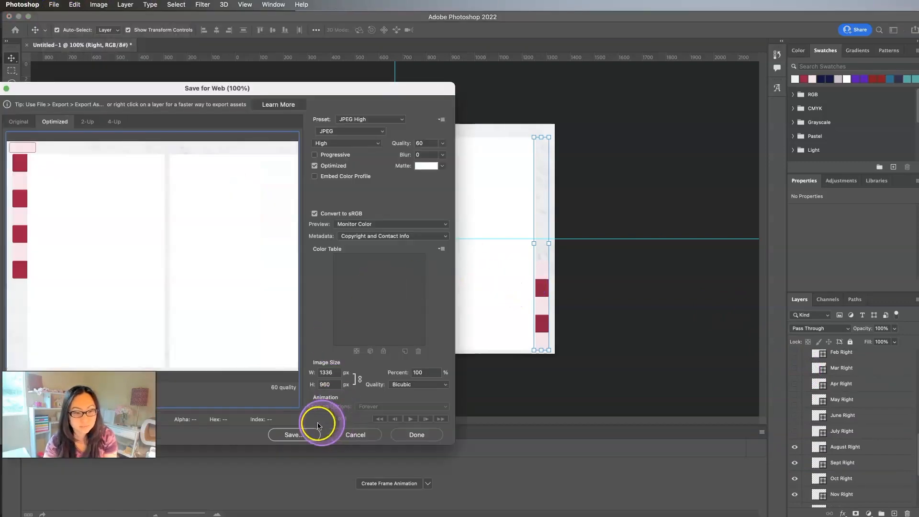
{"action": "left_click", "coordinate": [305, 432]}
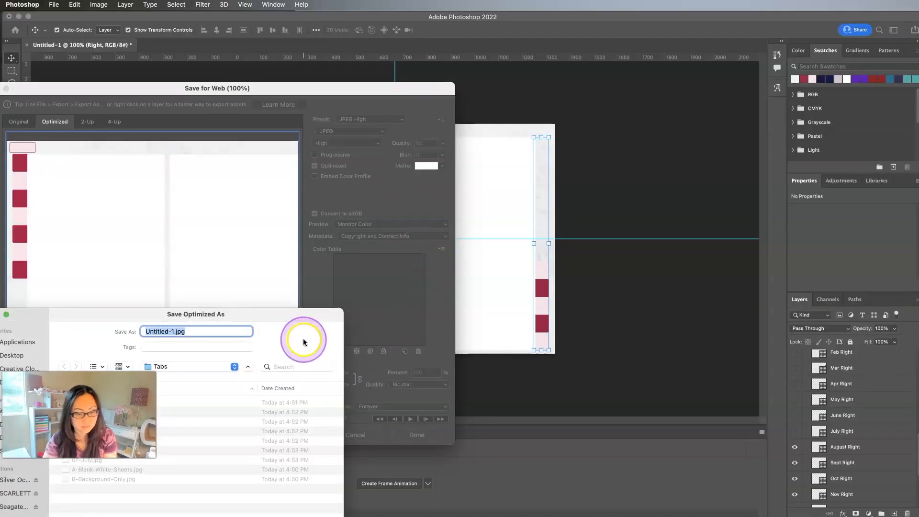
{"action": "key", "text": "Return"}
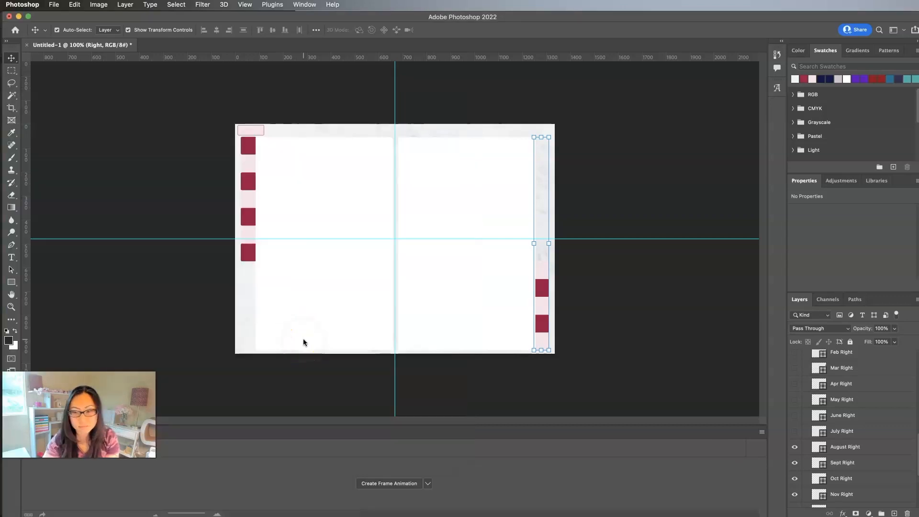
Hide the August Right layer and show the left-side August layer
{"action": "left_click", "coordinate": [795, 446]}
{"action": "scroll", "coordinate": [825, 459], "scroll_direction": "up", "scroll_amount": 5}
{"action": "left_click", "coordinate": [794, 396]}
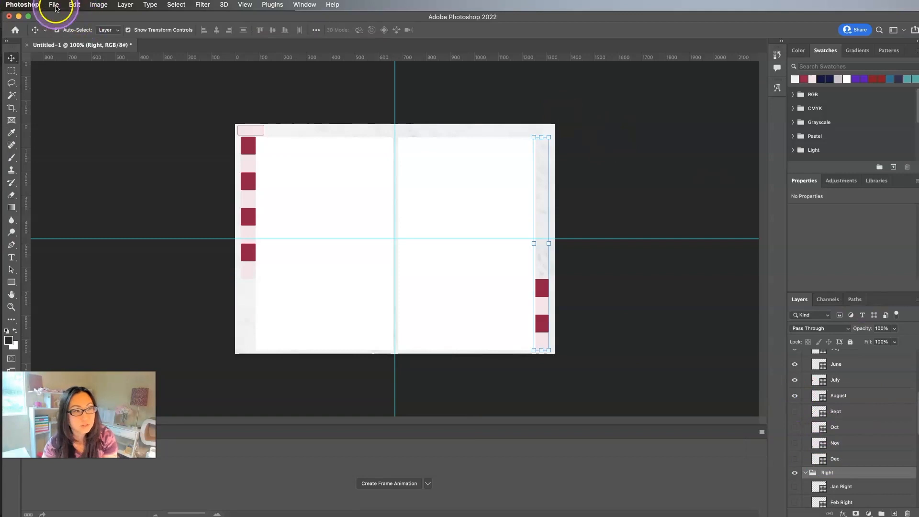
Export the page with Save for Web as a JPEG named 09 September in the Tabs folder
{"action": "left_click", "coordinate": [54, 5]}
{"action": "left_click", "coordinate": [106, 139]}
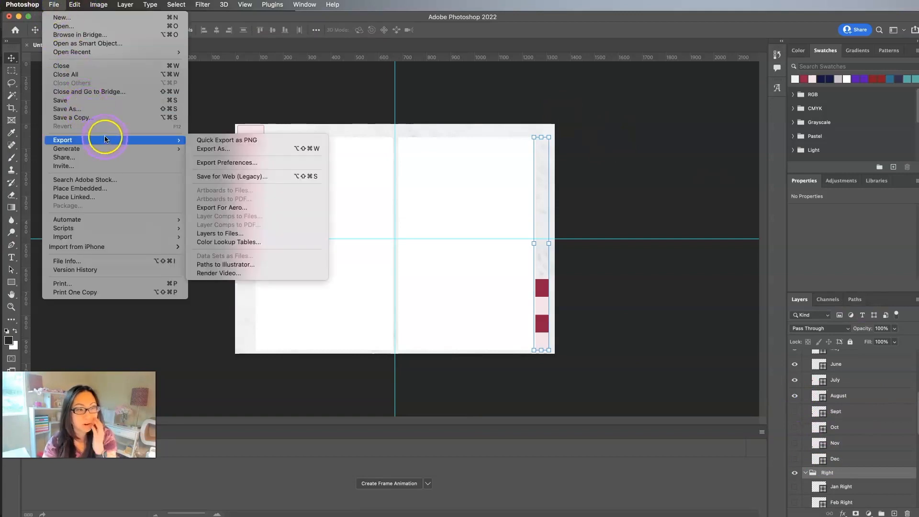
{"action": "left_click", "coordinate": [232, 176]}
{"action": "left_click", "coordinate": [301, 436]}
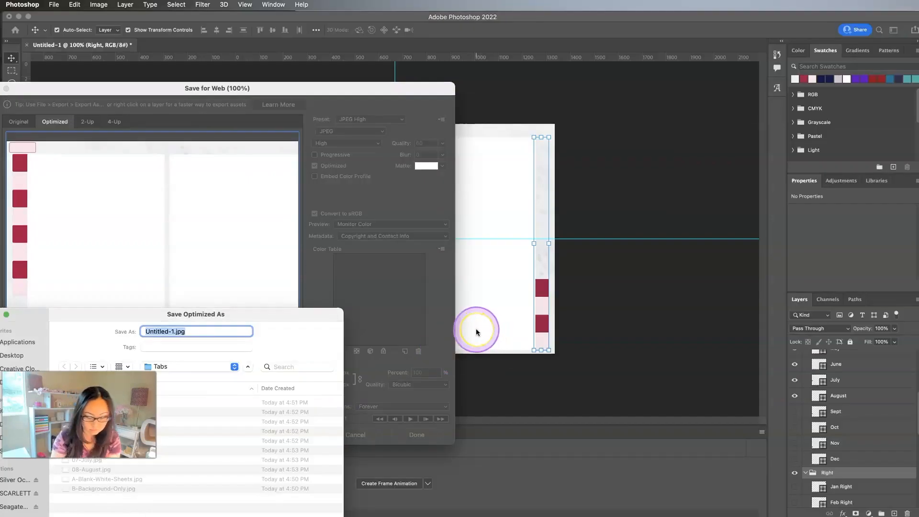
{"action": "type", "text": "09 September"}
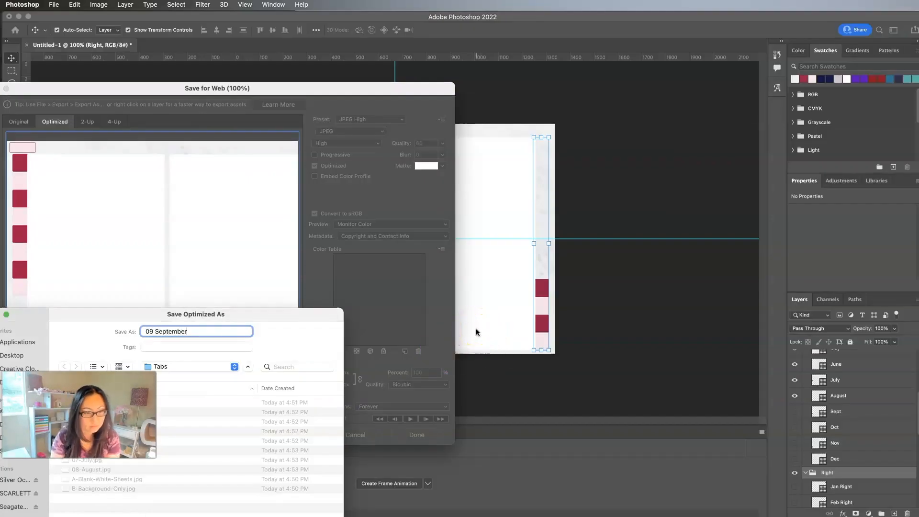
{"action": "key", "text": "Return"}
Show the left-side Sept layer and hide the Sept Right layer
{"action": "left_click", "coordinate": [796, 411]}
{"action": "scroll", "coordinate": [811, 425], "scroll_direction": "down", "scroll_amount": 4}
{"action": "scroll", "coordinate": [811, 426], "scroll_direction": "down", "scroll_amount": 2}
{"action": "left_click", "coordinate": [796, 478]}
Export the page with Save for Web as a JPEG named 10 October in the Tabs folder
{"action": "left_click", "coordinate": [54, 4]}
{"action": "mouse_move", "coordinate": [88, 140]}
{"action": "left_click", "coordinate": [231, 176]}
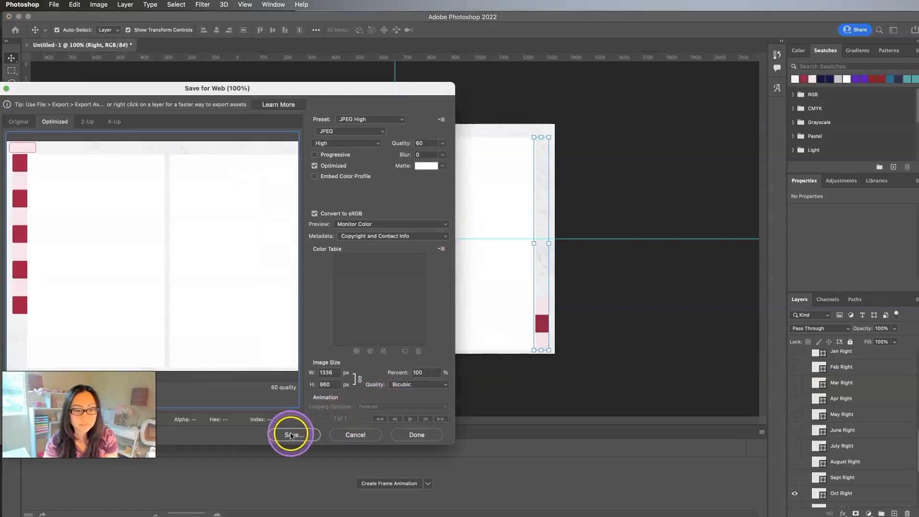
{"action": "left_click", "coordinate": [291, 435]}
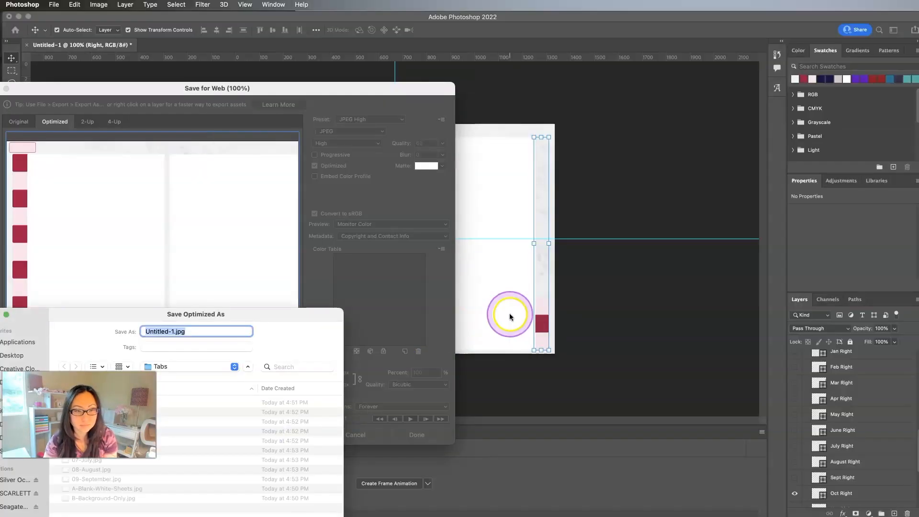
{"action": "type", "text": "10 October"}
{"action": "key", "text": "Return"}
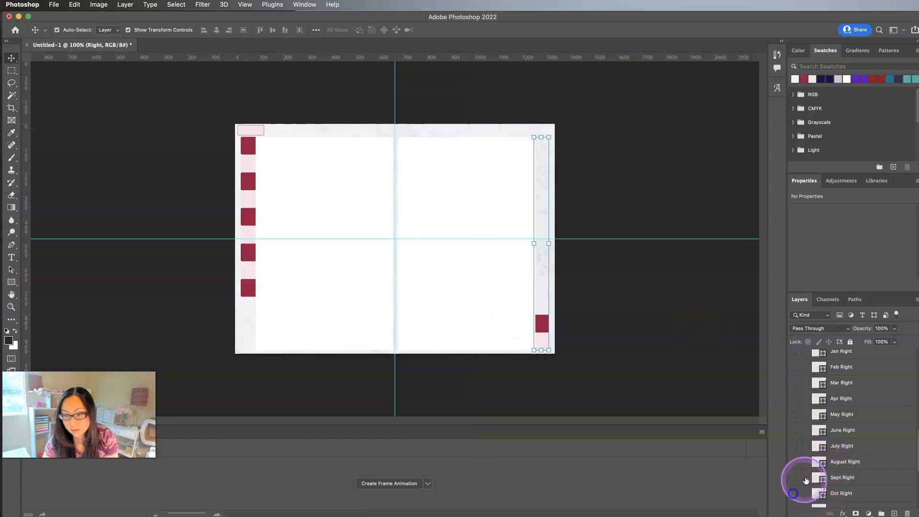
Replace the Oct Right tab with the left-side Oct tab and export the page for web as 11 November
{"action": "scroll", "coordinate": [801, 478], "scroll_direction": "up", "scroll_amount": 5}
{"action": "left_click", "coordinate": [796, 435]}
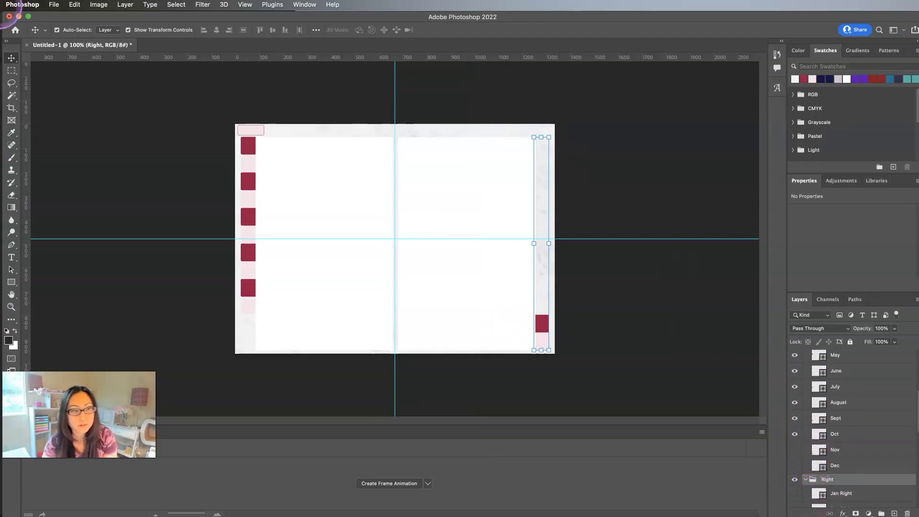
{"action": "left_click", "coordinate": [53, 5]}
{"action": "mouse_move", "coordinate": [91, 140]}
{"action": "left_click", "coordinate": [223, 176]}
{"action": "left_click", "coordinate": [295, 434]}
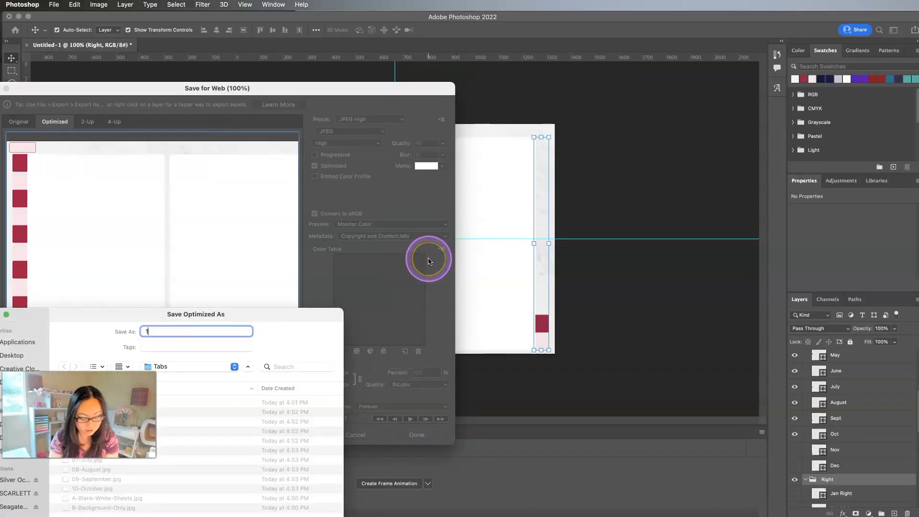
{"action": "type", "text": "11 November"}
{"action": "key", "text": "Return"}
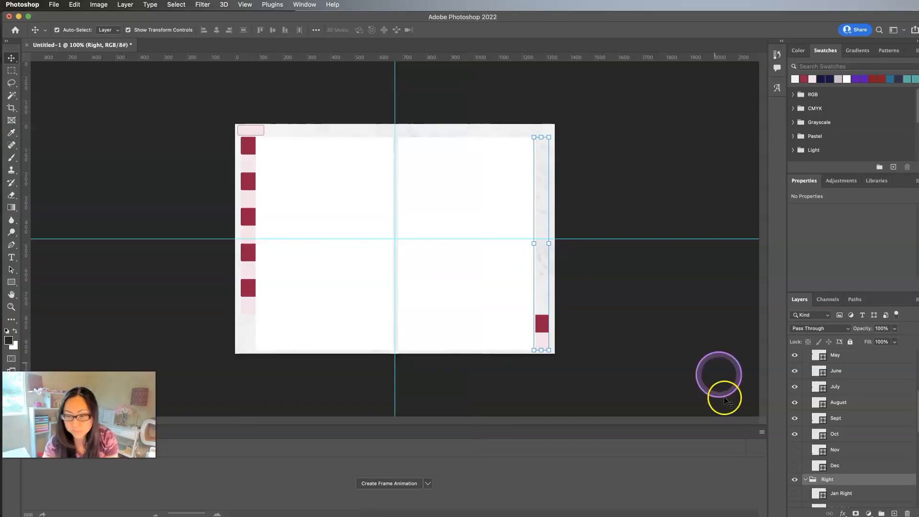
Show the left-side Nov layer and hide the Nov Right layer
{"action": "left_click", "coordinate": [795, 450]}
{"action": "scroll", "coordinate": [799, 453], "scroll_direction": "down", "scroll_amount": 10}
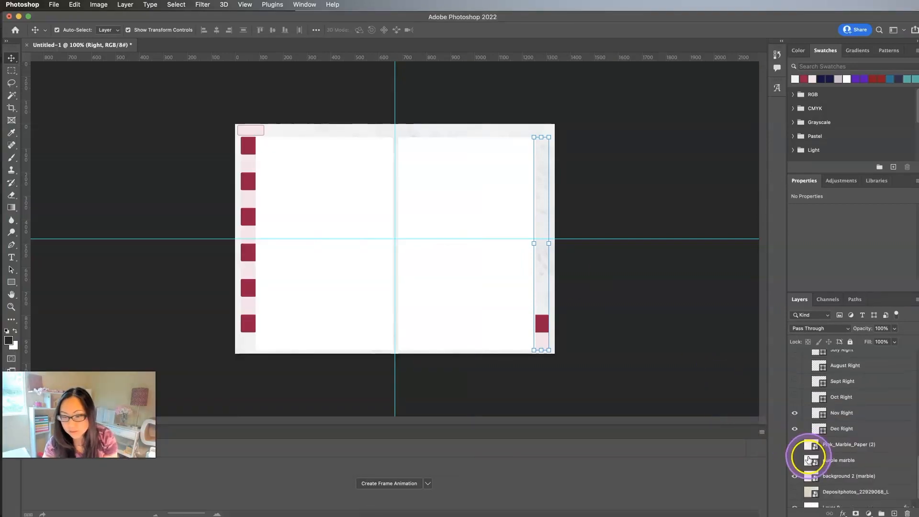
{"action": "left_click", "coordinate": [795, 413]}
Export the page with Save for Web as a JPEG named 12 December in the Tabs folder
{"action": "left_click", "coordinate": [51, 4]}
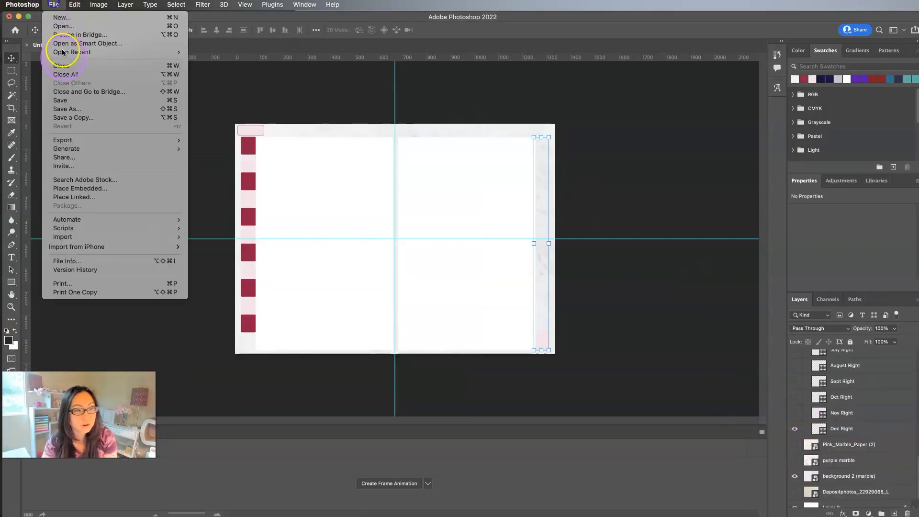
{"action": "mouse_move", "coordinate": [151, 143]}
{"action": "left_click", "coordinate": [228, 176]}
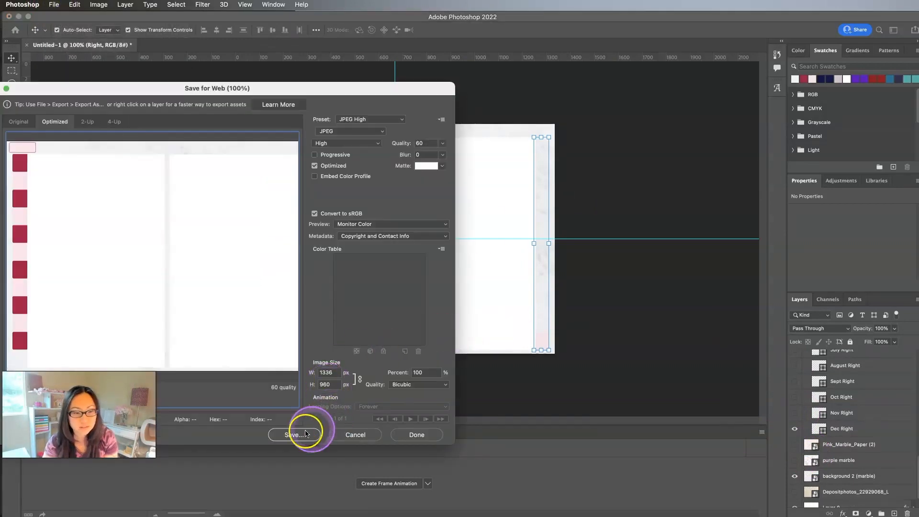
{"action": "left_click", "coordinate": [302, 433]}
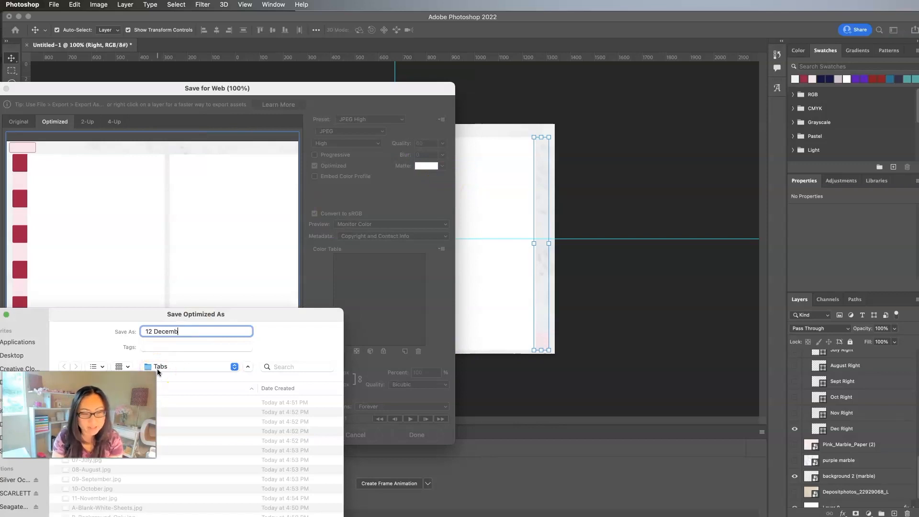
{"action": "key", "text": "Return"}
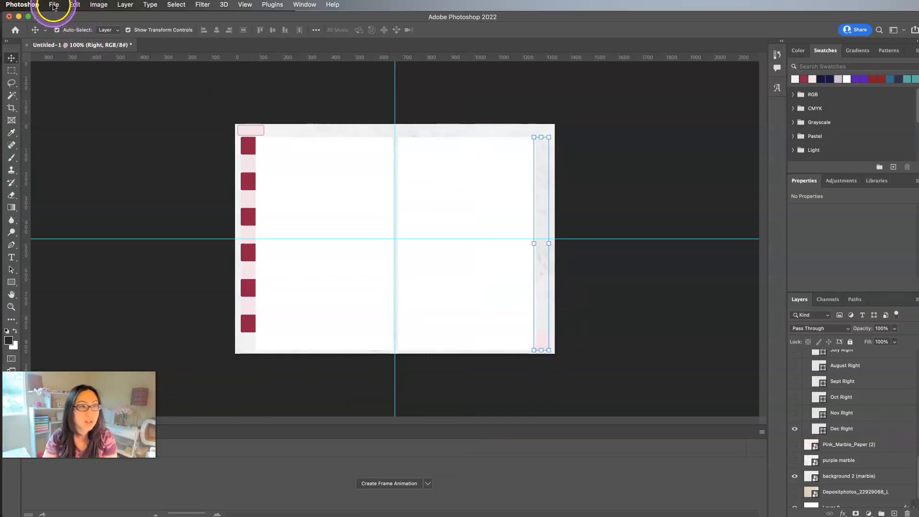
Save the layered document as Tabs Photoshop File.psd and close it
{"action": "left_click", "coordinate": [54, 4]}
{"action": "left_click", "coordinate": [546, 187]}
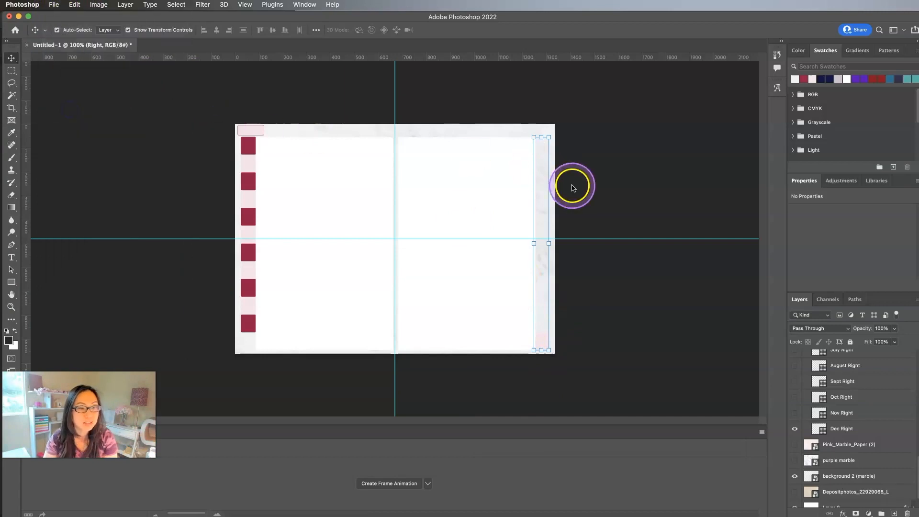
{"action": "key", "text": "super+s"}
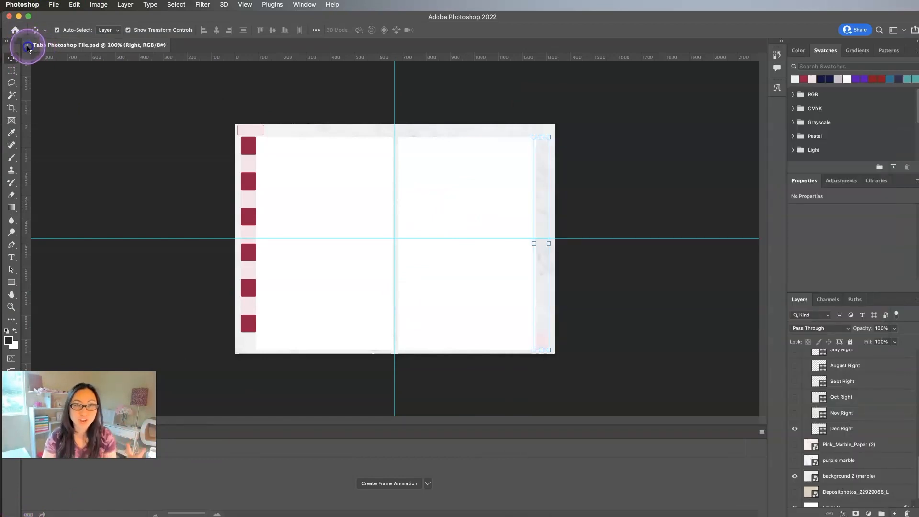
{"action": "left_click", "coordinate": [27, 45]}
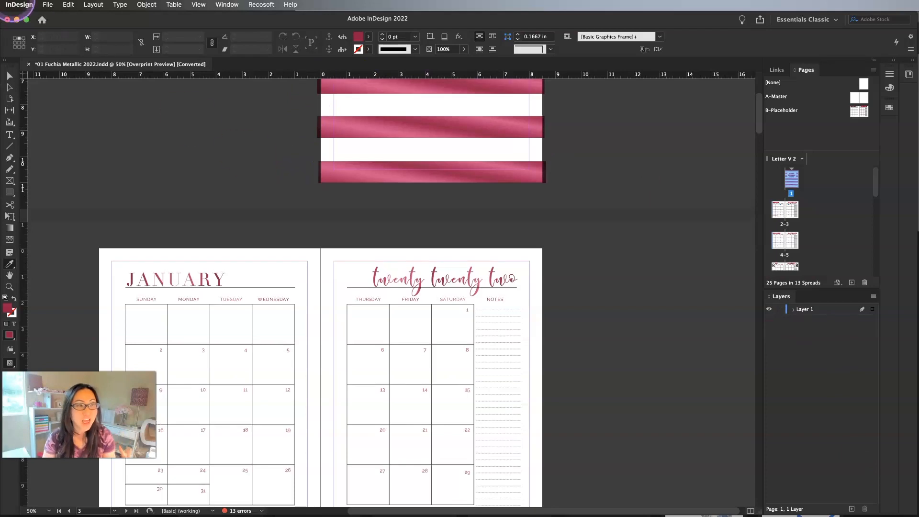
In InDesign, start a new document from the 1336 x 961 px recent preset, with the height set to 960 px and facing pages off
{"action": "left_click", "coordinate": [49, 6]}
{"action": "mouse_move", "coordinate": [55, 19]}
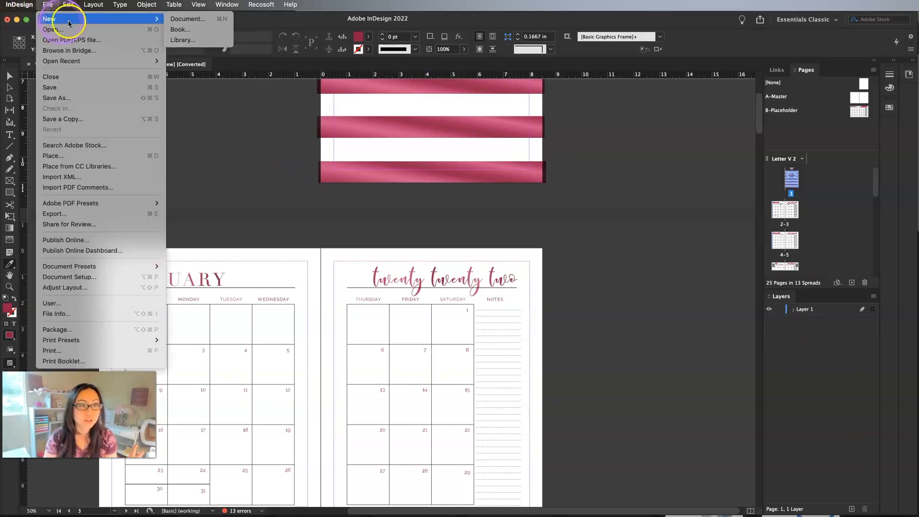
{"action": "left_click", "coordinate": [181, 24]}
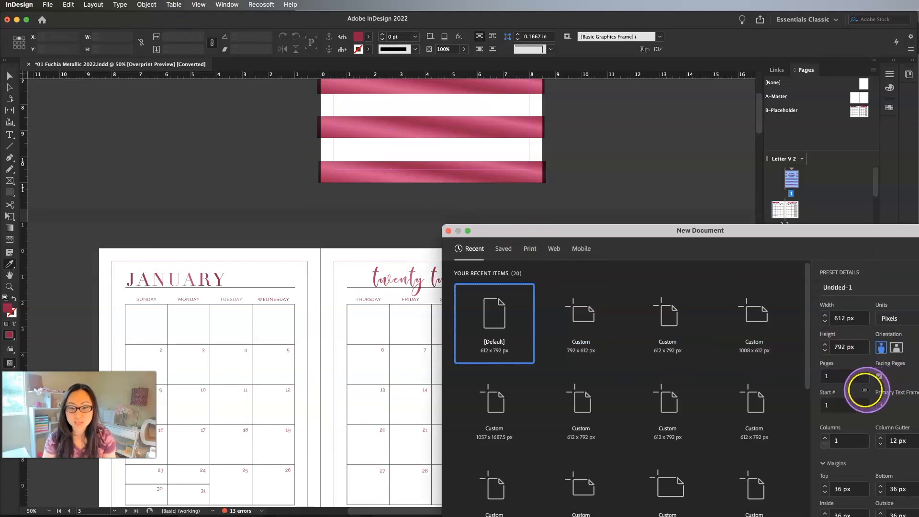
{"action": "left_click_drag", "start_coordinate": [770, 237], "coordinate": [469, 30]}
{"action": "scroll", "coordinate": [417, 232], "scroll_direction": "down", "scroll_amount": 5}
{"action": "scroll", "coordinate": [416, 220], "scroll_direction": "up", "scroll_amount": 3}
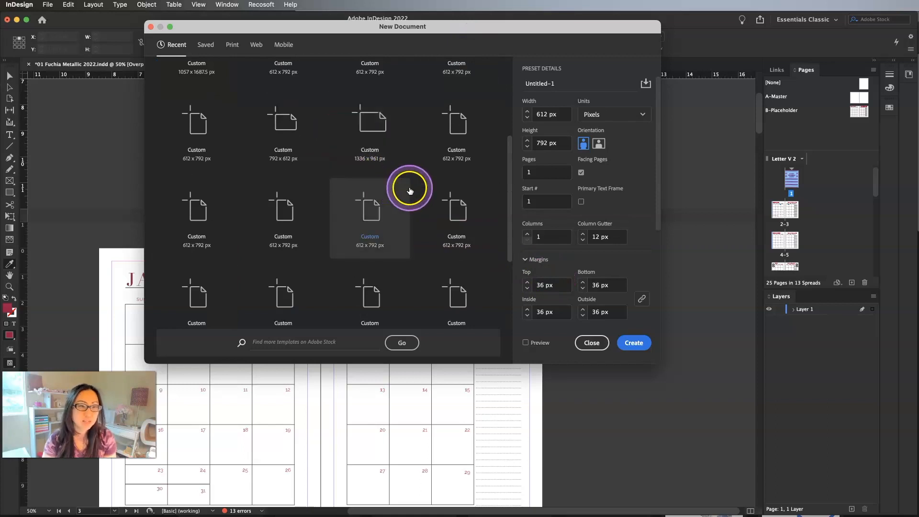
{"action": "left_click", "coordinate": [368, 122]}
{"action": "left_click", "coordinate": [562, 147]}
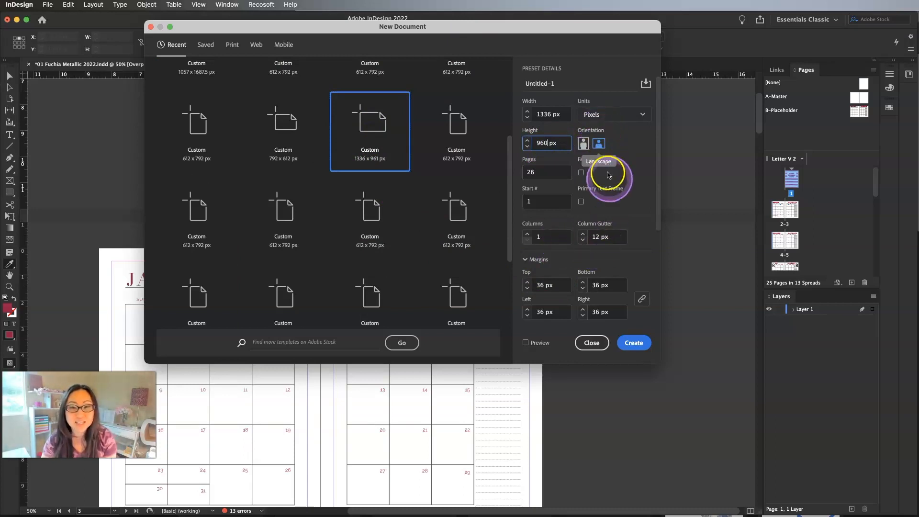
{"action": "left_click", "coordinate": [581, 173]}
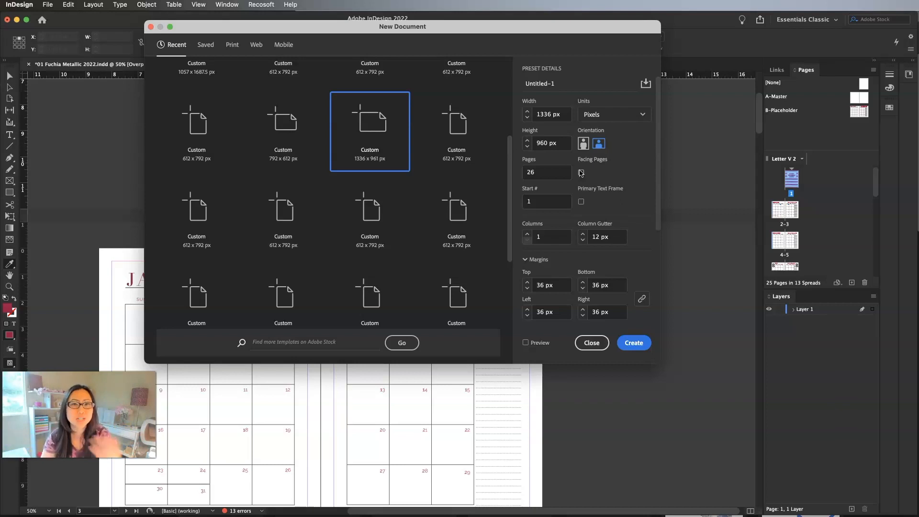
{"action": "left_click", "coordinate": [556, 142]}
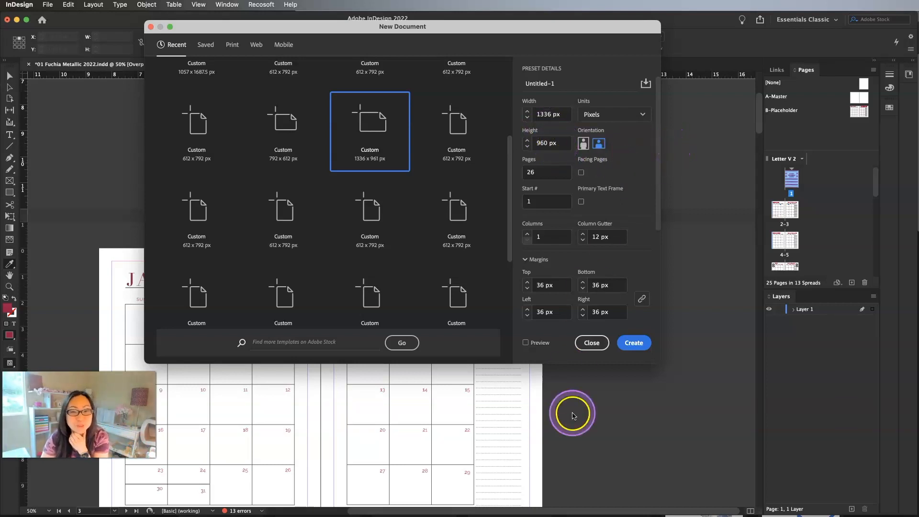
Link the new document's margins and set all four to 0 px
{"action": "scroll", "coordinate": [533, 268], "scroll_direction": "down", "scroll_amount": 1}
{"action": "scroll", "coordinate": [533, 268], "scroll_direction": "down", "scroll_amount": 3}
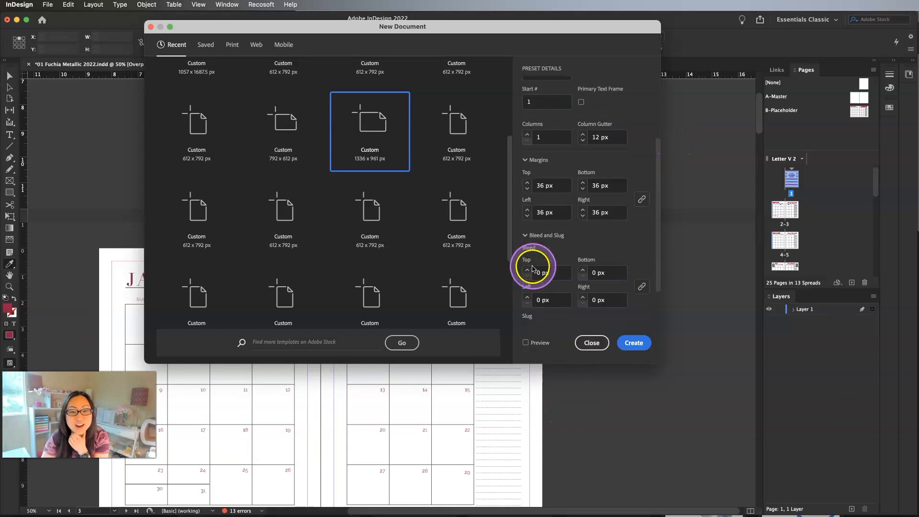
{"action": "left_click", "coordinate": [550, 186]}
{"action": "left_click_drag", "start_coordinate": [550, 186], "coordinate": [478, 178]}
{"action": "type", "text": "0"}
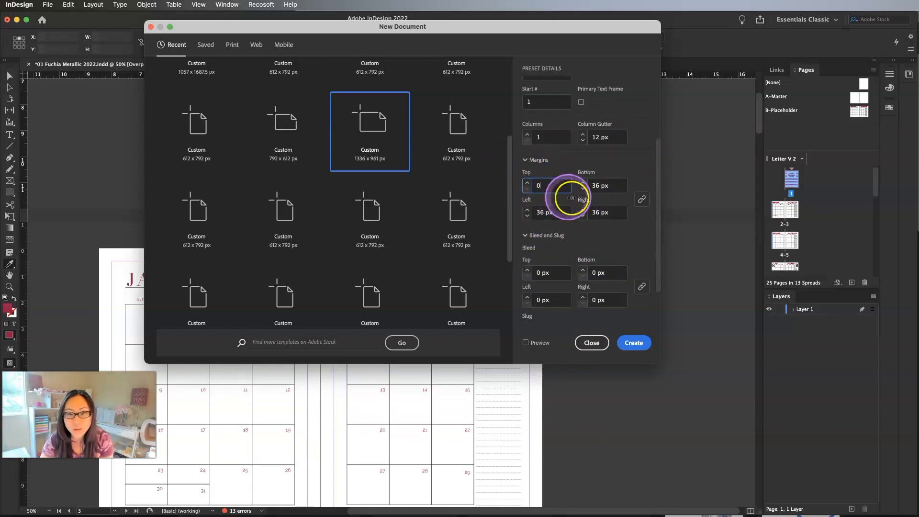
{"action": "left_click", "coordinate": [642, 199]}
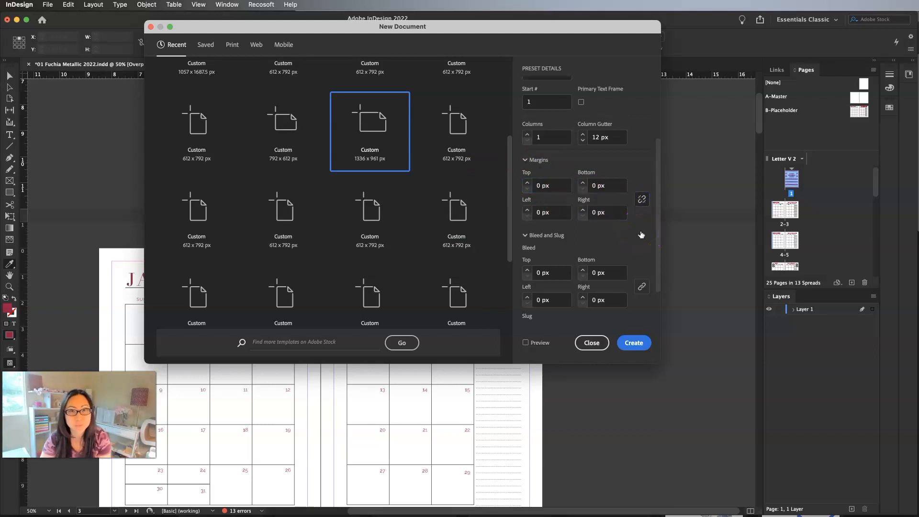
{"action": "scroll", "coordinate": [642, 234], "scroll_direction": "down", "scroll_amount": 2}
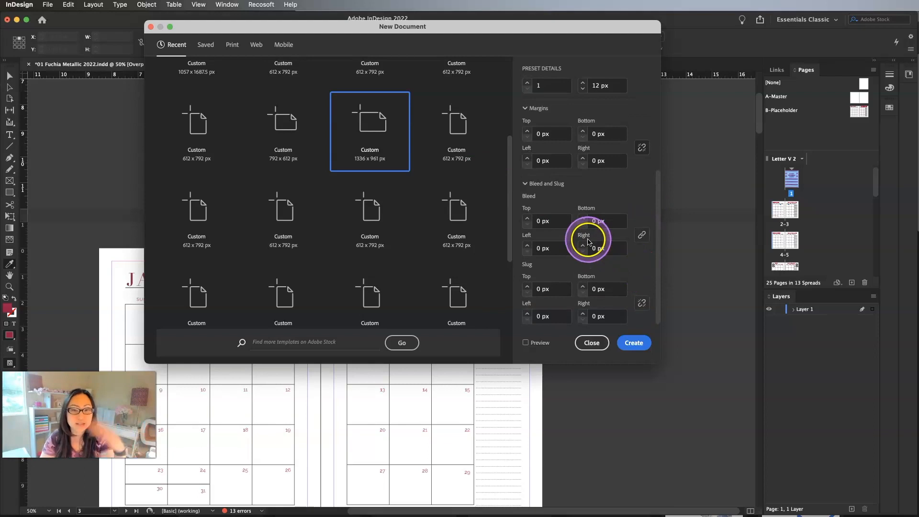
Set the new document's page count to 12 and create the document
{"action": "scroll", "coordinate": [618, 293], "scroll_direction": "up", "scroll_amount": 6}
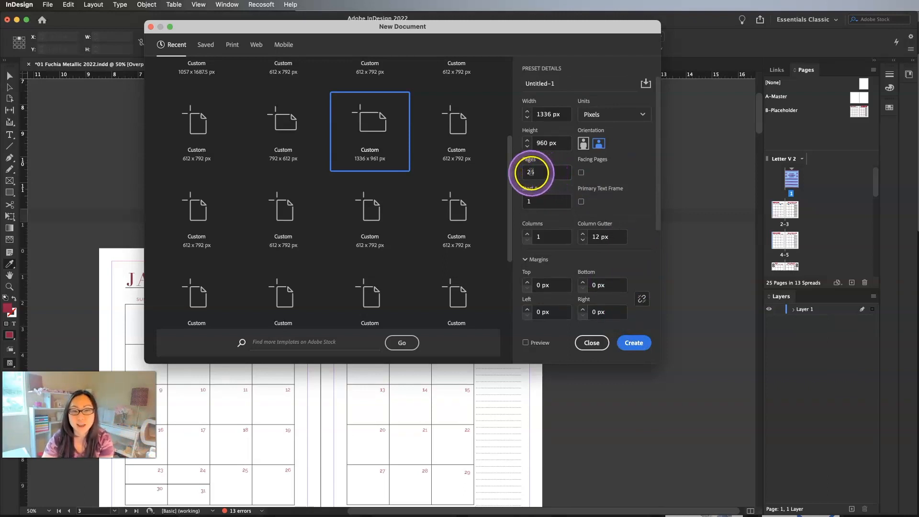
{"action": "left_click_drag", "start_coordinate": [538, 174], "coordinate": [516, 172]}
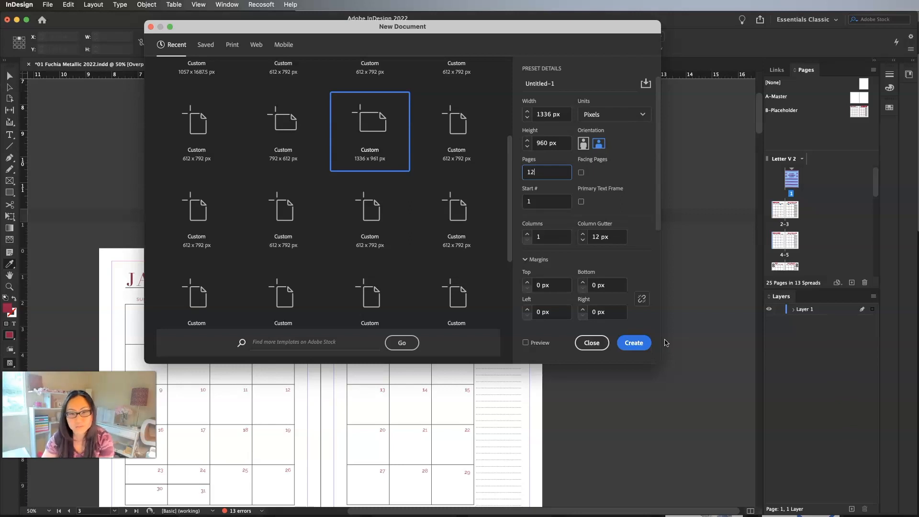
{"action": "left_click", "coordinate": [634, 343]}
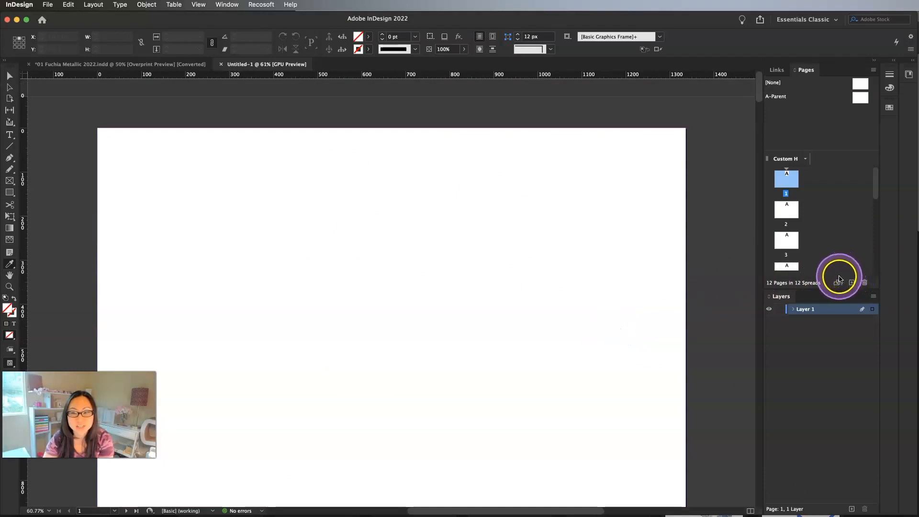
Enlarge the Pages panel to show more page thumbnails and give the parent pages more room above them
{"action": "left_click", "coordinate": [839, 280]}
{"action": "left_click", "coordinate": [799, 349]}
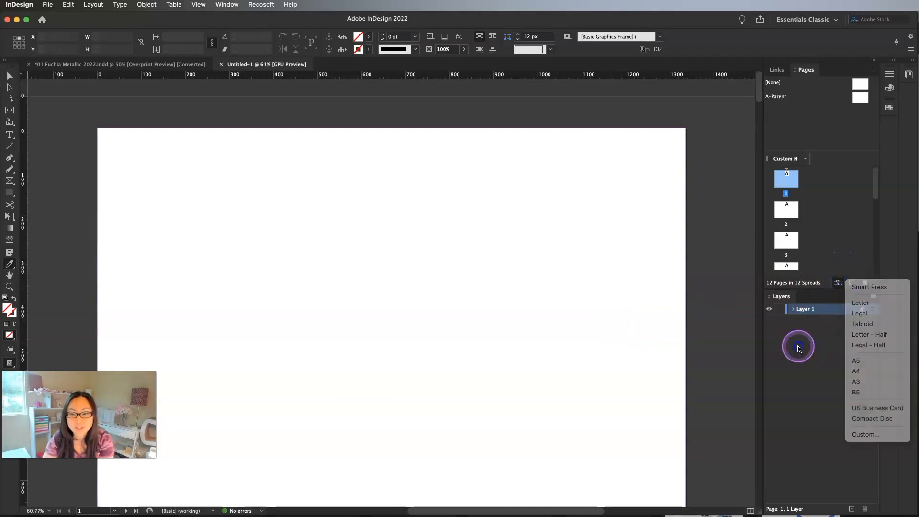
{"action": "left_click_drag", "start_coordinate": [780, 298], "coordinate": [749, 515]}
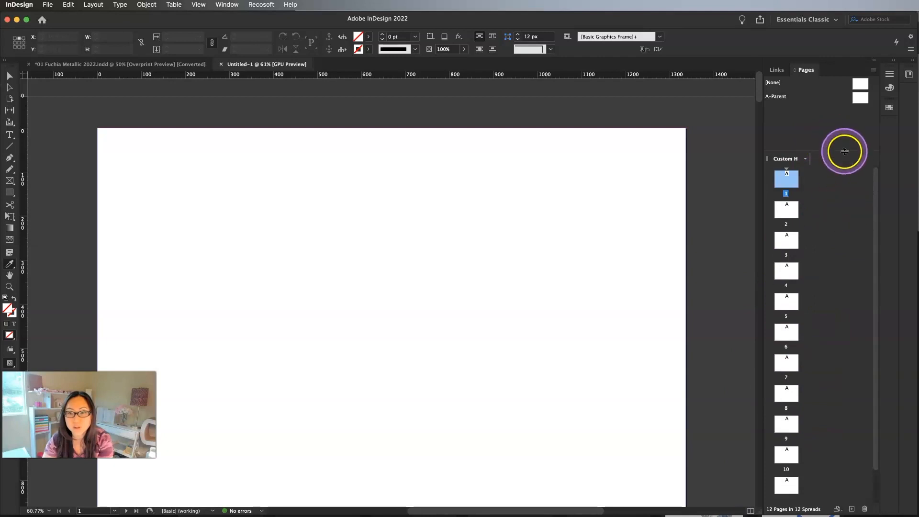
{"action": "left_click_drag", "start_coordinate": [843, 152], "coordinate": [842, 226]}
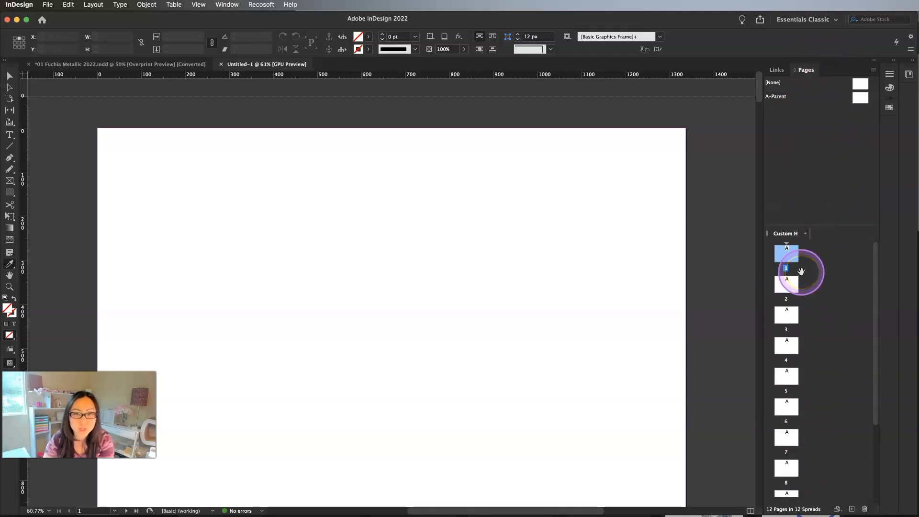
Switch the workspace to Essentials and back to Essentials Classic
{"action": "left_click", "coordinate": [226, 5]}
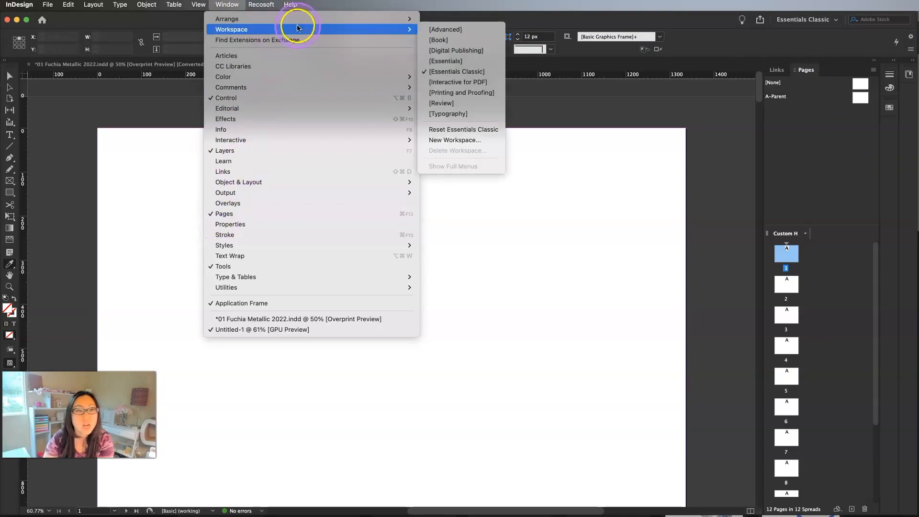
{"action": "mouse_move", "coordinate": [277, 8]}
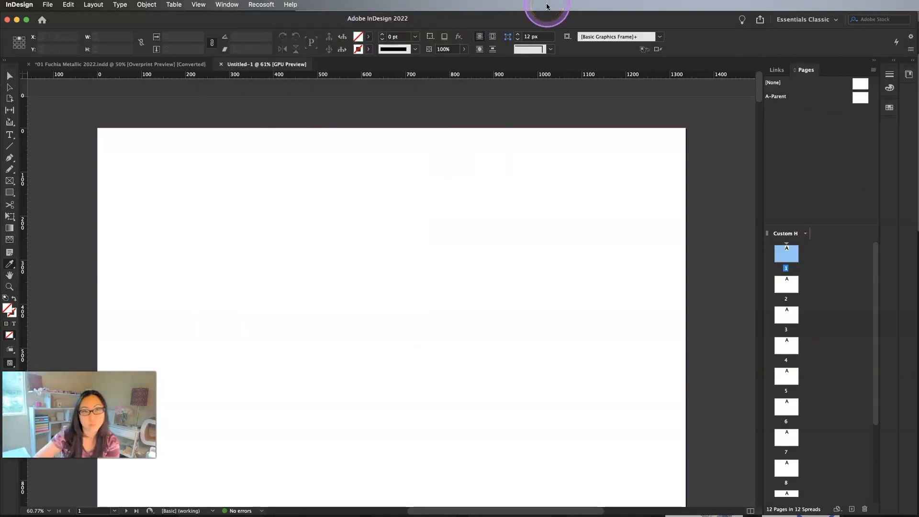
{"action": "left_click", "coordinate": [237, 6]}
{"action": "left_click", "coordinate": [237, 8]}
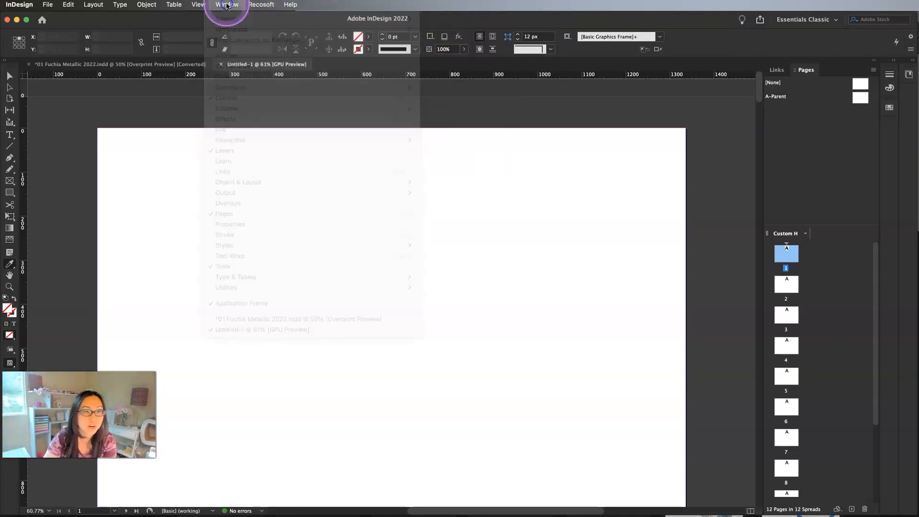
{"action": "left_click", "coordinate": [229, 6]}
{"action": "mouse_move", "coordinate": [232, 31]}
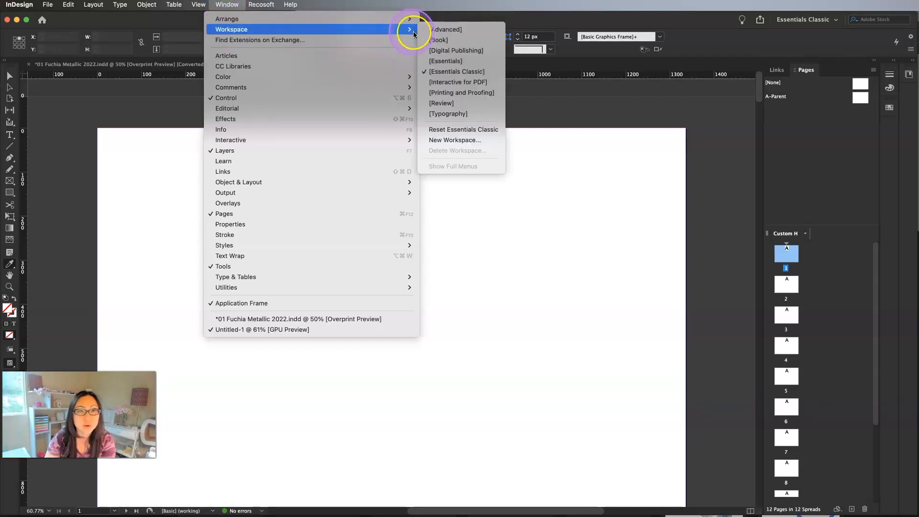
{"action": "left_click", "coordinate": [475, 62]}
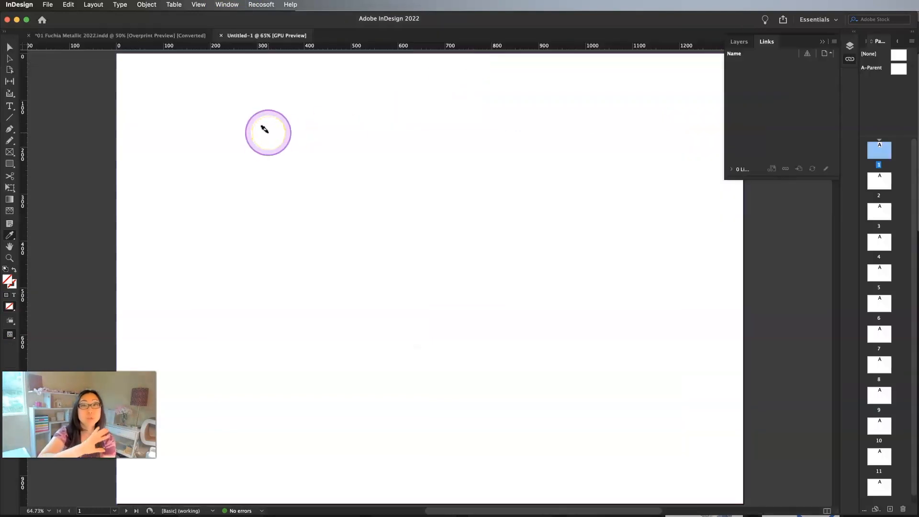
{"action": "left_click", "coordinate": [222, 6]}
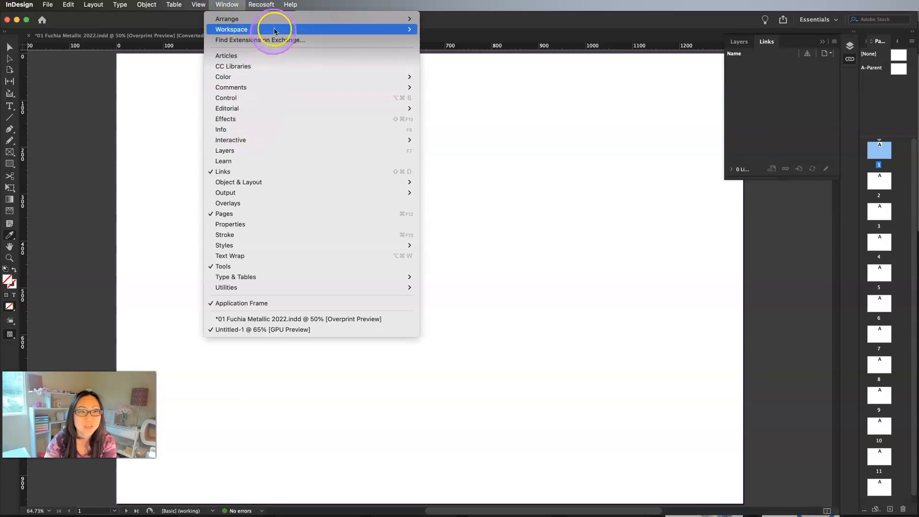
{"action": "mouse_move", "coordinate": [275, 28]}
{"action": "left_click", "coordinate": [461, 72]}
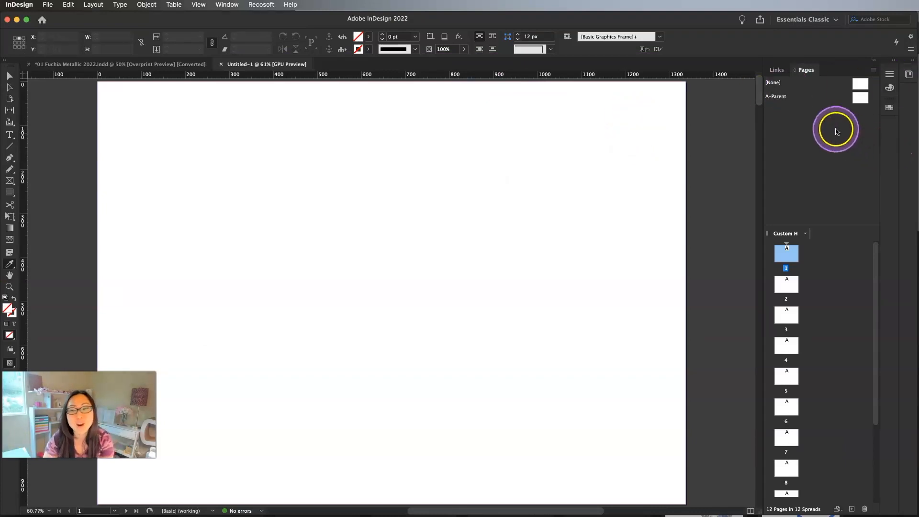
Add a second parent page below the A parent in the document
{"action": "left_click", "coordinate": [855, 101]}
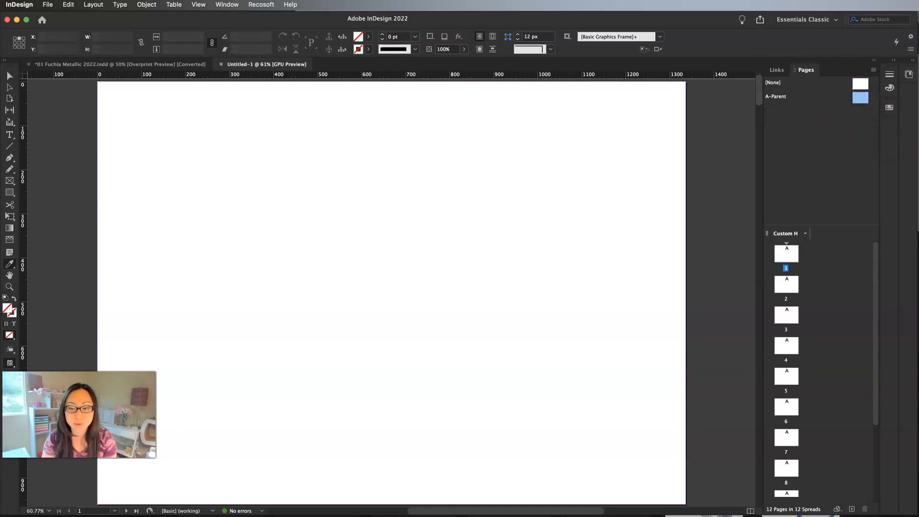
{"action": "left_click", "coordinate": [852, 510]}
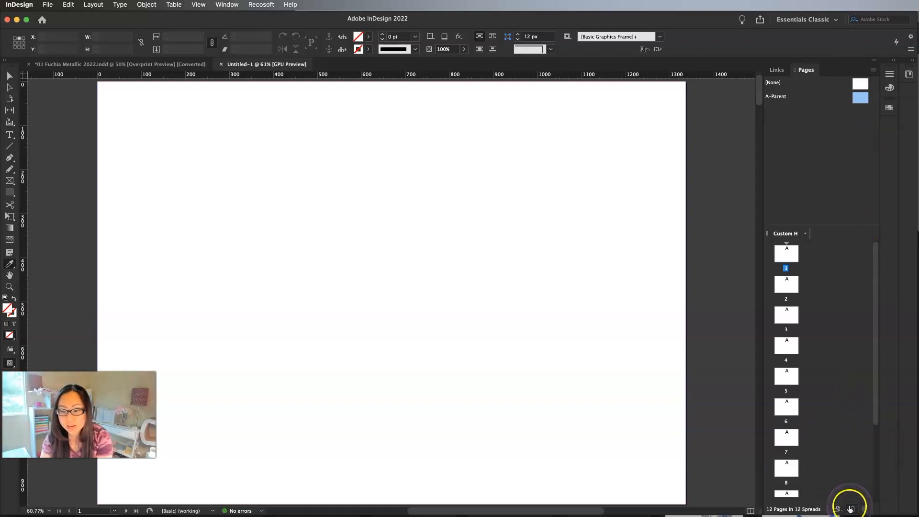
{"action": "left_click", "coordinate": [852, 510]}
{"action": "left_click", "coordinate": [790, 116]}
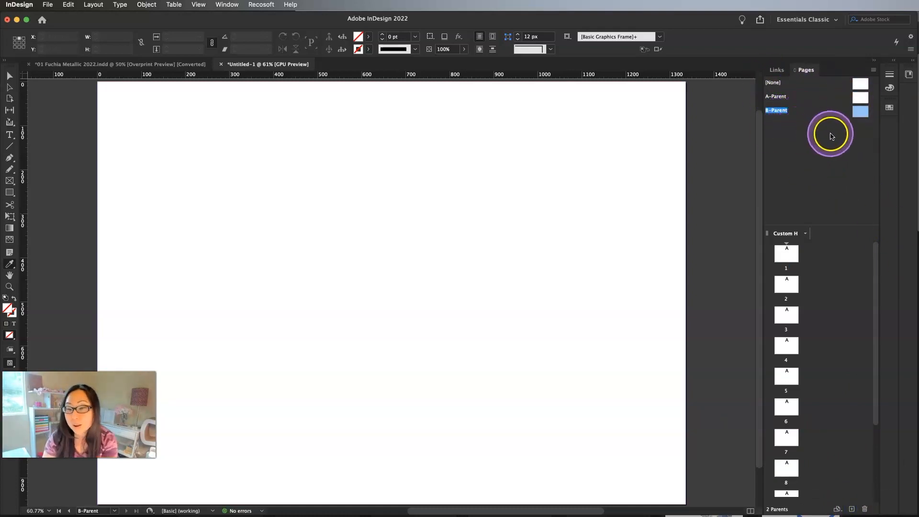
Rename the A parent as Blank White Page, keeping its prefix A
{"action": "double_click", "coordinate": [778, 97]}
{"action": "right_click", "coordinate": [780, 98]}
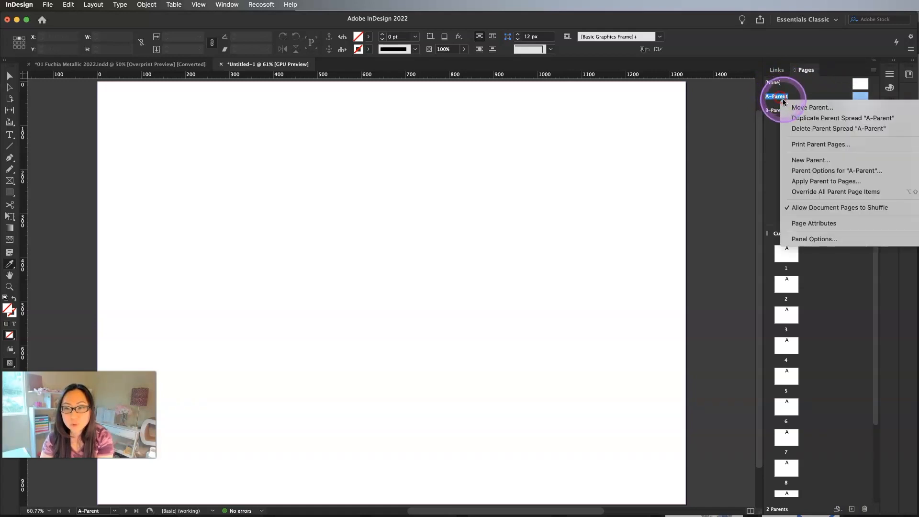
{"action": "left_click", "coordinate": [798, 171]}
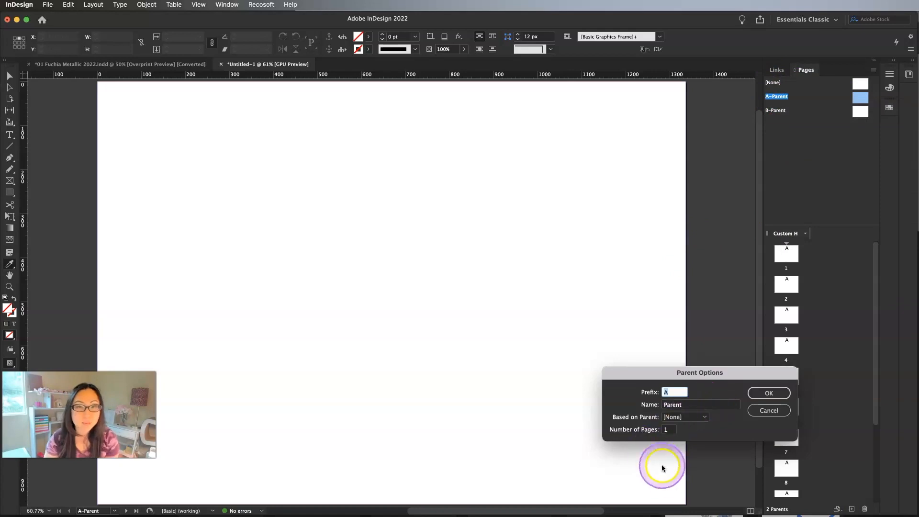
{"action": "left_click", "coordinate": [696, 406]}
{"action": "double_click", "coordinate": [671, 404]}
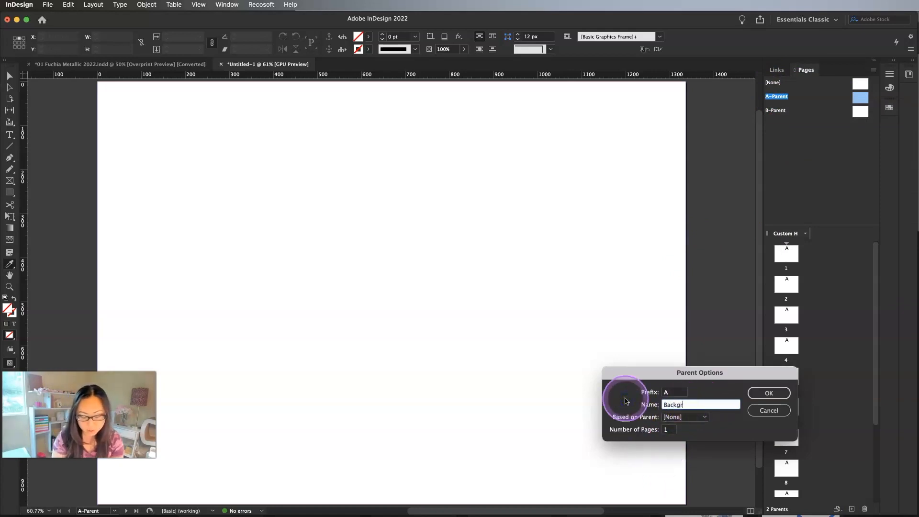
{"action": "left_click", "coordinate": [613, 413]}
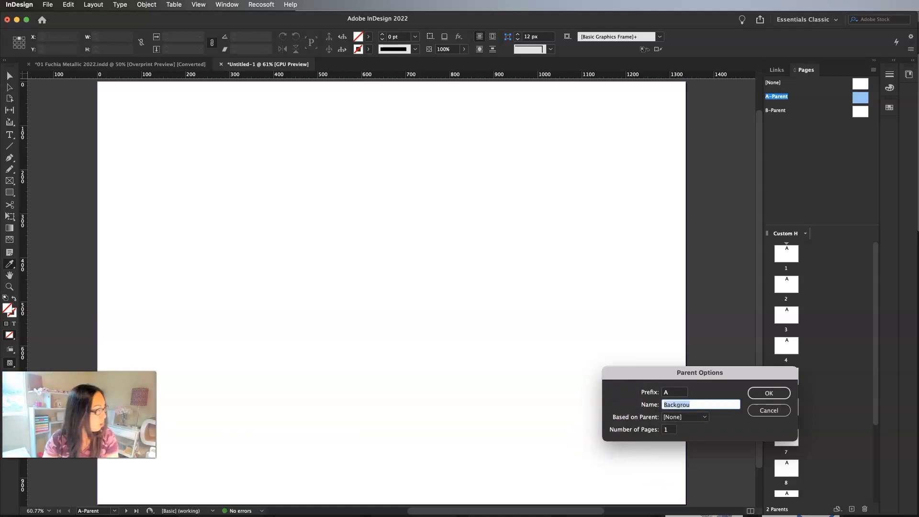
{"action": "left_click_drag", "start_coordinate": [0, 158], "coordinate": [338, 148]}
{"action": "left_click", "coordinate": [685, 406]}
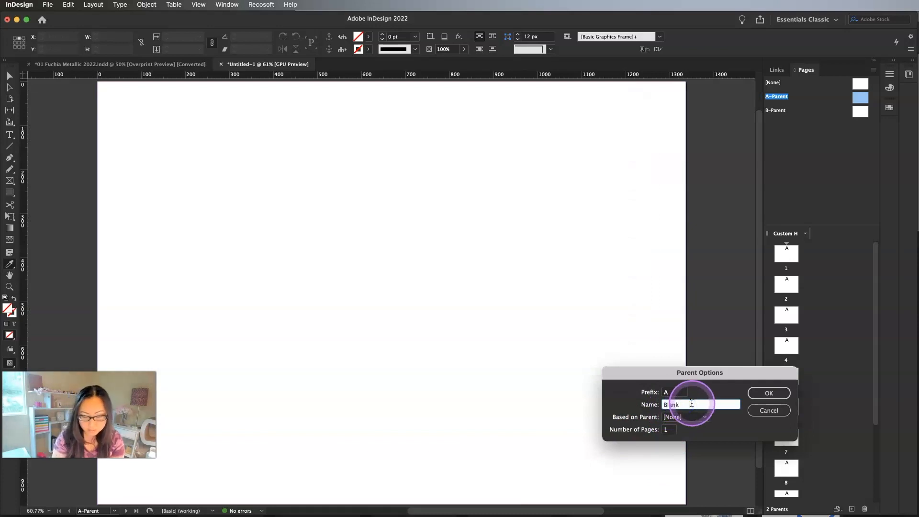
{"action": "key", "text": "Return"}
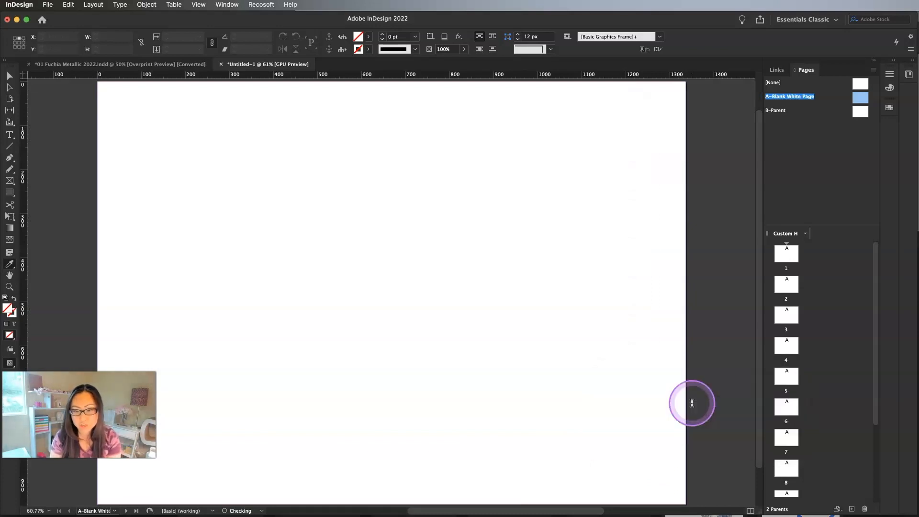
Rename the B parent as Background Only, keeping its prefix B
{"action": "right_click", "coordinate": [781, 113]}
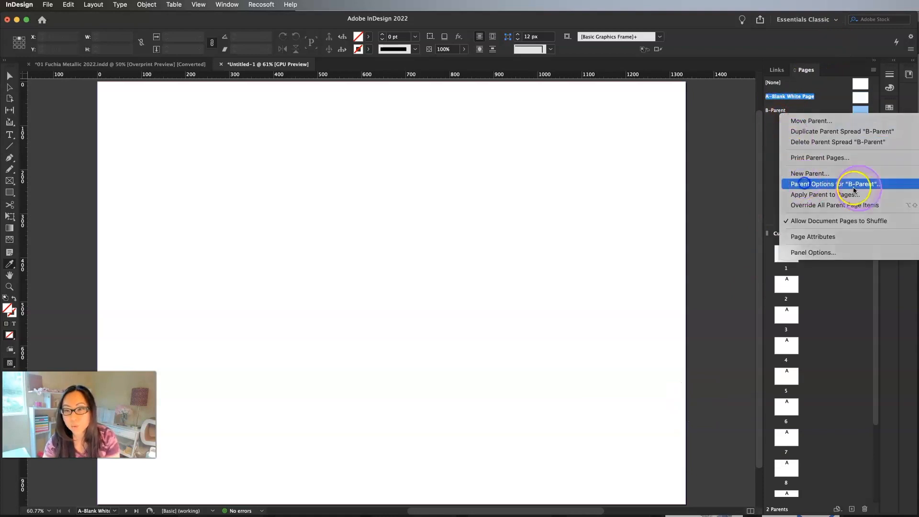
{"action": "left_click", "coordinate": [805, 183]}
{"action": "double_click", "coordinate": [675, 405]}
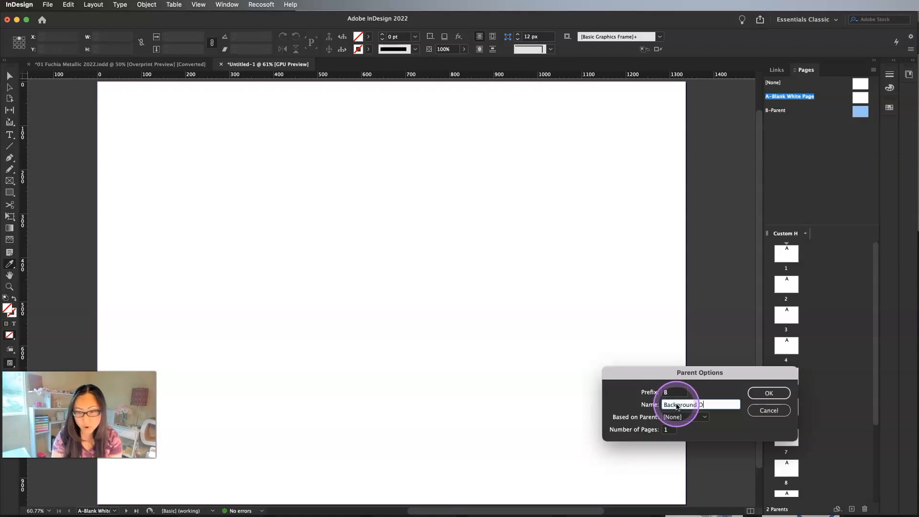
{"action": "key", "text": "Return"}
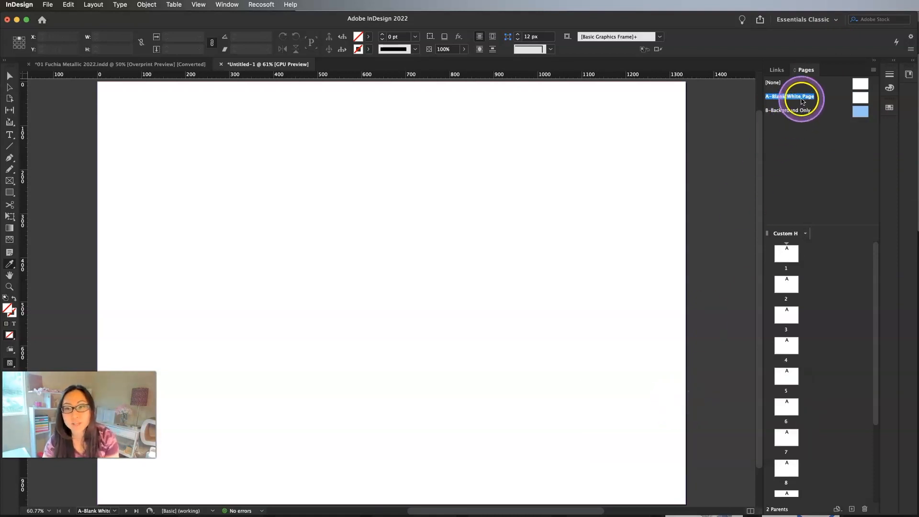
Place A-Blank-White-Sheets.jpg from the Tabs folder on the A-Blank White Page parent, filling the full 1336 x 960 px page
{"action": "left_click", "coordinate": [801, 99]}
{"action": "left_click", "coordinate": [59, 457]}
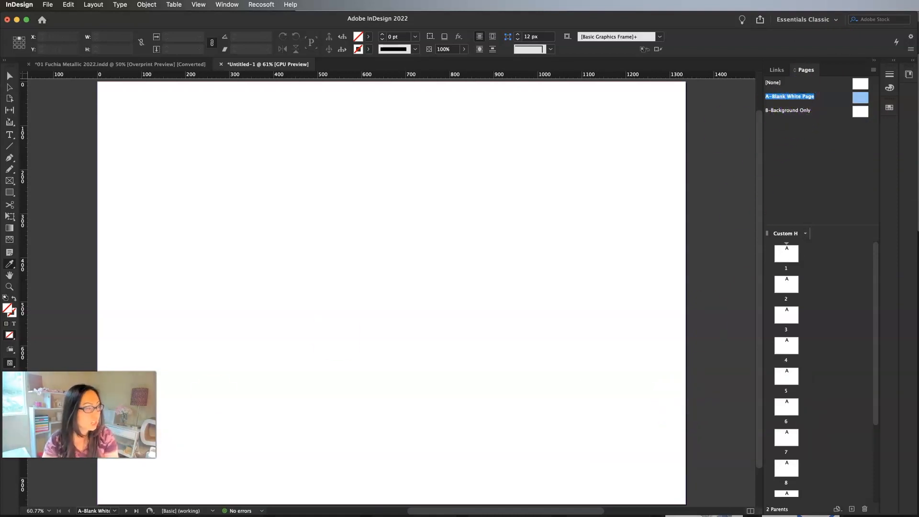
{"action": "key", "text": "super+Tab"}
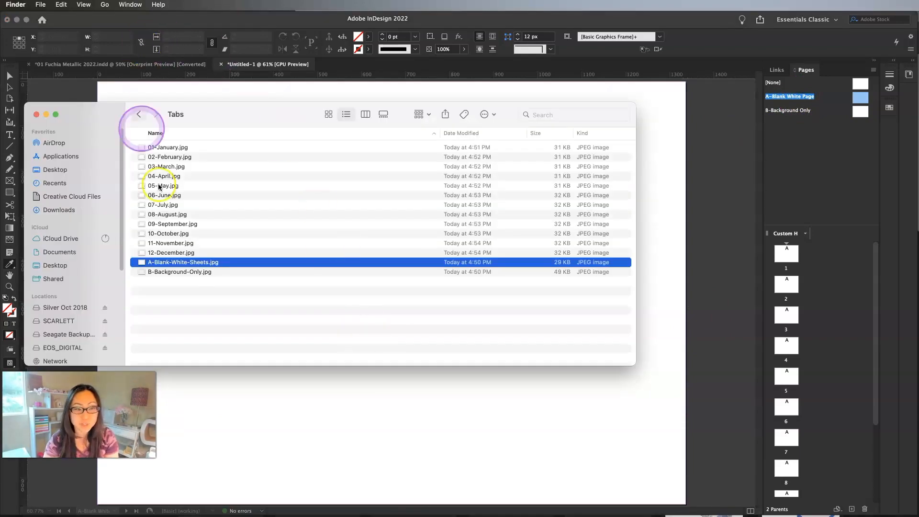
{"action": "left_click_drag", "start_coordinate": [233, 123], "coordinate": [789, 163]}
{"action": "left_click_drag", "start_coordinate": [752, 319], "coordinate": [264, 208]}
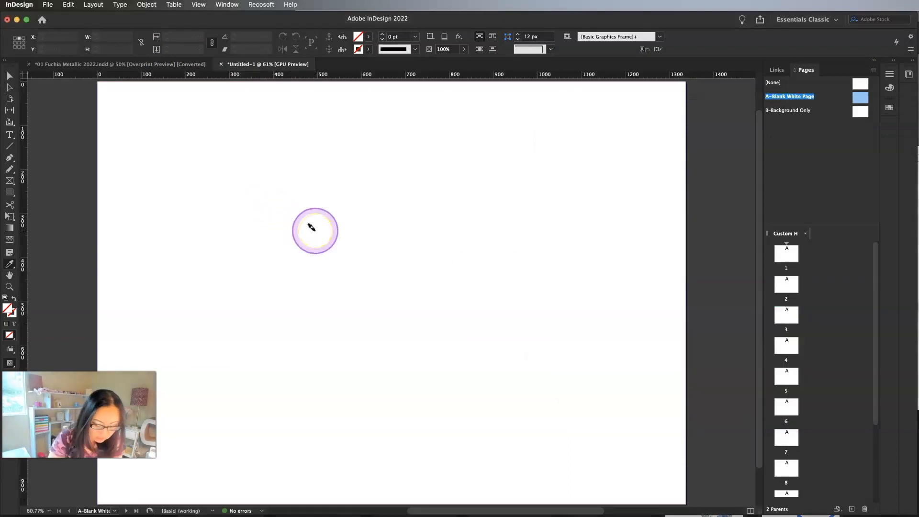
{"action": "key", "text": "super+minus"}
{"action": "left_click", "coordinate": [918, 339]}
{"action": "mouse_move", "coordinate": [747, 306]}
{"action": "left_mouse_down"}
{"action": "mouse_move", "coordinate": [581, 289]}
{"action": "mouse_move", "coordinate": [205, 171]}
{"action": "mouse_move", "coordinate": [158, 177]}
{"action": "mouse_move", "coordinate": [160, 134]}
{"action": "mouse_move", "coordinate": [150, 123]}
{"action": "mouse_move", "coordinate": [589, 386]}
{"action": "mouse_move", "coordinate": [635, 431]}
{"action": "left_mouse_up"}
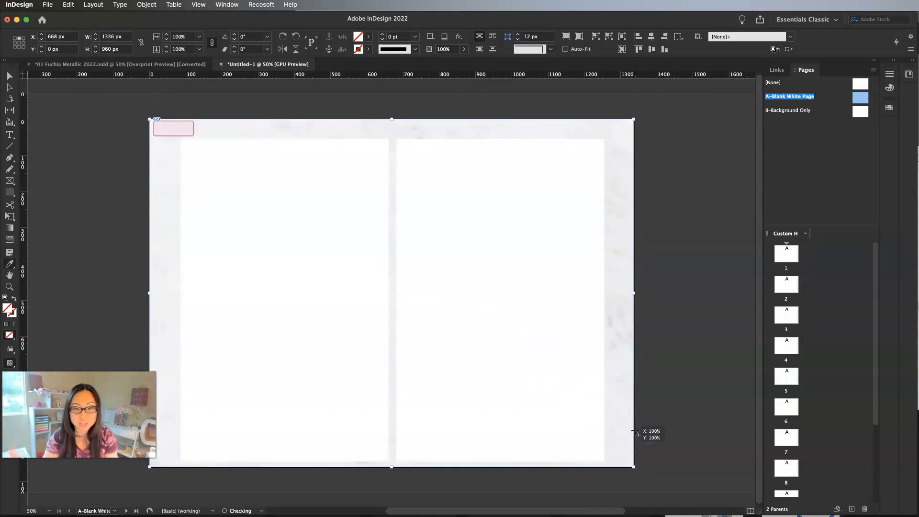
Place B-Background-Only.jpg from the Tabs folder on the B-Background Only parent, filling the full 1336 x 960 px page
{"action": "double_click", "coordinate": [788, 111]}
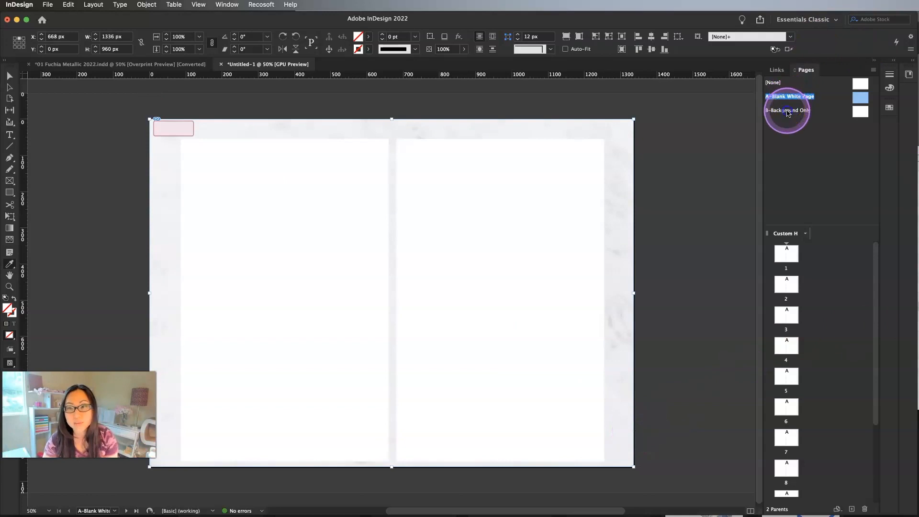
{"action": "left_click", "coordinate": [918, 338]}
{"action": "left_click_drag", "start_coordinate": [741, 316], "coordinate": [637, 461]}
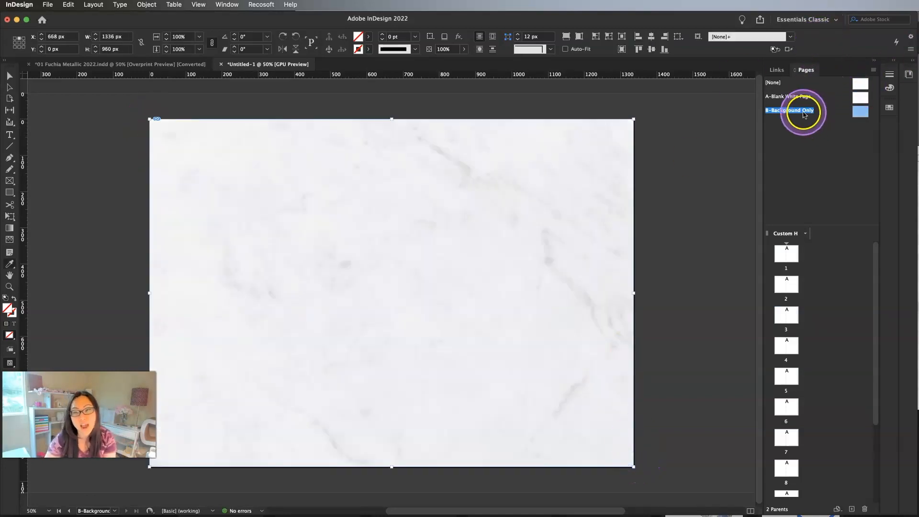
Duplicate the B-Background Only parent, giving the copy the prefix 01 and the name January
{"action": "right_click", "coordinate": [805, 115]}
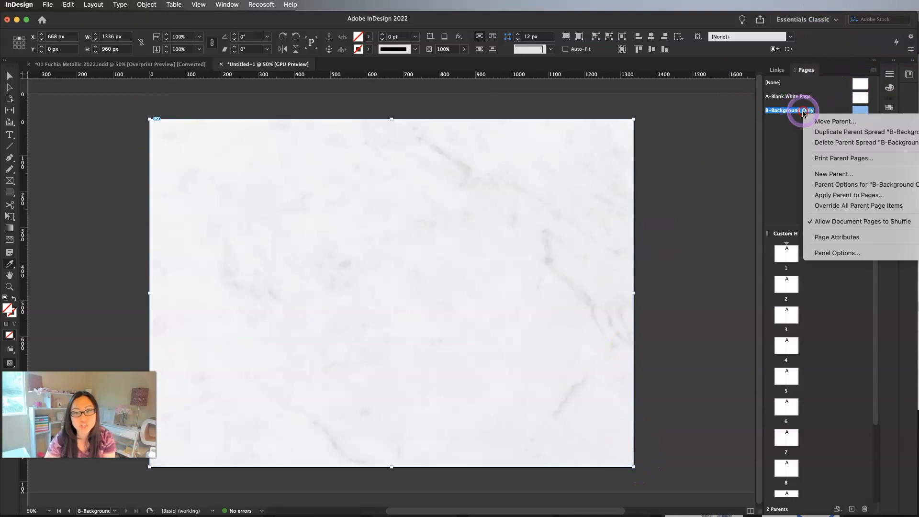
{"action": "left_click", "coordinate": [818, 132]}
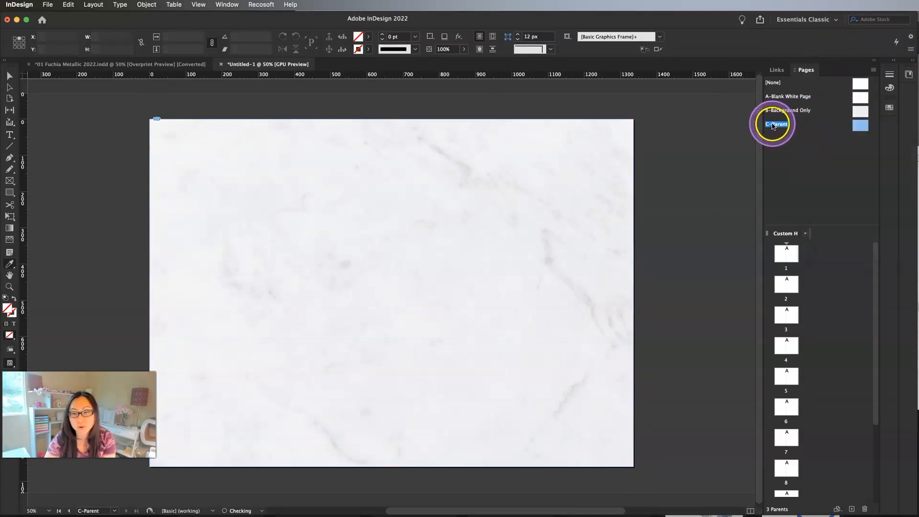
{"action": "right_click", "coordinate": [793, 125]}
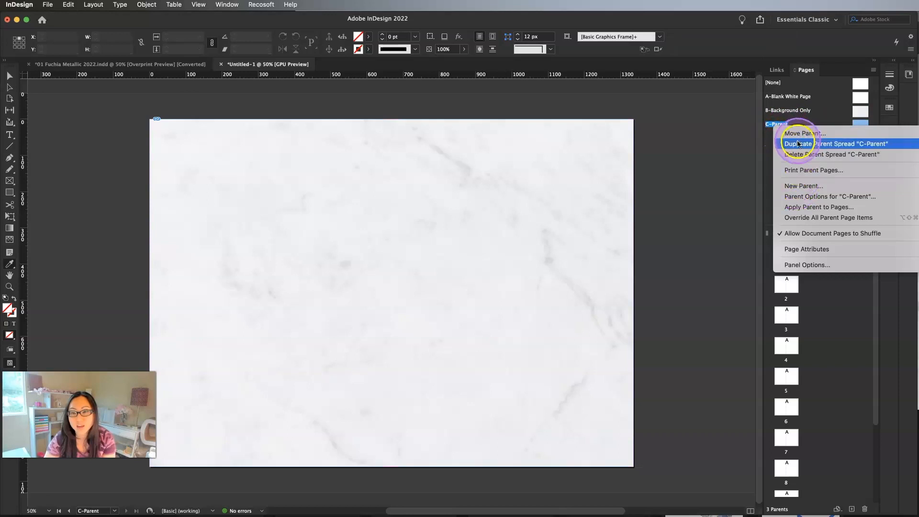
{"action": "left_click", "coordinate": [801, 196]}
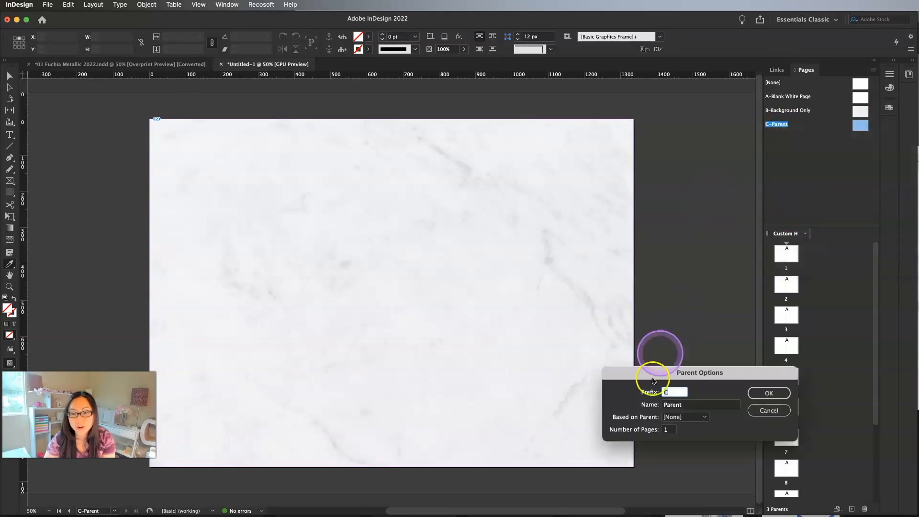
{"action": "key", "text": "Tab"}
{"action": "key", "text": "BackSpace"}
{"action": "type", "text": "January"}
{"action": "key", "text": "Return"}
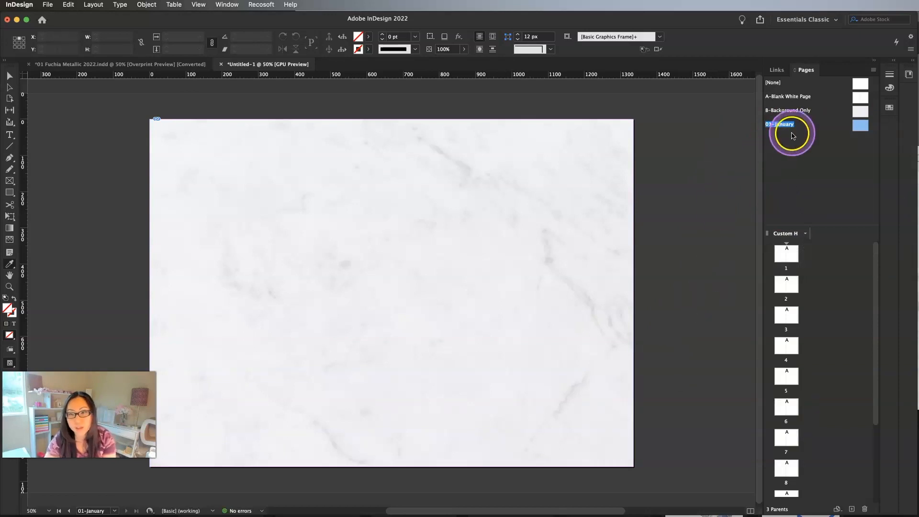
Duplicate the 01-January parent, giving the copy the prefix 02 and the name February
{"action": "right_click", "coordinate": [789, 130]}
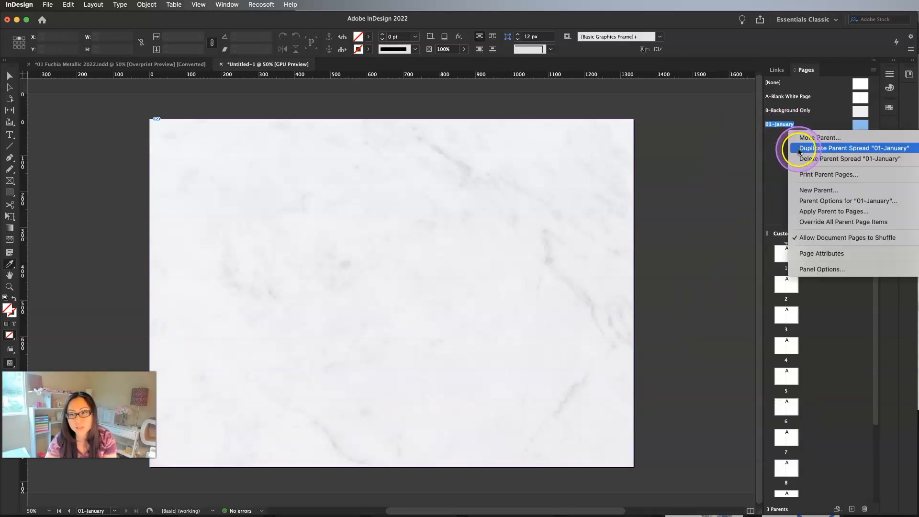
{"action": "left_click", "coordinate": [799, 150]}
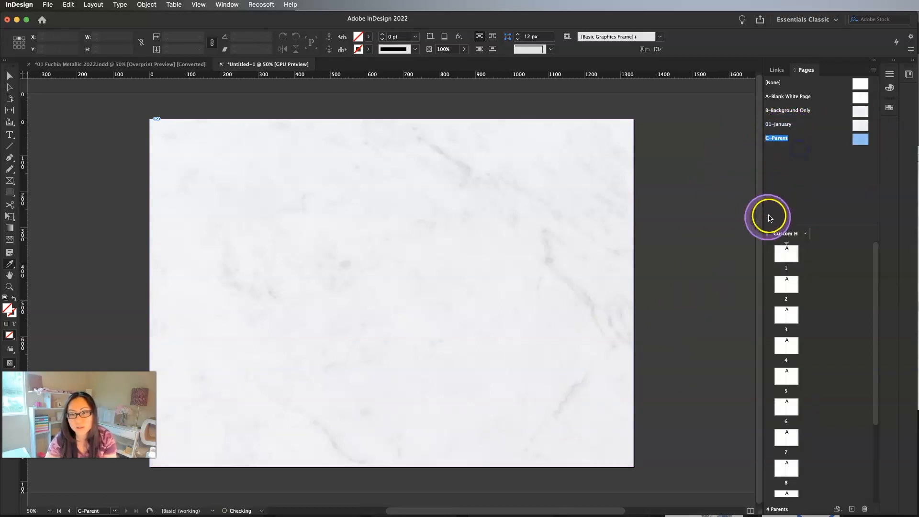
{"action": "right_click", "coordinate": [771, 144]}
{"action": "left_click", "coordinate": [797, 211]}
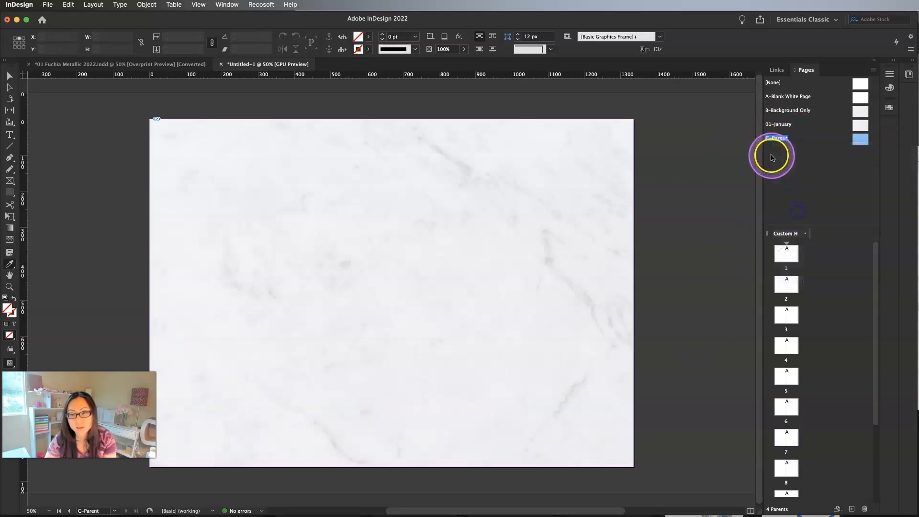
{"action": "type", "text": "02"}
{"action": "key", "text": "Tab"}
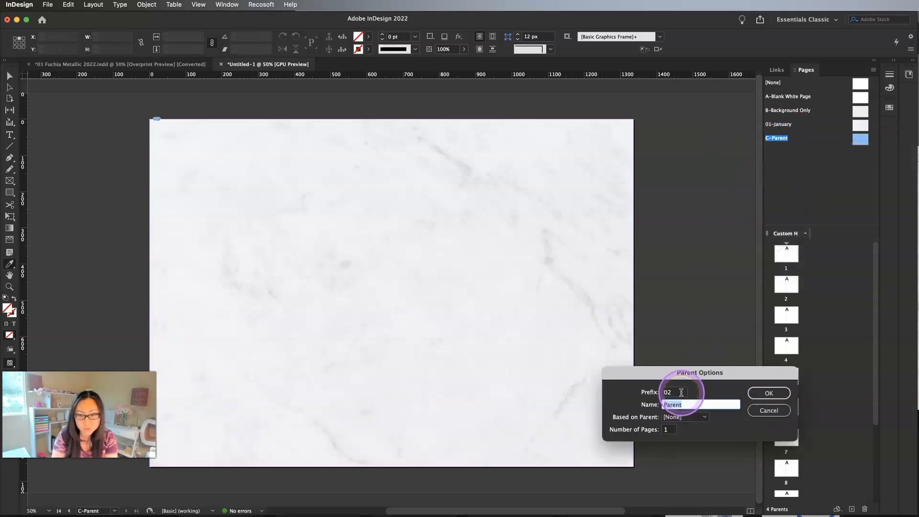
{"action": "type", "text": "February"}
{"action": "key", "text": "Return"}
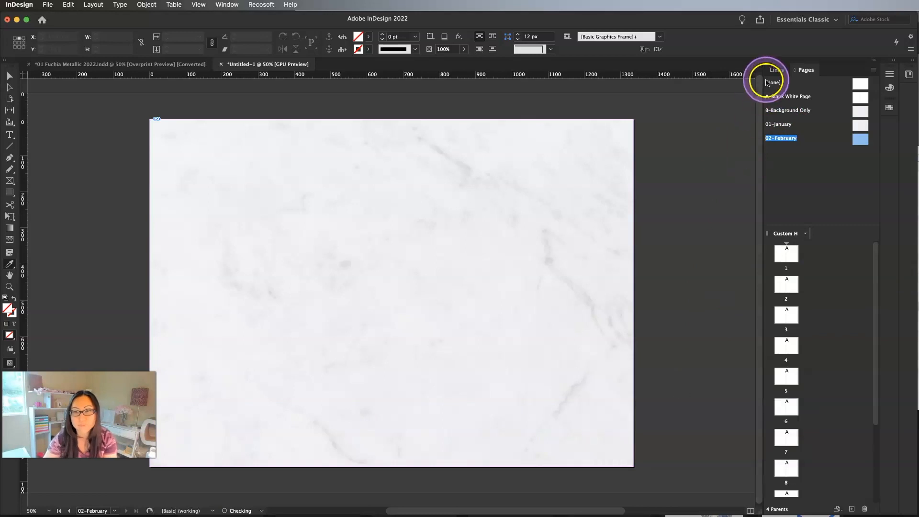
Duplicate the 02-February parent, giving the copy the prefix 03 and the name March
{"action": "right_click", "coordinate": [773, 139]}
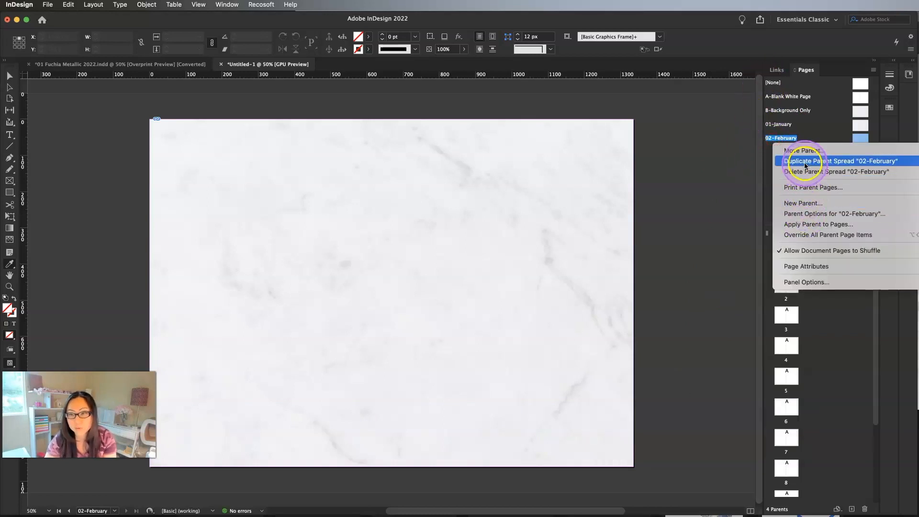
{"action": "left_click", "coordinate": [804, 165]}
{"action": "right_click", "coordinate": [779, 152]}
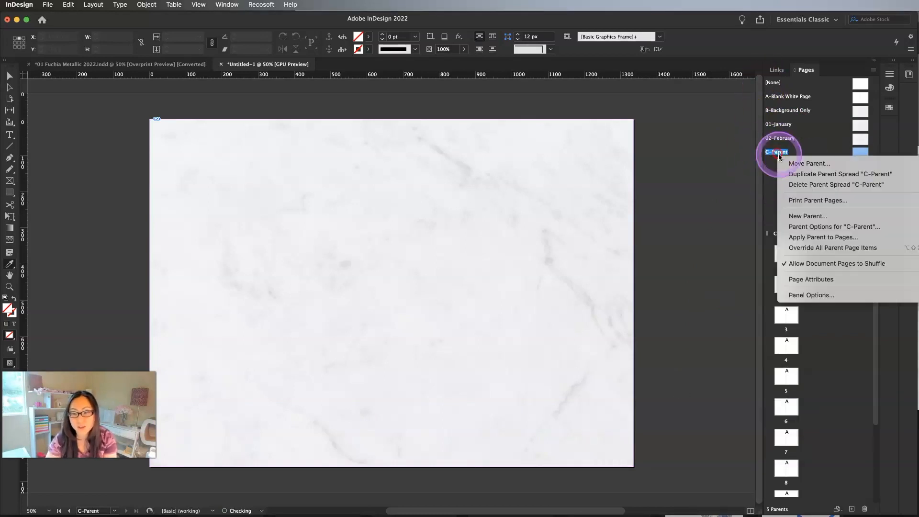
{"action": "left_click", "coordinate": [799, 226]}
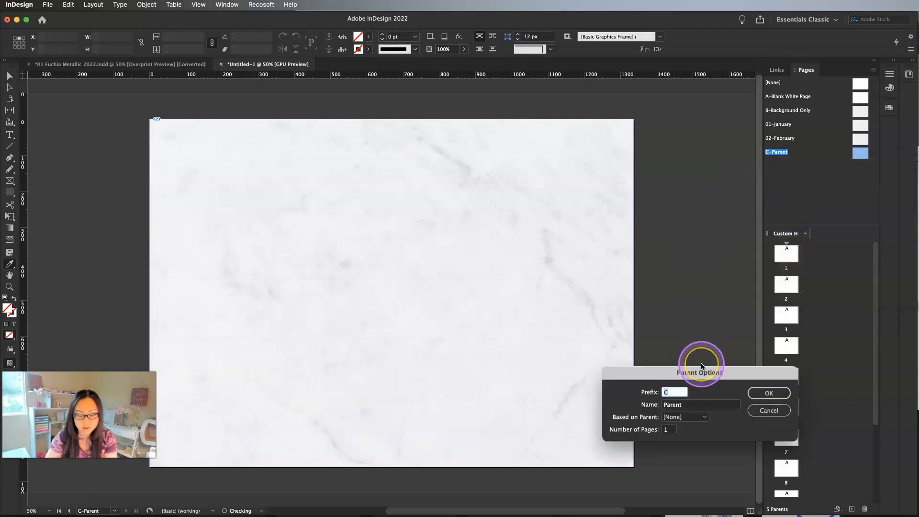
{"action": "key", "text": "Tab"}
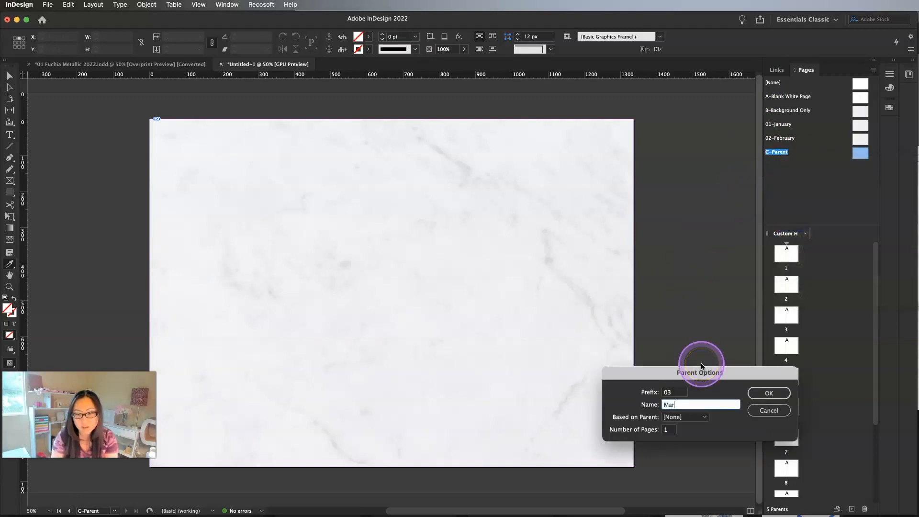
{"action": "type", "text": "March"}
{"action": "key", "text": "Return"}
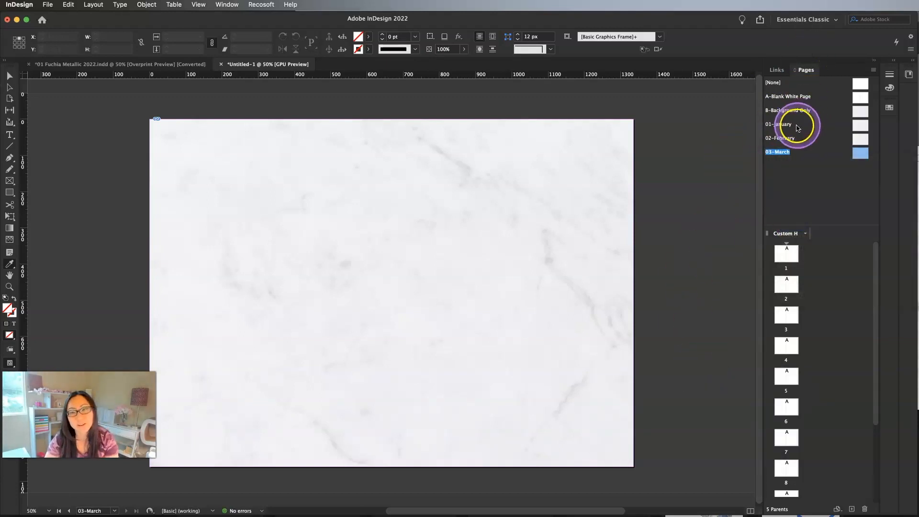
Duplicate the 03-March parent, giving the copy the prefix 04 and the name April
{"action": "right_click", "coordinate": [779, 159]}
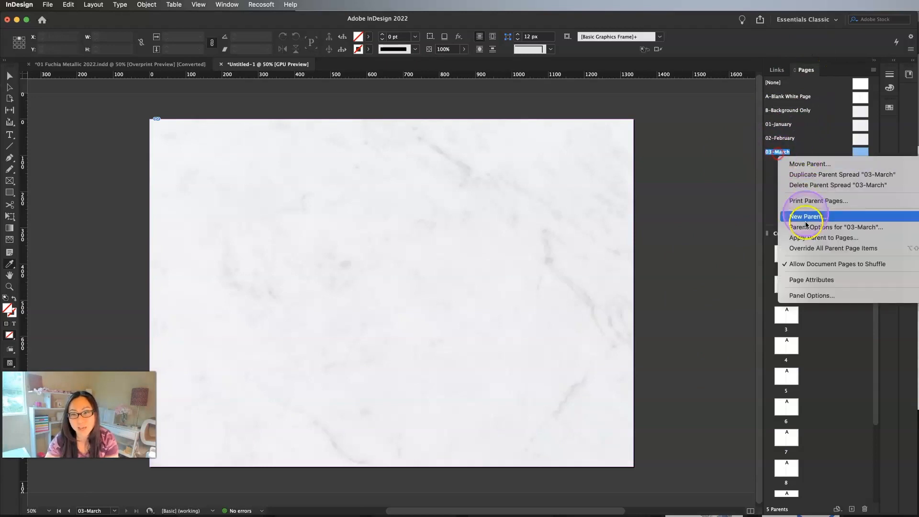
{"action": "left_click", "coordinate": [805, 175]}
{"action": "right_click", "coordinate": [783, 167]}
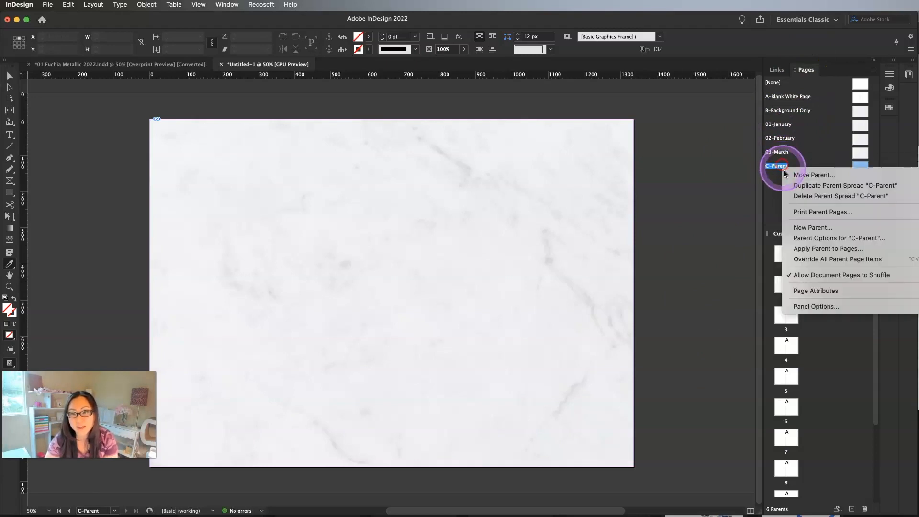
{"action": "left_click", "coordinate": [801, 238]}
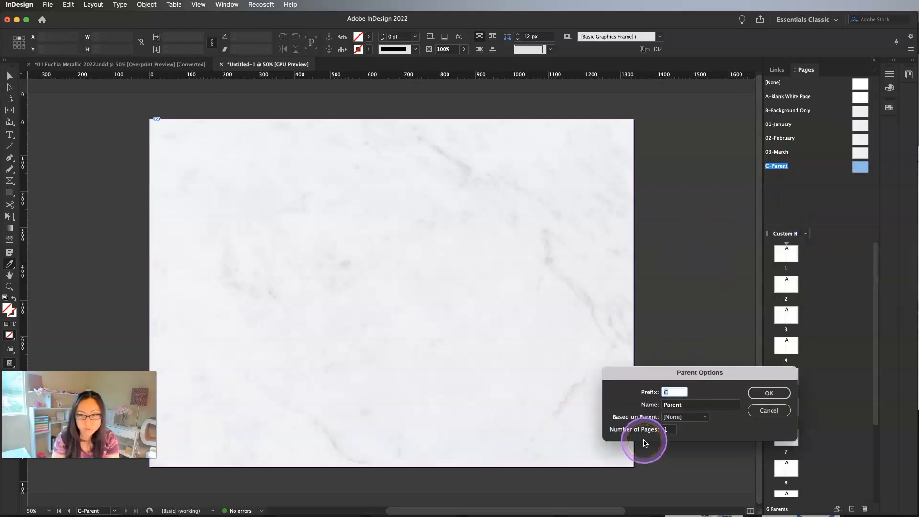
{"action": "type", "text": "04"}
{"action": "key", "text": "Tab"}
{"action": "type", "text": "Apr"}
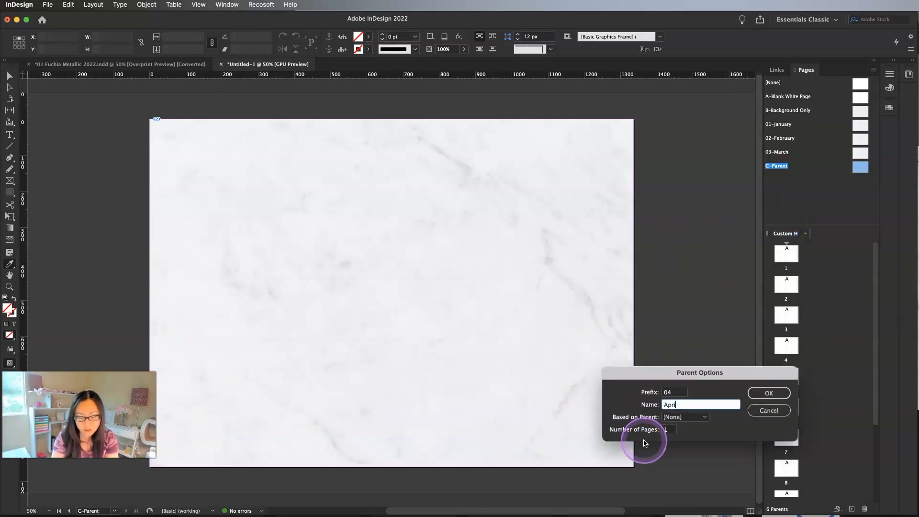
{"action": "type", "text": "il"}
{"action": "key", "text": "Return"}
Duplicate the 04-April parent, giving the copy the prefix 05 and the name May
{"action": "right_click", "coordinate": [780, 167]}
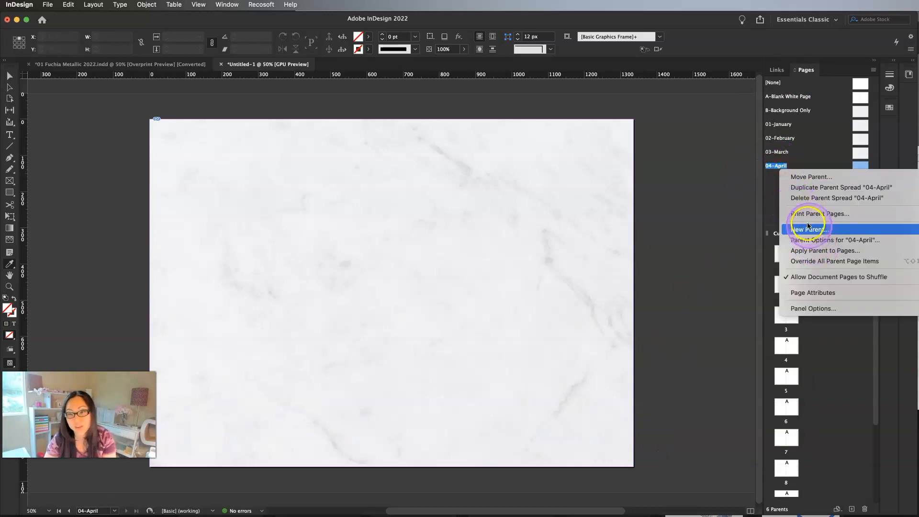
{"action": "left_click", "coordinate": [798, 192]}
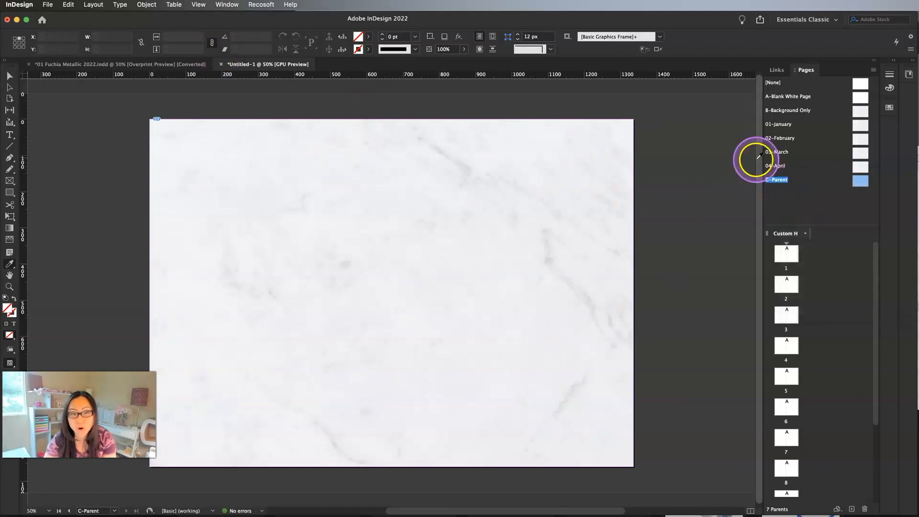
{"action": "right_click", "coordinate": [786, 181]}
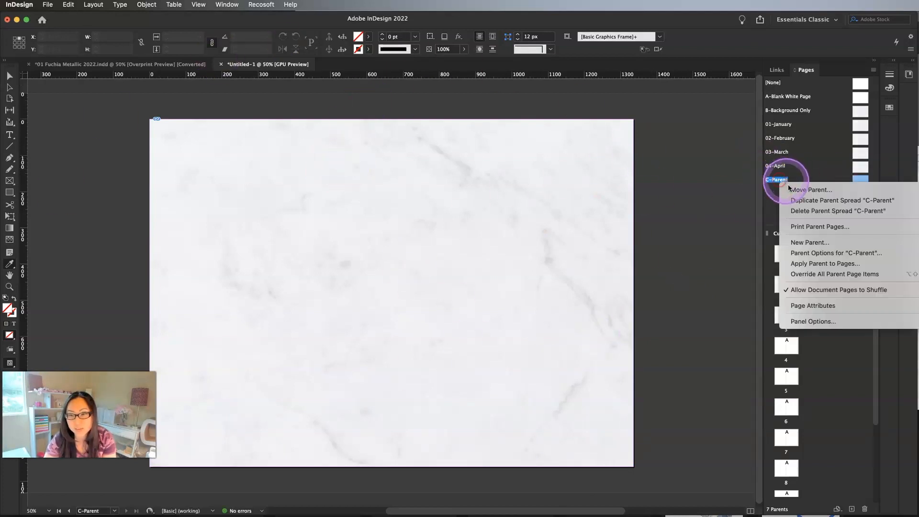
{"action": "left_click", "coordinate": [814, 252]}
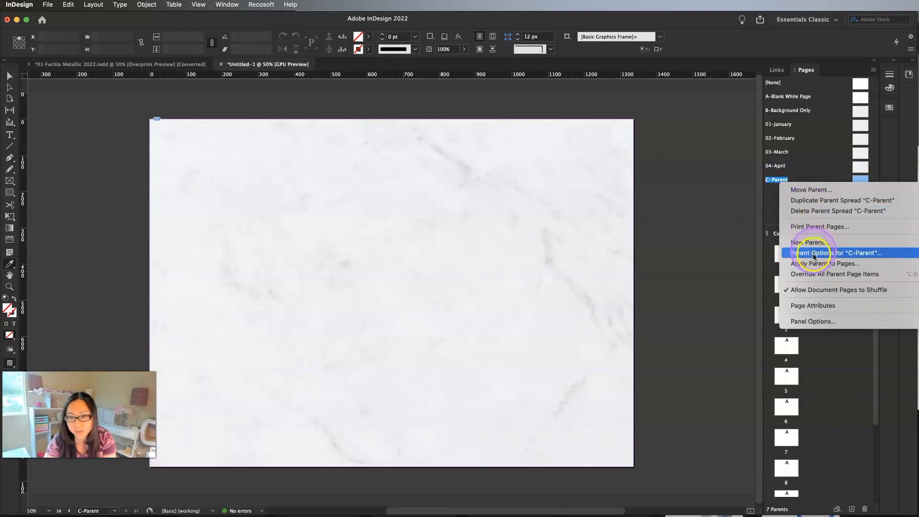
{"action": "left_click", "coordinate": [814, 253]}
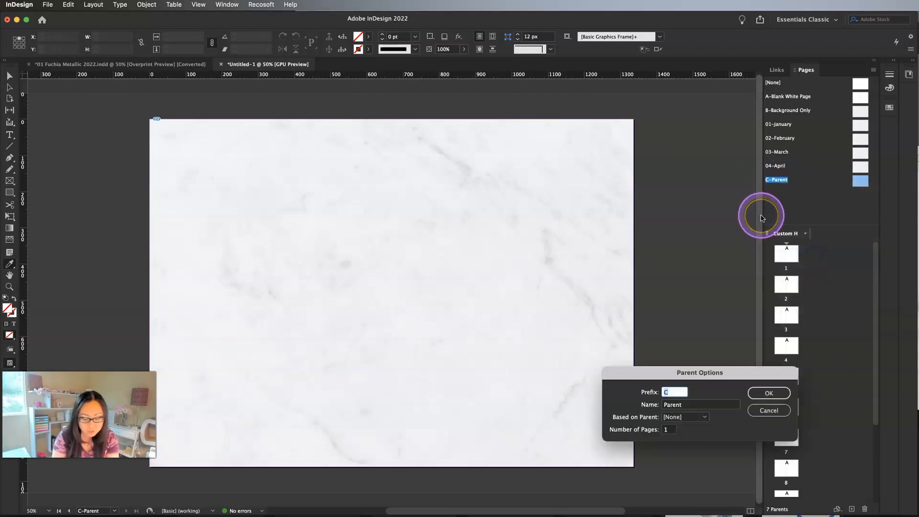
{"action": "key", "text": "Tab"}
{"action": "type", "text": "M"}
{"action": "key", "text": "Return"}
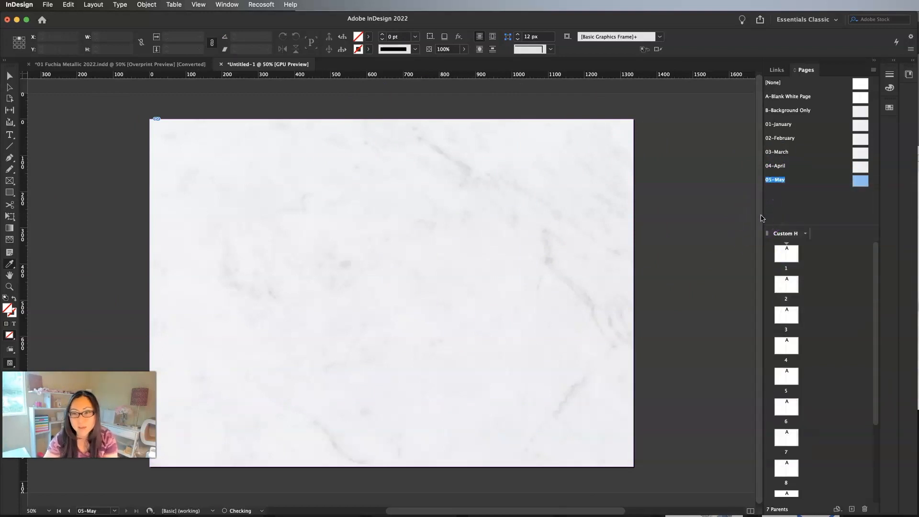
Duplicate the 05-May parent, giving the copy the prefix 06 and the name June
{"action": "right_click", "coordinate": [772, 180]}
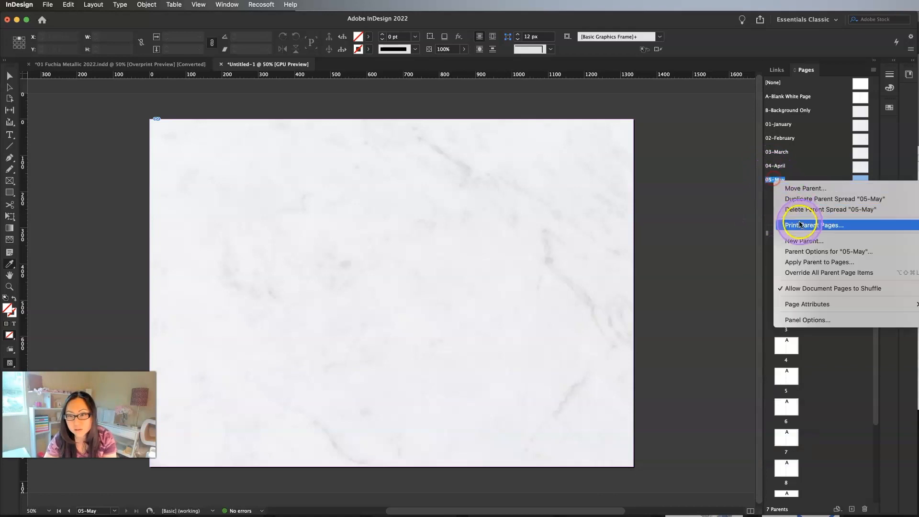
{"action": "left_click", "coordinate": [810, 199]}
{"action": "right_click", "coordinate": [783, 196]}
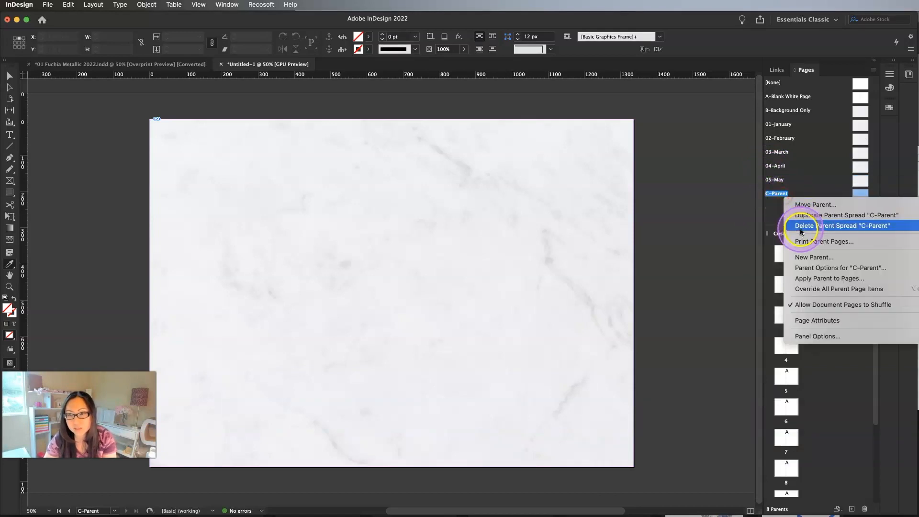
{"action": "left_click", "coordinate": [814, 268]}
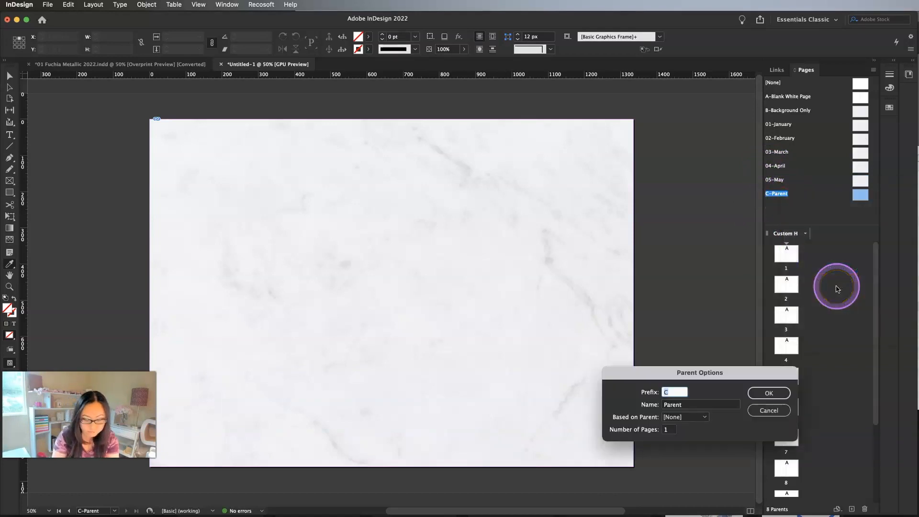
{"action": "key", "text": "Tab"}
{"action": "type", "text": "Jun"}
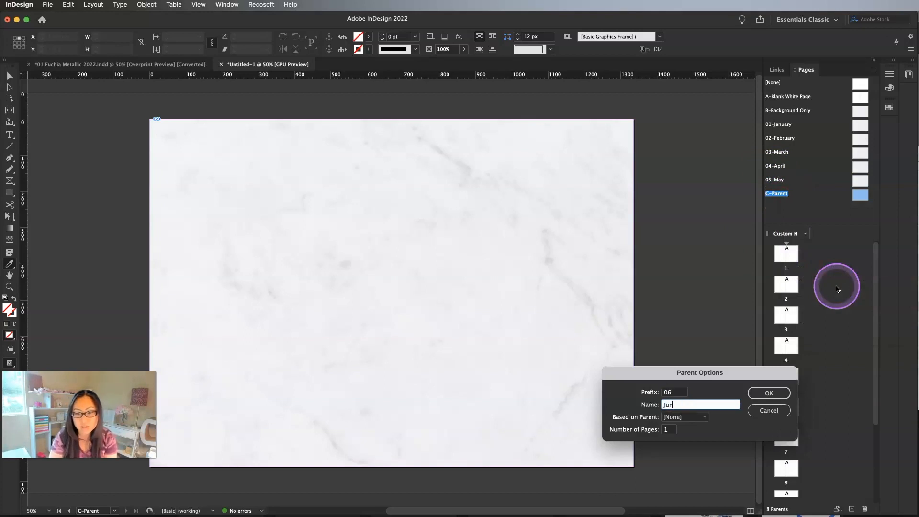
{"action": "type", "text": "e"}
{"action": "key", "text": "Return"}
Duplicate the 06-June parent, giving the copy the prefix 07 and the name July
{"action": "left_click", "coordinate": [790, 192]}
{"action": "right_click", "coordinate": [781, 194]}
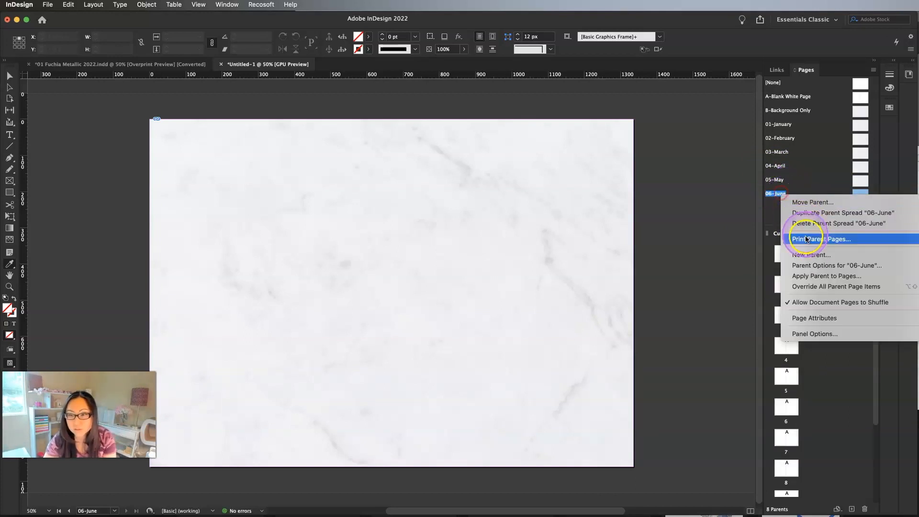
{"action": "left_click", "coordinate": [810, 213]}
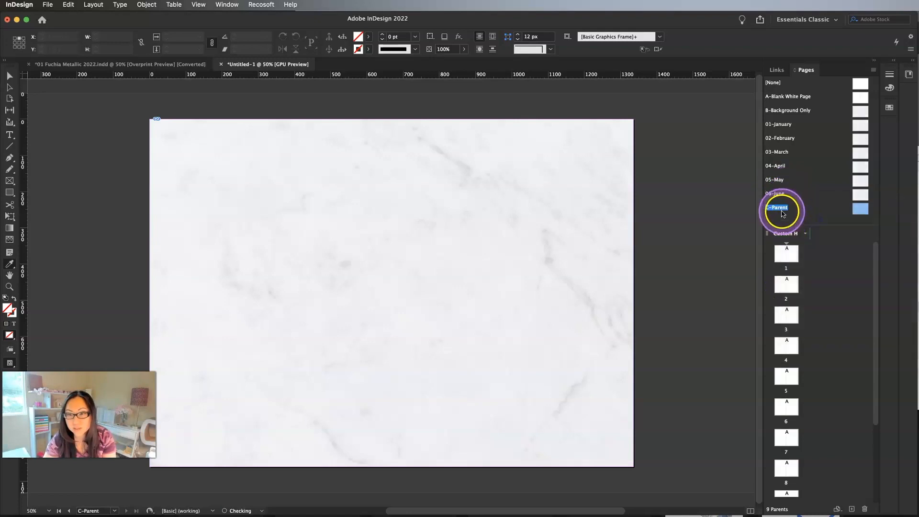
{"action": "right_click", "coordinate": [778, 208]}
{"action": "left_click", "coordinate": [808, 281]}
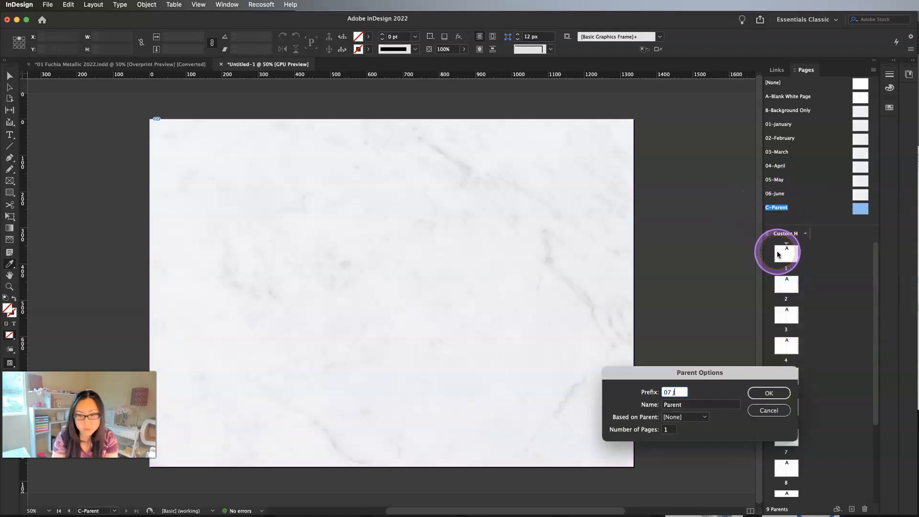
{"action": "key", "text": "Return"}
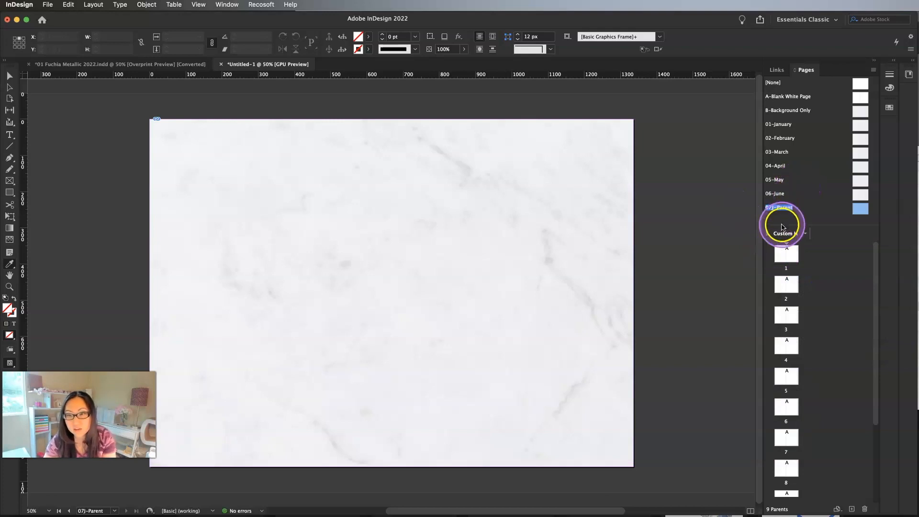
{"action": "right_click", "coordinate": [781, 212]}
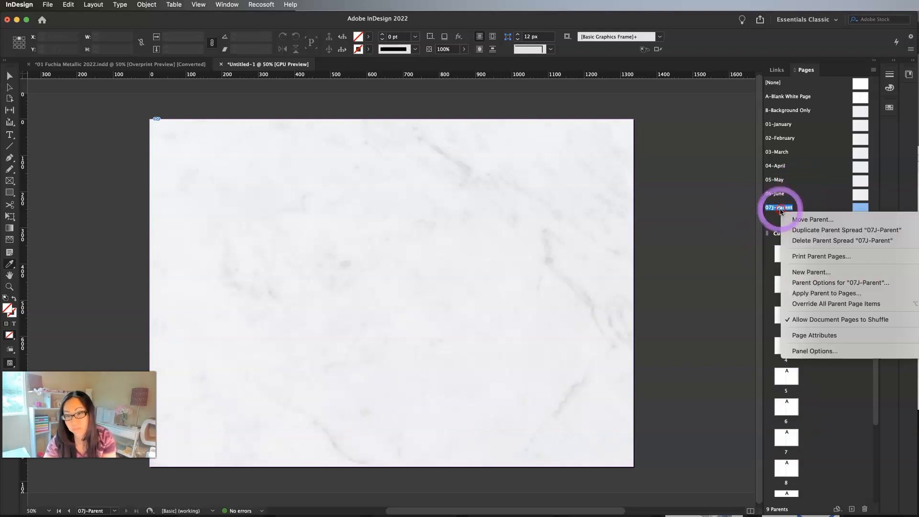
{"action": "left_click", "coordinate": [806, 282]}
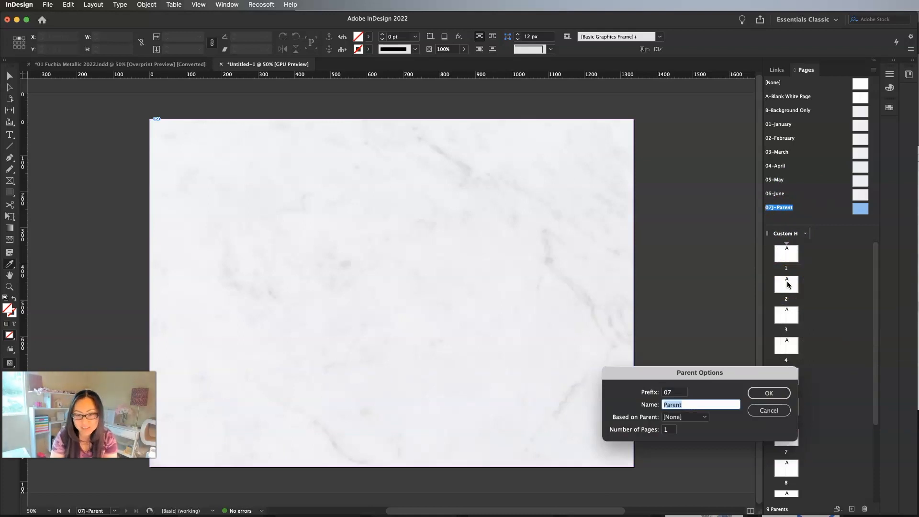
{"action": "key", "text": "Return"}
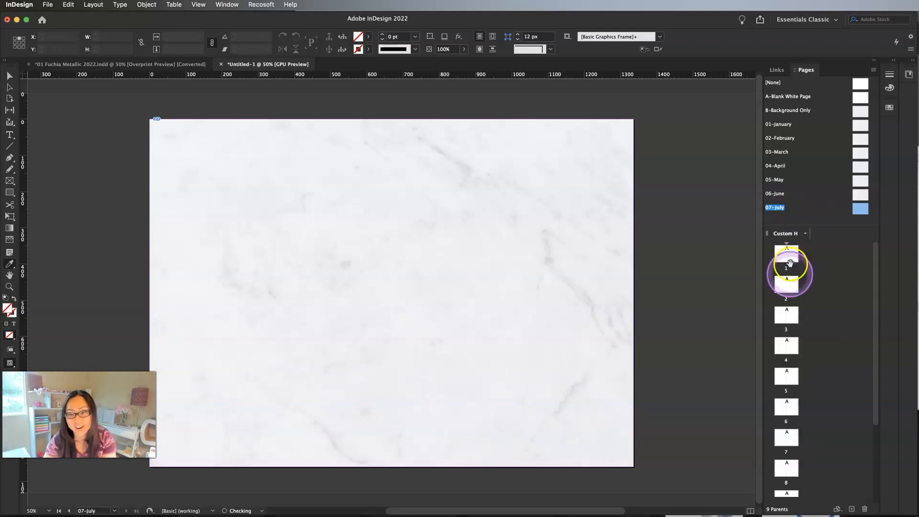
Duplicate the 07-July parent, giving the copy the prefix 08 and the name August
{"action": "right_click", "coordinate": [776, 208]}
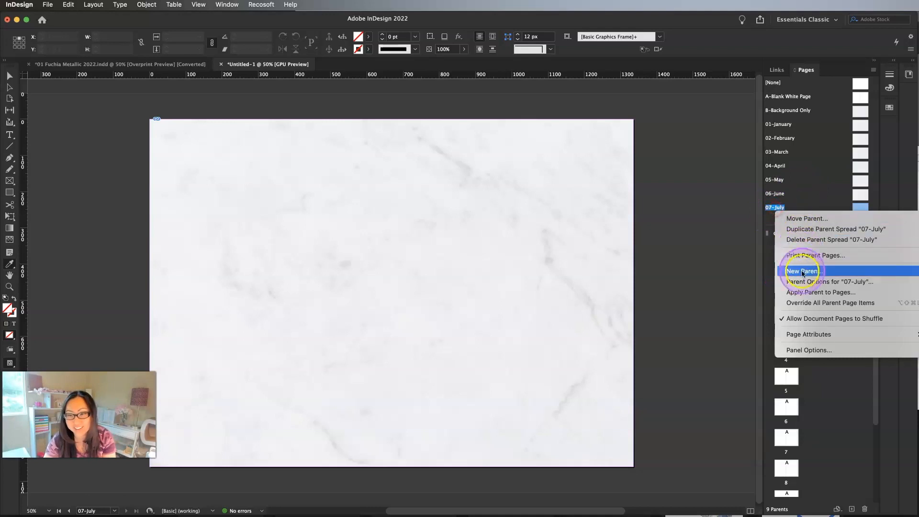
{"action": "left_click", "coordinate": [805, 229]}
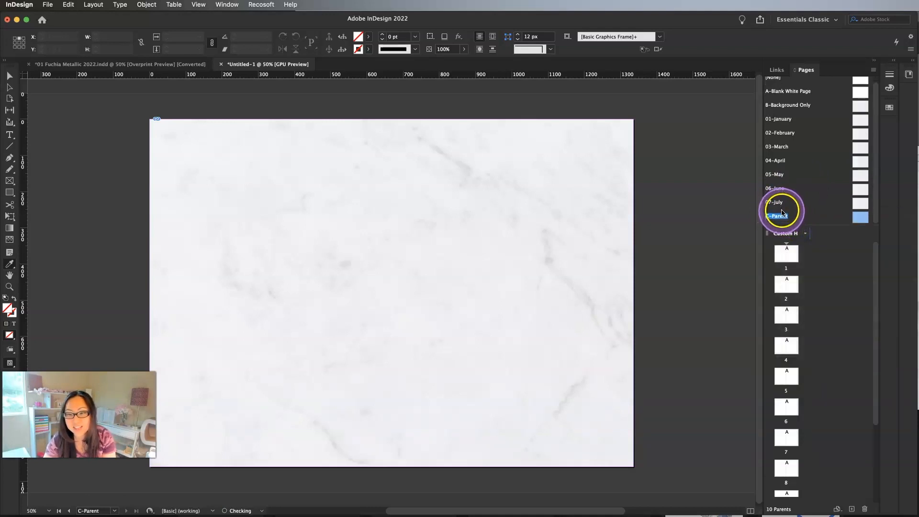
{"action": "right_click", "coordinate": [779, 215]}
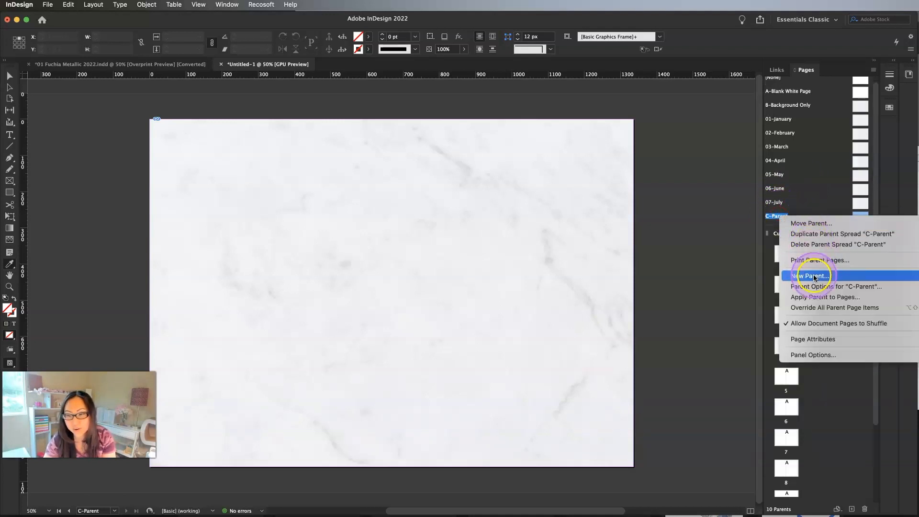
{"action": "left_click", "coordinate": [816, 287]}
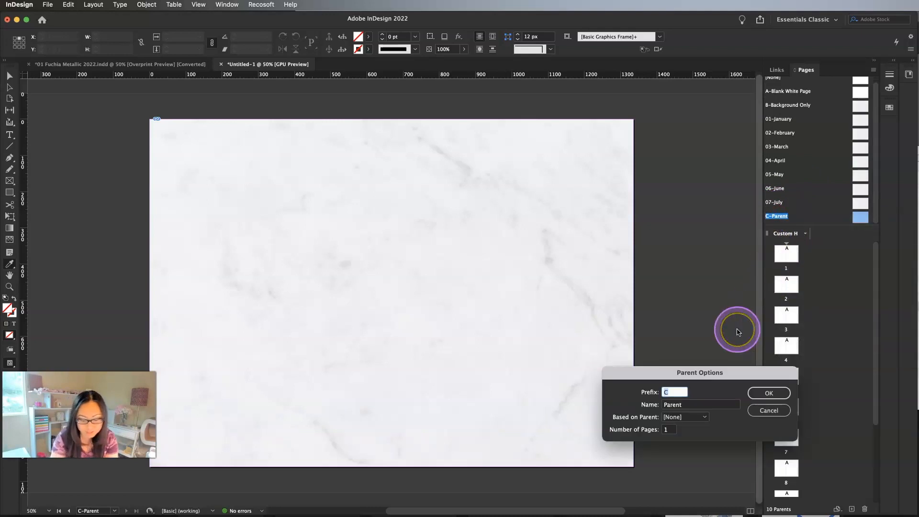
{"action": "key", "text": "Return"}
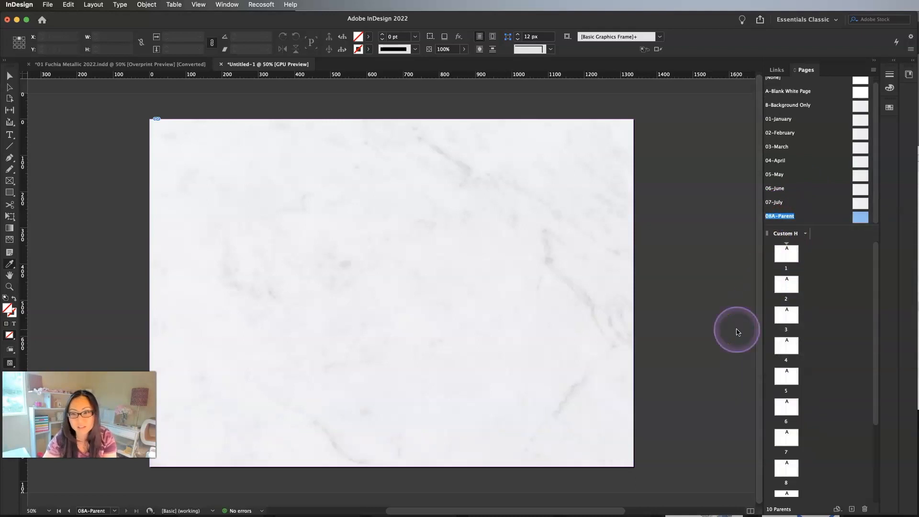
{"action": "right_click", "coordinate": [786, 215]}
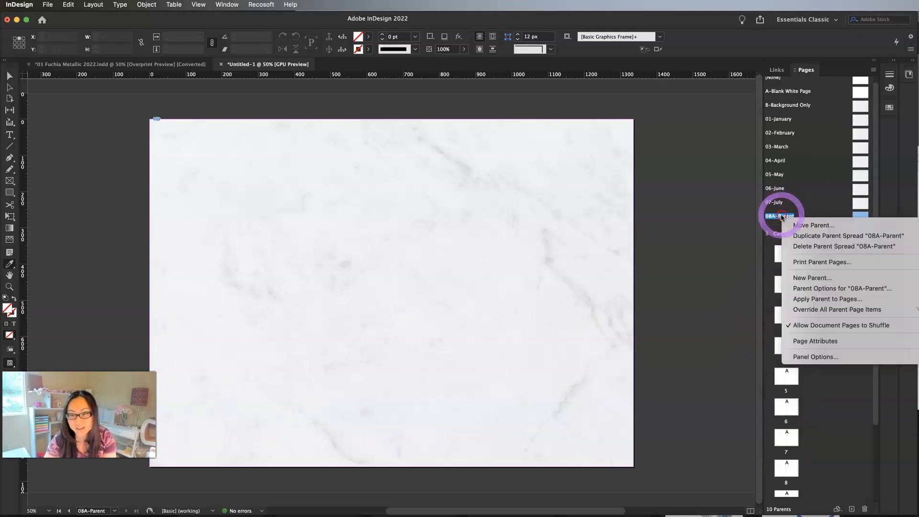
{"action": "left_click", "coordinate": [814, 289]}
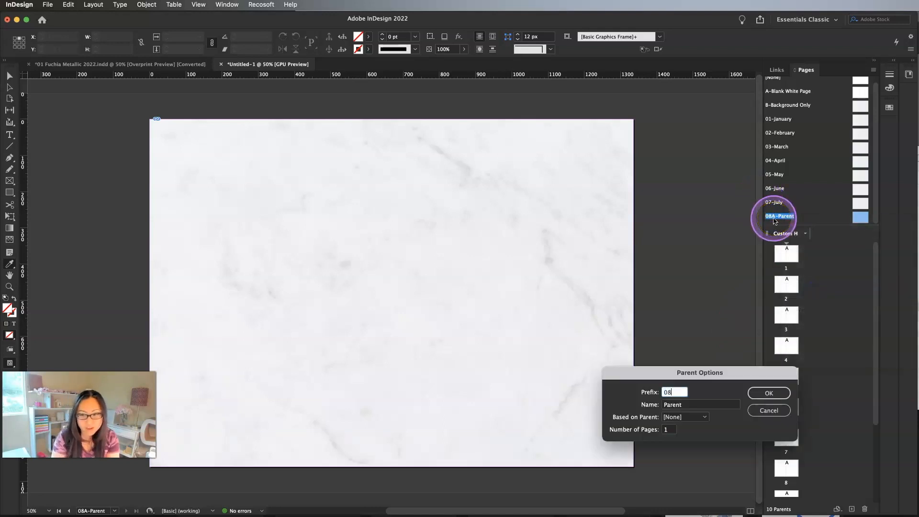
{"action": "type", "text": "August"}
{"action": "key", "text": "Return"}
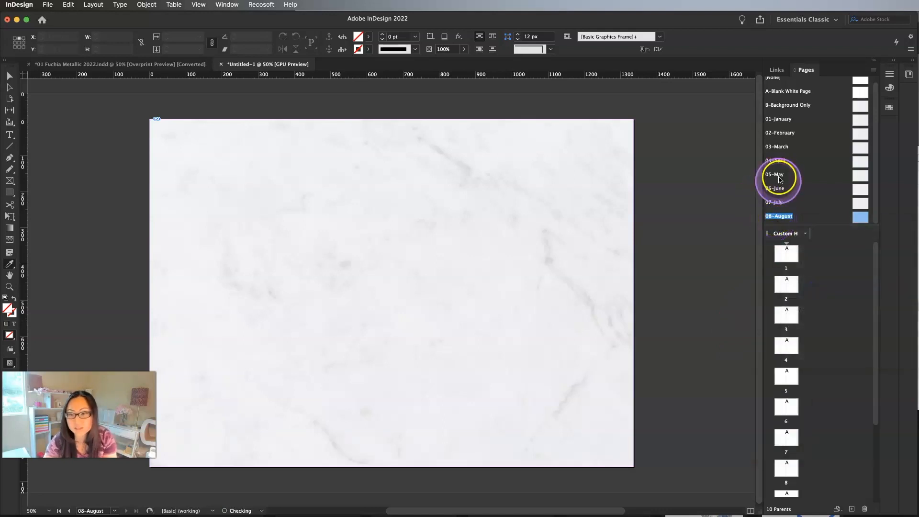
Duplicate the 08-August parent, giving the copy the prefix 09 and the name September
{"action": "right_click", "coordinate": [790, 216]}
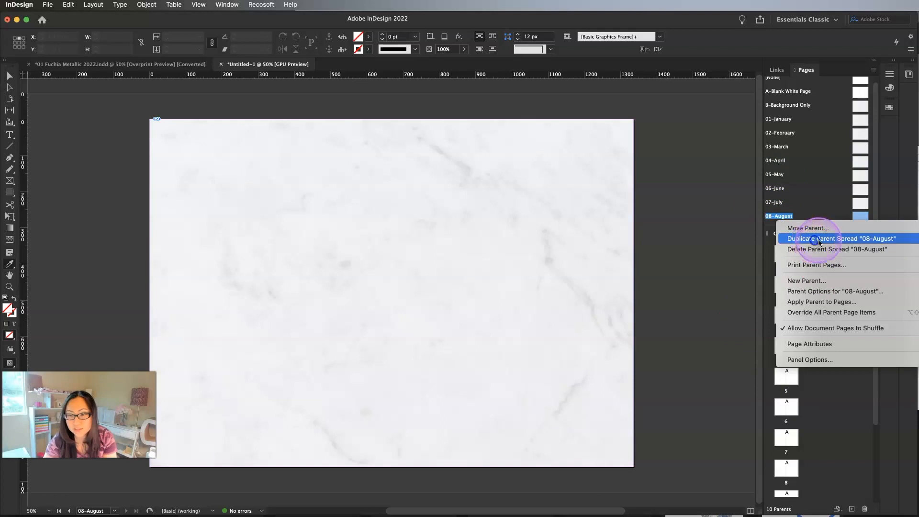
{"action": "left_click", "coordinate": [817, 242]}
{"action": "right_click", "coordinate": [788, 216]}
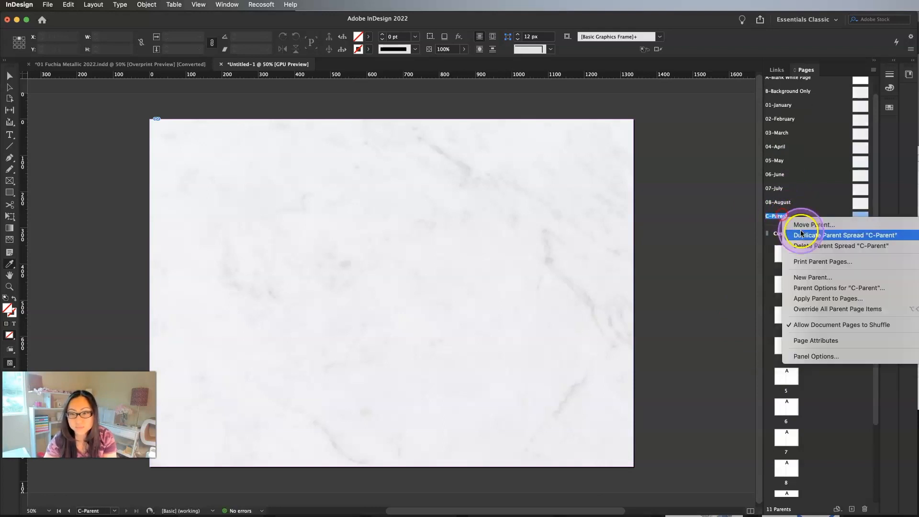
{"action": "left_click", "coordinate": [839, 288]}
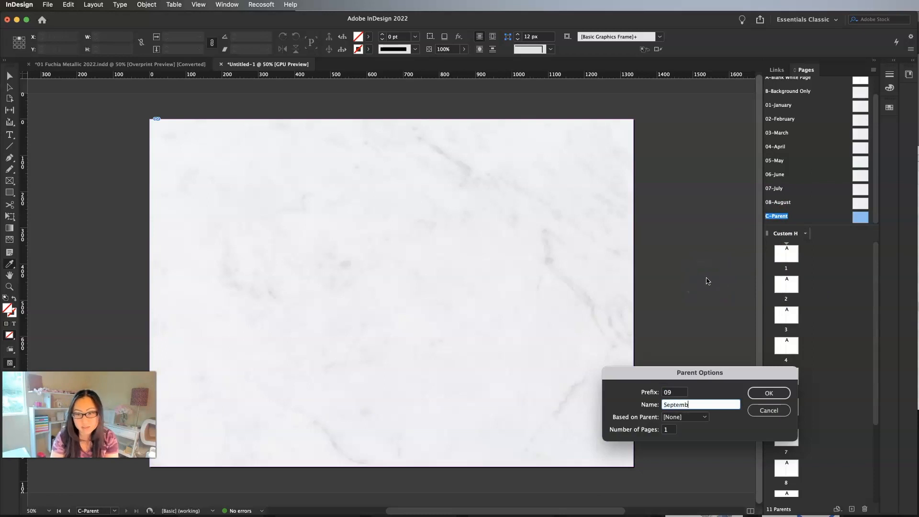
{"action": "key", "text": "Return"}
Duplicate the 09-September parent, giving the copy the prefix 10 and the name October
{"action": "right_click", "coordinate": [775, 217]}
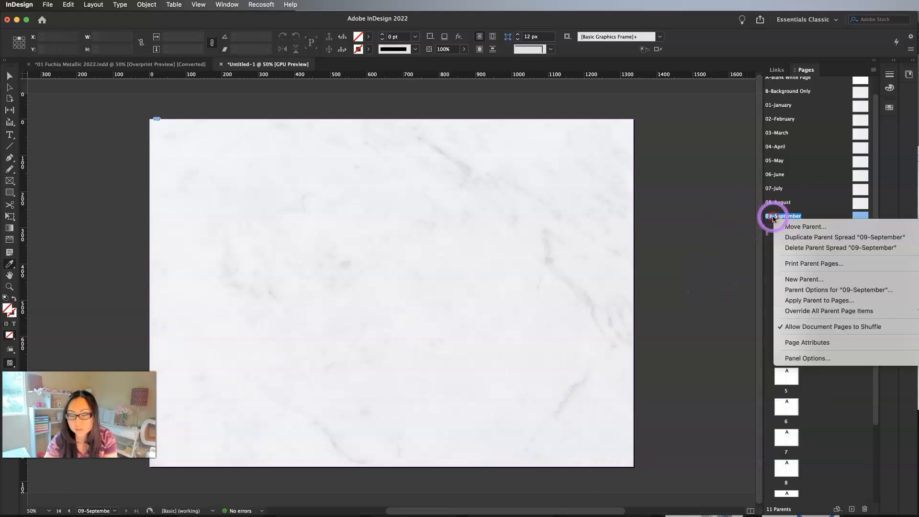
{"action": "left_click", "coordinate": [807, 234]}
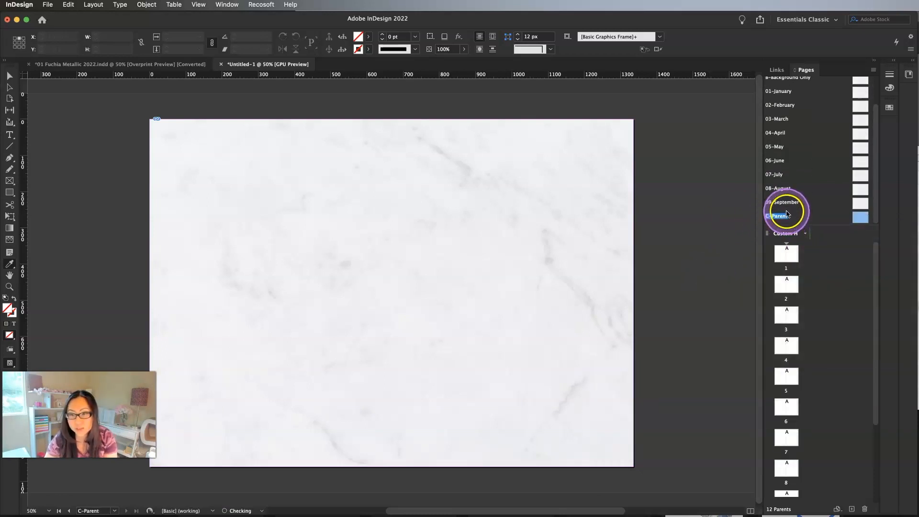
{"action": "right_click", "coordinate": [786, 219]}
{"action": "left_click", "coordinate": [817, 291]}
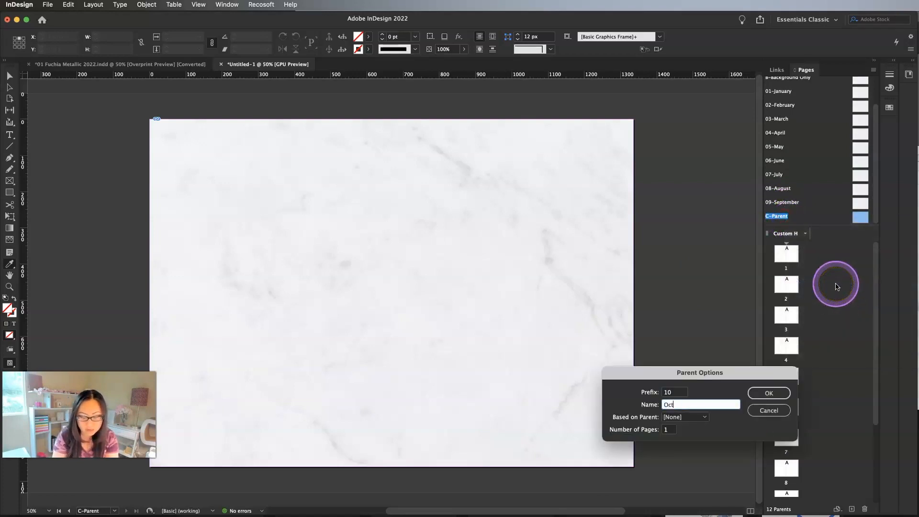
{"action": "key", "text": "Return"}
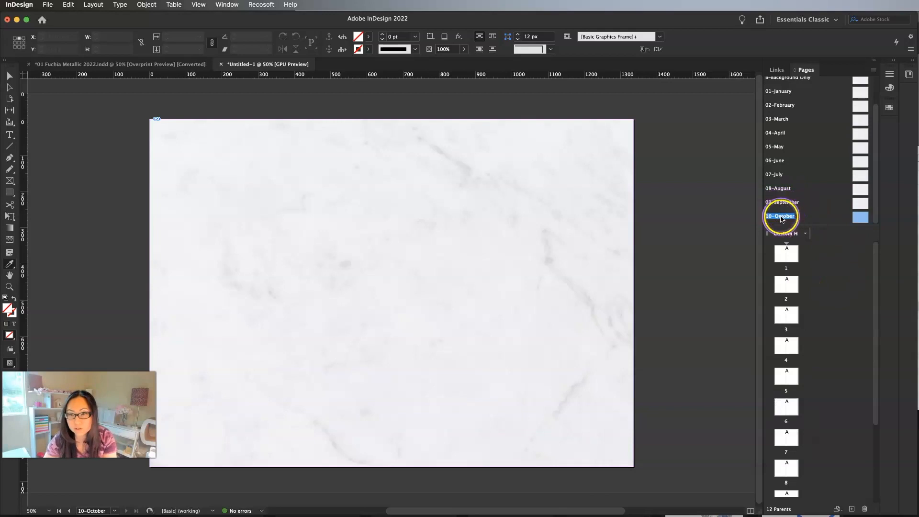
Duplicate the 10-October parent, giving the copy the prefix 11 and the name November
{"action": "right_click", "coordinate": [781, 219]}
{"action": "left_click", "coordinate": [821, 237]}
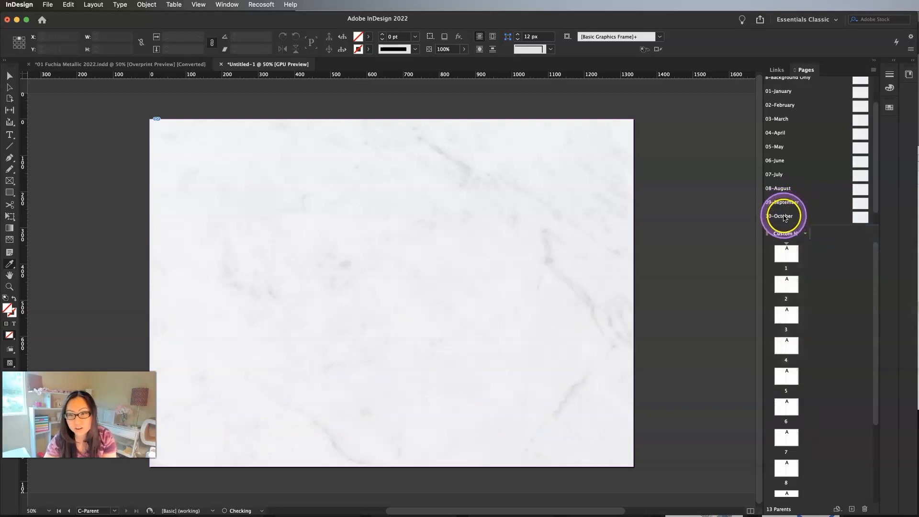
{"action": "right_click", "coordinate": [786, 219]}
{"action": "left_click", "coordinate": [785, 209]}
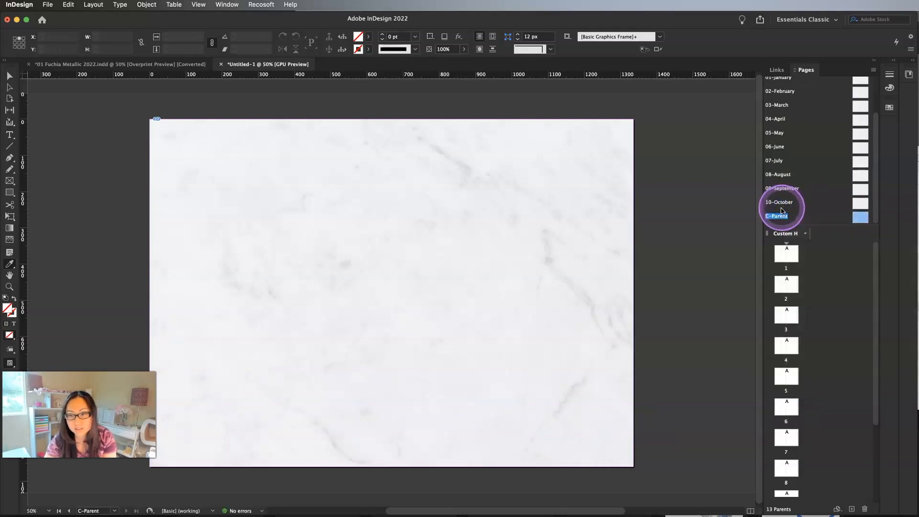
{"action": "right_click", "coordinate": [778, 220]}
{"action": "left_click", "coordinate": [790, 292]}
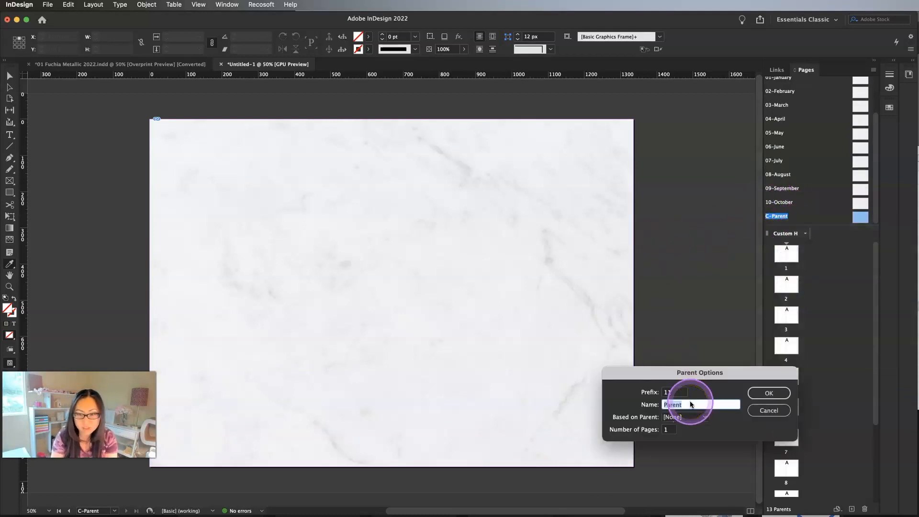
{"action": "key", "text": "Return"}
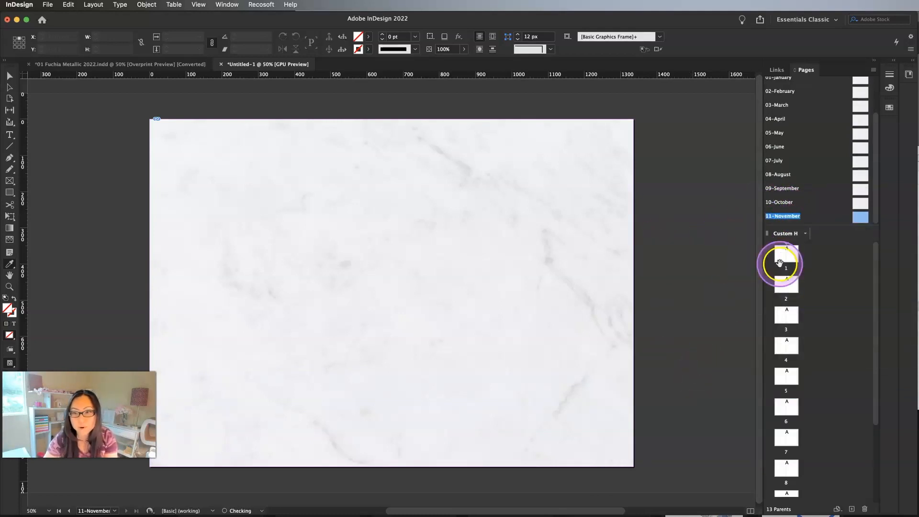
Duplicate the 11-November parent, giving the copy the prefix 12 and the name December
{"action": "right_click", "coordinate": [788, 217]}
{"action": "left_click", "coordinate": [803, 237]}
{"action": "right_click", "coordinate": [784, 219]}
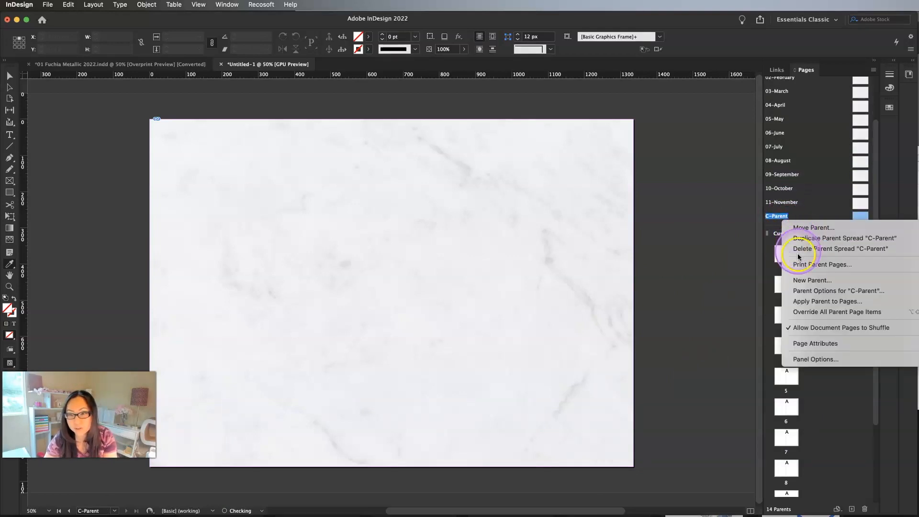
{"action": "left_click", "coordinate": [814, 291]}
{"action": "type", "text": "12"}
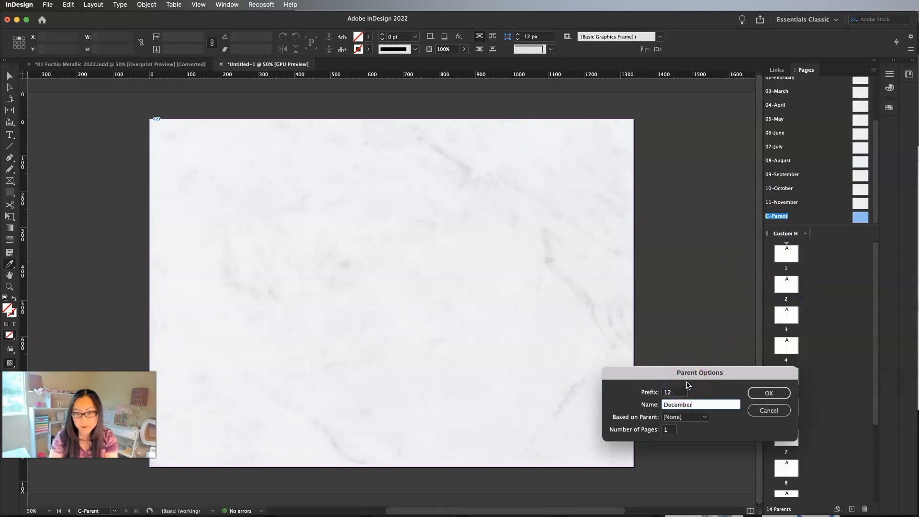
{"action": "key", "text": "Return"}
Replace the marble background image on the 01-January parent with 01-January.jpg from the Tabs folder in Finder
{"action": "scroll", "coordinate": [827, 148], "scroll_direction": "up", "scroll_amount": 4}
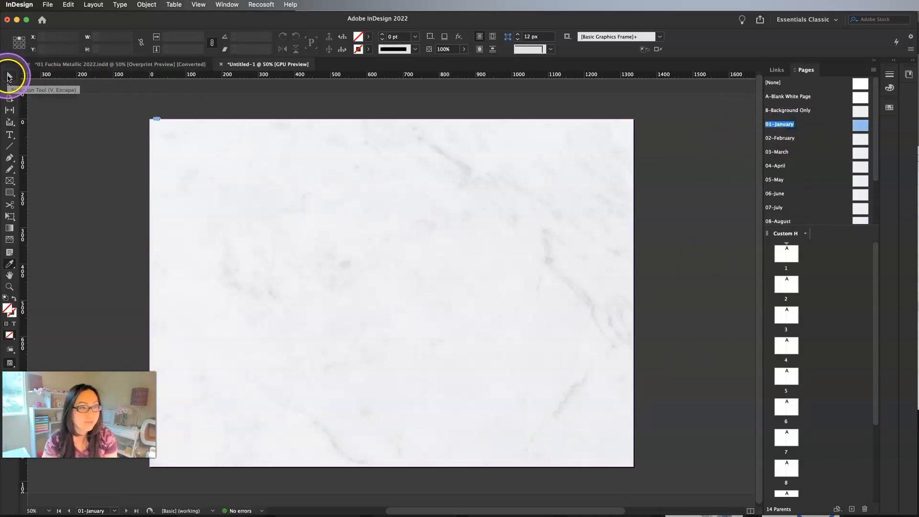
{"action": "left_click", "coordinate": [8, 77]}
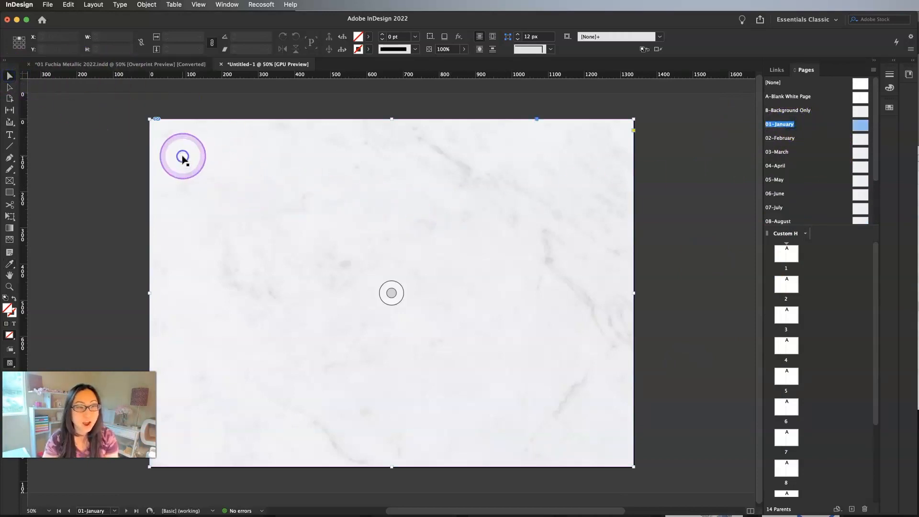
{"action": "left_click", "coordinate": [185, 157]}
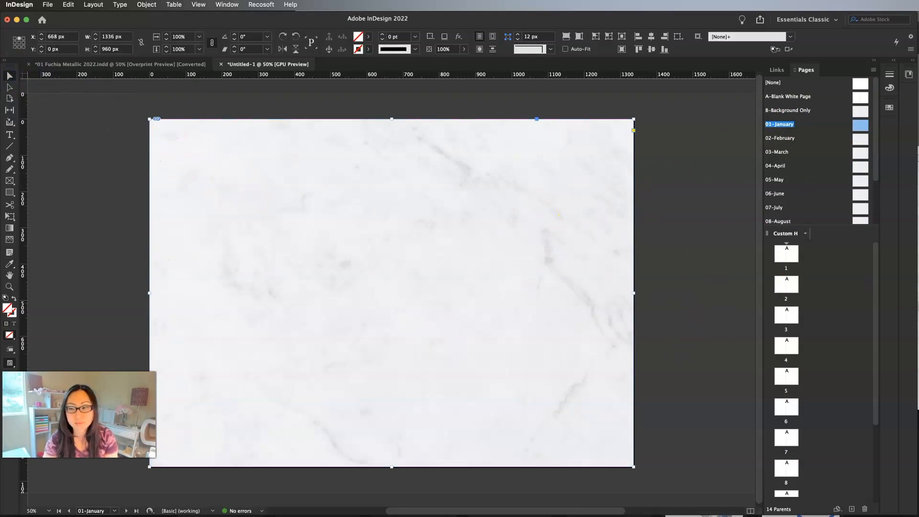
{"action": "key", "text": "super+Tab"}
{"action": "left_click_drag", "start_coordinate": [731, 193], "coordinate": [334, 212]}
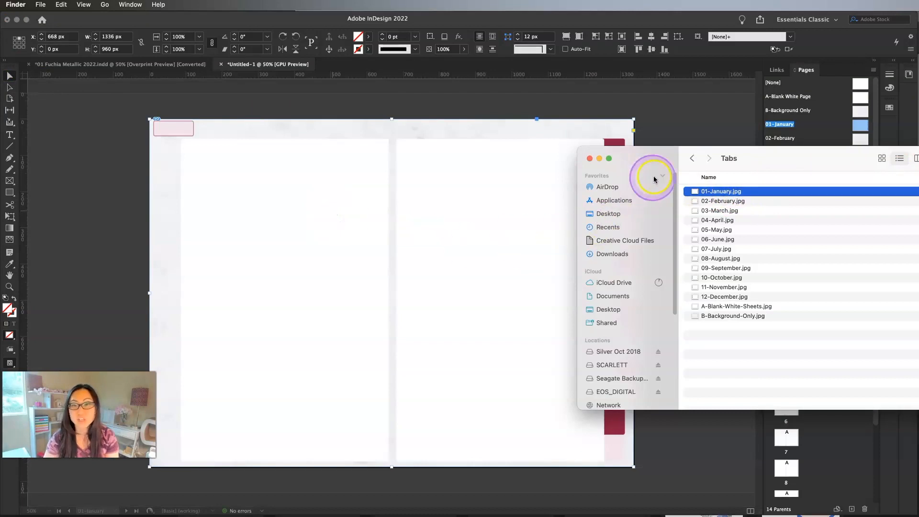
{"action": "left_click_drag", "start_coordinate": [667, 158], "coordinate": [777, 192]}
Open the 02-February parent and replace its background image with 02-February.jpg from the Tabs folder in Finder
{"action": "double_click", "coordinate": [782, 137]}
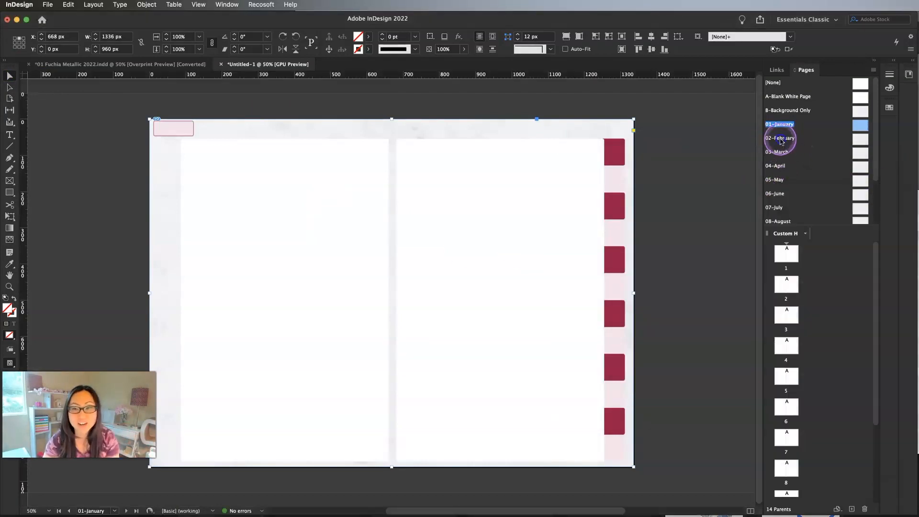
{"action": "left_click", "coordinate": [333, 203]}
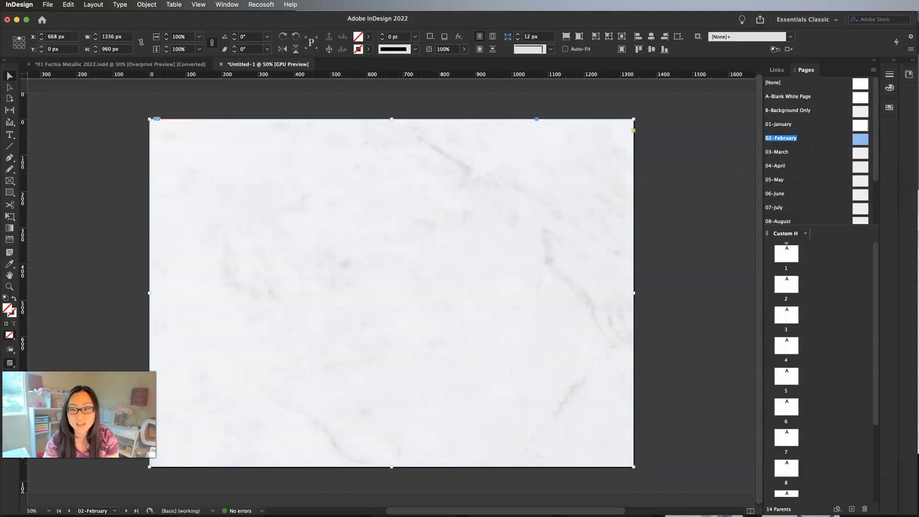
{"action": "left_click", "coordinate": [918, 239]}
{"action": "left_click_drag", "start_coordinate": [791, 255], "coordinate": [527, 246]}
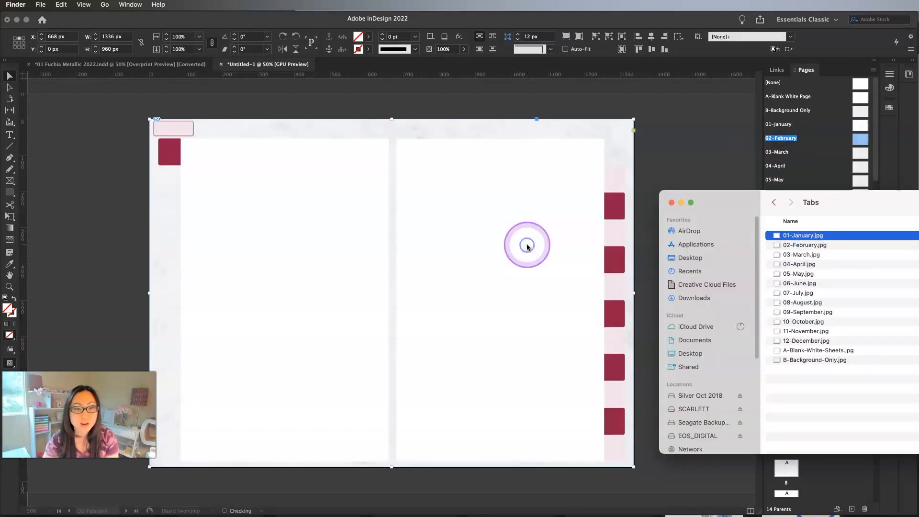
Open the 03-March parent and replace its marble background image with 03-March.jpg from the Tabs folder in Finder
{"action": "left_click", "coordinate": [737, 153]}
{"action": "double_click", "coordinate": [778, 152]}
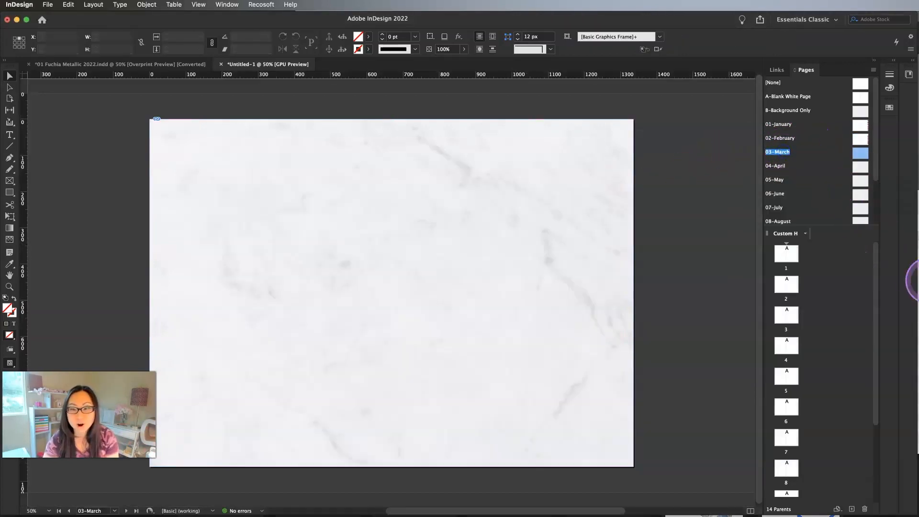
{"action": "left_click", "coordinate": [917, 271]}
{"action": "mouse_move", "coordinate": [803, 257]}
{"action": "left_mouse_down"}
{"action": "mouse_move", "coordinate": [636, 248]}
{"action": "mouse_move", "coordinate": [800, 253]}
{"action": "left_mouse_up"}
{"action": "left_click", "coordinate": [329, 202]}
{"action": "key", "text": "super+Tab"}
{"action": "left_click", "coordinate": [530, 261]}
{"action": "left_click", "coordinate": [573, 266]}
{"action": "left_click", "coordinate": [917, 273]}
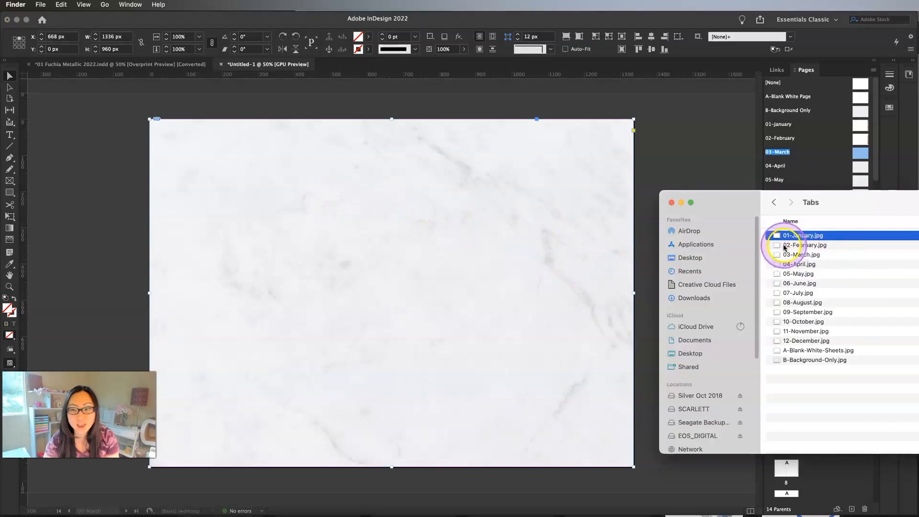
{"action": "left_click_drag", "start_coordinate": [800, 259], "coordinate": [424, 230]}
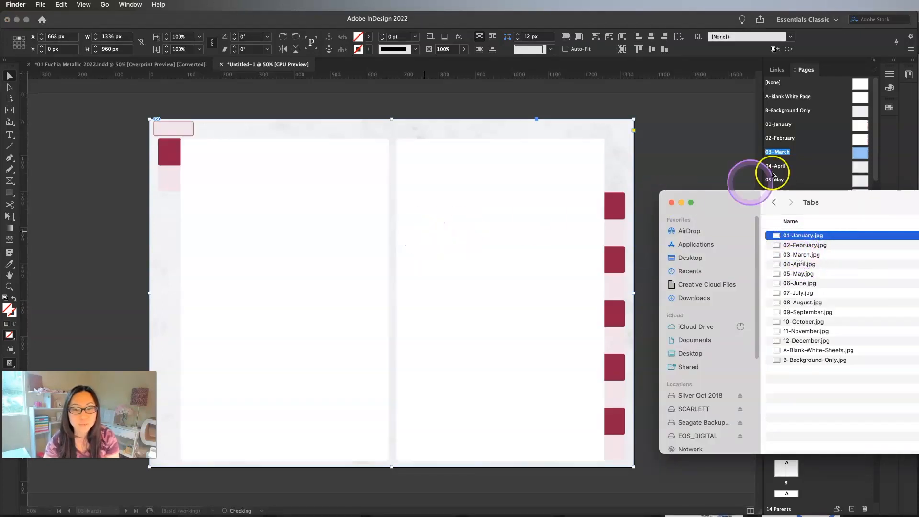
Open the 04-April parent and replace its marble background image with 04-April.jpg from the Tabs folder in Finder
{"action": "left_click", "coordinate": [809, 161]}
{"action": "double_click", "coordinate": [786, 166]}
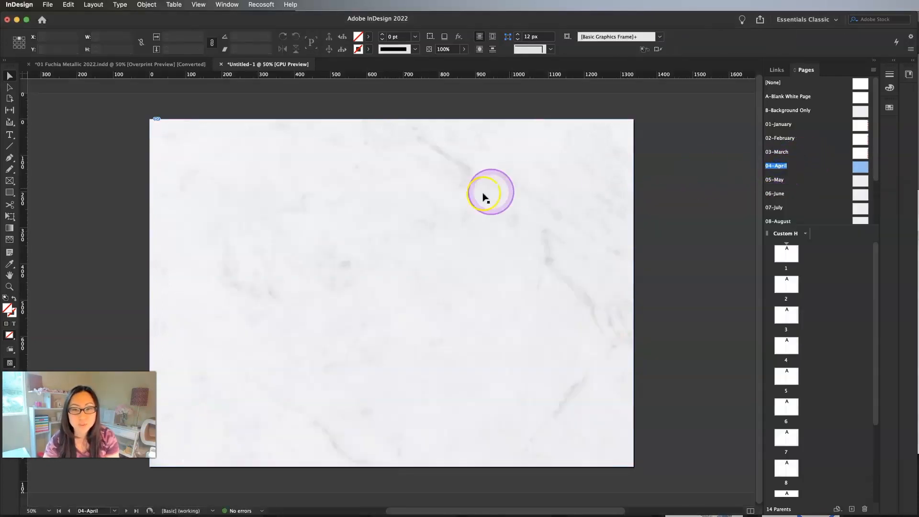
{"action": "left_click", "coordinate": [397, 184]}
{"action": "left_click", "coordinate": [916, 278]}
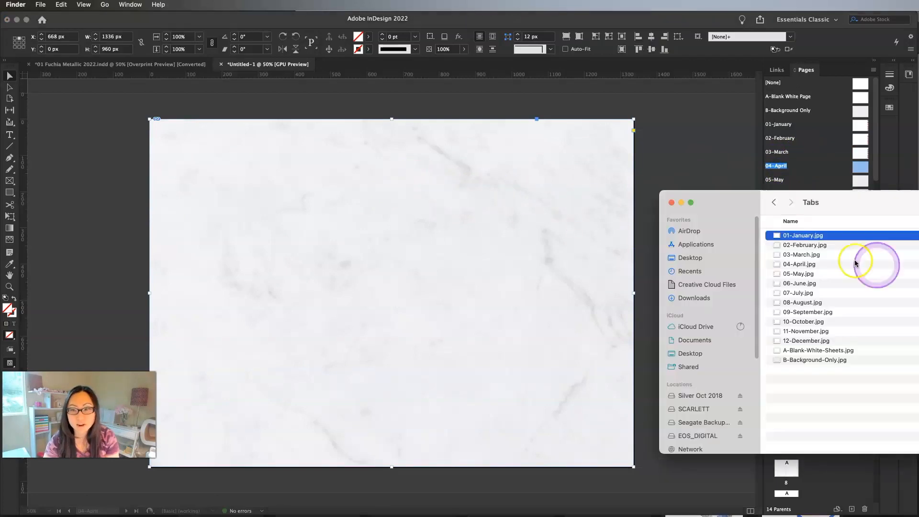
{"action": "left_click_drag", "start_coordinate": [799, 267], "coordinate": [484, 245]}
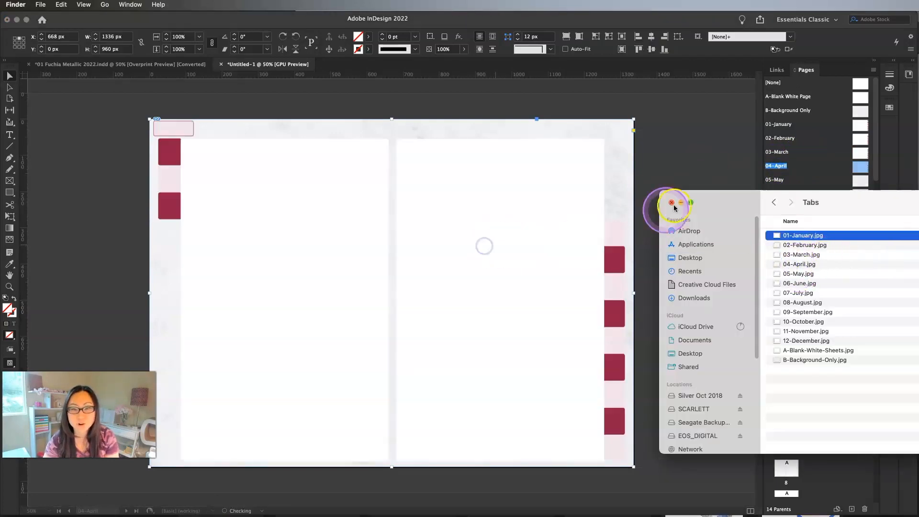
Open the 05-May parent and replace its marble background image with 05-May.jpg from the Tabs folder in Finder
{"action": "left_click", "coordinate": [779, 182]}
{"action": "double_click", "coordinate": [779, 180]}
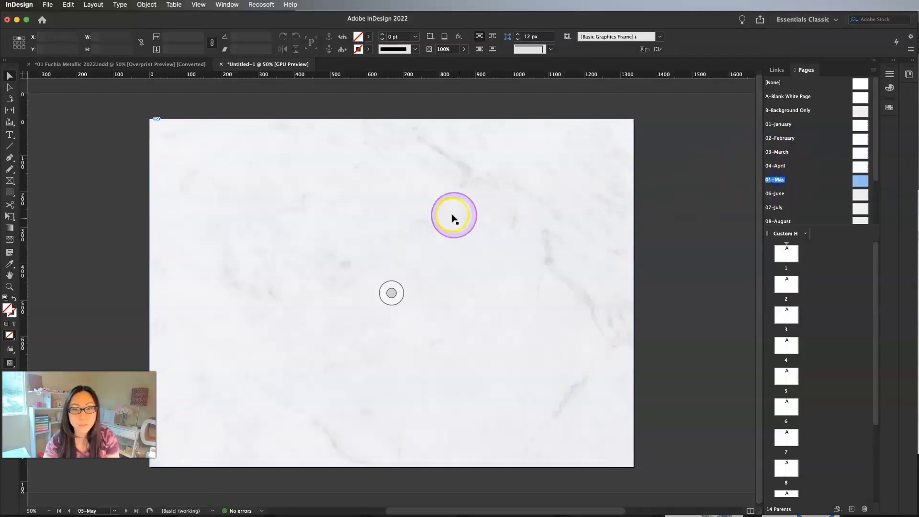
{"action": "left_click", "coordinate": [915, 282]}
{"action": "left_click_drag", "start_coordinate": [786, 277], "coordinate": [524, 256]}
Open the 06-June parent and replace its marble background image with 06-June.jpg from the Tabs folder in Finder
{"action": "left_click", "coordinate": [775, 193]}
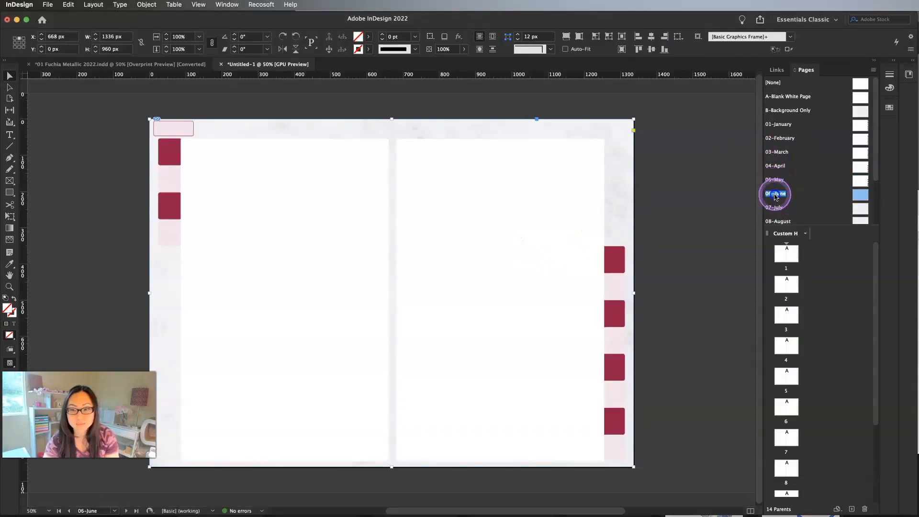
{"action": "double_click", "coordinate": [776, 194]}
{"action": "left_click", "coordinate": [905, 280]}
{"action": "left_click_drag", "start_coordinate": [818, 286], "coordinate": [507, 255]}
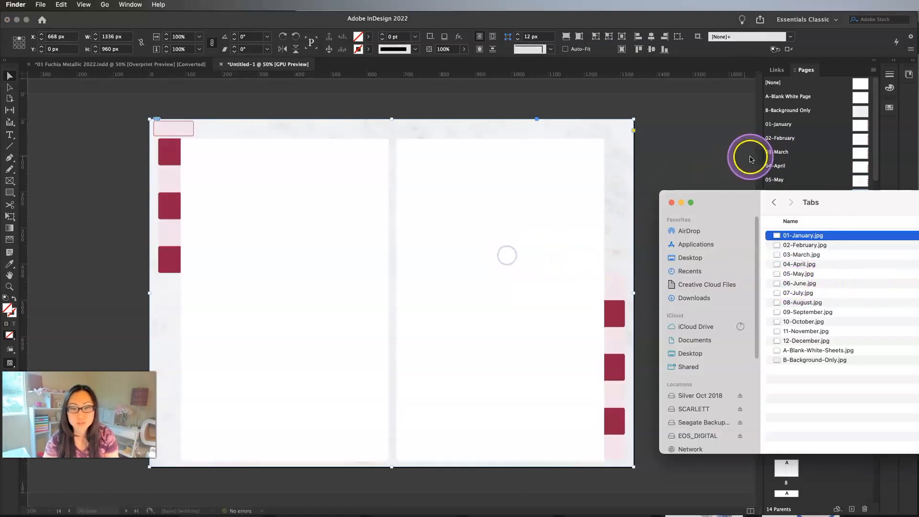
Open the 07-July parent and replace its marble background image with 07-July.jpg from the Tabs folder in Finder
{"action": "left_click", "coordinate": [746, 158]}
{"action": "double_click", "coordinate": [792, 207]}
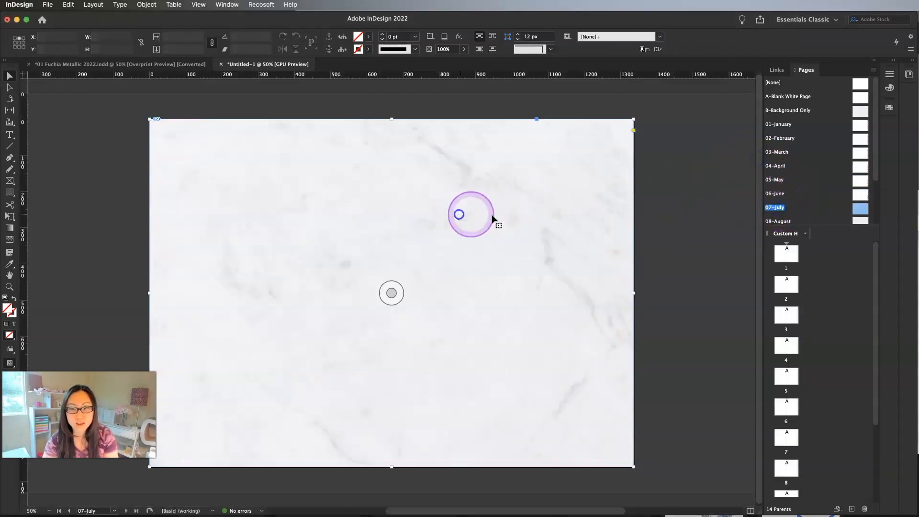
{"action": "left_click", "coordinate": [918, 279]}
{"action": "left_click_drag", "start_coordinate": [801, 292], "coordinate": [466, 255]}
Open the 08-August parent and replace its marble background image with 08-August.jpg from the Tabs folder in Finder
{"action": "left_click", "coordinate": [814, 170]}
{"action": "scroll", "coordinate": [789, 192], "scroll_direction": "down", "scroll_amount": 2}
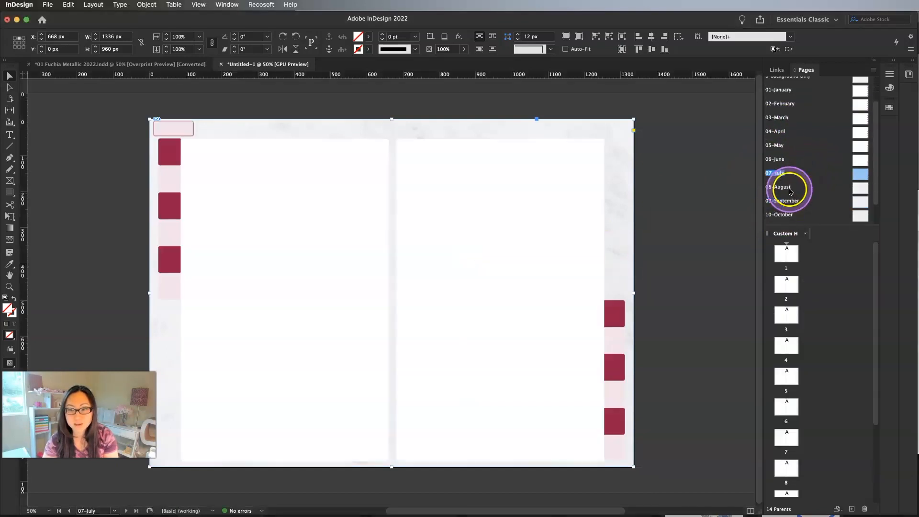
{"action": "double_click", "coordinate": [788, 189]}
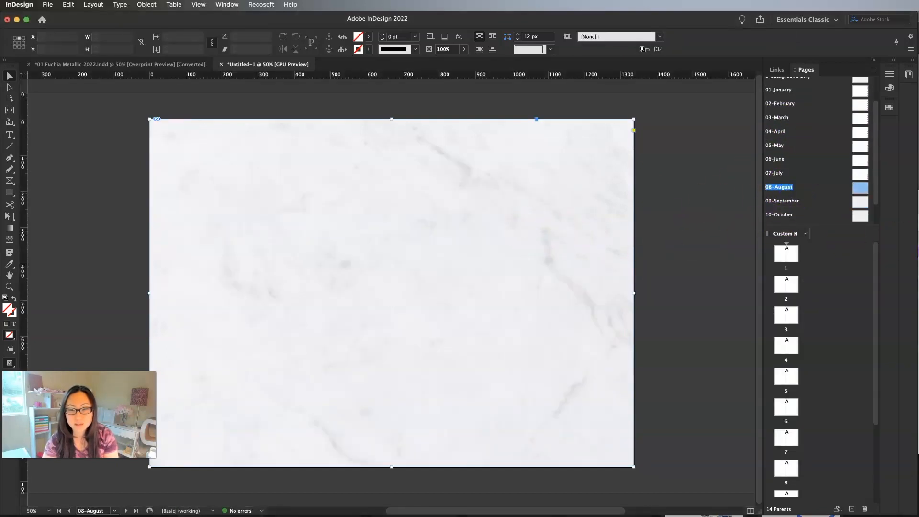
{"action": "left_click", "coordinate": [901, 246]}
{"action": "left_click_drag", "start_coordinate": [806, 305], "coordinate": [489, 289]}
Open the 09-September parent and replace its marble background image with 09-September.jpg from the Tabs folder in Finder
{"action": "left_click", "coordinate": [803, 173]}
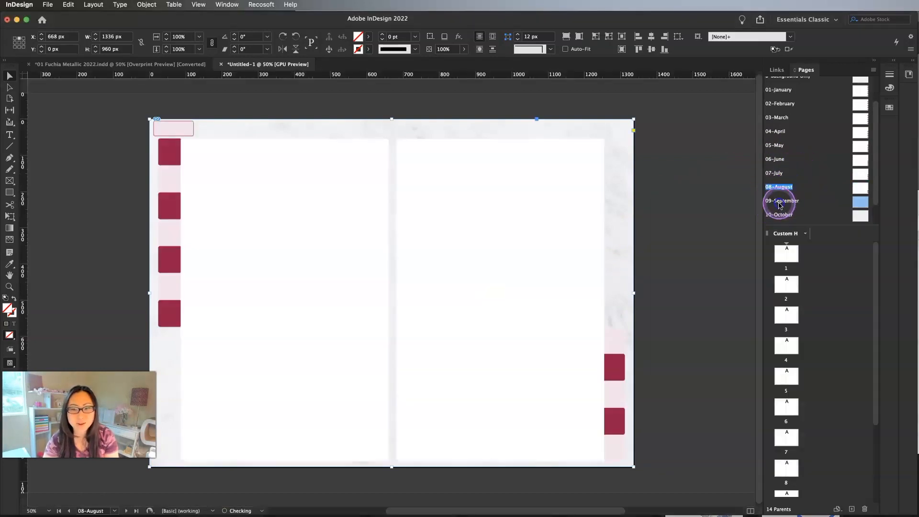
{"action": "double_click", "coordinate": [779, 204]}
{"action": "left_click", "coordinate": [481, 245]}
{"action": "left_click", "coordinate": [917, 300]}
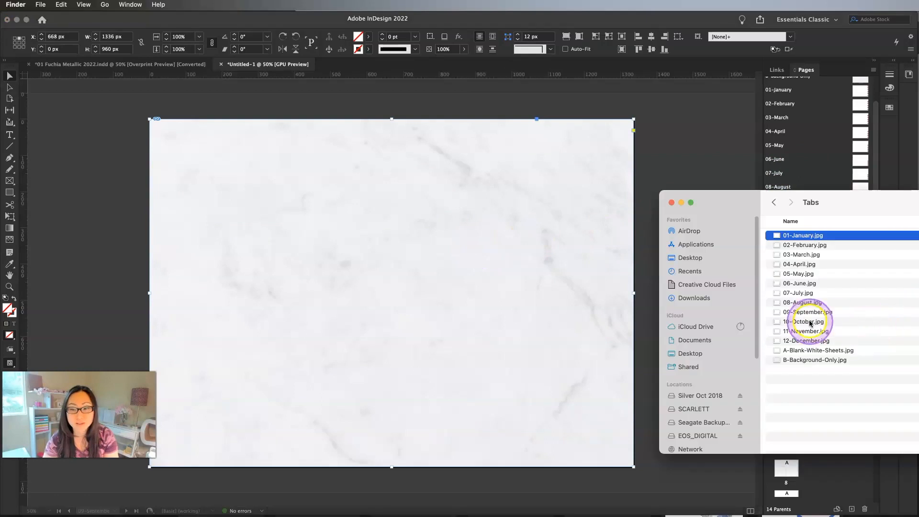
{"action": "left_click_drag", "start_coordinate": [809, 315], "coordinate": [474, 274]}
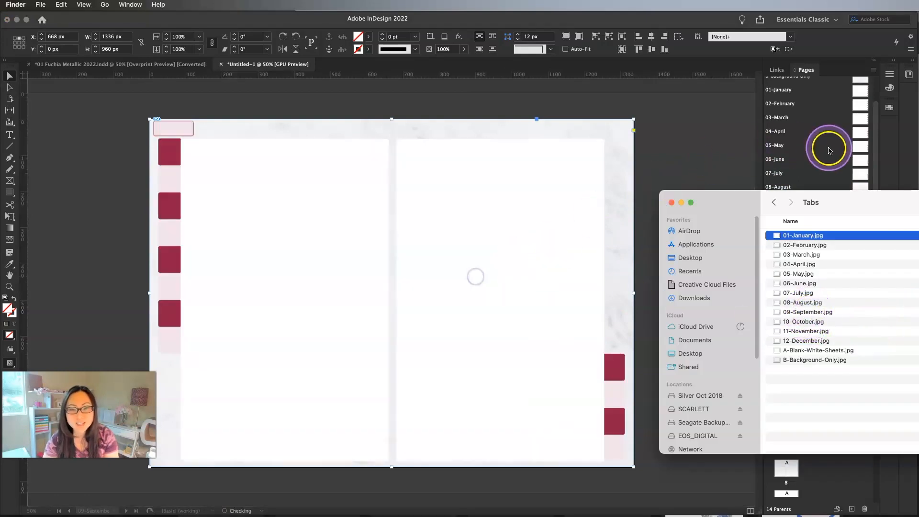
Open the 10-October parent and replace its marble background image with 10-October.jpg from the Tabs folder in Finder
{"action": "left_click", "coordinate": [817, 174]}
{"action": "double_click", "coordinate": [788, 193]}
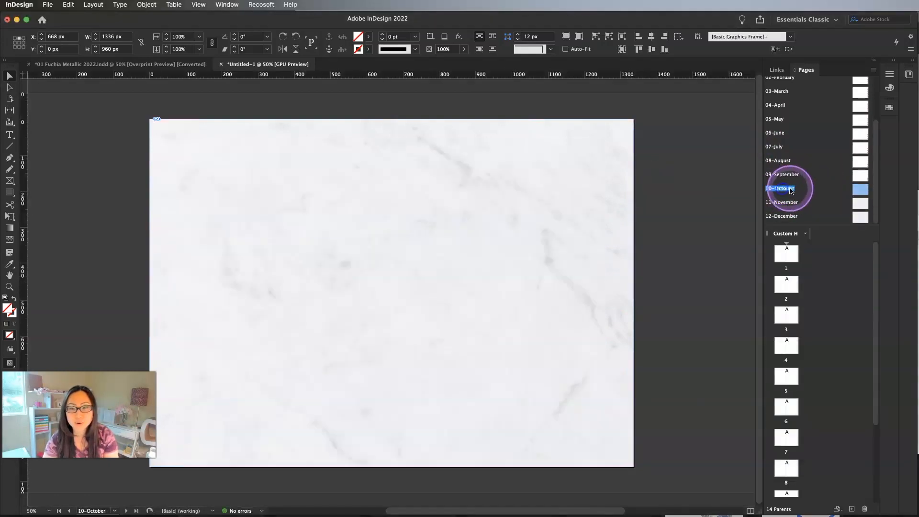
{"action": "left_click", "coordinate": [489, 237]}
{"action": "left_click", "coordinate": [917, 301]}
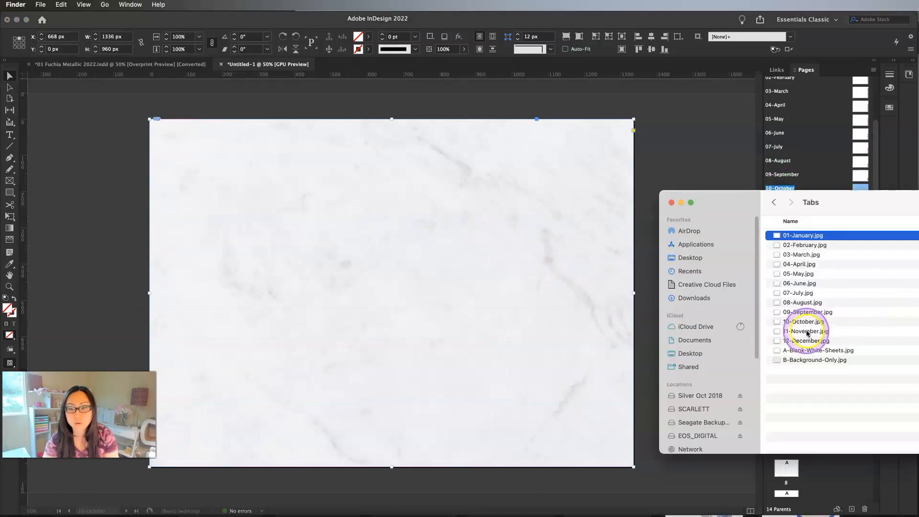
{"action": "left_click_drag", "start_coordinate": [806, 326], "coordinate": [527, 289]}
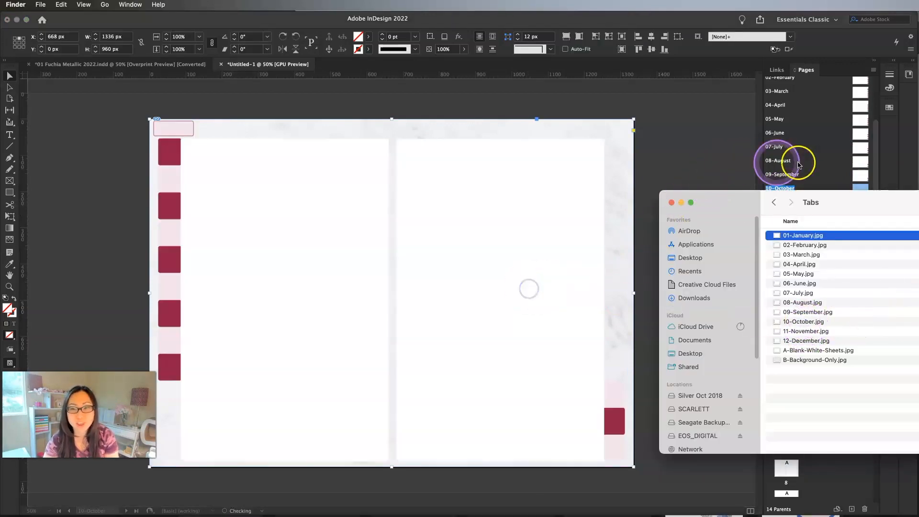
Open the 11-November parent and replace its marble background image with 11-November.jpg from the Tabs folder in Finder
{"action": "left_click", "coordinate": [811, 166]}
{"action": "double_click", "coordinate": [784, 202]}
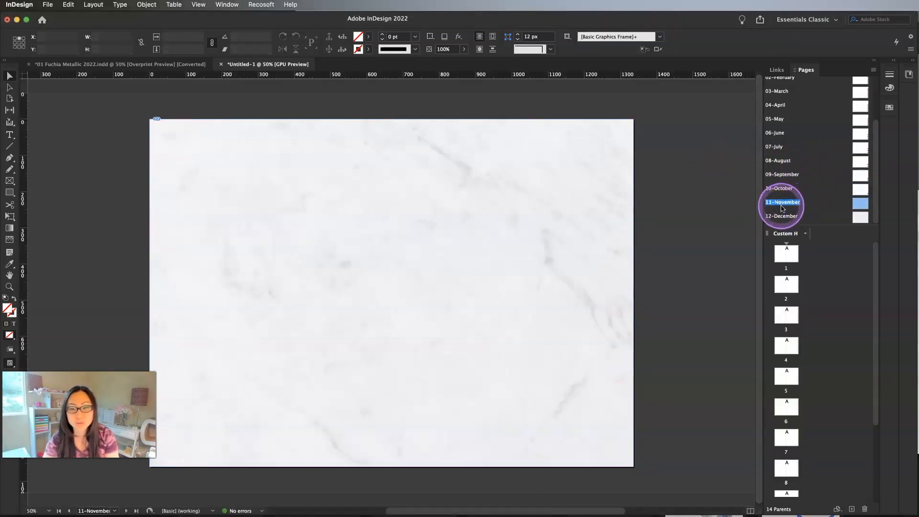
{"action": "left_click", "coordinate": [917, 300]}
{"action": "left_click", "coordinate": [471, 245]}
{"action": "left_click", "coordinate": [612, 260]}
{"action": "left_click", "coordinate": [917, 301]}
{"action": "left_click_drag", "start_coordinate": [806, 331], "coordinate": [488, 268]}
Open the 12-December parent and replace its marble background image with 12-December.jpg from the Tabs folder in Finder
{"action": "left_click", "coordinate": [803, 179]}
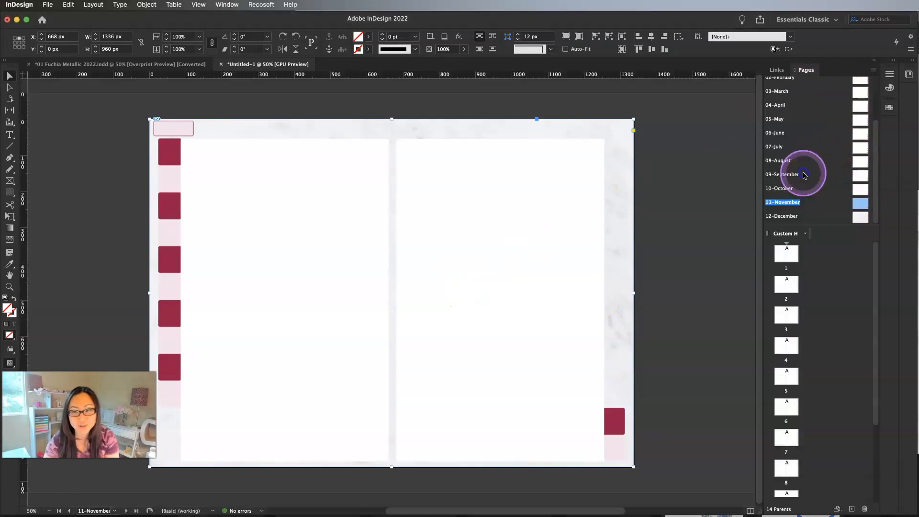
{"action": "double_click", "coordinate": [787, 218]}
{"action": "left_click", "coordinate": [499, 217]}
{"action": "left_click", "coordinate": [917, 297]}
{"action": "left_click_drag", "start_coordinate": [829, 346], "coordinate": [533, 309]}
{"action": "left_click", "coordinate": [714, 186]}
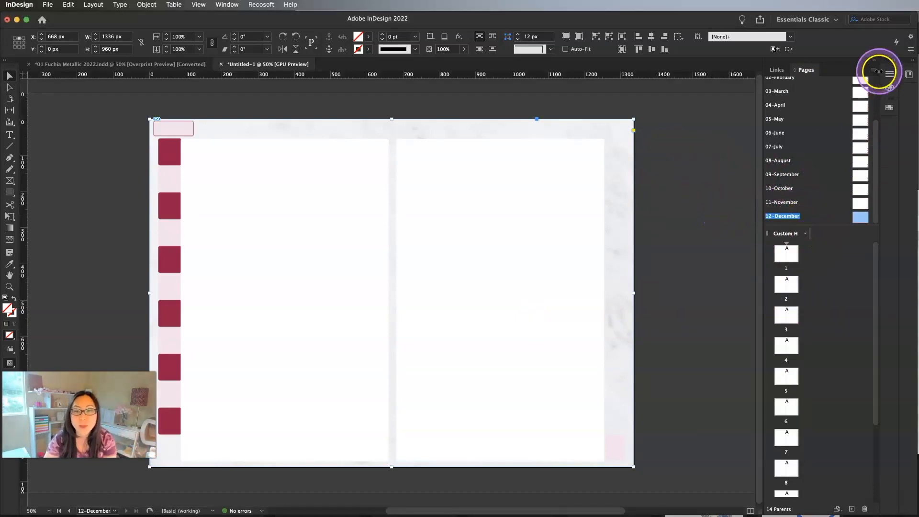
Examine the January calendar spread in 01 Fuchia Metallic 2022.indd, and return to the untitled planner document
{"action": "scroll", "coordinate": [860, 101], "scroll_direction": "up", "scroll_amount": 4}
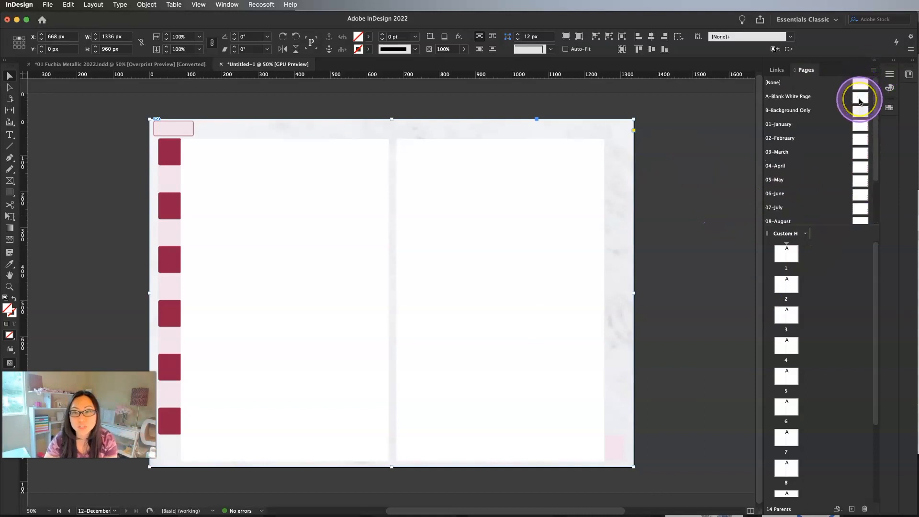
{"action": "left_click", "coordinate": [860, 124]}
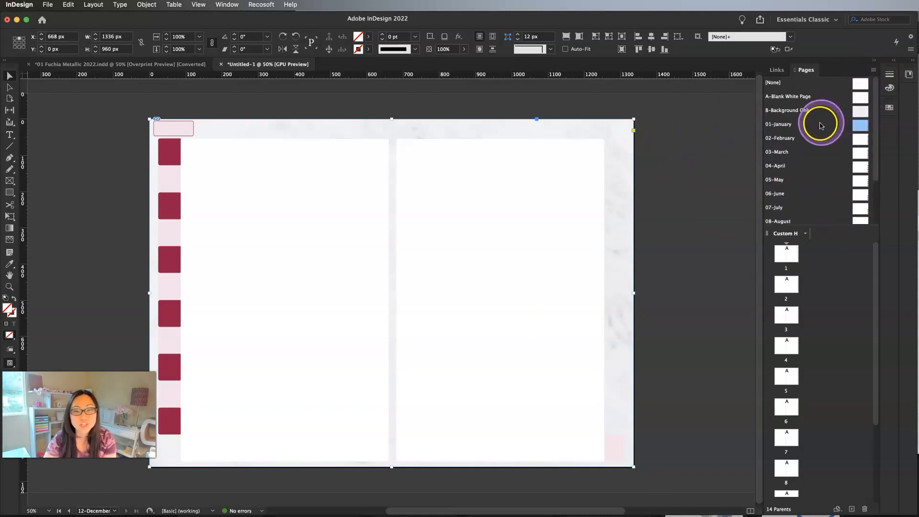
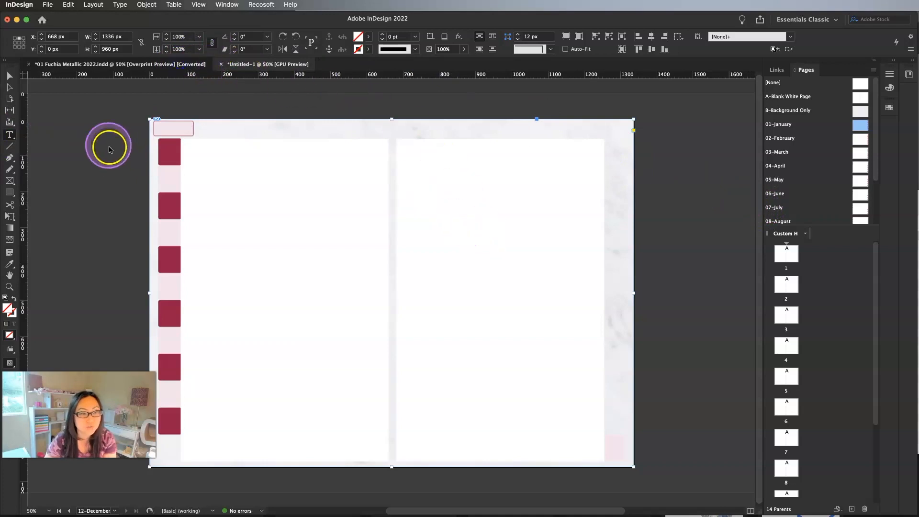
{"action": "left_click", "coordinate": [104, 64]}
{"action": "left_click", "coordinate": [449, 305]}
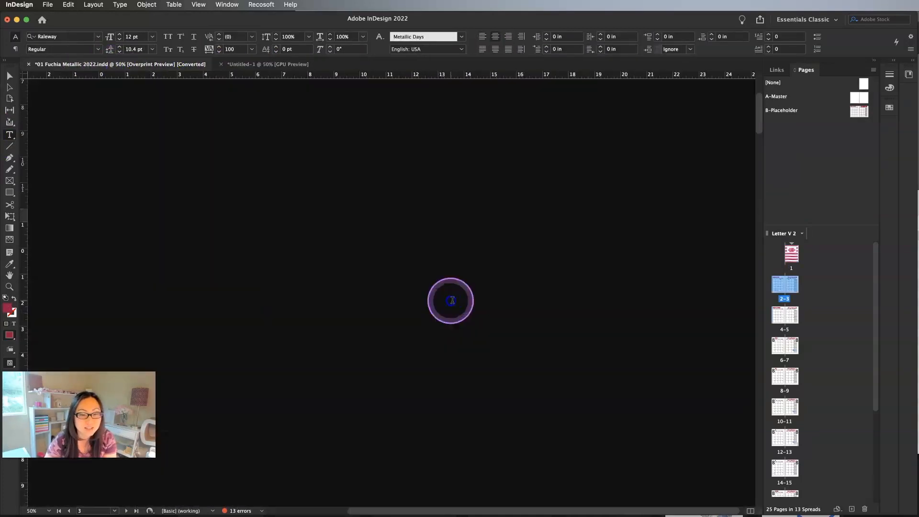
{"action": "left_click", "coordinate": [481, 309]}
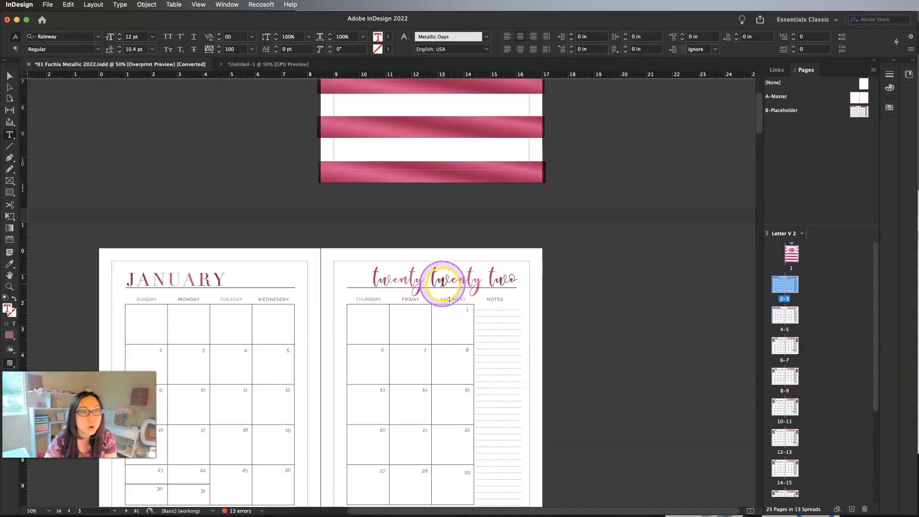
{"action": "left_click", "coordinate": [271, 64]}
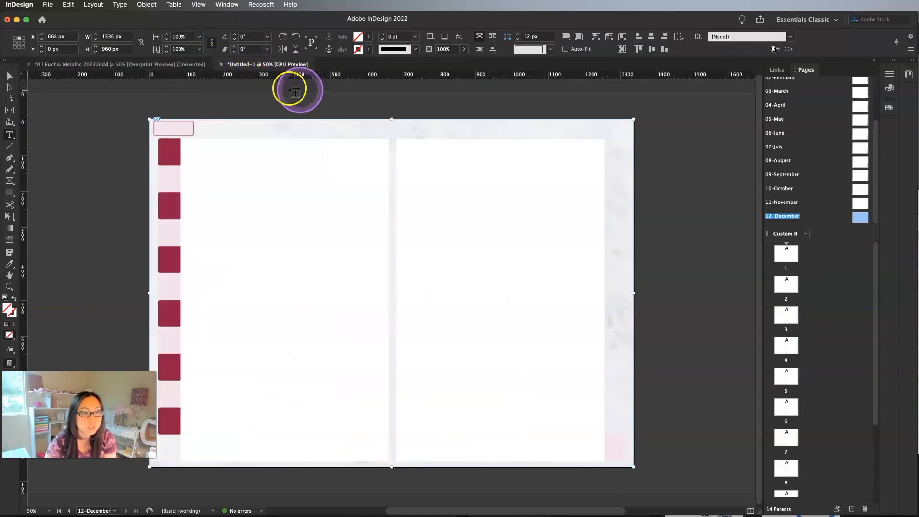
Save the planner as Monthly 2022 Digital Planner Template in the 06 Digital Planner 2022 folder, inside 06 2022 Monthly
{"action": "left_click", "coordinate": [47, 6]}
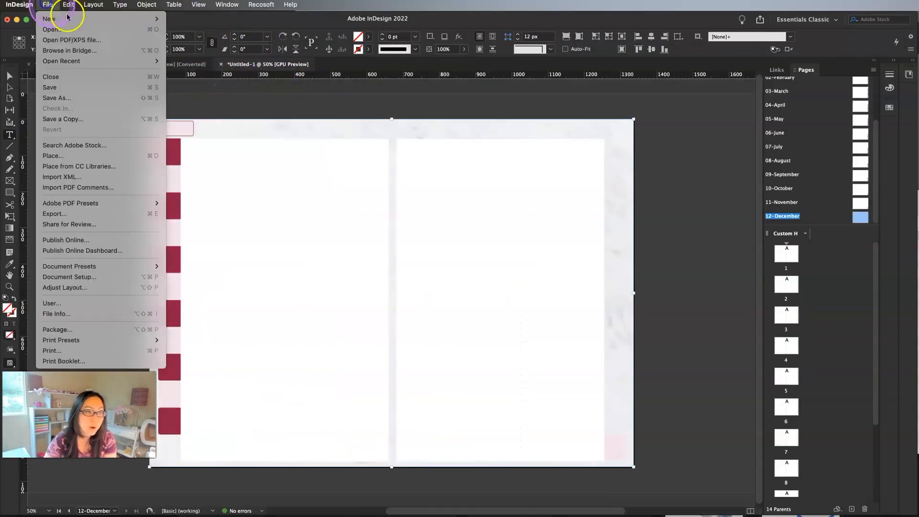
{"action": "left_click", "coordinate": [62, 97]}
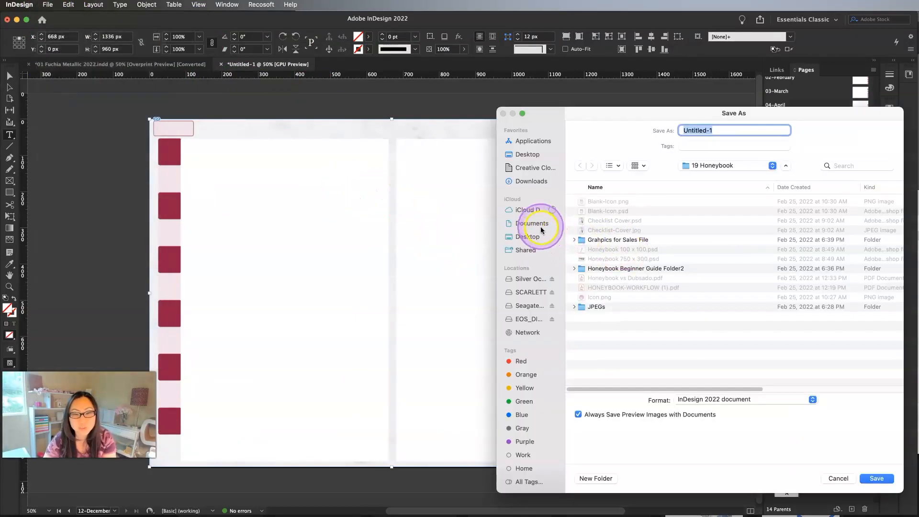
{"action": "left_click", "coordinate": [713, 166]}
{"action": "left_click", "coordinate": [727, 188]}
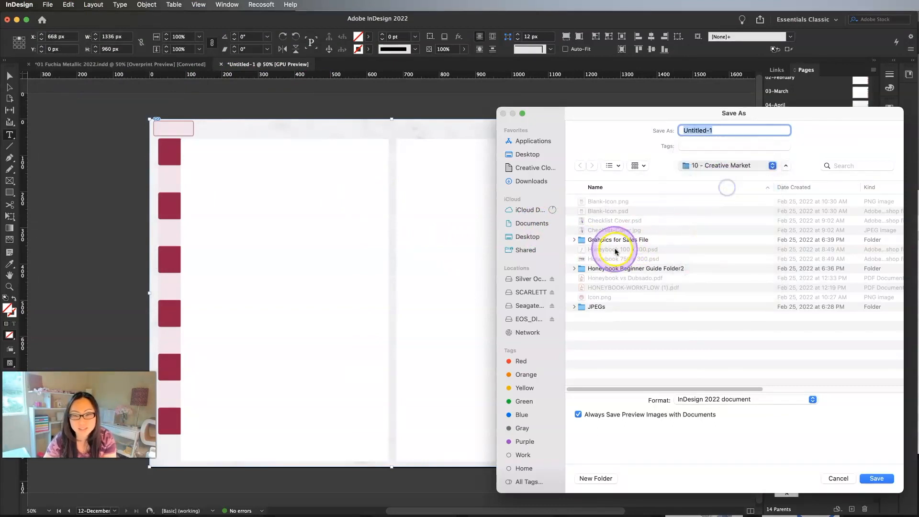
{"action": "double_click", "coordinate": [605, 240]}
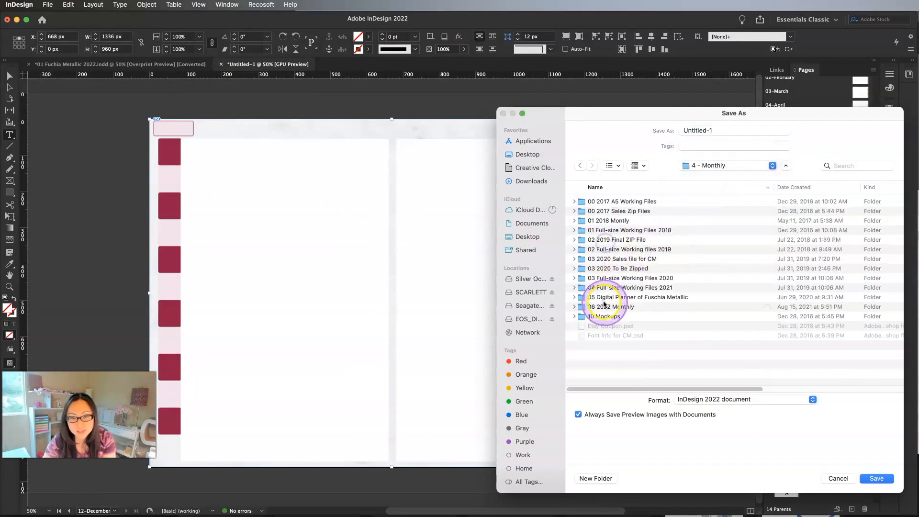
{"action": "double_click", "coordinate": [606, 307]}
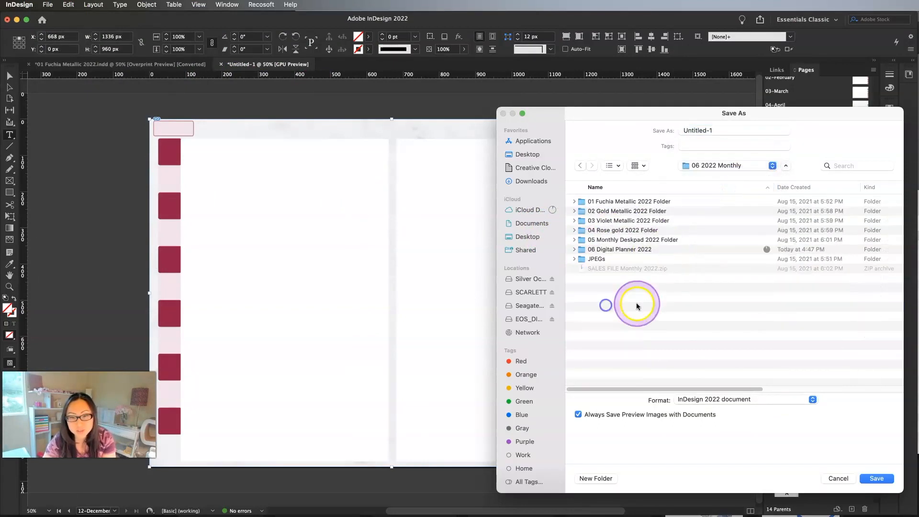
{"action": "double_click", "coordinate": [609, 249]}
{"action": "left_click_drag", "start_coordinate": [717, 129], "coordinate": [603, 120]}
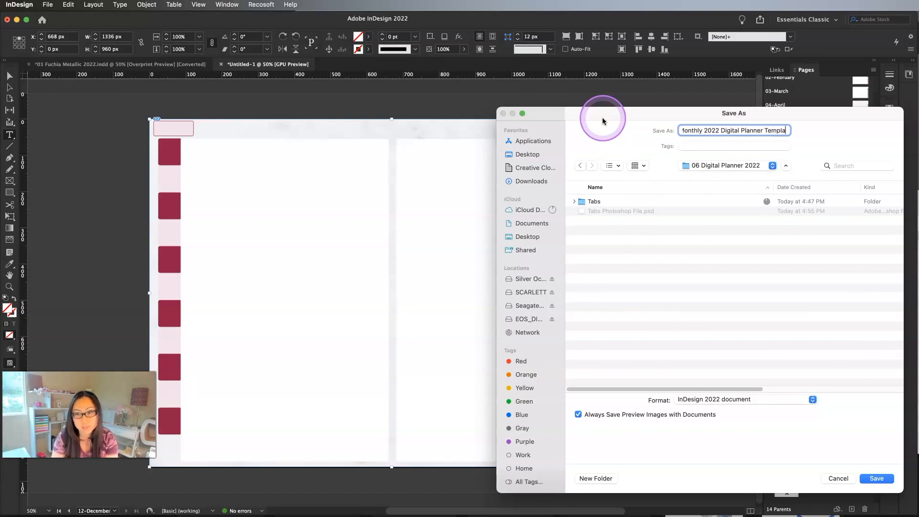
{"action": "key", "text": "Return"}
{"action": "left_click", "coordinate": [466, 141]}
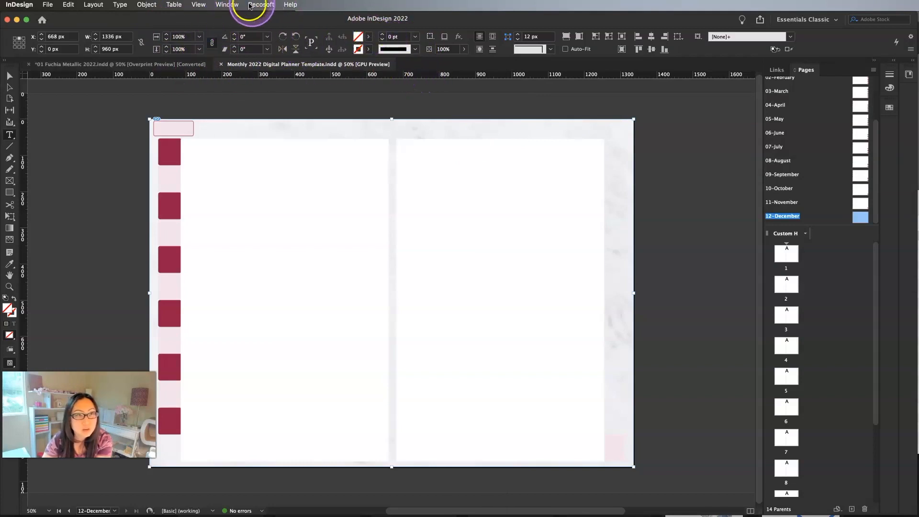
Load the color swatches from 01 Fuchia Metallic 2022.indd into the planner template's swatches
{"action": "left_click", "coordinate": [236, 5]}
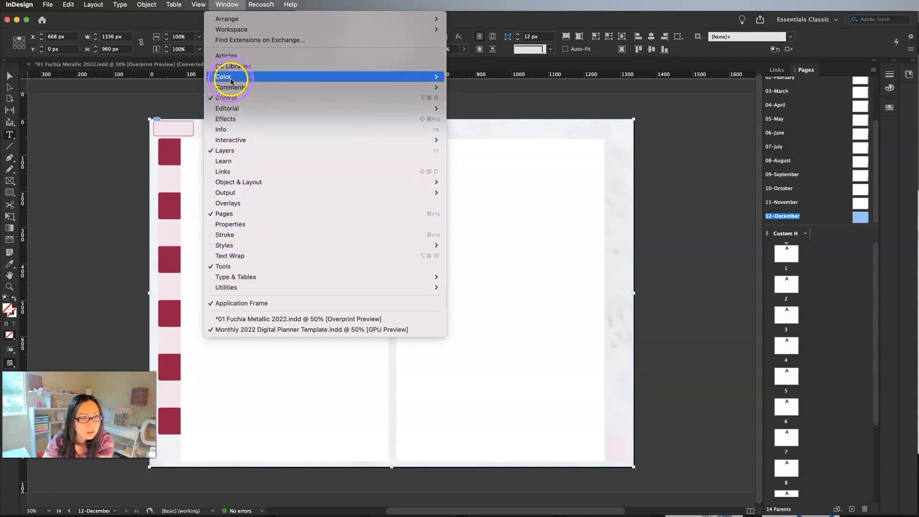
{"action": "mouse_move", "coordinate": [231, 78]}
{"action": "left_click", "coordinate": [466, 95]}
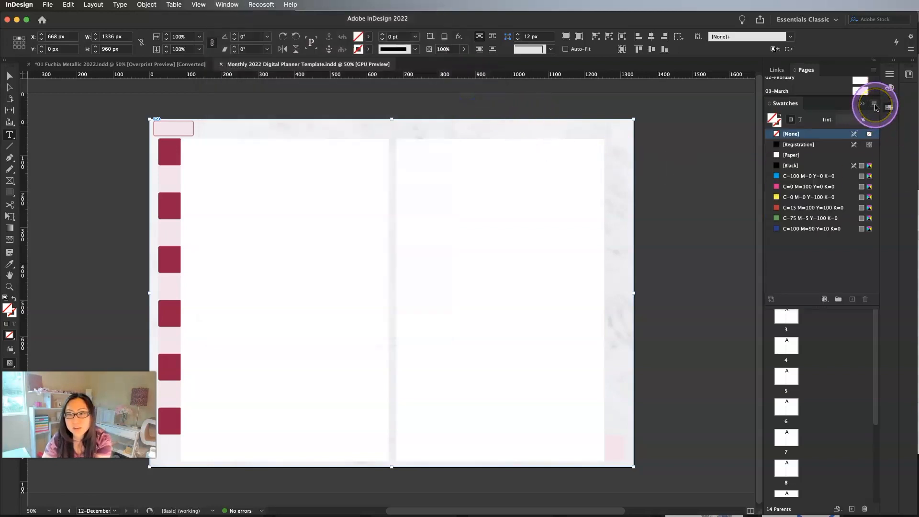
{"action": "left_click", "coordinate": [876, 106]}
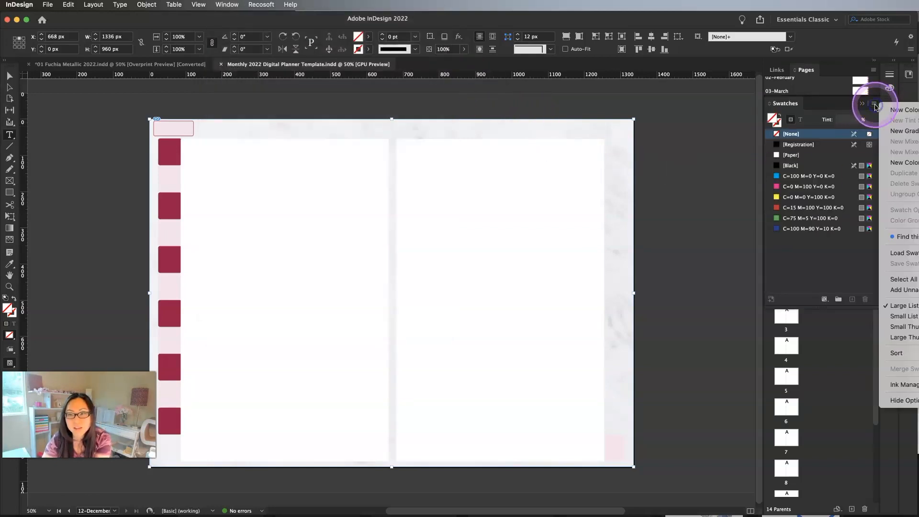
{"action": "left_click", "coordinate": [902, 253]}
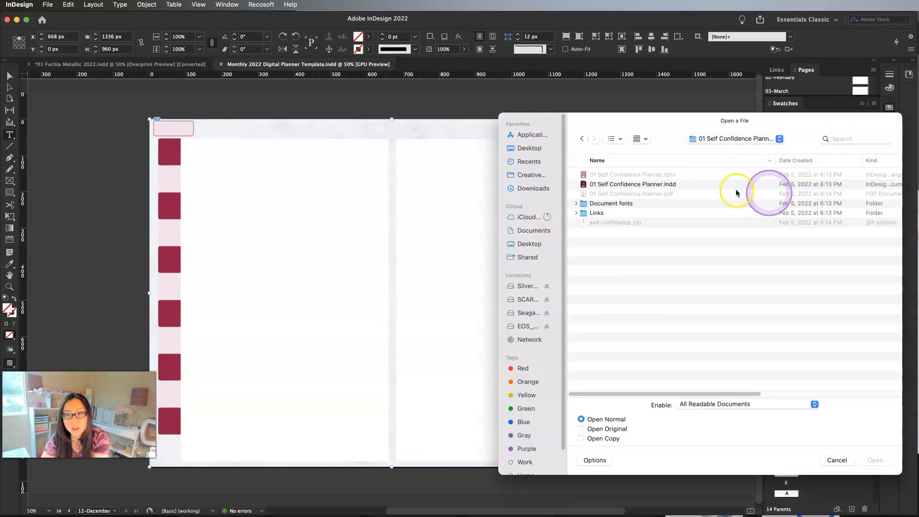
{"action": "left_click", "coordinate": [750, 149]}
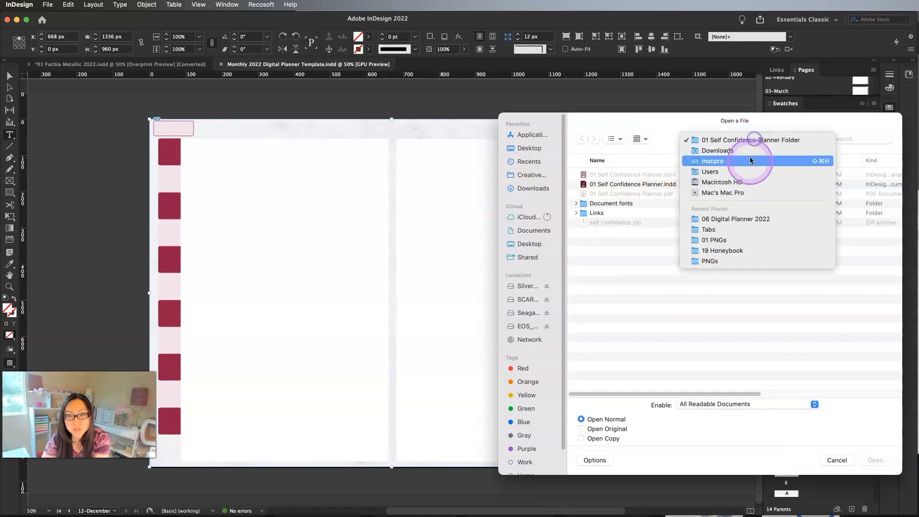
{"action": "left_click", "coordinate": [544, 232]}
{"action": "left_click", "coordinate": [544, 232]}
{"action": "double_click", "coordinate": [613, 185]}
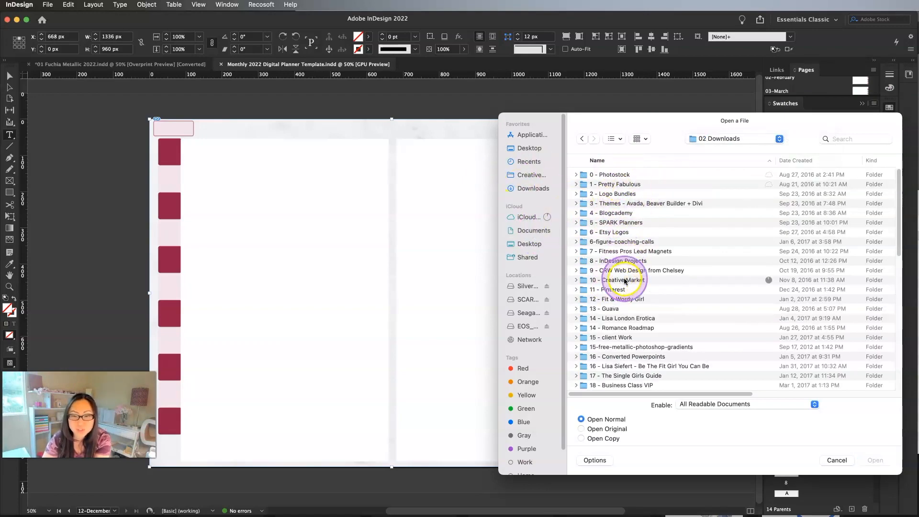
{"action": "double_click", "coordinate": [625, 281]}
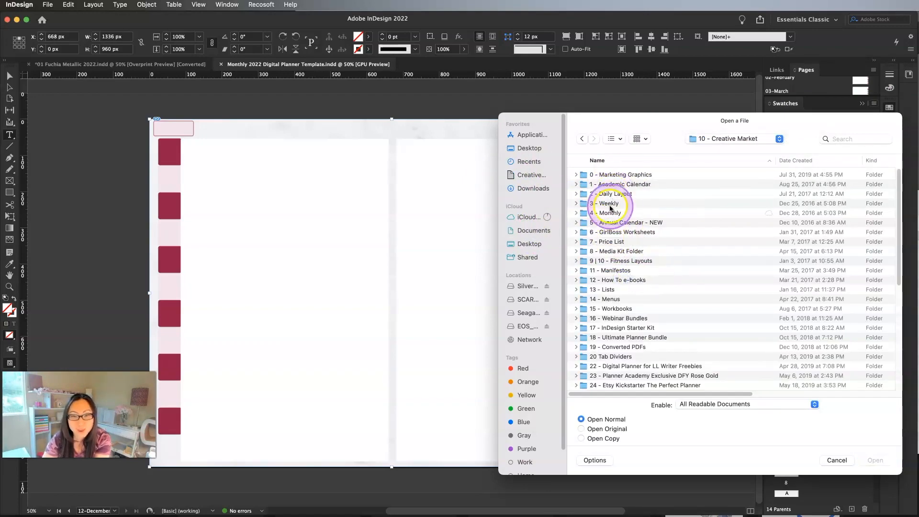
{"action": "double_click", "coordinate": [610, 213]}
{"action": "left_click", "coordinate": [625, 281]}
{"action": "double_click", "coordinate": [625, 281]}
{"action": "double_click", "coordinate": [638, 174]}
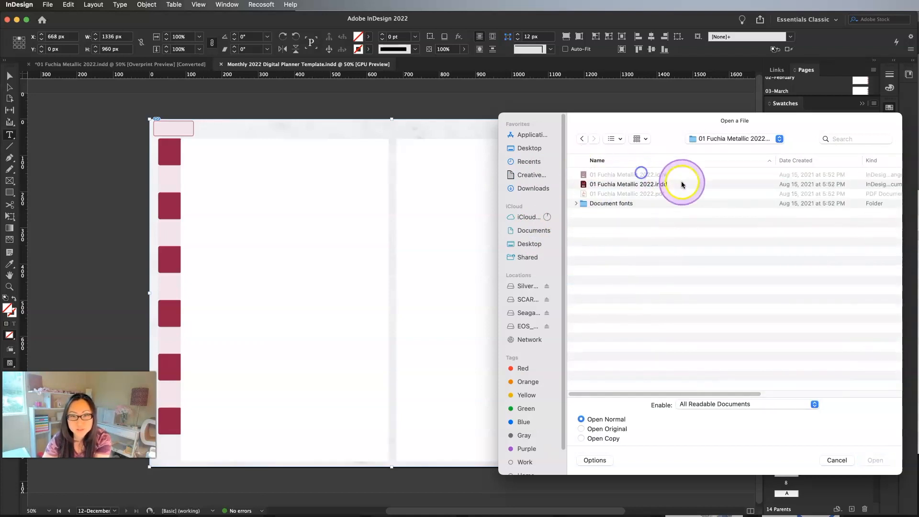
{"action": "double_click", "coordinate": [653, 185]}
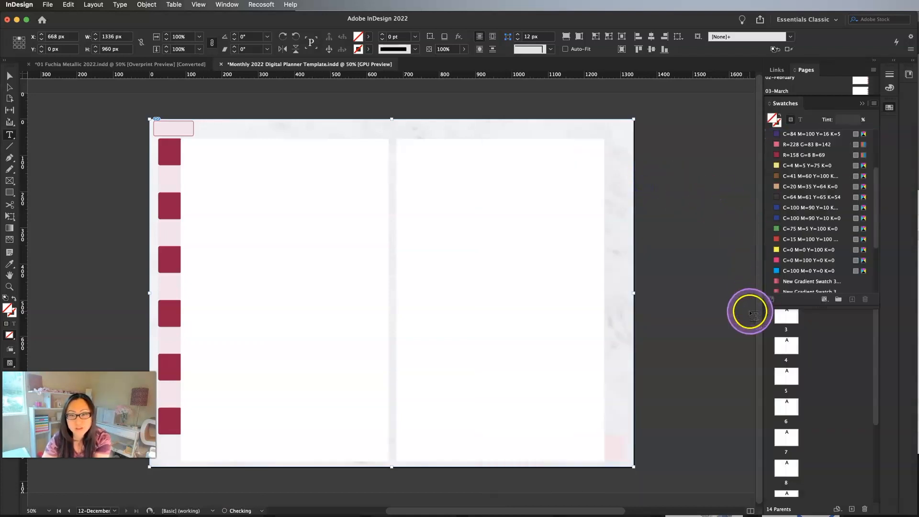
{"action": "scroll", "coordinate": [811, 218], "scroll_direction": "down", "scroll_amount": 1}
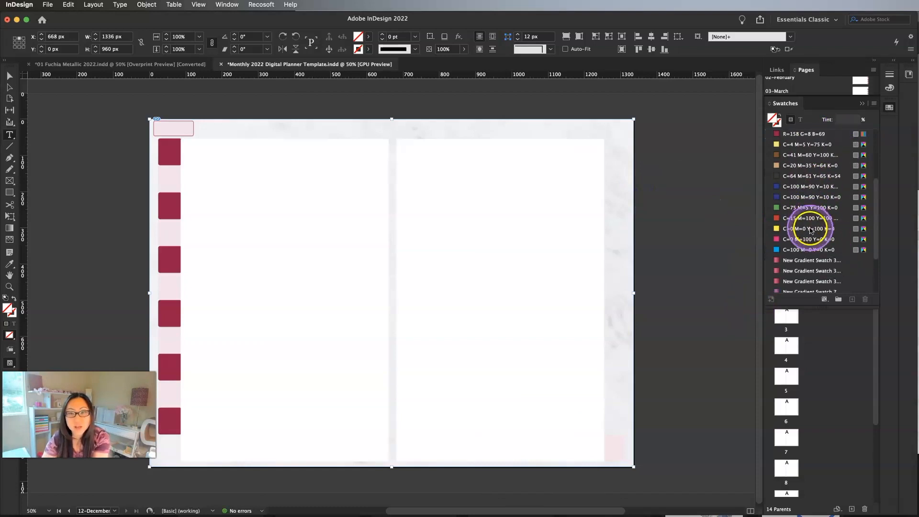
Check the font of the THURSDAY heading in 01 Fuchia Metallic 2022.indd, and return to the Monthly 2022 Digital Planner Template
{"action": "left_click", "coordinate": [281, 65]}
{"action": "left_click", "coordinate": [179, 65]}
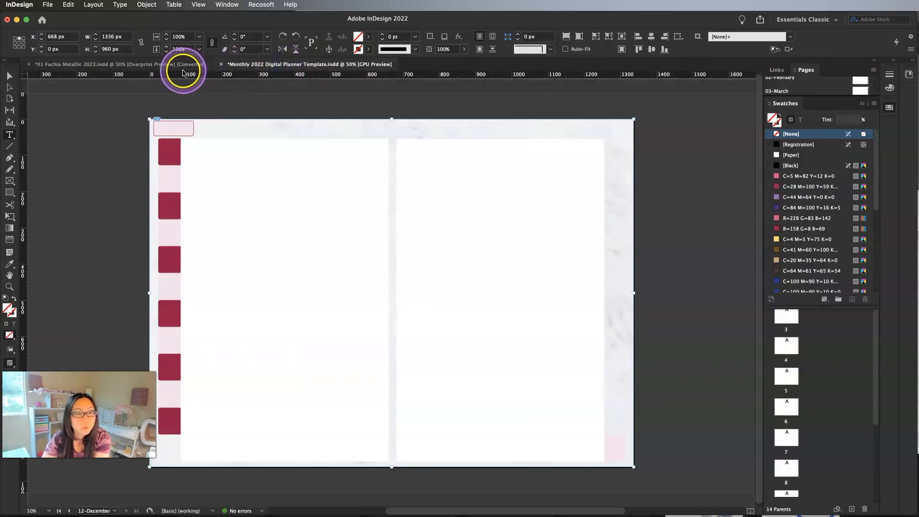
{"action": "left_click", "coordinate": [449, 232]}
{"action": "left_click", "coordinate": [154, 64]}
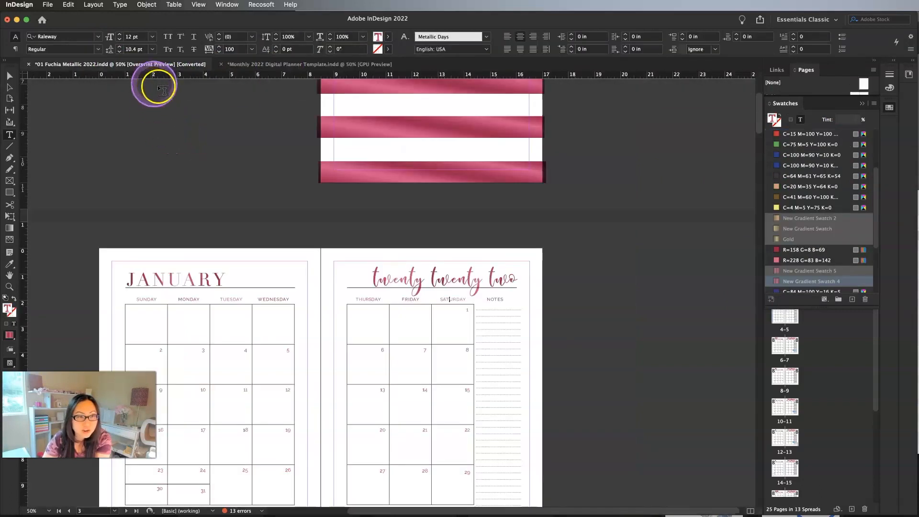
{"action": "left_click", "coordinate": [367, 300]}
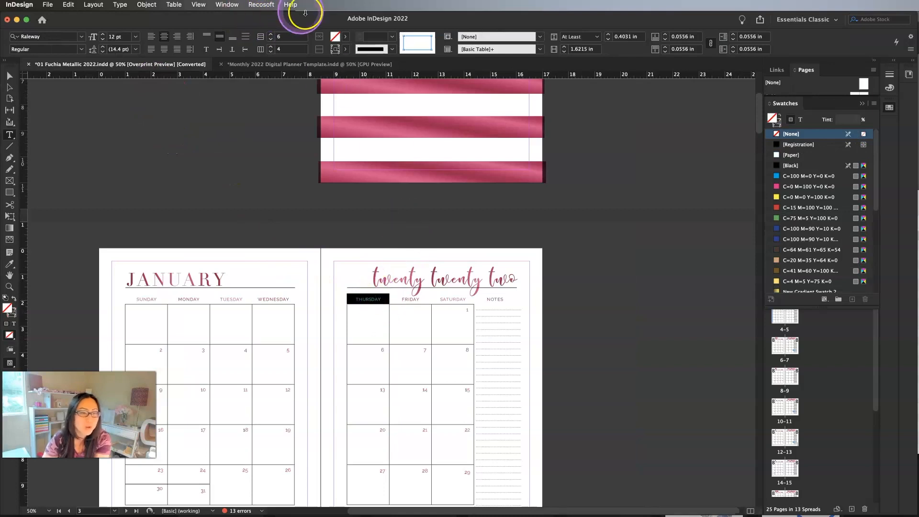
{"action": "left_click", "coordinate": [333, 64]}
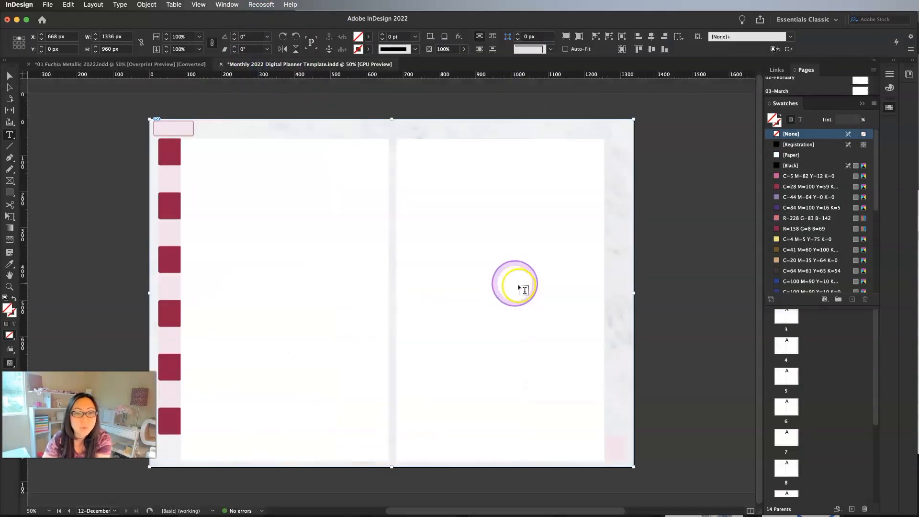
Open the 01-January parent and add a text frame reading JAN over the first tab of the page's right edge
{"action": "left_click", "coordinate": [862, 104]}
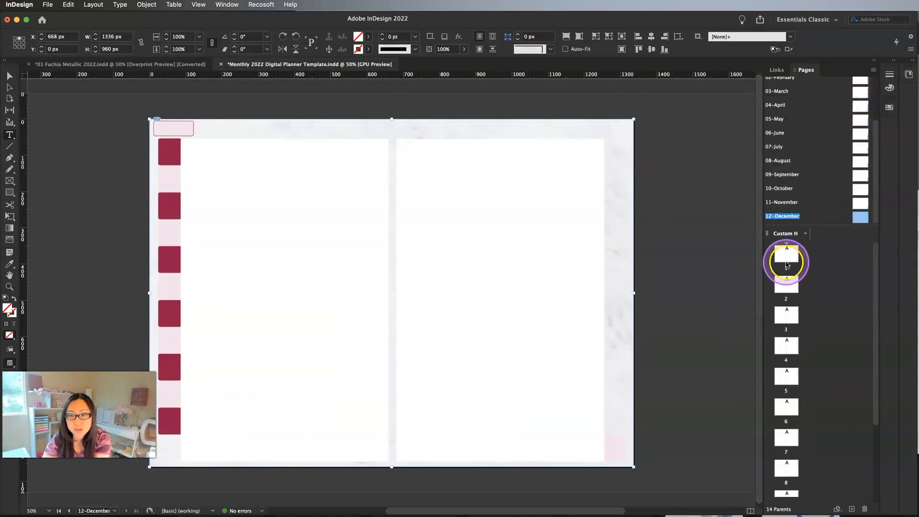
{"action": "scroll", "coordinate": [802, 109], "scroll_direction": "up", "scroll_amount": 3}
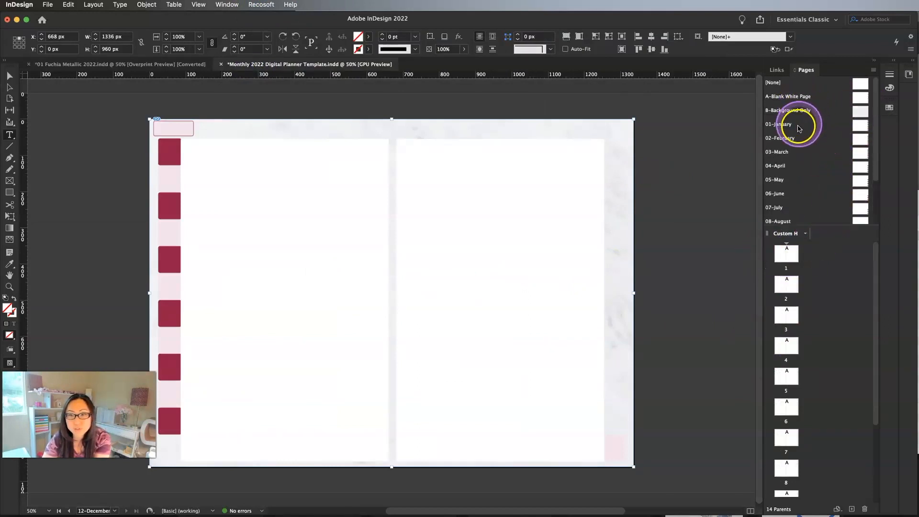
{"action": "double_click", "coordinate": [785, 125]}
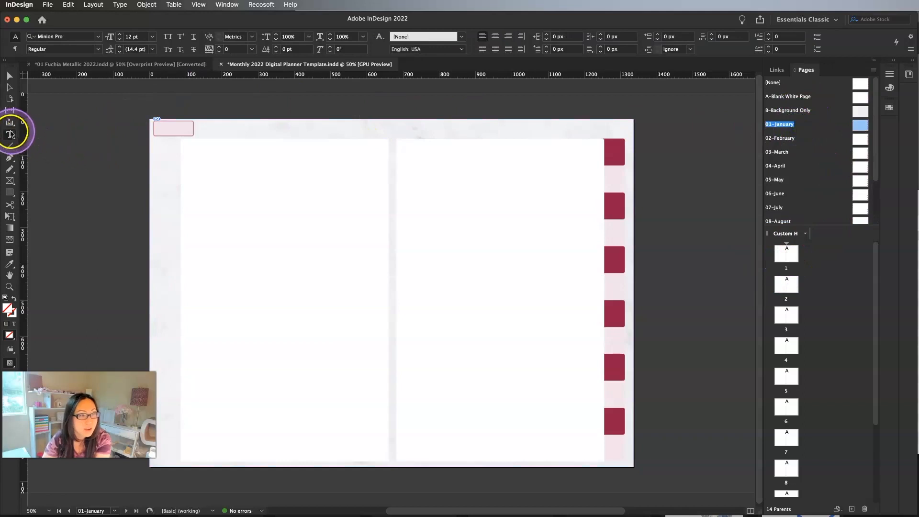
{"action": "left_click_drag", "start_coordinate": [603, 138], "coordinate": [633, 152]}
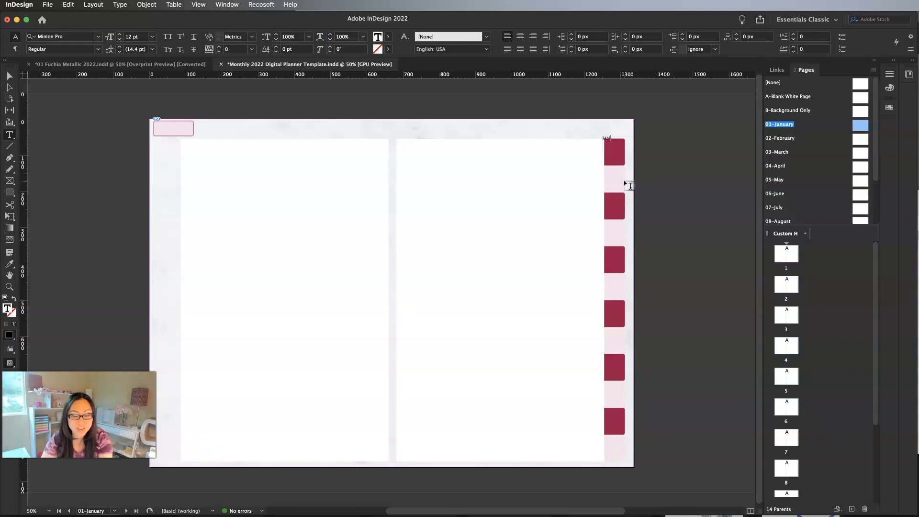
Set the JAN label's font to Raleway (OTF) Medium
{"action": "key", "text": "super+a"}
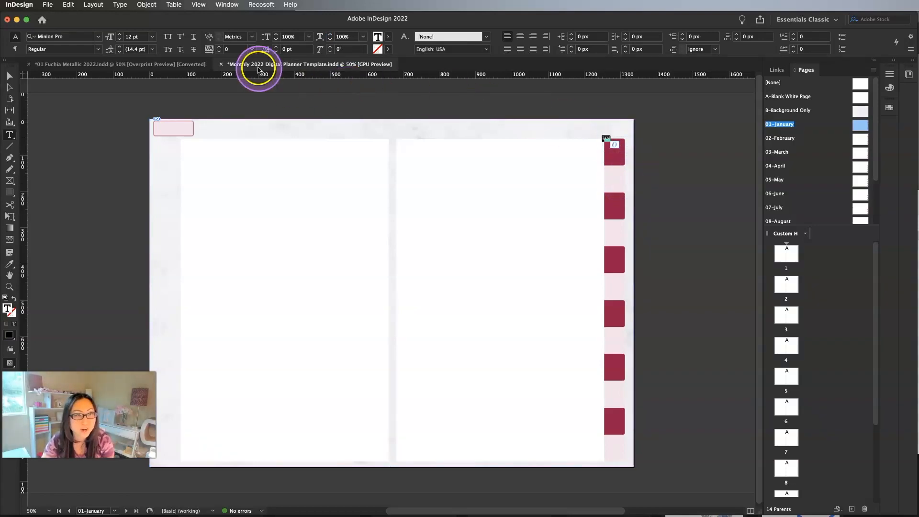
{"action": "left_click", "coordinate": [99, 36]}
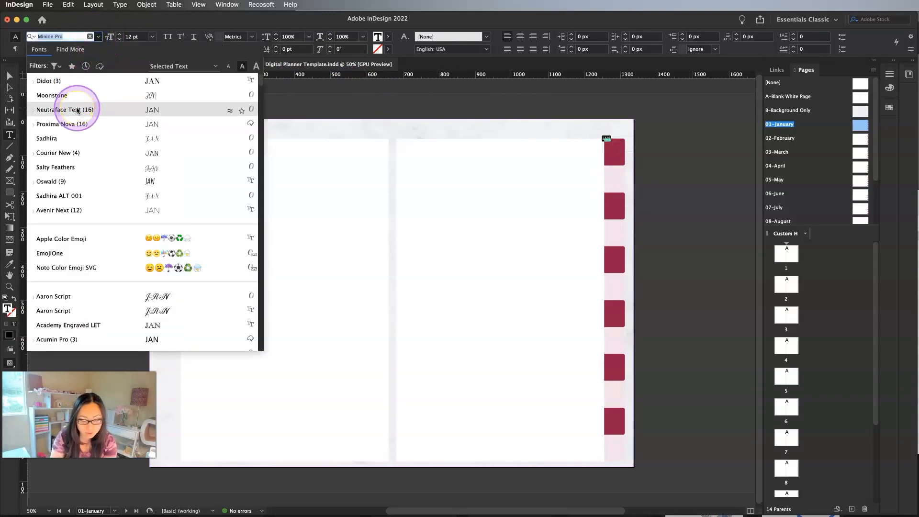
{"action": "type", "text": "rale"}
{"action": "left_click", "coordinate": [87, 142]}
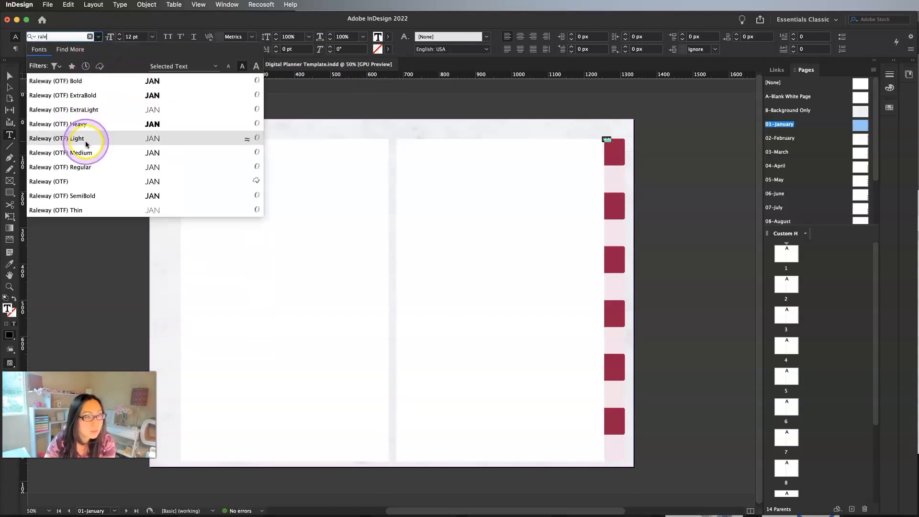
{"action": "left_click_drag", "start_coordinate": [85, 142], "coordinate": [105, 154]}
Rotate the JAN text frame to -90° and fit it over the first dark tab at about 76 x 58 px
{"action": "left_click", "coordinate": [9, 76]}
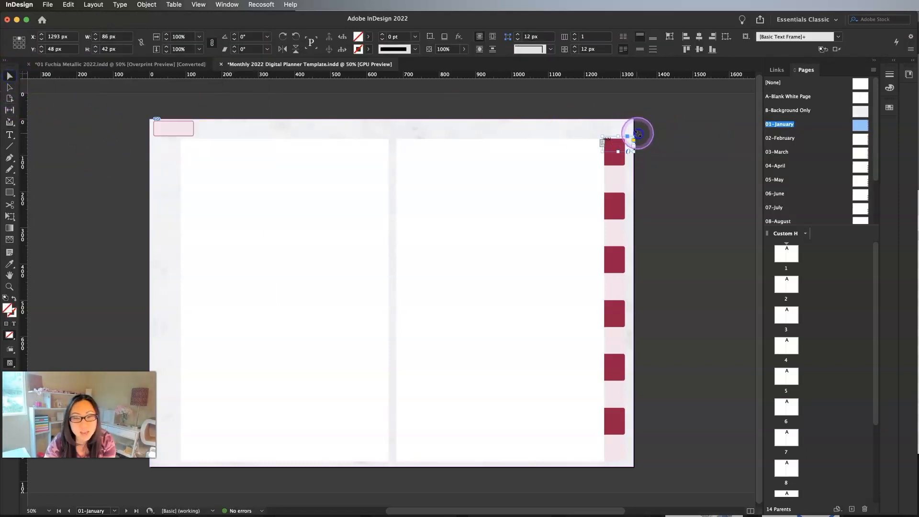
{"action": "left_click_drag", "start_coordinate": [642, 144], "coordinate": [612, 156]}
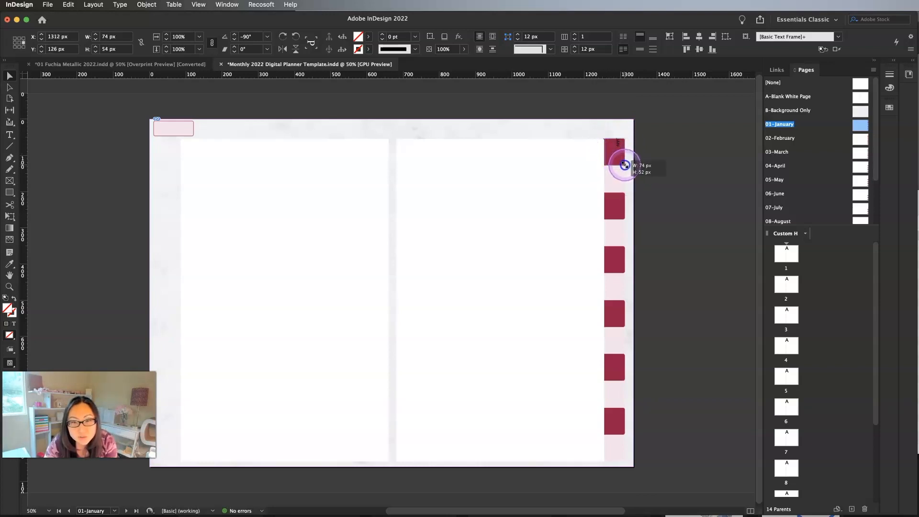
{"action": "left_click_drag", "start_coordinate": [626, 166], "coordinate": [641, 154]}
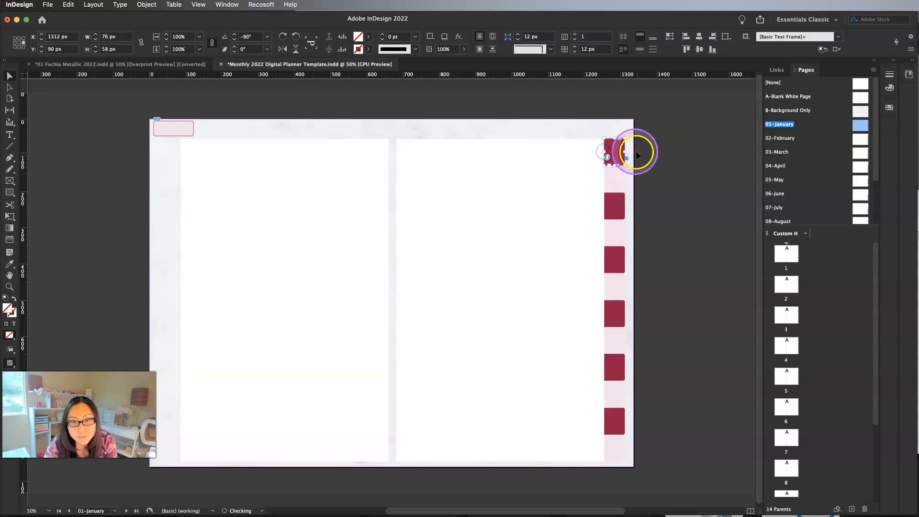
Center the JAN text vertically and horizontally within its frame
{"action": "left_click", "coordinate": [641, 49]}
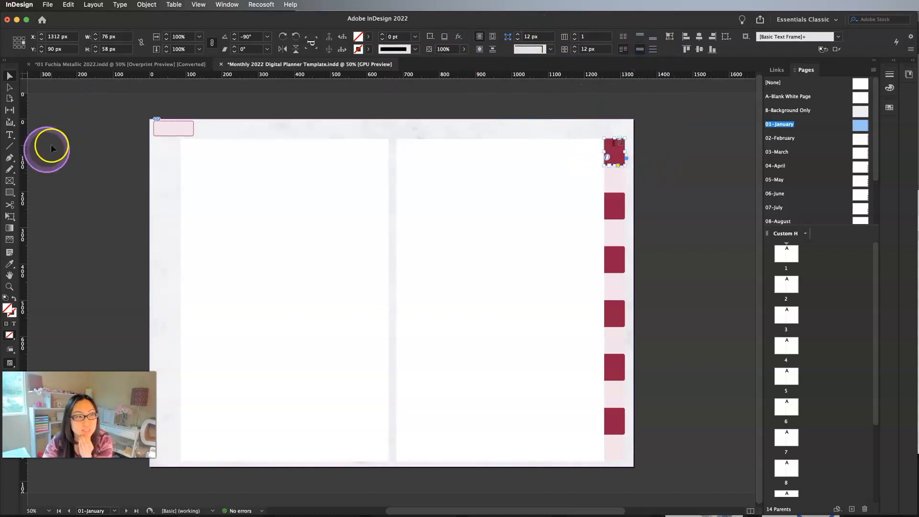
{"action": "left_click", "coordinate": [16, 138]}
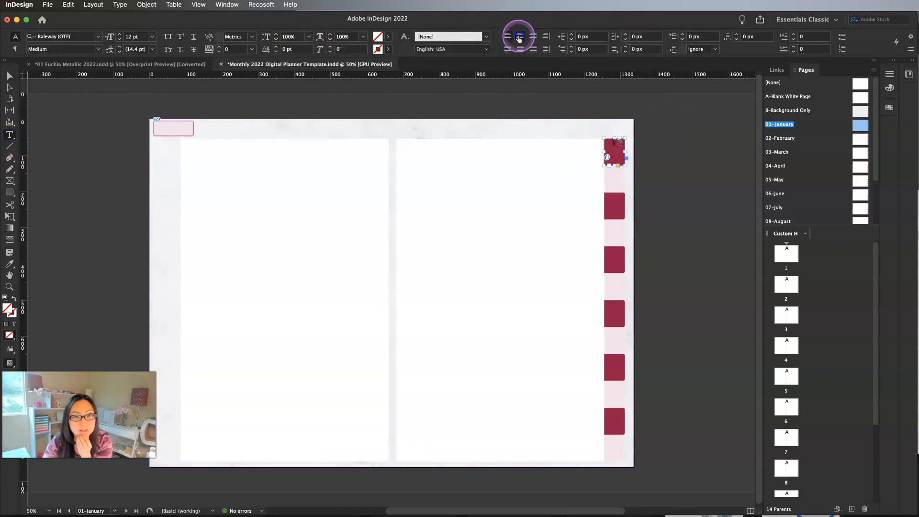
{"action": "left_click", "coordinate": [8, 78]}
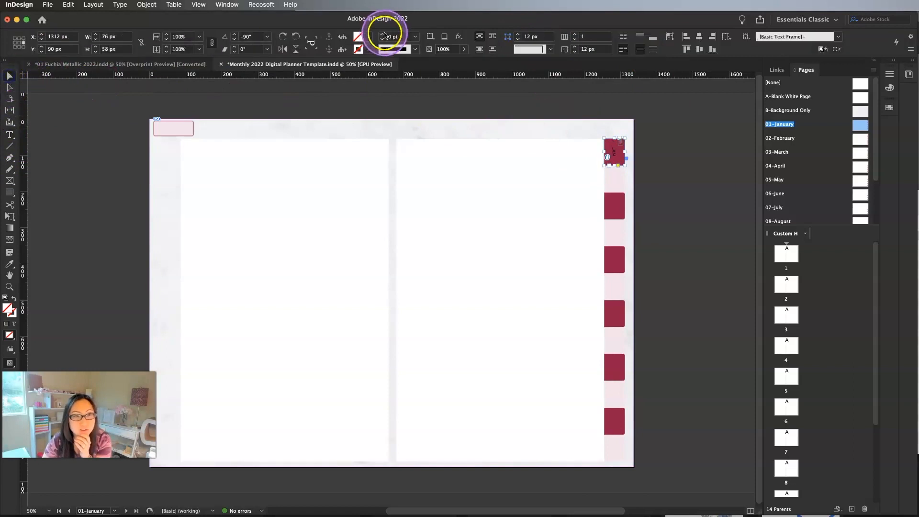
Color the JAN text [Paper] while keeping the frame's own fill at [None]
{"action": "left_click", "coordinate": [364, 36]}
{"action": "left_click", "coordinate": [283, 90]}
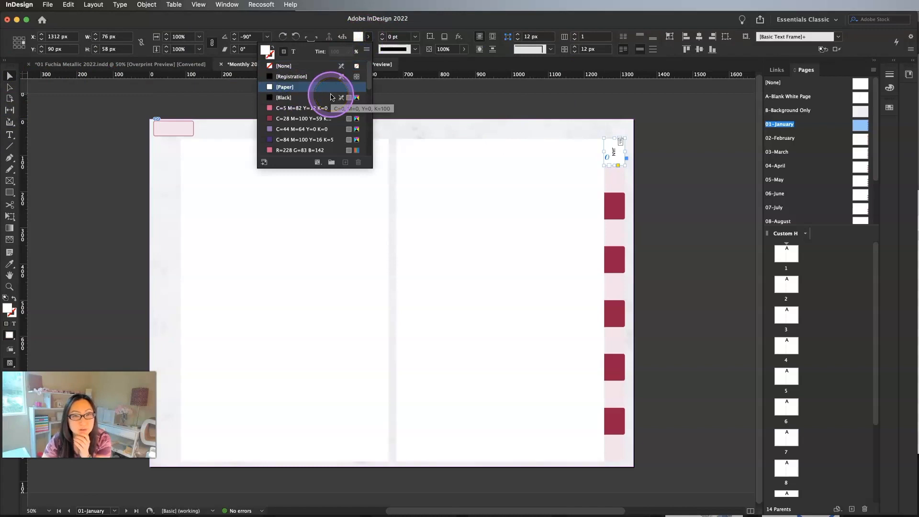
{"action": "left_click", "coordinate": [287, 65]}
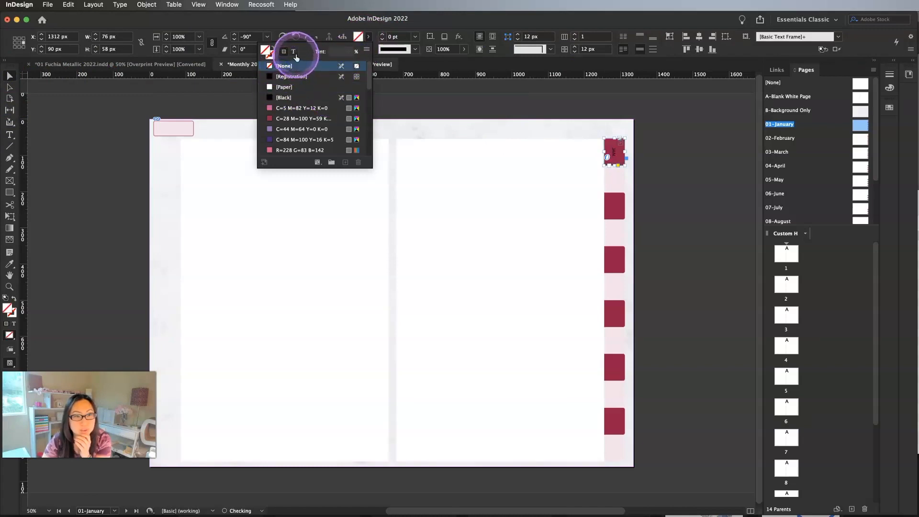
{"action": "left_click", "coordinate": [294, 53]}
{"action": "left_click", "coordinate": [284, 87]}
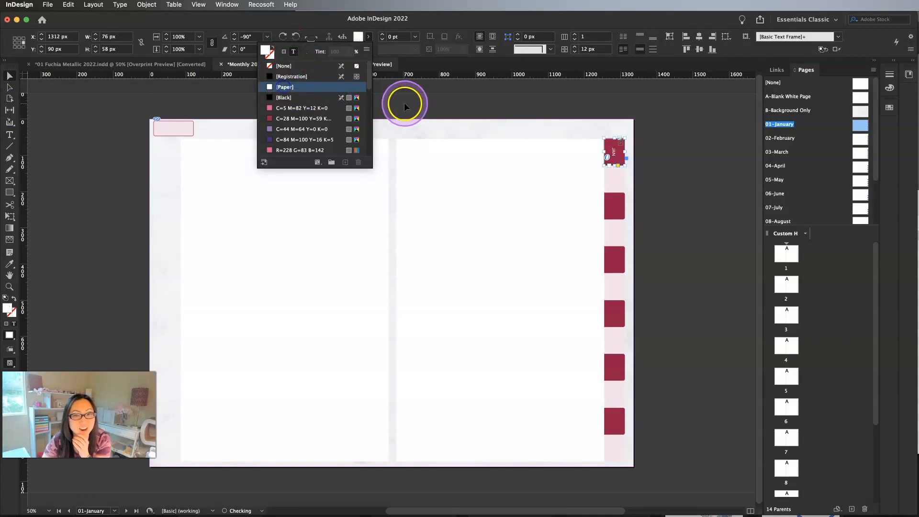
Increase the JAN label's font size to 26 pt
{"action": "left_click", "coordinate": [10, 135]}
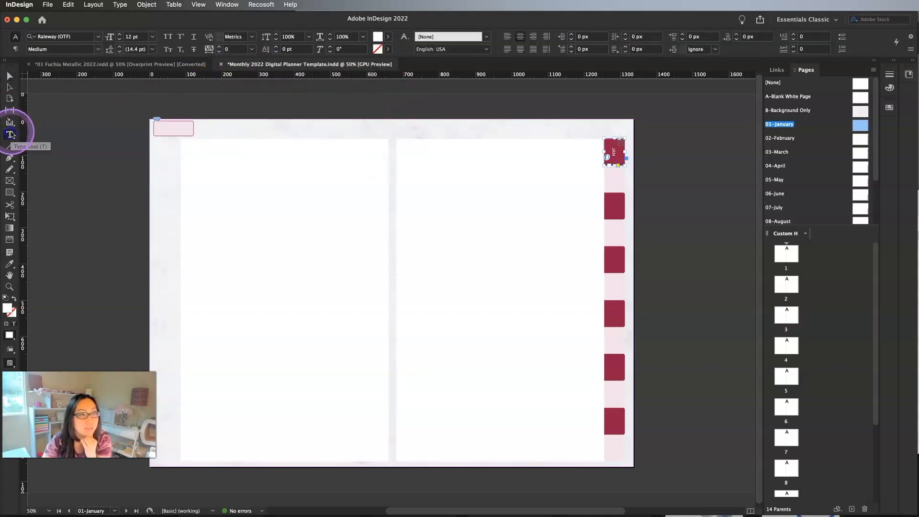
{"action": "left_click", "coordinate": [119, 35]}
{"action": "left_click", "coordinate": [119, 35]}
{"action": "left_click", "coordinate": [119, 35]}
{"action": "left_click", "coordinate": [119, 35]}
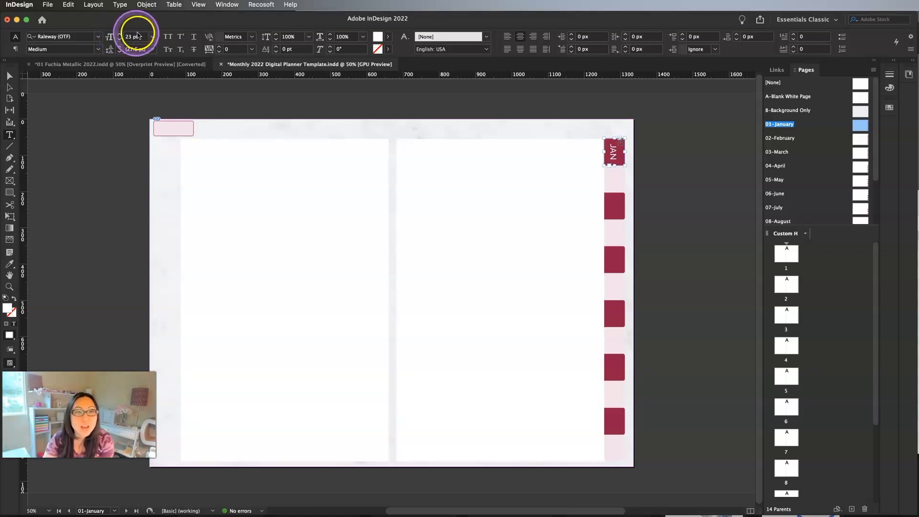
{"action": "left_click", "coordinate": [113, 37]}
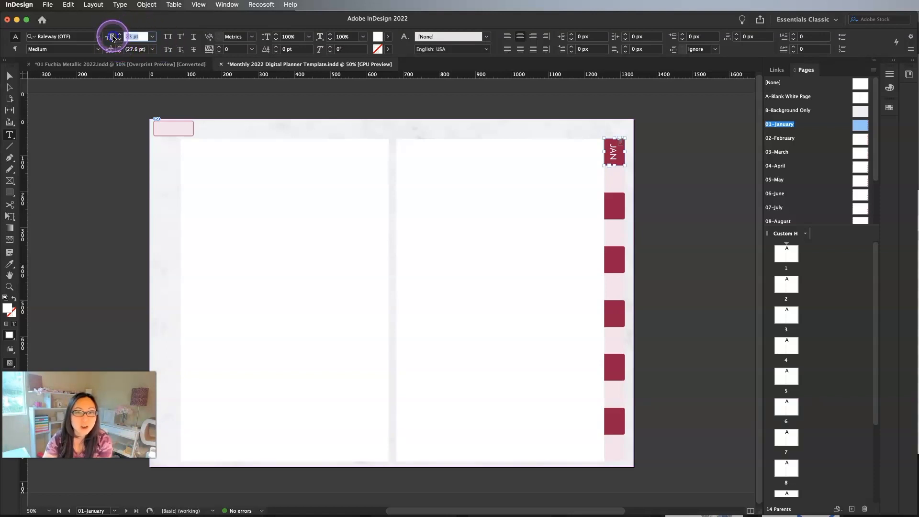
{"action": "left_click", "coordinate": [119, 35]}
{"action": "left_click", "coordinate": [118, 35]}
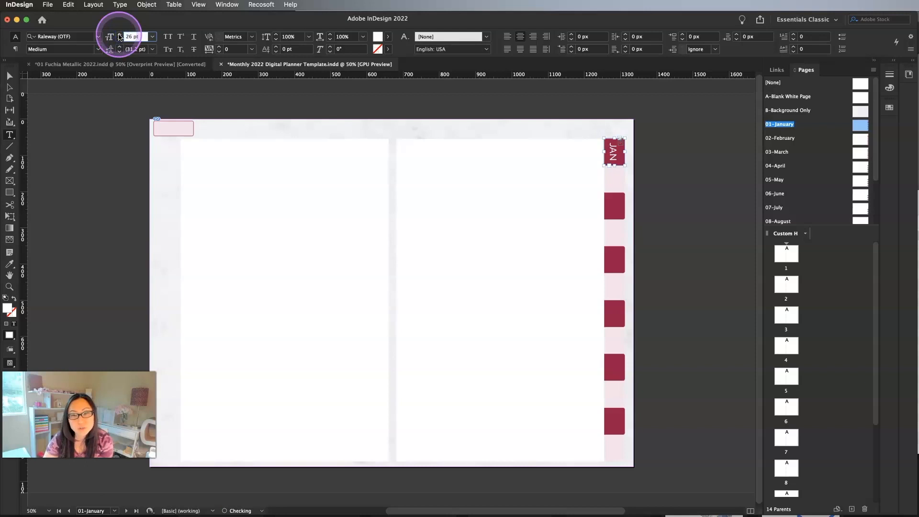
{"action": "left_click", "coordinate": [9, 76]}
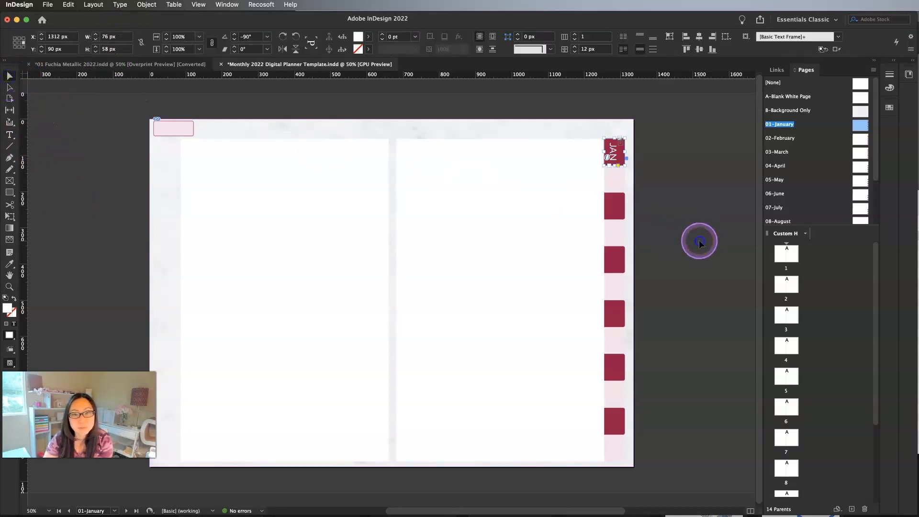
Duplicate the JAN text frame and position the copy over the second, light pink tab at Y 165 px
{"action": "left_click", "coordinate": [614, 156]}
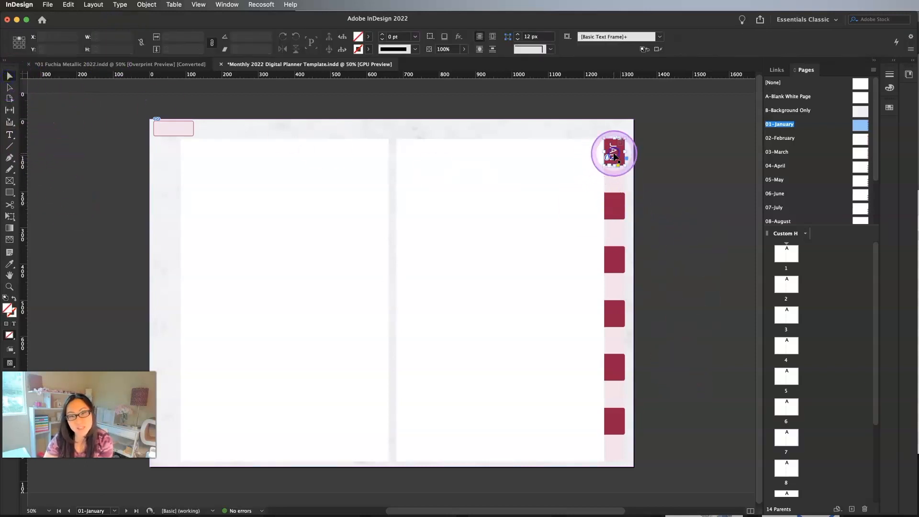
{"action": "left_click", "coordinate": [620, 169]}
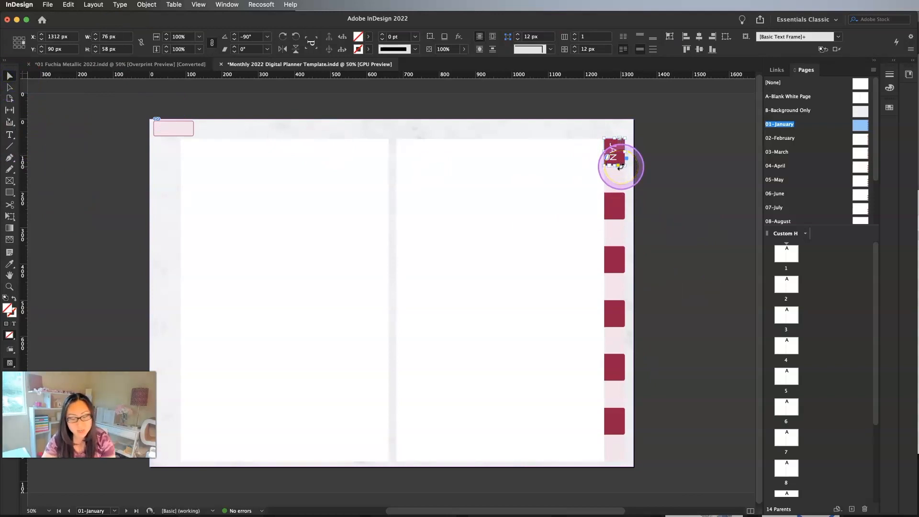
{"action": "key", "text": "ctrl+v"}
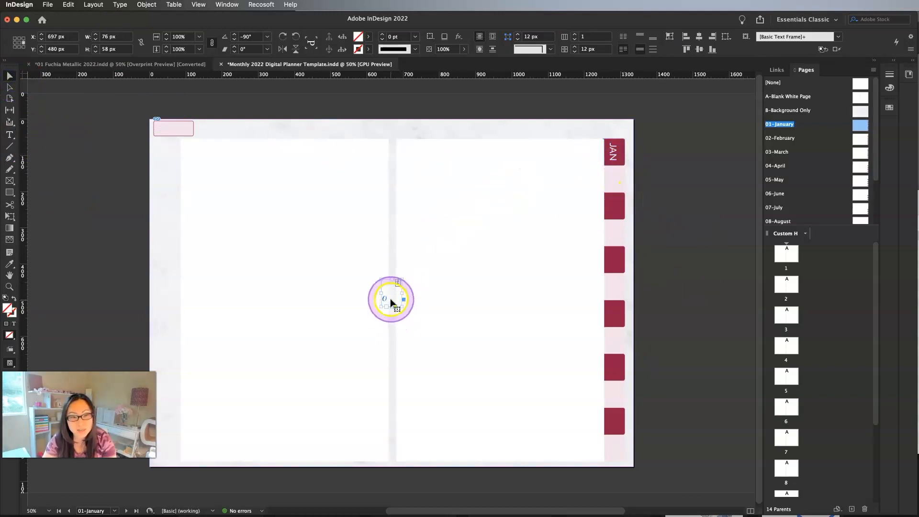
{"action": "left_click_drag", "start_coordinate": [391, 299], "coordinate": [615, 183]}
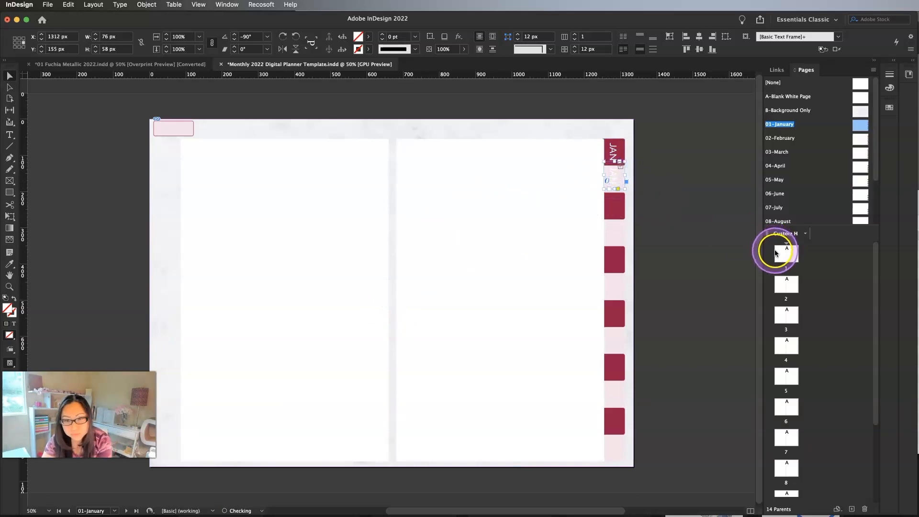
{"action": "key", "text": "Down"}
{"action": "key", "text": "Down"}
{"action": "key", "text": "Down"}
{"action": "key", "text": "Down"}
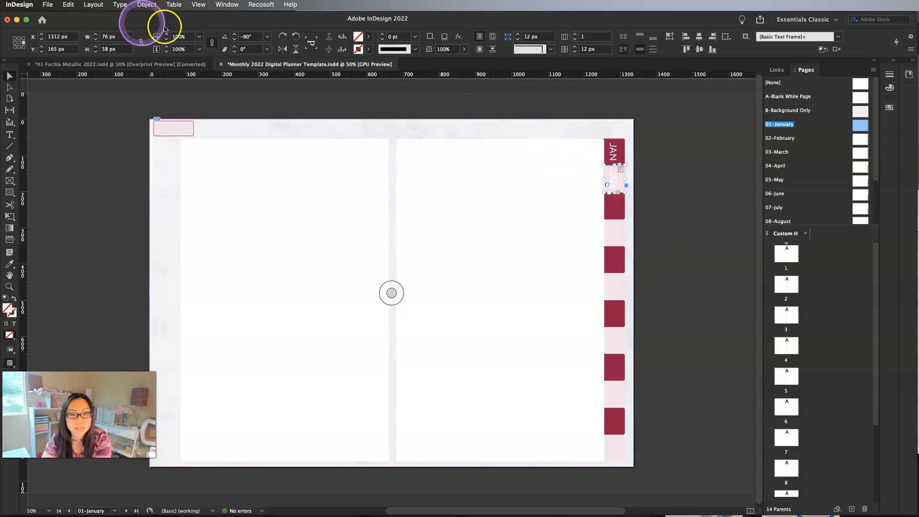
Color the second tab's label text with the dark red C=28 M=100 Y=59 swatch and change its wording to FEB
{"action": "left_click", "coordinate": [368, 37]}
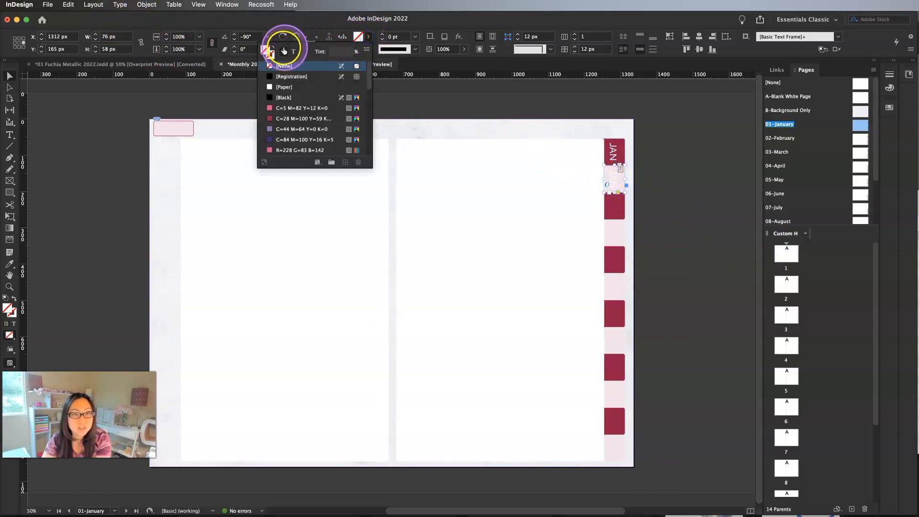
{"action": "left_click", "coordinate": [286, 87]}
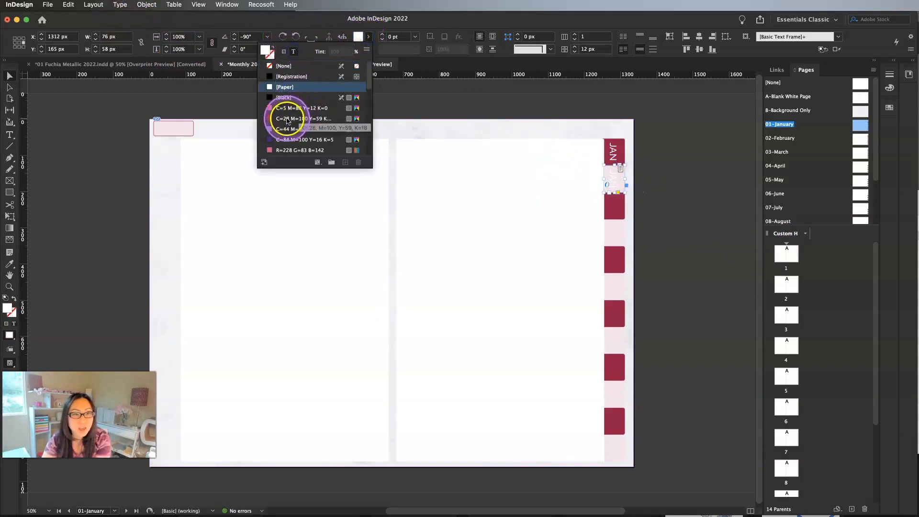
{"action": "left_click", "coordinate": [287, 119]}
{"action": "left_click", "coordinate": [674, 223]}
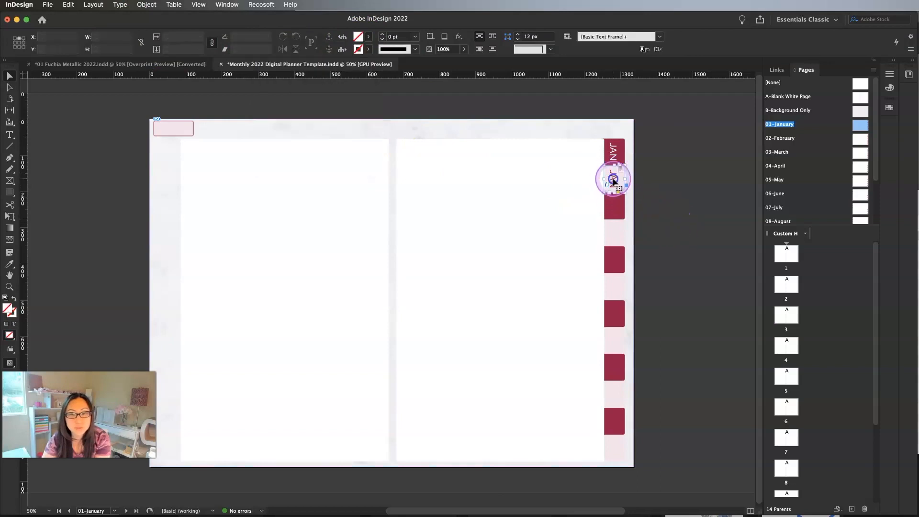
{"action": "double_click", "coordinate": [614, 180]}
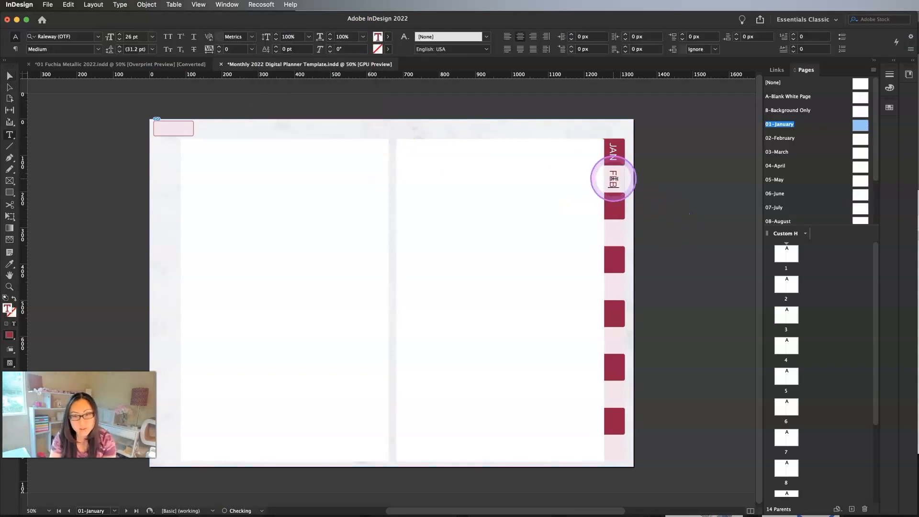
{"action": "key", "text": "Escape"}
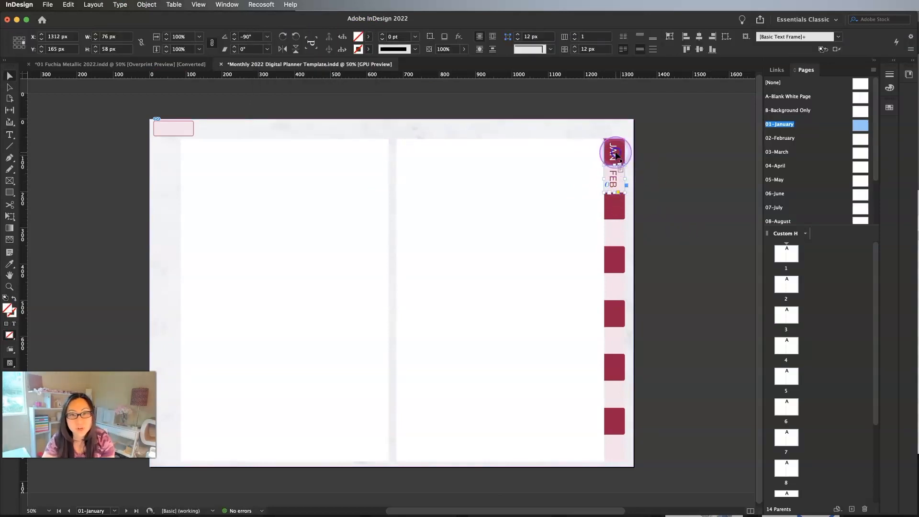
Duplicate the JAN and FEB labels onto the third and fourth tabs and change the copies to MAR and APR
{"action": "left_click", "coordinate": [622, 175]}
{"action": "left_click_drag", "start_coordinate": [622, 179], "coordinate": [618, 213]}
{"action": "double_click", "coordinate": [611, 205]}
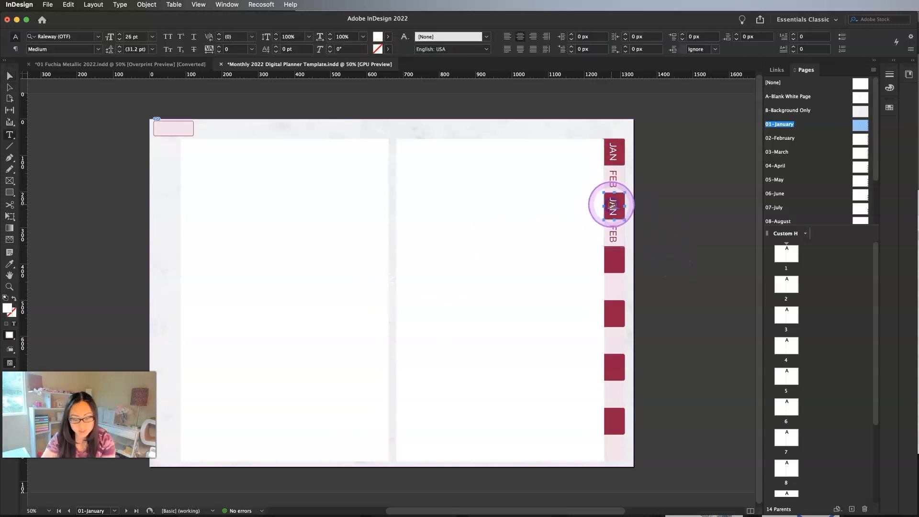
{"action": "double_click", "coordinate": [613, 233]}
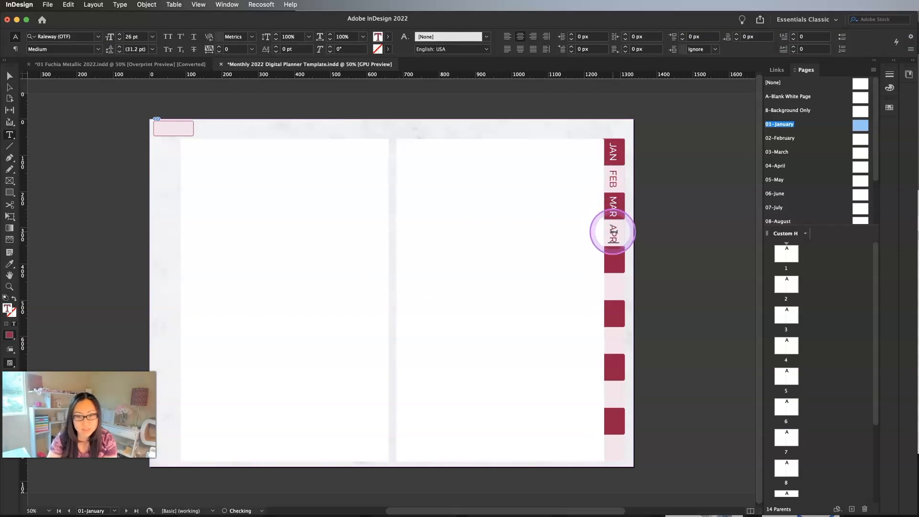
{"action": "key", "text": "Escape"}
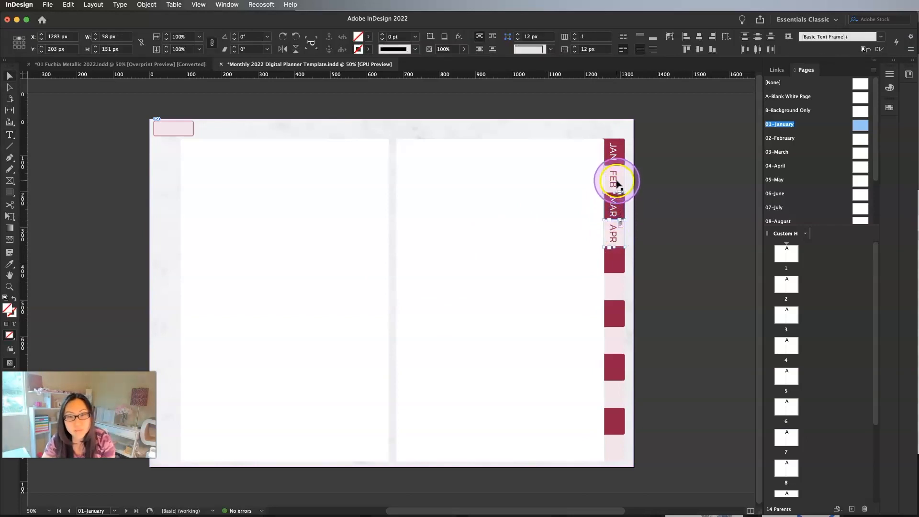
Duplicate the JAN to APR labels onto the fifth to eighth tabs and change the copies to MAY, JUN, JUL and AUG
{"action": "left_click", "coordinate": [617, 155], "text": "shift"}
{"action": "left_click_drag", "start_coordinate": [622, 205], "coordinate": [616, 264]}
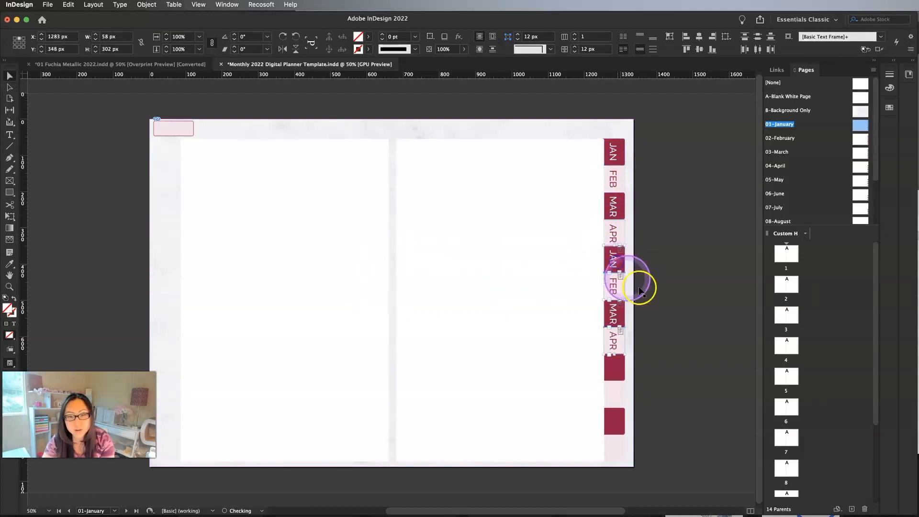
{"action": "double_click", "coordinate": [615, 259]}
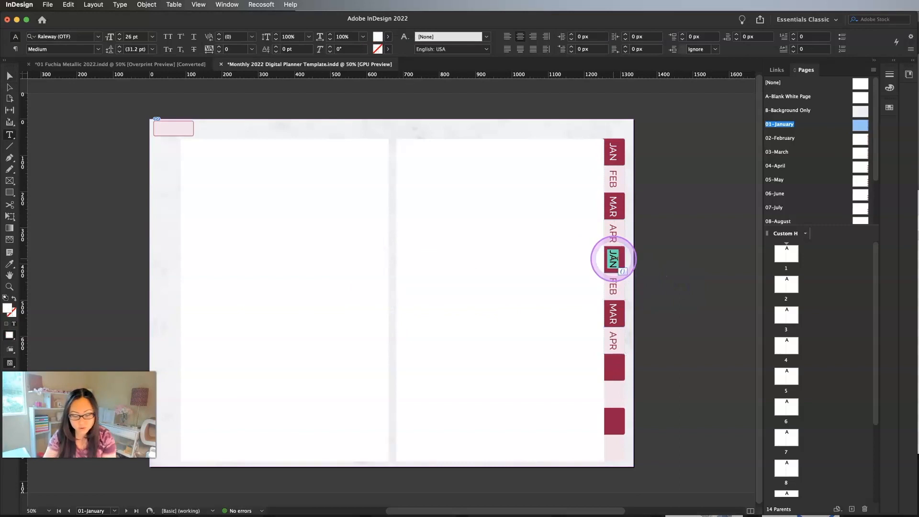
{"action": "double_click", "coordinate": [614, 286]}
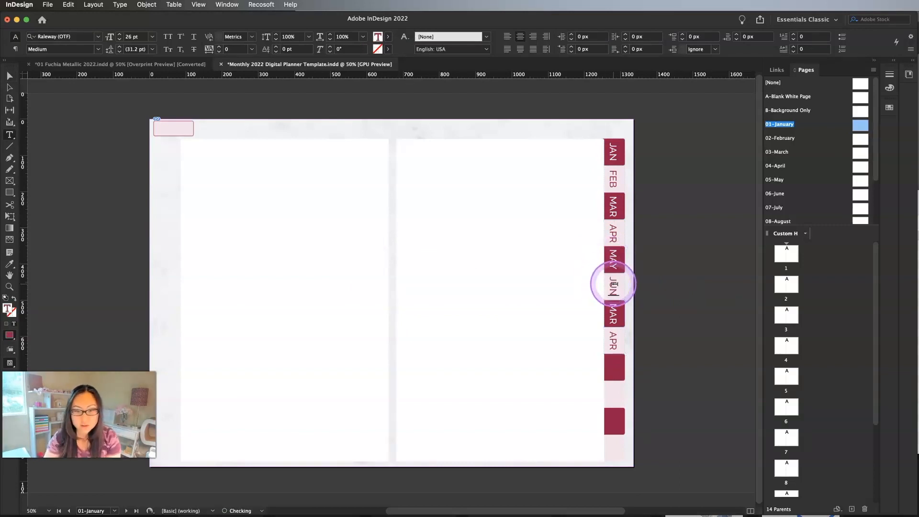
{"action": "double_click", "coordinate": [614, 314]}
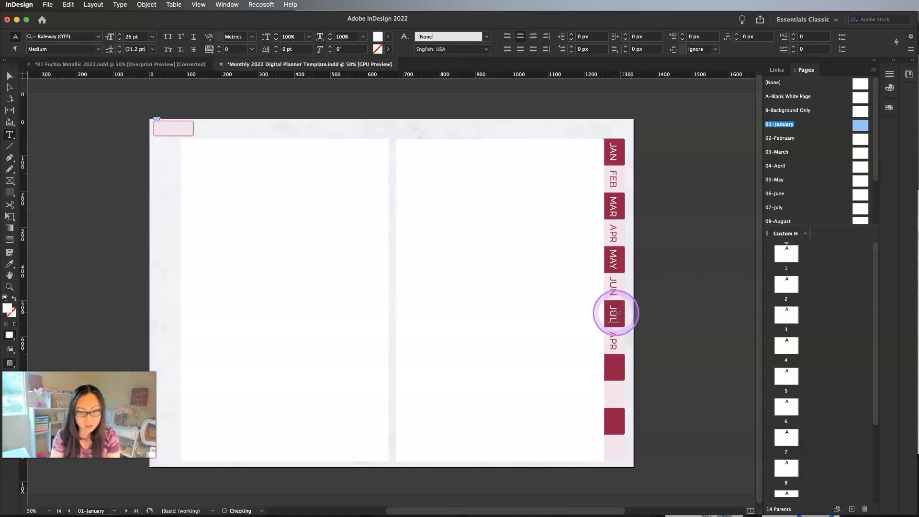
{"action": "type", "text": "JUL"}
{"action": "double_click", "coordinate": [612, 340]}
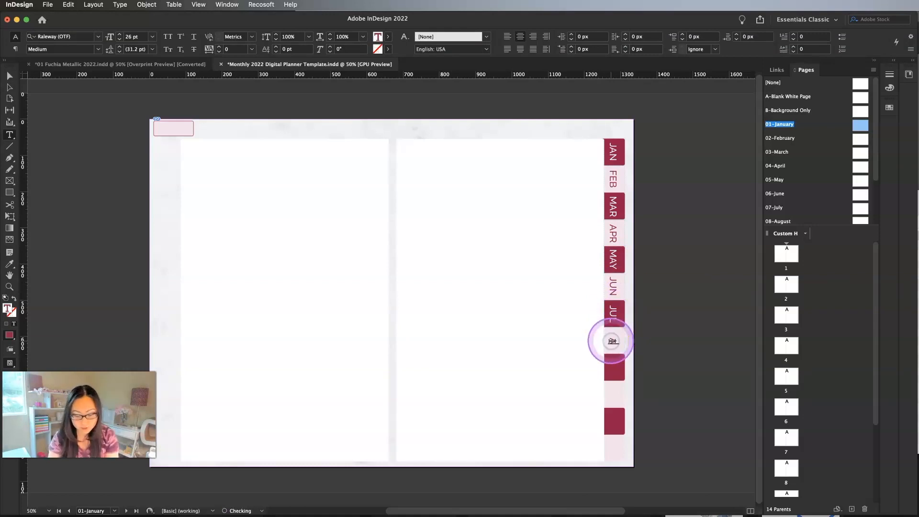
{"action": "type", "text": "AUG"}
{"action": "key", "text": "Escape"}
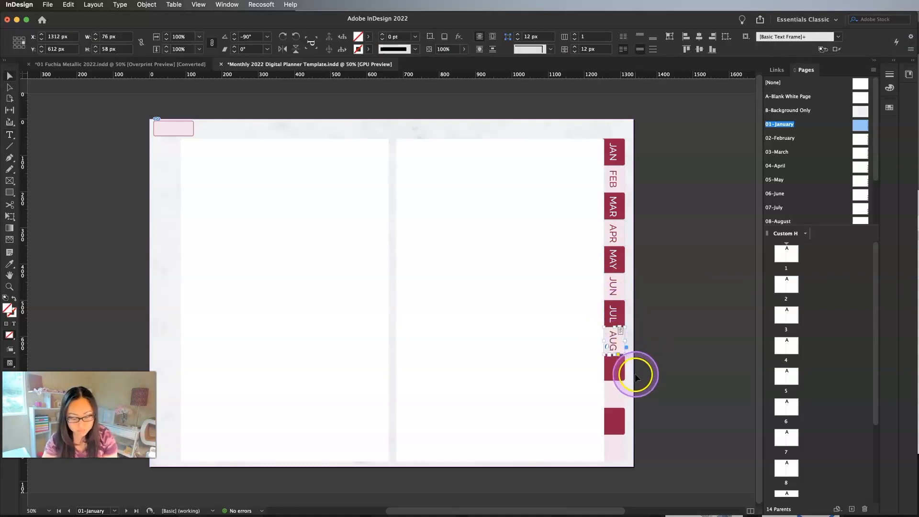
Paste another set of the four JAN to APR labels and align it over the last four tabs at Y 648 px
{"action": "key", "text": "super+v"}
{"action": "left_click_drag", "start_coordinate": [394, 251], "coordinate": [615, 367]}
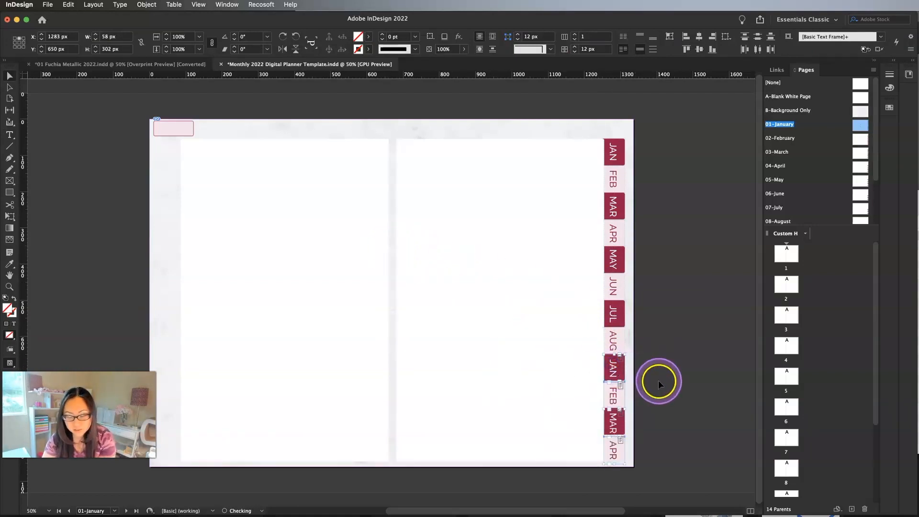
{"action": "key", "text": "Up"}
{"action": "key", "text": "Up"}
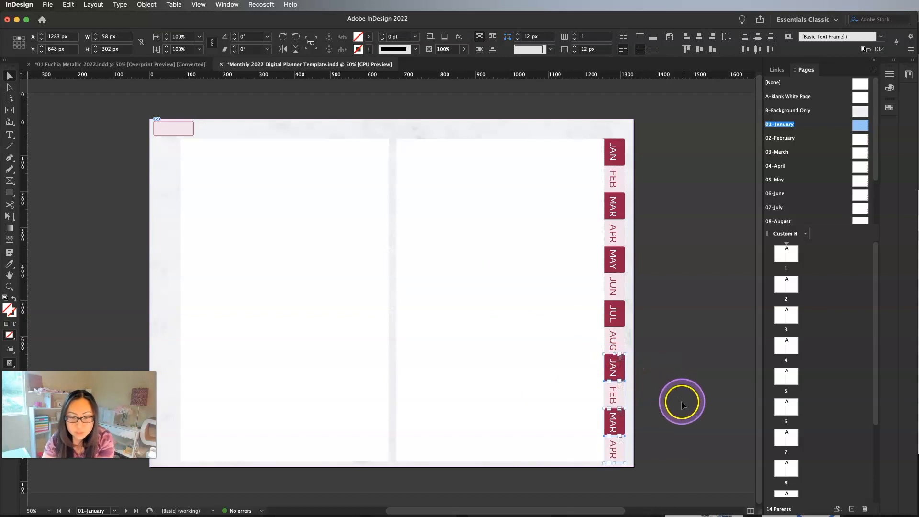
Change the labels on the last four tabs to SEP, OCT, NOV and DEC
{"action": "double_click", "coordinate": [613, 367]}
{"action": "double_click", "coordinate": [614, 366]}
{"action": "type", "text": "SEP"}
{"action": "double_click", "coordinate": [613, 394]}
{"action": "type", "text": "OCT"}
{"action": "double_click", "coordinate": [614, 420]}
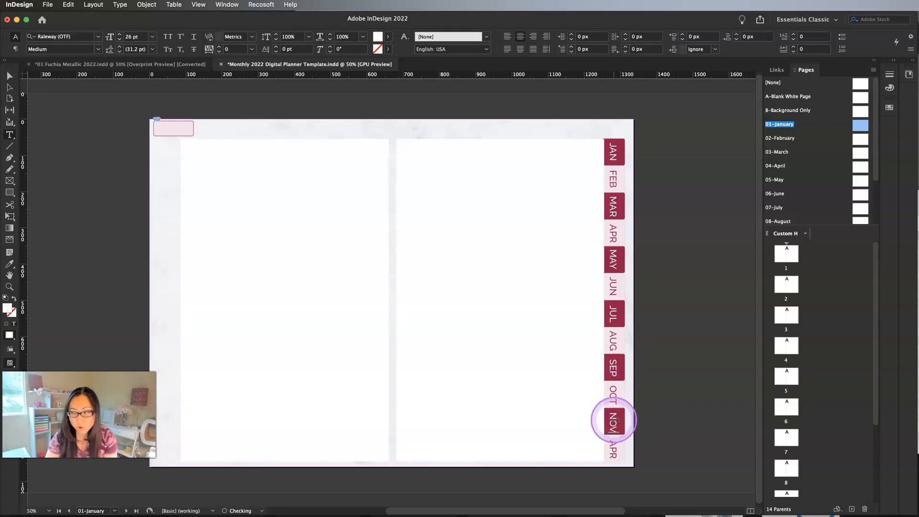
{"action": "left_click", "coordinate": [613, 450]}
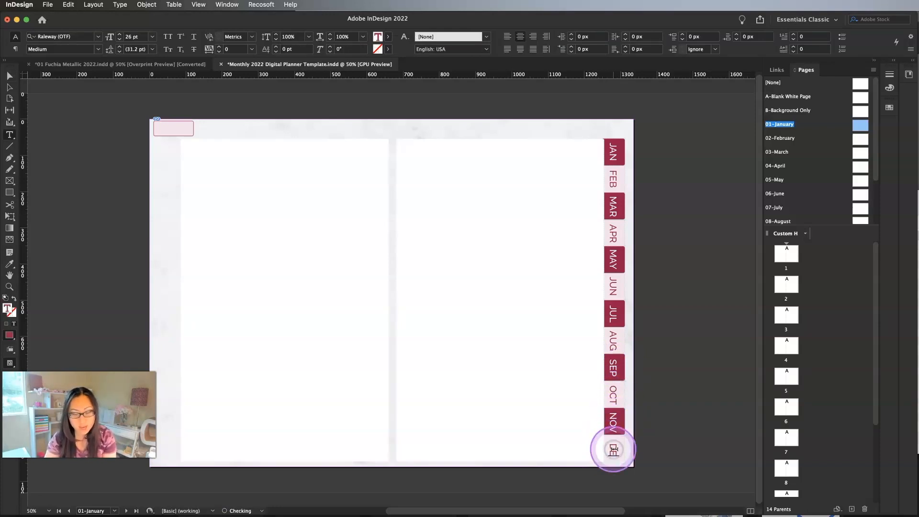
{"action": "key", "text": "Escape"}
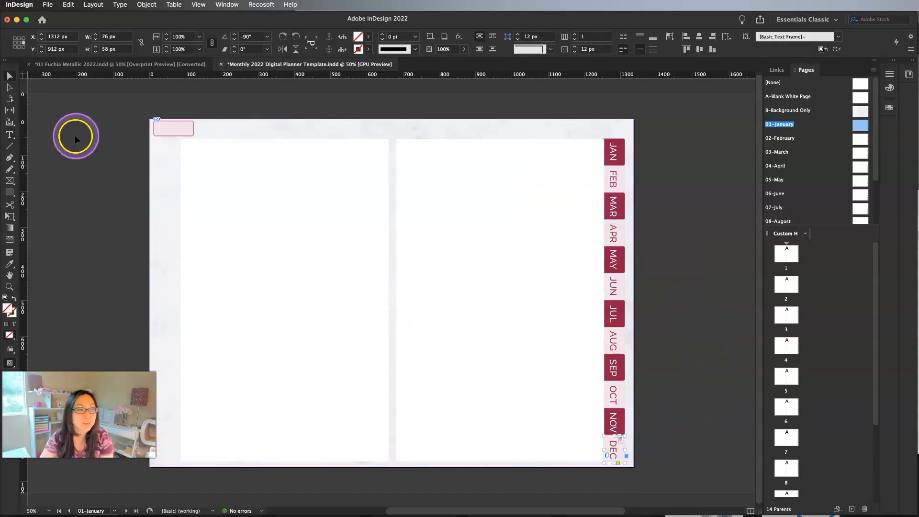
Add a HOME text frame of about 110 x 46 px over the pink rounded button and center its text horizontally and vertically
{"action": "left_click", "coordinate": [10, 135]}
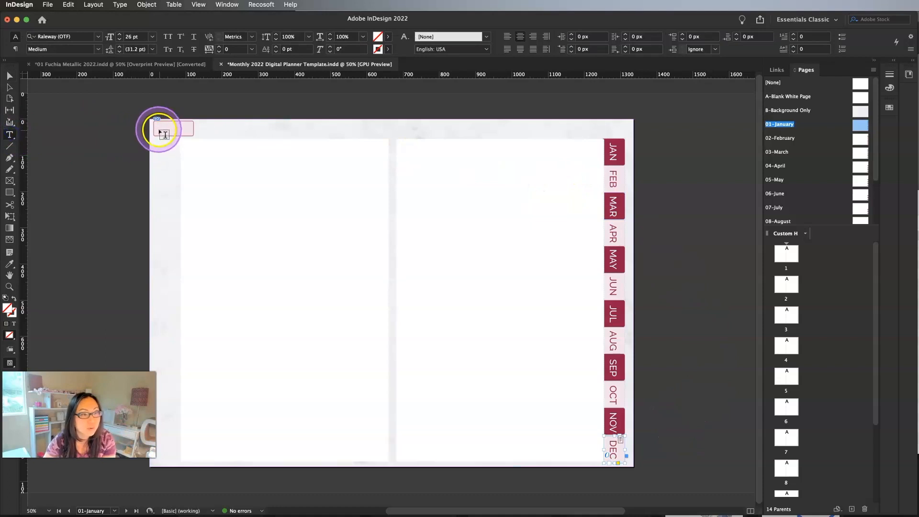
{"action": "left_click_drag", "start_coordinate": [154, 119], "coordinate": [194, 135]}
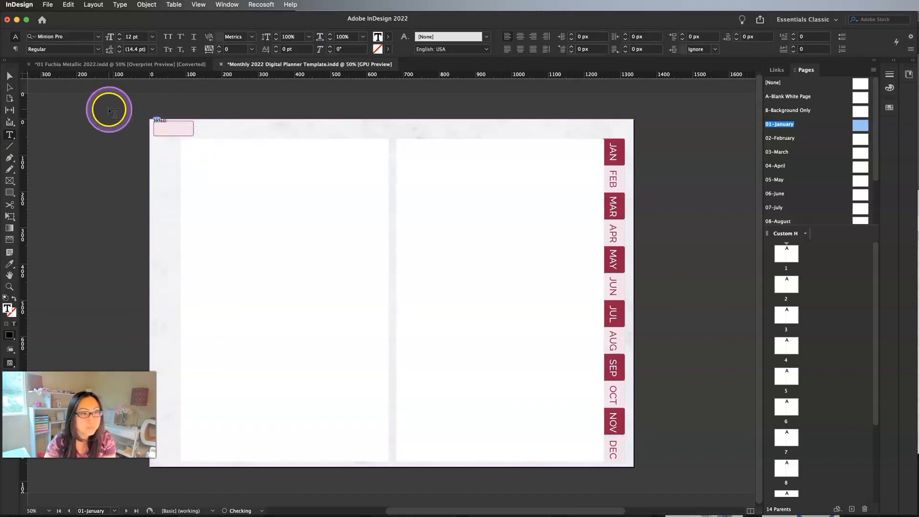
{"action": "left_click", "coordinate": [519, 42]}
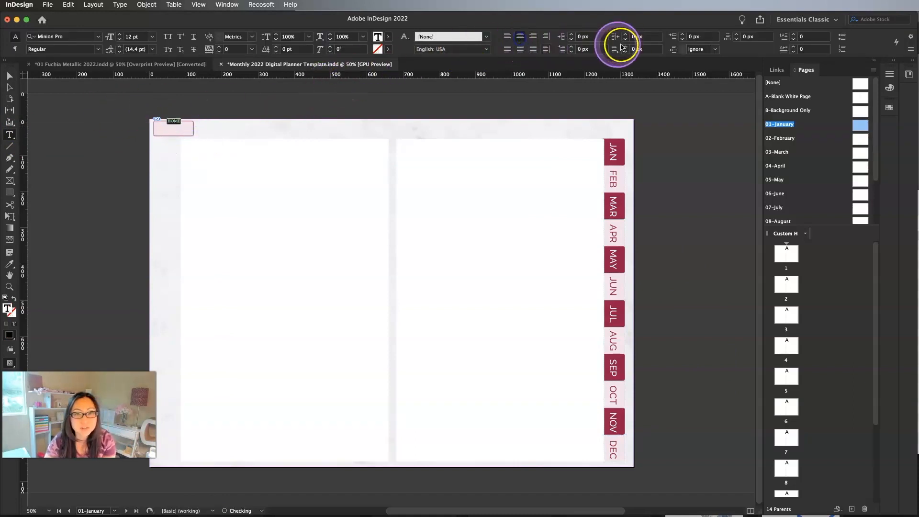
{"action": "left_click", "coordinate": [9, 75]}
{"action": "left_click", "coordinate": [641, 48]}
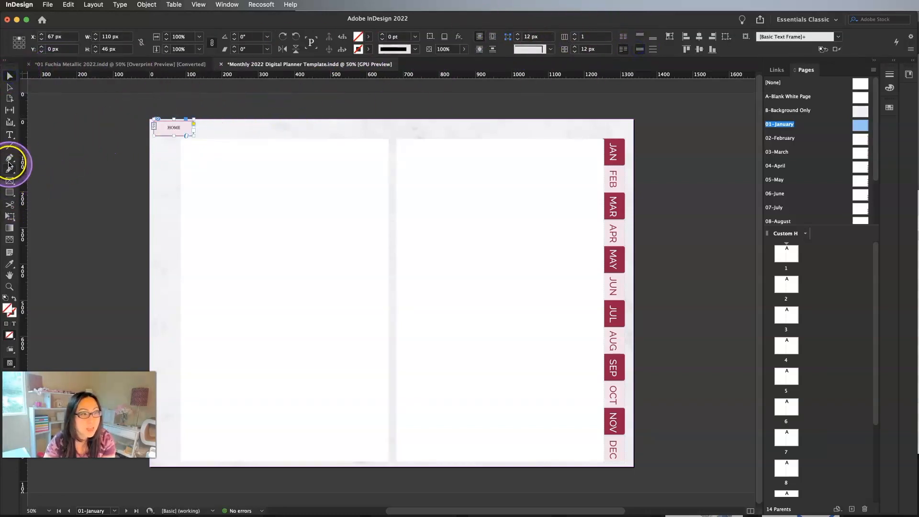
Set the HOME text to Raleway (OTF) Medium at 24 pt
{"action": "left_click", "coordinate": [10, 135]}
{"action": "left_click", "coordinate": [98, 36]}
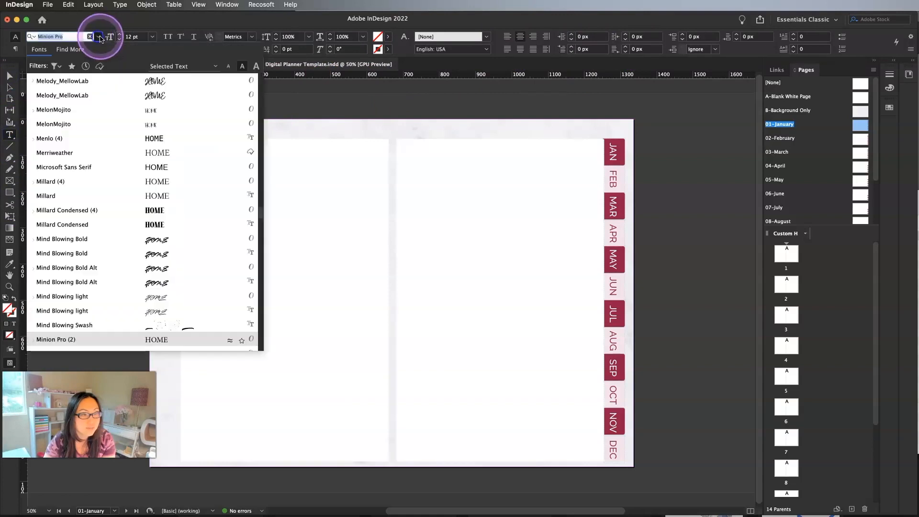
{"action": "left_click", "coordinate": [99, 98]}
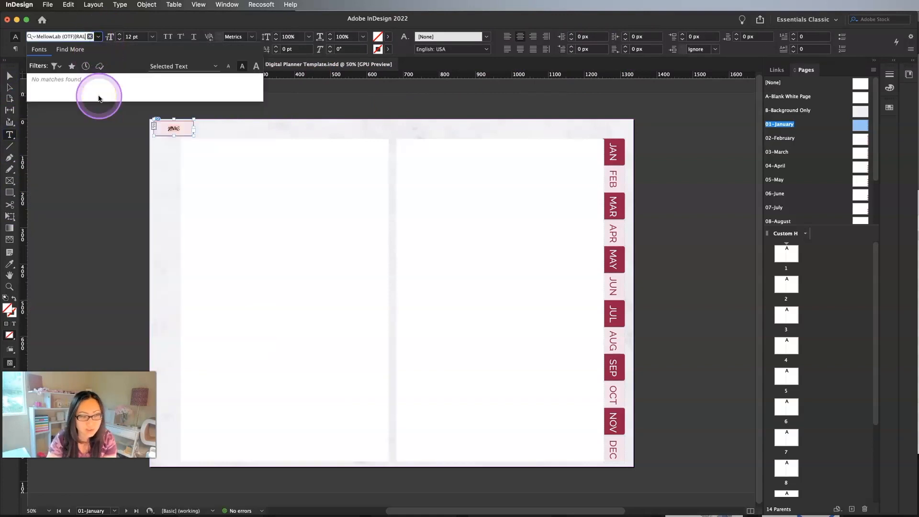
{"action": "left_click", "coordinate": [90, 37]}
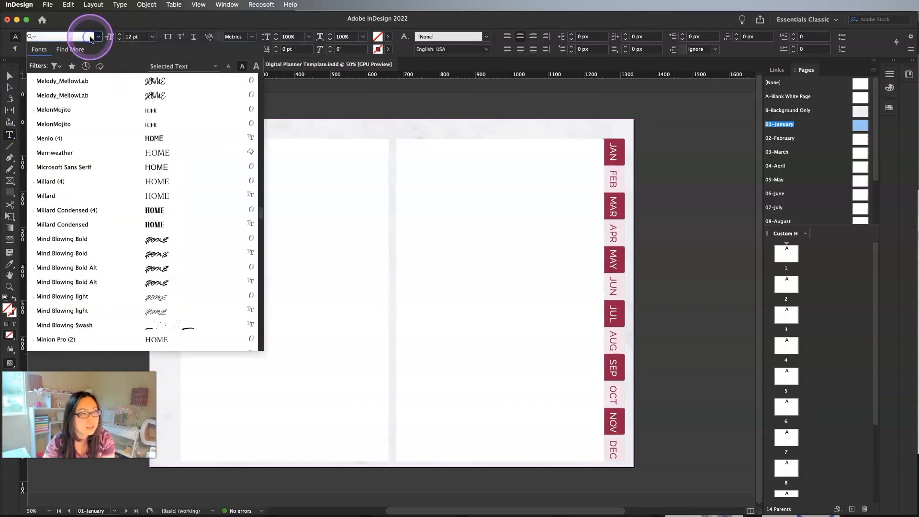
{"action": "type", "text": "RA"}
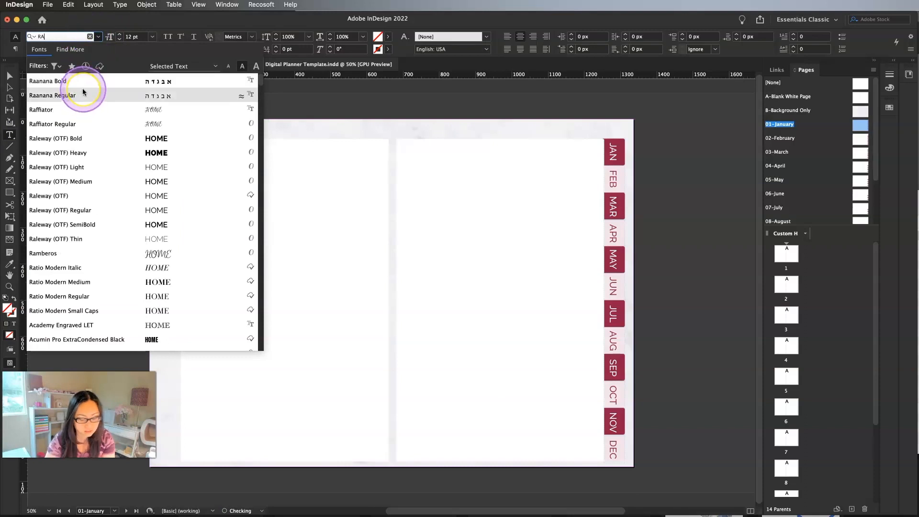
{"action": "type", "text": "LE"}
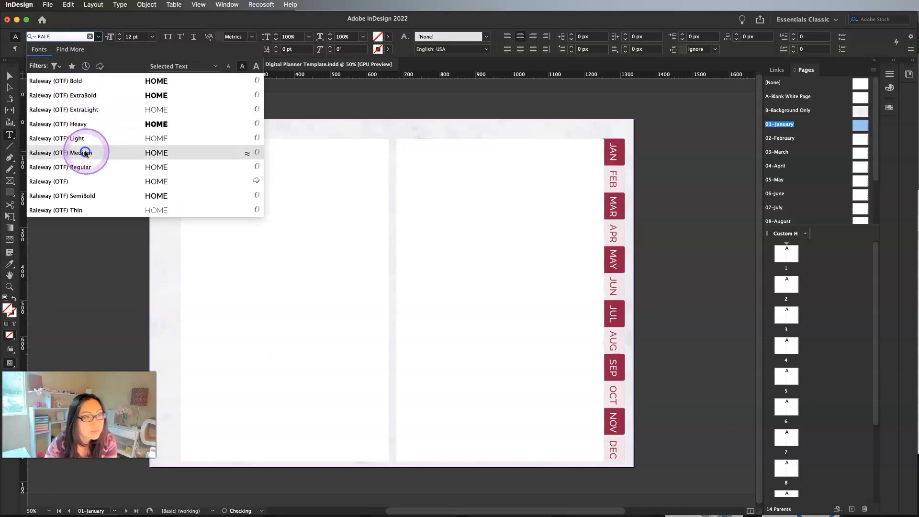
{"action": "left_click", "coordinate": [86, 153]}
{"action": "left_click", "coordinate": [136, 37]}
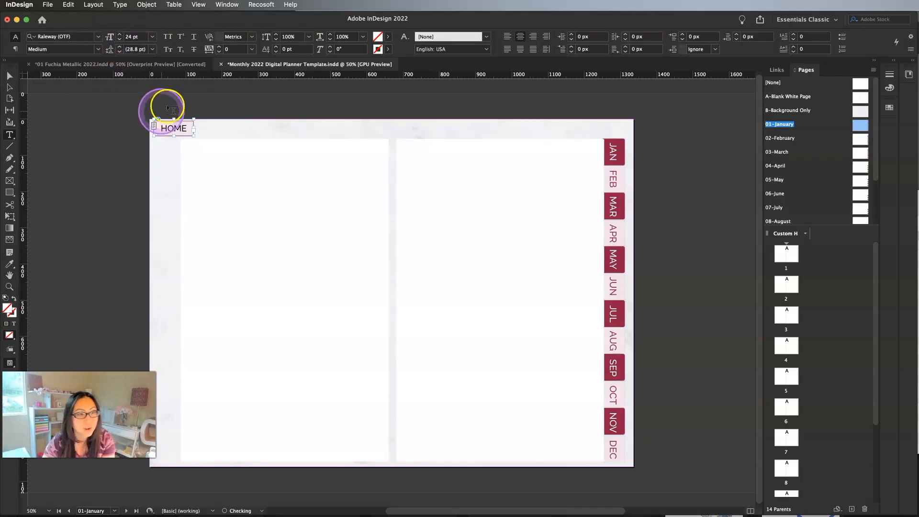
Color the HOME text with the dark red C=28 M=100 Y=59 swatch and deselect the frame
{"action": "left_click", "coordinate": [387, 36]}
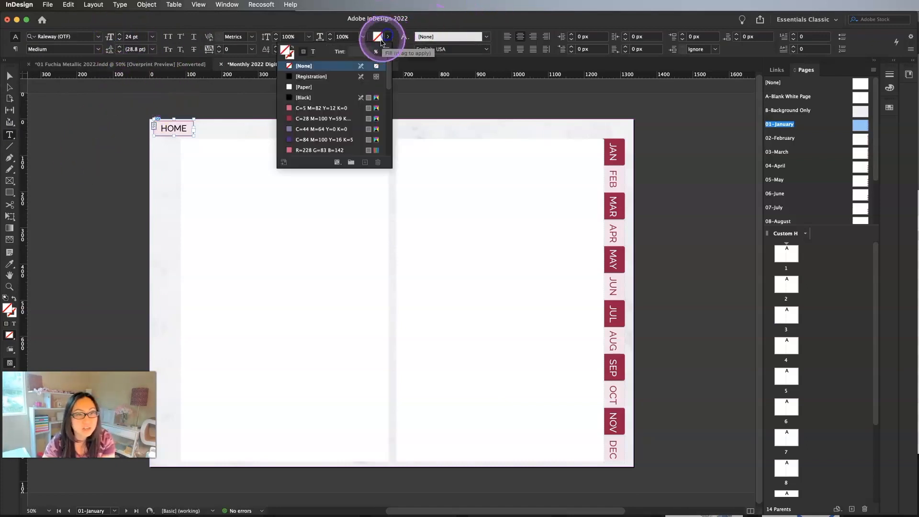
{"action": "left_click", "coordinate": [313, 51]}
{"action": "left_click", "coordinate": [299, 97]}
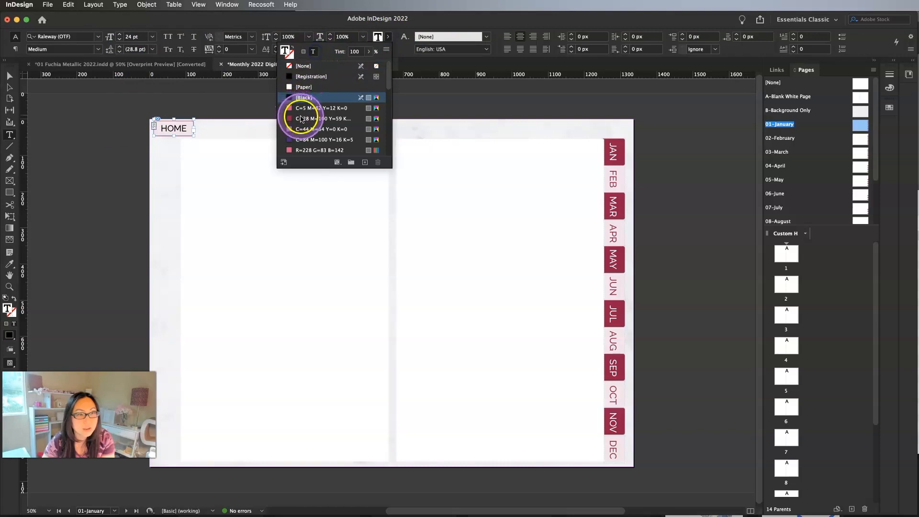
{"action": "left_click", "coordinate": [299, 118]}
{"action": "left_click", "coordinate": [10, 76]}
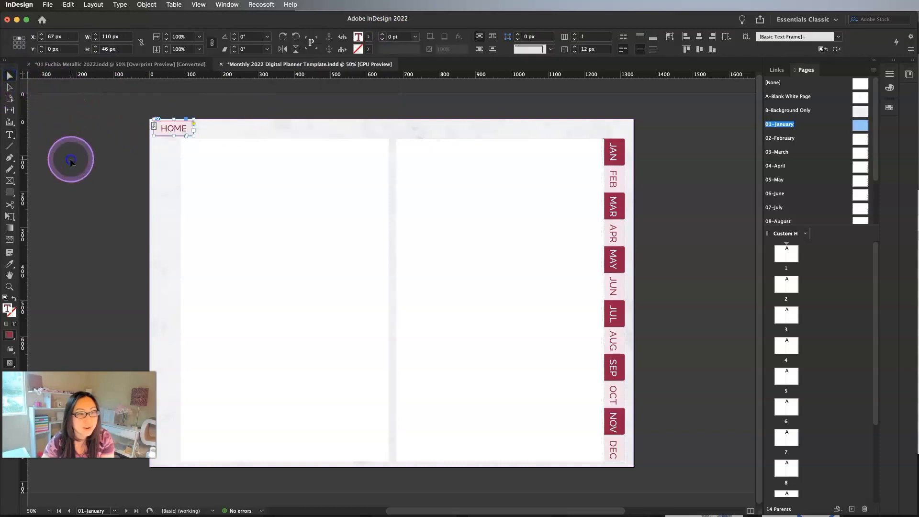
{"action": "left_click", "coordinate": [153, 82]}
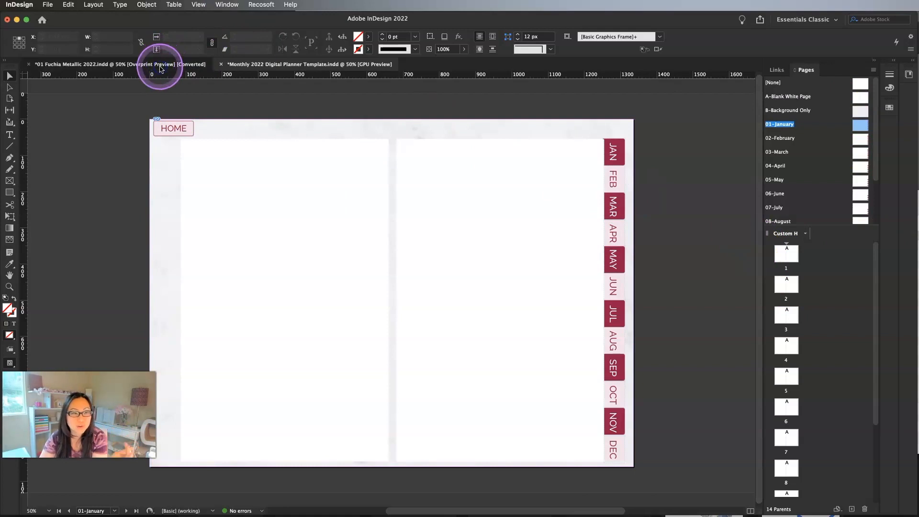
Switch to the 01 Fuchia Metallic 2022 document, look over the January spread and select the striped cover on page 1
{"action": "left_click", "coordinate": [163, 66]}
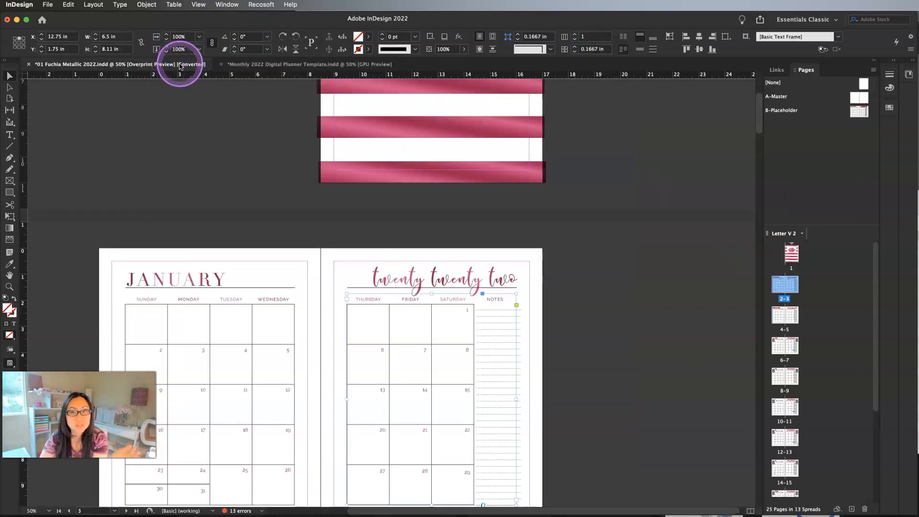
{"action": "left_click", "coordinate": [790, 314]}
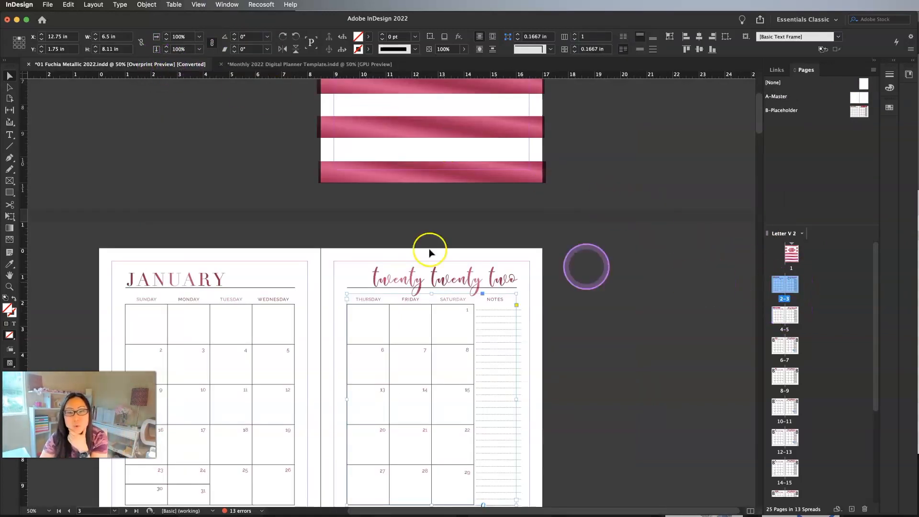
{"action": "scroll", "coordinate": [148, 229], "scroll_direction": "down", "scroll_amount": 1}
{"action": "scroll", "coordinate": [148, 229], "scroll_direction": "down", "scroll_amount": 5}
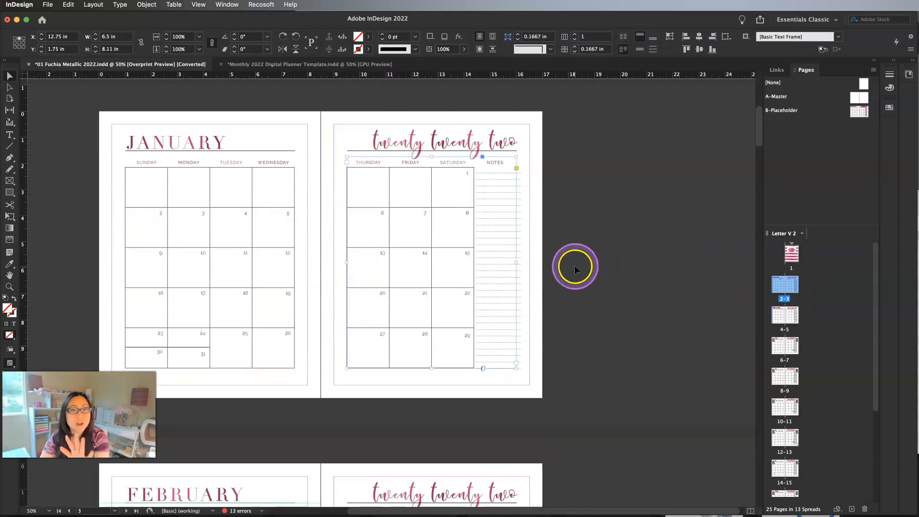
{"action": "scroll", "coordinate": [559, 264], "scroll_direction": "up", "scroll_amount": 8}
{"action": "scroll", "coordinate": [559, 263], "scroll_direction": "down", "scroll_amount": 3}
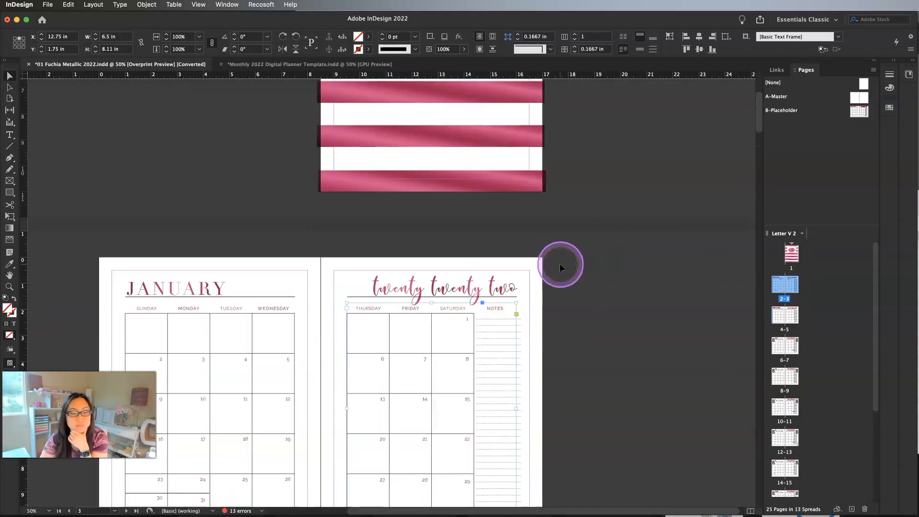
{"action": "left_click", "coordinate": [801, 254]}
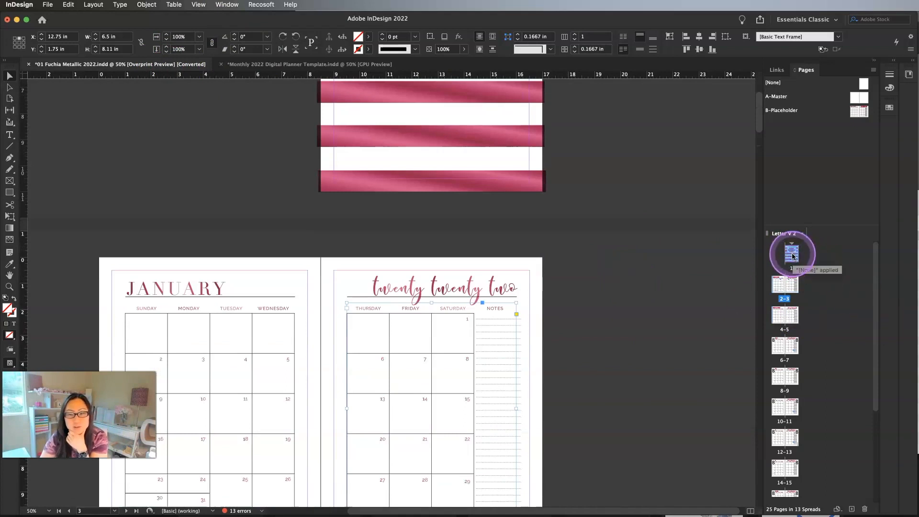
Move cover page 1 into the Monthly 2022 Digital Planner Template document, placing it ahead of the existing pages
{"action": "right_click", "coordinate": [793, 257]}
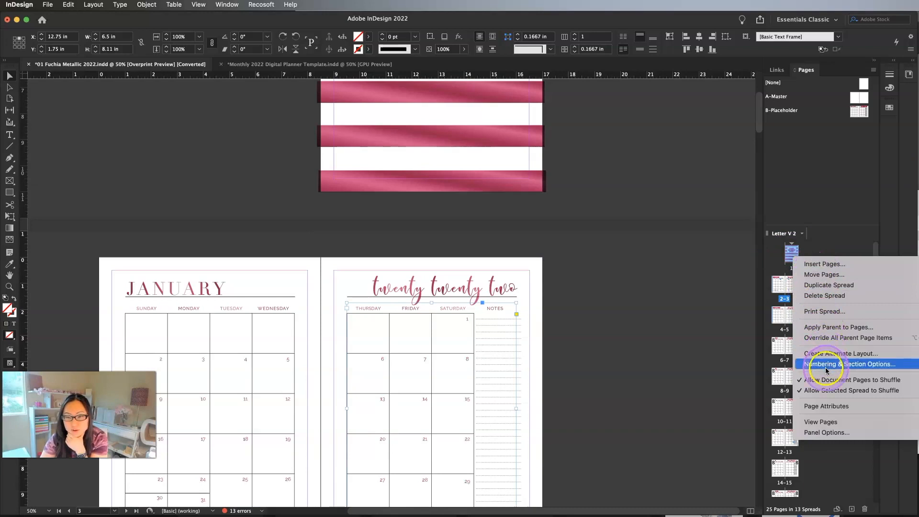
{"action": "left_click", "coordinate": [690, 258]}
{"action": "right_click", "coordinate": [792, 253]}
{"action": "left_click", "coordinate": [819, 275]}
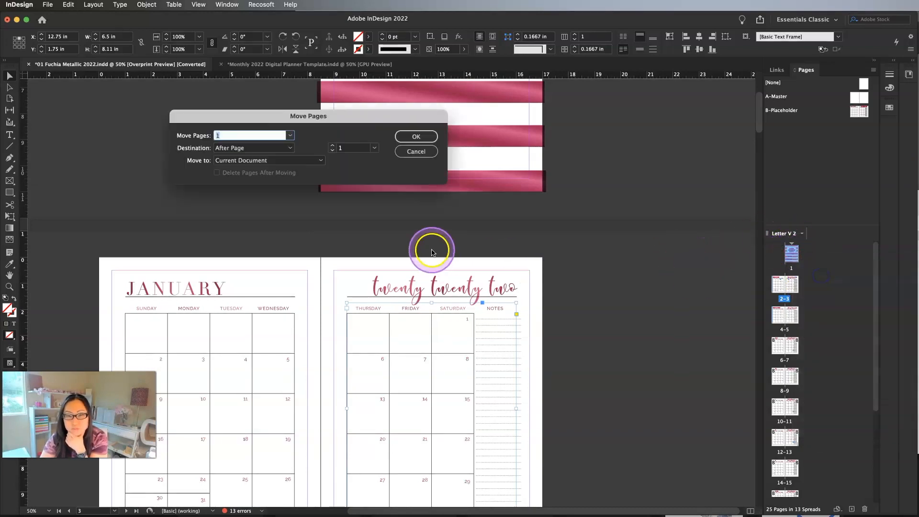
{"action": "left_click", "coordinate": [283, 163]}
{"action": "left_click", "coordinate": [271, 178]}
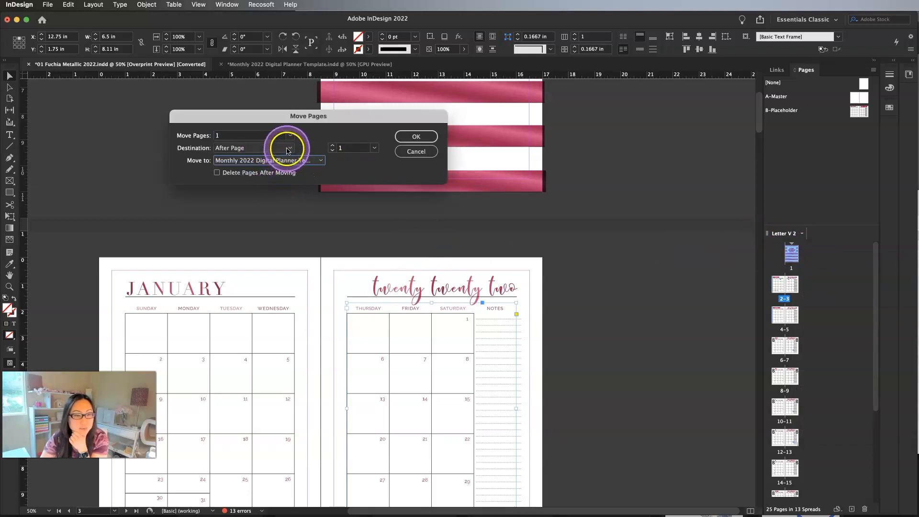
{"action": "left_click", "coordinate": [288, 149]}
{"action": "left_click", "coordinate": [256, 167]}
{"action": "left_click", "coordinate": [415, 139]}
{"action": "left_click", "coordinate": [788, 431]}
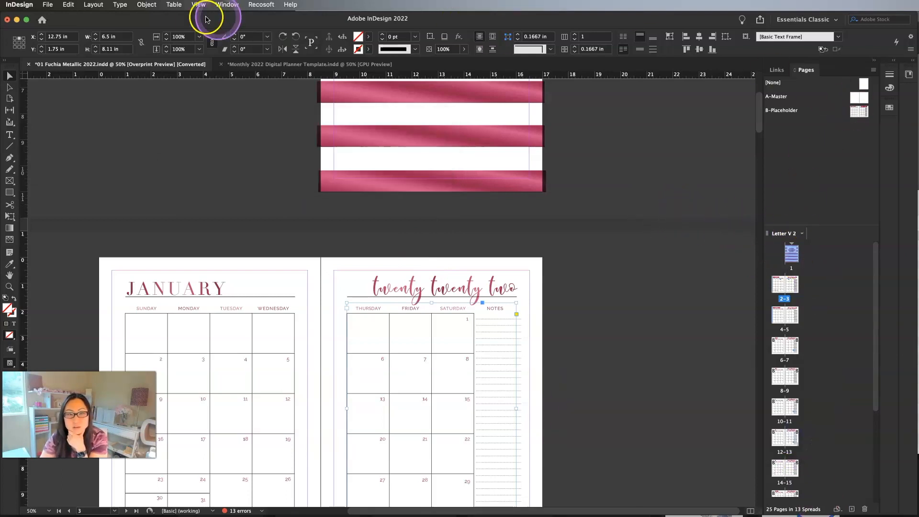
Switch to the Monthly 2022 Digital Planner Template document and open its newly moved striped cover page
{"action": "left_click", "coordinate": [273, 64]}
{"action": "left_click", "coordinate": [781, 254]}
{"action": "double_click", "coordinate": [781, 253]}
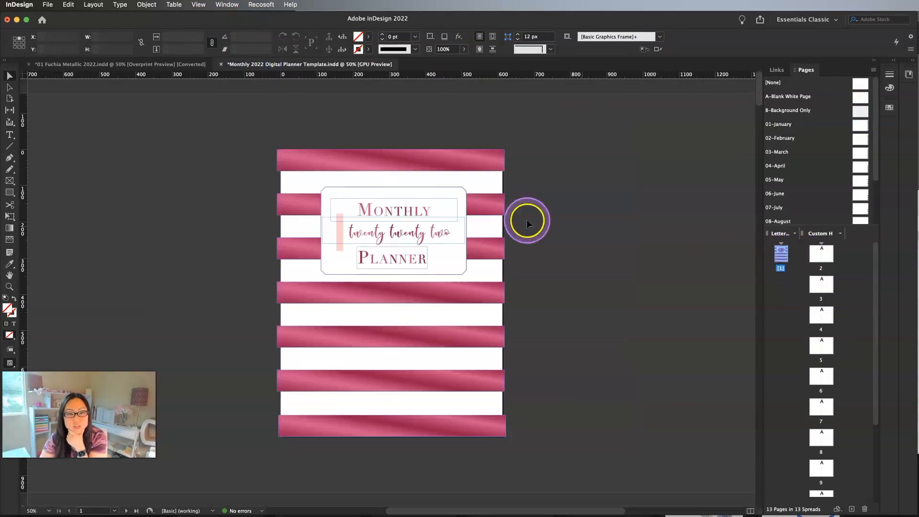
{"action": "left_click", "coordinate": [320, 163]}
{"action": "left_click", "coordinate": [167, 194]}
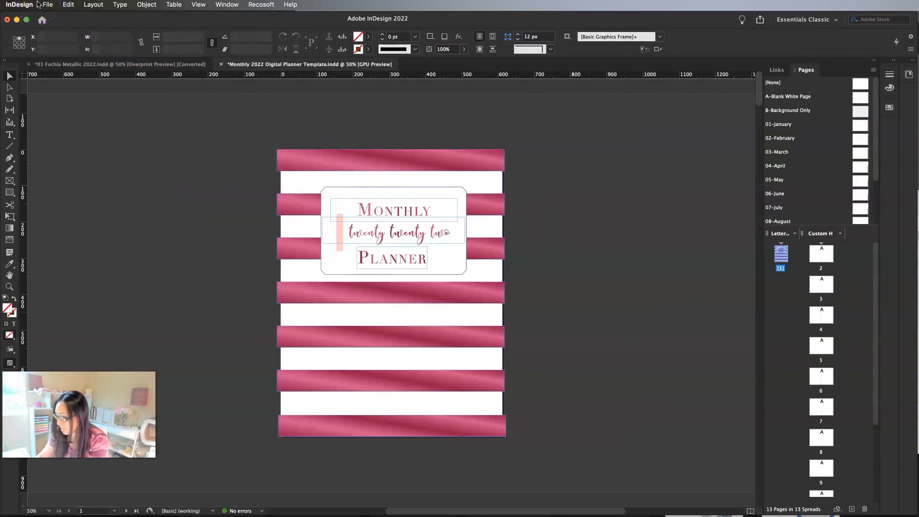
Switch to Calculator and work out half of the 1336 px planner page width
{"action": "left_click", "coordinate": [43, 8]}
{"action": "left_click", "coordinate": [57, 512]}
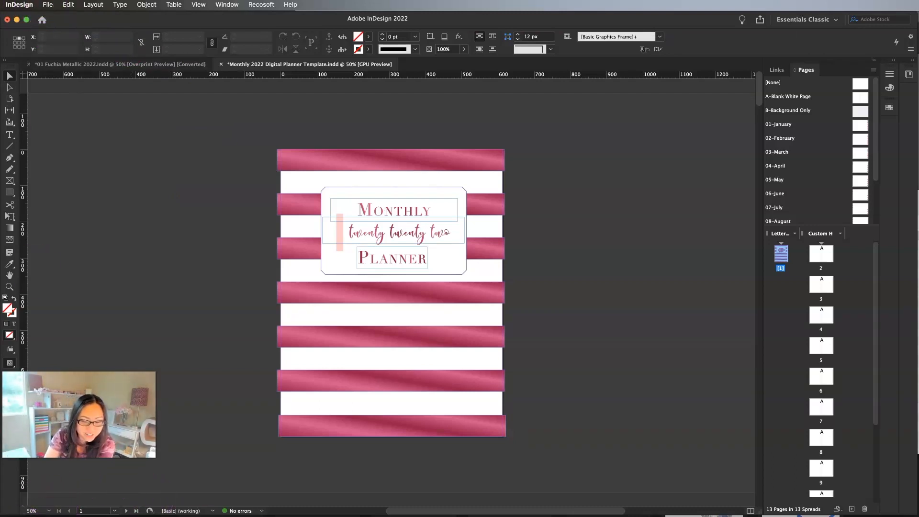
{"action": "key", "text": "super+Tab"}
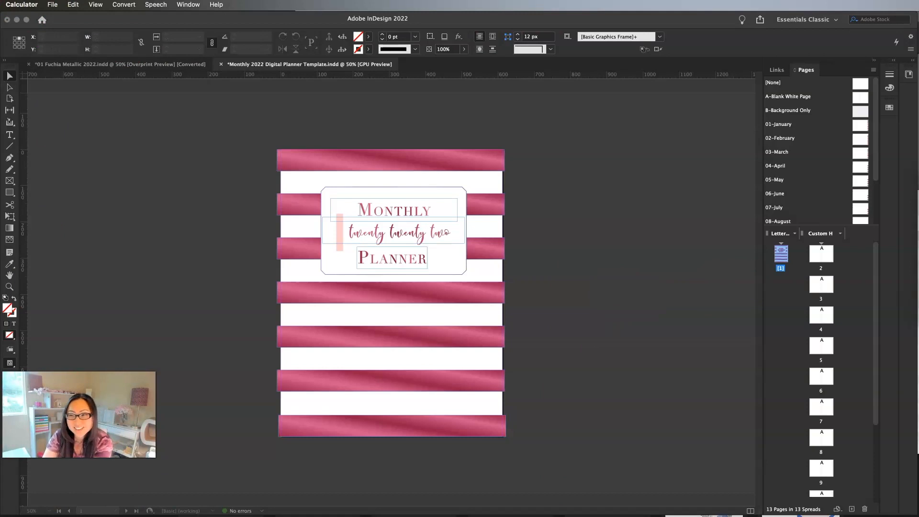
{"action": "left_click_drag", "start_coordinate": [421, 158], "coordinate": [511, 178]}
{"action": "type", "text": "336"}
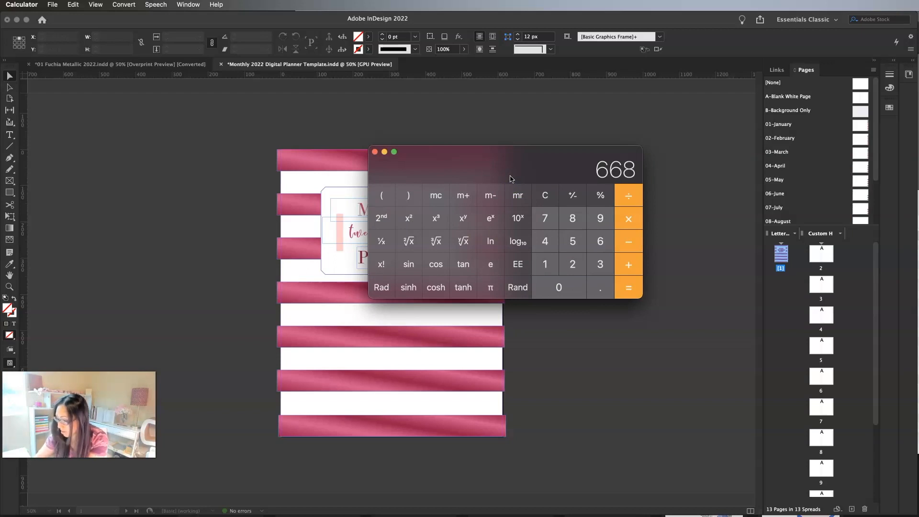
{"action": "left_click", "coordinate": [545, 198]}
{"action": "type", "text": "96"}
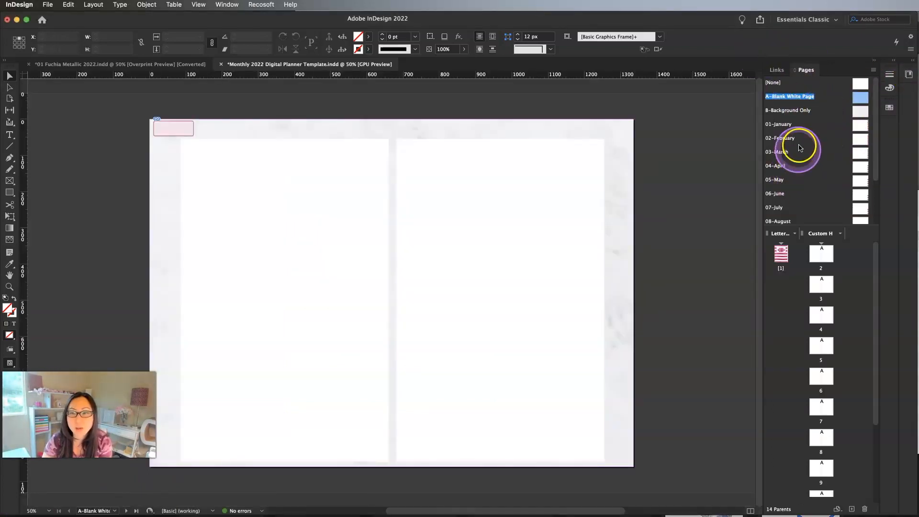
Create a one-page parent with prefix C named COVER at 668 x 960 px
{"action": "right_click", "coordinate": [806, 97]}
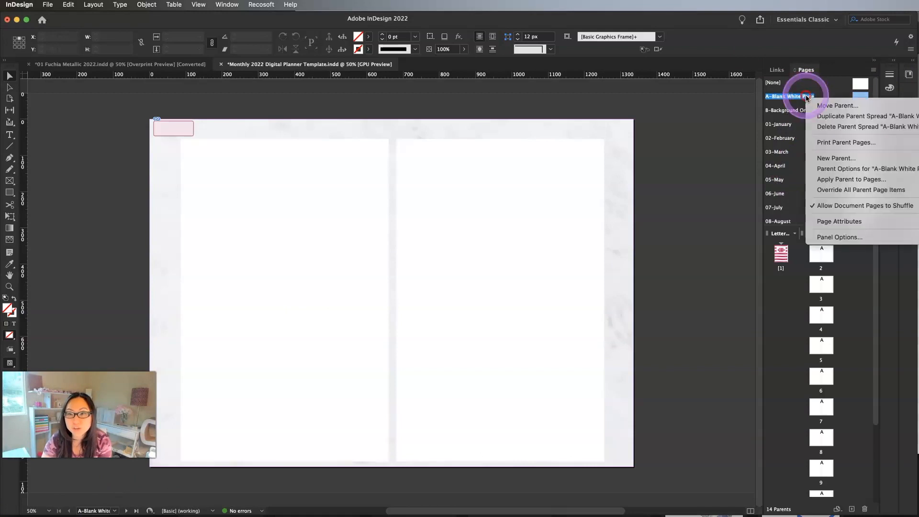
{"action": "left_click", "coordinate": [837, 161]}
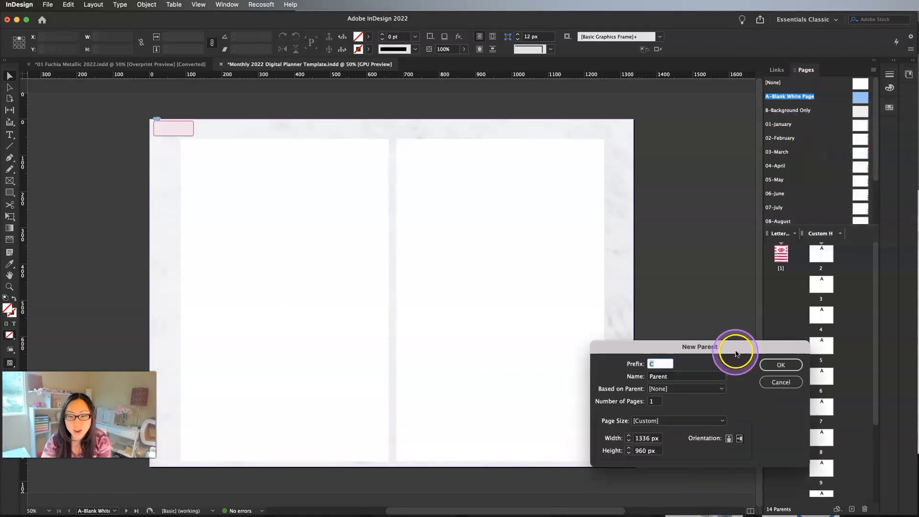
{"action": "left_click_drag", "start_coordinate": [736, 356], "coordinate": [699, 186]}
{"action": "triple_click", "coordinate": [608, 269]}
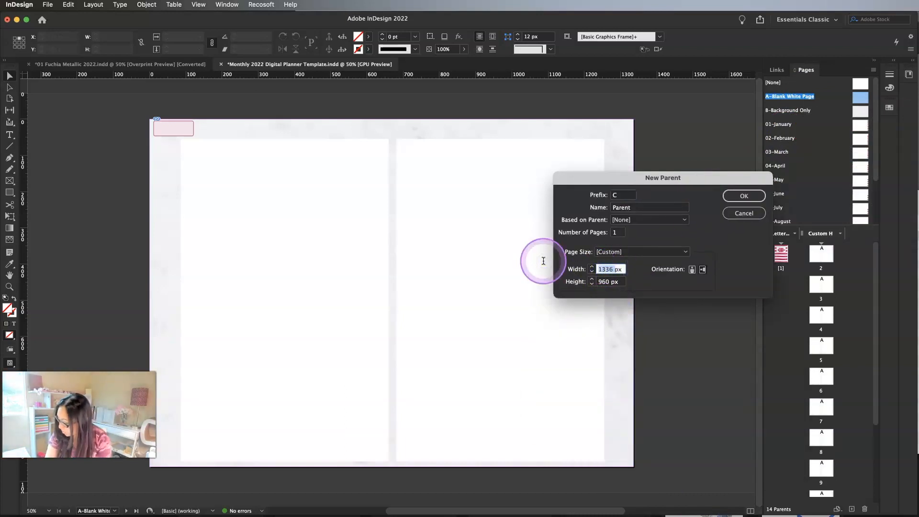
{"action": "left_click", "coordinate": [609, 282]}
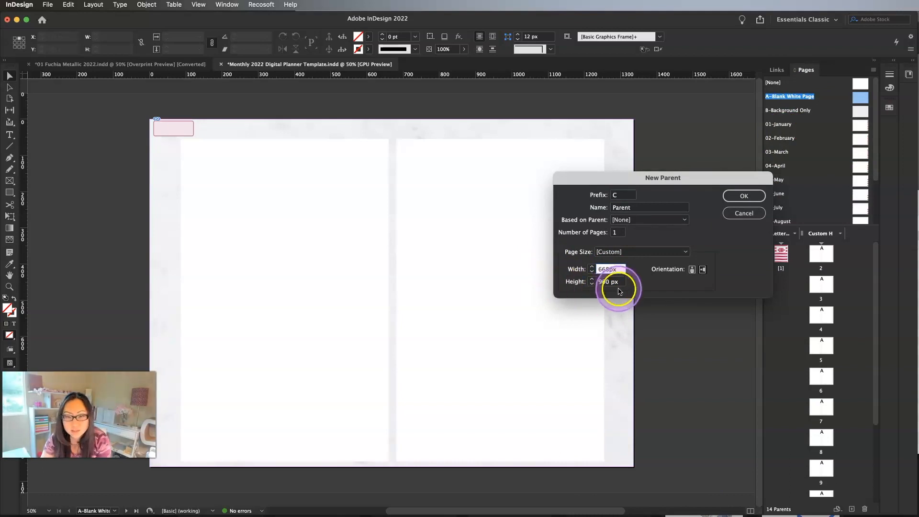
{"action": "left_click_drag", "start_coordinate": [609, 282], "coordinate": [556, 277]}
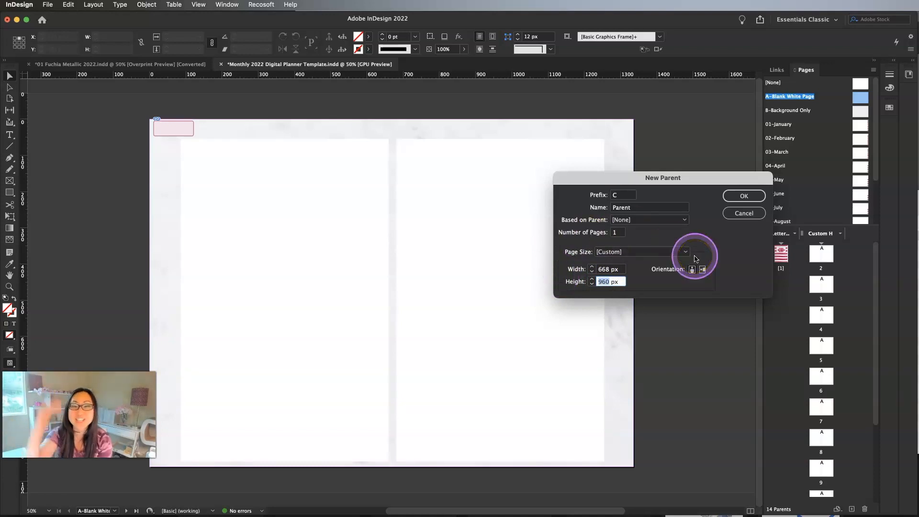
{"action": "left_click", "coordinate": [626, 208]}
{"action": "double_click", "coordinate": [626, 208]}
{"action": "type", "text": "COVER"}
{"action": "left_click", "coordinate": [755, 201]}
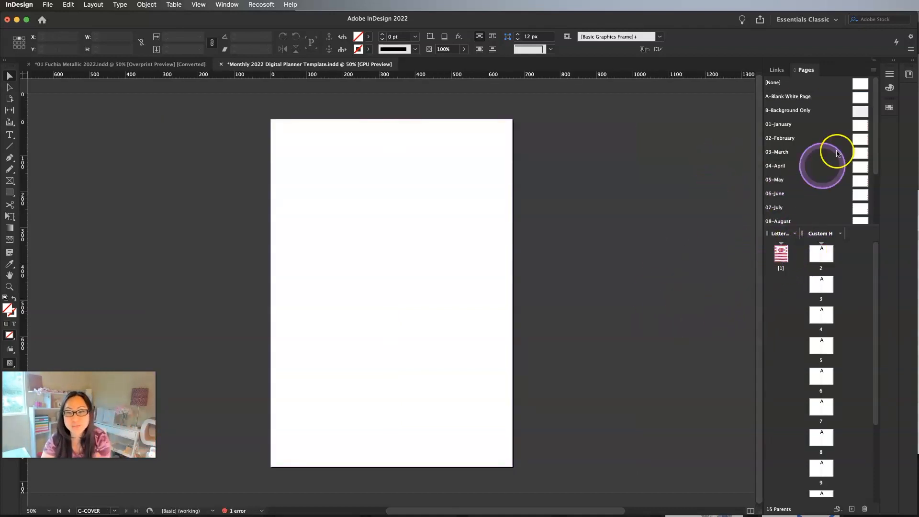
Apply the C-COVER parent to page 1 using the parent page size and open the resized cover
{"action": "scroll", "coordinate": [847, 153], "scroll_direction": "down", "scroll_amount": 3}
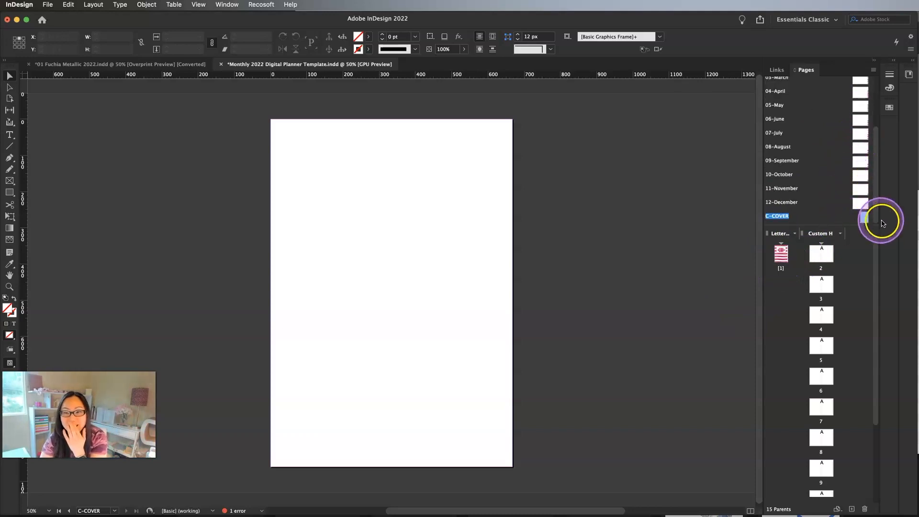
{"action": "left_click_drag", "start_coordinate": [865, 217], "coordinate": [779, 251]}
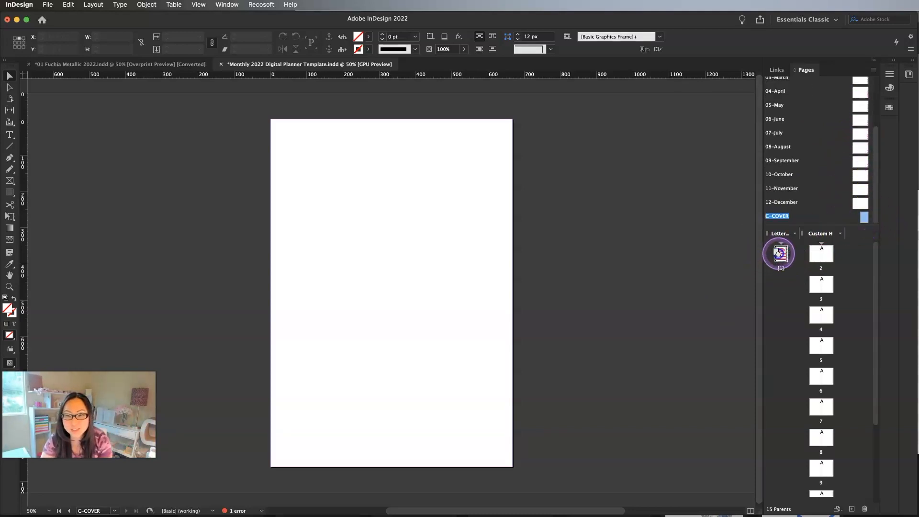
{"action": "left_click", "coordinate": [680, 425]}
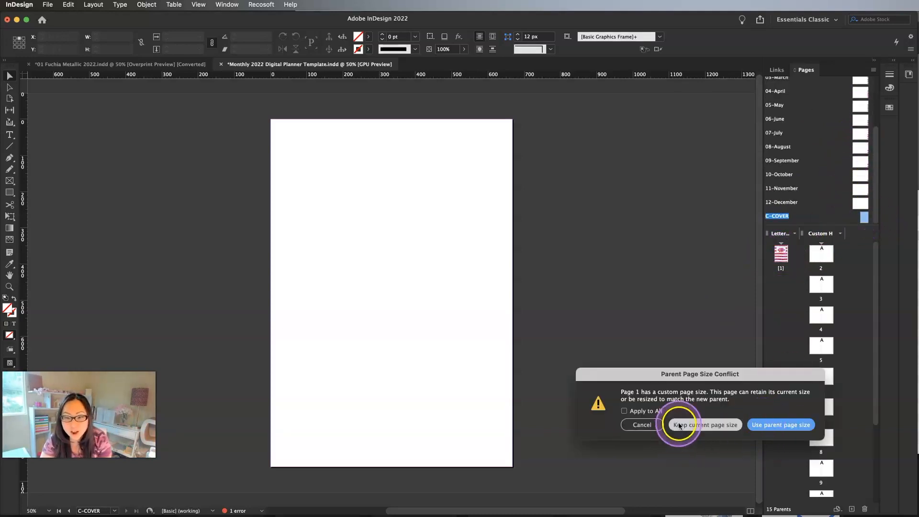
{"action": "left_click", "coordinate": [780, 425]}
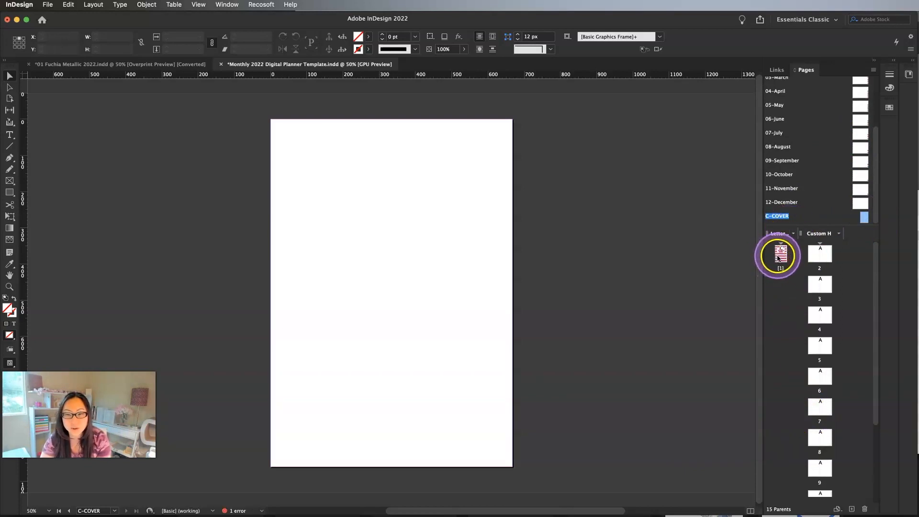
{"action": "double_click", "coordinate": [778, 255]}
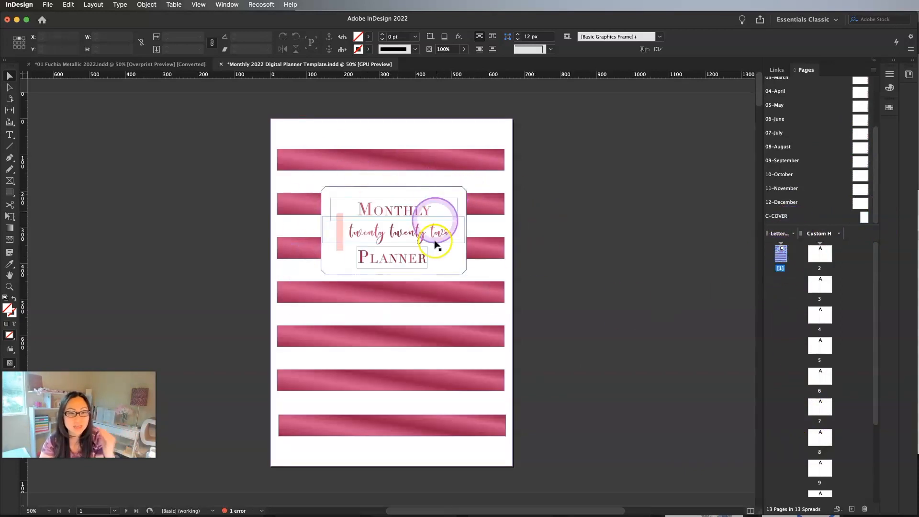
Turn on Overprint Preview for the cover page and compare it with the original cover in the 01 Fuchia Metallic 2022 document
{"action": "left_click", "coordinate": [199, 4]}
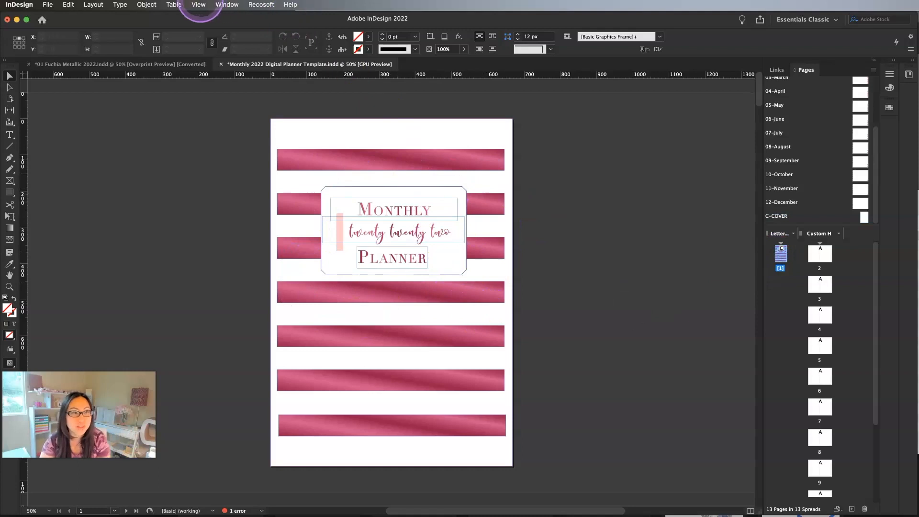
{"action": "left_click", "coordinate": [257, 30]}
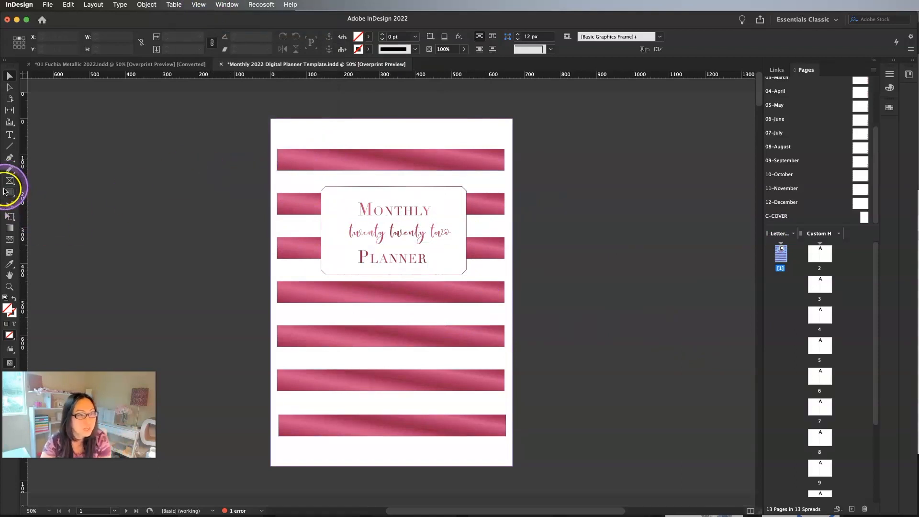
{"action": "left_click", "coordinate": [8, 193]}
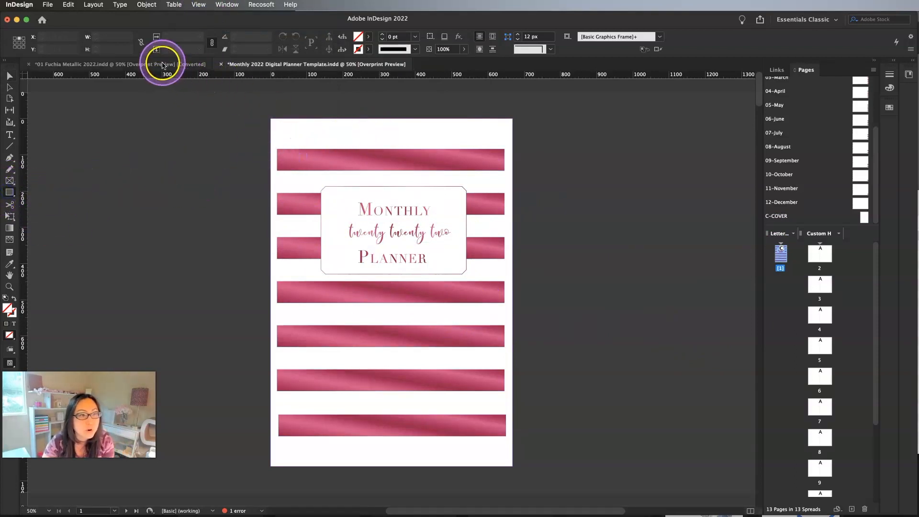
{"action": "left_click", "coordinate": [164, 64]}
{"action": "scroll", "coordinate": [447, 179], "scroll_direction": "up", "scroll_amount": 5}
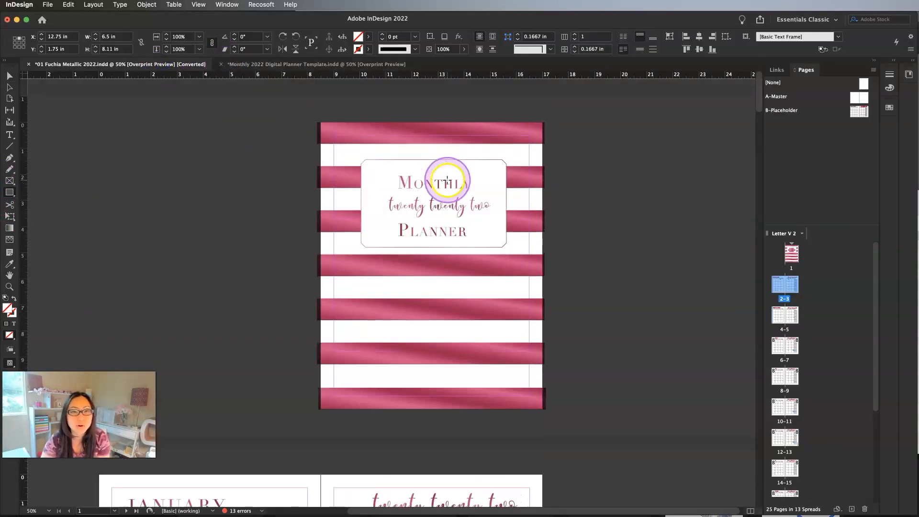
{"action": "left_click", "coordinate": [306, 64]}
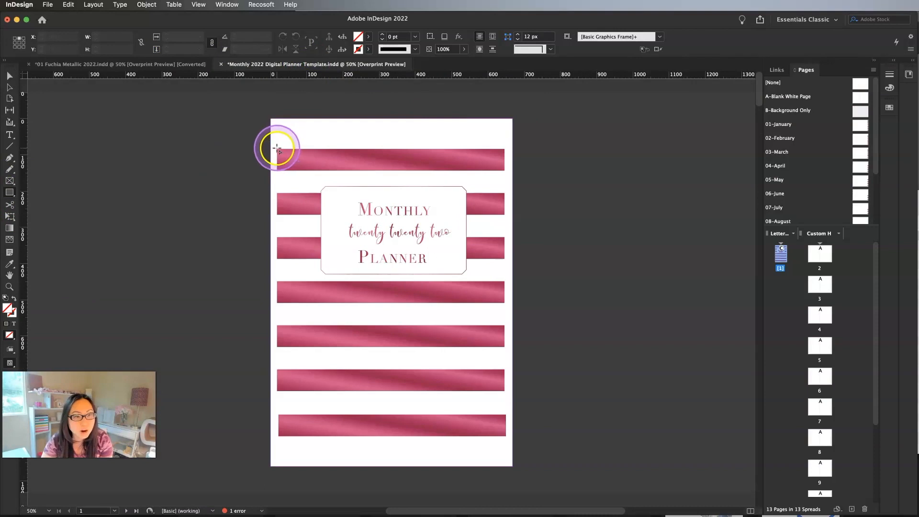
Draw a rectangle about 628 x 793 px around the cover stripes and give it a 4 pt C=28 M=100 Y=59 stroke
{"action": "left_click_drag", "start_coordinate": [277, 149], "coordinate": [504, 437]}
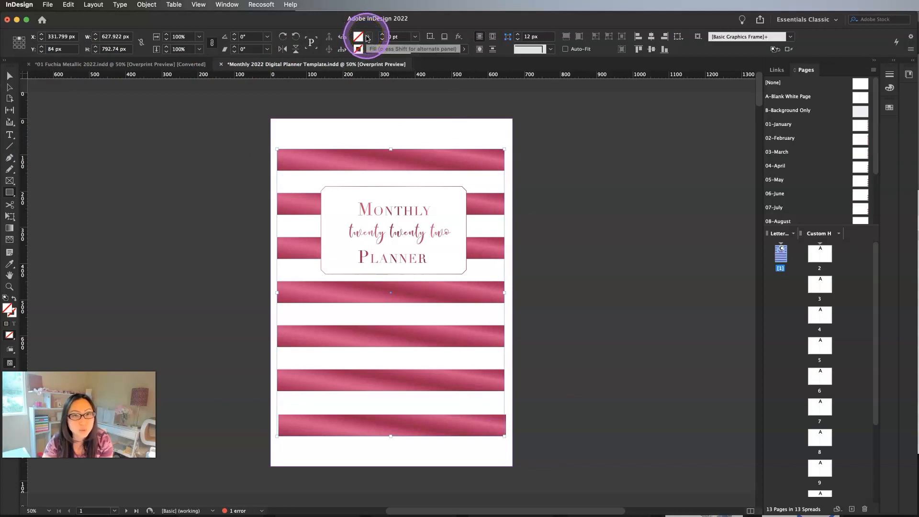
{"action": "left_click", "coordinate": [367, 37]}
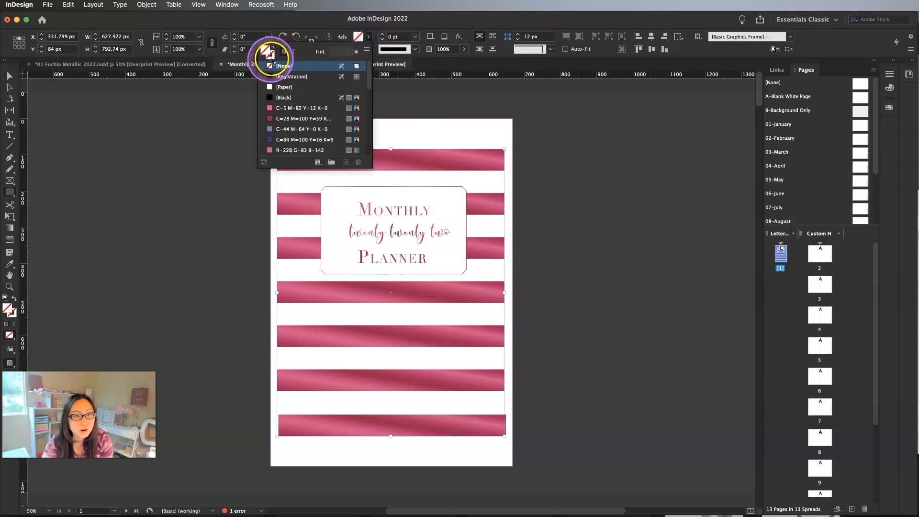
{"action": "left_click", "coordinate": [367, 37]}
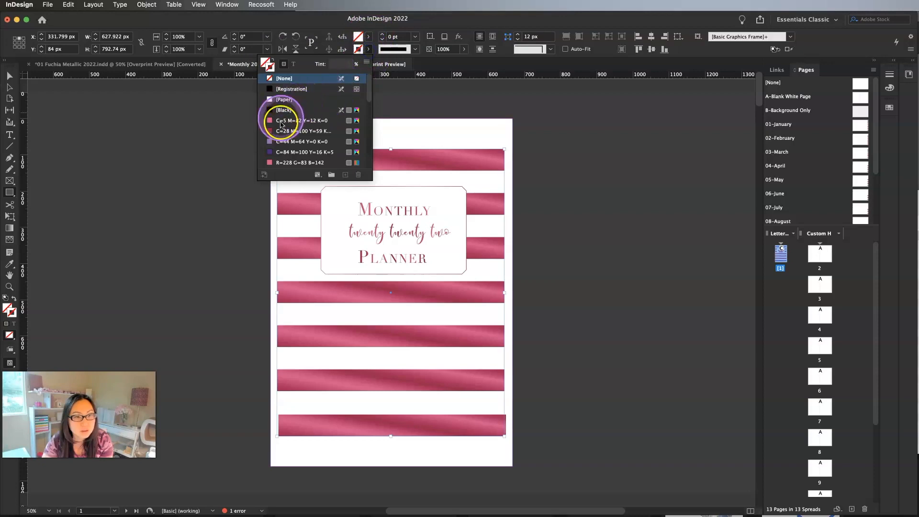
{"action": "left_click", "coordinate": [299, 131]}
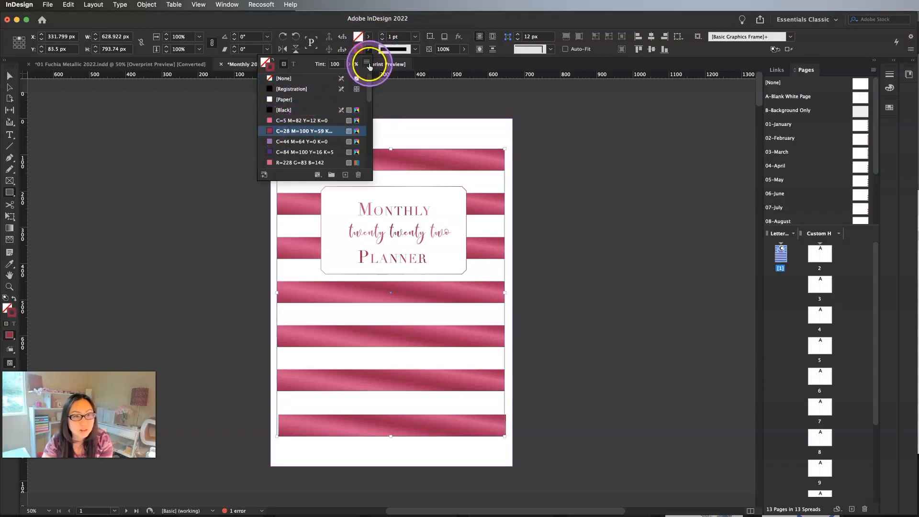
{"action": "left_click", "coordinate": [376, 29]}
{"action": "left_click", "coordinate": [382, 35]}
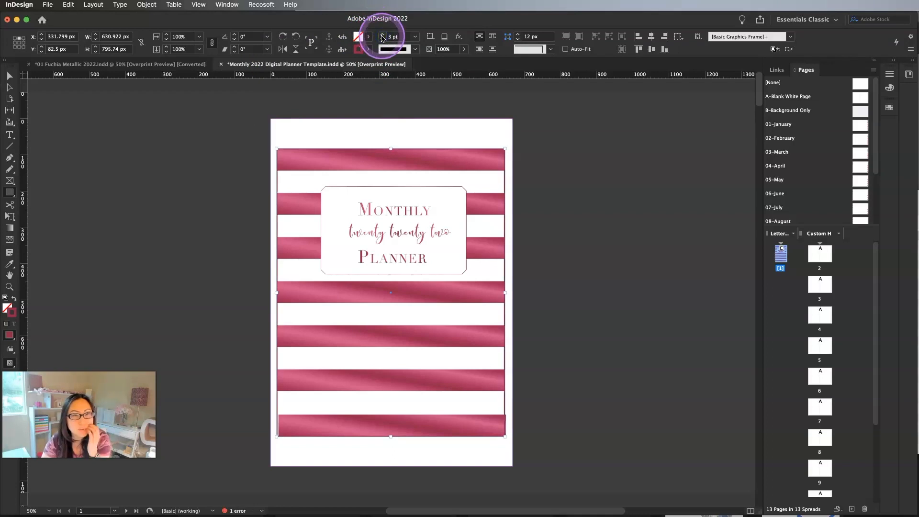
{"action": "left_click", "coordinate": [382, 36]}
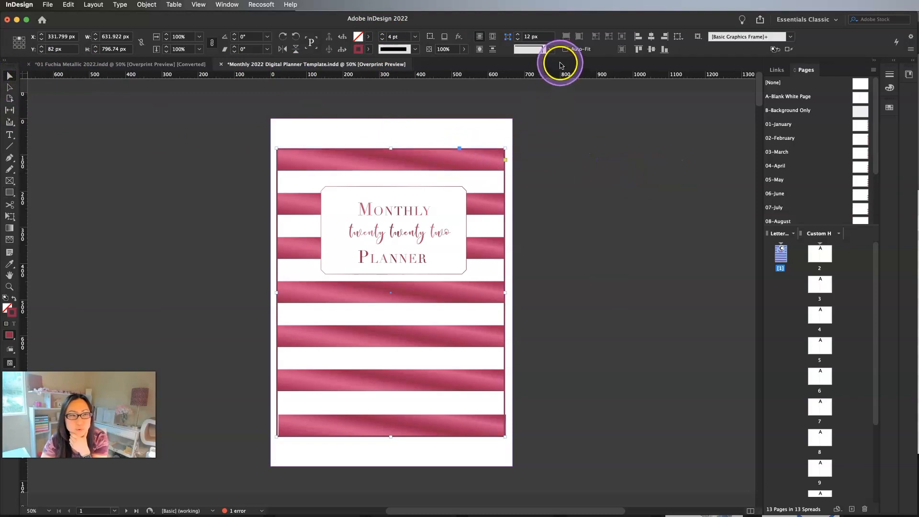
Round the corners of the outlining rectangle and stretch its right edge outward to a width of about 634 px
{"action": "left_click", "coordinate": [552, 50]}
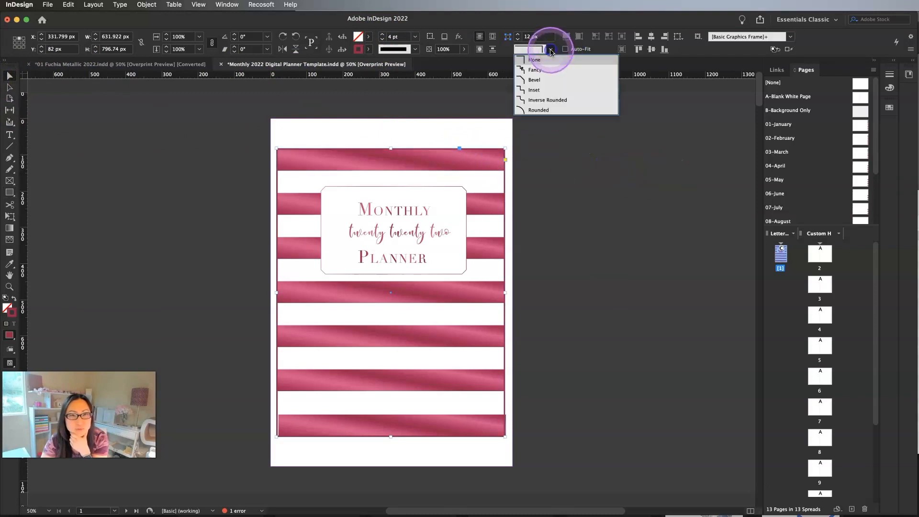
{"action": "left_click", "coordinate": [532, 109]}
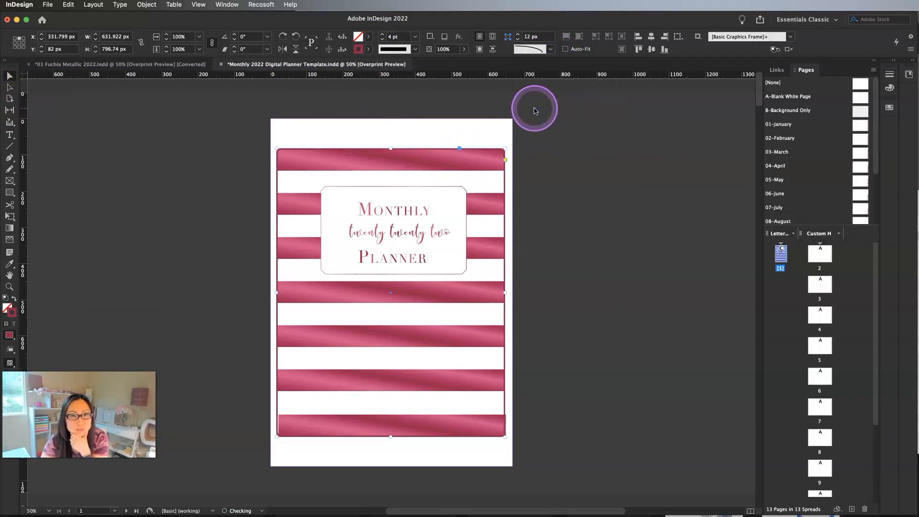
{"action": "left_click", "coordinate": [559, 187]}
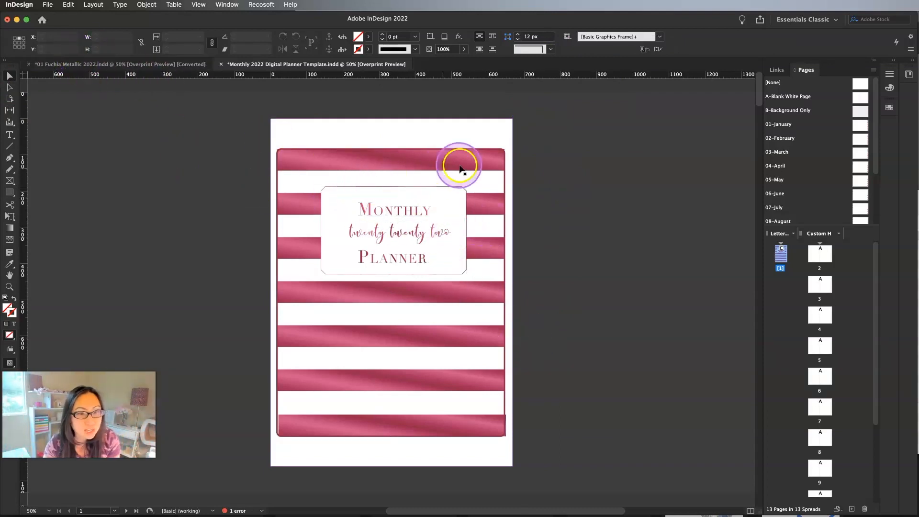
{"action": "left_click", "coordinate": [462, 166]}
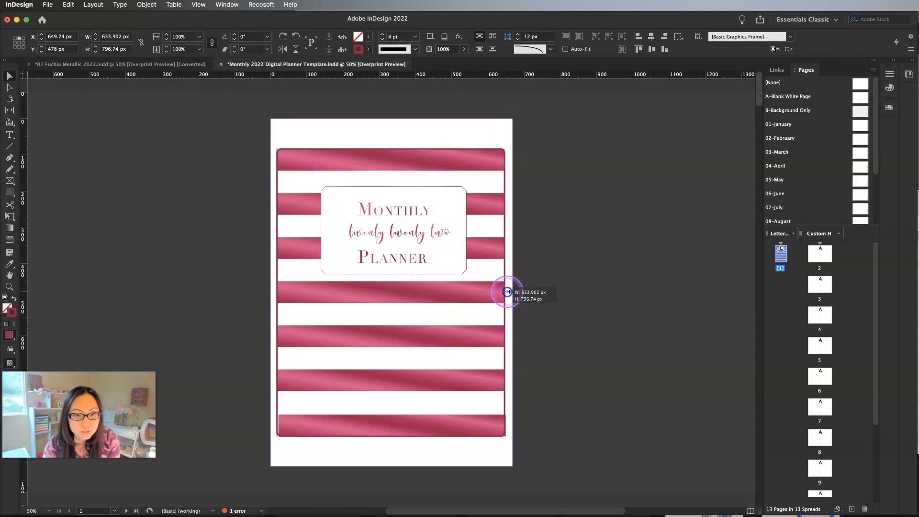
{"action": "left_click", "coordinate": [314, 205]}
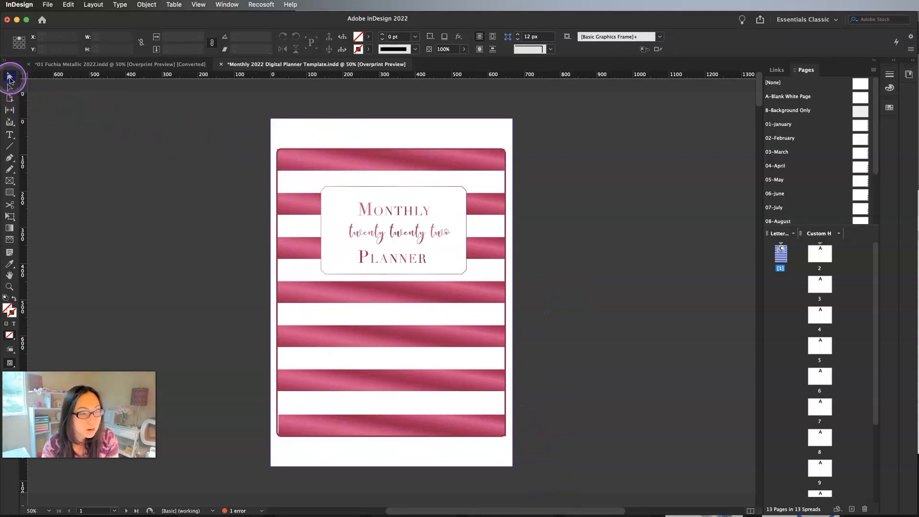
Select all the cover artwork and nudge it about 9 px to the right
{"action": "left_click_drag", "start_coordinate": [535, 455], "coordinate": [207, 123]}
{"action": "key", "text": "Right"}
{"action": "key", "text": "Right"}
{"action": "key", "text": "Right"}
{"action": "key", "text": "Right"}
{"action": "key", "text": "Right"}
{"action": "key", "text": "Right"}
{"action": "key", "text": "Right"}
{"action": "key", "text": "Right"}
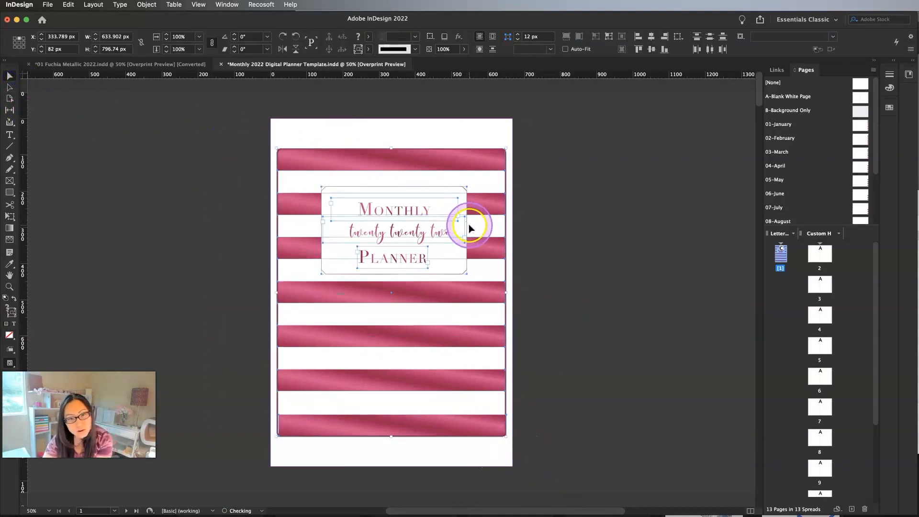
{"action": "key", "text": "Right"}
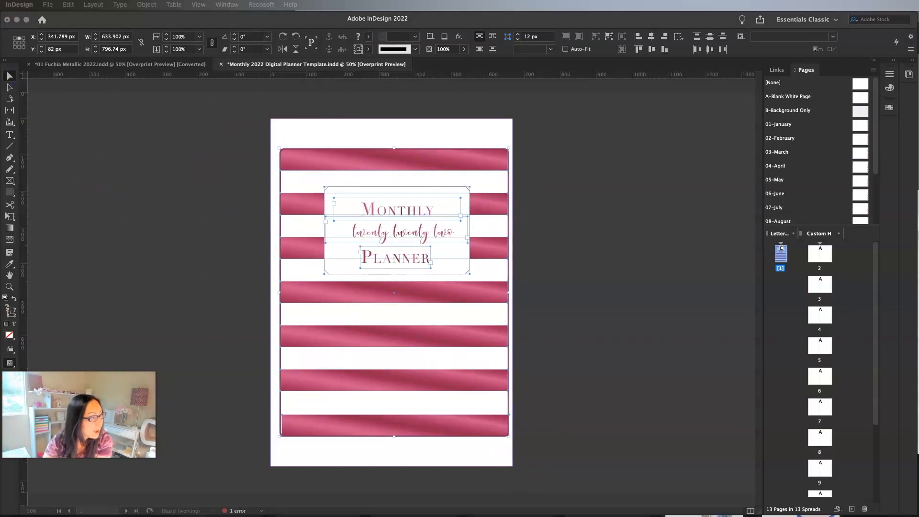
Place the gold spiral binding image along the cover's left edge, about 107 x 786 px, and nudge it 10 px left
{"action": "left_click_drag", "start_coordinate": [38, 176], "coordinate": [284, 432]}
{"action": "left_click", "coordinate": [261, 150]}
{"action": "left_click", "coordinate": [286, 295]}
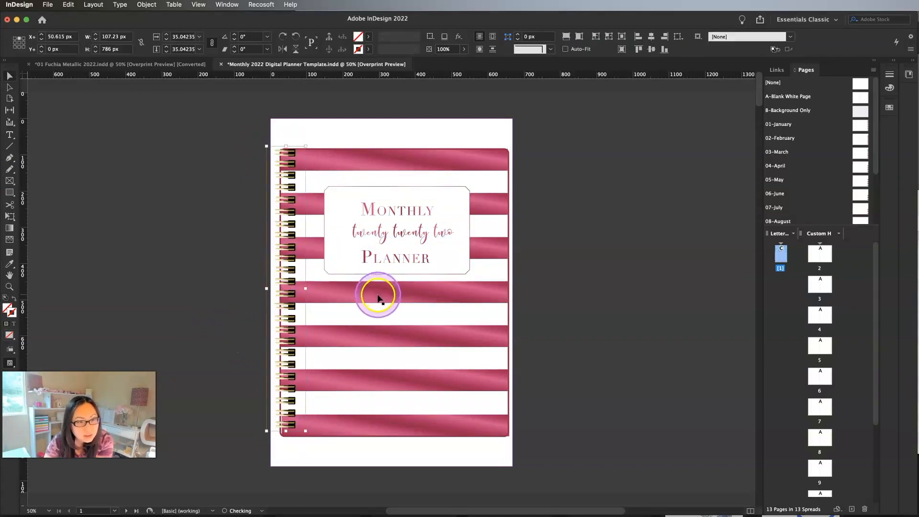
{"action": "key", "text": "Left"}
{"action": "key", "text": "Left"}
{"action": "key", "text": "Left"}
{"action": "key", "text": "Left"}
{"action": "key", "text": "Left"}
{"action": "key", "text": "Left"}
{"action": "key", "text": "Left"}
{"action": "key", "text": "Left"}
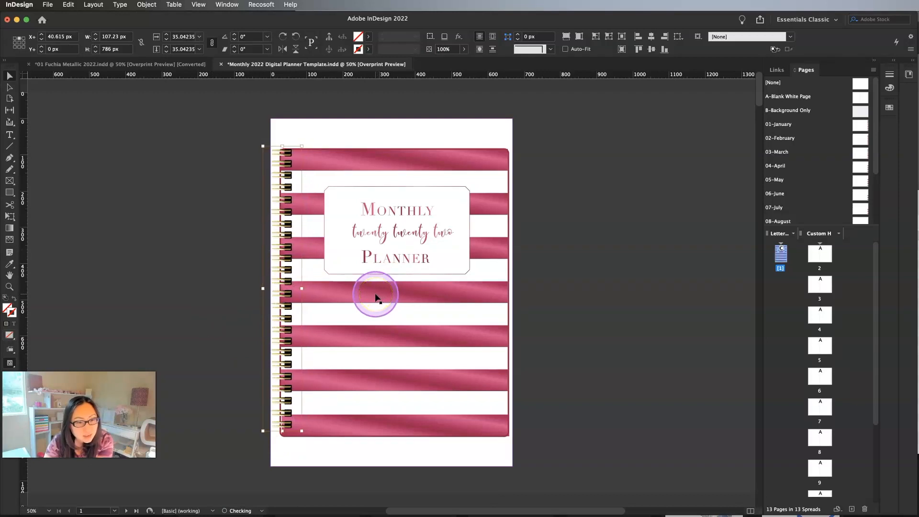
{"action": "left_click", "coordinate": [335, 328]}
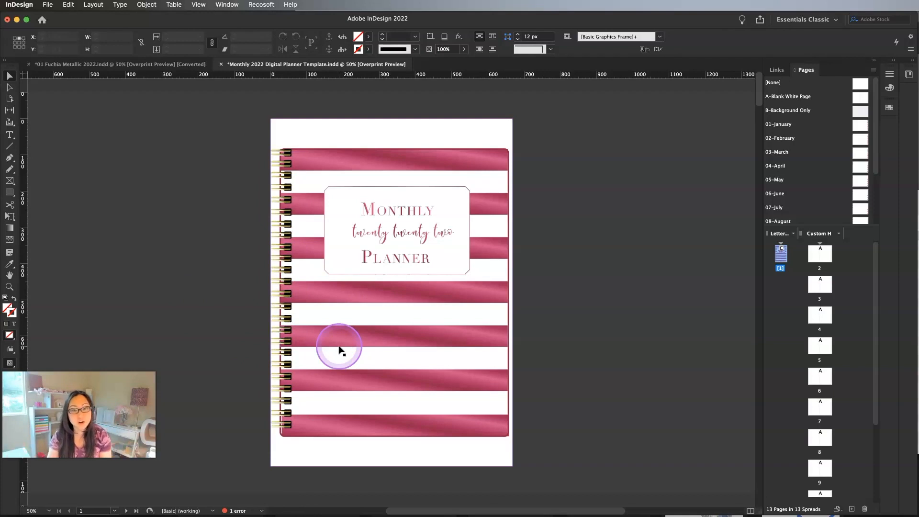
Place B-Background-Only.jpg over page 1, crop its frame to the 668 px page width, and cut it
{"action": "left_click", "coordinate": [860, 99]}
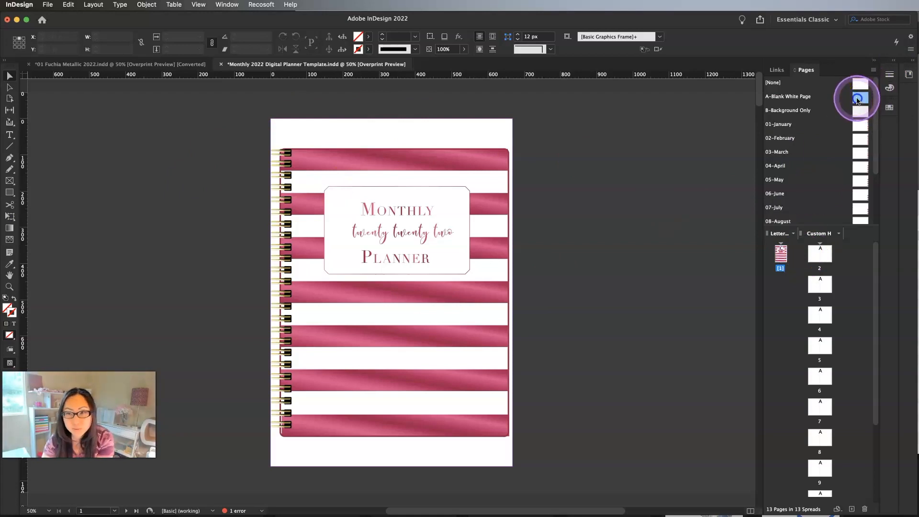
{"action": "left_click", "coordinate": [918, 239]}
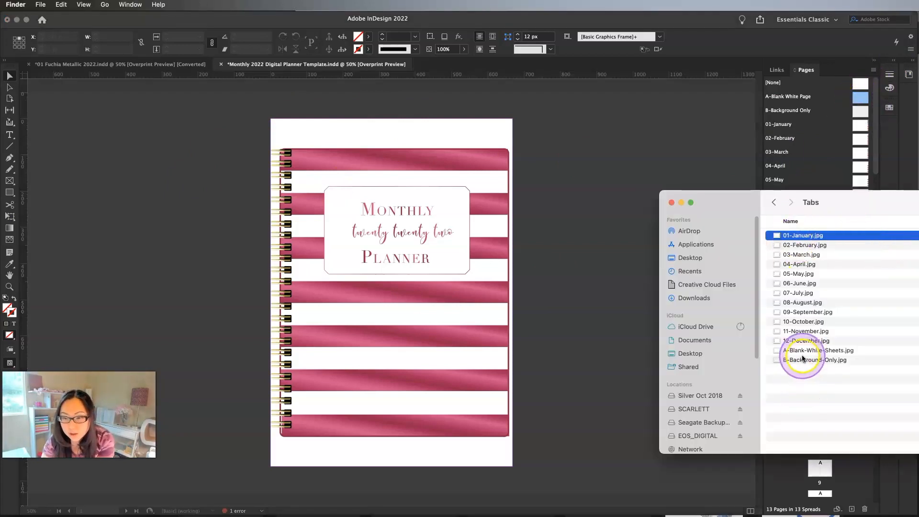
{"action": "left_click_drag", "start_coordinate": [803, 359], "coordinate": [486, 462]}
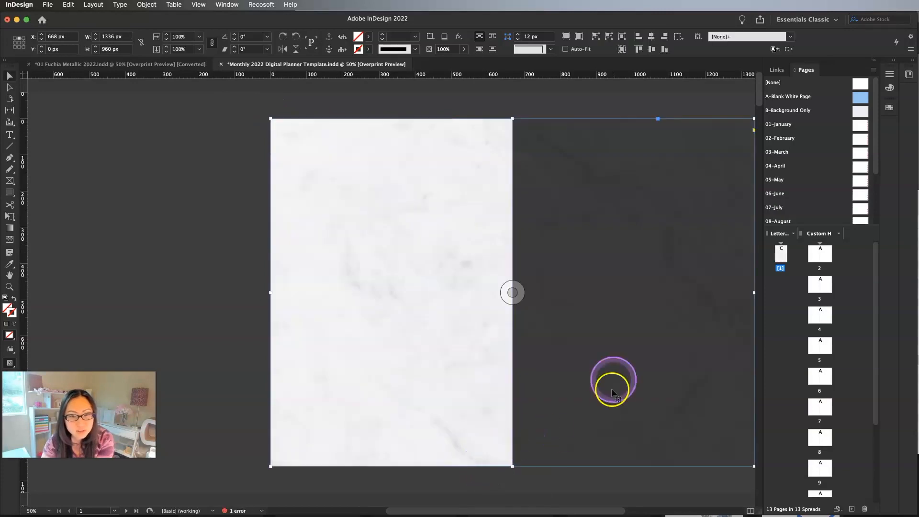
{"action": "left_click_drag", "start_coordinate": [755, 291], "coordinate": [513, 279]}
{"action": "right_click", "coordinate": [437, 160]}
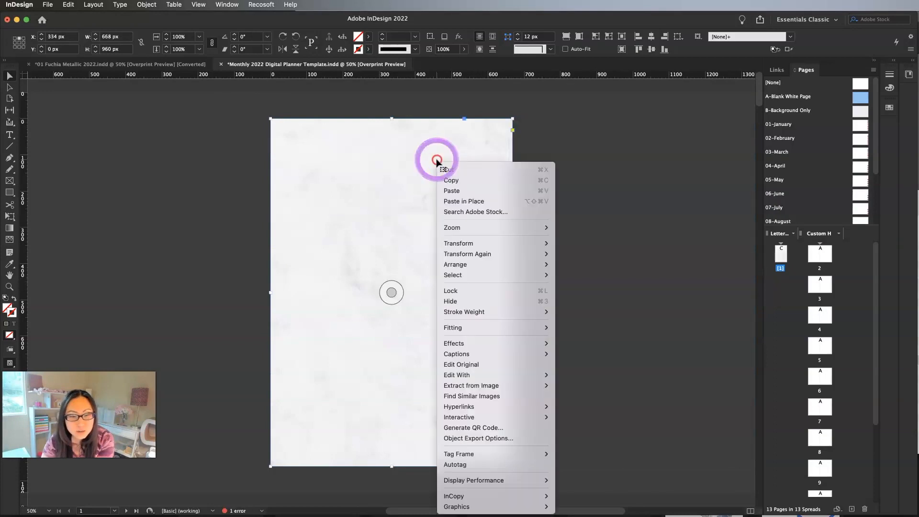
{"action": "left_click", "coordinate": [457, 178]}
Paste the cropped background in place on the C-COVER parent and reopen page 1
{"action": "scroll", "coordinate": [851, 163], "scroll_direction": "down", "scroll_amount": 5}
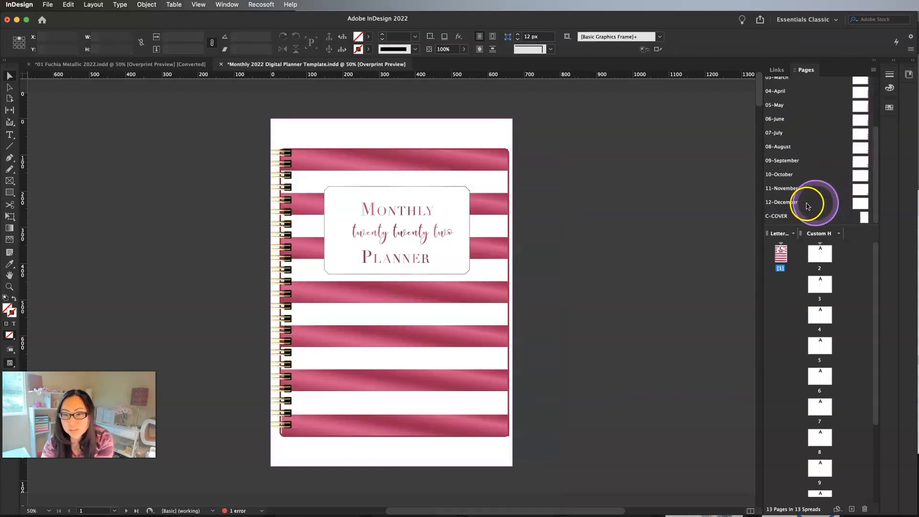
{"action": "left_click", "coordinate": [783, 216]}
{"action": "double_click", "coordinate": [808, 216]}
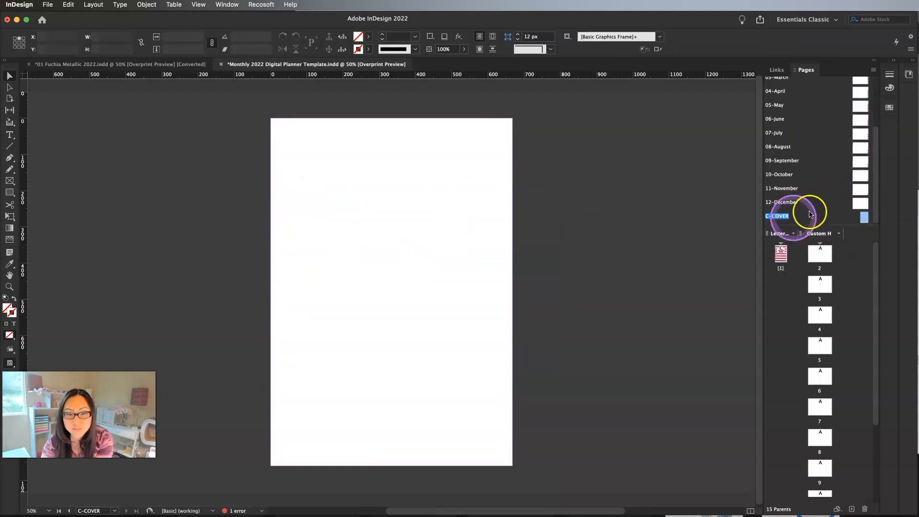
{"action": "right_click", "coordinate": [288, 184]}
{"action": "left_click", "coordinate": [309, 204]}
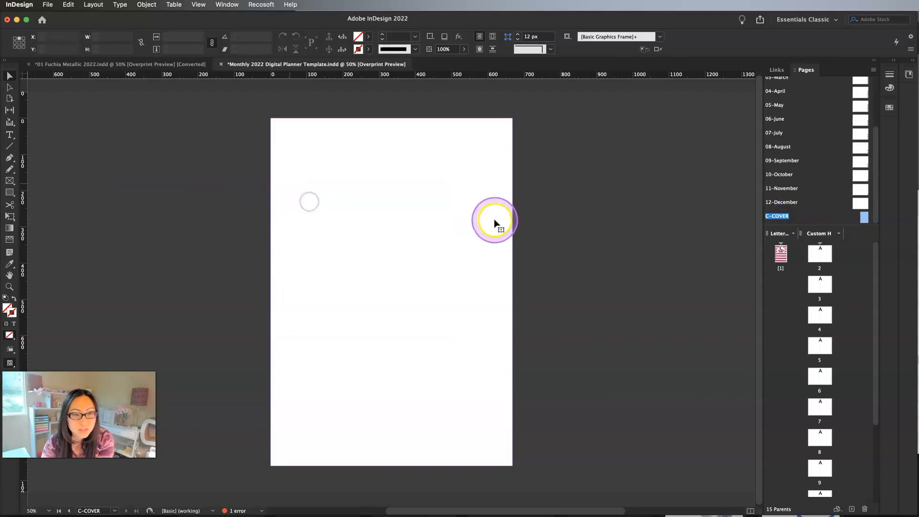
{"action": "double_click", "coordinate": [781, 254]}
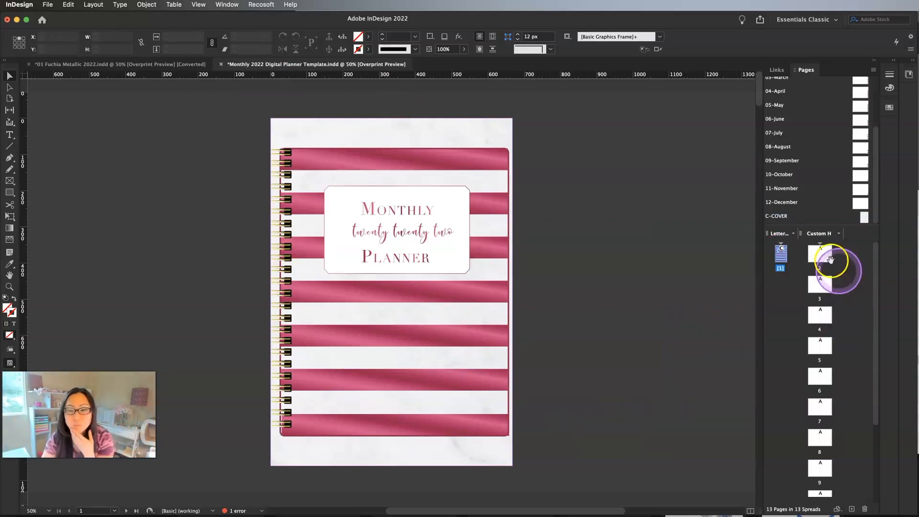
Switch to the 01 Fuchia Metallic 2022 document and copy everything on the left page of the January spread
{"action": "mouse_move", "coordinate": [821, 251]}
{"action": "left_mouse_down"}
{"action": "mouse_move", "coordinate": [796, 249]}
{"action": "mouse_move", "coordinate": [819, 261]}
{"action": "left_mouse_up"}
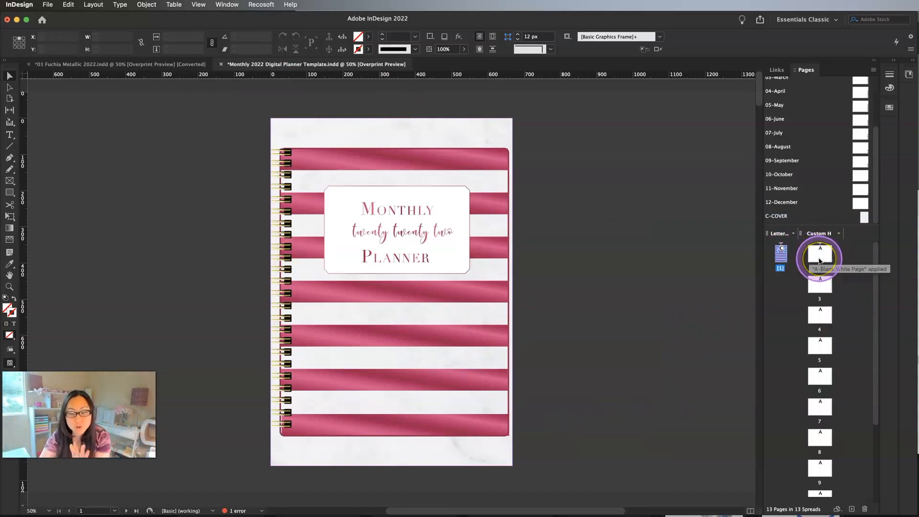
{"action": "left_click", "coordinate": [820, 260]}
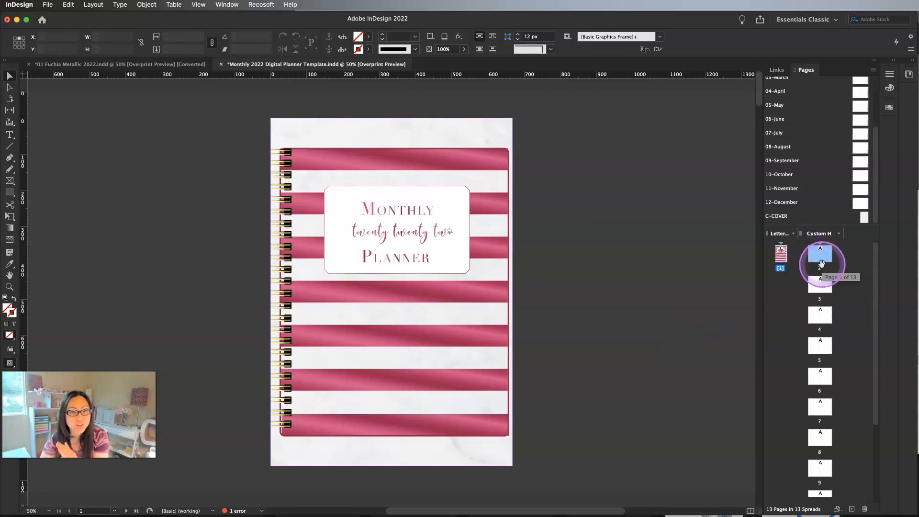
{"action": "left_click", "coordinate": [174, 65]}
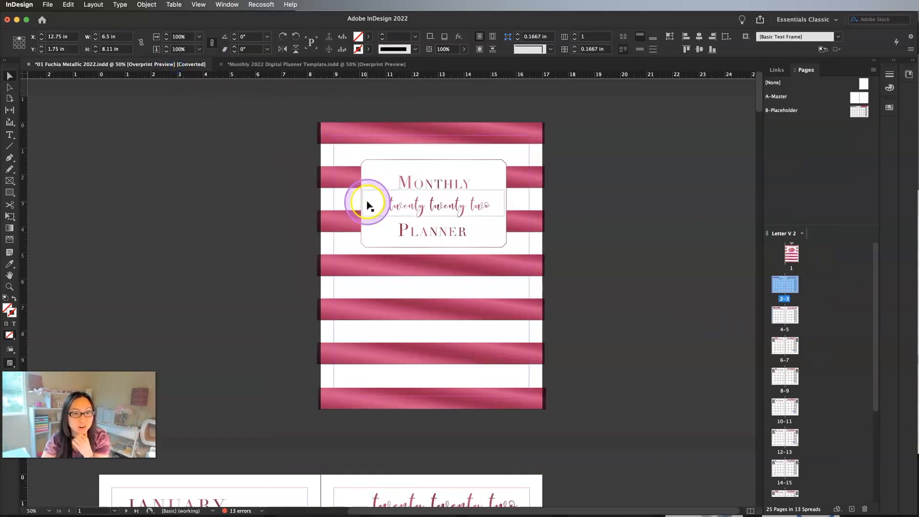
{"action": "scroll", "coordinate": [792, 275], "scroll_direction": "down", "scroll_amount": 1}
{"action": "left_click", "coordinate": [771, 258]}
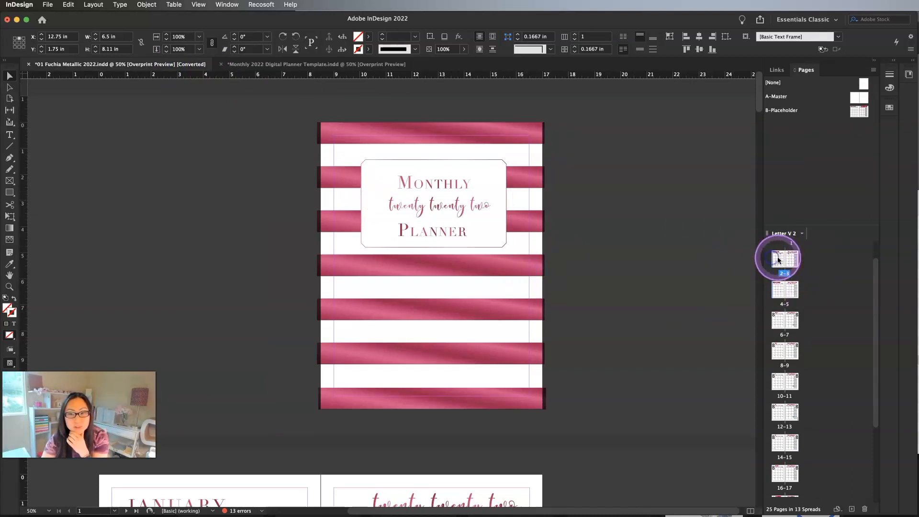
{"action": "double_click", "coordinate": [780, 259]}
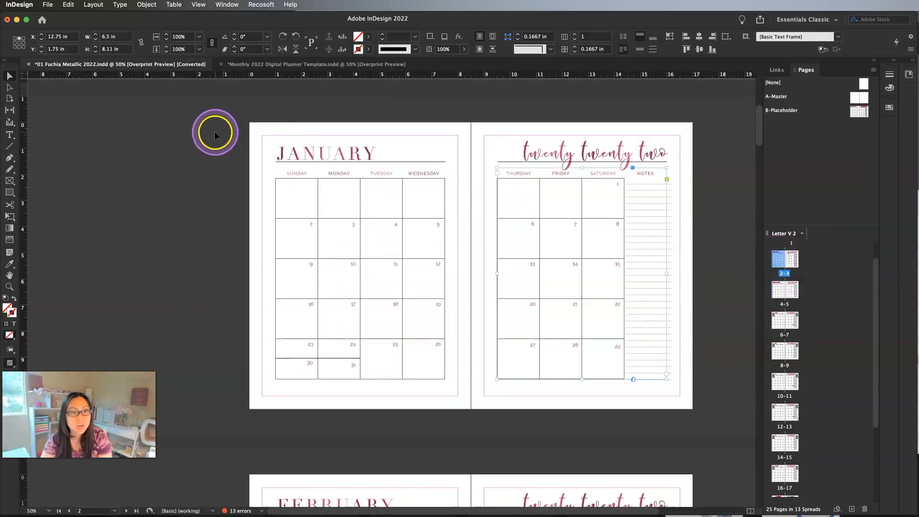
{"action": "left_click_drag", "start_coordinate": [214, 126], "coordinate": [476, 418]}
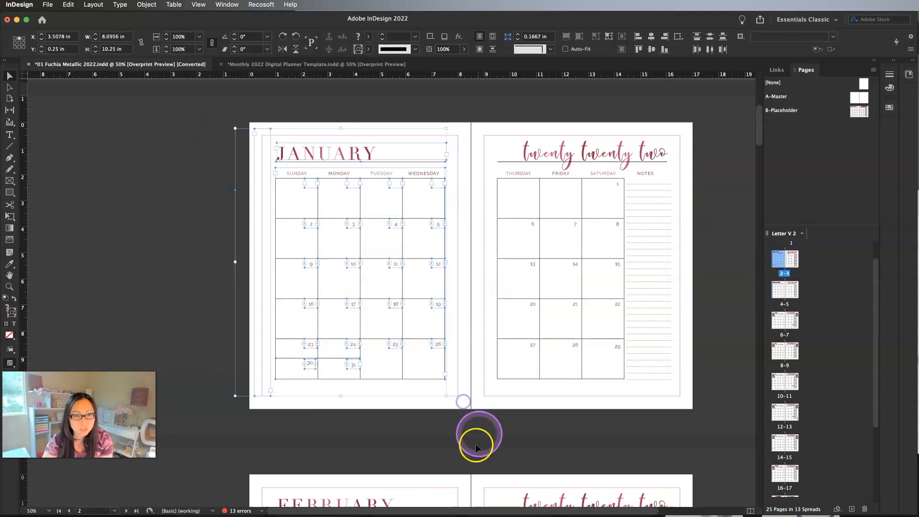
Paste the left January calendar half in place on page 2 of the Monthly 2022 Digital Planner Template
{"action": "left_click", "coordinate": [299, 65]}
{"action": "left_click", "coordinate": [819, 254]}
{"action": "double_click", "coordinate": [819, 254]}
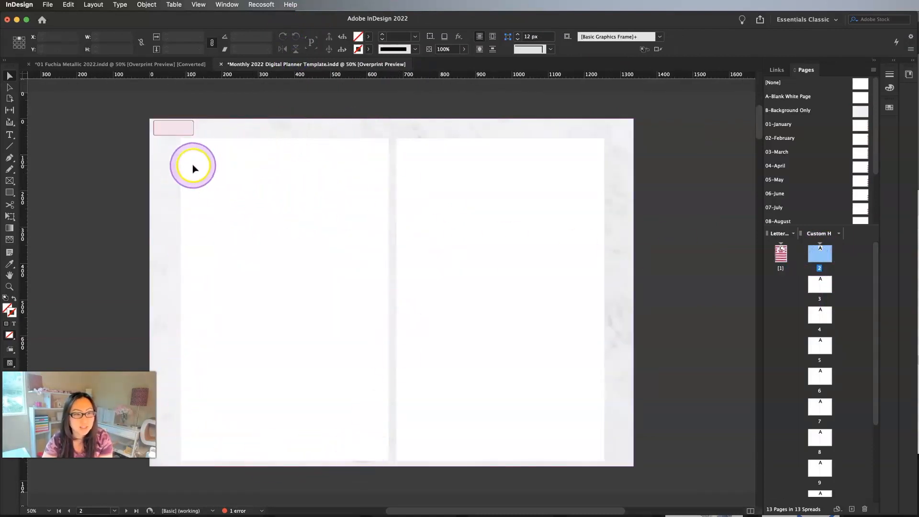
{"action": "right_click", "coordinate": [193, 165]}
{"action": "left_click", "coordinate": [224, 186]}
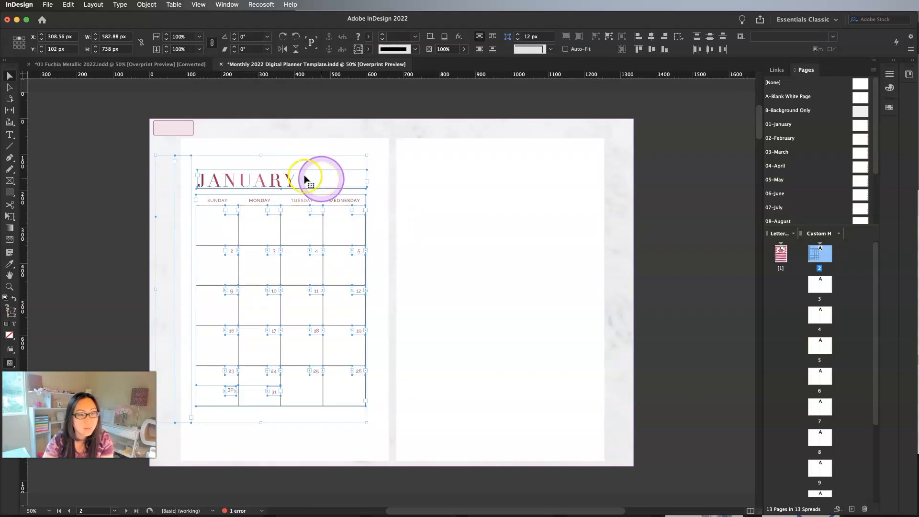
{"action": "left_click", "coordinate": [81, 172]}
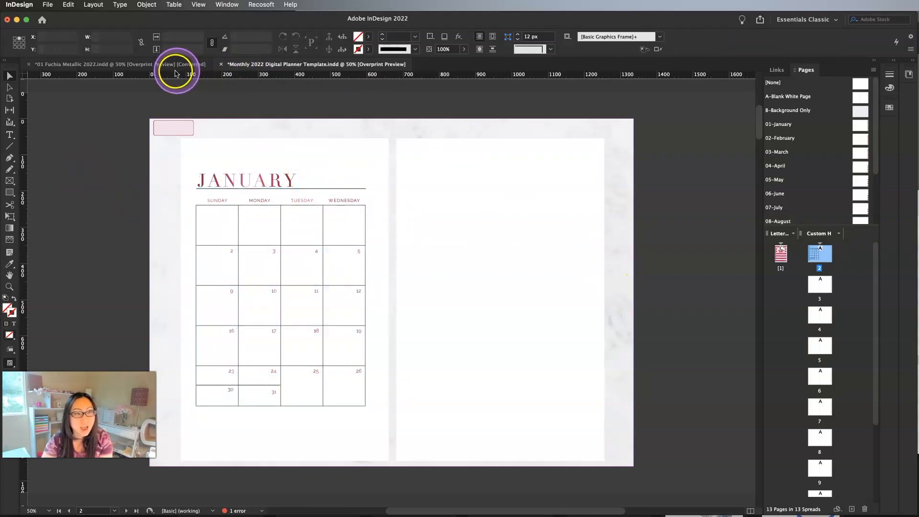
Copy the right half of the January spread from 01 Fuchia Metallic 2022 and paste it in place on page 2 of the planner template
{"action": "left_click", "coordinate": [173, 66]}
{"action": "left_click_drag", "start_coordinate": [708, 397], "coordinate": [468, 117]}
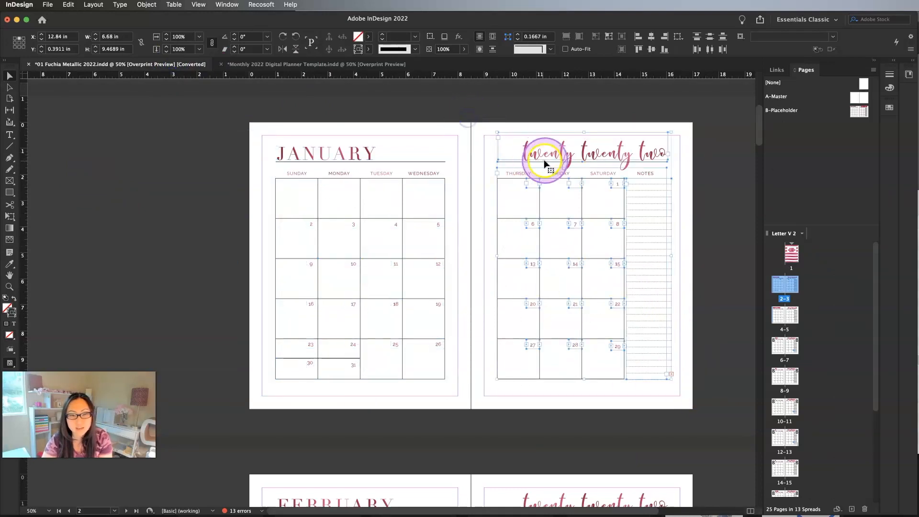
{"action": "left_click", "coordinate": [319, 64]}
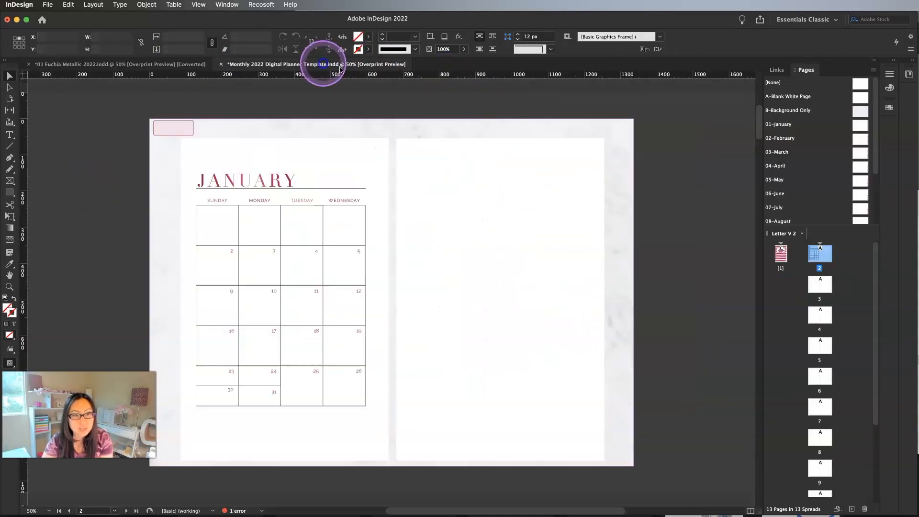
{"action": "right_click", "coordinate": [449, 192]}
{"action": "left_click", "coordinate": [528, 211]}
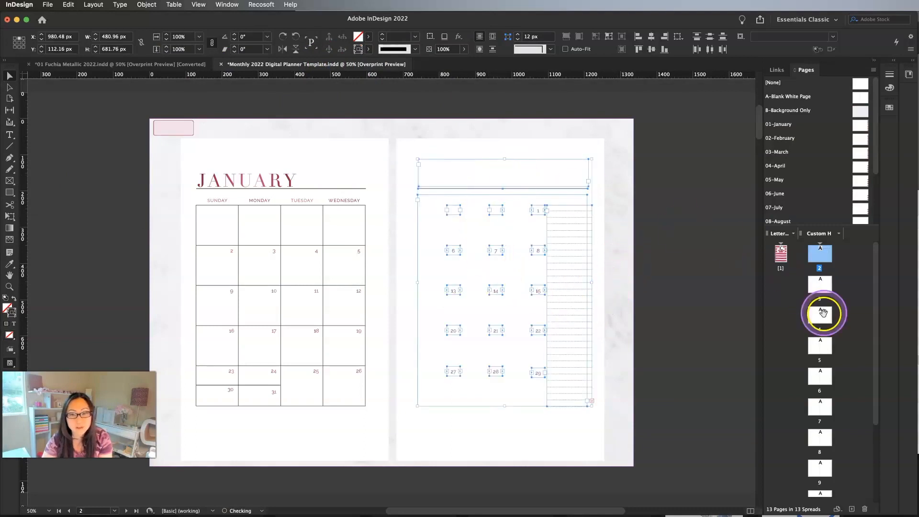
Copy the whole February spread from pages 4-5 of 01 Fuchia Metallic 2022 and paste it in place on planner page 3
{"action": "double_click", "coordinate": [820, 286]}
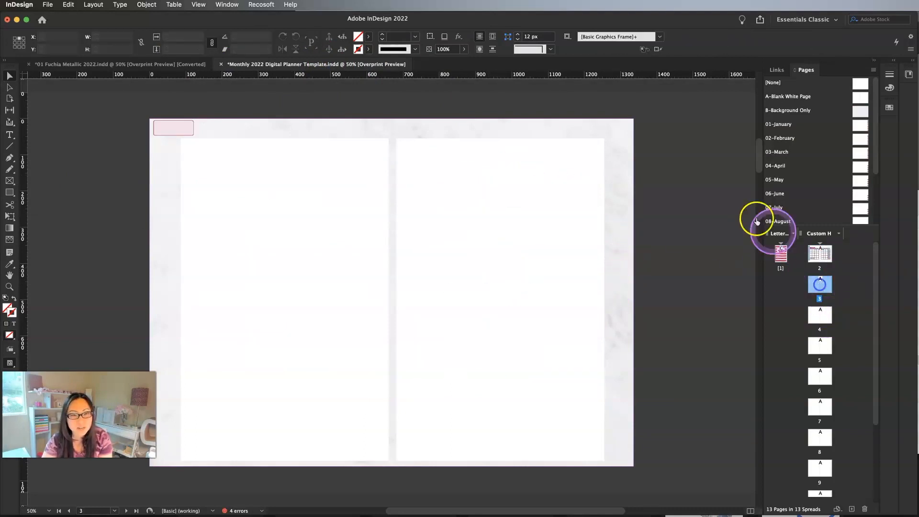
{"action": "left_click", "coordinate": [175, 67]}
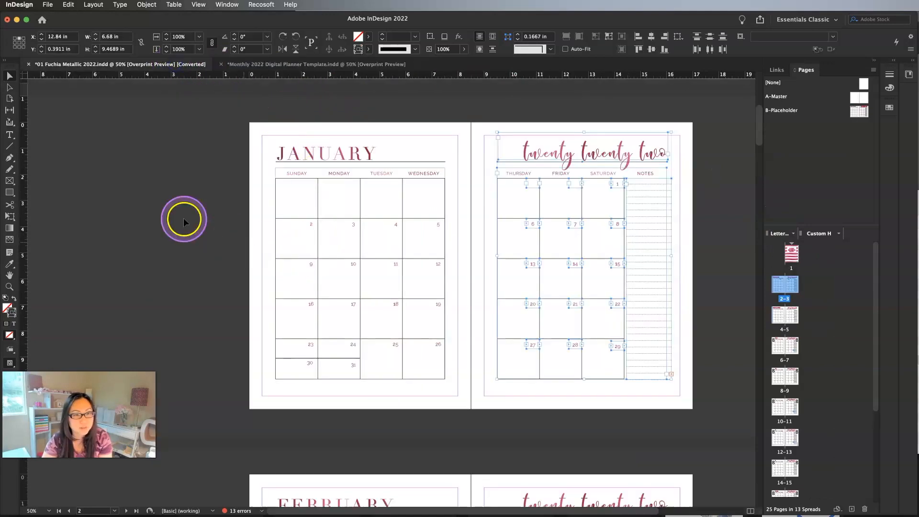
{"action": "double_click", "coordinate": [784, 315]}
{"action": "left_click_drag", "start_coordinate": [207, 129], "coordinate": [729, 390]}
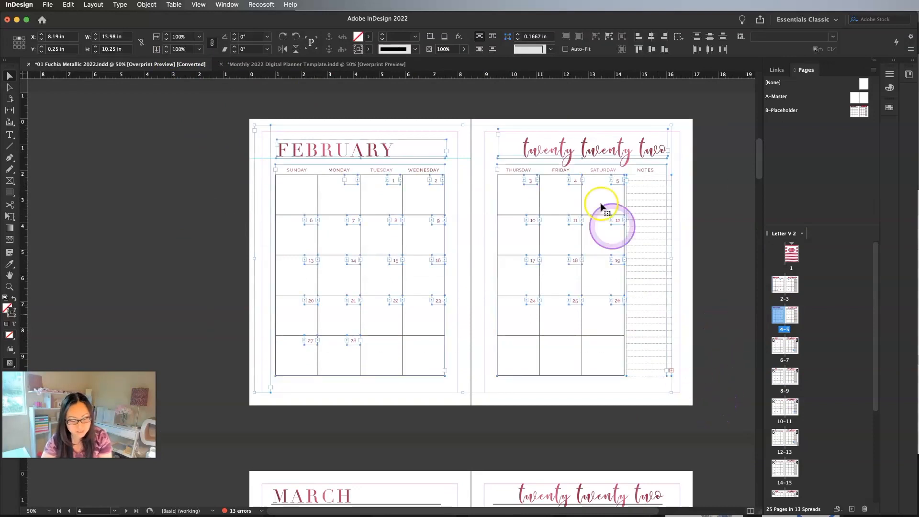
{"action": "left_click", "coordinate": [310, 64]}
{"action": "right_click", "coordinate": [414, 158]}
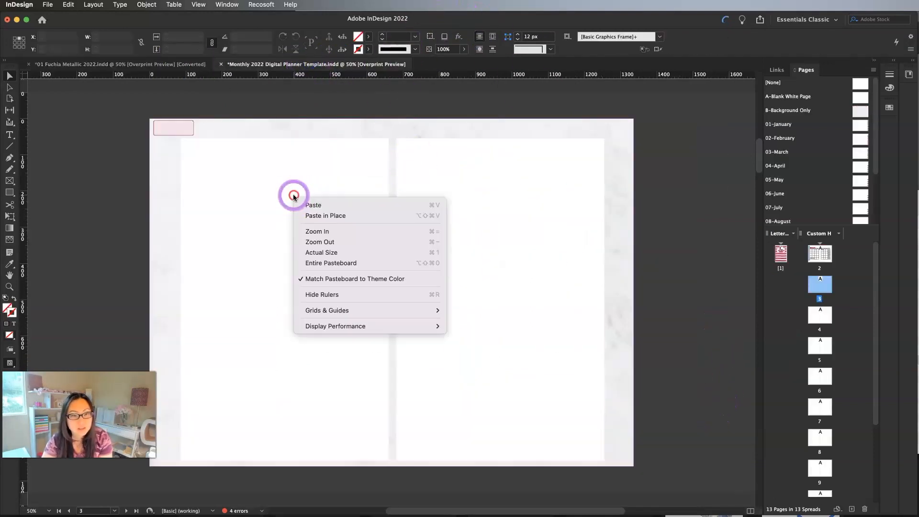
{"action": "left_click", "coordinate": [329, 214]}
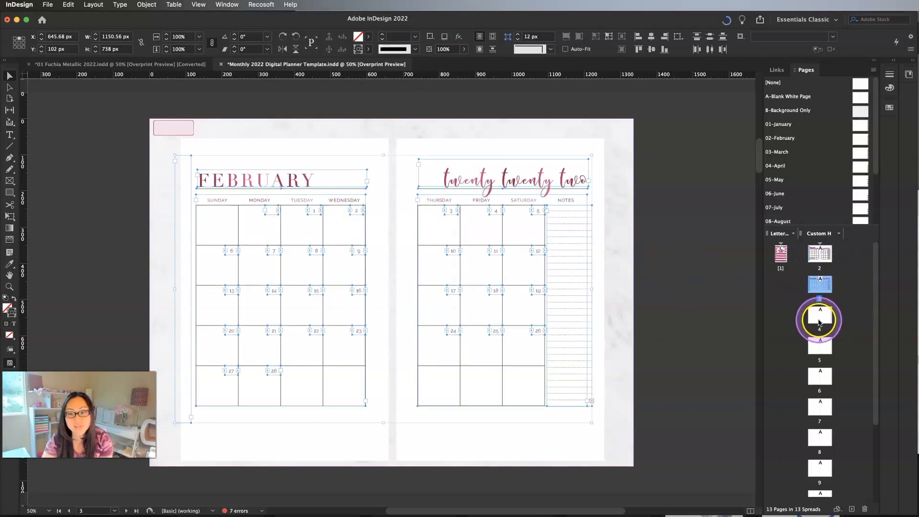
Copy the whole March spread from pages 6-7 of 01 Fuchia Metallic 2022 and paste it in place on planner page 4
{"action": "left_click", "coordinate": [172, 65]}
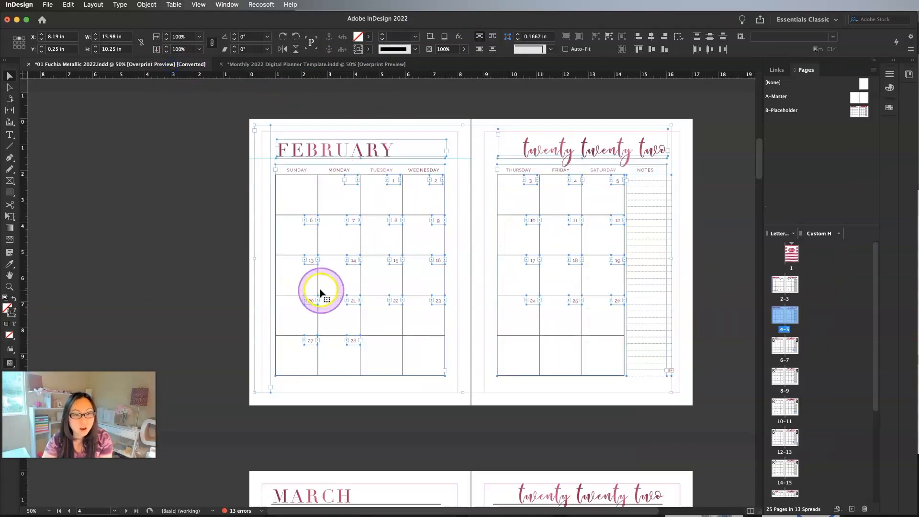
{"action": "left_click", "coordinate": [786, 347]}
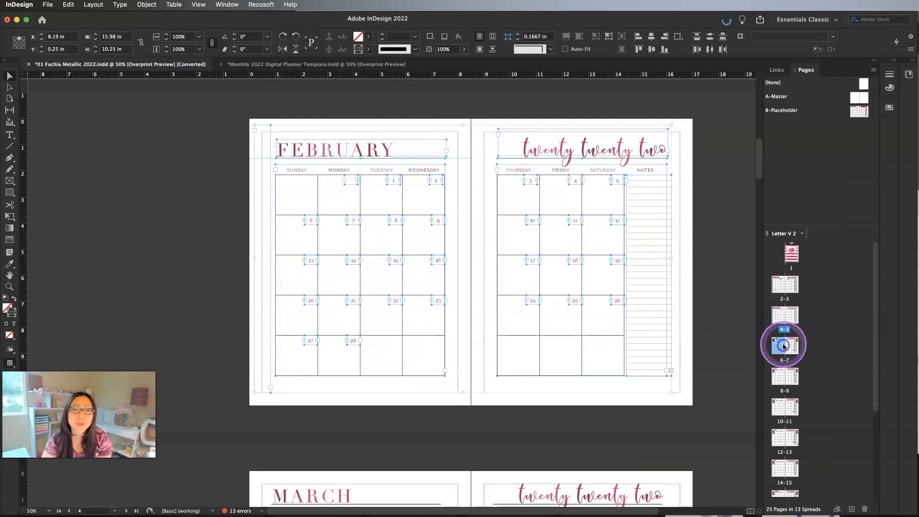
{"action": "double_click", "coordinate": [783, 346]}
{"action": "left_click", "coordinate": [269, 156]}
{"action": "left_click_drag", "start_coordinate": [225, 127], "coordinate": [680, 396]}
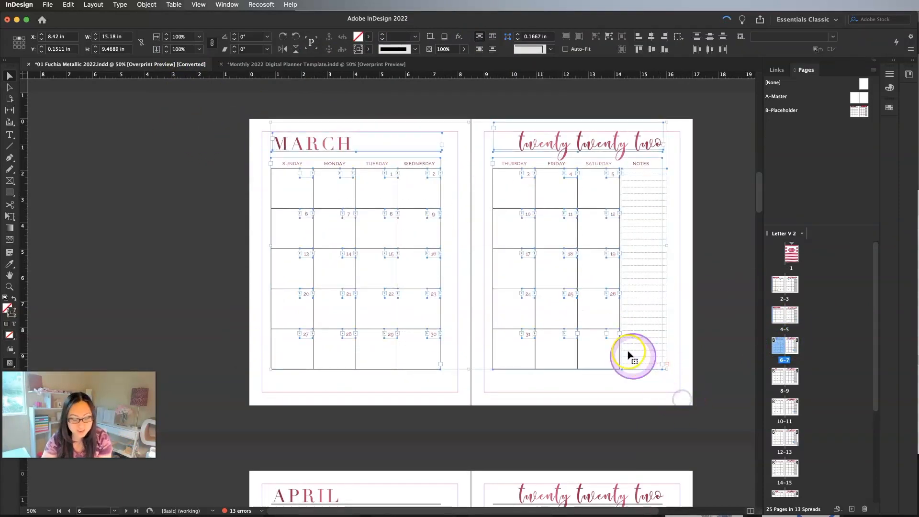
{"action": "left_click", "coordinate": [325, 71]}
{"action": "left_click", "coordinate": [277, 232]}
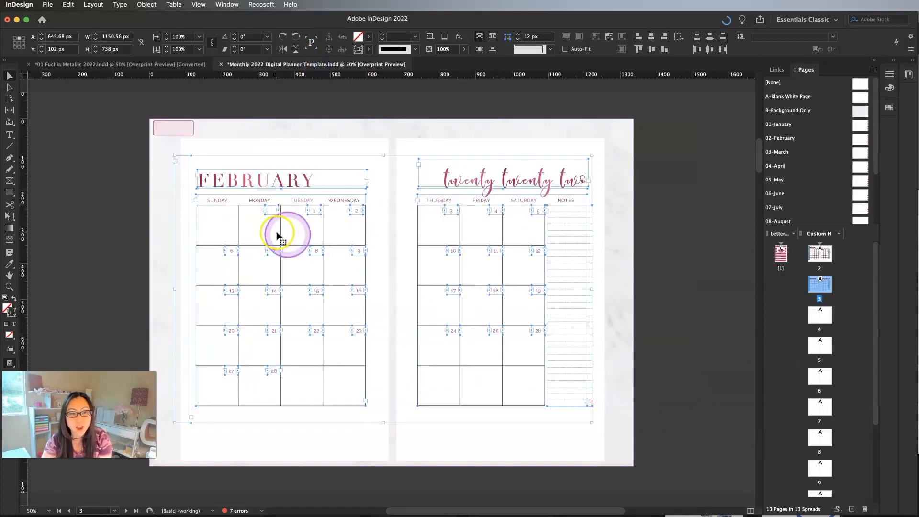
{"action": "double_click", "coordinate": [817, 316]}
{"action": "right_click", "coordinate": [291, 206]}
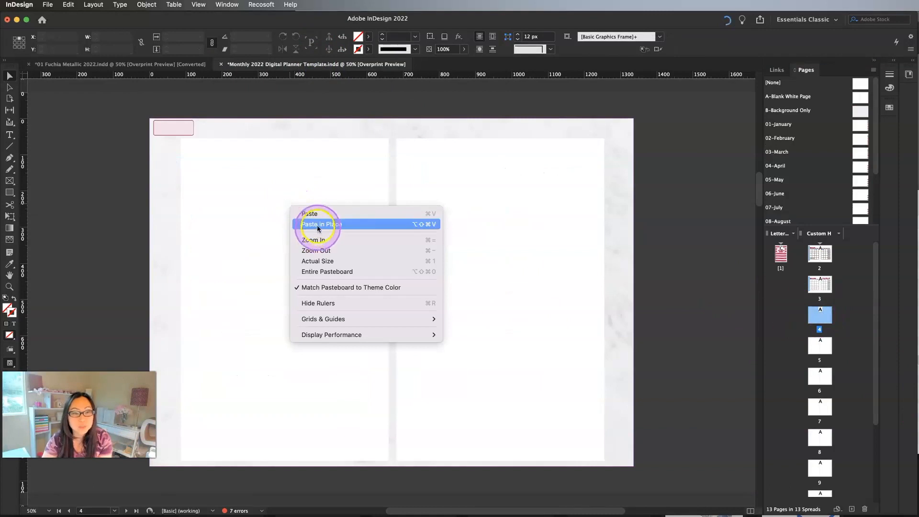
{"action": "left_click", "coordinate": [359, 229]}
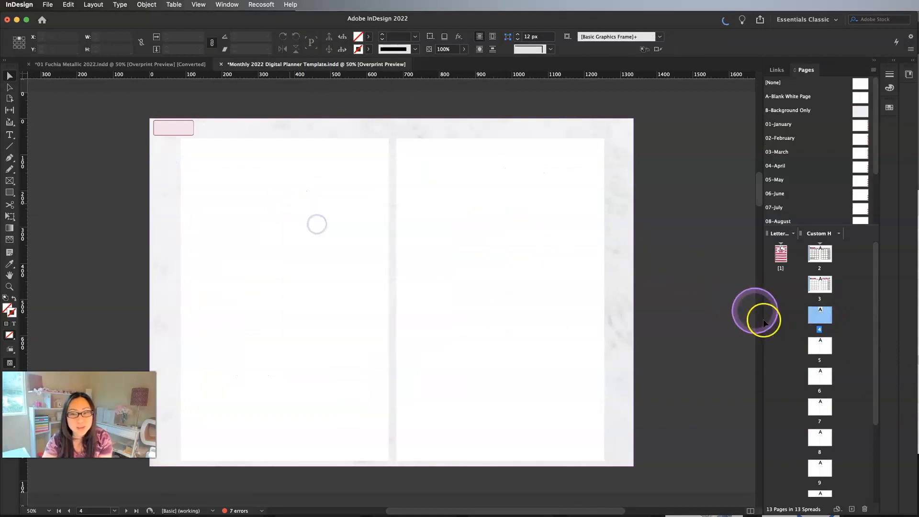
Copy the whole April spread from pages 8-9 of 01 Fuchia Metallic 2022 and paste it in place on planner page 5
{"action": "double_click", "coordinate": [819, 346]}
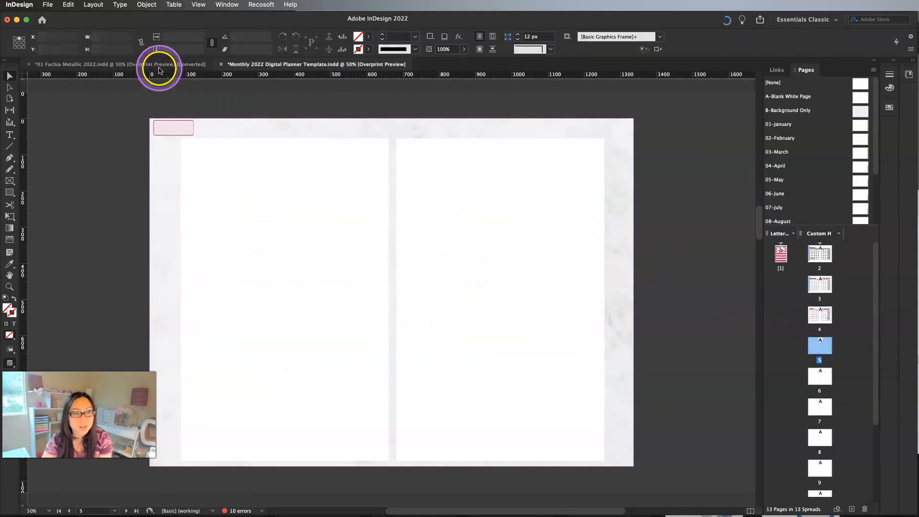
{"action": "left_click", "coordinate": [159, 67]}
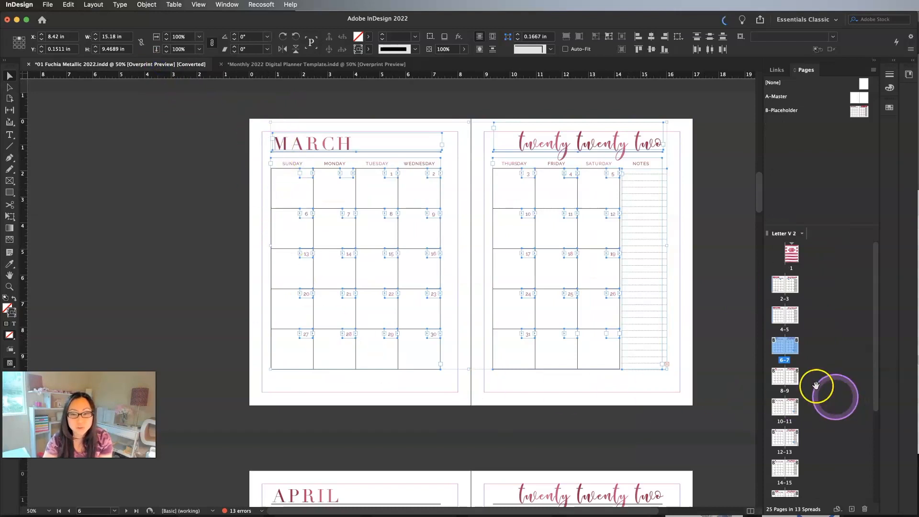
{"action": "double_click", "coordinate": [783, 376]}
{"action": "left_click_drag", "start_coordinate": [248, 125], "coordinate": [656, 394]}
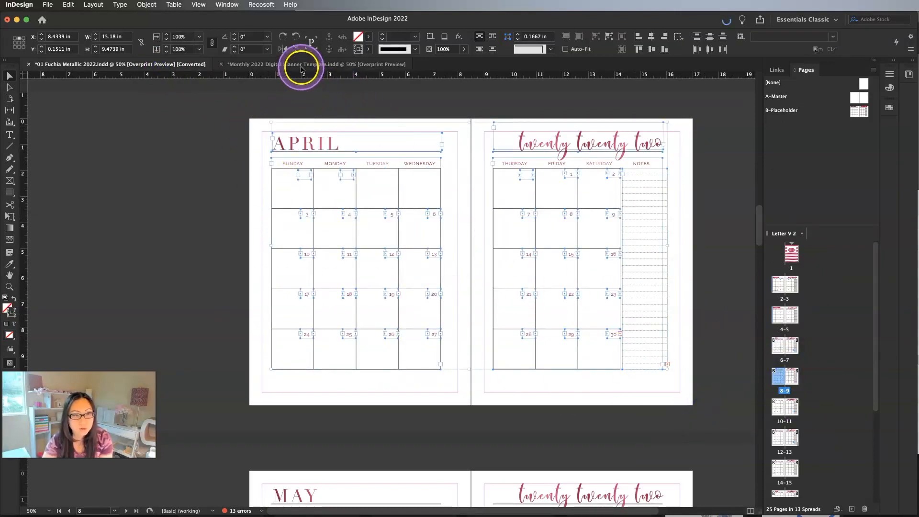
{"action": "left_click", "coordinate": [301, 66]}
{"action": "right_click", "coordinate": [318, 228]}
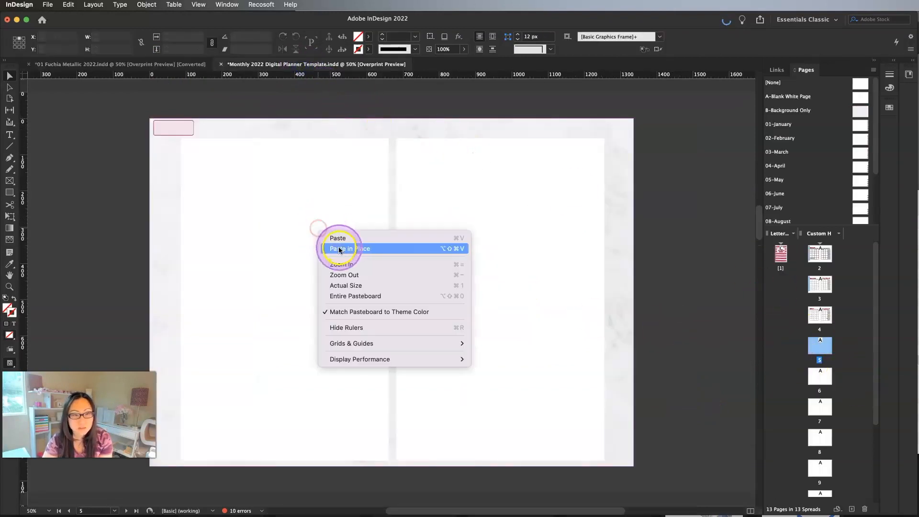
{"action": "left_click", "coordinate": [340, 249]}
Copy the whole May spread from pages 10-11 of 01 Fuchia Metallic 2022 and paste it in place on planner page 6
{"action": "double_click", "coordinate": [820, 376]}
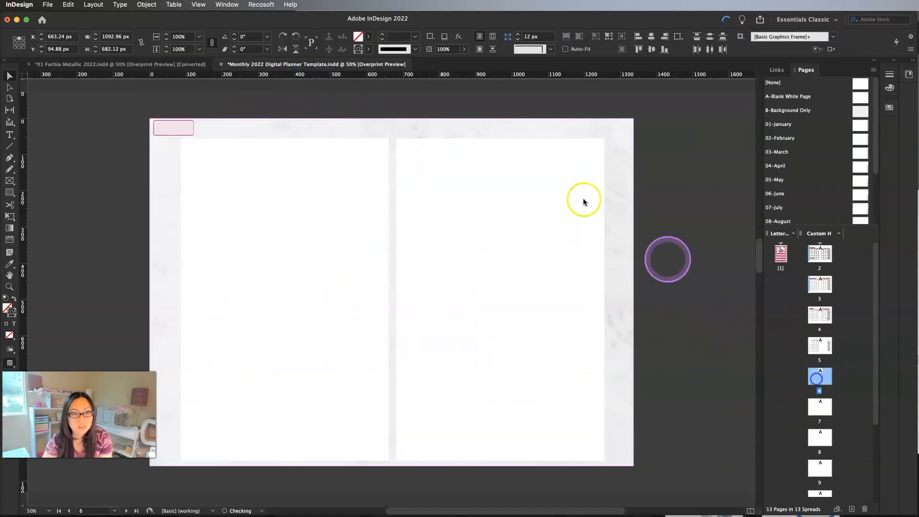
{"action": "left_click", "coordinate": [181, 64]}
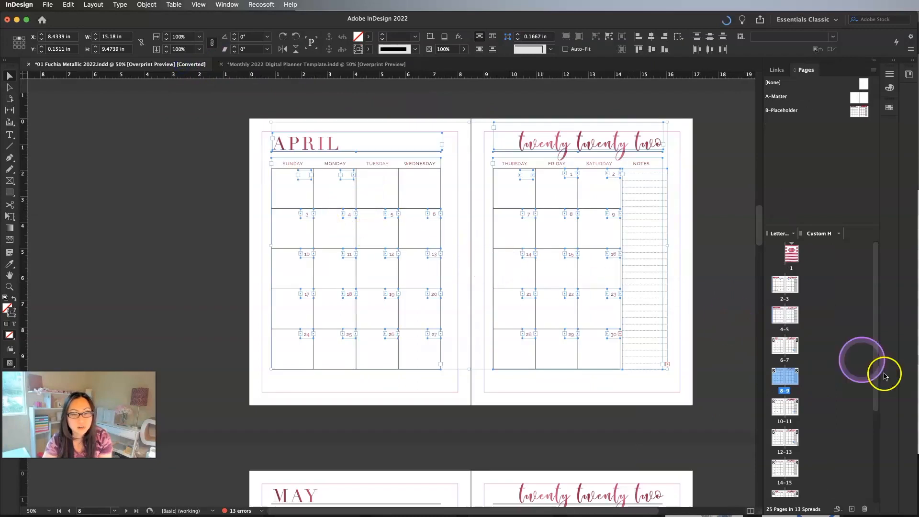
{"action": "double_click", "coordinate": [779, 406]}
{"action": "left_click_drag", "start_coordinate": [250, 128], "coordinate": [743, 417]}
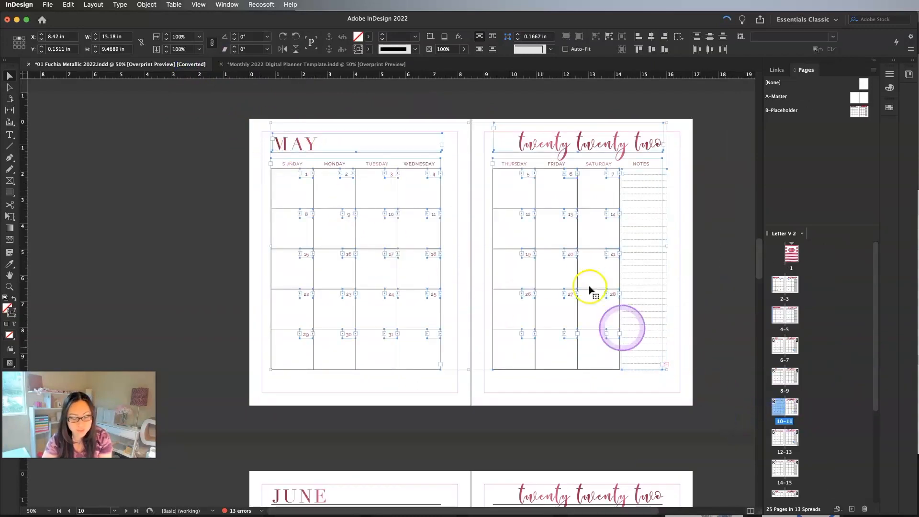
{"action": "left_click", "coordinate": [299, 63]}
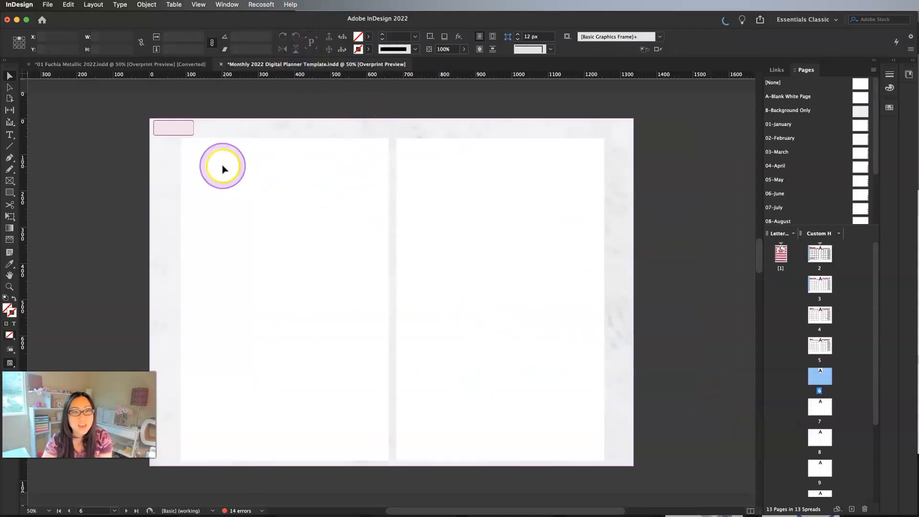
{"action": "right_click", "coordinate": [225, 168]}
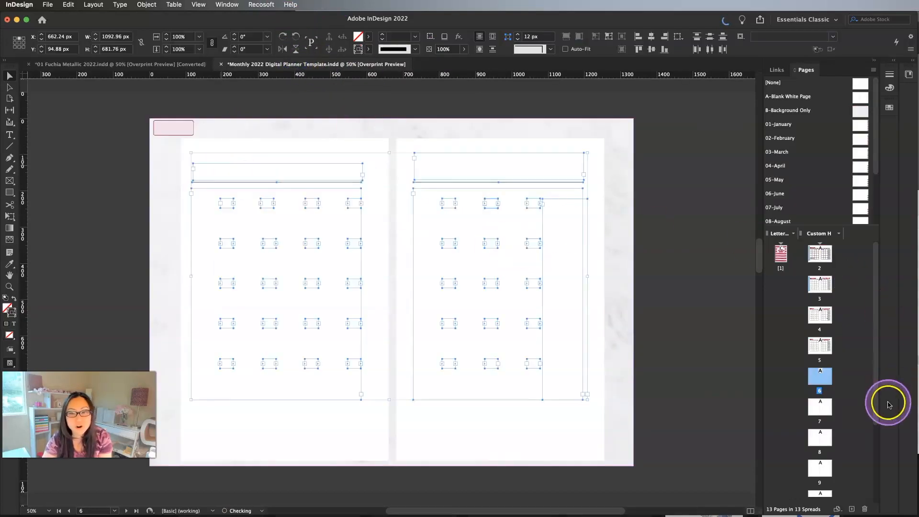
Copy the June spread from pages 12-13 of 01 Fuchia Metallic 2022 and paste it in place on planner page 7
{"action": "double_click", "coordinate": [817, 407]}
{"action": "left_click", "coordinate": [247, 161]}
{"action": "left_click", "coordinate": [170, 64]}
{"action": "left_click", "coordinate": [445, 225]}
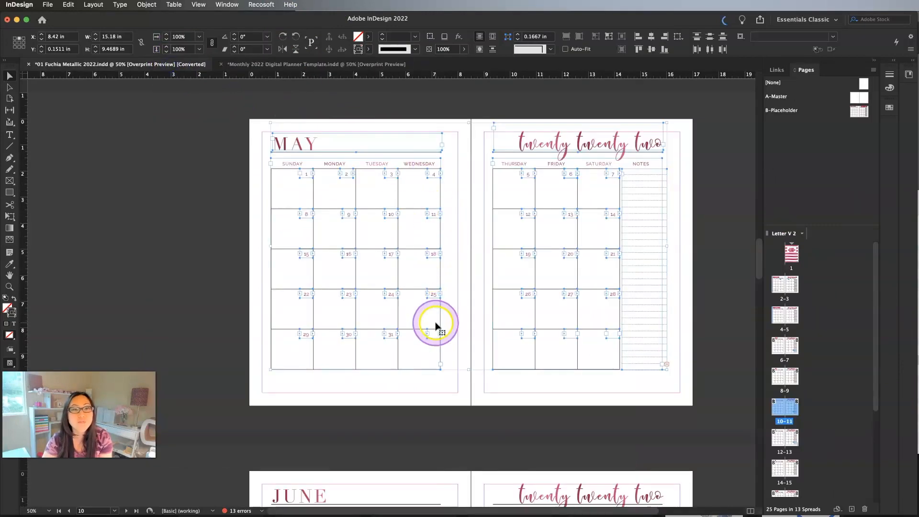
{"action": "scroll", "coordinate": [484, 376], "scroll_direction": "down", "scroll_amount": 5}
{"action": "scroll", "coordinate": [431, 311], "scroll_direction": "down", "scroll_amount": 3}
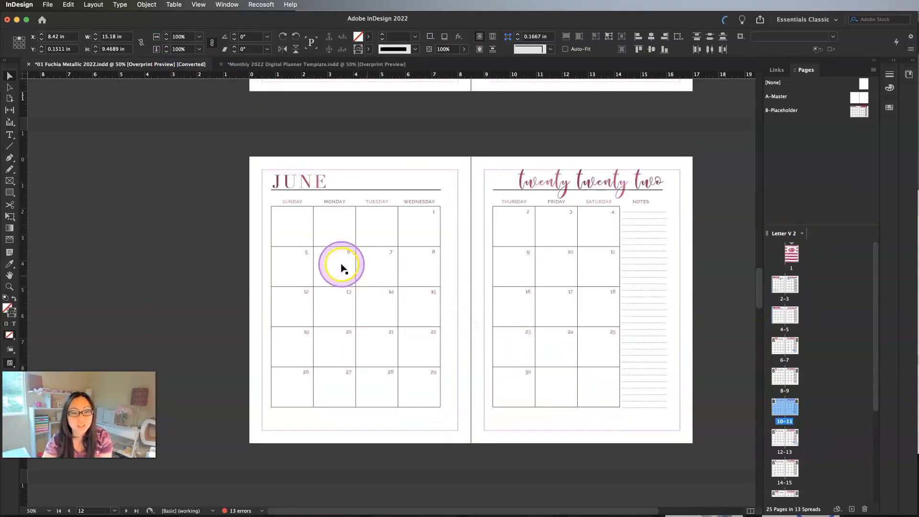
{"action": "left_click_drag", "start_coordinate": [242, 146], "coordinate": [724, 443]}
{"action": "left_click", "coordinate": [303, 64]}
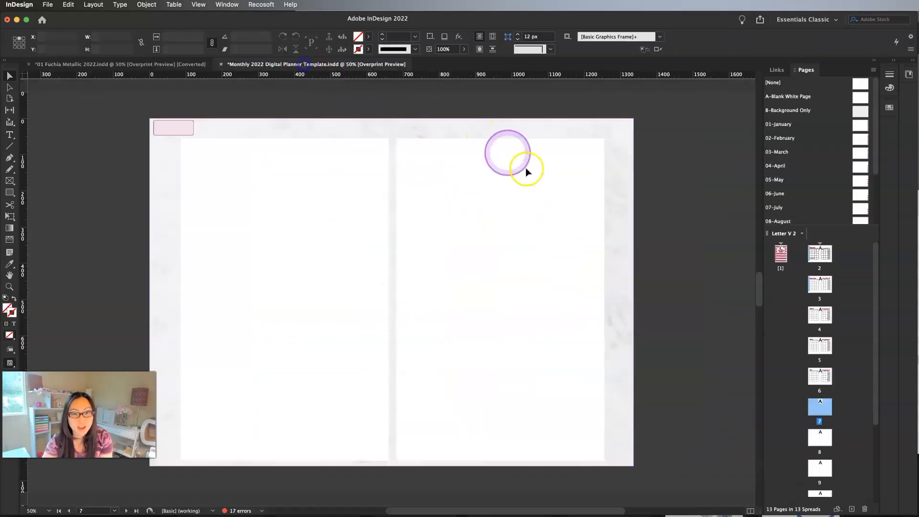
{"action": "right_click", "coordinate": [250, 168]}
{"action": "left_click", "coordinate": [269, 189]}
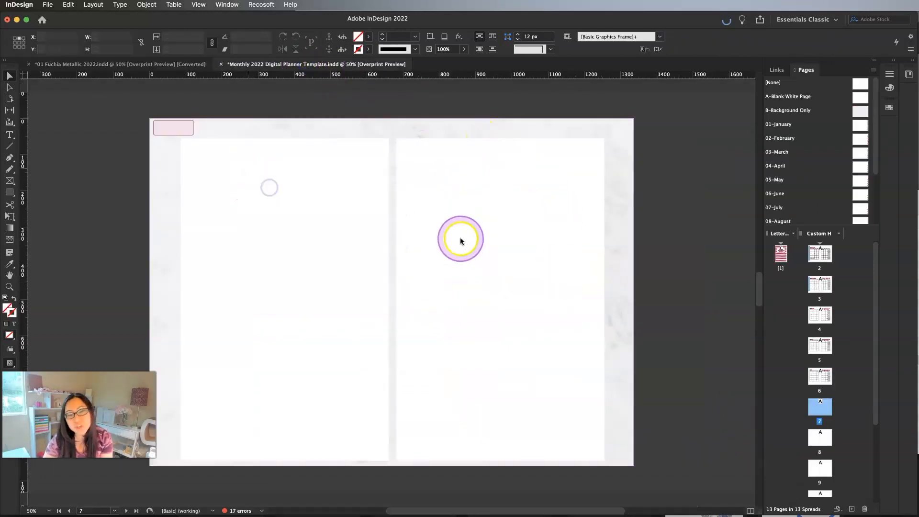
Copy the July spread from pages 14-15 of 01 Fuchia Metallic 2022 and paste it in place on planner page 8
{"action": "double_click", "coordinate": [820, 437]}
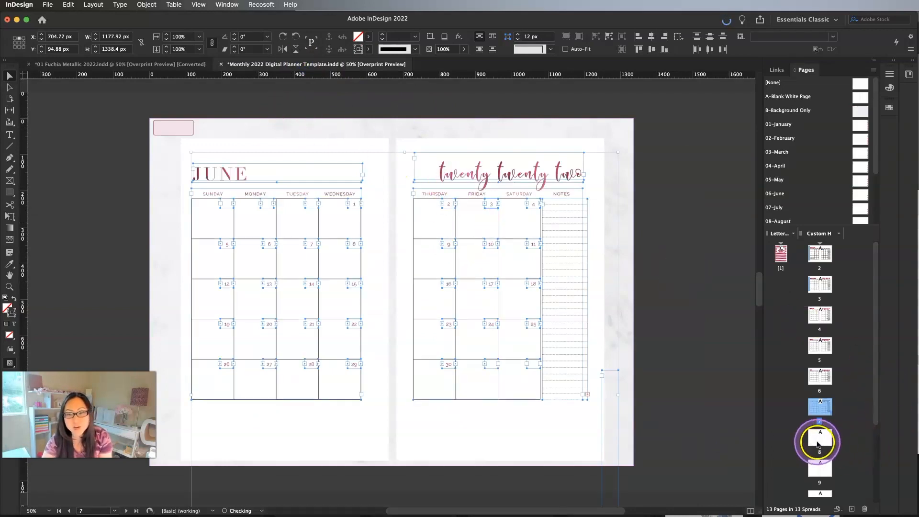
{"action": "left_click", "coordinate": [173, 67]}
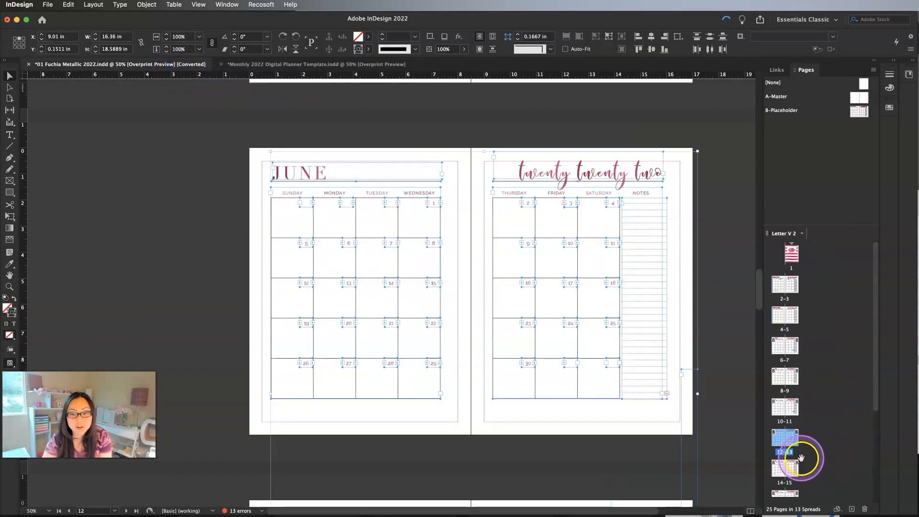
{"action": "scroll", "coordinate": [795, 456], "scroll_direction": "down", "scroll_amount": 1}
{"action": "double_click", "coordinate": [784, 466]}
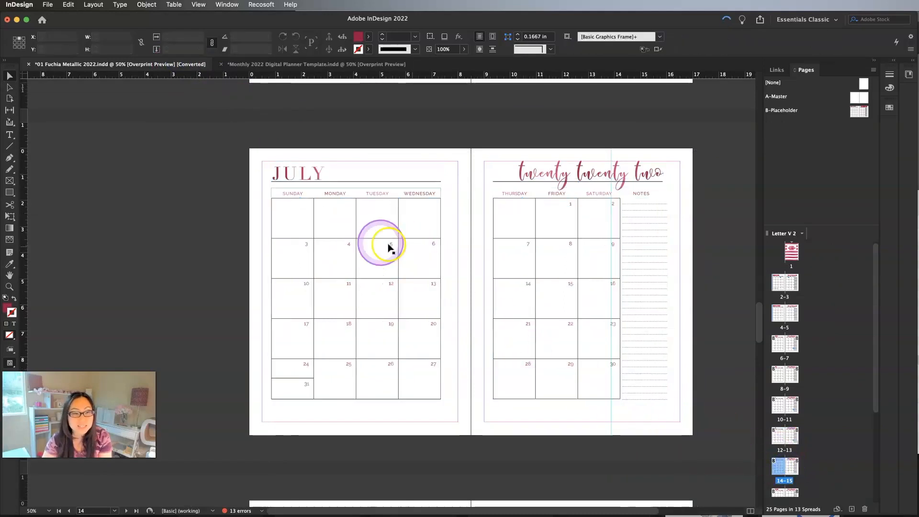
{"action": "left_click_drag", "start_coordinate": [257, 158], "coordinate": [695, 426]}
{"action": "left_click", "coordinate": [311, 64]}
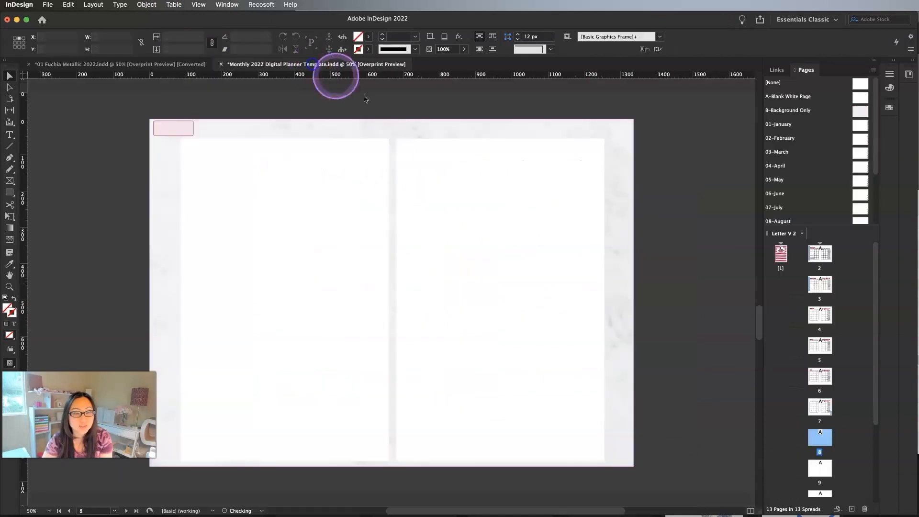
{"action": "right_click", "coordinate": [238, 161]}
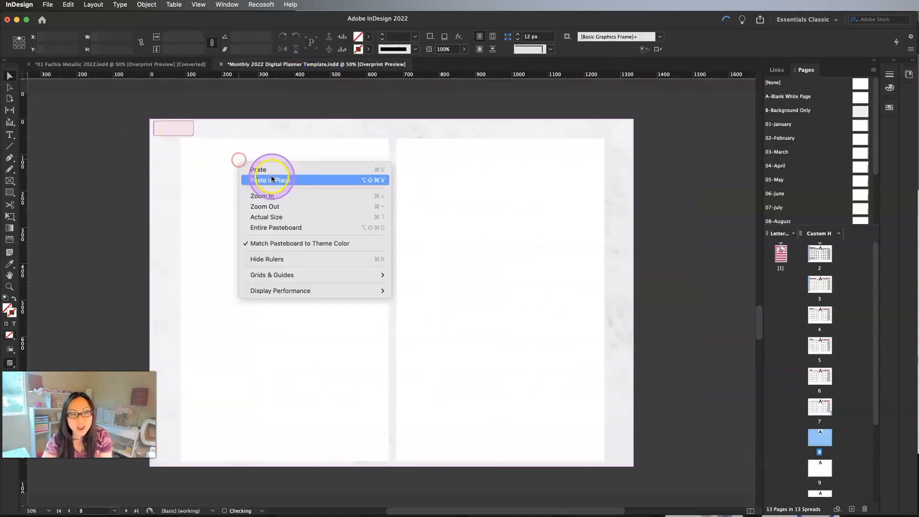
Paste the copied July calendar in place on page 8 of the planner template
{"action": "left_click", "coordinate": [276, 183]}
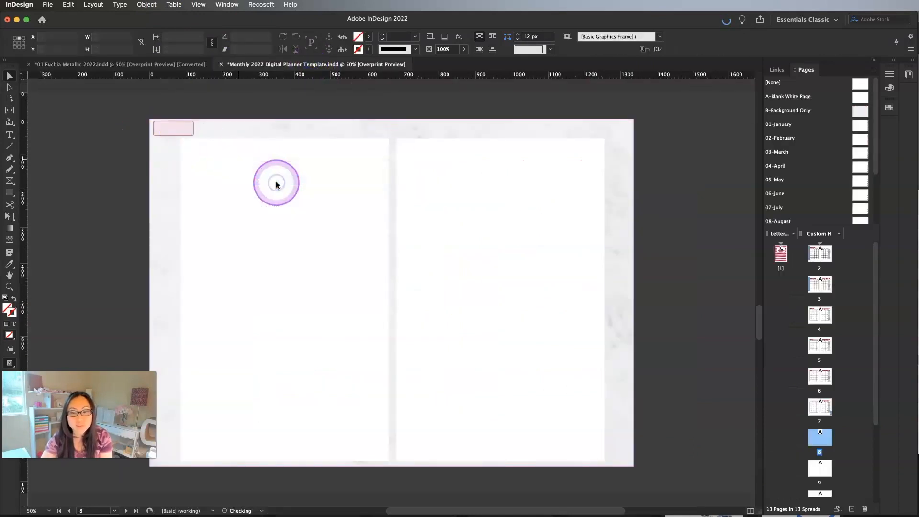
Copy the whole August calendar spread from pages 16-17 of 01 Fuchia Metallic 2022 and paste it in place on page 9 of the planner template
{"action": "double_click", "coordinate": [819, 469]}
{"action": "left_click", "coordinate": [187, 65]}
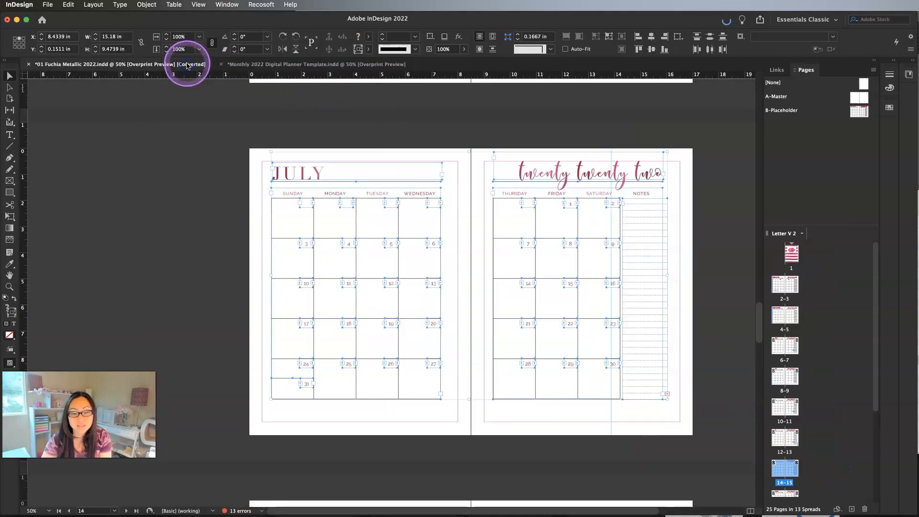
{"action": "scroll", "coordinate": [787, 458], "scroll_direction": "down", "scroll_amount": 2}
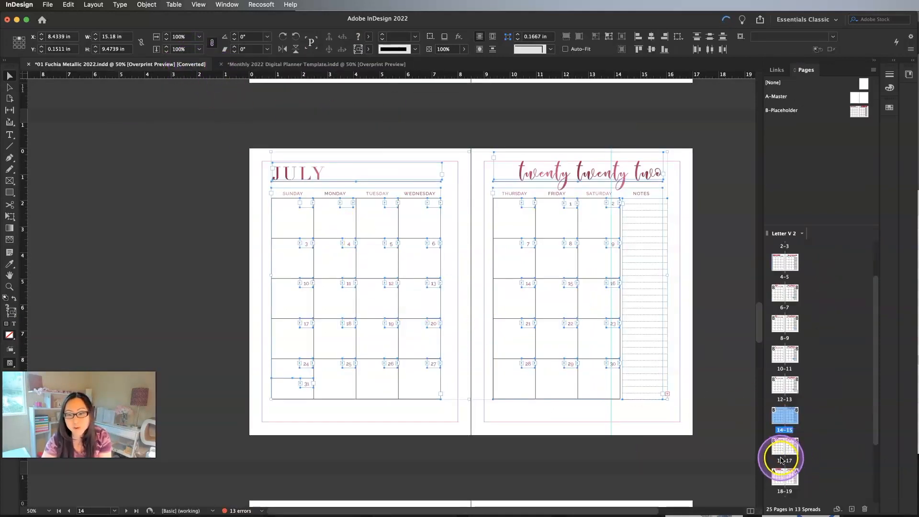
{"action": "double_click", "coordinate": [783, 447]}
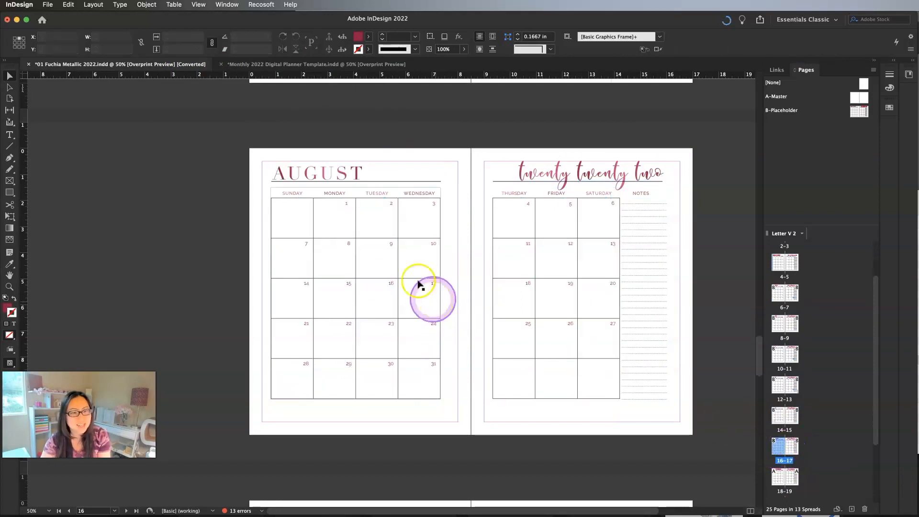
{"action": "left_click_drag", "start_coordinate": [249, 154], "coordinate": [737, 436]}
{"action": "left_click", "coordinate": [303, 64]}
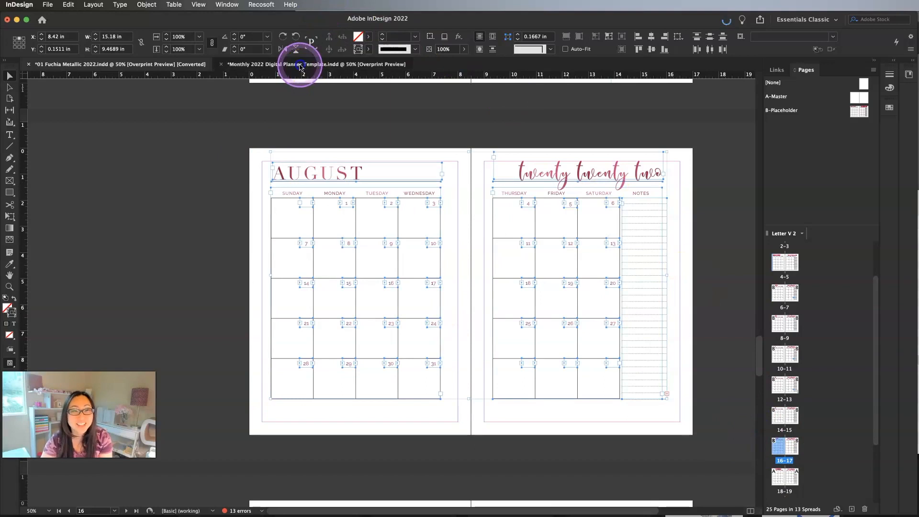
{"action": "left_click", "coordinate": [481, 295]}
{"action": "right_click", "coordinate": [201, 154]}
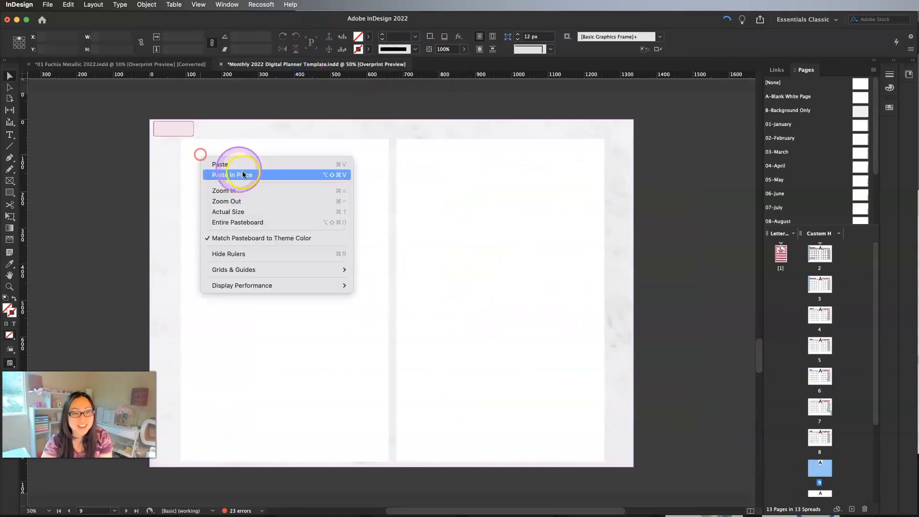
{"action": "left_click", "coordinate": [270, 183]}
Copy the September calendar spread from pages 18-19 of the source document and paste it in place on page 10 of the planner template
{"action": "scroll", "coordinate": [831, 460], "scroll_direction": "down", "scroll_amount": 2}
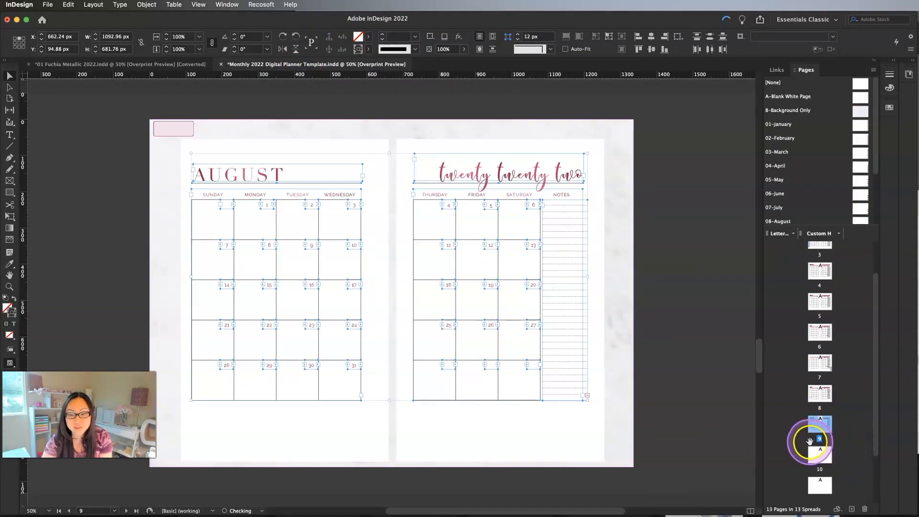
{"action": "double_click", "coordinate": [820, 452]}
{"action": "left_click", "coordinate": [154, 61]}
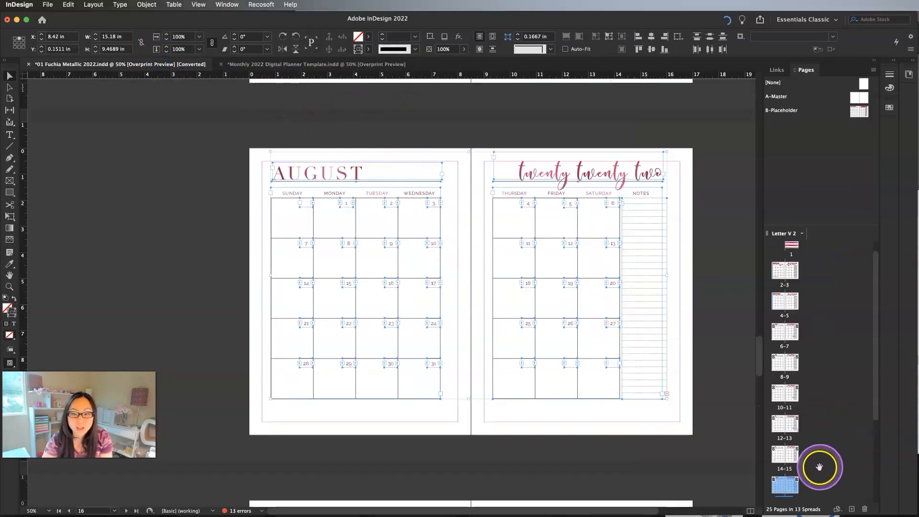
{"action": "scroll", "coordinate": [819, 469], "scroll_direction": "down", "scroll_amount": 2}
{"action": "double_click", "coordinate": [785, 467]}
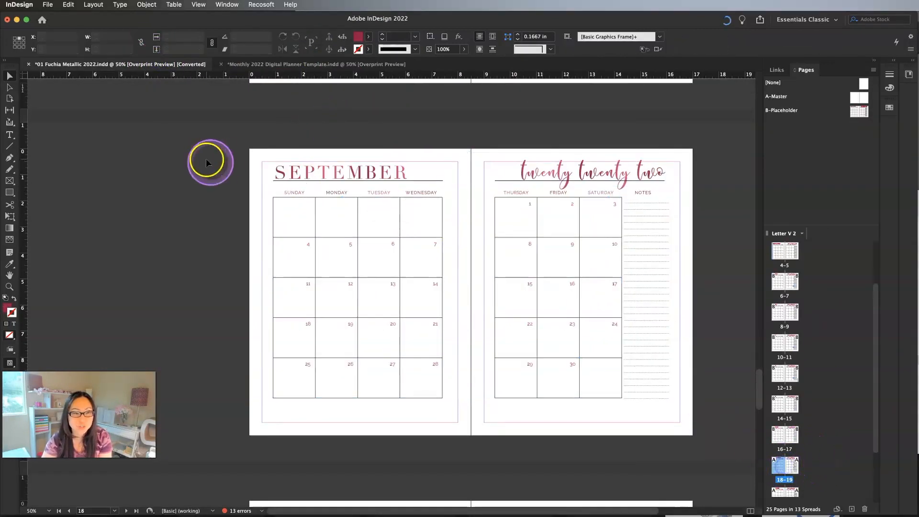
{"action": "left_click_drag", "start_coordinate": [248, 154], "coordinate": [711, 445]}
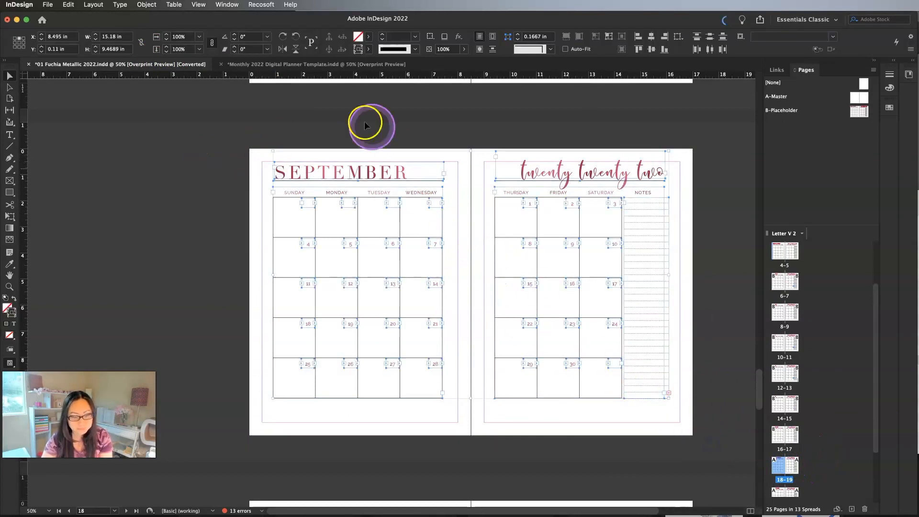
{"action": "left_click", "coordinate": [300, 67]}
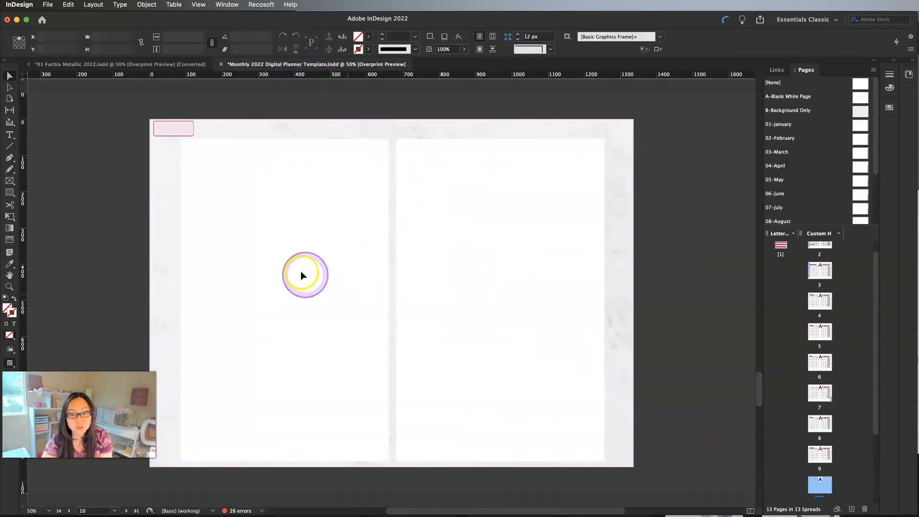
{"action": "right_click", "coordinate": [281, 233]}
{"action": "left_click", "coordinate": [301, 251]}
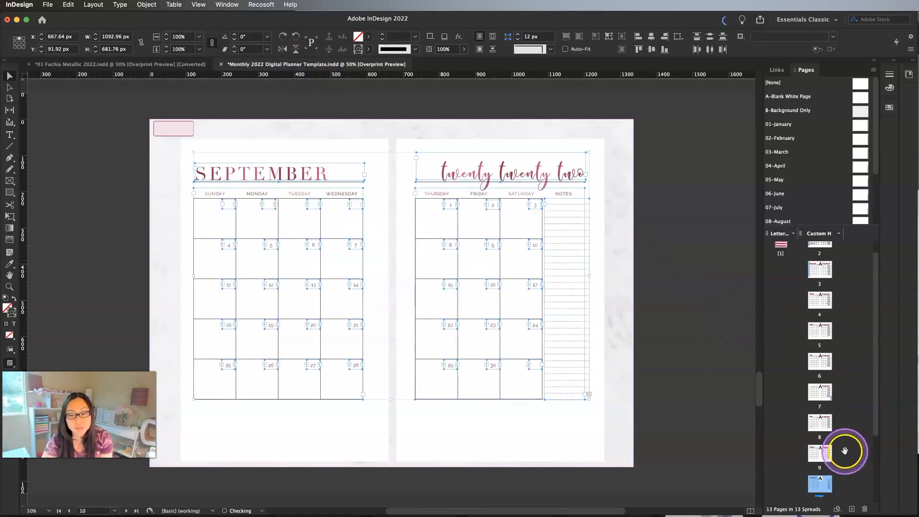
Copy the October calendar spread from pages 20-21 of the source document and paste it in place on page 11 of the planner template
{"action": "scroll", "coordinate": [834, 450], "scroll_direction": "down", "scroll_amount": 3}
{"action": "double_click", "coordinate": [825, 454]}
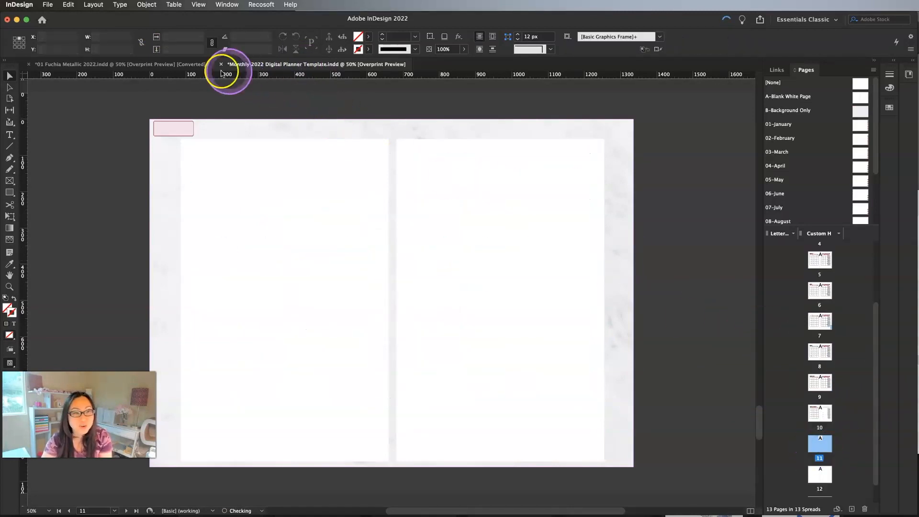
{"action": "left_click", "coordinate": [175, 67]}
{"action": "scroll", "coordinate": [788, 438], "scroll_direction": "down", "scroll_amount": 2}
{"action": "double_click", "coordinate": [787, 418]}
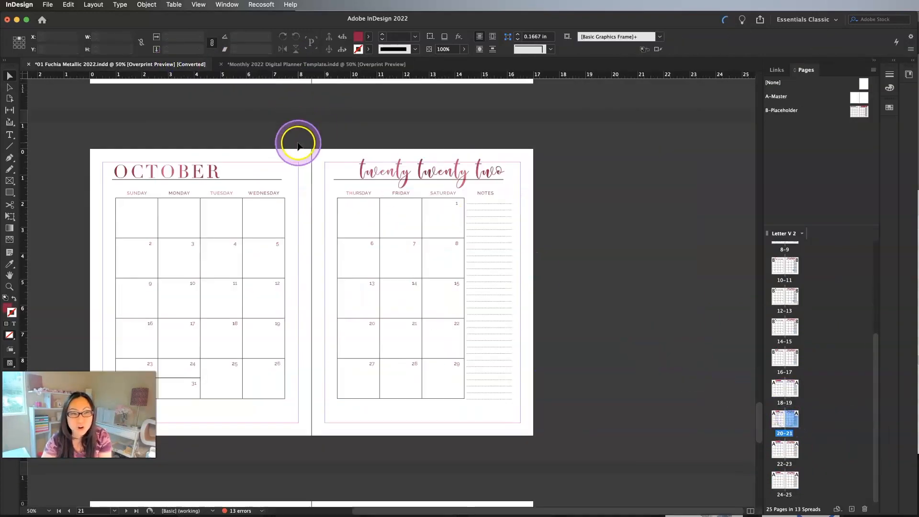
{"action": "left_click_drag", "start_coordinate": [91, 153], "coordinate": [559, 427]}
{"action": "left_click", "coordinate": [487, 214]}
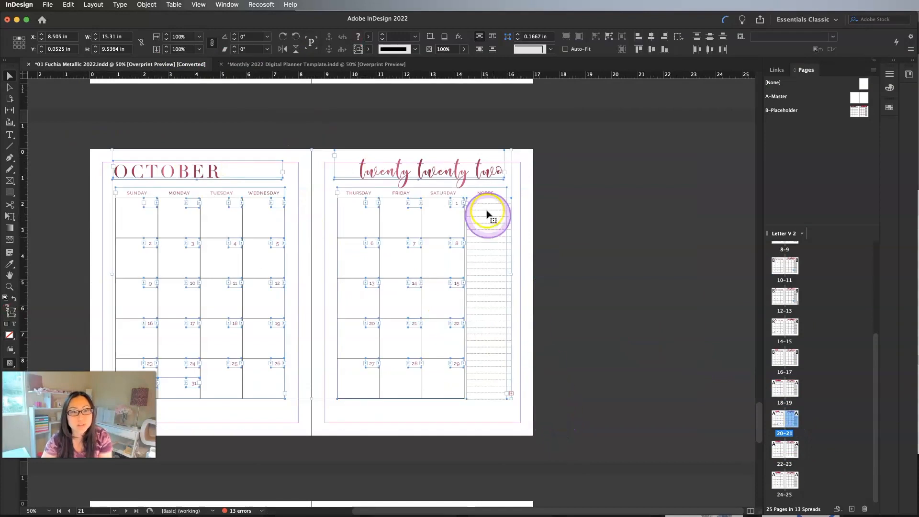
{"action": "left_click", "coordinate": [261, 64]}
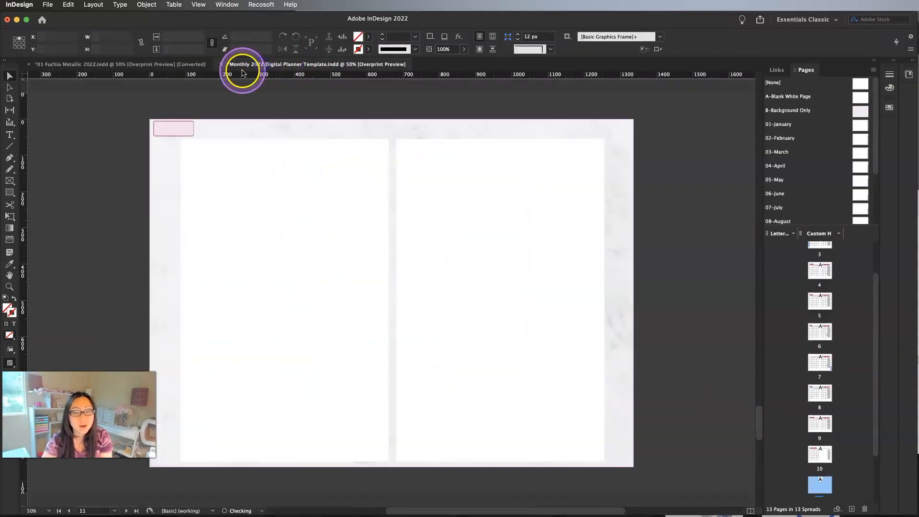
{"action": "right_click", "coordinate": [230, 169]}
{"action": "left_click", "coordinate": [257, 190]}
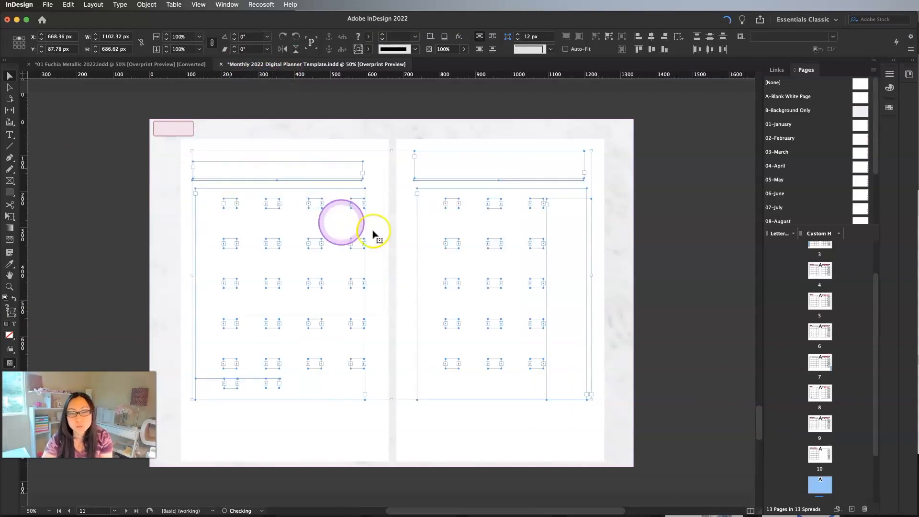
Copy the November calendar spread from pages 22-23 of the source document and paste it in place on page 12 of the planner template
{"action": "scroll", "coordinate": [850, 455], "scroll_direction": "down", "scroll_amount": 2}
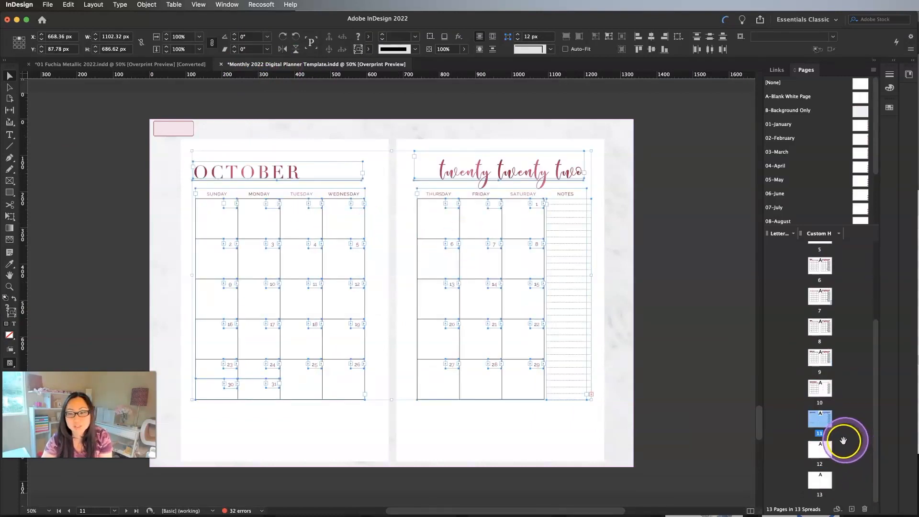
{"action": "left_click", "coordinate": [812, 457]}
{"action": "left_click", "coordinate": [177, 65]}
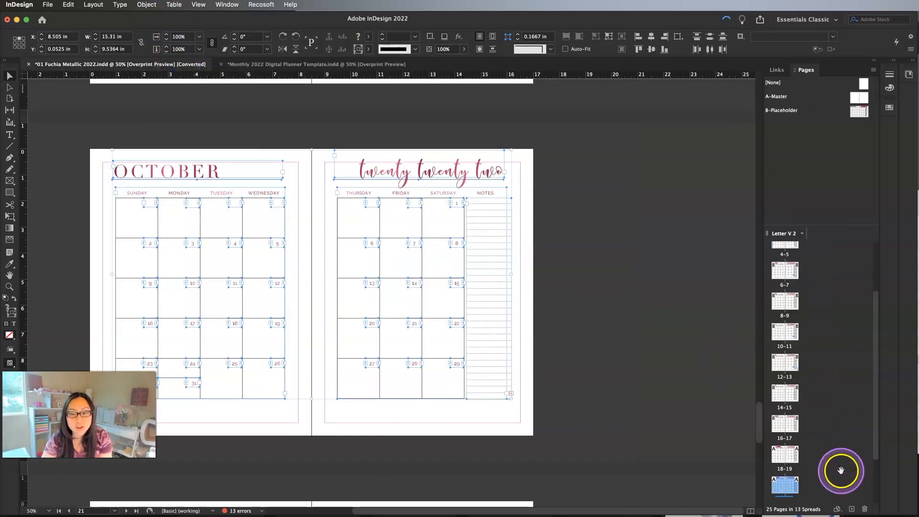
{"action": "scroll", "coordinate": [824, 462], "scroll_direction": "down", "scroll_amount": 2}
{"action": "double_click", "coordinate": [784, 461]}
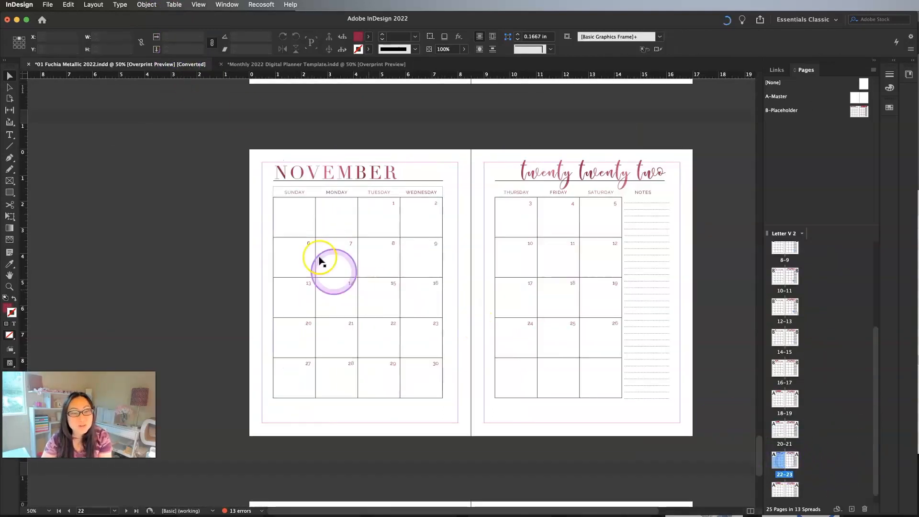
{"action": "left_click_drag", "start_coordinate": [230, 153], "coordinate": [714, 453]}
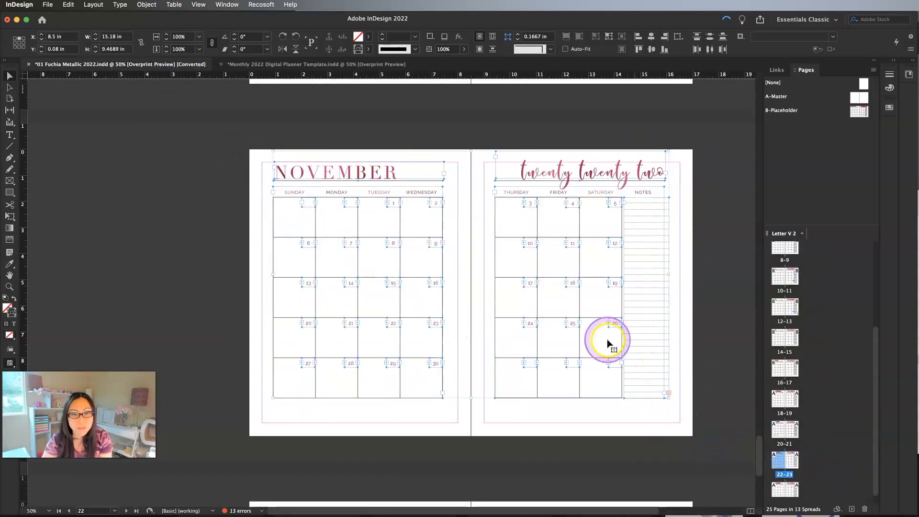
{"action": "left_click", "coordinate": [277, 66]}
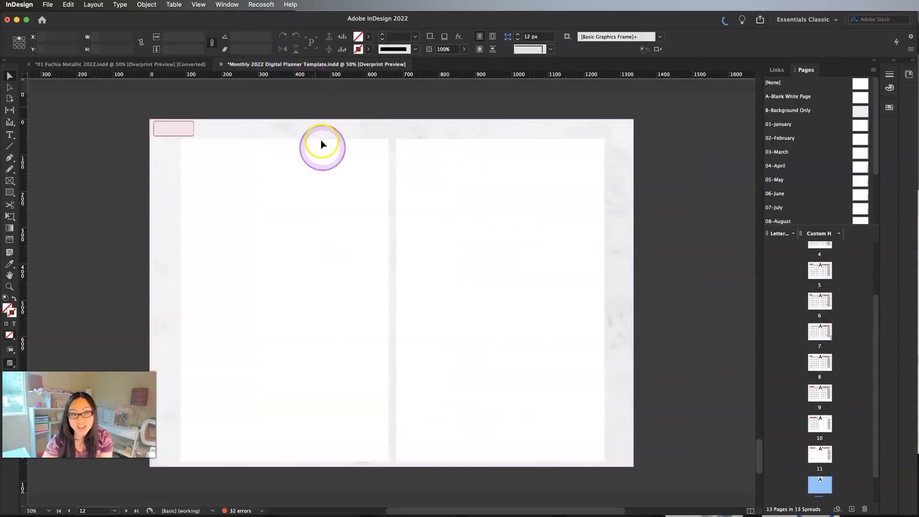
{"action": "right_click", "coordinate": [254, 152]}
{"action": "left_click", "coordinate": [271, 169]}
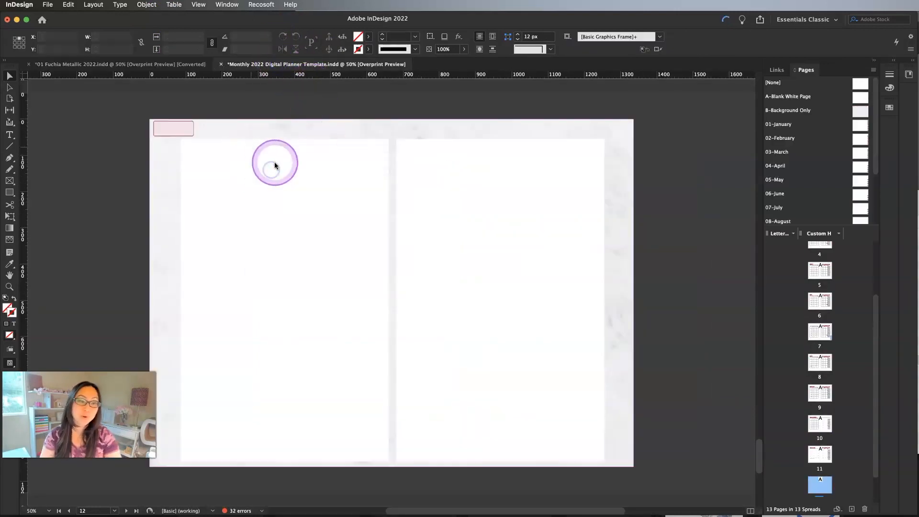
Copy the December calendar spread from pages 24-25 of the source document and paste it in place on page 13 of the planner template
{"action": "scroll", "coordinate": [820, 455], "scroll_direction": "down", "scroll_amount": 2}
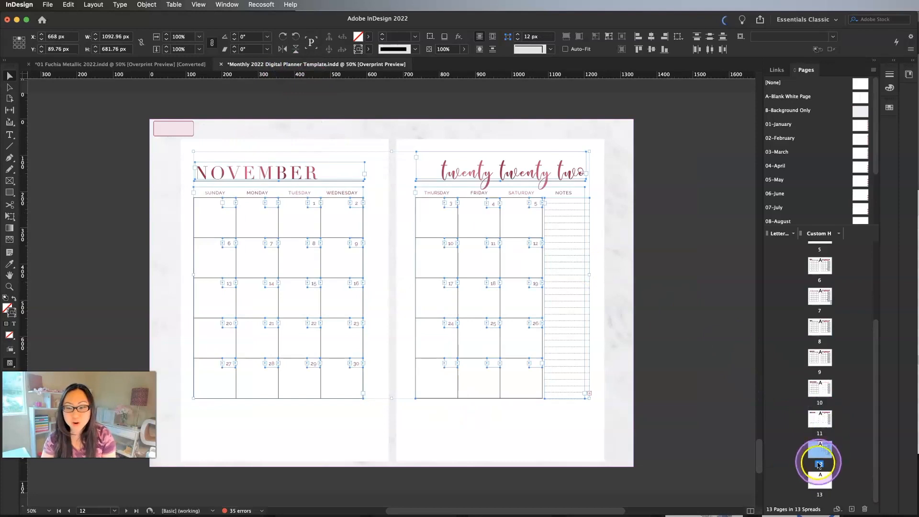
{"action": "double_click", "coordinate": [820, 480]}
{"action": "left_click", "coordinate": [165, 65]}
{"action": "scroll", "coordinate": [797, 441], "scroll_direction": "down", "scroll_amount": 2}
{"action": "double_click", "coordinate": [786, 482]}
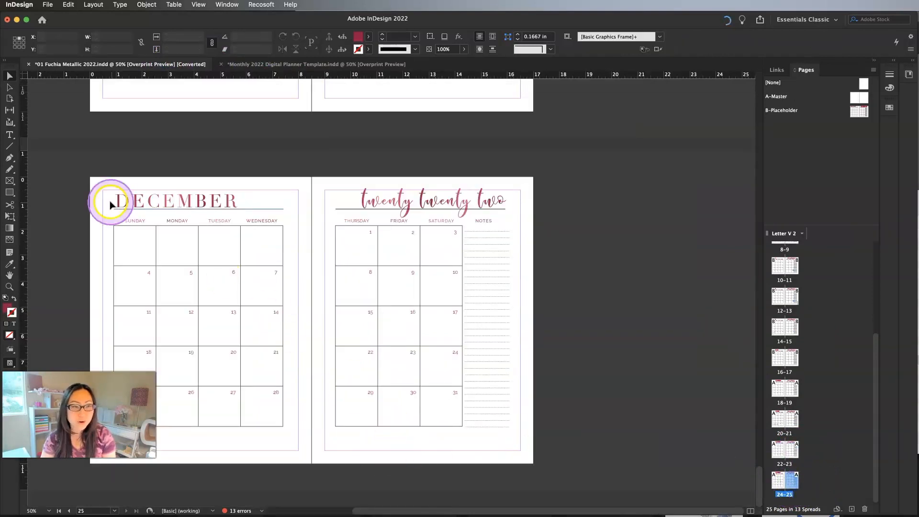
{"action": "left_click_drag", "start_coordinate": [66, 174], "coordinate": [561, 474]}
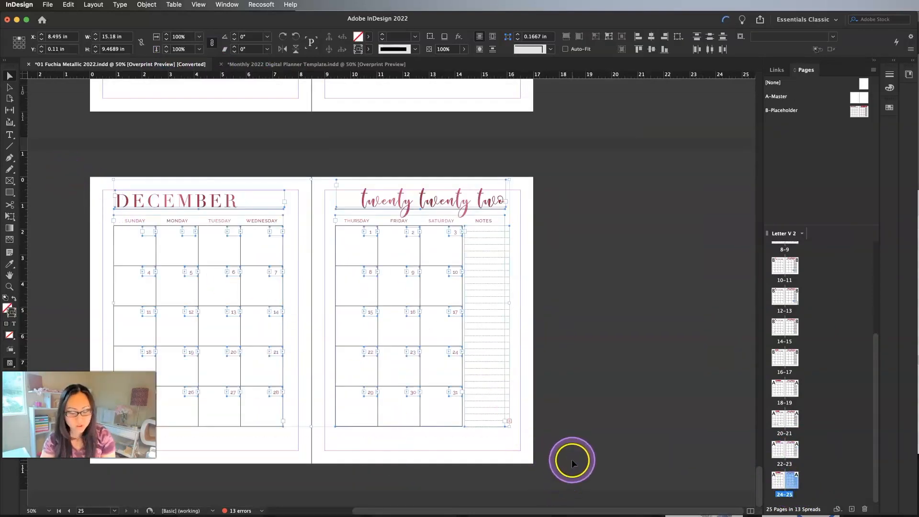
{"action": "left_click", "coordinate": [277, 65]}
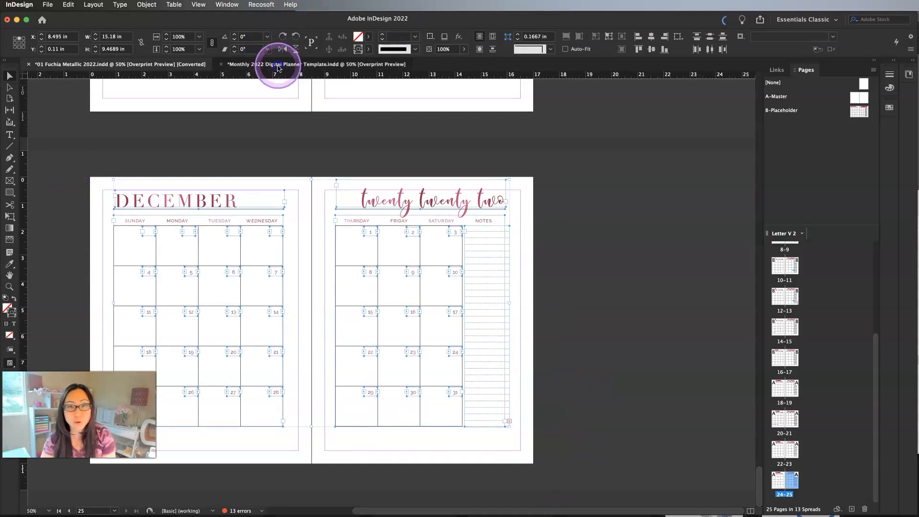
{"action": "right_click", "coordinate": [249, 196]}
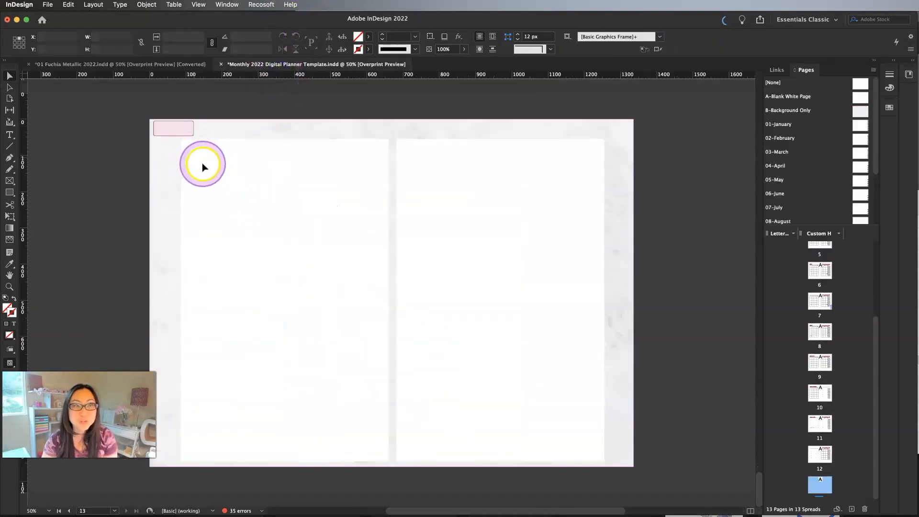
{"action": "right_click", "coordinate": [217, 171]}
{"action": "left_click", "coordinate": [279, 187]}
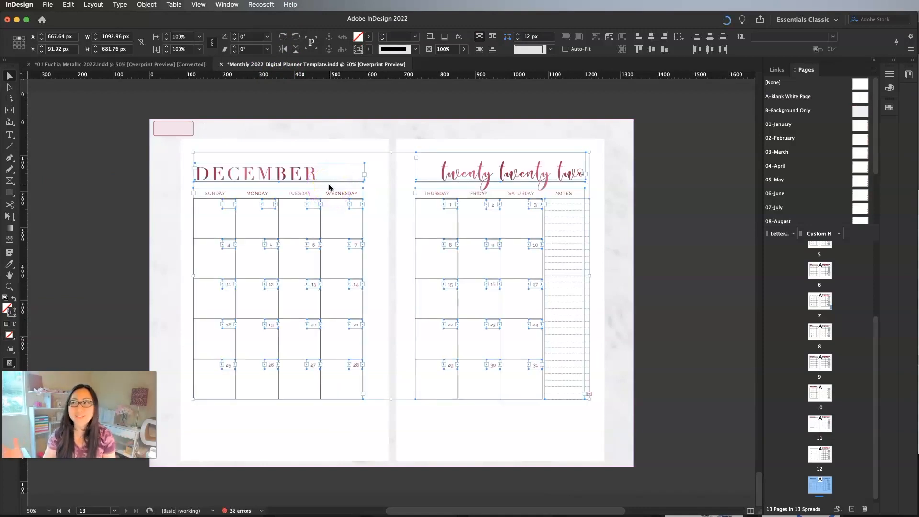
Apply the parent pages 01-January, 02-February, 03-March and 04-April to pages 2, 3, 4 and 5 respectively
{"action": "scroll", "coordinate": [843, 421], "scroll_direction": "down", "scroll_amount": 1}
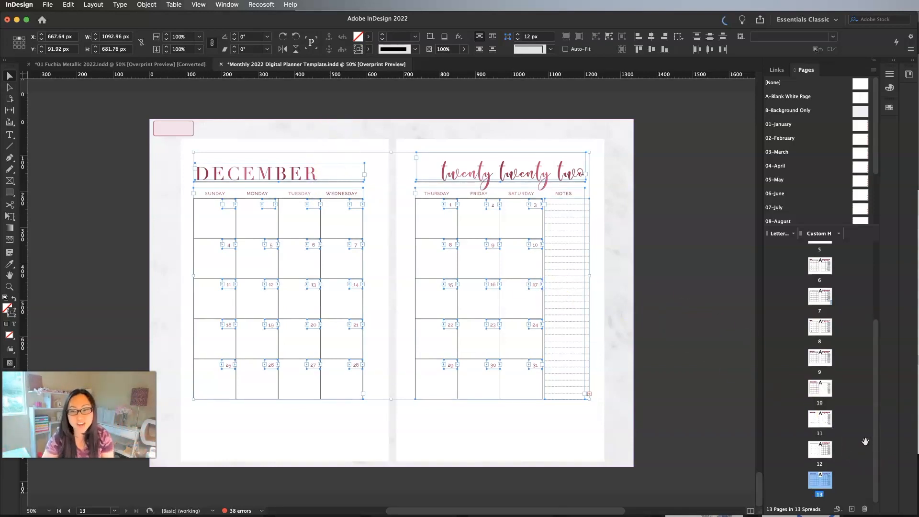
{"action": "scroll", "coordinate": [850, 284], "scroll_direction": "up", "scroll_amount": 3}
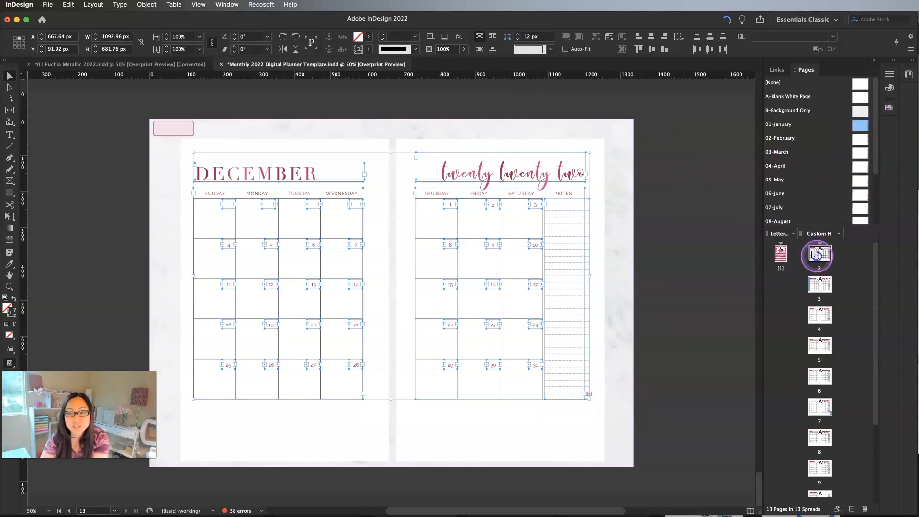
{"action": "left_click_drag", "start_coordinate": [820, 254], "coordinate": [819, 254]}
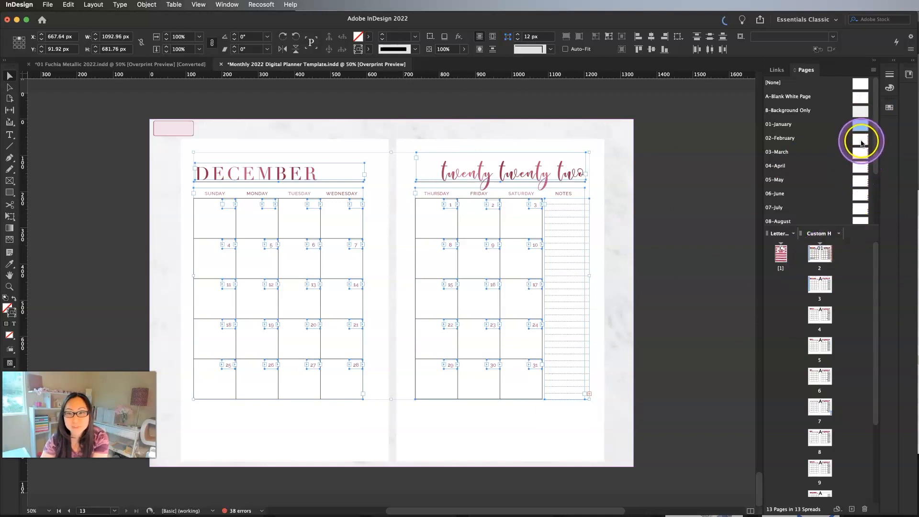
{"action": "left_click_drag", "start_coordinate": [823, 290], "coordinate": [823, 289]}
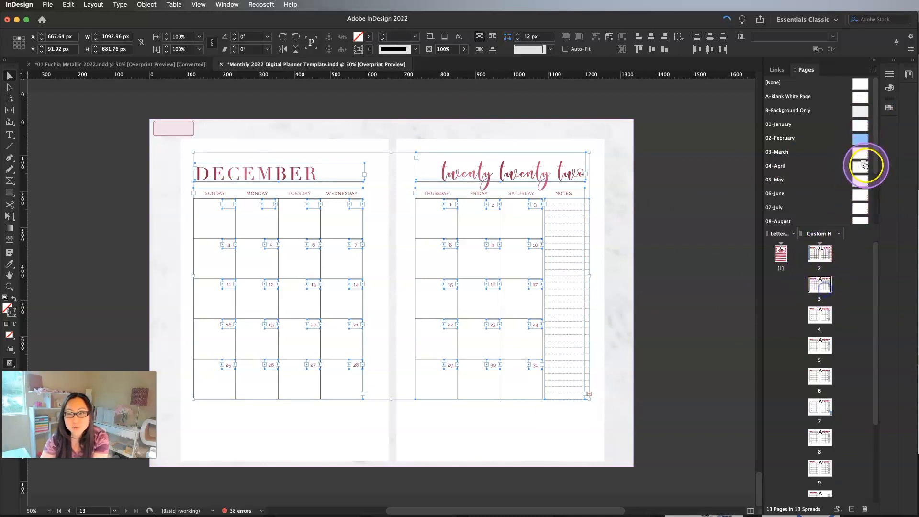
{"action": "left_click_drag", "start_coordinate": [862, 154], "coordinate": [823, 313]}
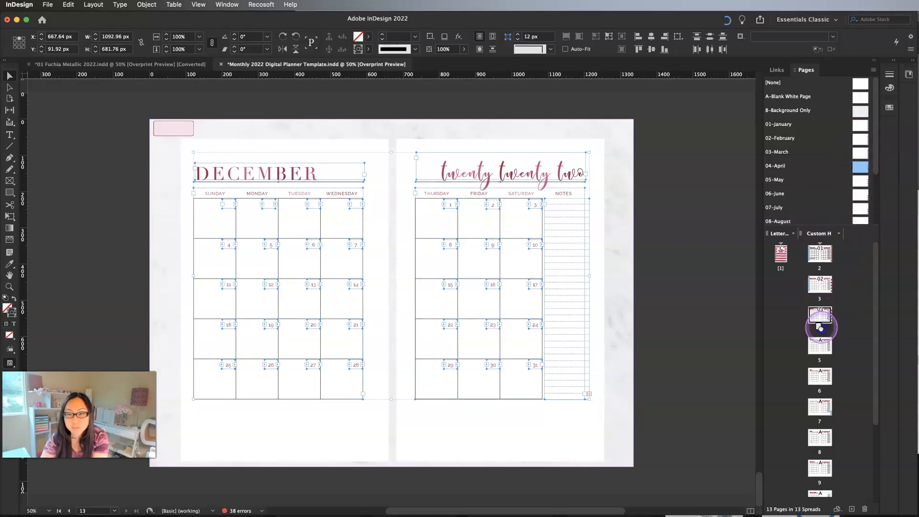
{"action": "left_click_drag", "start_coordinate": [818, 346], "coordinate": [821, 348]}
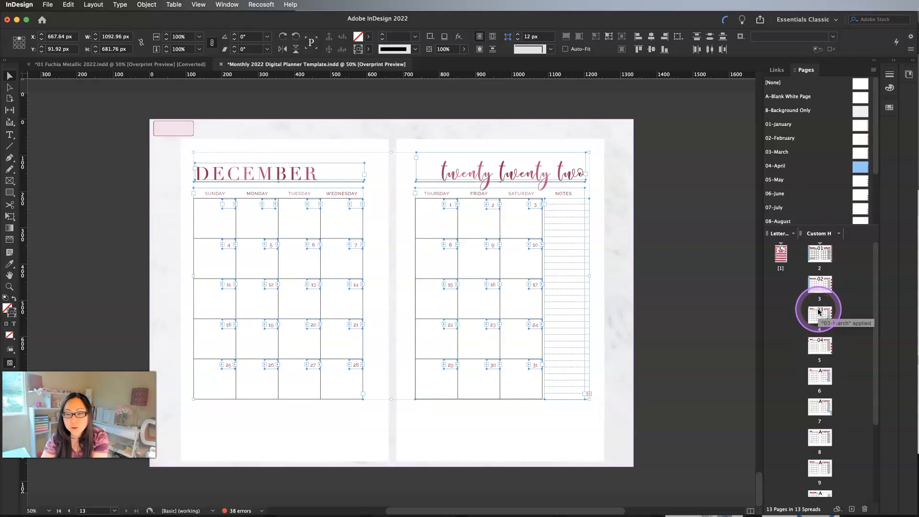
Apply the parent pages 05-May, 06-June and 07-July to pages 6, 7 and 8 respectively
{"action": "left_click", "coordinate": [818, 342]}
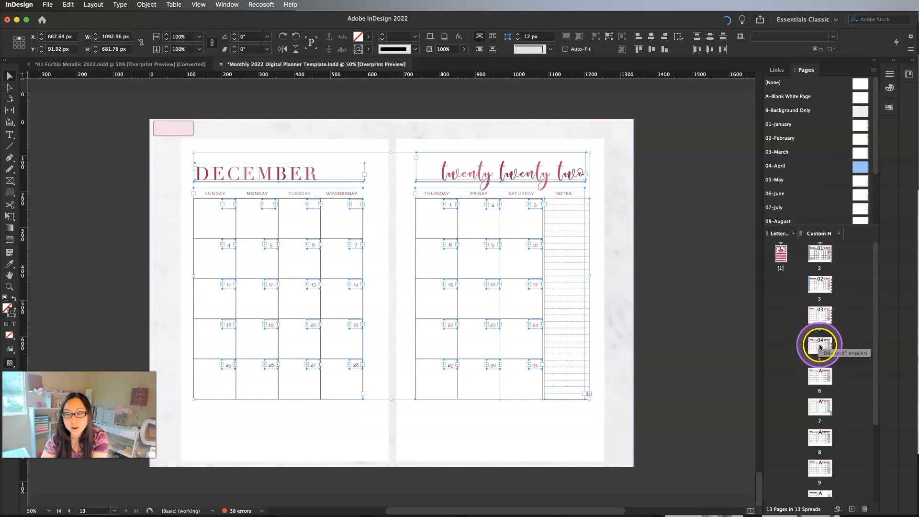
{"action": "right_click", "coordinate": [821, 378]}
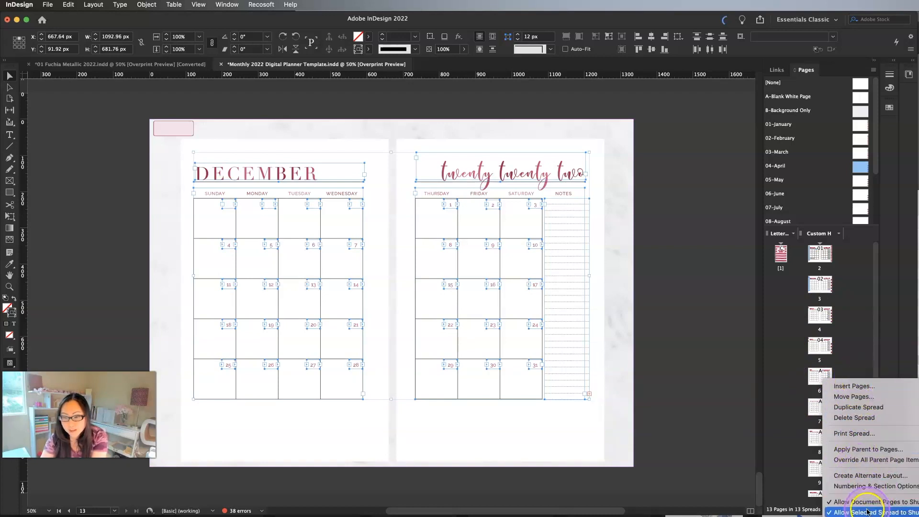
{"action": "left_click", "coordinate": [858, 310]}
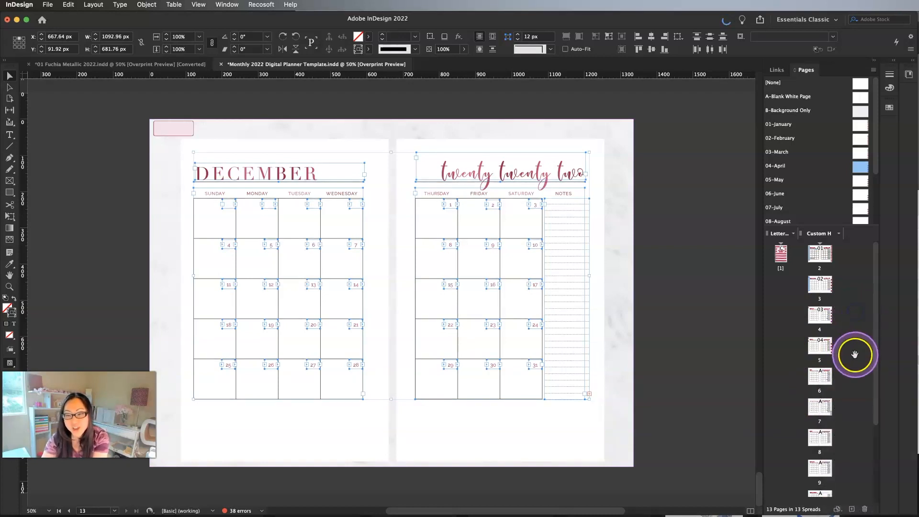
{"action": "scroll", "coordinate": [855, 346], "scroll_direction": "down", "scroll_amount": 1}
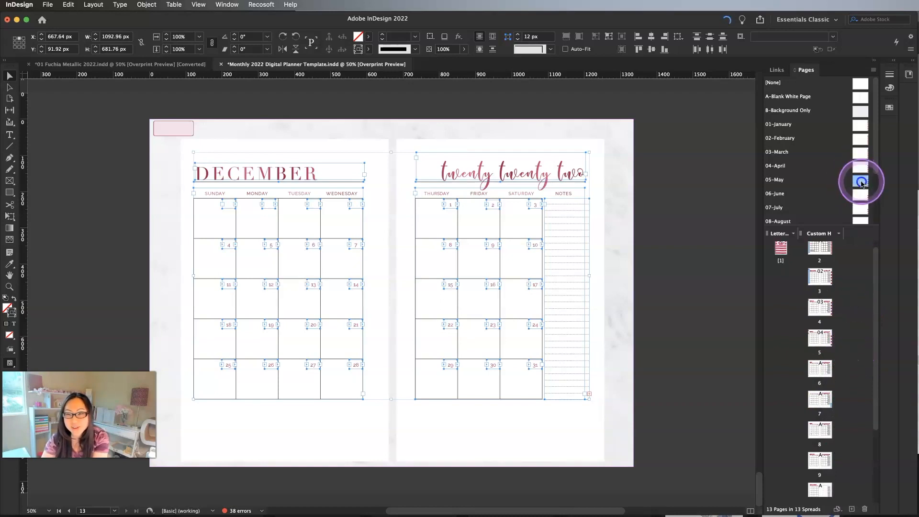
{"action": "left_click_drag", "start_coordinate": [861, 184], "coordinate": [811, 346]}
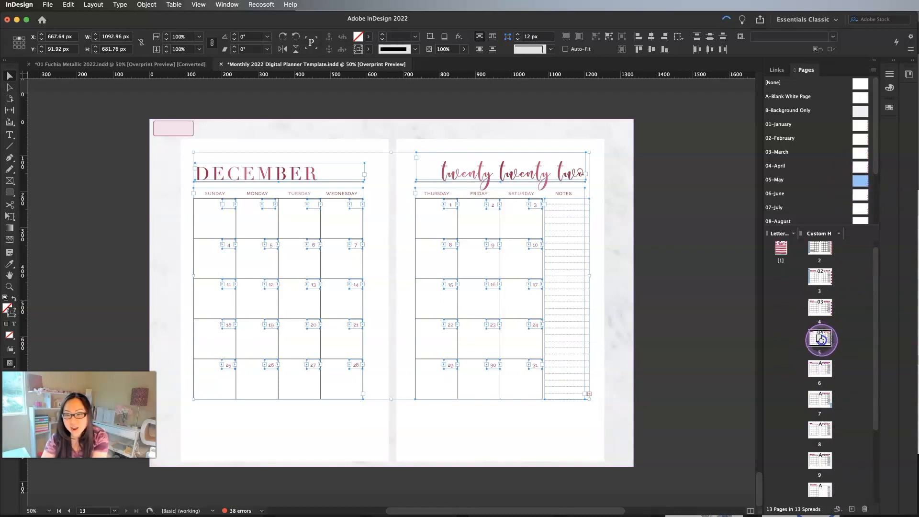
{"action": "left_click_drag", "start_coordinate": [832, 368], "coordinate": [834, 367]}
{"action": "scroll", "coordinate": [858, 326], "scroll_direction": "down", "scroll_amount": 5}
{"action": "left_click_drag", "start_coordinate": [870, 187], "coordinate": [863, 200]}
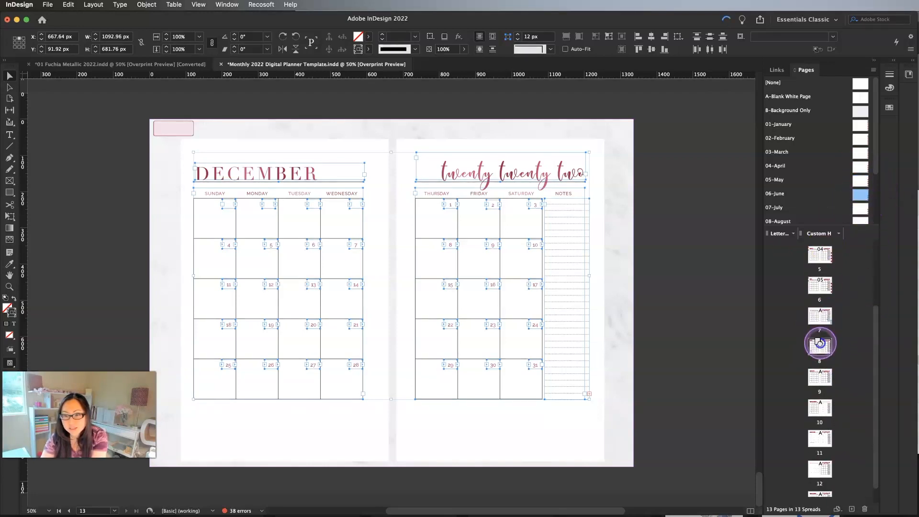
{"action": "left_click_drag", "start_coordinate": [820, 322], "coordinate": [821, 321]}
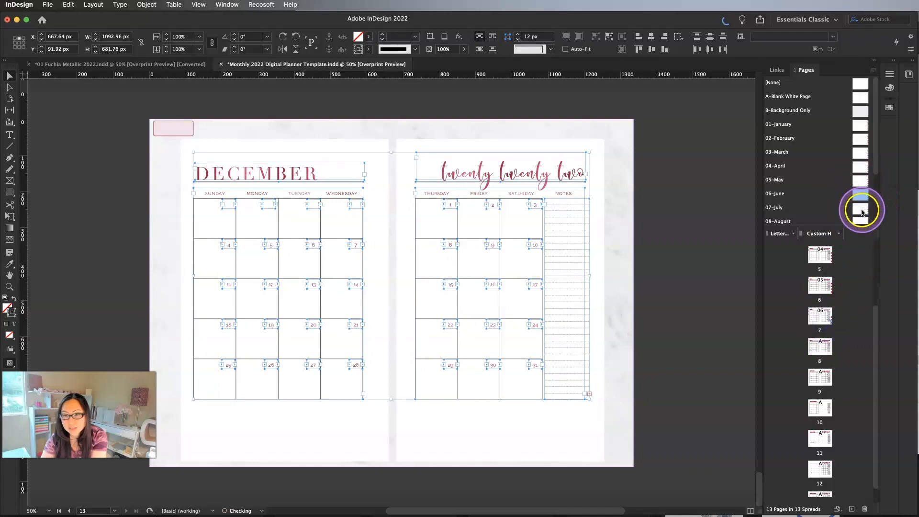
{"action": "left_click_drag", "start_coordinate": [863, 212], "coordinate": [819, 349]}
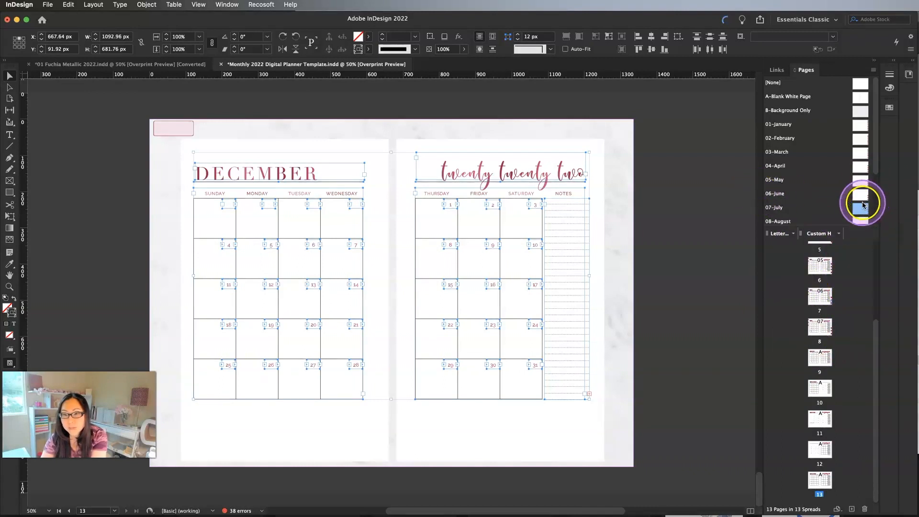
Apply the parent pages 08-August, 09-September, 10-October, 11-November and 12-December to pages 9, 10, 11, 12 and 13 respectively
{"action": "scroll", "coordinate": [863, 203], "scroll_direction": "down", "scroll_amount": 3}
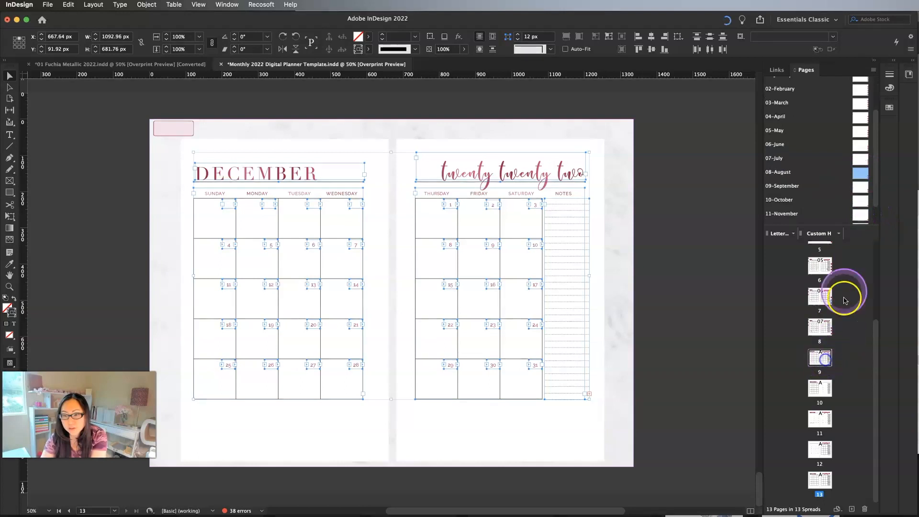
{"action": "left_click_drag", "start_coordinate": [863, 191], "coordinate": [820, 378]}
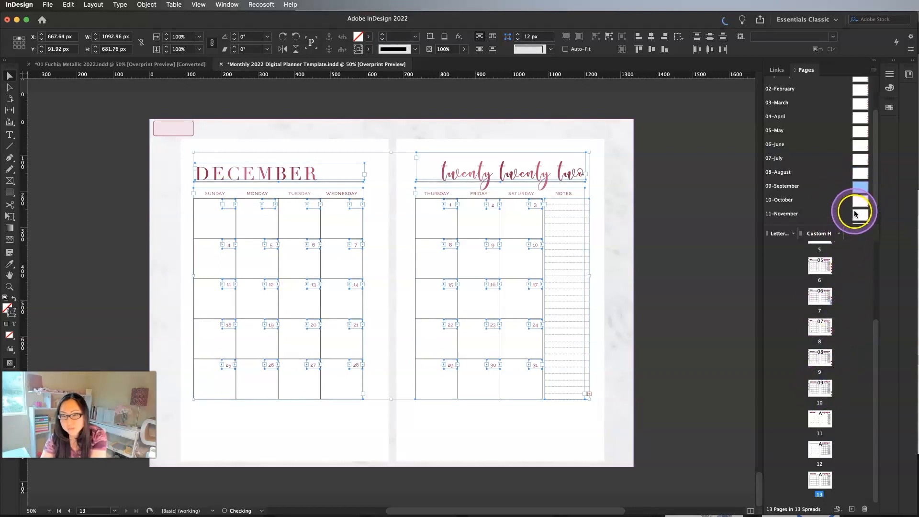
{"action": "left_click_drag", "start_coordinate": [819, 415], "coordinate": [821, 417]}
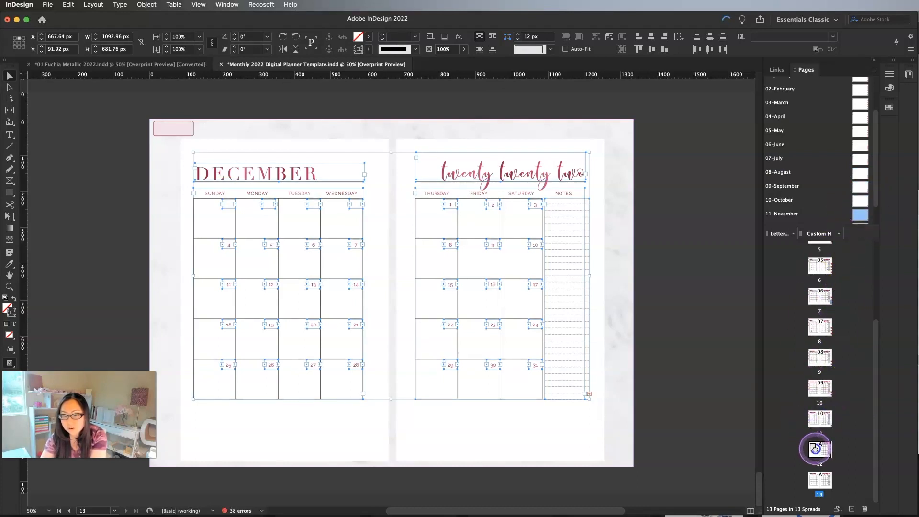
{"action": "scroll", "coordinate": [860, 188], "scroll_direction": "down", "scroll_amount": 2}
{"action": "left_click_drag", "start_coordinate": [860, 201], "coordinate": [801, 355]}
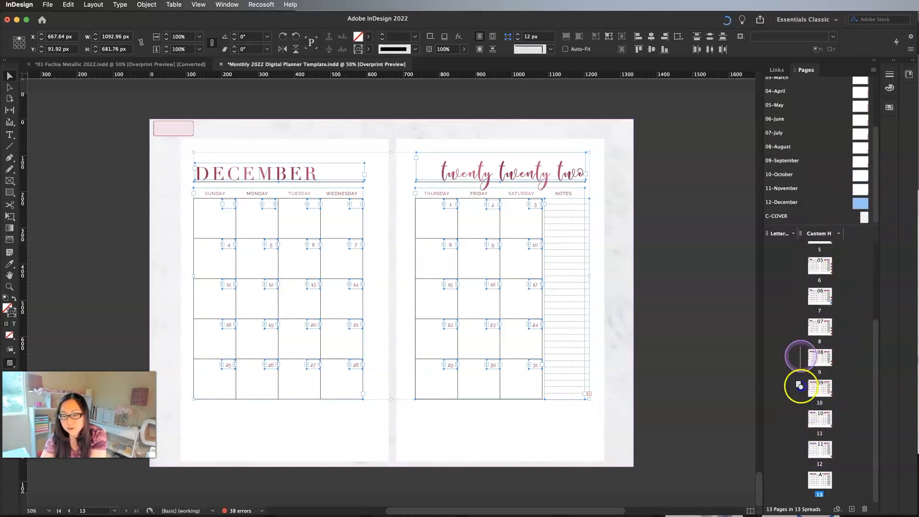
{"action": "left_click_drag", "start_coordinate": [820, 483], "coordinate": [820, 483]}
Duplicate the front cover spread on page 1 to make a back cover at the end of the planner
{"action": "left_click_drag", "start_coordinate": [859, 218], "coordinate": [787, 249]}
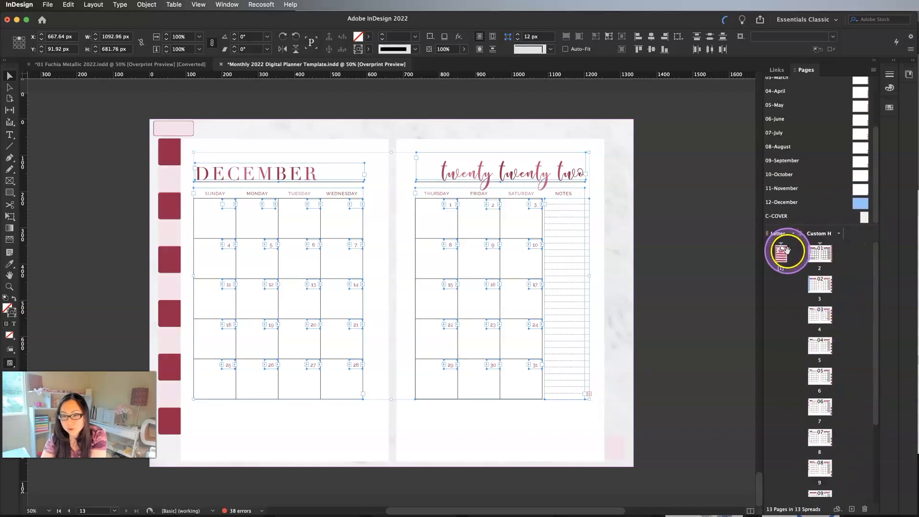
{"action": "right_click", "coordinate": [781, 255]}
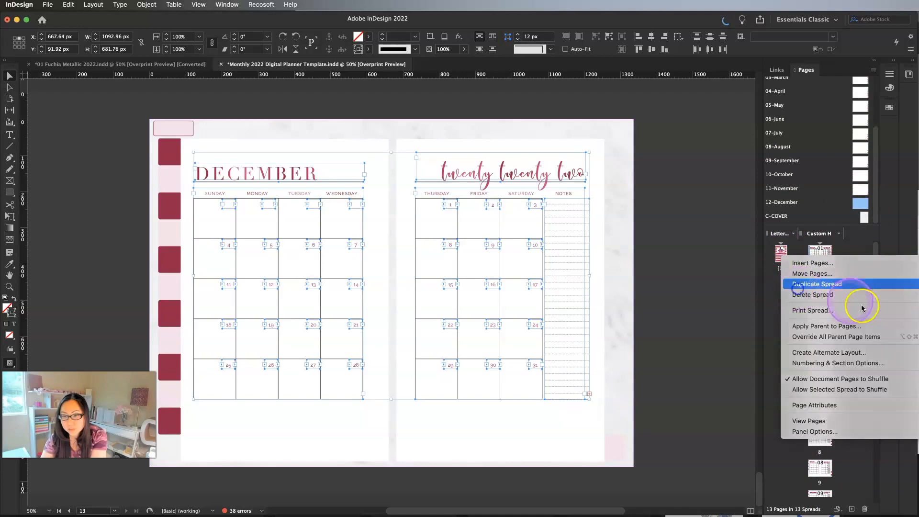
{"action": "left_click", "coordinate": [834, 285]}
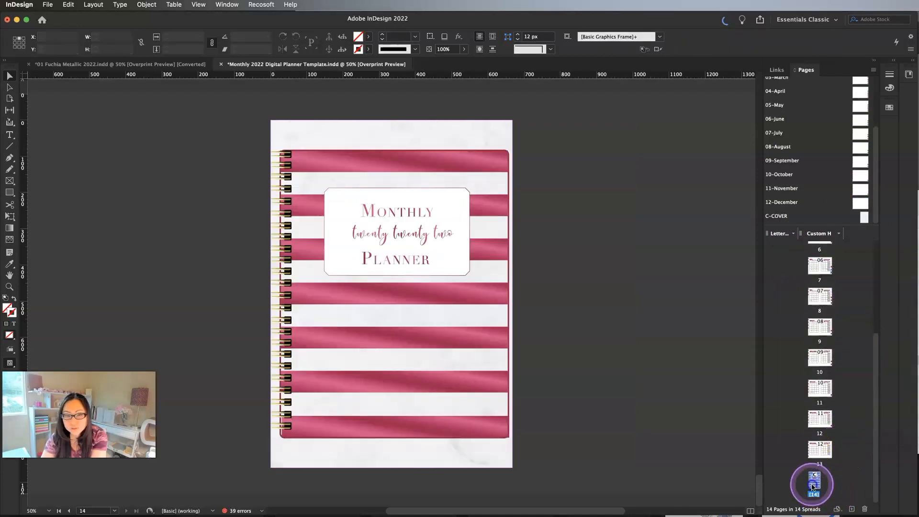
Delete the white label frame and all of its title text from the duplicated cover on page 14
{"action": "left_click", "coordinate": [577, 266]}
{"action": "key", "text": "super+0"}
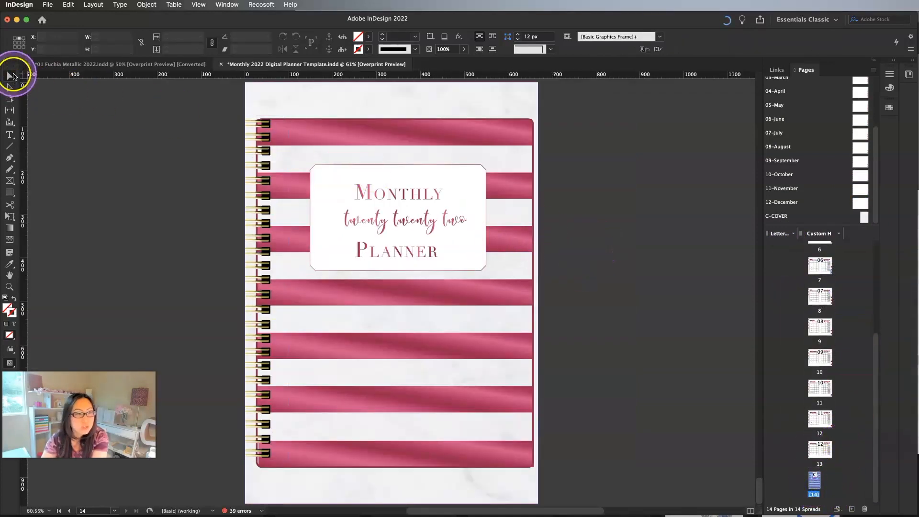
{"action": "left_click", "coordinate": [437, 180]}
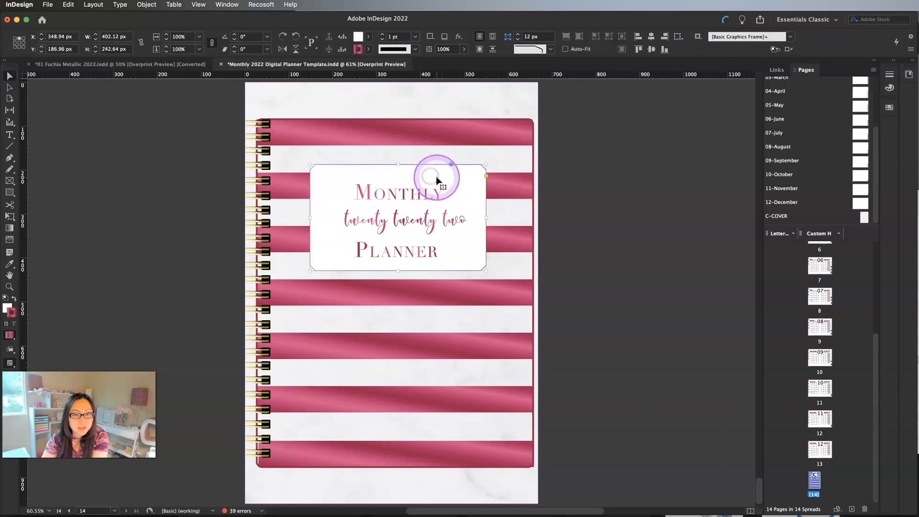
{"action": "key", "text": "Delete"}
{"action": "left_click", "coordinate": [422, 216]}
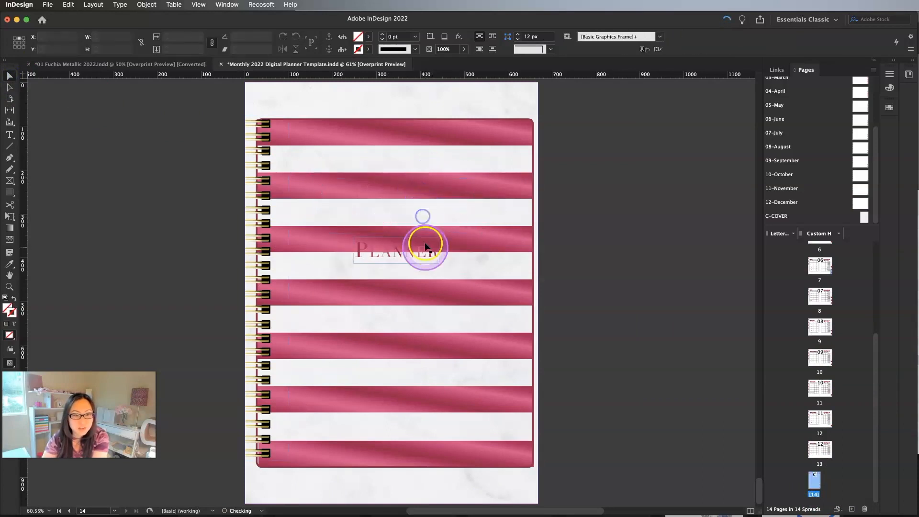
{"action": "key", "text": "Delete"}
Flip the coil binding image on page 14 horizontally and move it to the cover's right edge, at about X 614 px, Y 80 px
{"action": "left_click", "coordinate": [252, 144]}
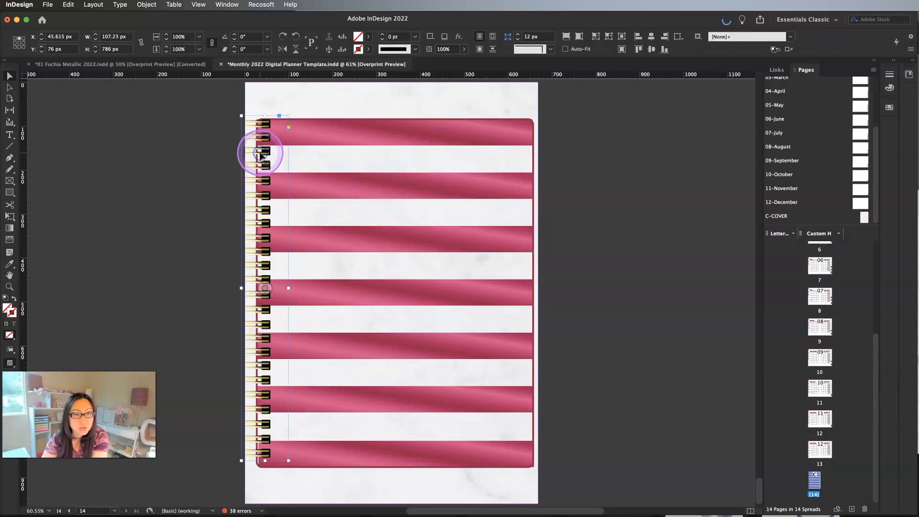
{"action": "right_click", "coordinate": [255, 273]}
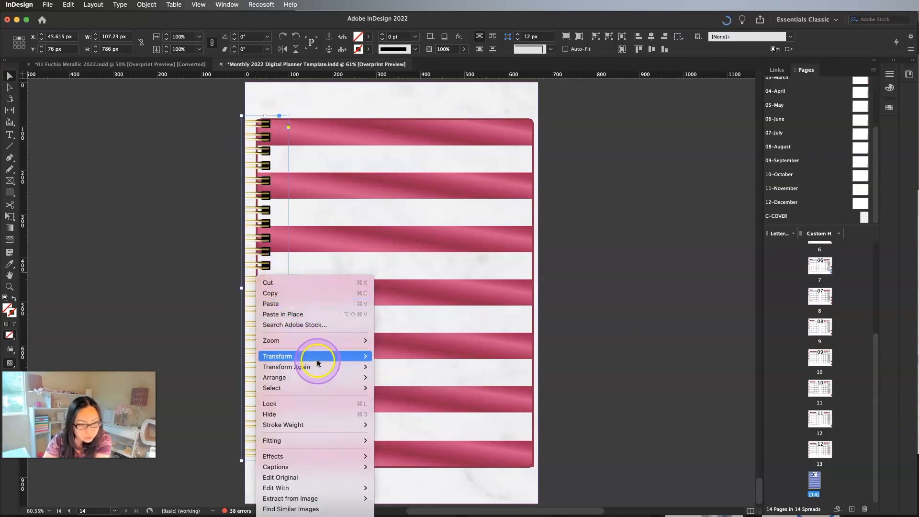
{"action": "mouse_move", "coordinate": [317, 355]}
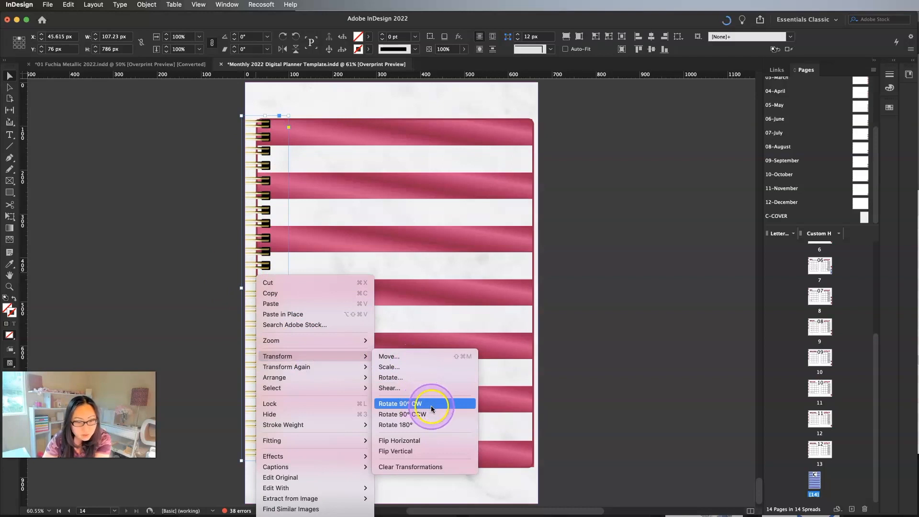
{"action": "left_click", "coordinate": [434, 441]}
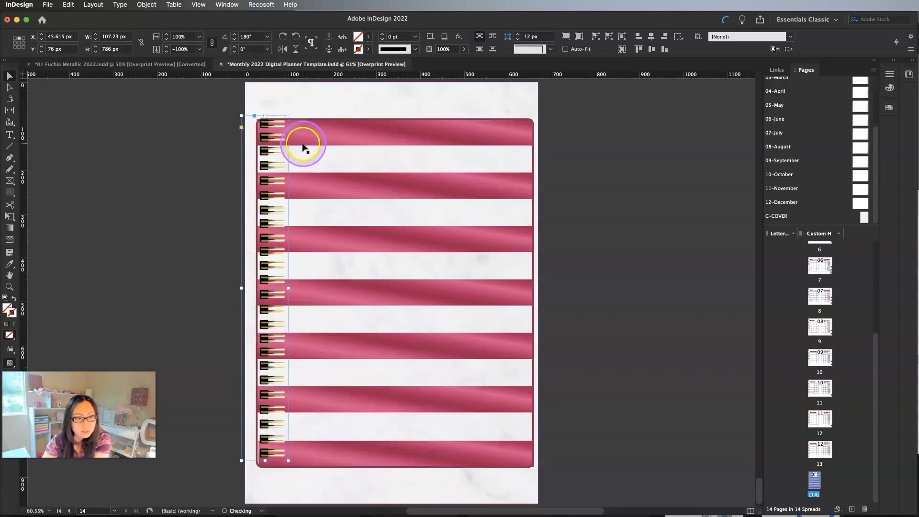
{"action": "left_click_drag", "start_coordinate": [280, 171], "coordinate": [530, 174]}
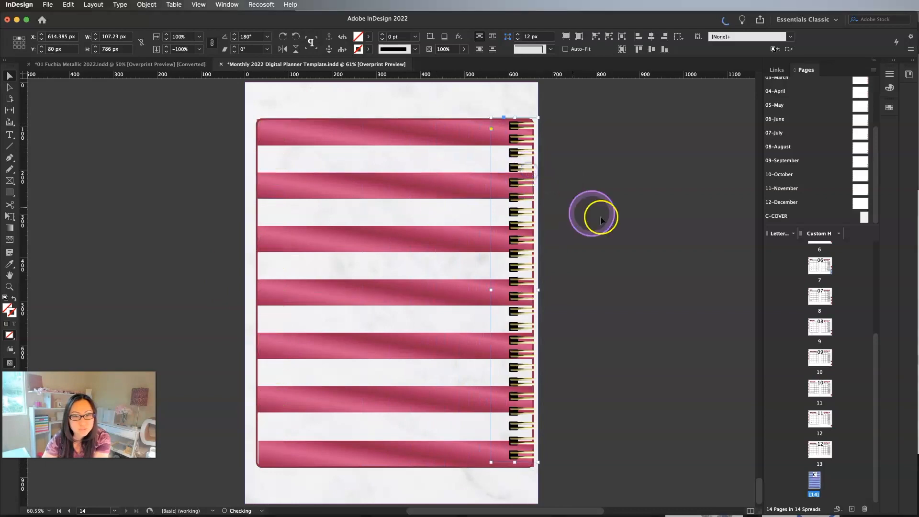
{"action": "left_click", "coordinate": [645, 233]}
Select the back cover's base and stripes without the coil and nudge them left to about X 322 px
{"action": "left_click_drag", "start_coordinate": [199, 106], "coordinate": [399, 487]}
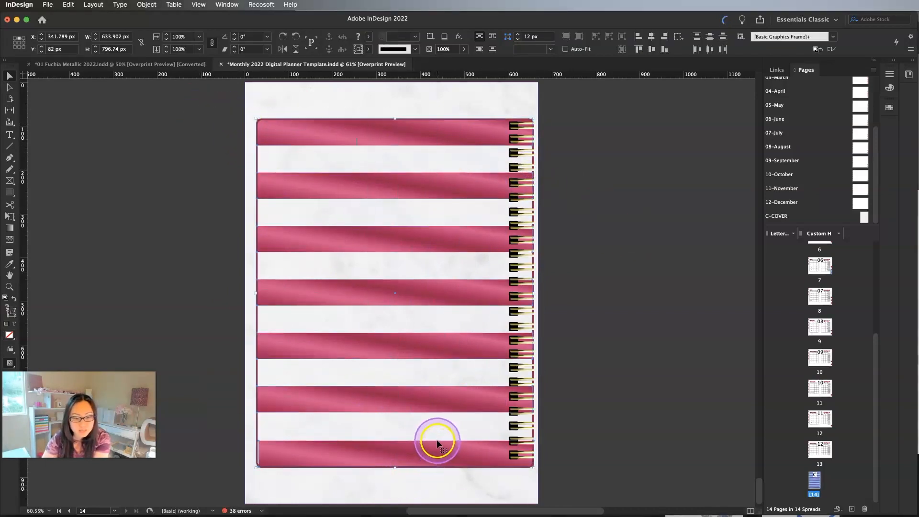
{"action": "key", "text": "Left"}
{"action": "key", "text": "Left"}
{"action": "key", "text": "Left"}
{"action": "key", "text": "Left"}
{"action": "key", "text": "Left"}
{"action": "key", "text": "Left"}
{"action": "key", "text": "Left"}
{"action": "key", "text": "Left"}
{"action": "key", "text": "Left"}
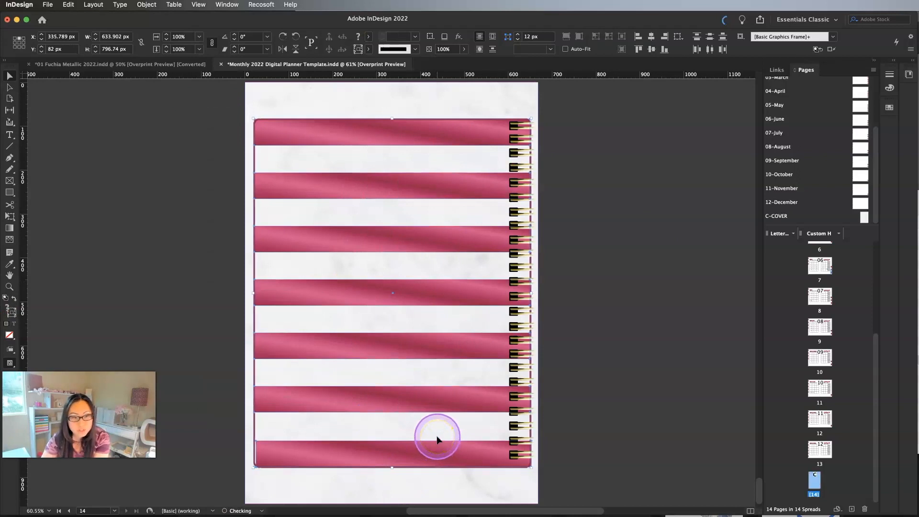
{"action": "key", "text": "Left"}
{"action": "key", "text": "Left"}
{"action": "key", "text": "Left"}
{"action": "key", "text": "Left"}
{"action": "key", "text": "Left"}
{"action": "key", "text": "Left"}
{"action": "key", "text": "Left"}
{"action": "key", "text": "Left"}
{"action": "key", "text": "Left"}
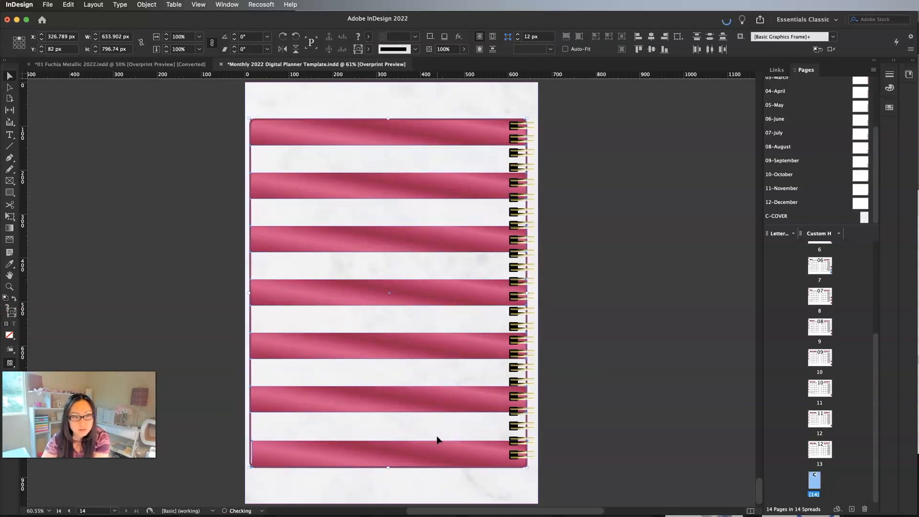
{"action": "key", "text": "Left"}
{"action": "key", "text": "Left"}
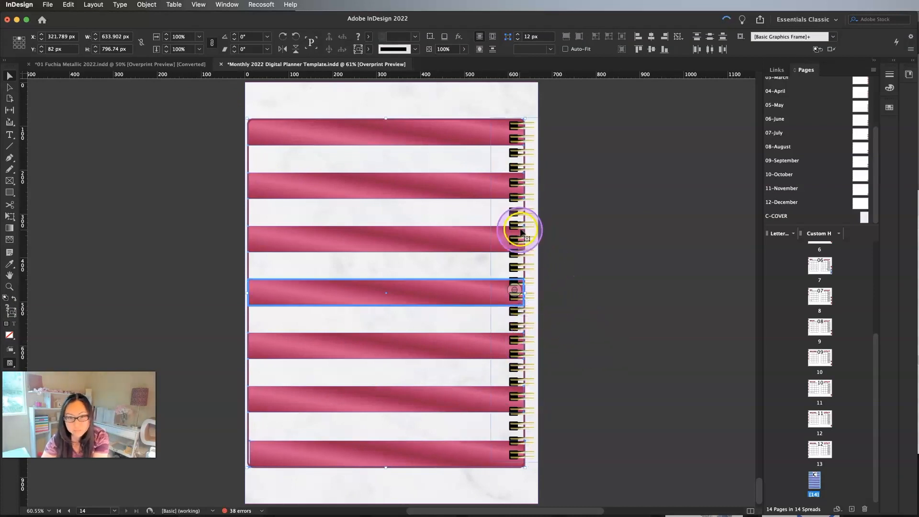
Shift the back cover's coil binding slightly outward to about X 616 px and save the planner template
{"action": "left_click", "coordinate": [558, 196]}
{"action": "left_click", "coordinate": [533, 186]}
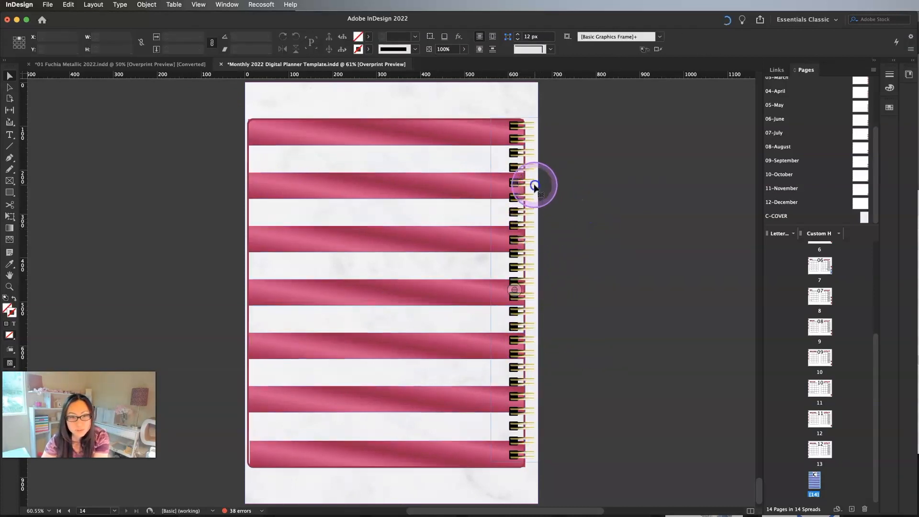
{"action": "left_click_drag", "start_coordinate": [539, 201], "coordinate": [540, 201]}
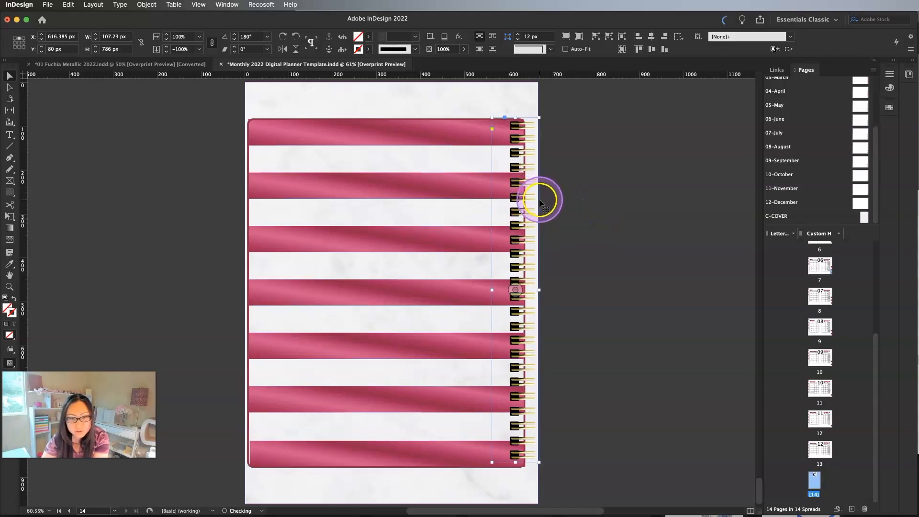
{"action": "left_click", "coordinate": [605, 235]}
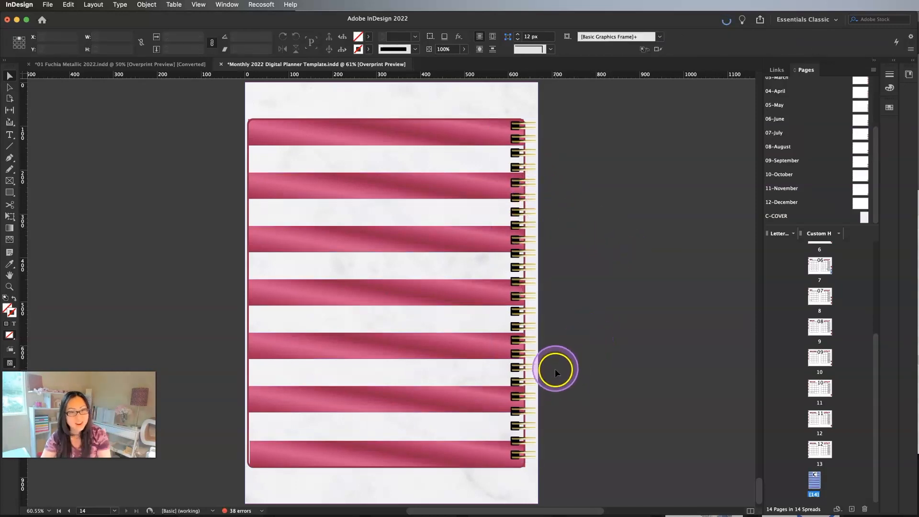
{"action": "key", "text": "super+s"}
Place gold COIL SPINE.png over the center gutter of the January spread on page 2, about 119 px wide and 875 px tall
{"action": "left_click", "coordinate": [874, 253]}
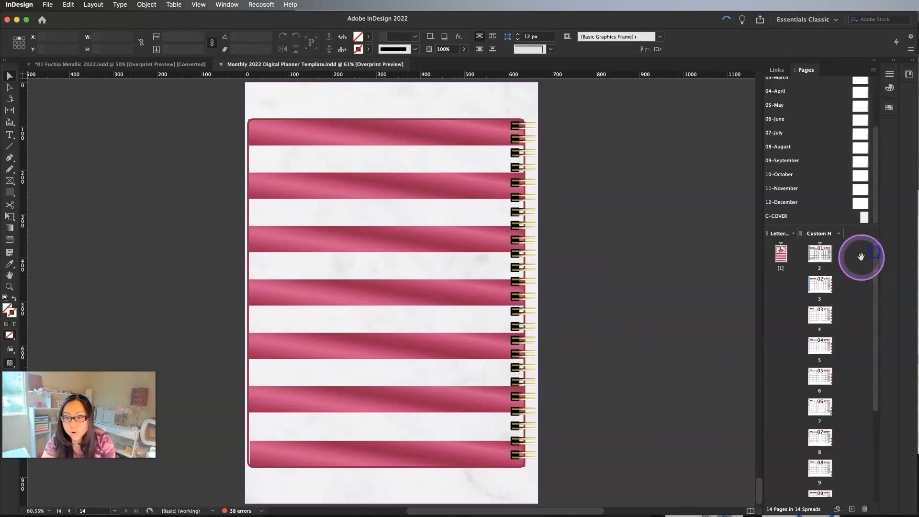
{"action": "double_click", "coordinate": [820, 254]}
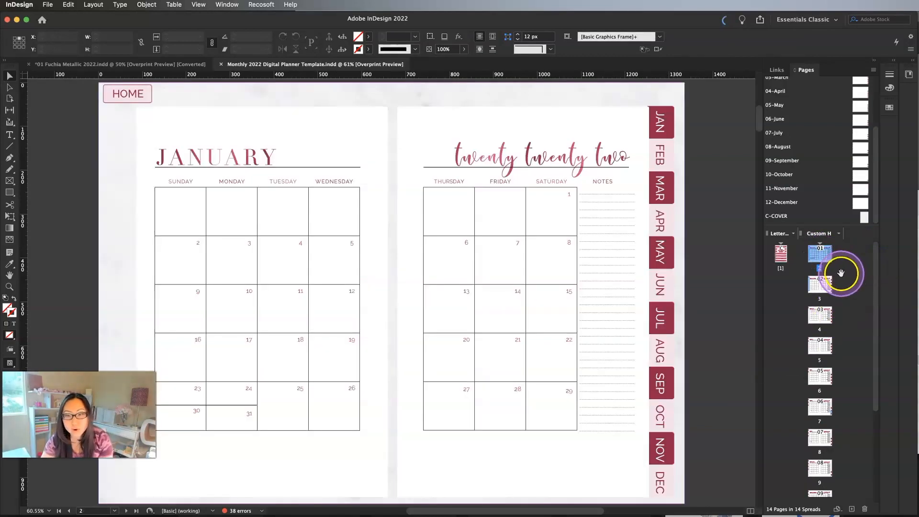
{"action": "double_click", "coordinate": [819, 288]}
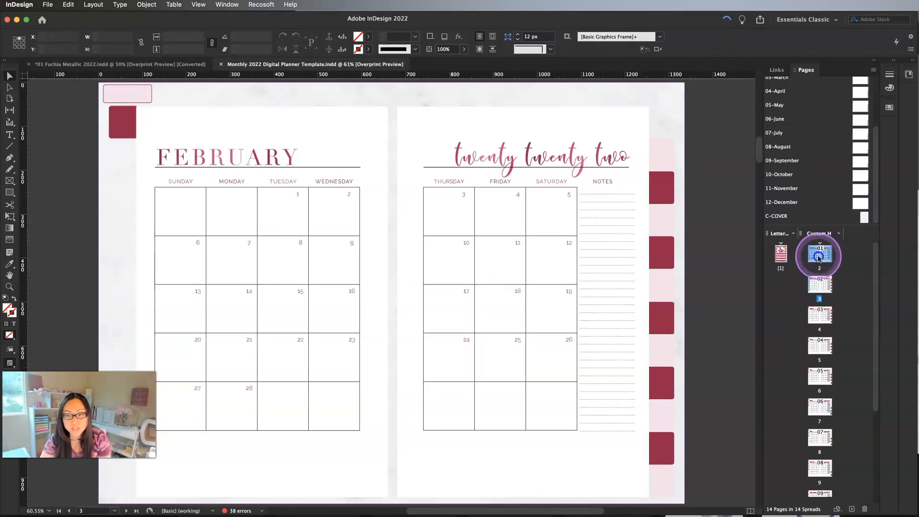
{"action": "double_click", "coordinate": [819, 257]}
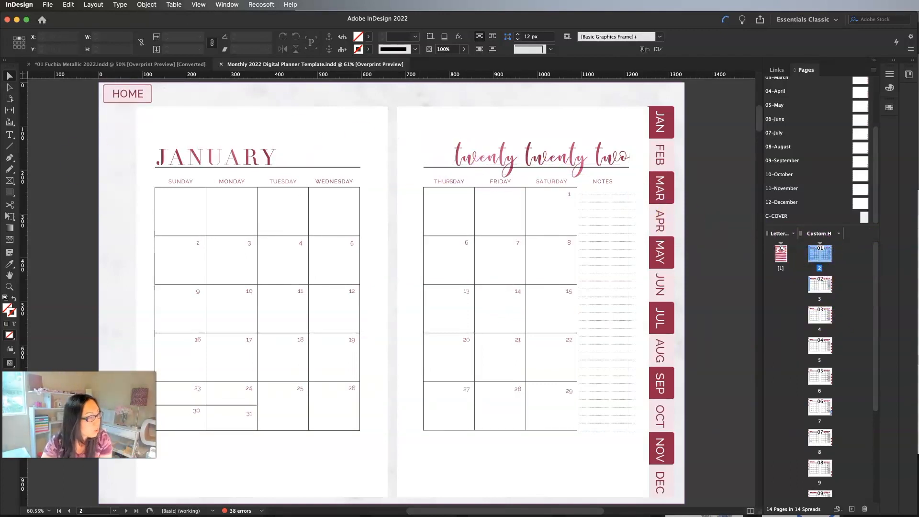
{"action": "left_click_drag", "start_coordinate": [392, 154], "coordinate": [156, 164]}
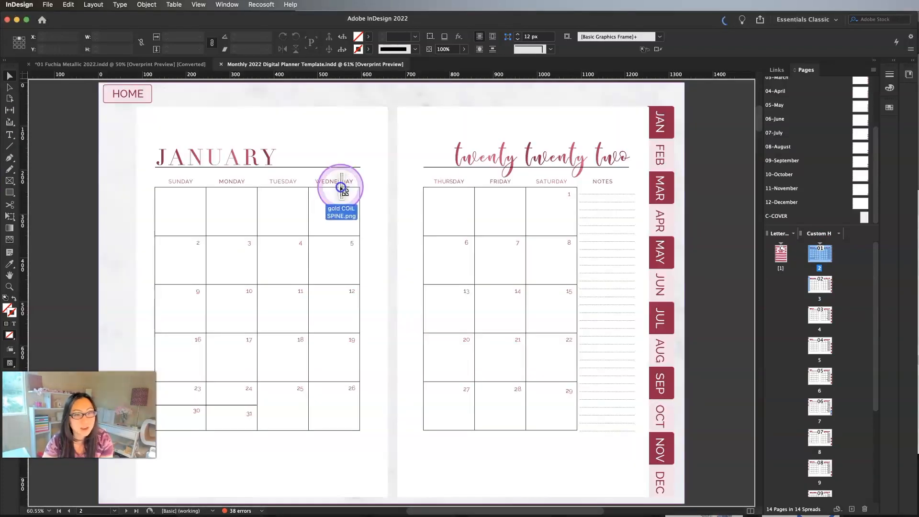
{"action": "left_click", "coordinate": [371, 144]}
{"action": "left_click_drag", "start_coordinate": [370, 110], "coordinate": [426, 489]}
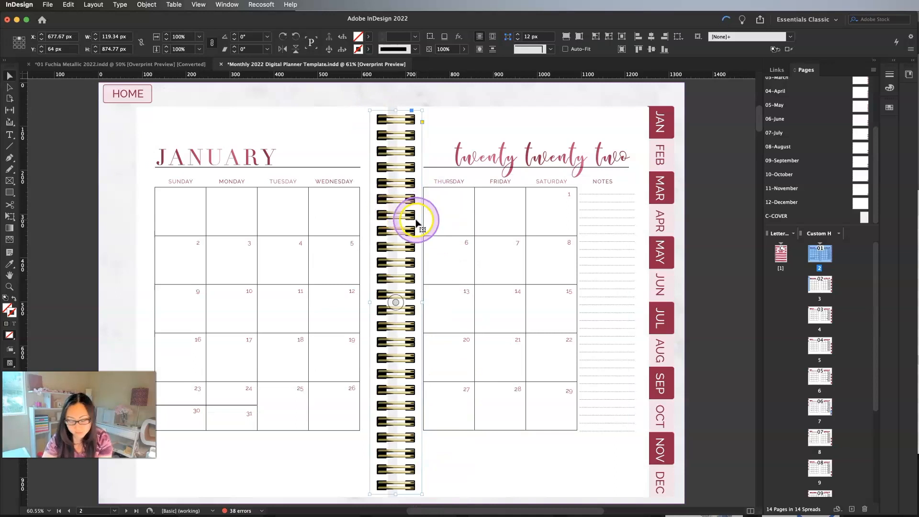
Move the January coil spine slightly left to about X 670 px, Y 64 px and copy it
{"action": "mouse_move", "coordinate": [414, 220]}
{"action": "left_mouse_down"}
{"action": "mouse_move", "coordinate": [410, 226]}
{"action": "mouse_move", "coordinate": [410, 217]}
{"action": "left_mouse_up"}
{"action": "left_click", "coordinate": [426, 97]}
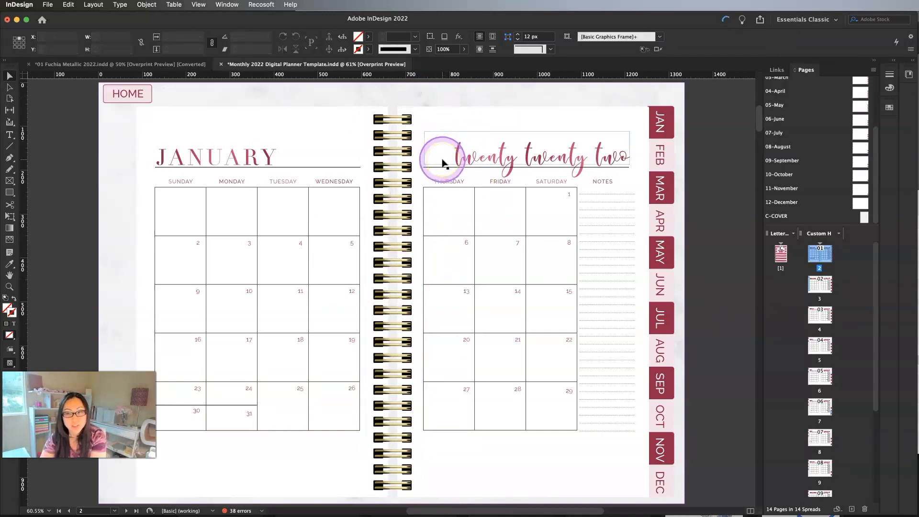
{"action": "left_click", "coordinate": [405, 171]}
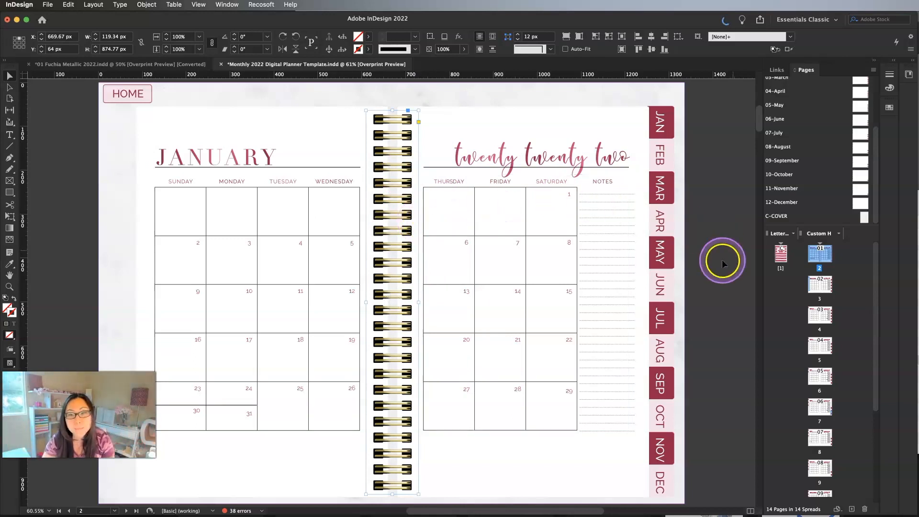
Paste the coil spine in place on the February, March and April spreads, pages 3 to 5
{"action": "double_click", "coordinate": [817, 286]}
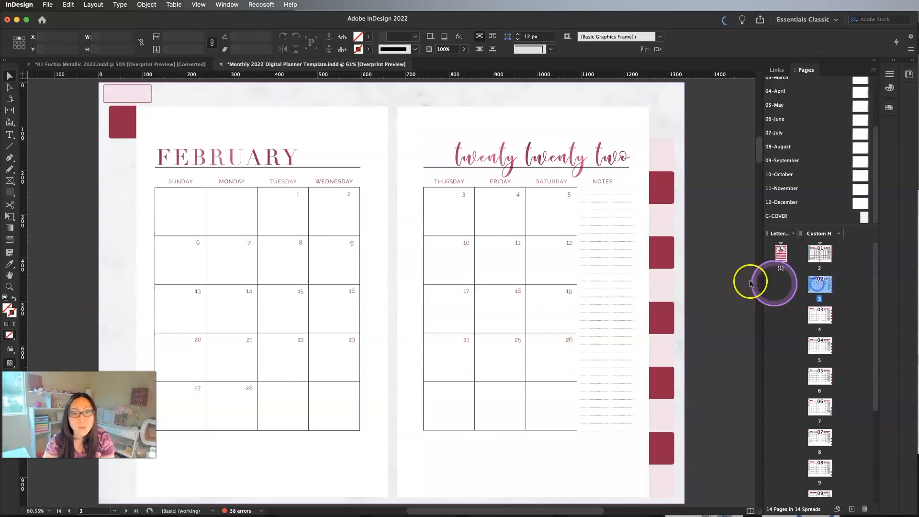
{"action": "right_click", "coordinate": [388, 201]}
{"action": "left_click", "coordinate": [407, 218]}
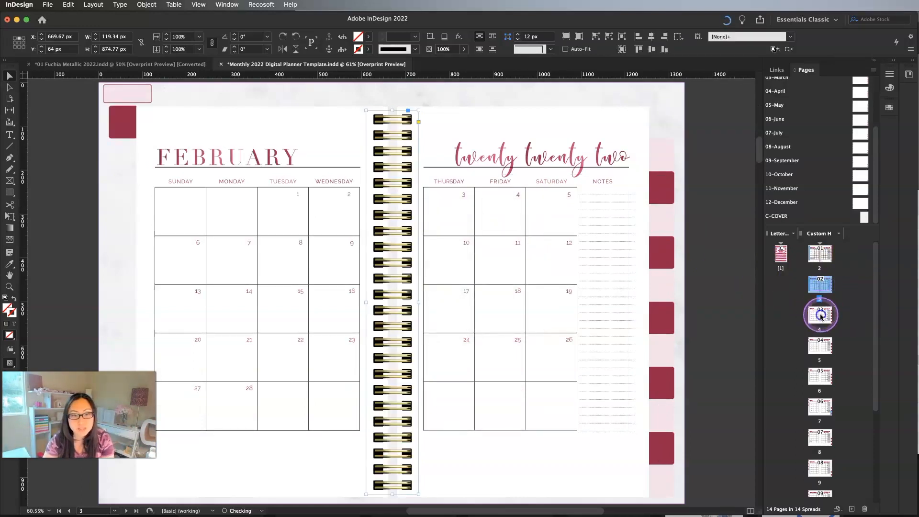
{"action": "double_click", "coordinate": [820, 314]}
{"action": "right_click", "coordinate": [396, 266]}
{"action": "left_click", "coordinate": [418, 281]}
{"action": "left_click", "coordinate": [820, 347]}
{"action": "double_click", "coordinate": [819, 348]}
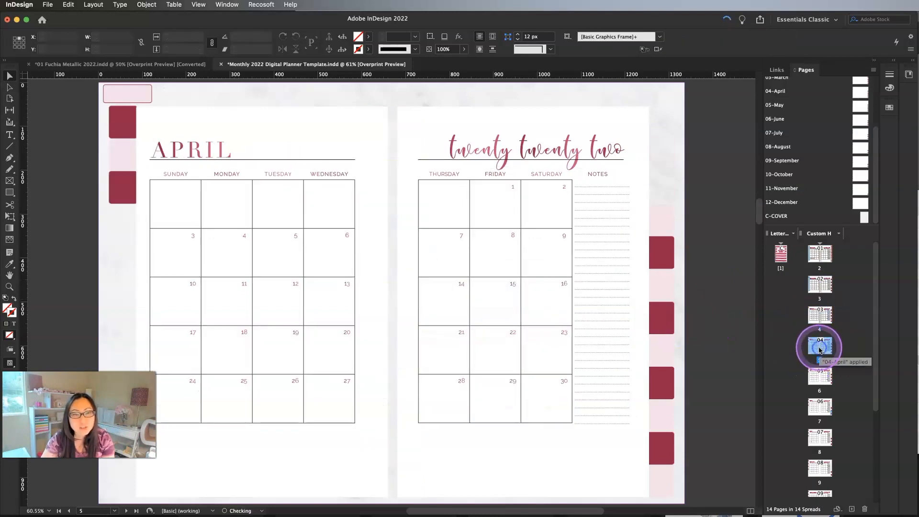
{"action": "right_click", "coordinate": [390, 249]}
{"action": "left_click", "coordinate": [403, 267]}
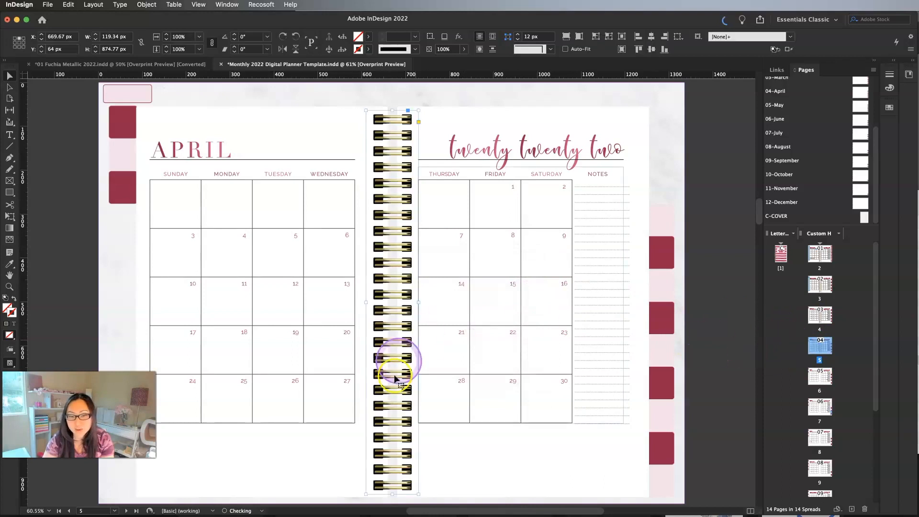
Paste the coil spine in place on the May, June and July spreads, pages 6 to 8
{"action": "double_click", "coordinate": [820, 377]}
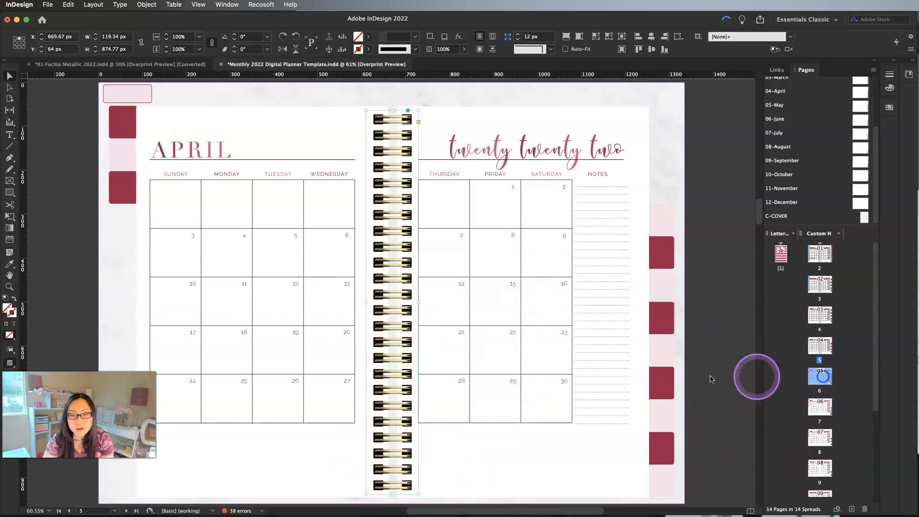
{"action": "right_click", "coordinate": [373, 373]}
{"action": "left_click", "coordinate": [401, 392]}
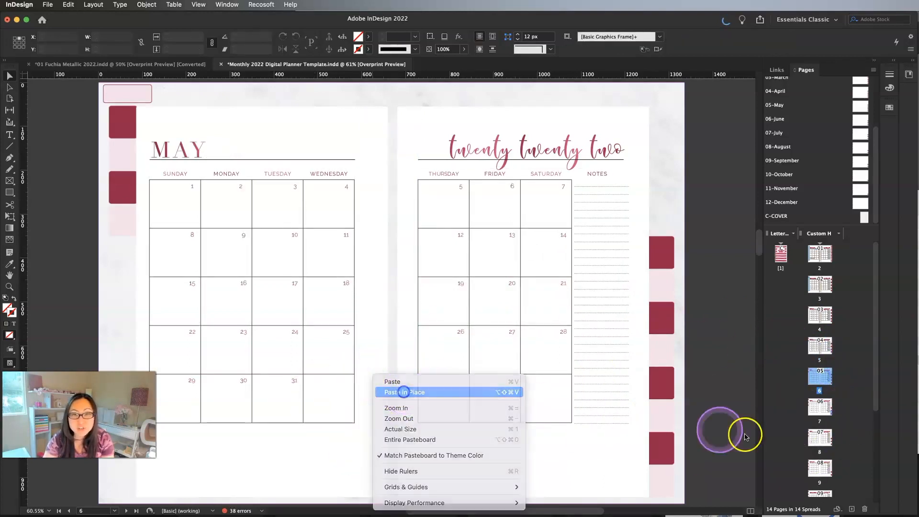
{"action": "double_click", "coordinate": [821, 411]}
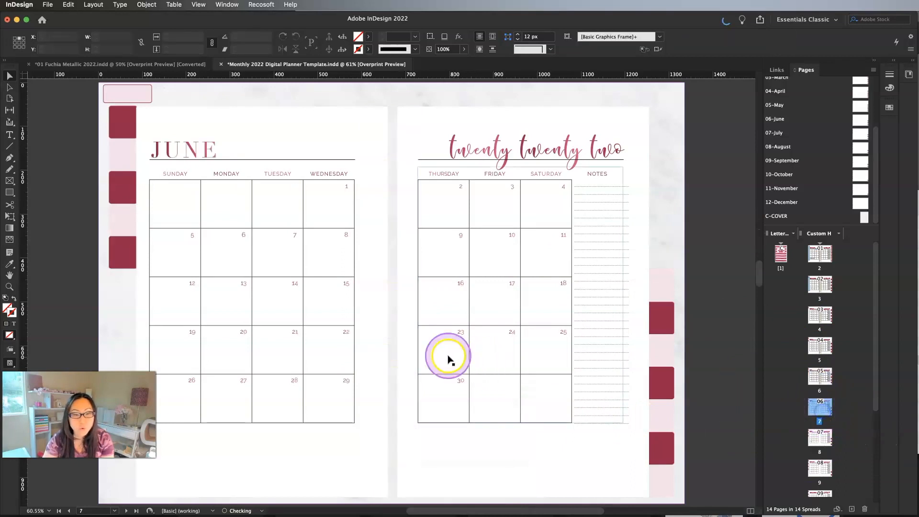
{"action": "right_click", "coordinate": [392, 343]}
{"action": "left_click", "coordinate": [416, 365]}
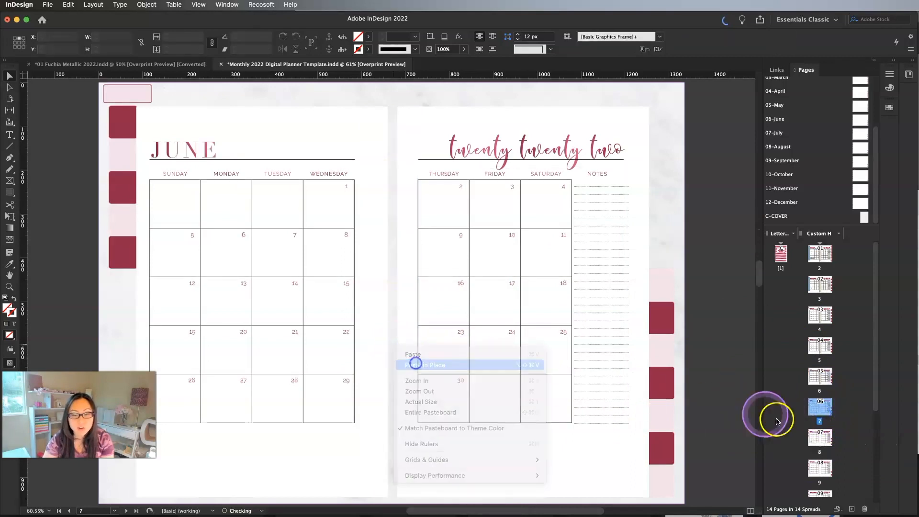
{"action": "double_click", "coordinate": [827, 436]}
{"action": "right_click", "coordinate": [376, 375]}
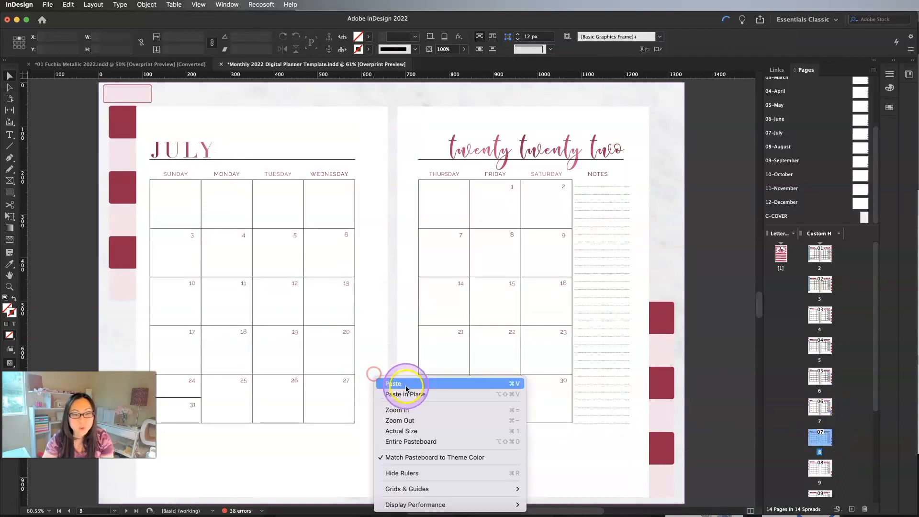
{"action": "left_click", "coordinate": [409, 394]}
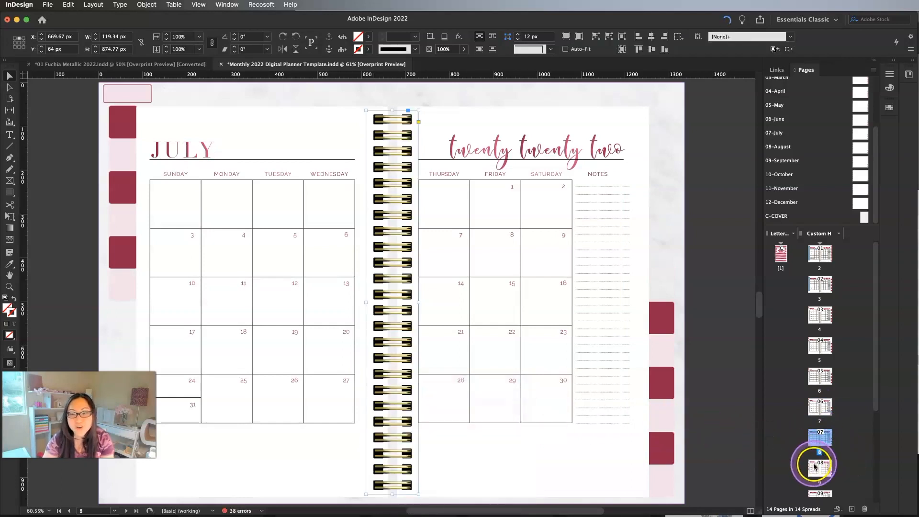
Paste the coil spine in place on the August and September spreads, pages 9 and 10
{"action": "left_click", "coordinate": [817, 468]}
{"action": "double_click", "coordinate": [817, 467]}
{"action": "right_click", "coordinate": [386, 401]}
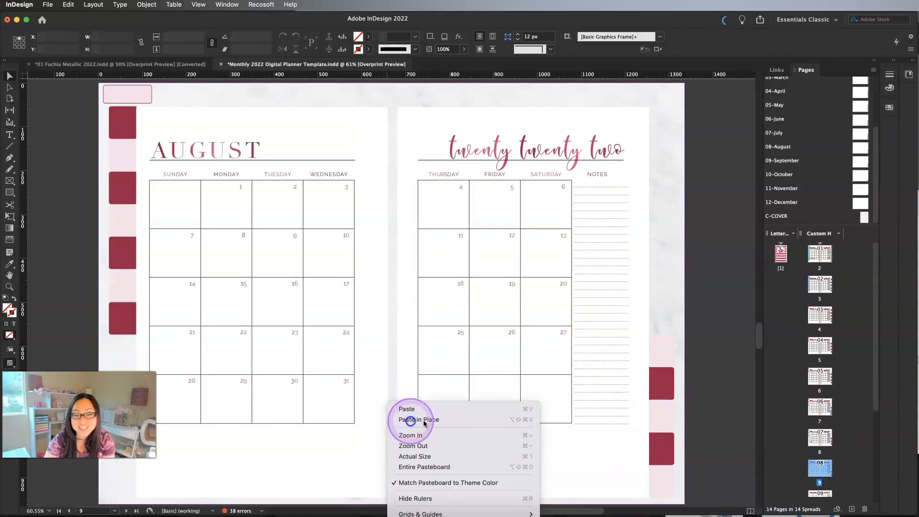
{"action": "left_click", "coordinate": [410, 419]}
{"action": "scroll", "coordinate": [843, 455], "scroll_direction": "down", "scroll_amount": 3}
{"action": "double_click", "coordinate": [819, 424]}
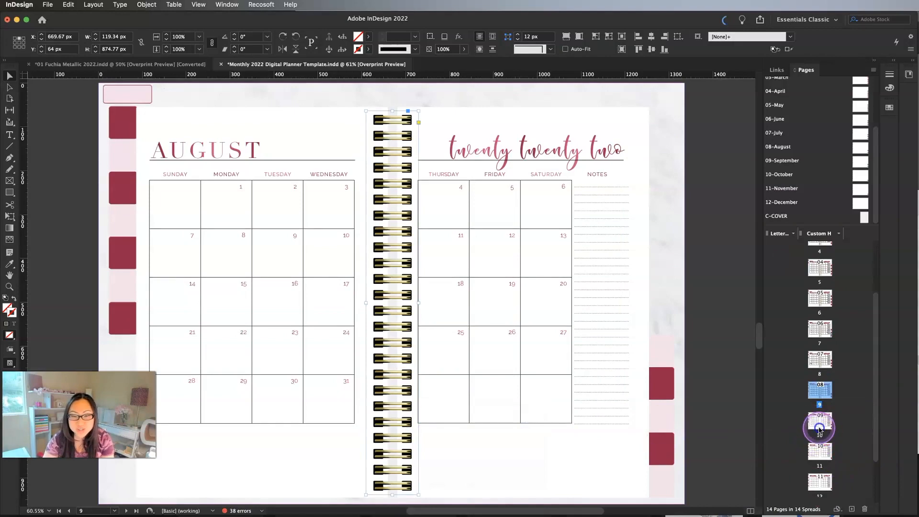
{"action": "right_click", "coordinate": [390, 339]}
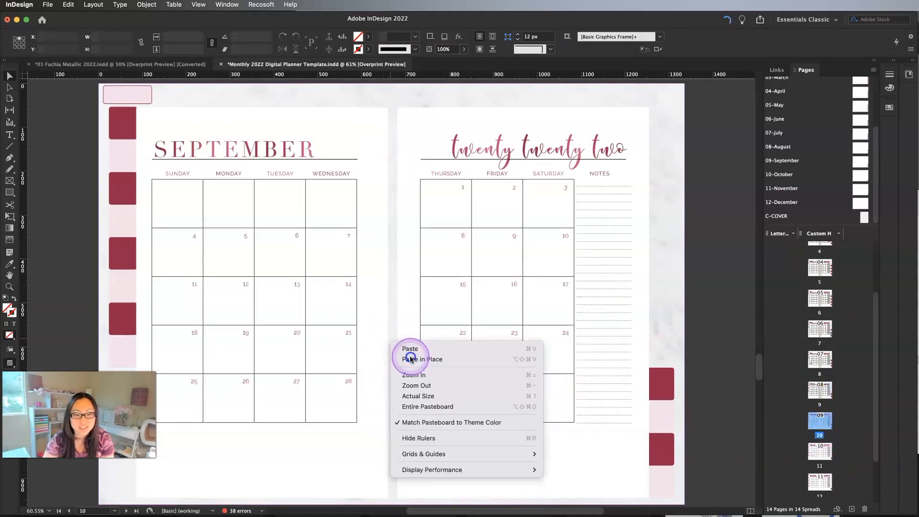
{"action": "left_click", "coordinate": [411, 356]}
Paste the coil spine in place on the October and November spreads, pages 11 and 12
{"action": "double_click", "coordinate": [819, 451]}
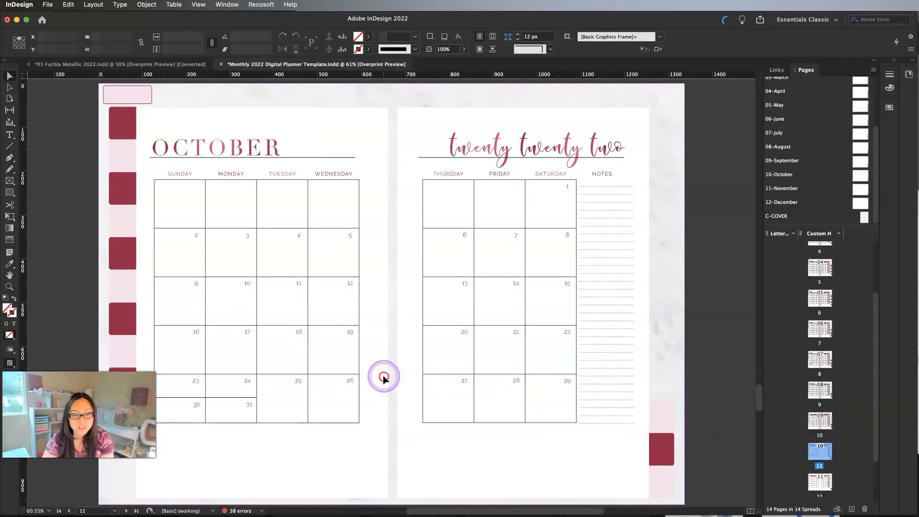
{"action": "right_click", "coordinate": [384, 377]}
{"action": "left_click", "coordinate": [415, 397]}
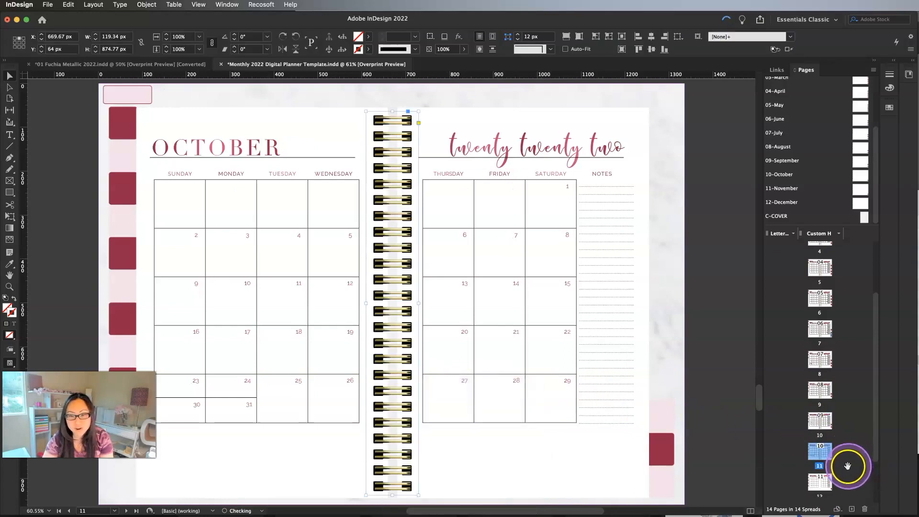
{"action": "double_click", "coordinate": [819, 477]}
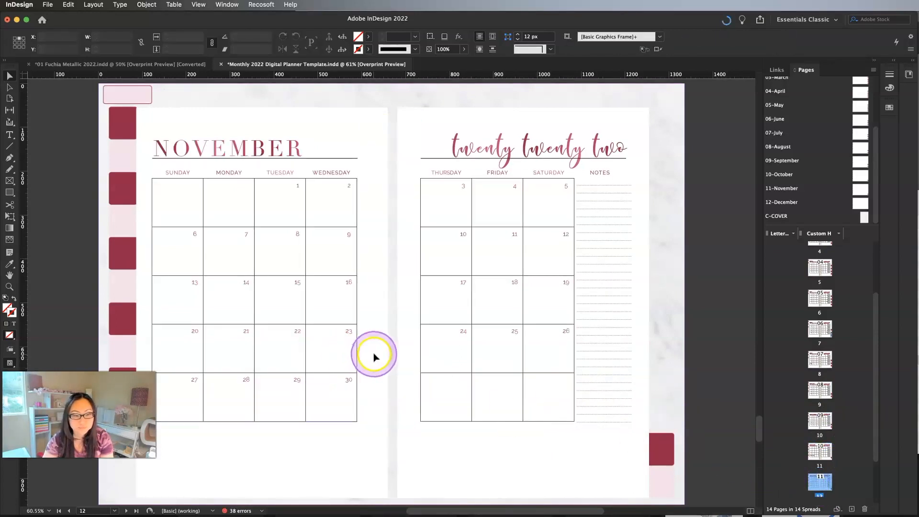
{"action": "right_click", "coordinate": [375, 355]}
{"action": "left_click", "coordinate": [407, 378]}
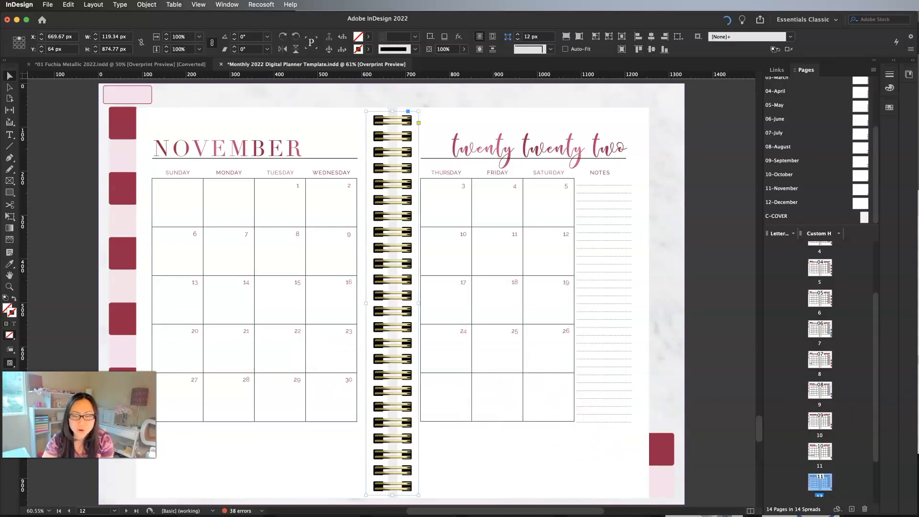
Set the page numbering view to Section Numbering in the General preferences
{"action": "left_click", "coordinate": [876, 253]}
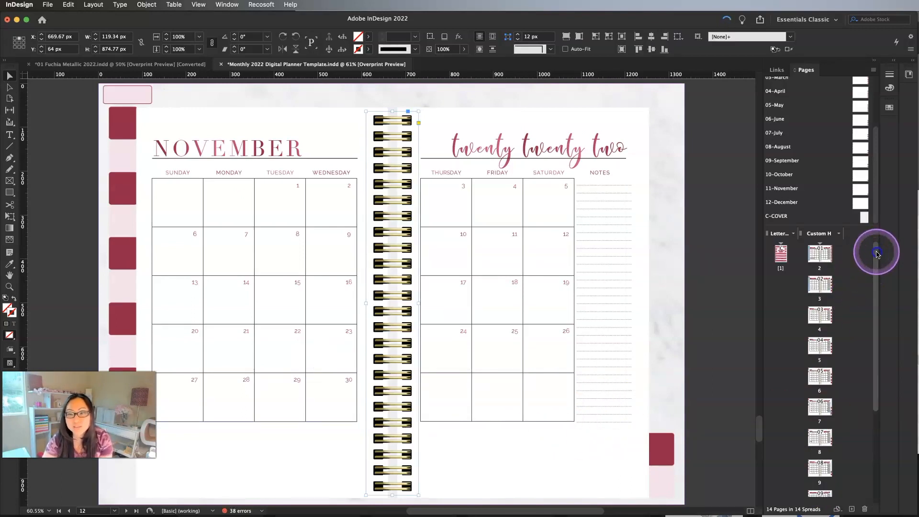
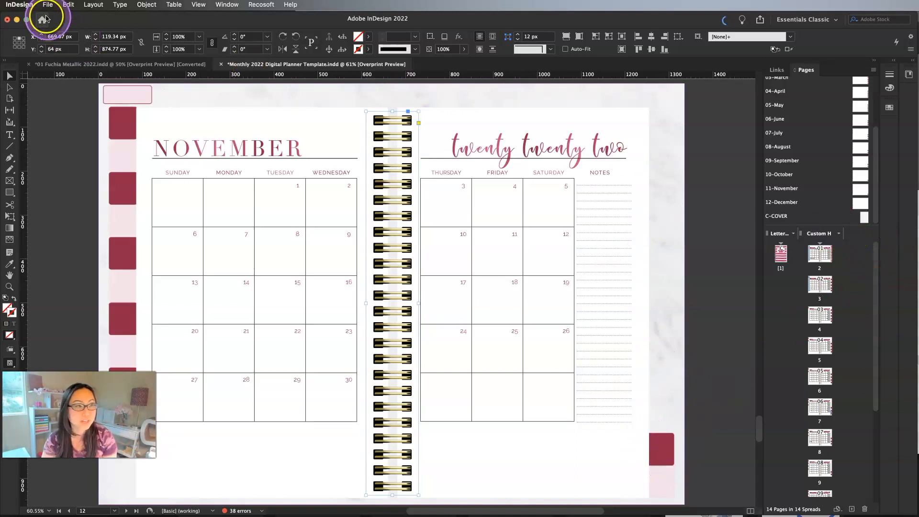
{"action": "left_click", "coordinate": [19, 4]}
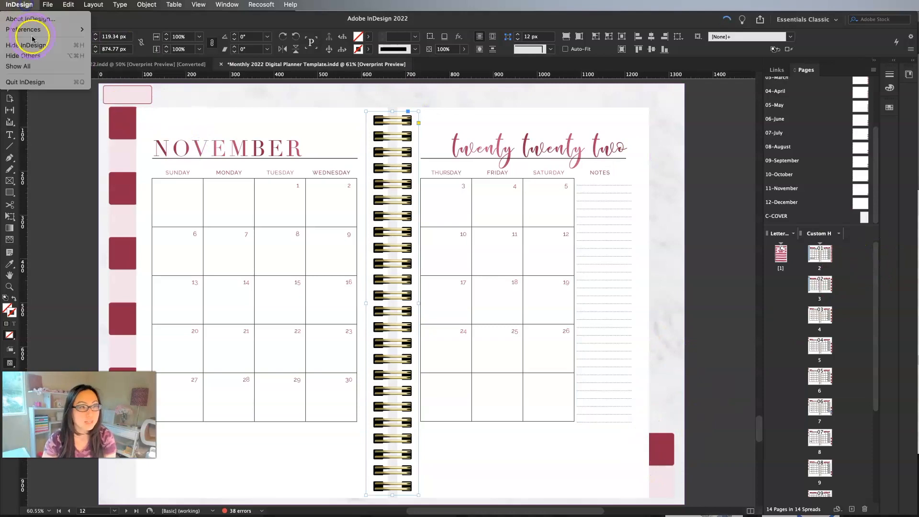
{"action": "mouse_move", "coordinate": [29, 29]}
{"action": "left_click", "coordinate": [142, 29]}
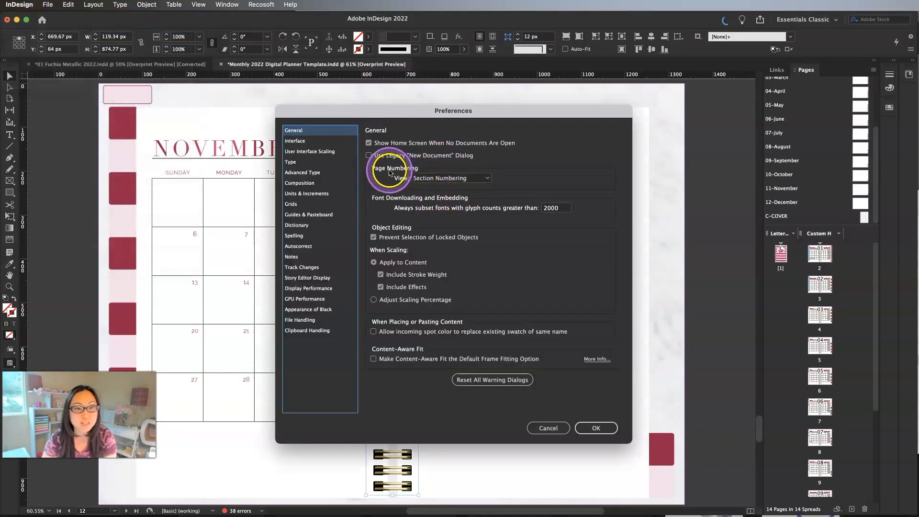
{"action": "left_click", "coordinate": [489, 178]}
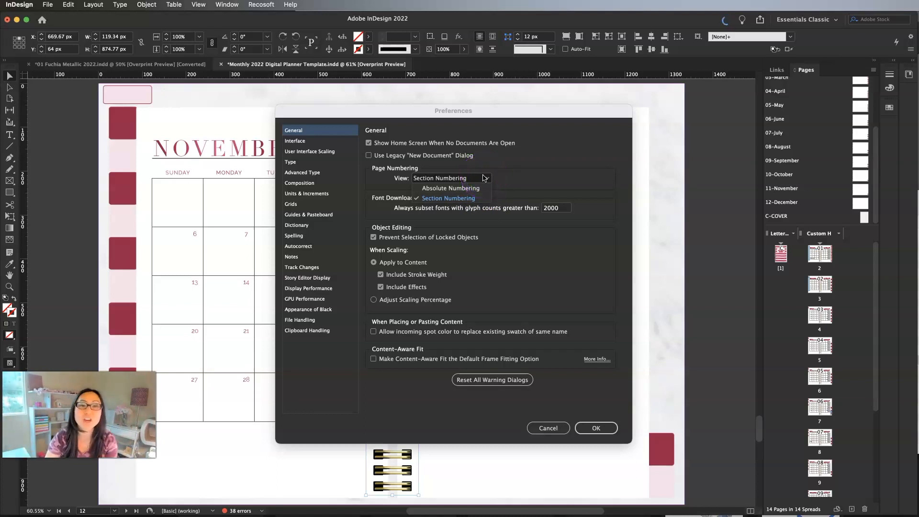
{"action": "left_click", "coordinate": [449, 199]}
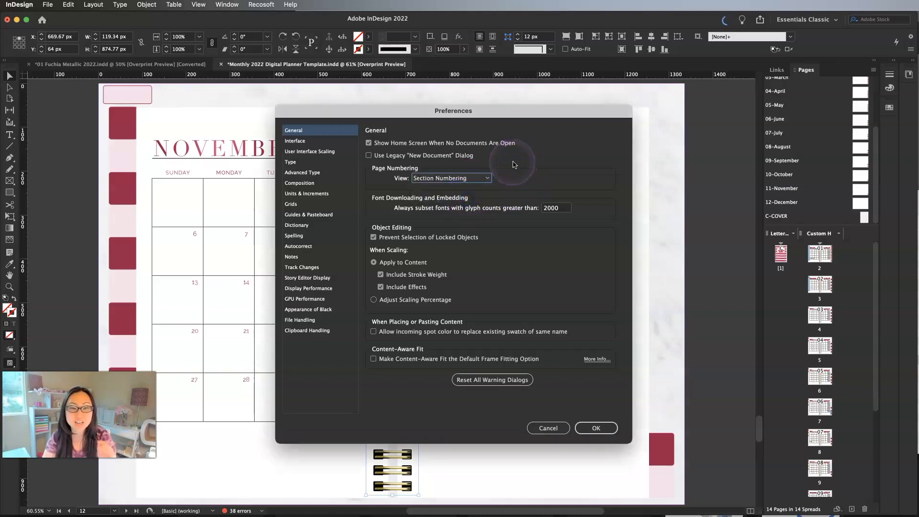
{"action": "left_click", "coordinate": [483, 178]}
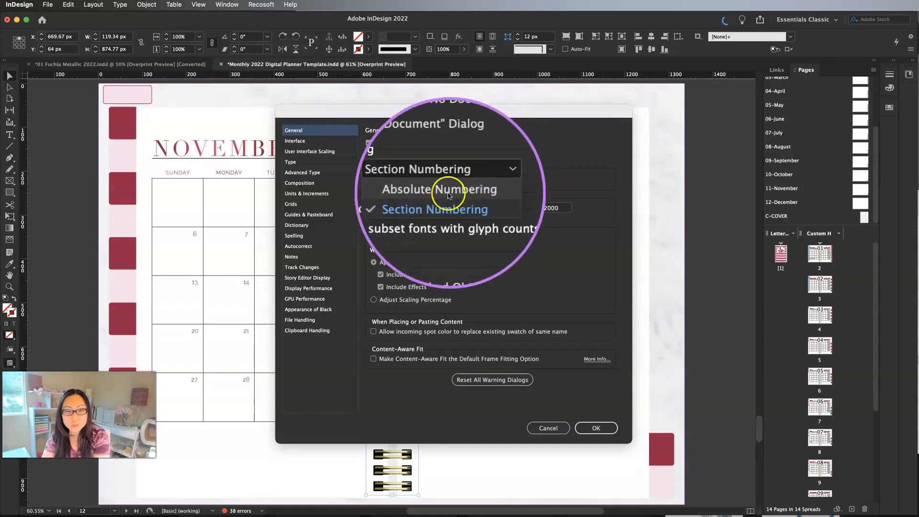
{"action": "left_click", "coordinate": [538, 184]}
{"action": "left_click", "coordinate": [594, 427]}
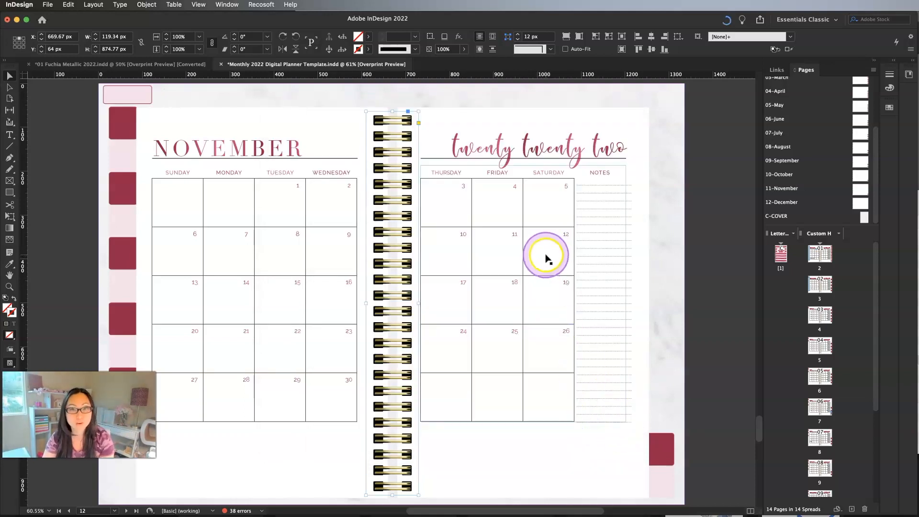
Number the cover page's section from 1 with section prefix "0." and section marker "0.", including the prefix in page numbers
{"action": "left_click", "coordinate": [832, 259]}
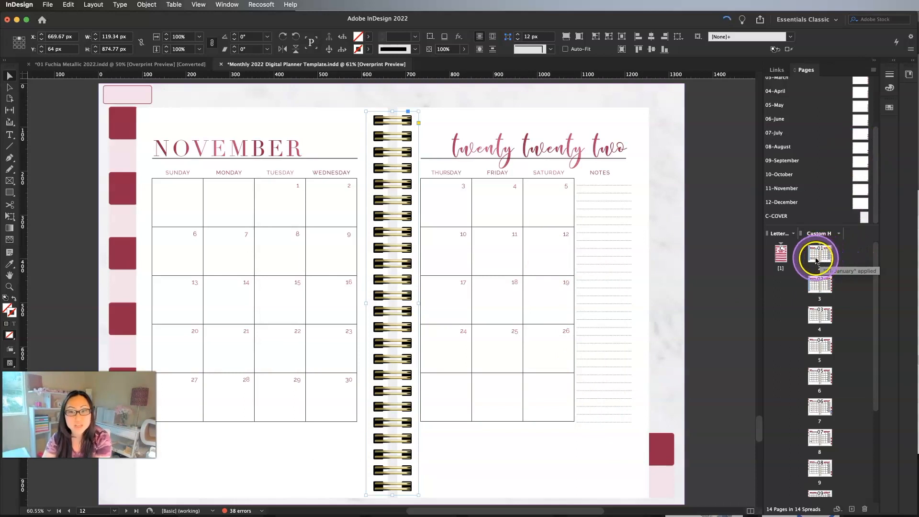
{"action": "right_click", "coordinate": [785, 259]}
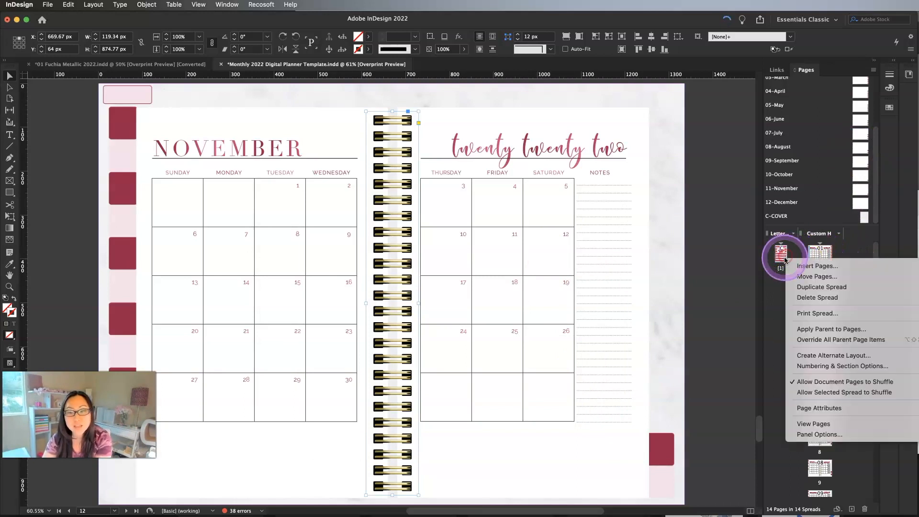
{"action": "left_click", "coordinate": [780, 257]}
{"action": "double_click", "coordinate": [782, 258]}
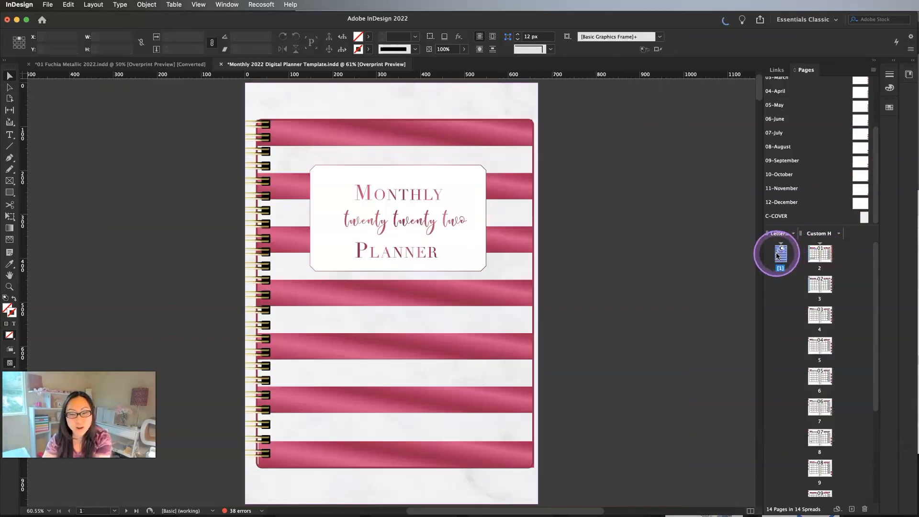
{"action": "right_click", "coordinate": [778, 256]}
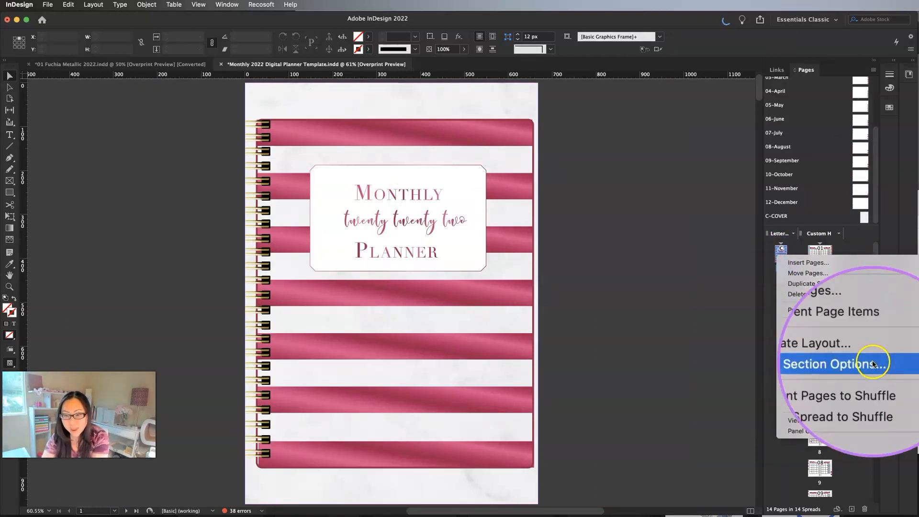
{"action": "left_click", "coordinate": [844, 365]}
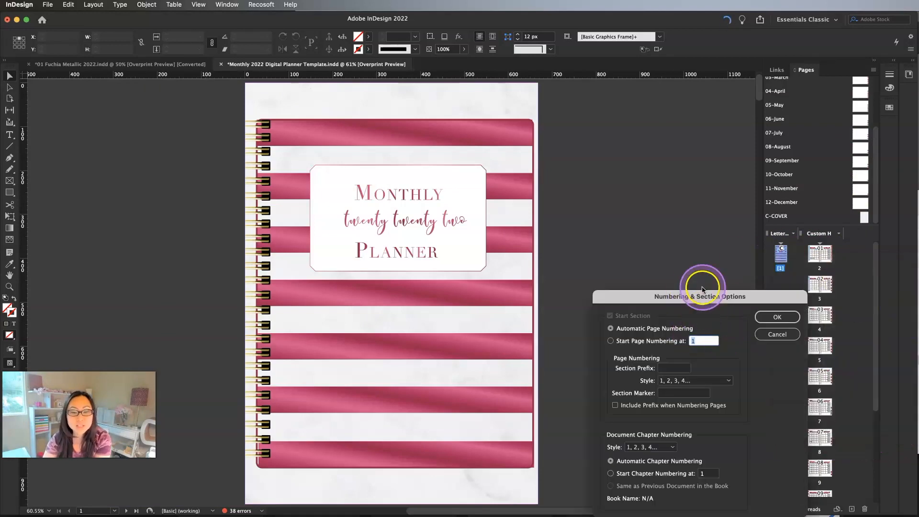
{"action": "left_click_drag", "start_coordinate": [704, 297], "coordinate": [600, 152]}
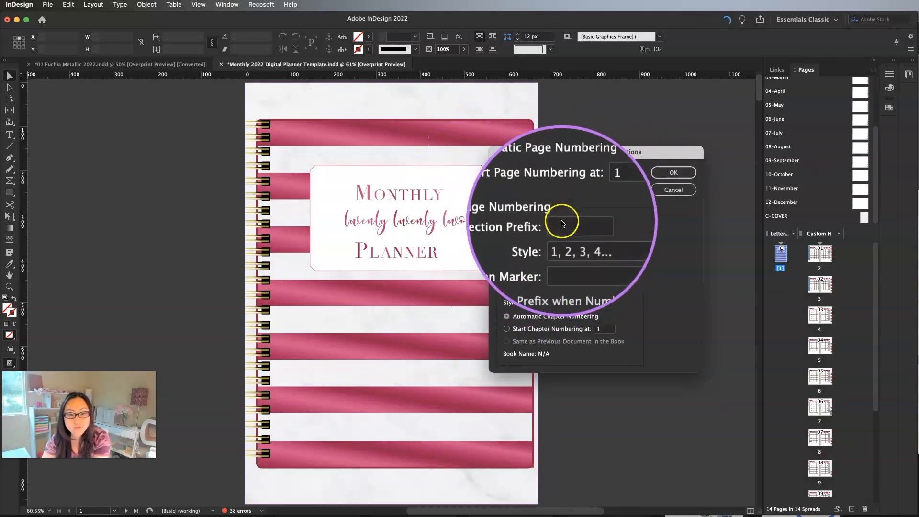
{"action": "left_click", "coordinate": [563, 224]}
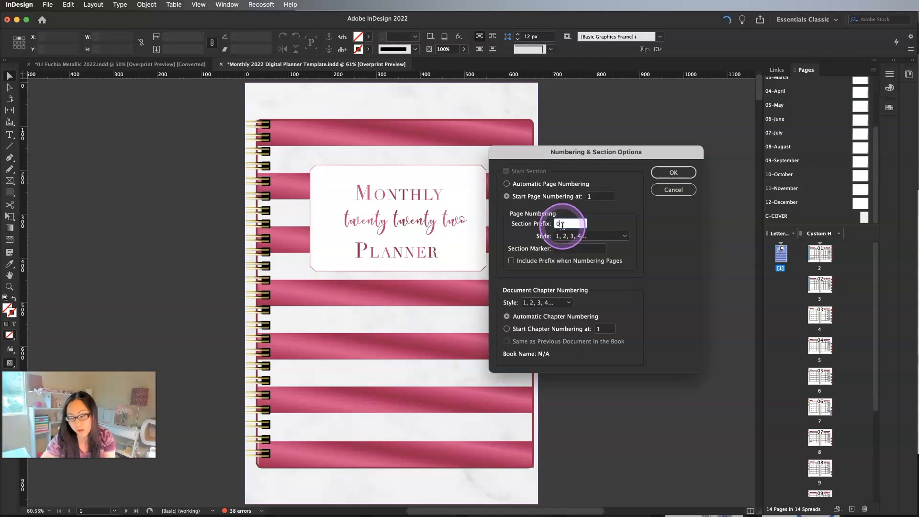
{"action": "left_click", "coordinate": [586, 252]}
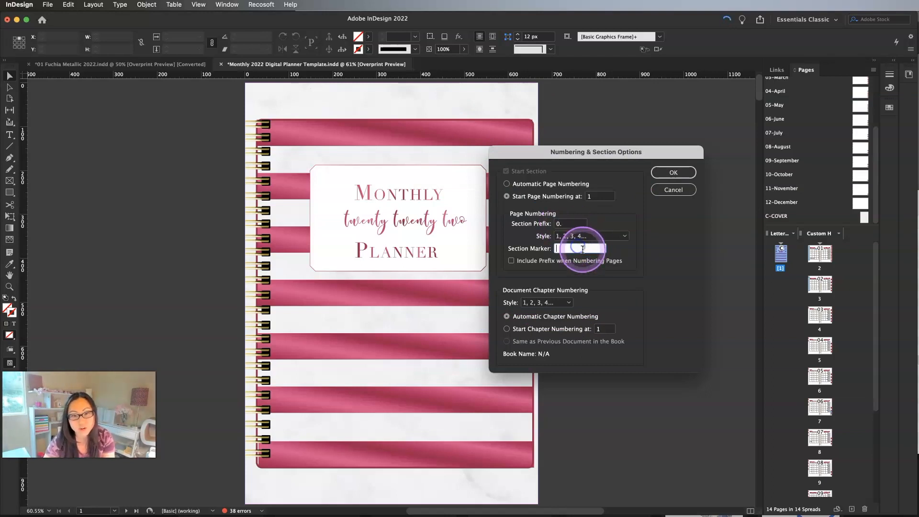
{"action": "left_click", "coordinate": [522, 263]}
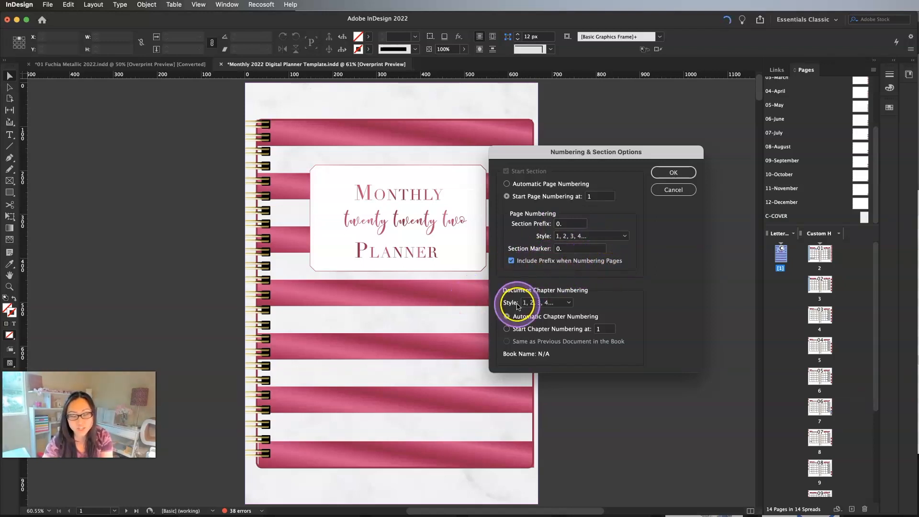
{"action": "left_click", "coordinate": [675, 173]}
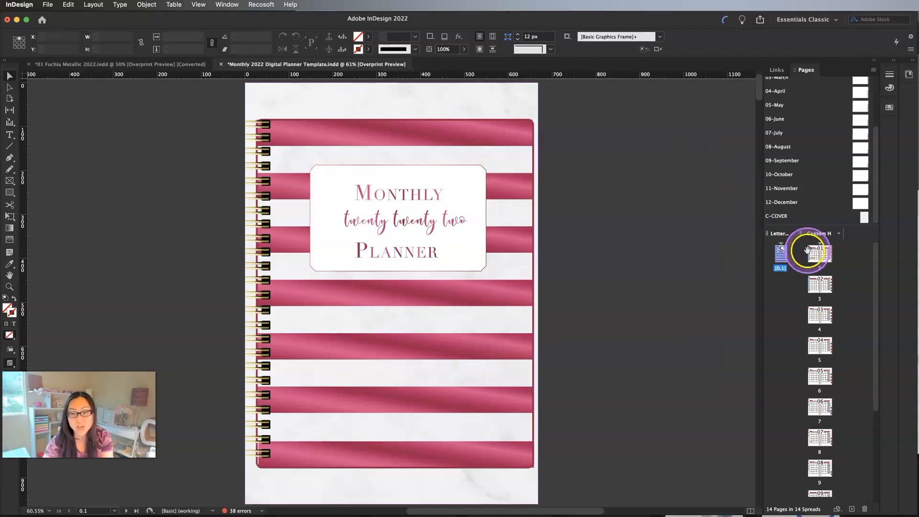
Make the January spread's section start at page 1 with prefix "1." and marker "1.", including the prefix in page numbers
{"action": "double_click", "coordinate": [821, 256]}
{"action": "right_click", "coordinate": [823, 257]}
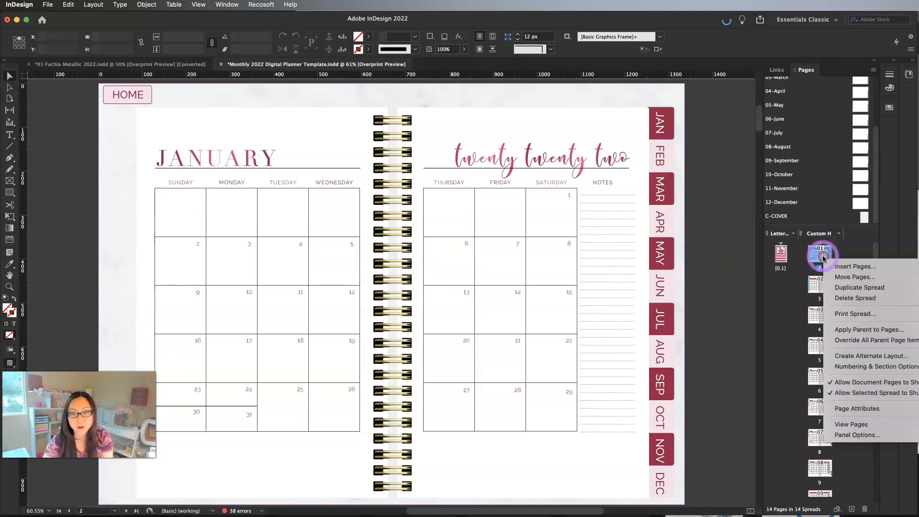
{"action": "left_click", "coordinate": [867, 368]}
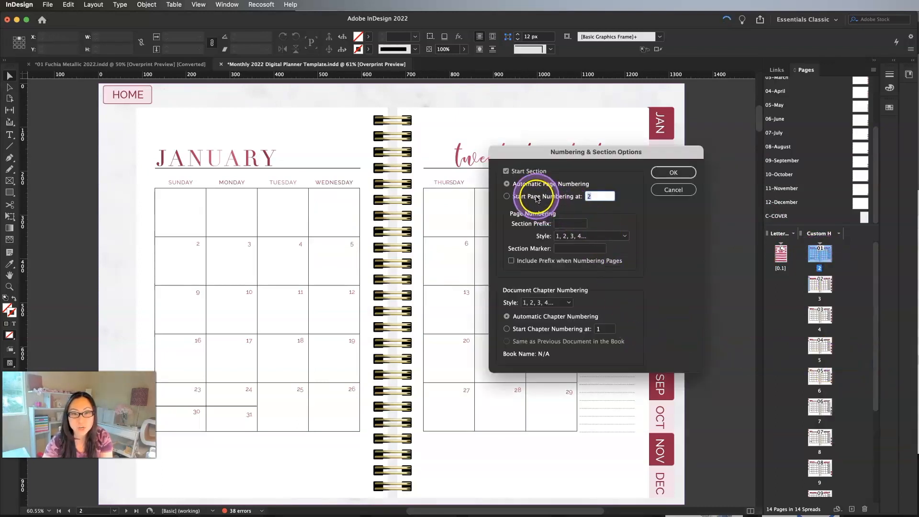
{"action": "left_click", "coordinate": [539, 200]}
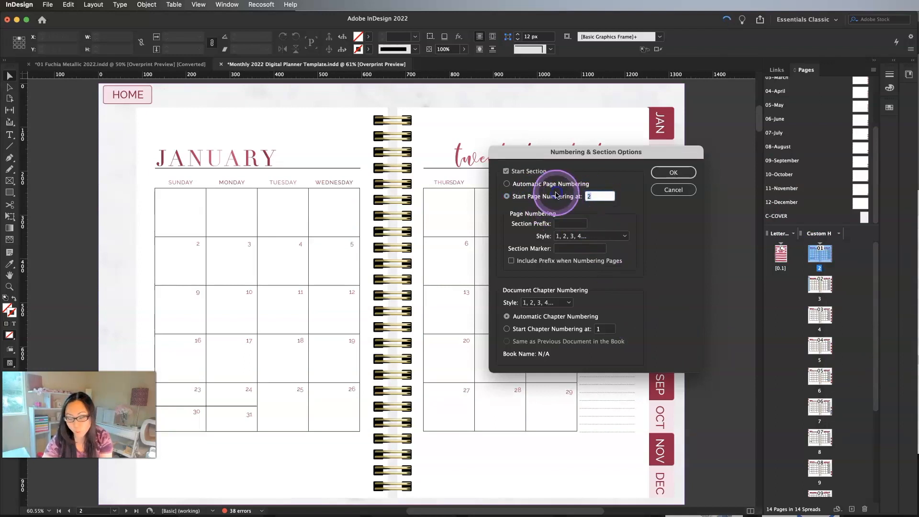
{"action": "left_click", "coordinate": [570, 223]}
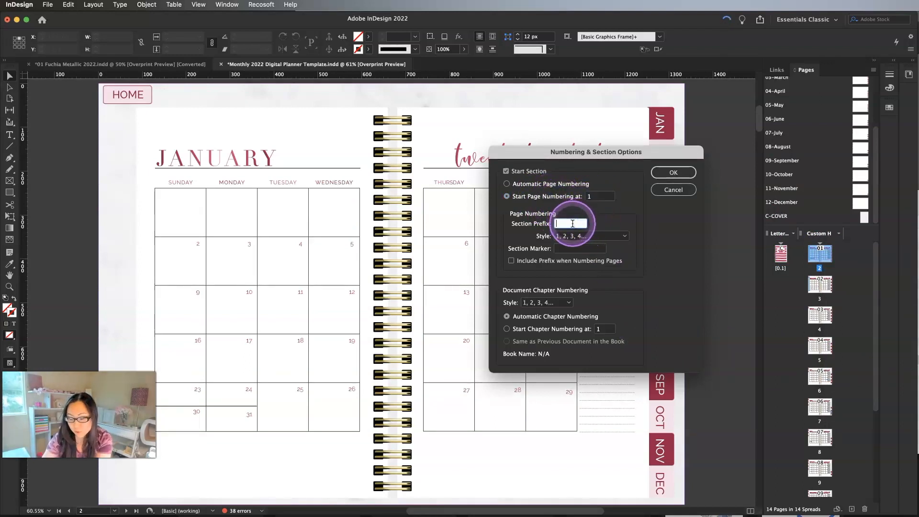
{"action": "type", "text": "1."}
{"action": "left_click", "coordinate": [578, 249]}
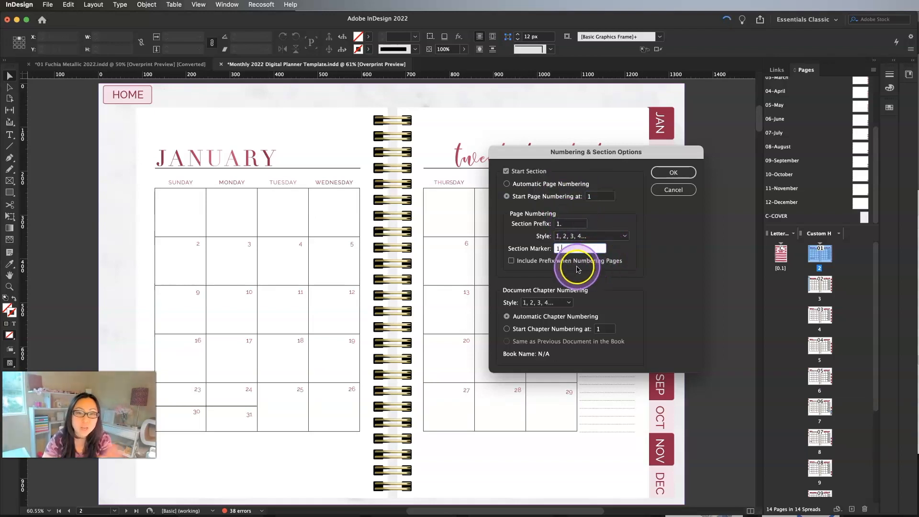
{"action": "left_click", "coordinate": [524, 264]}
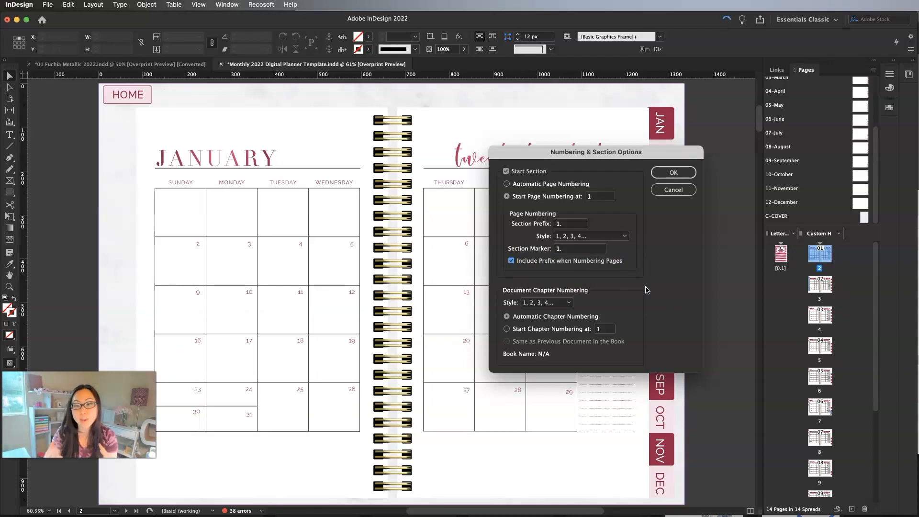
{"action": "left_click", "coordinate": [673, 173]}
Start a new section at the February spread, numbered from 1, with a section marker and prefix "2." included in page numbers
{"action": "mouse_move", "coordinate": [816, 272]}
{"action": "left_mouse_down"}
{"action": "mouse_move", "coordinate": [839, 308]}
{"action": "mouse_move", "coordinate": [827, 301]}
{"action": "mouse_move", "coordinate": [815, 376]}
{"action": "mouse_move", "coordinate": [838, 297]}
{"action": "mouse_move", "coordinate": [823, 287]}
{"action": "left_mouse_up"}
{"action": "double_click", "coordinate": [822, 287]}
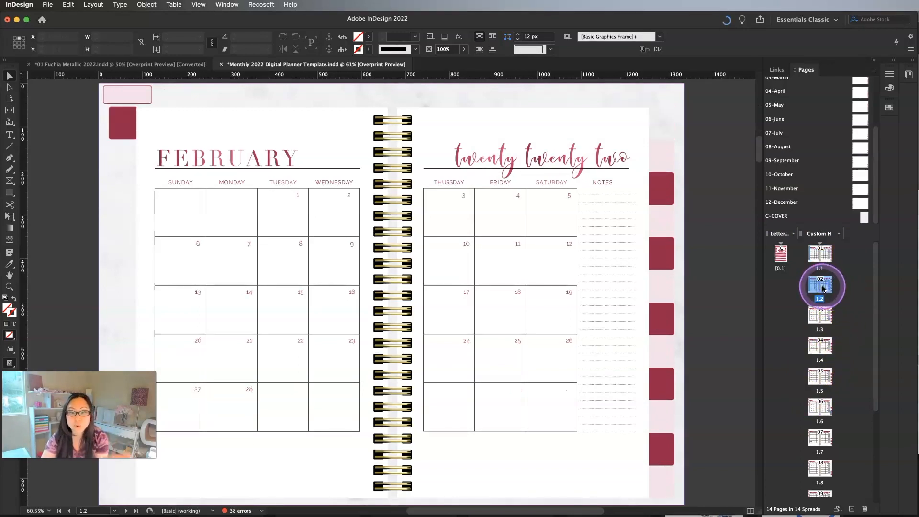
{"action": "right_click", "coordinate": [824, 289]}
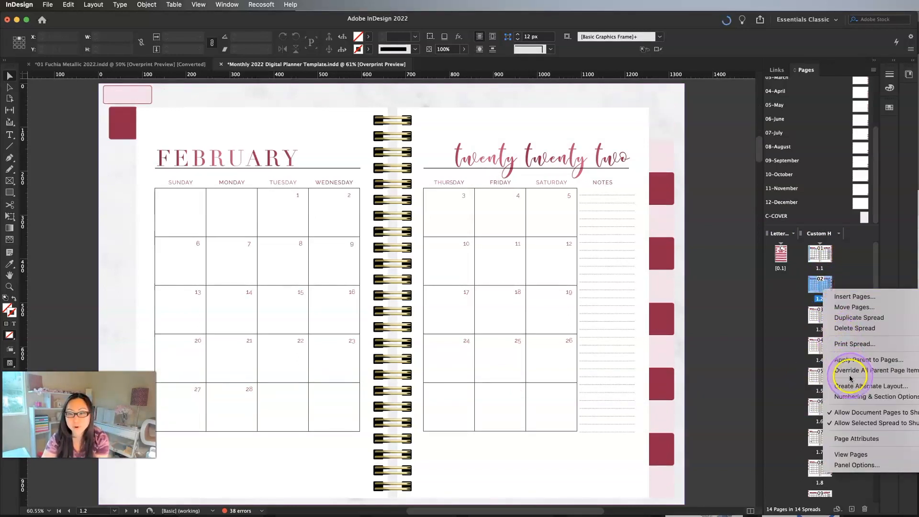
{"action": "left_click", "coordinate": [856, 404]}
{"action": "left_click", "coordinate": [564, 197]}
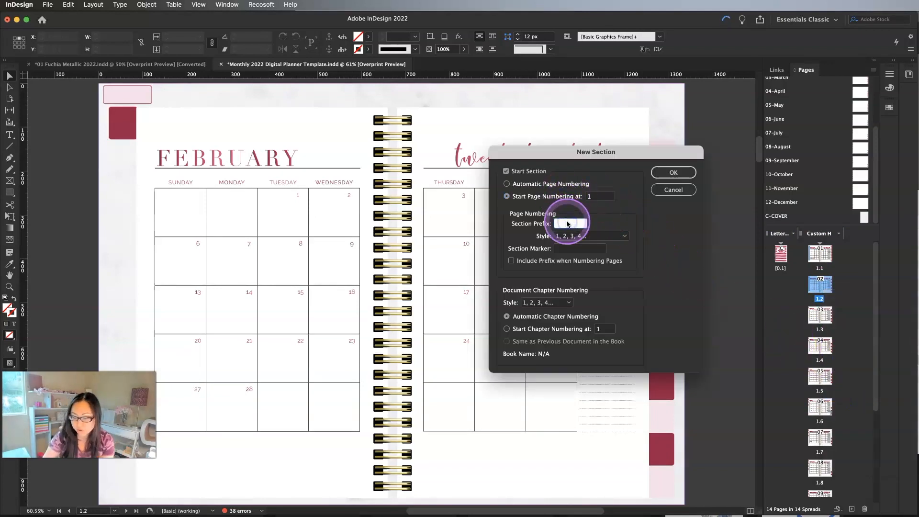
{"action": "left_click", "coordinate": [571, 247]}
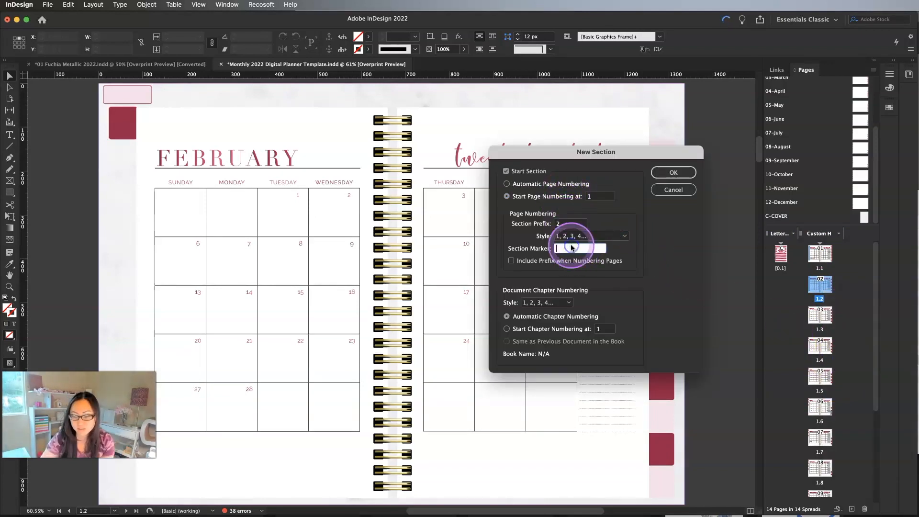
{"action": "left_click", "coordinate": [673, 172]}
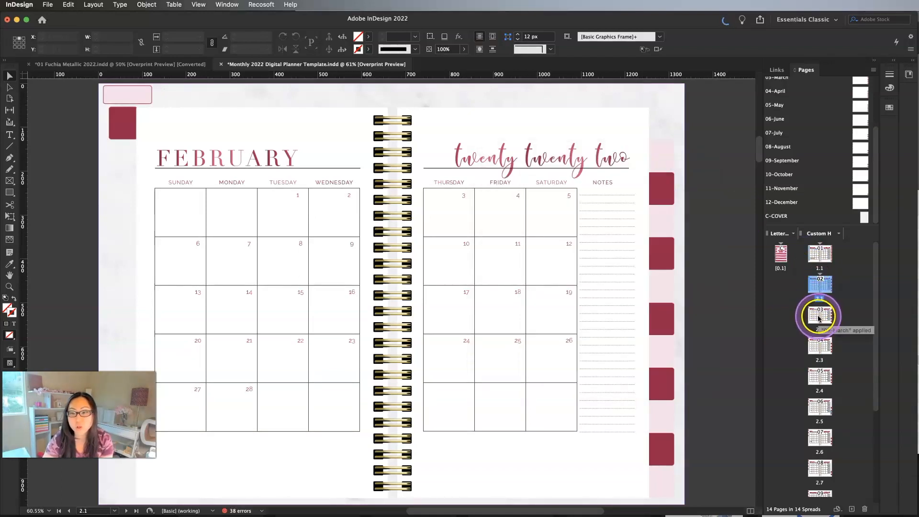
Start a new section at the March spread, numbered from 1, with prefix and marker "3." and the prefix included in page numbers
{"action": "double_click", "coordinate": [820, 318]}
{"action": "right_click", "coordinate": [820, 319]}
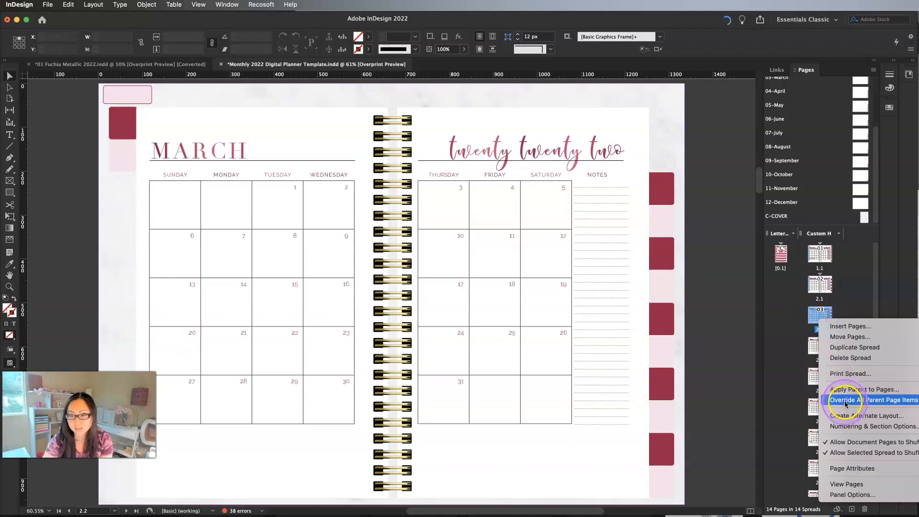
{"action": "left_click", "coordinate": [846, 426]}
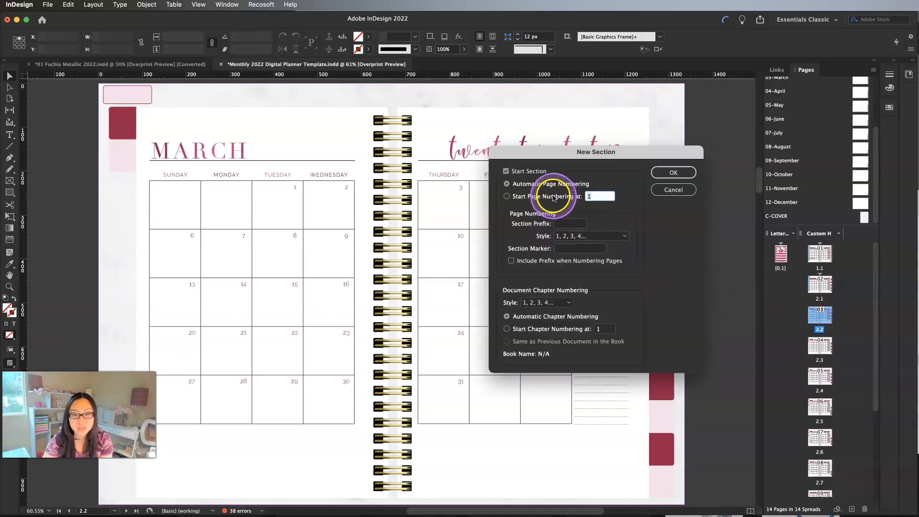
{"action": "left_click", "coordinate": [555, 199]}
{"action": "left_click", "coordinate": [564, 225]}
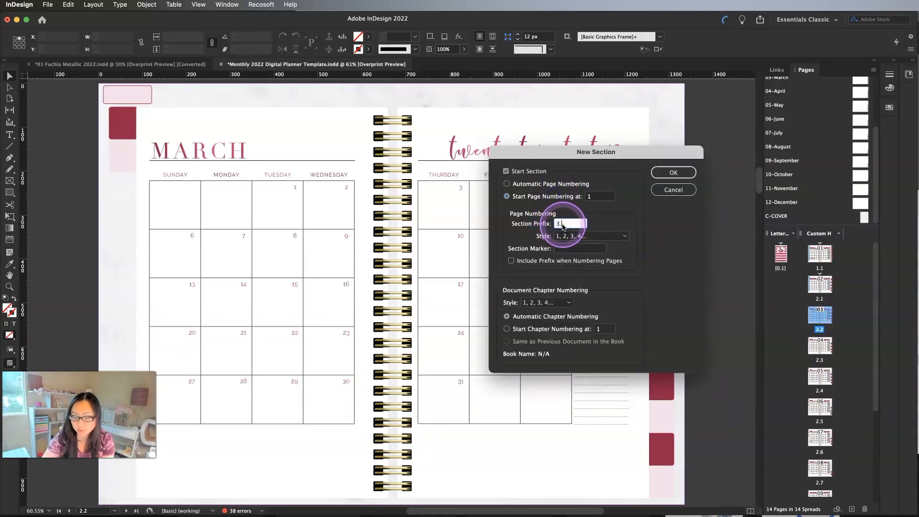
{"action": "type", "text": "3."}
{"action": "left_click", "coordinate": [579, 248]}
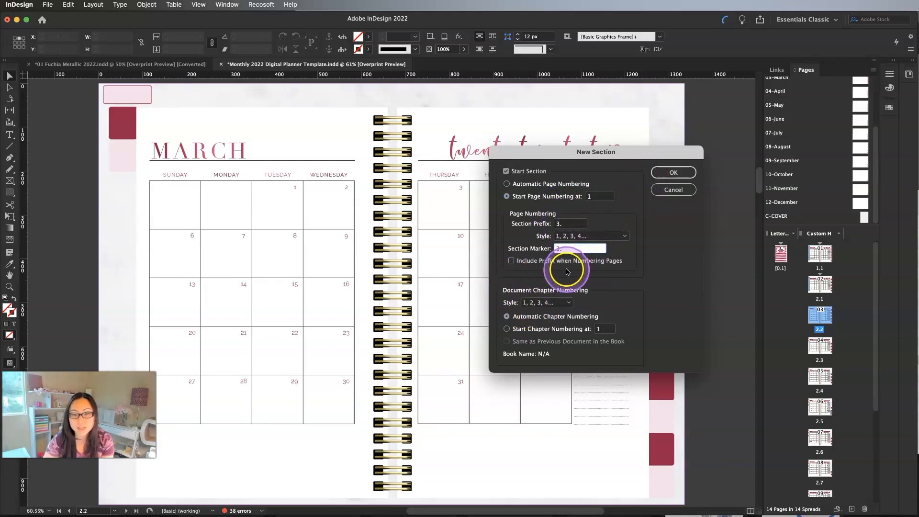
{"action": "left_click", "coordinate": [670, 173]}
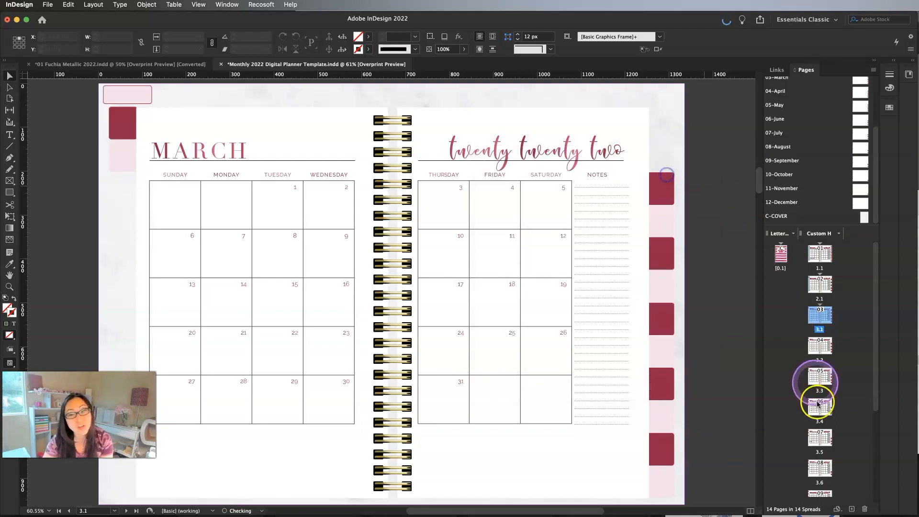
Start a new section at the April spread, numbered from 1, with prefix and marker "4." and the prefix included in page numbers
{"action": "double_click", "coordinate": [821, 346]}
{"action": "right_click", "coordinate": [823, 351]}
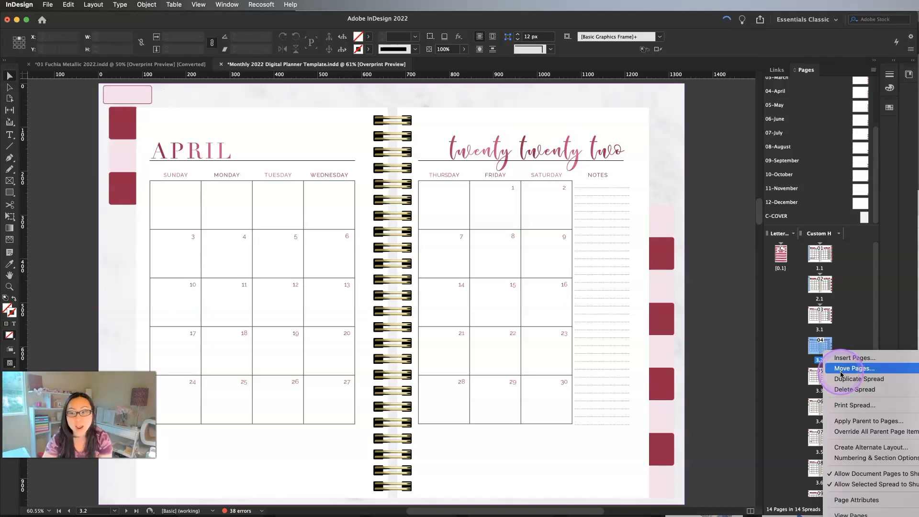
{"action": "left_click", "coordinate": [857, 459]}
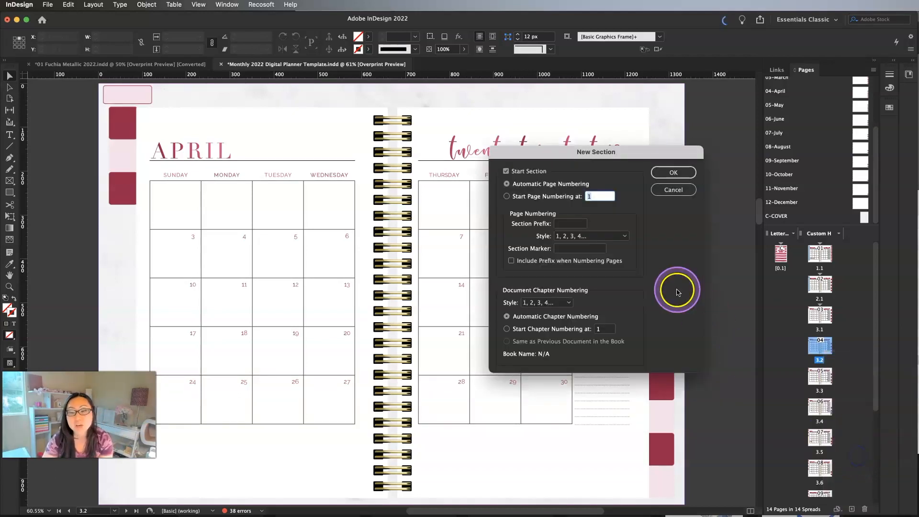
{"action": "left_click", "coordinate": [558, 224]}
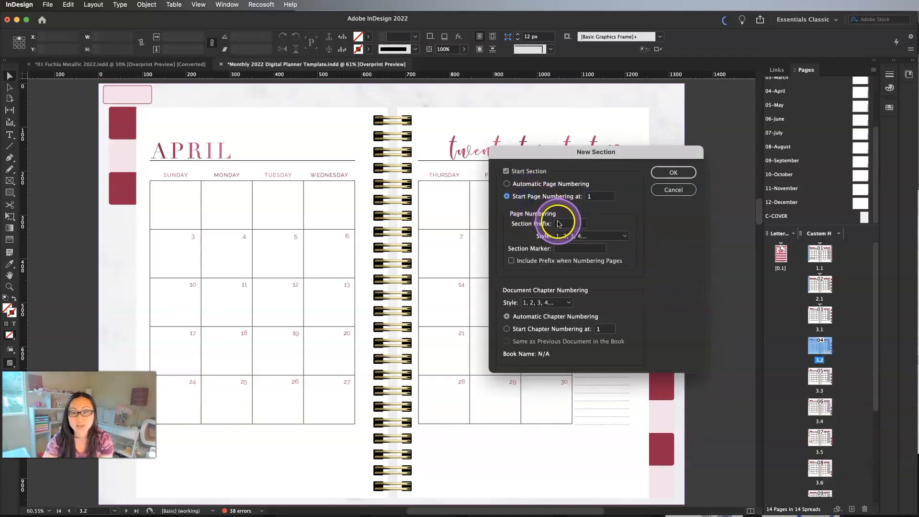
{"action": "left_click", "coordinate": [565, 224]}
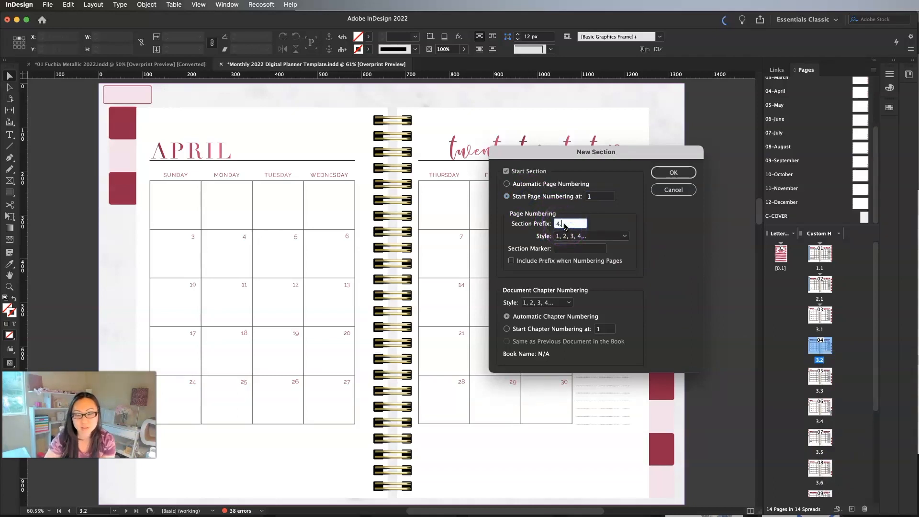
{"action": "left_click", "coordinate": [593, 250]}
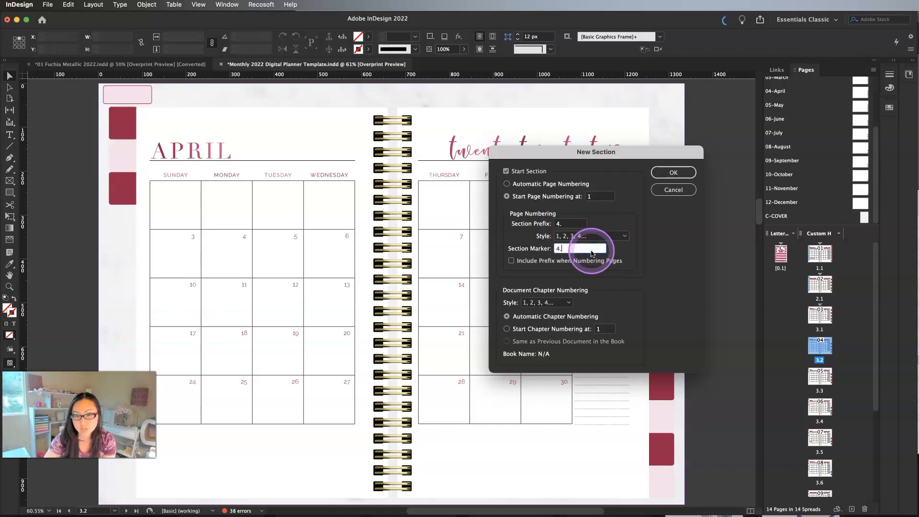
{"action": "left_click", "coordinate": [588, 262]}
{"action": "left_click", "coordinate": [674, 172]}
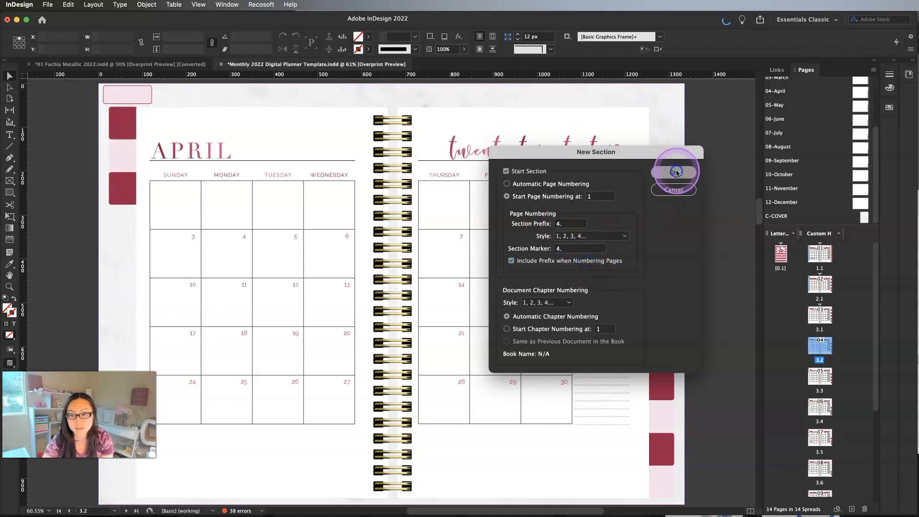
Start a new section at the May spread, numbered from 1, with prefix and marker "5." and the prefix included in page numbers
{"action": "double_click", "coordinate": [819, 377]}
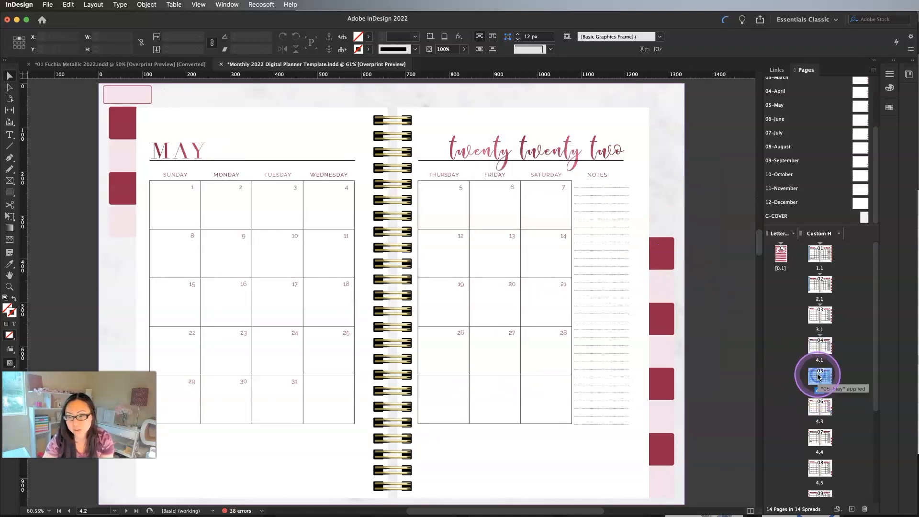
{"action": "right_click", "coordinate": [819, 376]}
{"action": "left_click", "coordinate": [845, 482]}
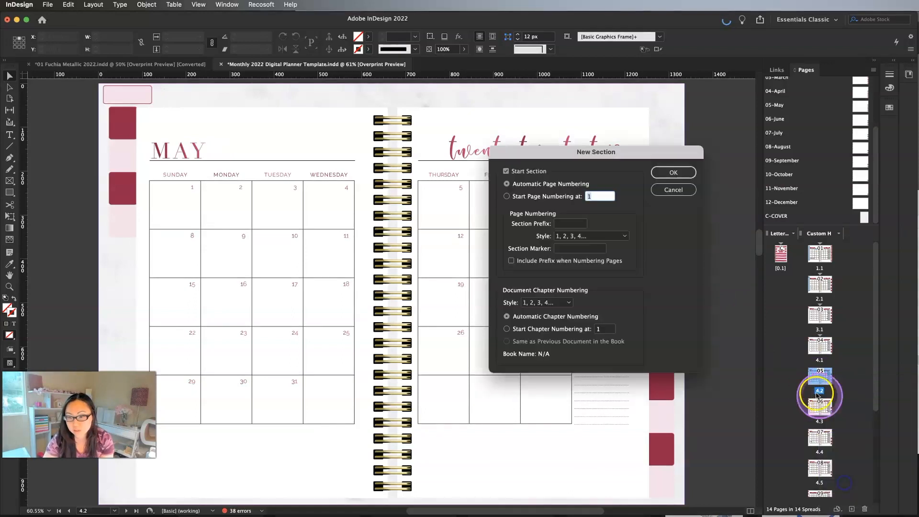
{"action": "left_click", "coordinate": [544, 196]}
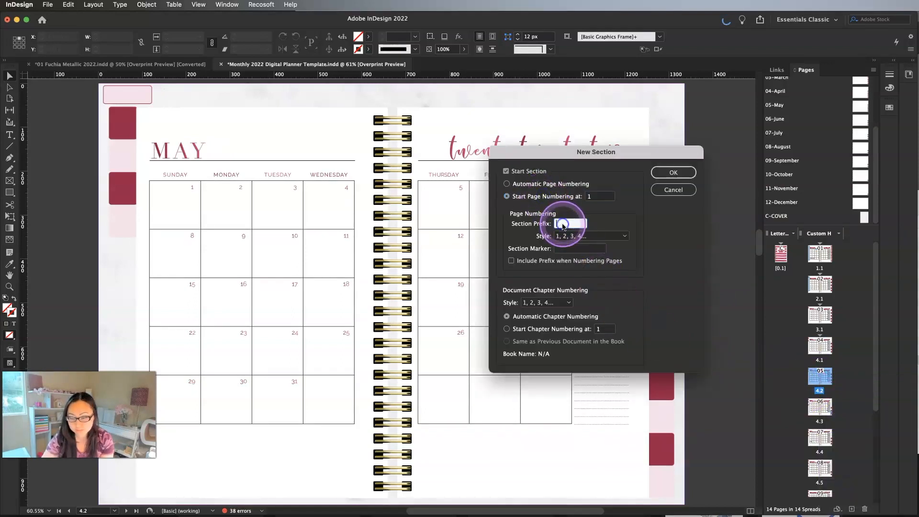
{"action": "left_click", "coordinate": [572, 261]}
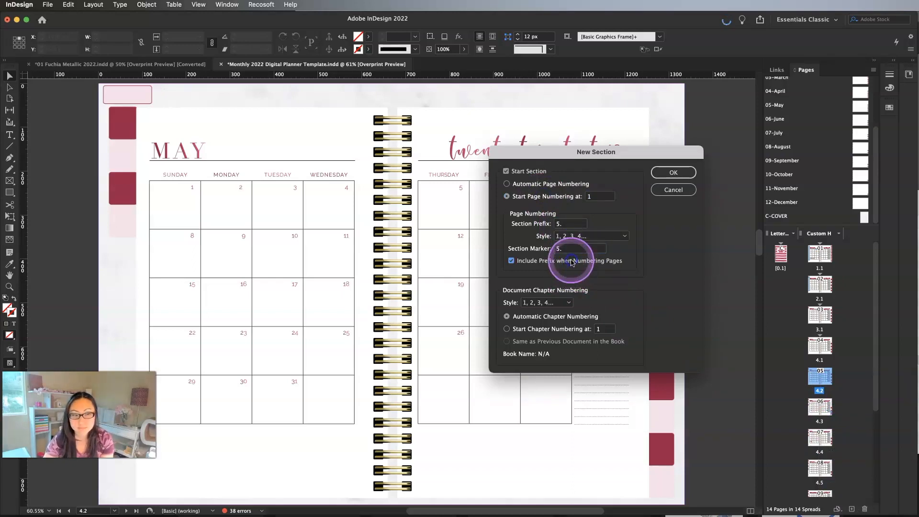
{"action": "left_click", "coordinate": [674, 172]}
Start a new section at the June spread, numbered from 1, with prefix and marker "6." and the prefix included in page numbers
{"action": "double_click", "coordinate": [820, 406]}
{"action": "right_click", "coordinate": [820, 406]}
{"action": "left_click", "coordinate": [862, 515]}
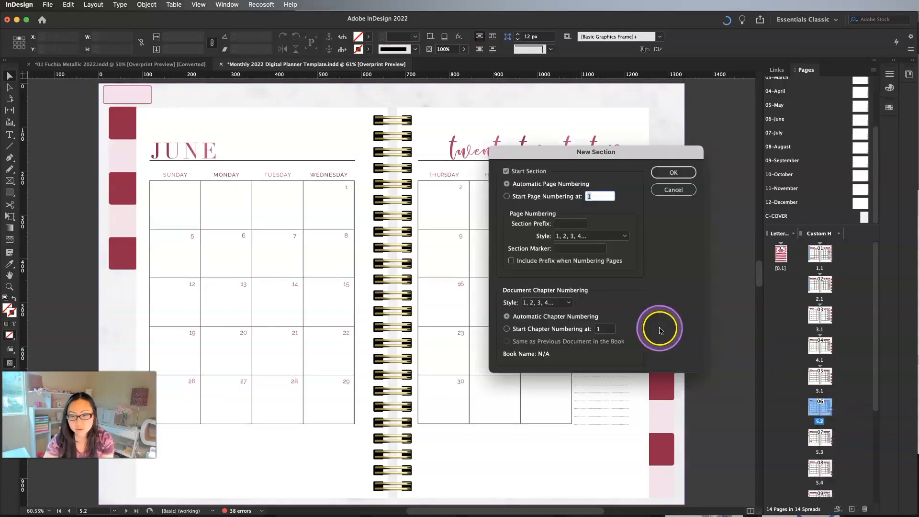
{"action": "left_click", "coordinate": [546, 196]}
{"action": "left_click", "coordinate": [563, 224]}
{"action": "type", "text": "6."}
{"action": "left_click", "coordinate": [577, 250]}
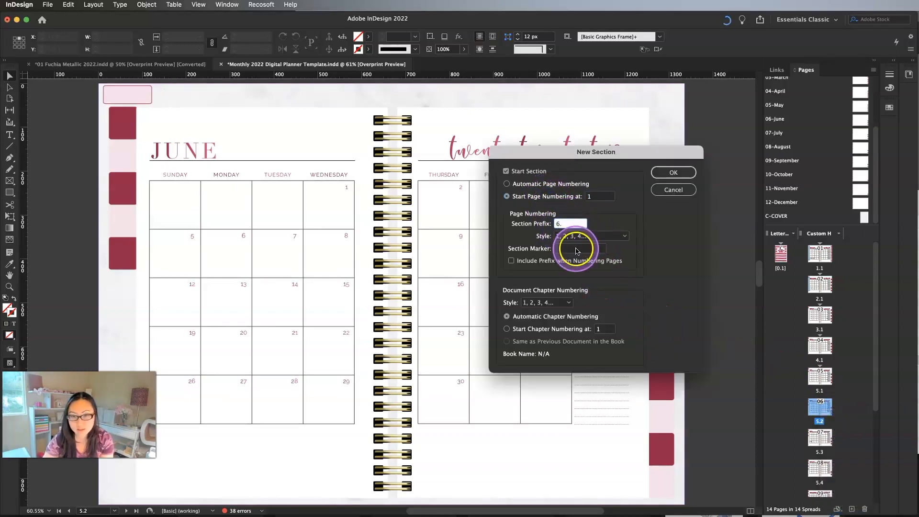
{"action": "type", "text": "6."}
{"action": "left_click", "coordinate": [573, 260]}
{"action": "left_click", "coordinate": [674, 173]}
Start a new section at the July spread, numbered from 1, with prefix and marker "7." and the prefix included in page numbers
{"action": "left_click_drag", "start_coordinate": [861, 473], "coordinate": [849, 425]}
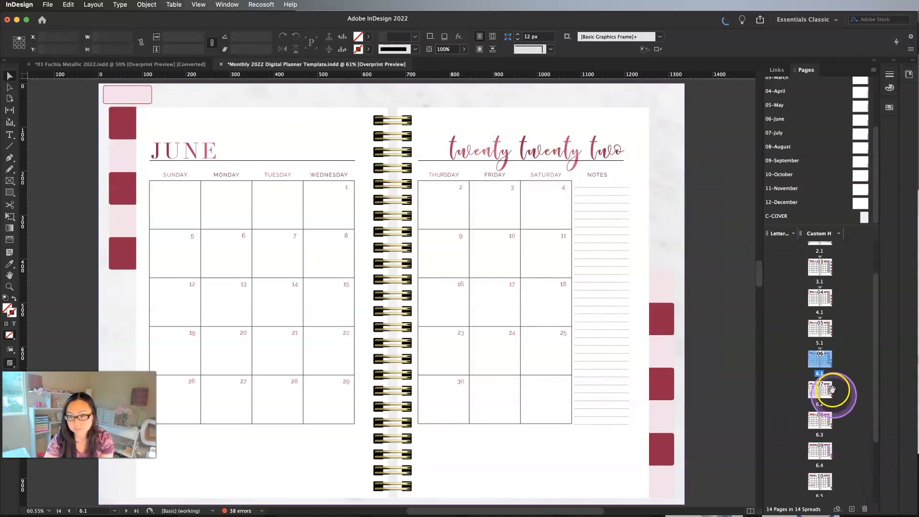
{"action": "double_click", "coordinate": [822, 390]}
{"action": "right_click", "coordinate": [823, 389]}
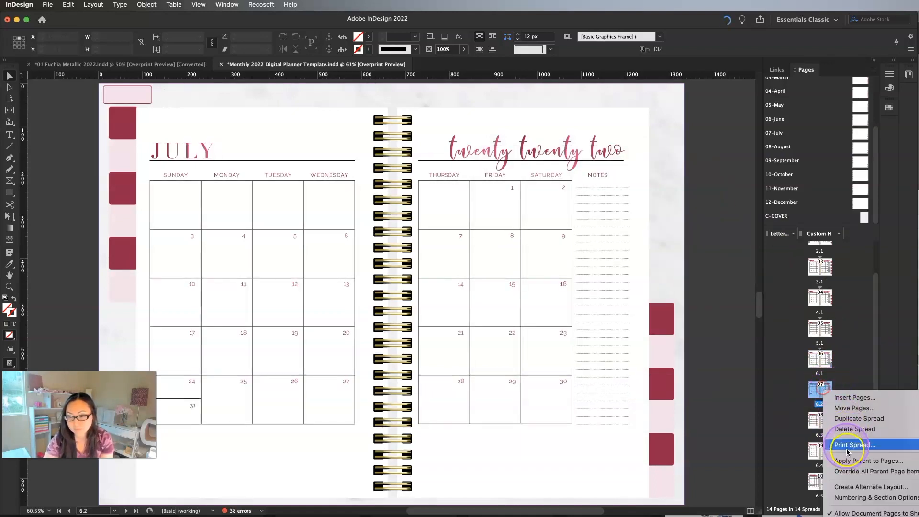
{"action": "left_click", "coordinate": [843, 495]}
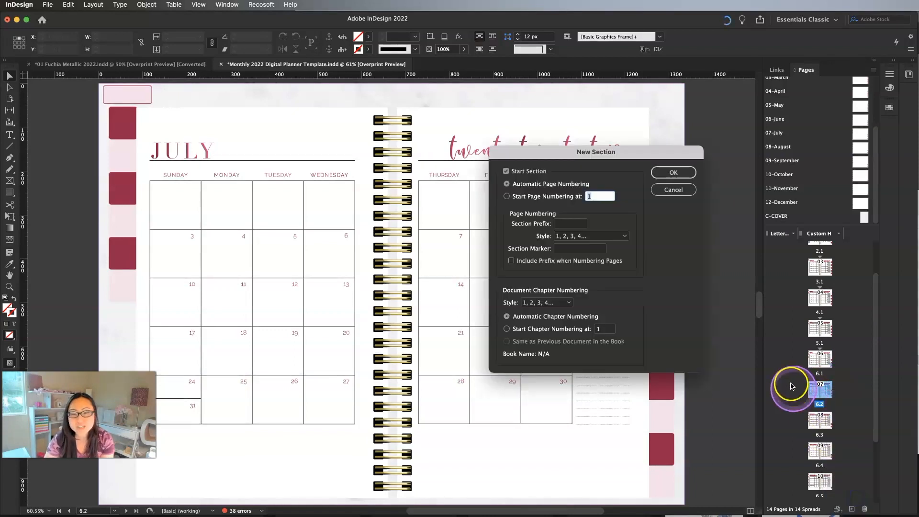
{"action": "left_click", "coordinate": [557, 197]}
{"action": "left_click", "coordinate": [570, 224]}
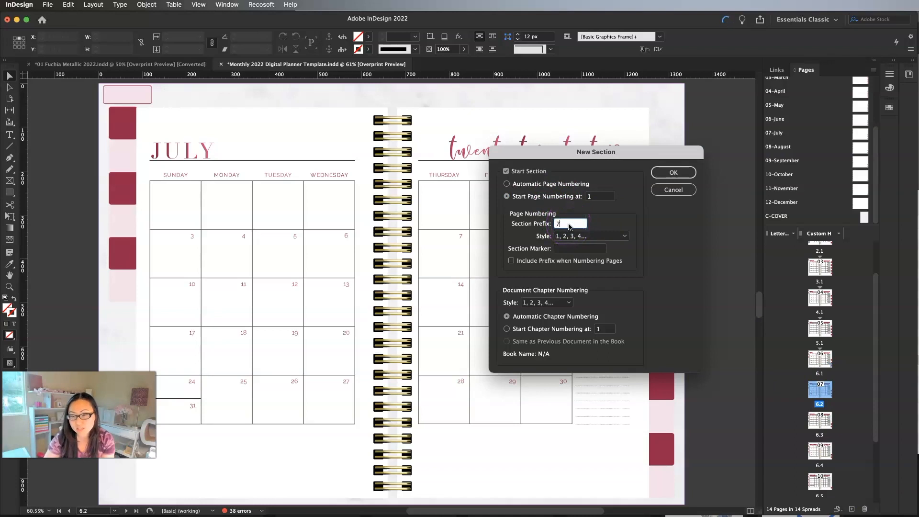
{"action": "left_click", "coordinate": [572, 250]}
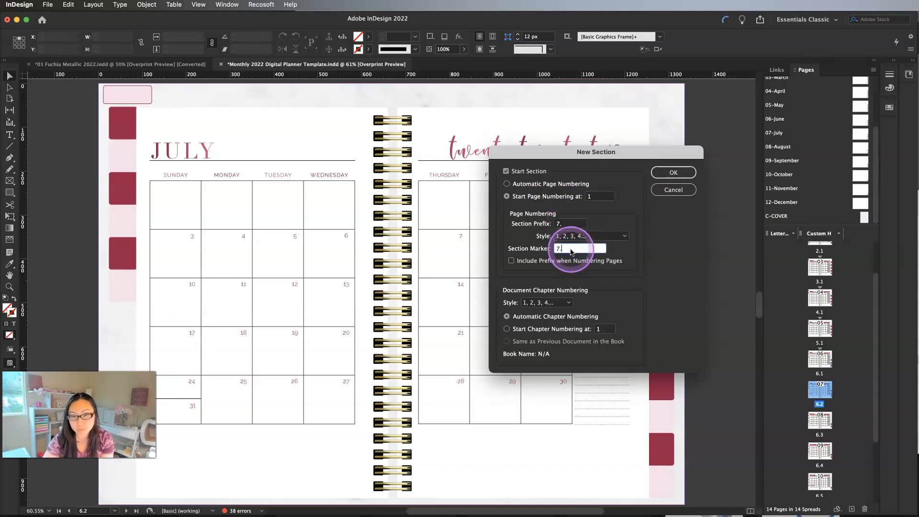
{"action": "left_click", "coordinate": [565, 261]}
{"action": "left_click", "coordinate": [671, 173]}
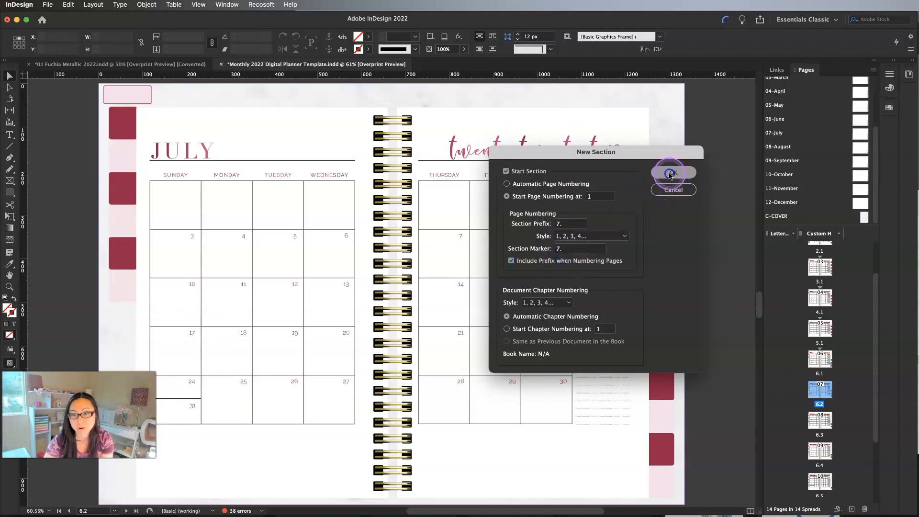
Start a new section at the August spread, numbered from 1, with a section marker and prefix "8." included in page numbers
{"action": "double_click", "coordinate": [819, 419]}
{"action": "right_click", "coordinate": [819, 421]}
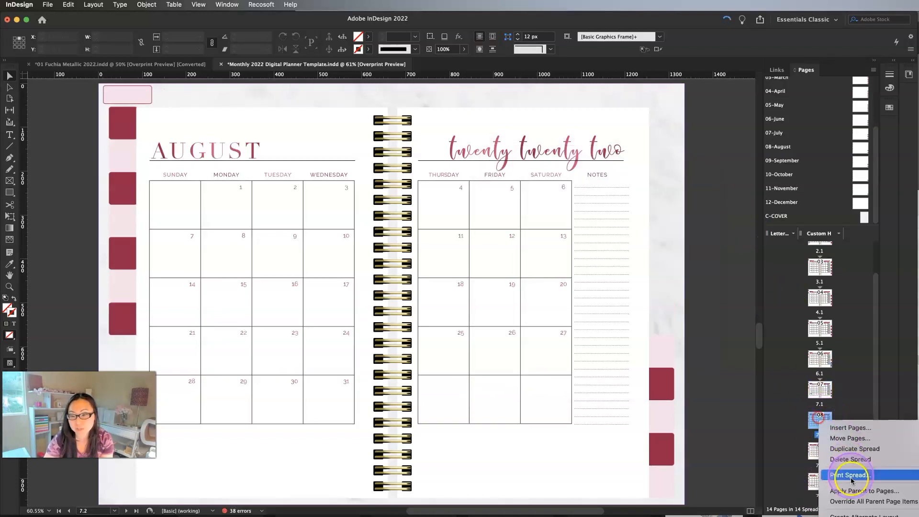
{"action": "left_click", "coordinate": [858, 515]}
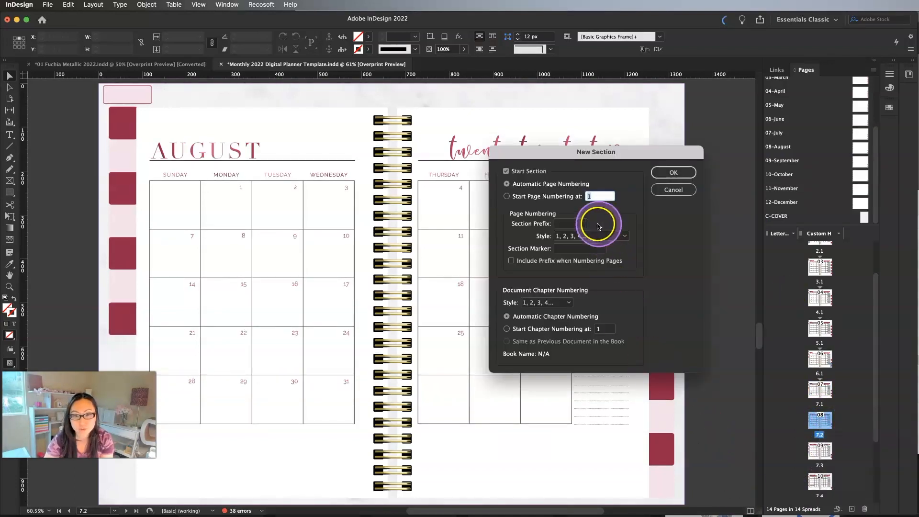
{"action": "left_click", "coordinate": [556, 196]}
{"action": "left_click", "coordinate": [574, 220]}
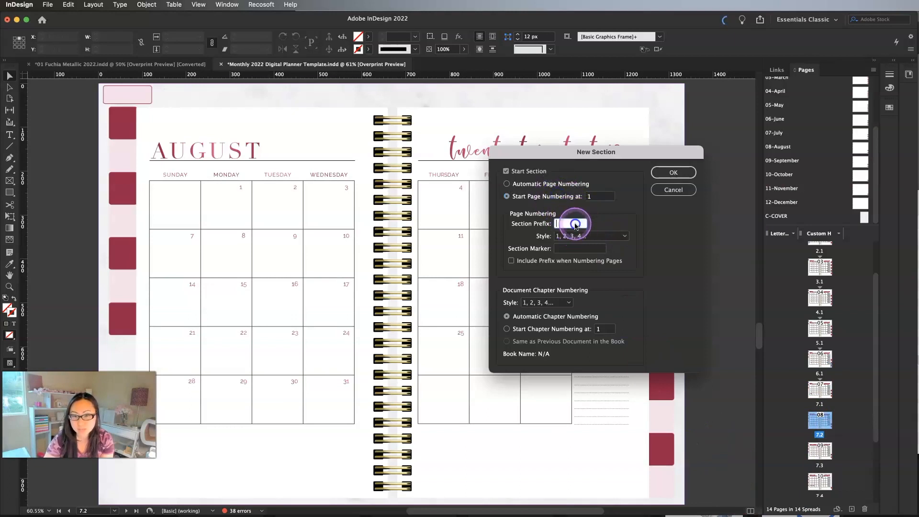
{"action": "left_click", "coordinate": [577, 249]}
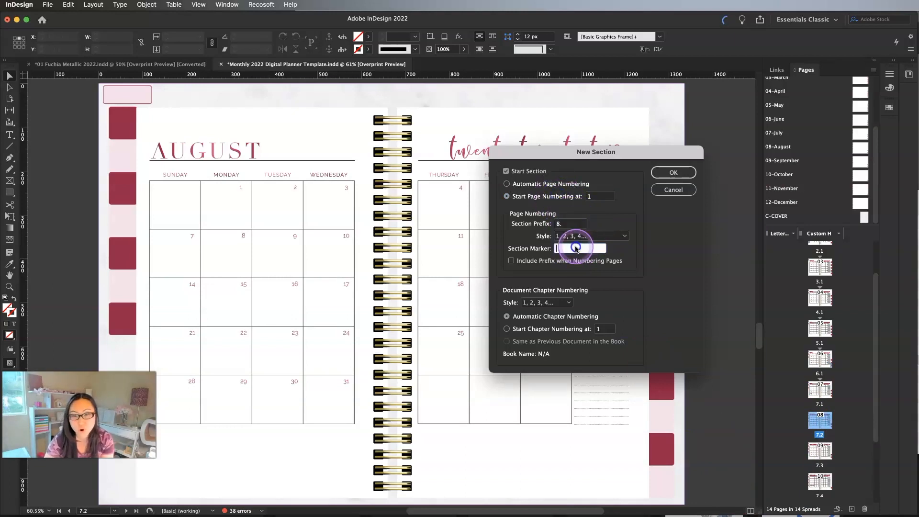
{"action": "left_click", "coordinate": [556, 261]}
{"action": "left_click", "coordinate": [673, 172]}
{"action": "left_click", "coordinate": [776, 281]}
Start a new section at the September spread, numbered from 1, with prefix and marker "9." and the prefix included in page numbers
{"action": "double_click", "coordinate": [820, 451]}
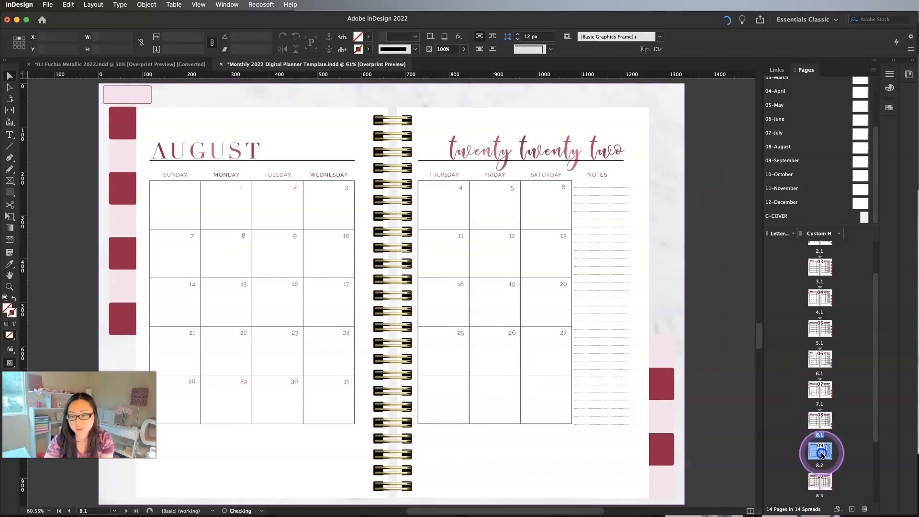
{"action": "right_click", "coordinate": [821, 455]}
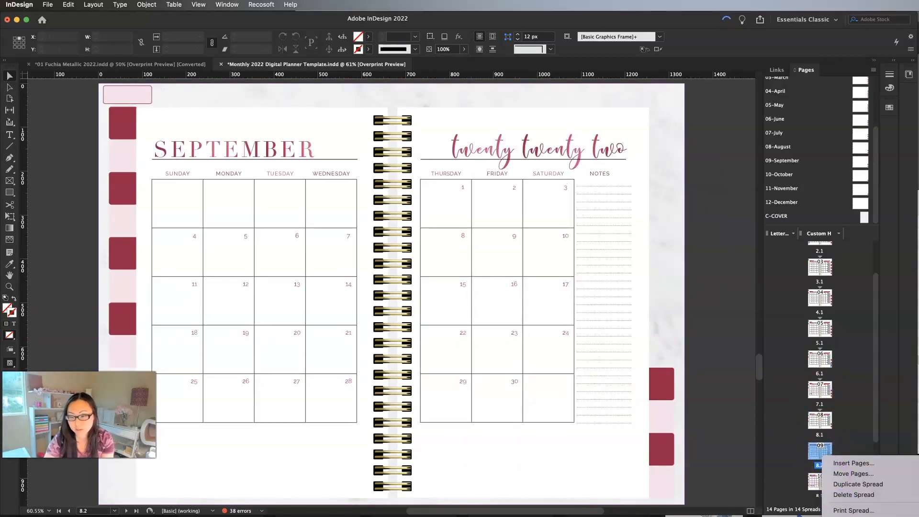
{"action": "left_click", "coordinate": [862, 516]}
{"action": "left_click", "coordinate": [547, 197]}
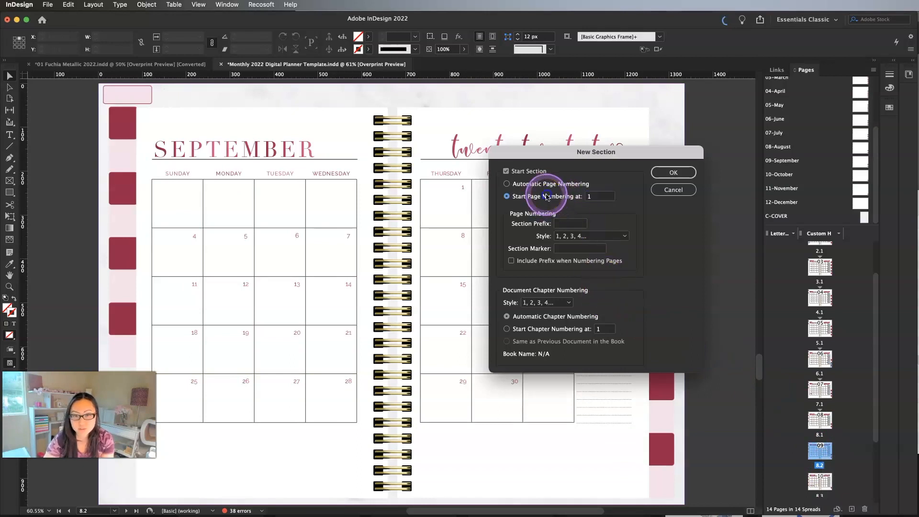
{"action": "left_click", "coordinate": [576, 223]}
{"action": "type", "text": "9."}
{"action": "left_click", "coordinate": [580, 248]}
{"action": "type", "text": "9."}
{"action": "left_click", "coordinate": [575, 261]}
{"action": "left_click", "coordinate": [673, 172]}
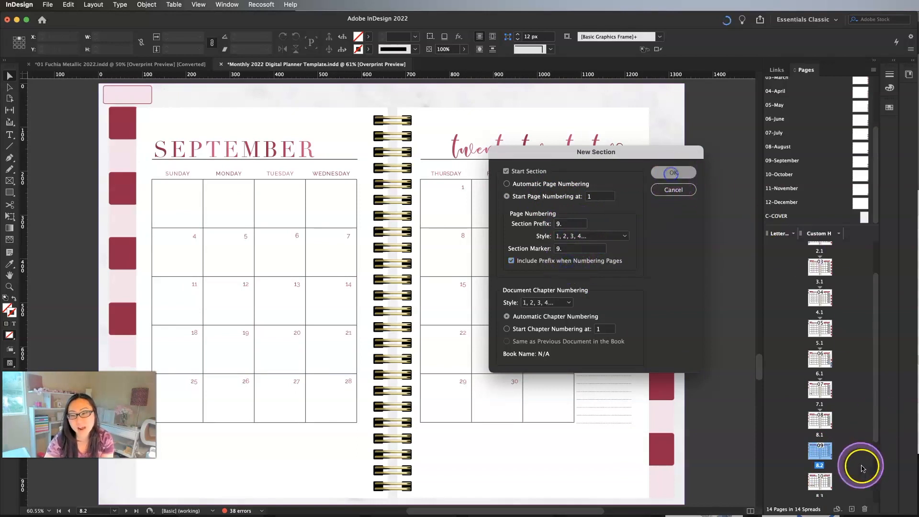
Start a new section at the October spread, numbered from 1, with a section marker and prefix "10." included in page numbers
{"action": "scroll", "coordinate": [857, 460], "scroll_direction": "down", "scroll_amount": 2}
{"action": "right_click", "coordinate": [822, 435]}
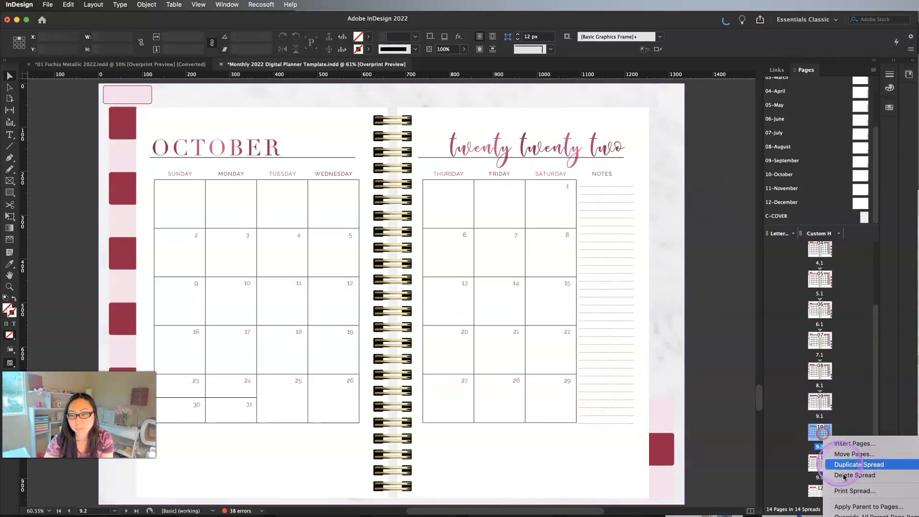
{"action": "left_click", "coordinate": [855, 514]}
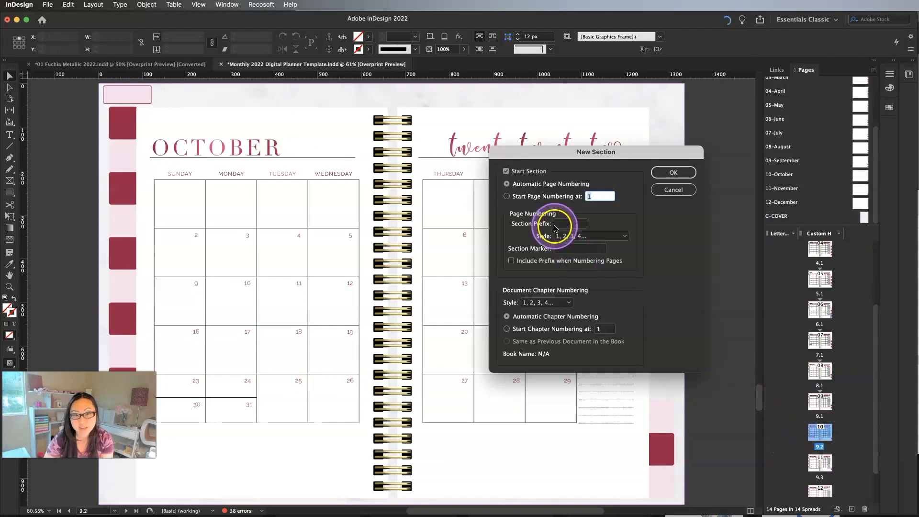
{"action": "left_click", "coordinate": [530, 197]}
{"action": "left_click", "coordinate": [575, 225]}
{"action": "type", "text": "10."}
{"action": "left_click", "coordinate": [564, 248]}
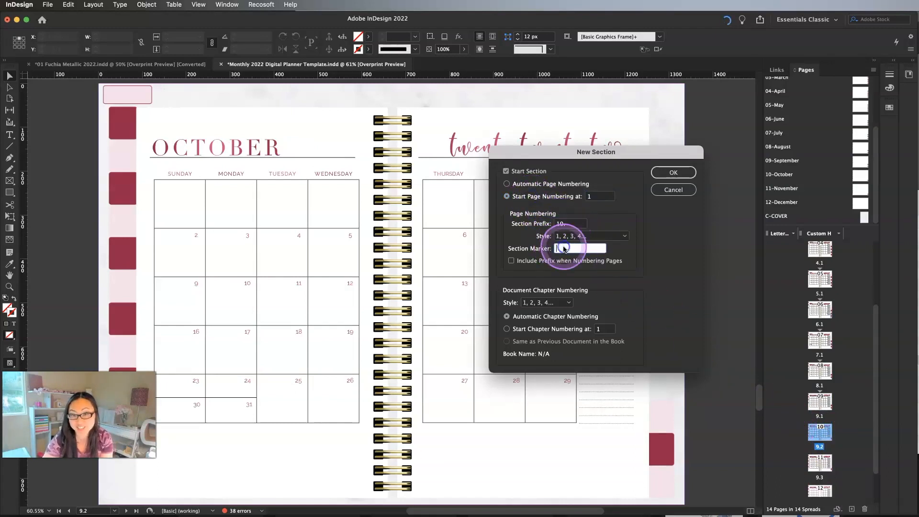
{"action": "left_click", "coordinate": [565, 259]}
{"action": "left_click", "coordinate": [673, 173]}
Start a new section at the November spread, numbered from 1, with prefix and marker "11." and the prefix included in page numbers
{"action": "left_click", "coordinate": [816, 457]}
{"action": "right_click", "coordinate": [817, 457]}
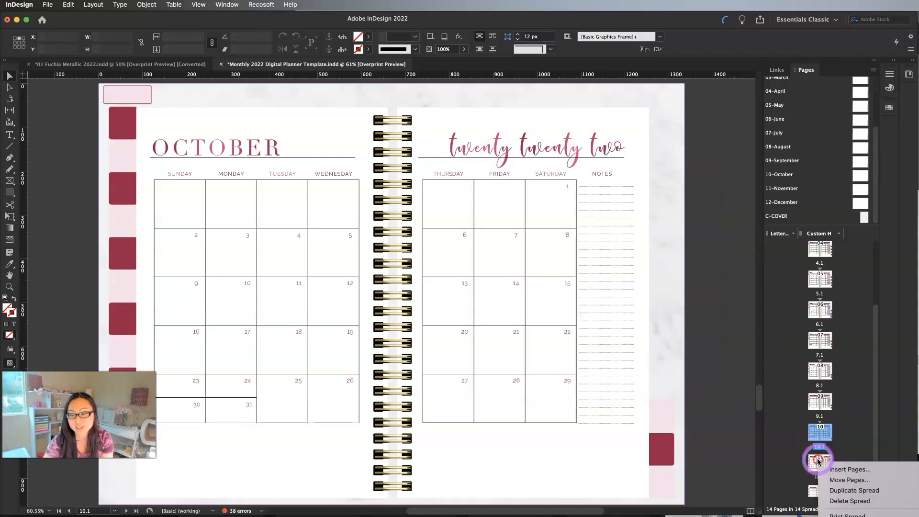
{"action": "left_click", "coordinate": [847, 515]}
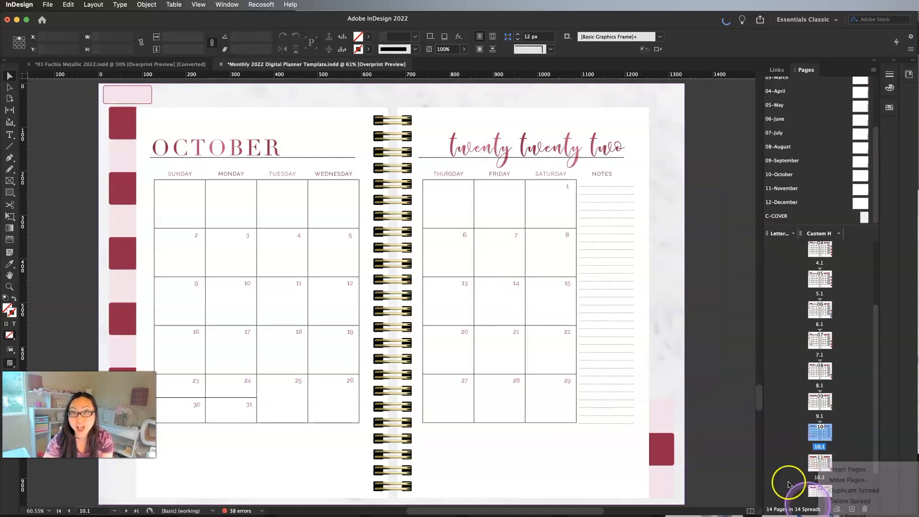
{"action": "left_click", "coordinate": [557, 195]}
{"action": "left_click", "coordinate": [575, 223]}
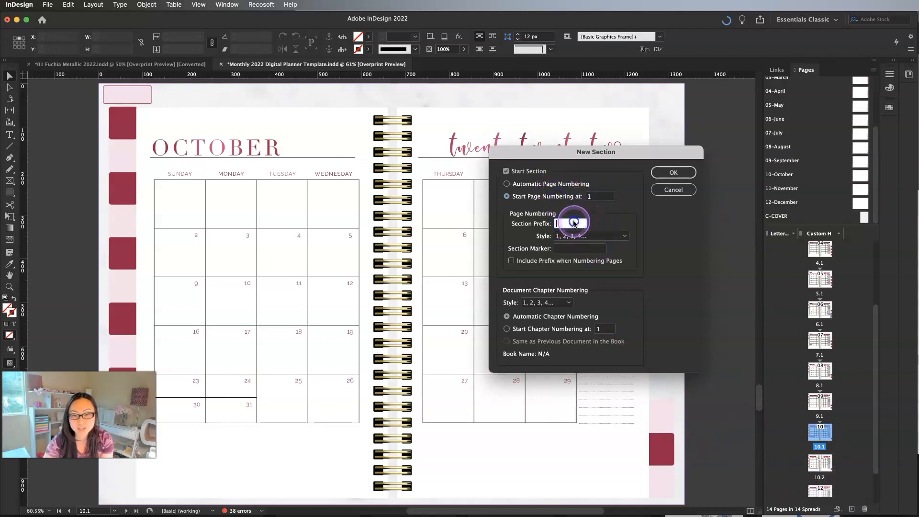
{"action": "left_click", "coordinate": [577, 250]}
{"action": "left_click", "coordinate": [555, 260]}
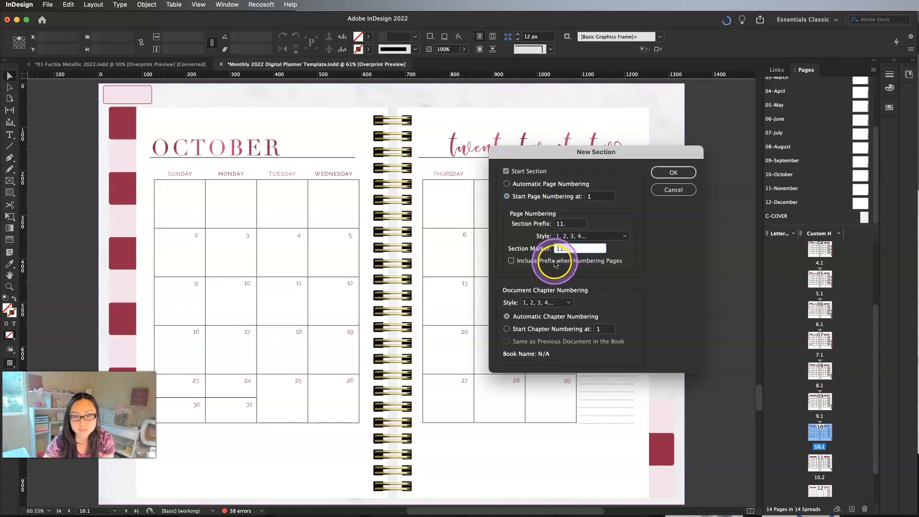
{"action": "left_click", "coordinate": [673, 173]}
Start a new section at the December spread, numbered from 1, with a section marker and prefix "12." included in page numbers
{"action": "scroll", "coordinate": [812, 465], "scroll_direction": "down", "scroll_amount": 3}
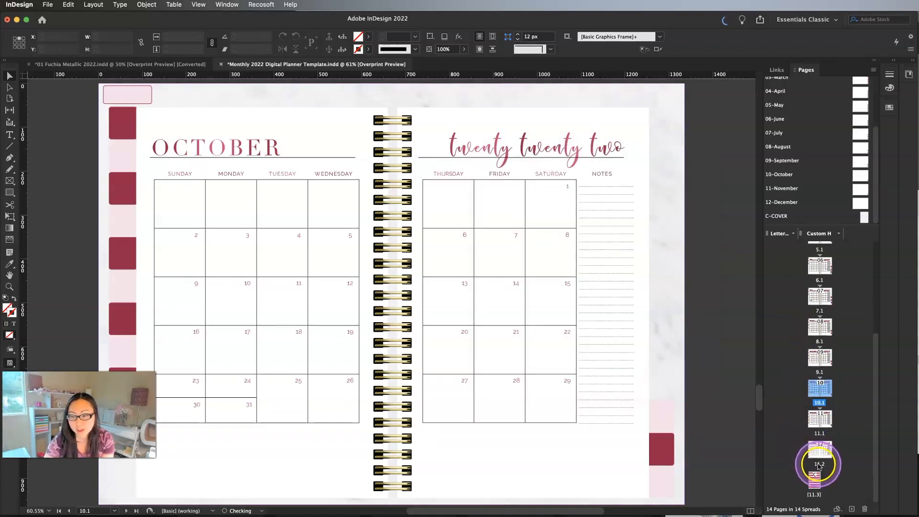
{"action": "double_click", "coordinate": [818, 455]}
{"action": "right_click", "coordinate": [819, 453]}
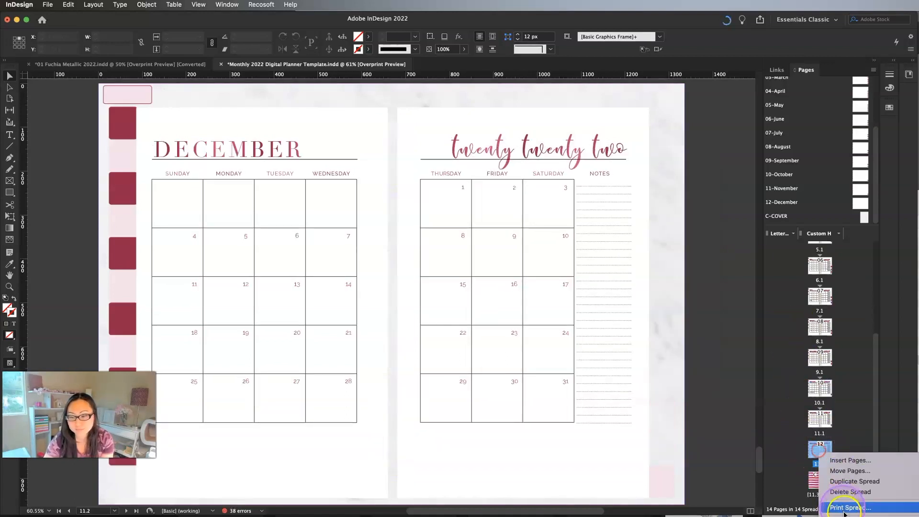
{"action": "left_click", "coordinate": [850, 516]}
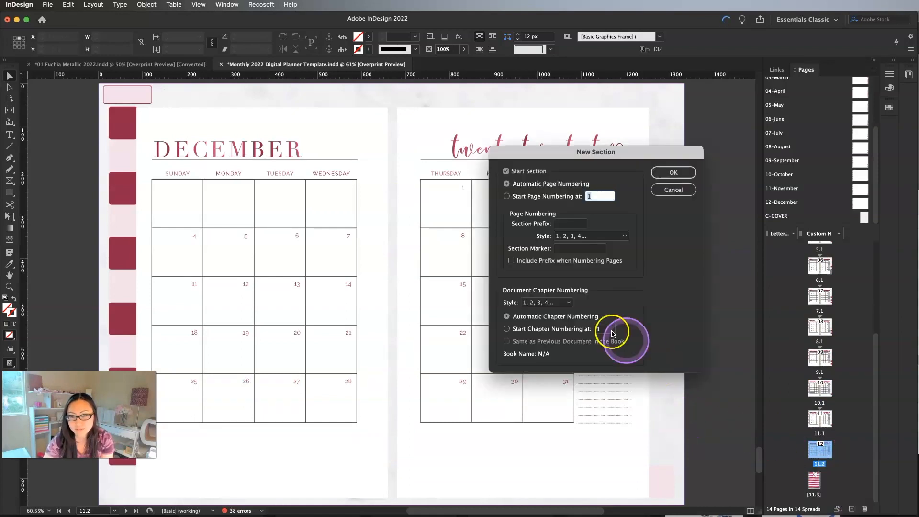
{"action": "left_click", "coordinate": [544, 197]}
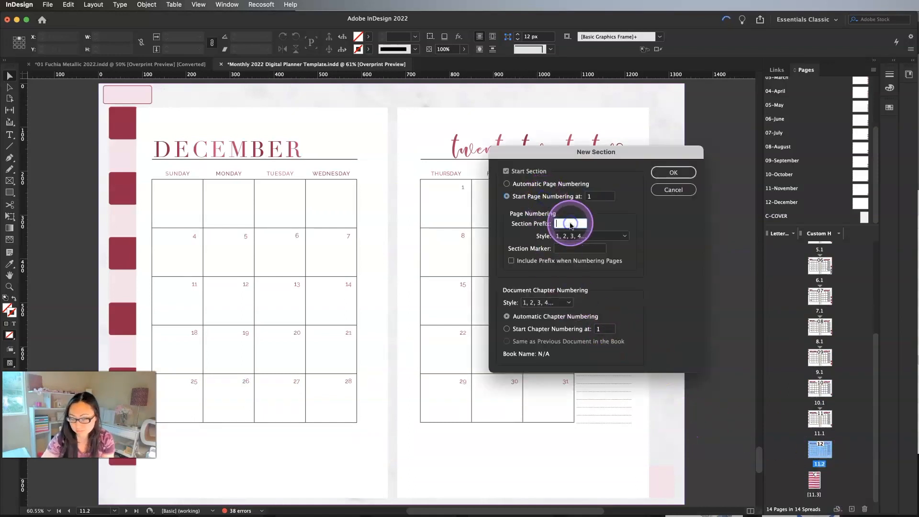
{"action": "left_click", "coordinate": [575, 251]}
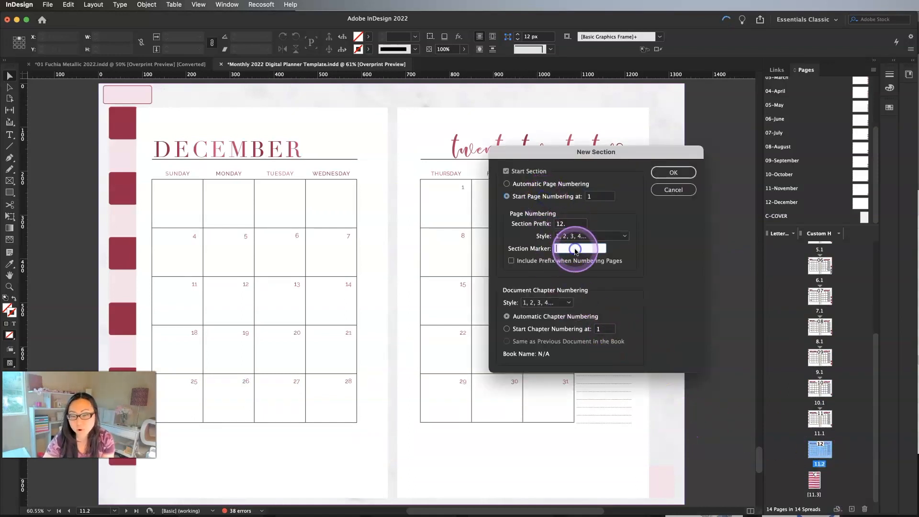
{"action": "left_click", "coordinate": [524, 261]}
{"action": "left_click", "coordinate": [673, 173]}
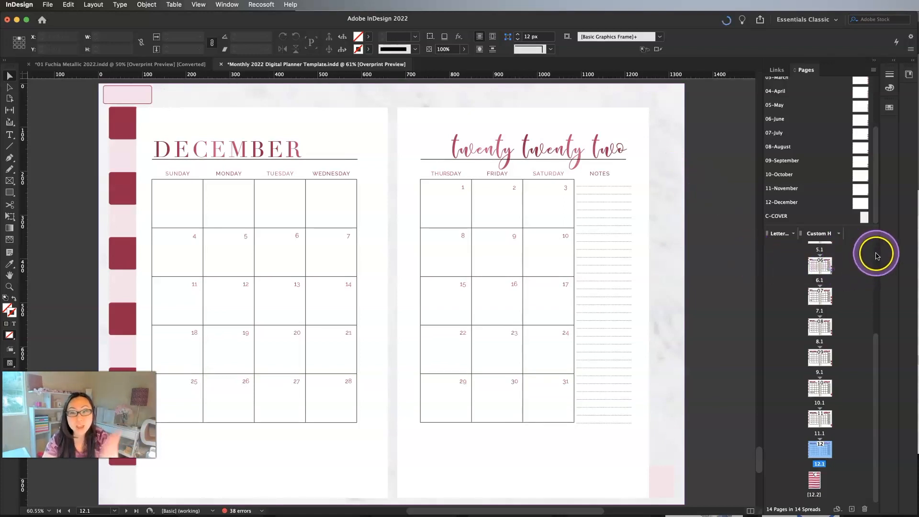
Return to the January spread and open the 01-January parent page for editing
{"action": "scroll", "coordinate": [876, 256], "scroll_direction": "up", "scroll_amount": 5}
{"action": "double_click", "coordinate": [820, 254]}
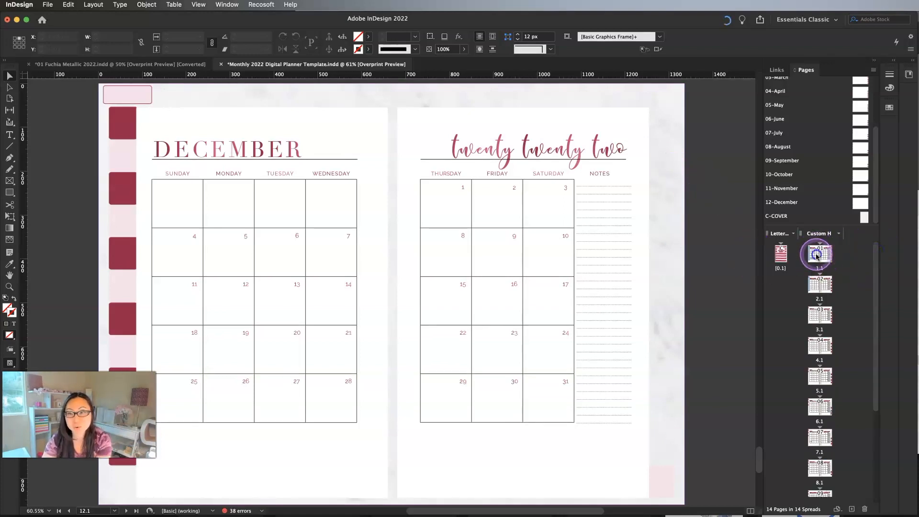
{"action": "scroll", "coordinate": [828, 86], "scroll_direction": "up", "scroll_amount": 3}
{"action": "double_click", "coordinate": [798, 125]}
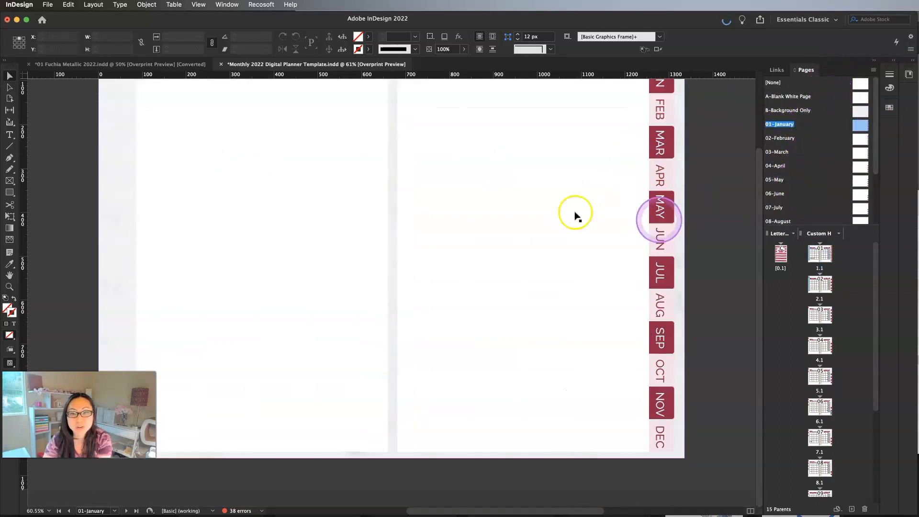
Add a hyperlink to the HOME button on the January parent page that links to page 0.1
{"action": "scroll", "coordinate": [680, 173], "scroll_direction": "up", "scroll_amount": 3}
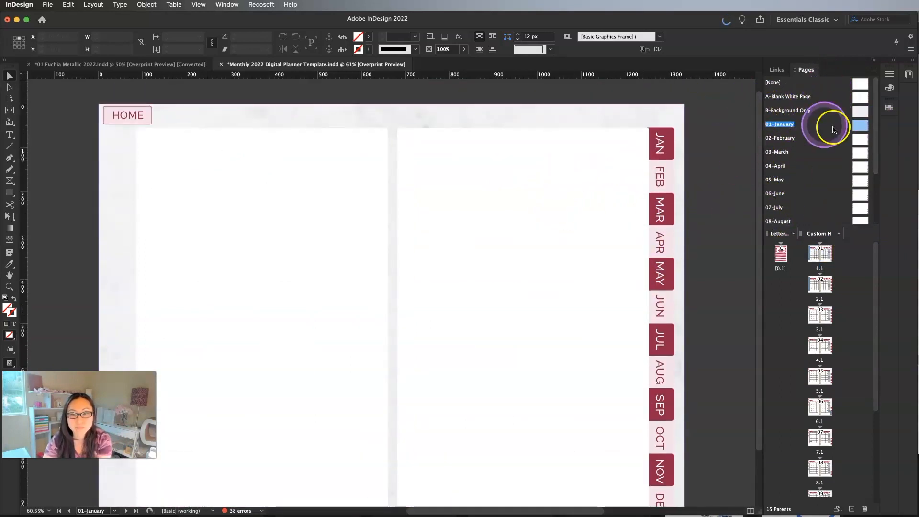
{"action": "left_click", "coordinate": [128, 114]}
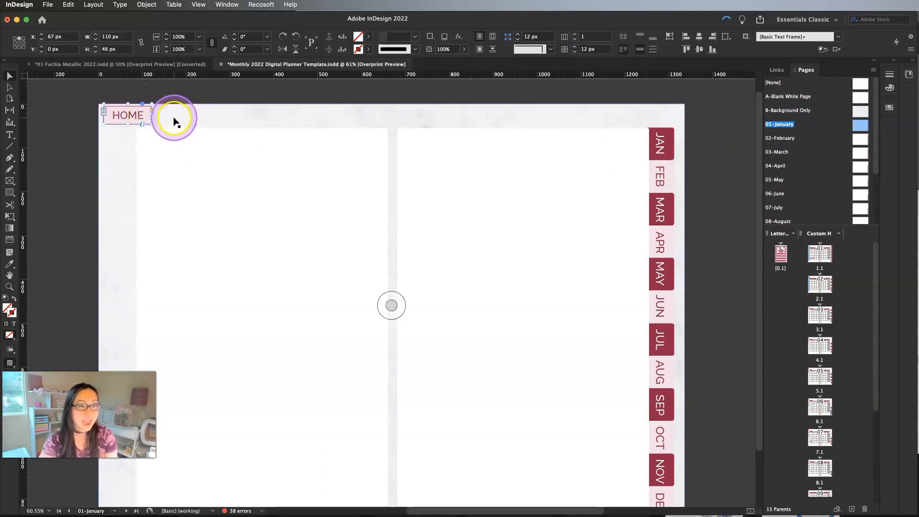
{"action": "right_click", "coordinate": [129, 114]}
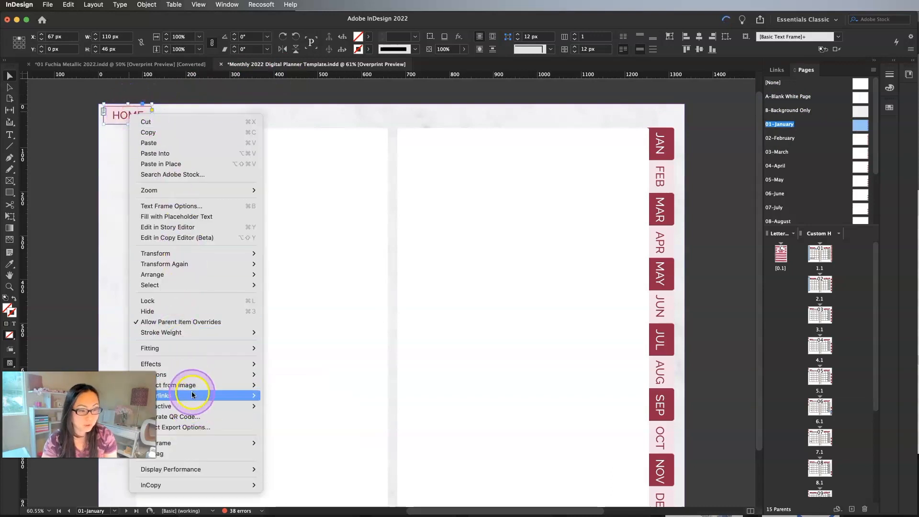
{"action": "mouse_move", "coordinate": [192, 396]}
{"action": "left_click", "coordinate": [278, 393]}
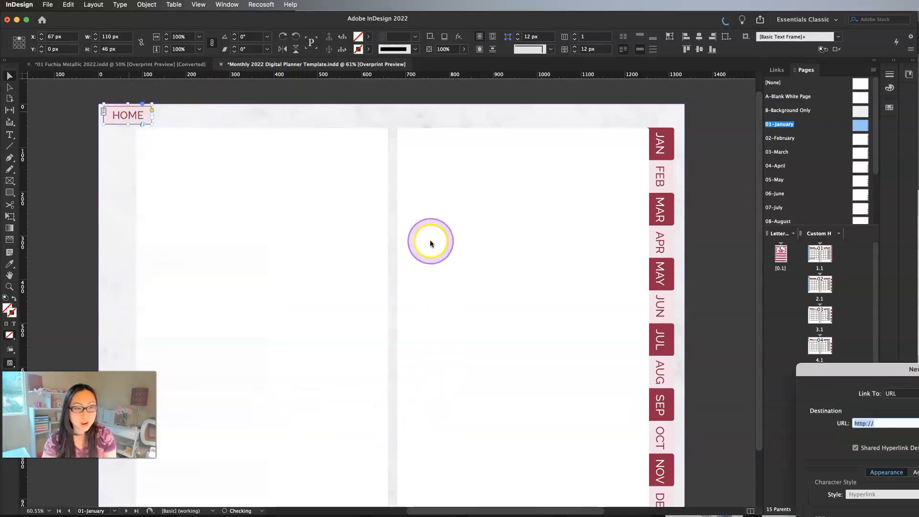
{"action": "left_click_drag", "start_coordinate": [881, 370], "coordinate": [290, 146]}
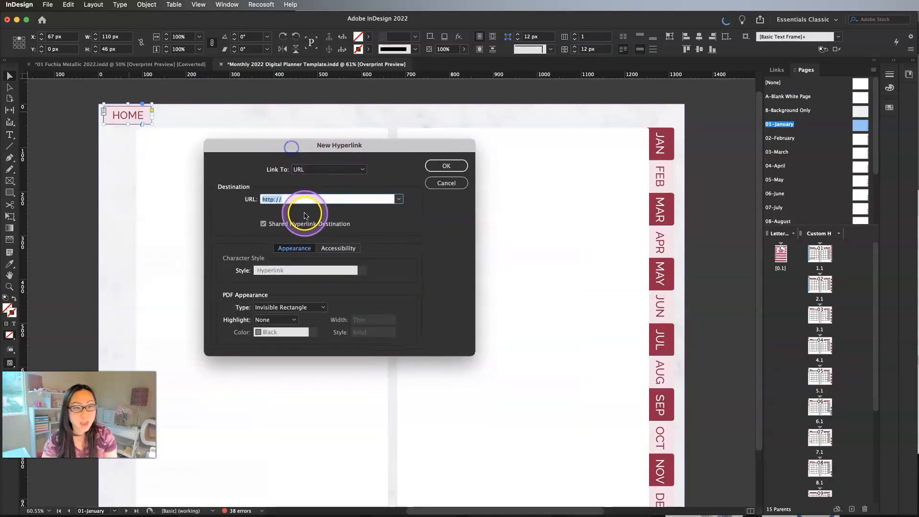
{"action": "left_click", "coordinate": [329, 170]}
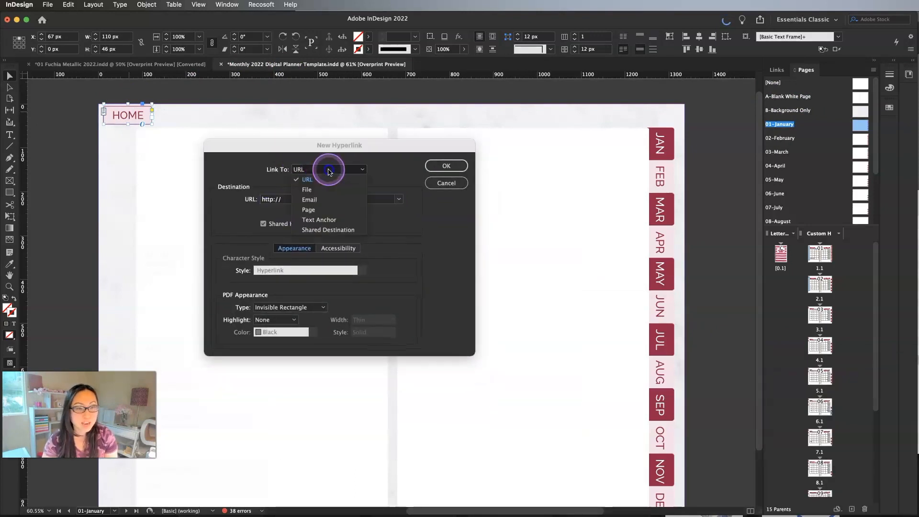
{"action": "left_click", "coordinate": [315, 211]}
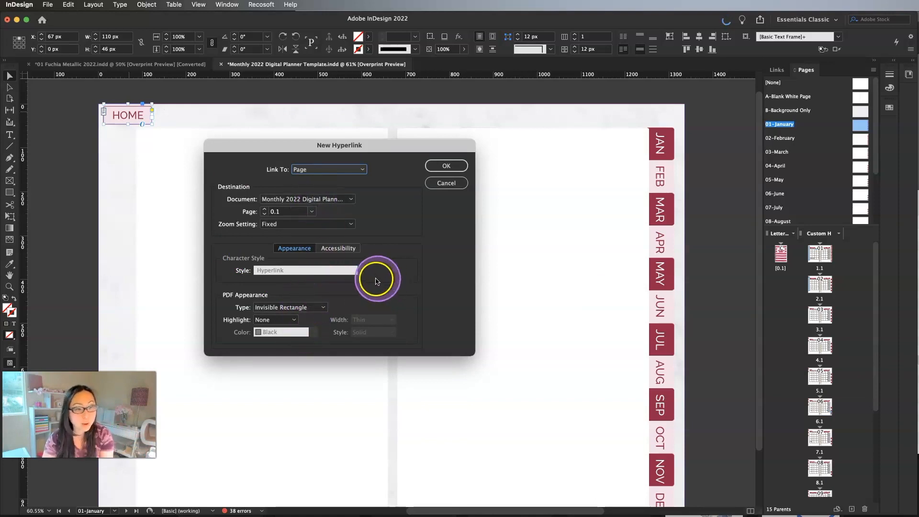
{"action": "left_click", "coordinate": [312, 211]}
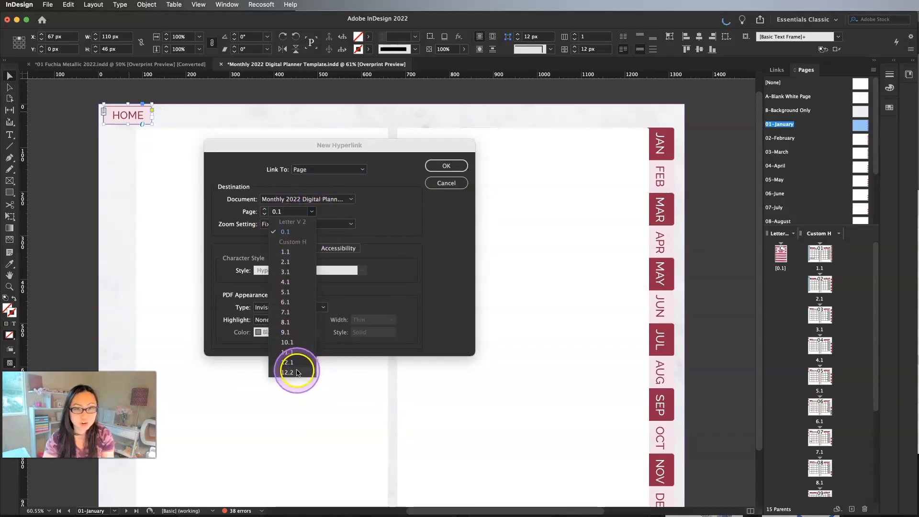
{"action": "left_click", "coordinate": [286, 232]}
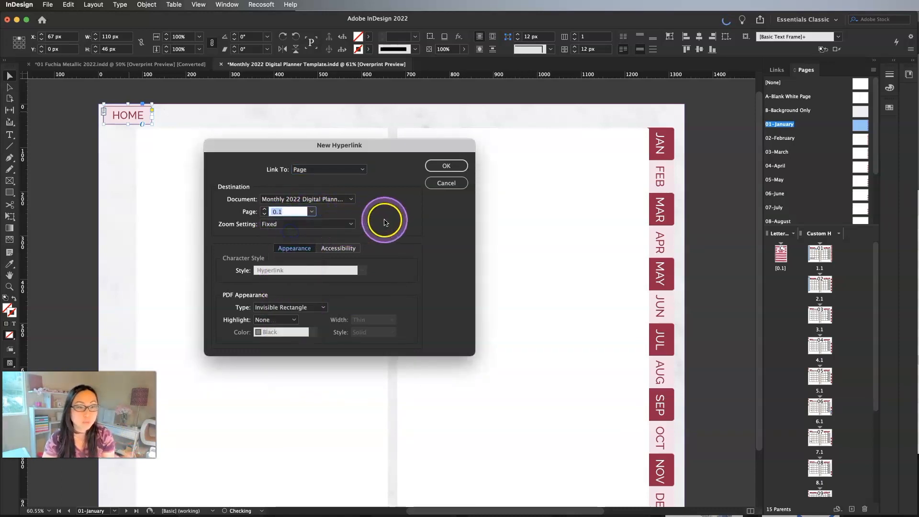
{"action": "left_click", "coordinate": [447, 167]}
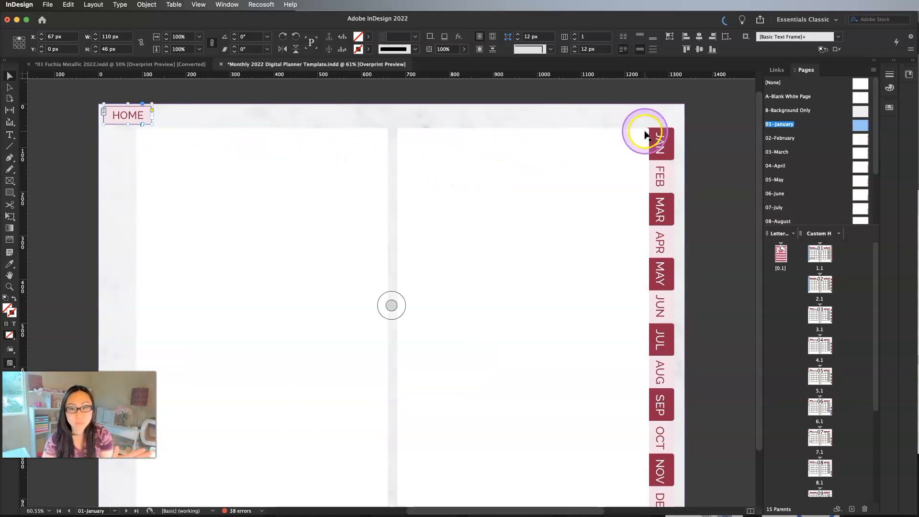
Hyperlink the JAN tab on the January parent page to page 1.1
{"action": "right_click", "coordinate": [663, 149]}
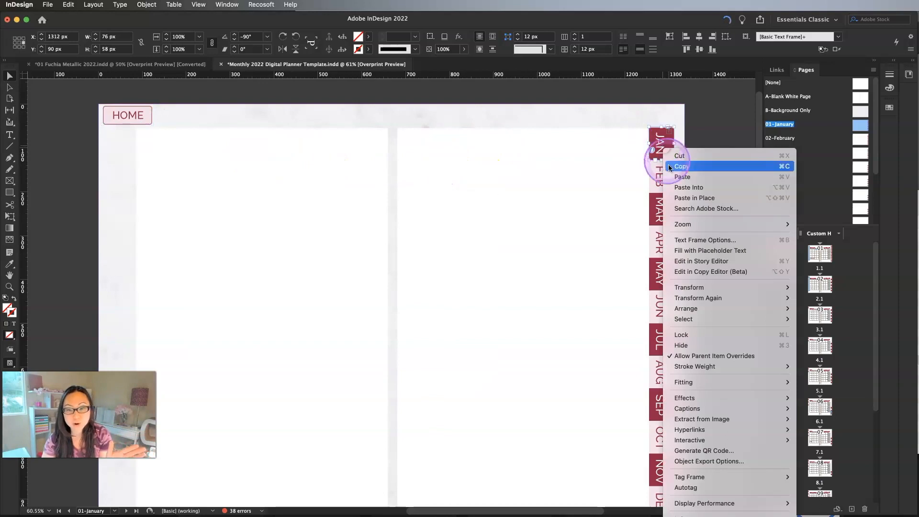
{"action": "mouse_move", "coordinate": [703, 430]}
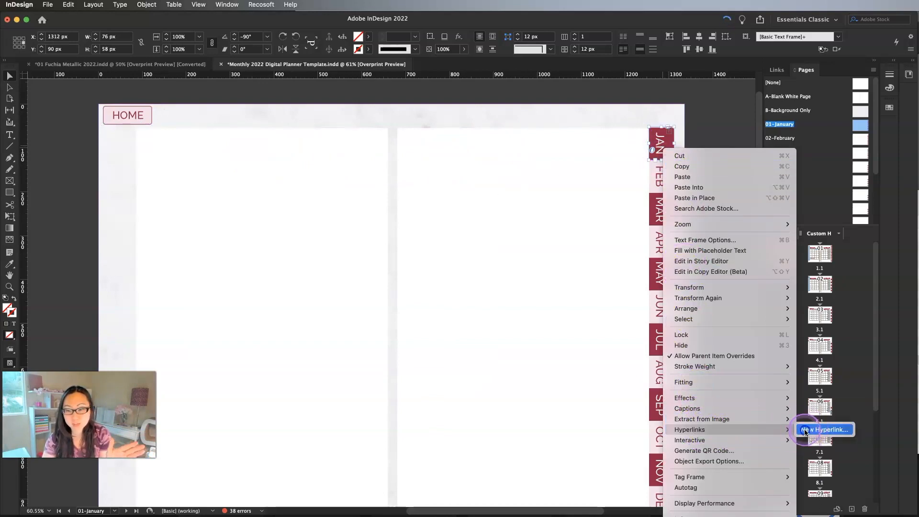
{"action": "left_click", "coordinate": [823, 429]}
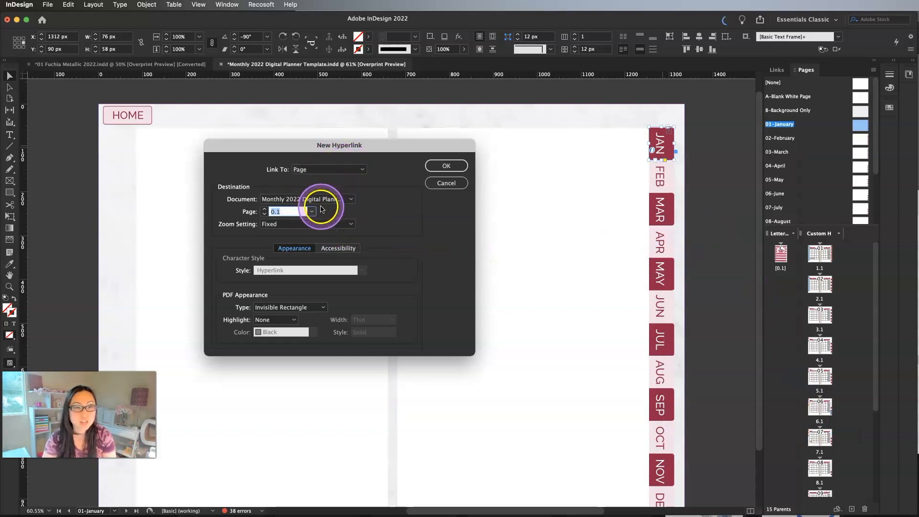
{"action": "left_click", "coordinate": [312, 211]}
{"action": "left_click", "coordinate": [287, 254]}
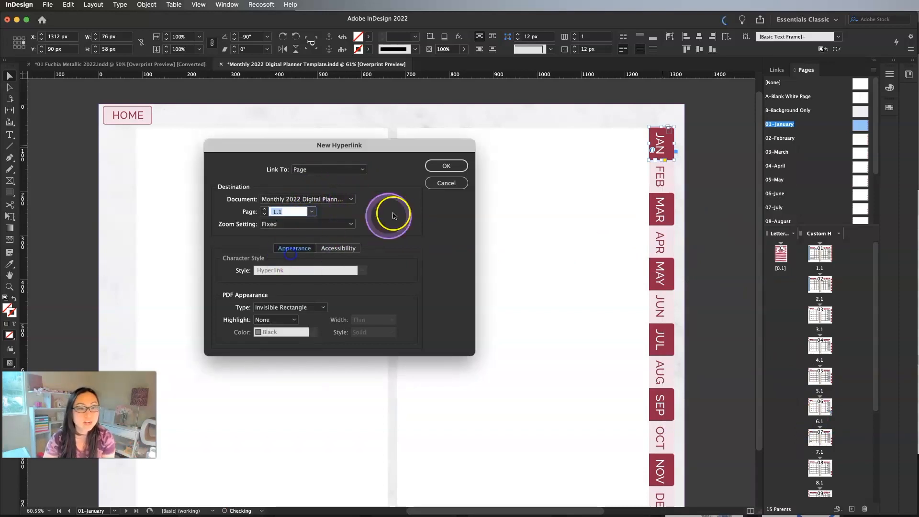
{"action": "left_click", "coordinate": [434, 181]}
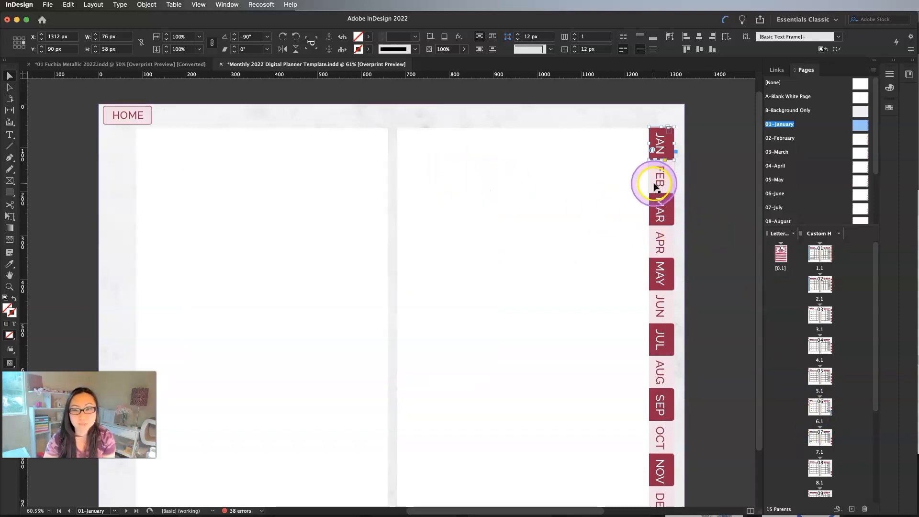
Hyperlink the FEB tab on the January parent page to page 2.1
{"action": "right_click", "coordinate": [655, 185]}
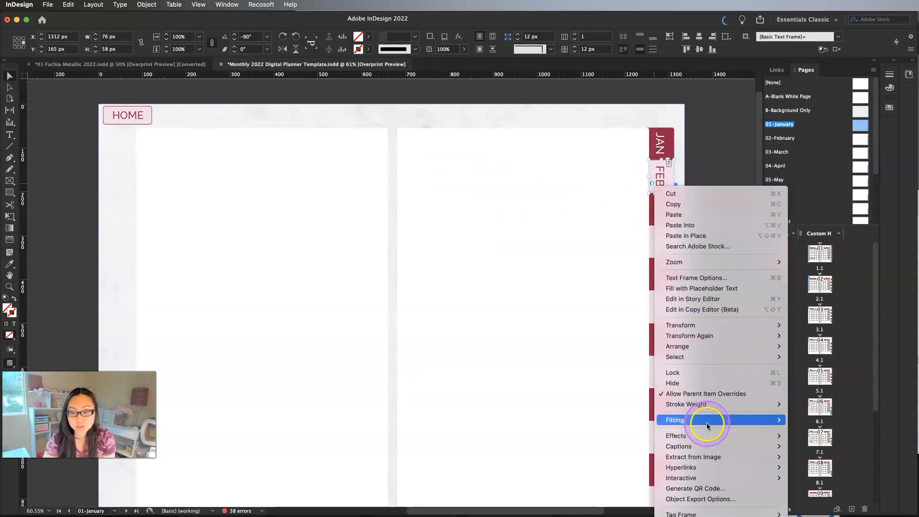
{"action": "mouse_move", "coordinate": [704, 467]}
{"action": "left_click", "coordinate": [809, 466]}
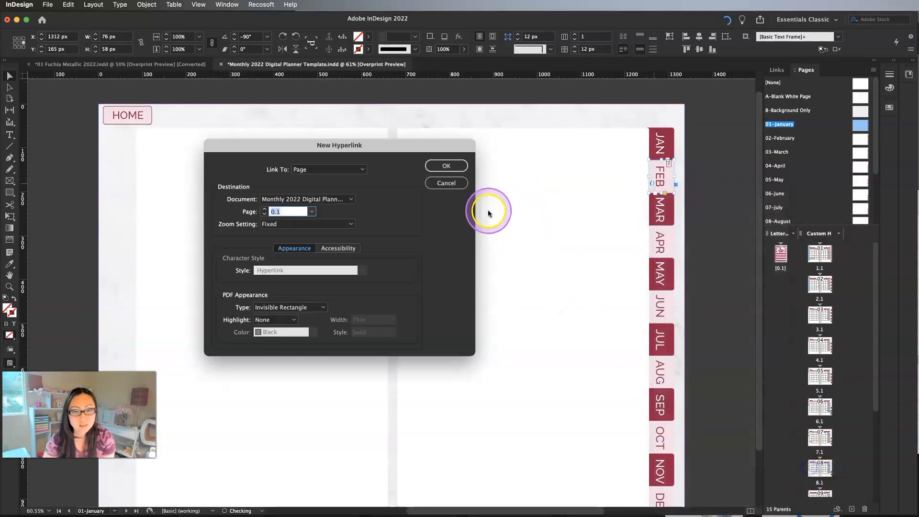
{"action": "left_click", "coordinate": [312, 211]}
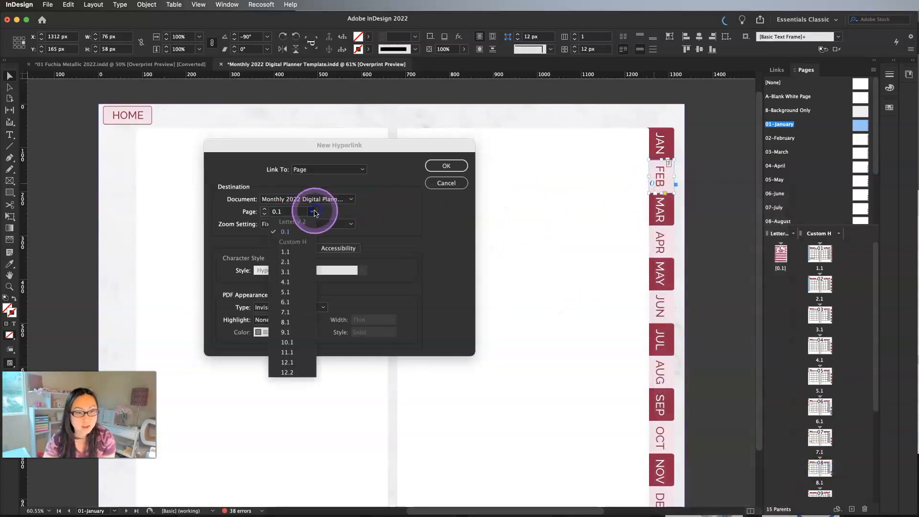
{"action": "left_click", "coordinate": [285, 263]}
{"action": "left_click", "coordinate": [441, 173]}
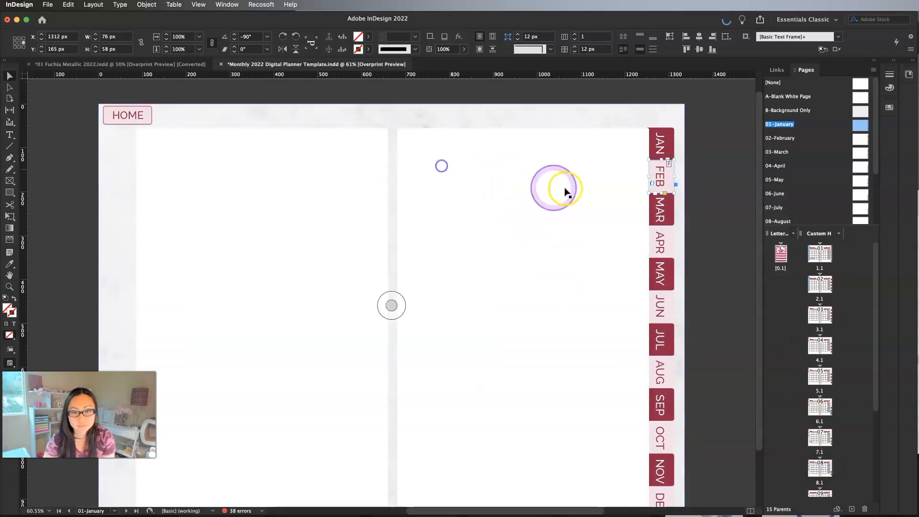
Hyperlink the MAR tab on the January parent page to page 3.1
{"action": "right_click", "coordinate": [667, 211]}
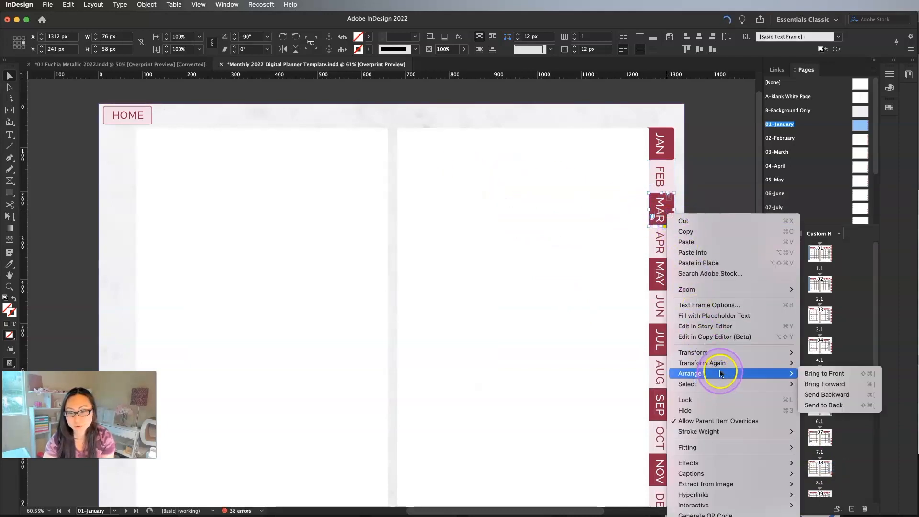
{"action": "mouse_move", "coordinate": [757, 496]}
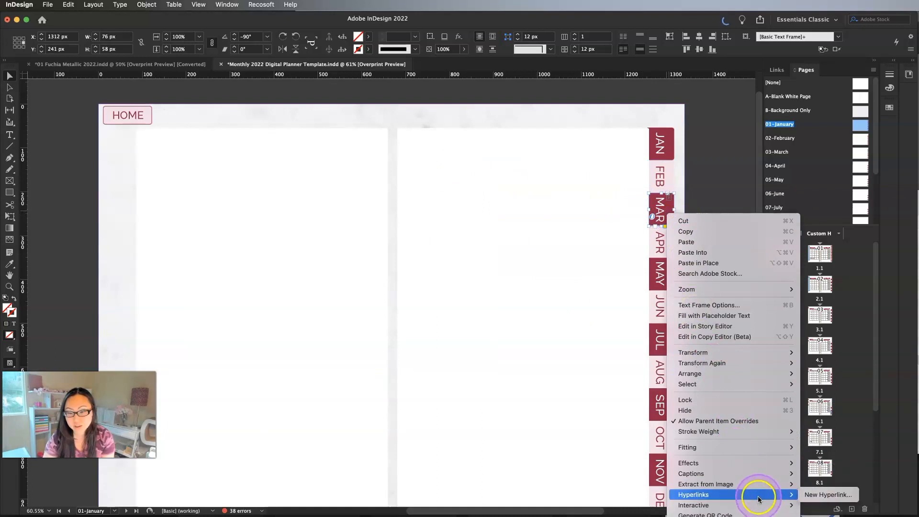
{"action": "left_click", "coordinate": [824, 493]}
{"action": "left_click", "coordinate": [312, 211]}
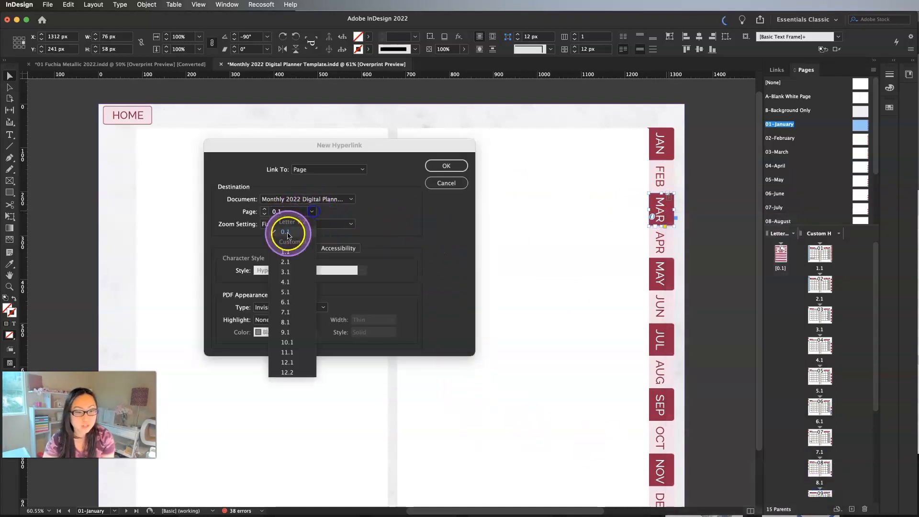
{"action": "left_click", "coordinate": [286, 271]}
{"action": "left_click", "coordinate": [437, 167]}
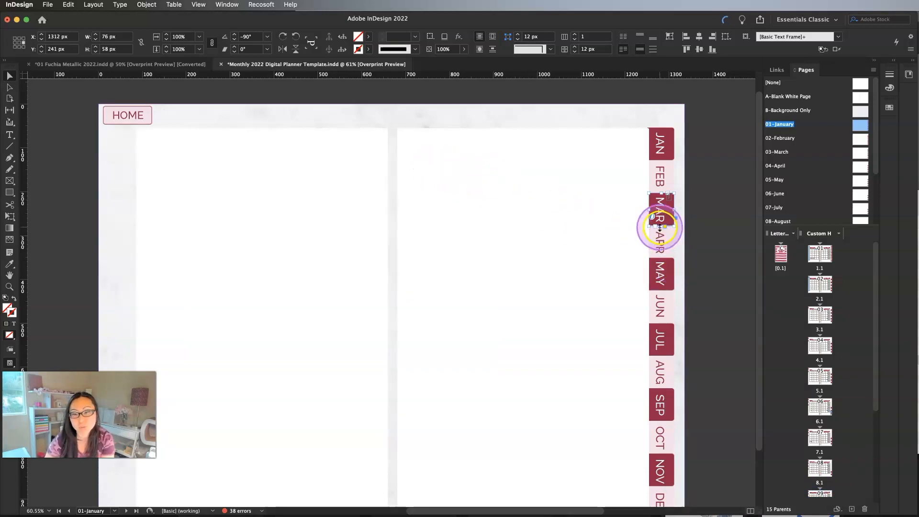
Hyperlink the APR tab on the January parent page to page 4.1
{"action": "right_click", "coordinate": [659, 243]}
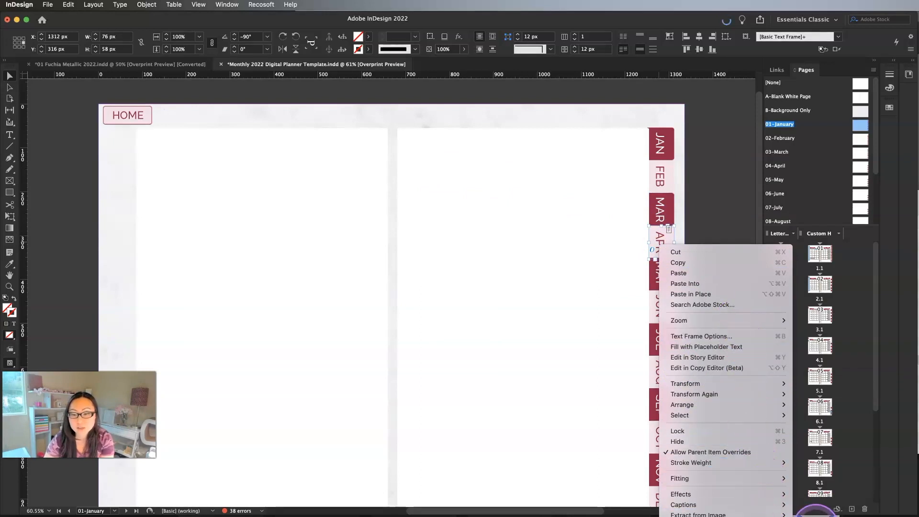
{"action": "left_click", "coordinate": [817, 513]}
{"action": "left_click", "coordinate": [311, 211]}
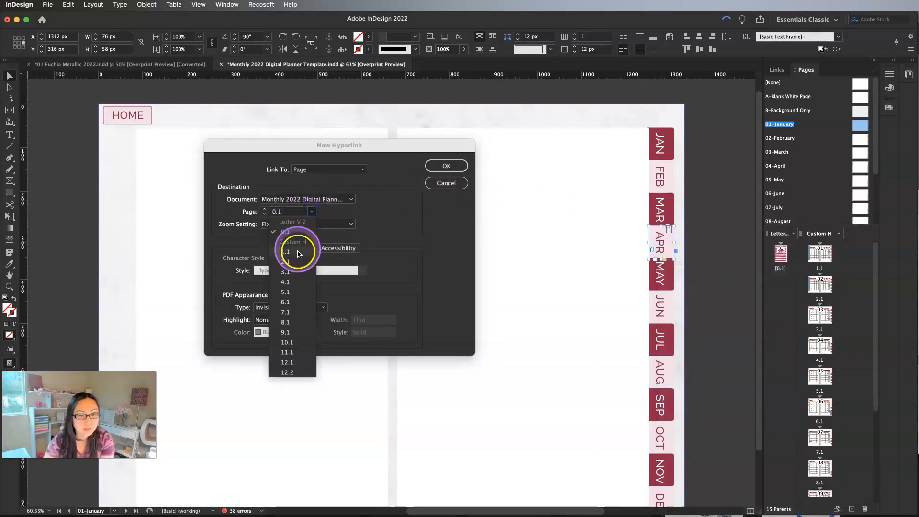
{"action": "left_click", "coordinate": [286, 282]}
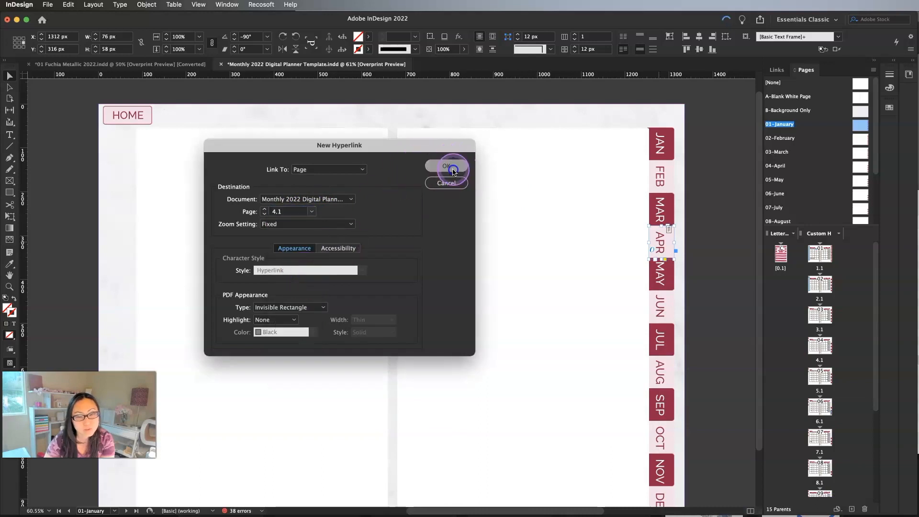
{"action": "left_click", "coordinate": [453, 170]}
Hyperlink the MAY tab on the January parent page to page 5.1
{"action": "right_click", "coordinate": [663, 273]}
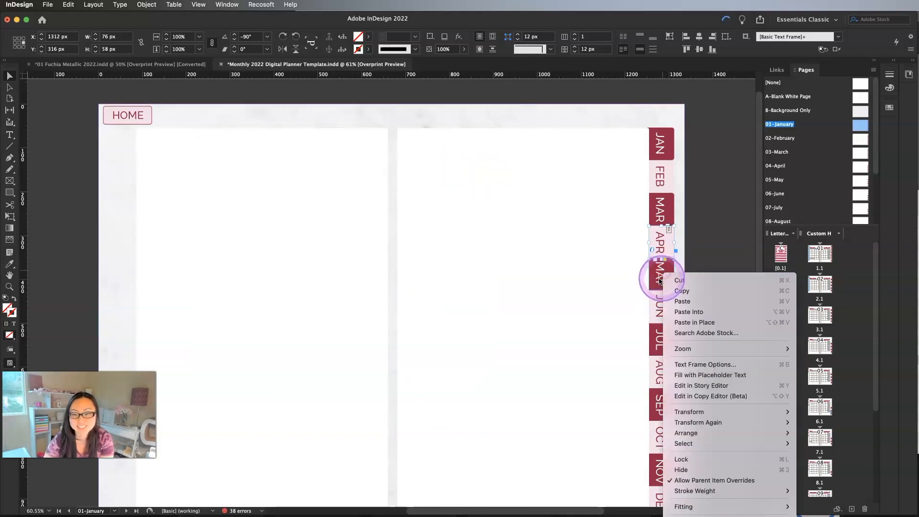
{"action": "left_click", "coordinate": [656, 280]}
{"action": "right_click", "coordinate": [659, 280]}
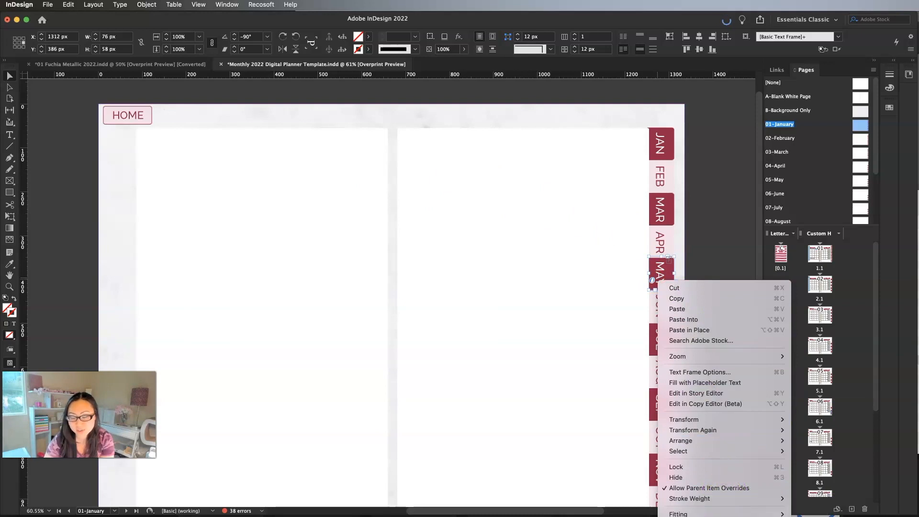
{"action": "left_click", "coordinate": [312, 211]}
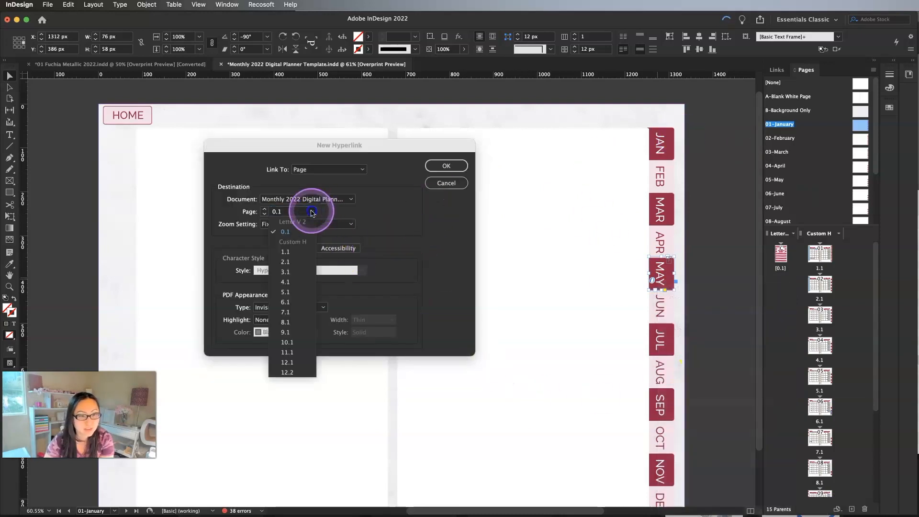
{"action": "left_click", "coordinate": [286, 292]}
{"action": "left_click", "coordinate": [449, 184]}
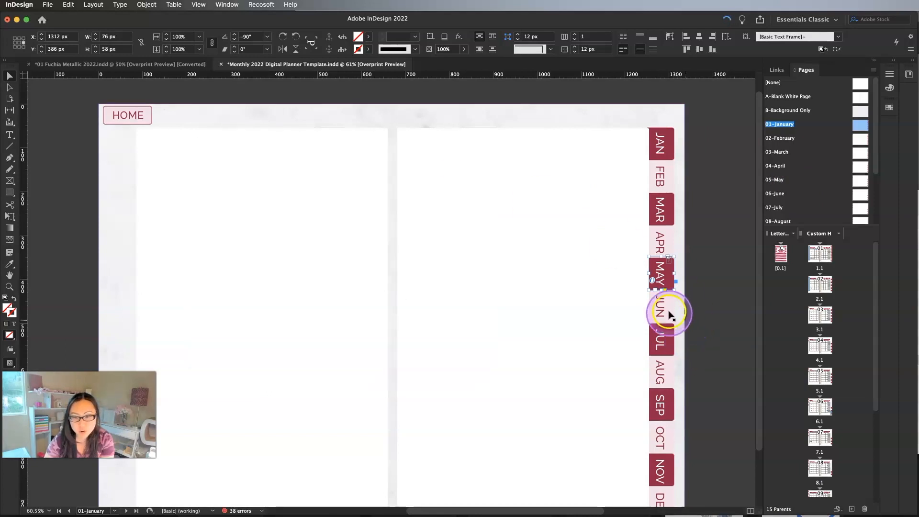
Hyperlink the JUN tab on the January parent page to page 6.1
{"action": "left_click", "coordinate": [661, 310]}
{"action": "right_click", "coordinate": [662, 311]}
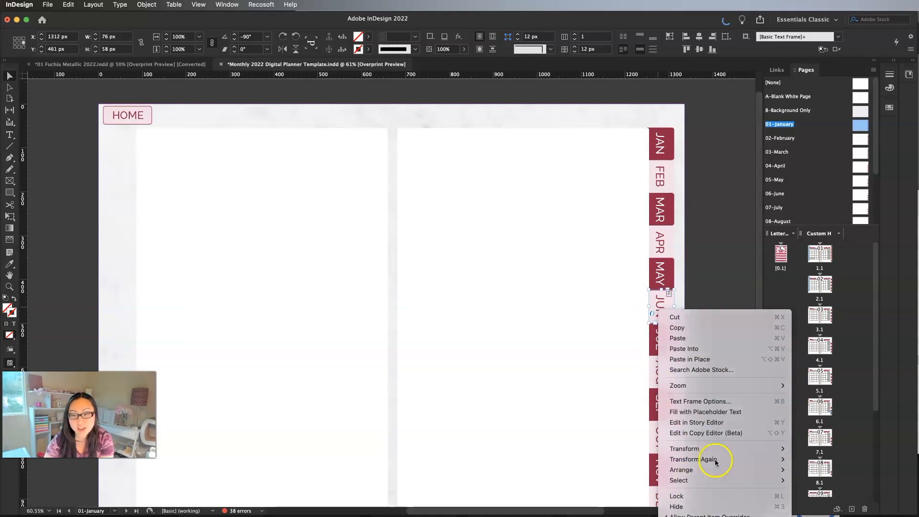
{"action": "left_click", "coordinate": [694, 516]}
{"action": "left_click", "coordinate": [312, 211]}
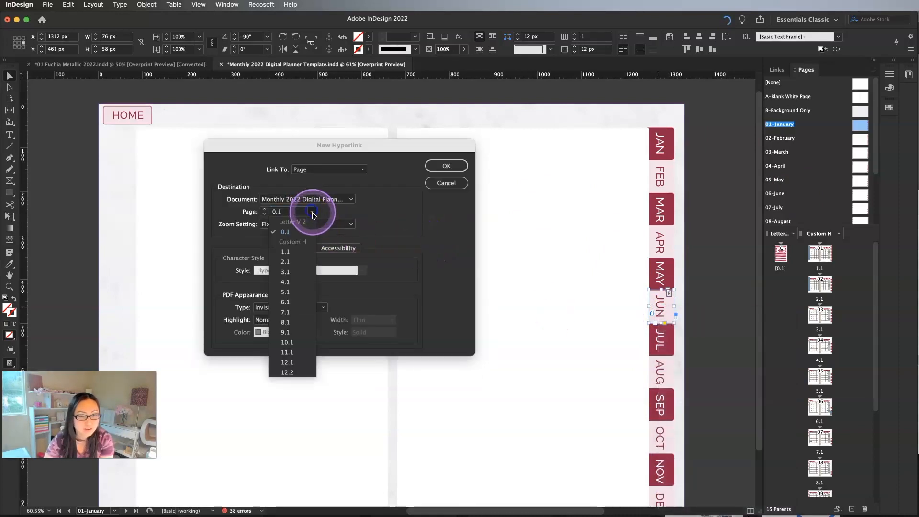
{"action": "left_click", "coordinate": [286, 304]}
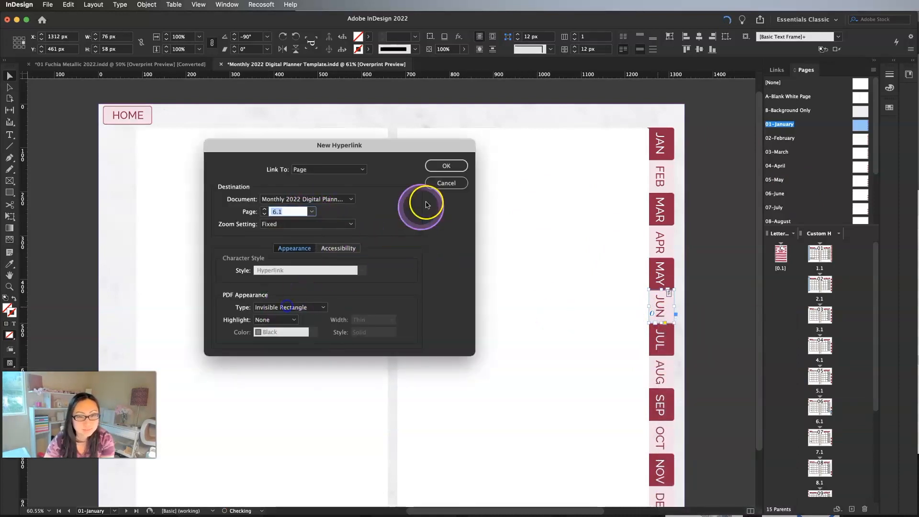
{"action": "left_click", "coordinate": [446, 165]}
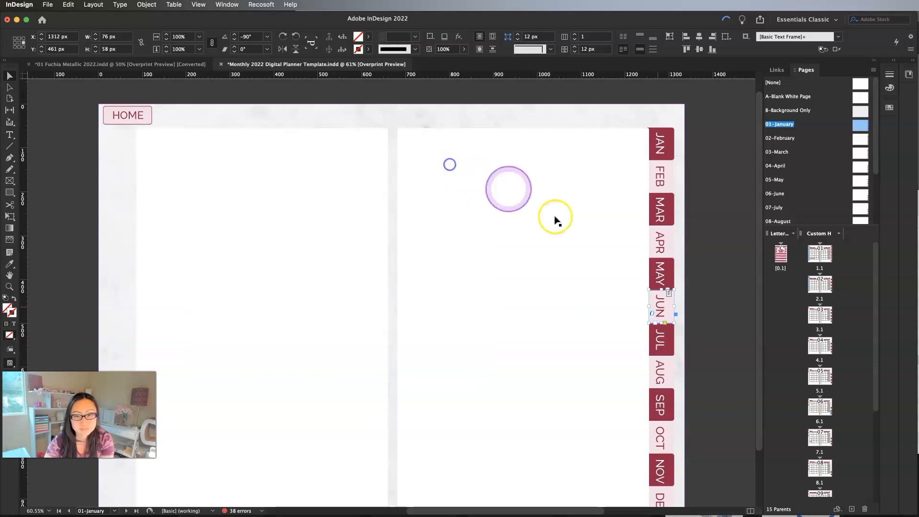
Hyperlink the JUL tab on the January parent page to page 7.1
{"action": "right_click", "coordinate": [661, 344]}
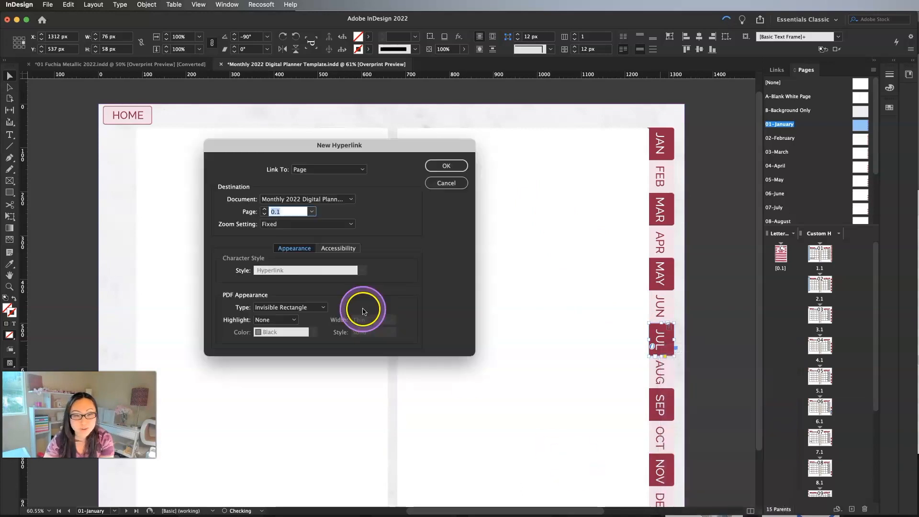
{"action": "left_click", "coordinate": [312, 212]}
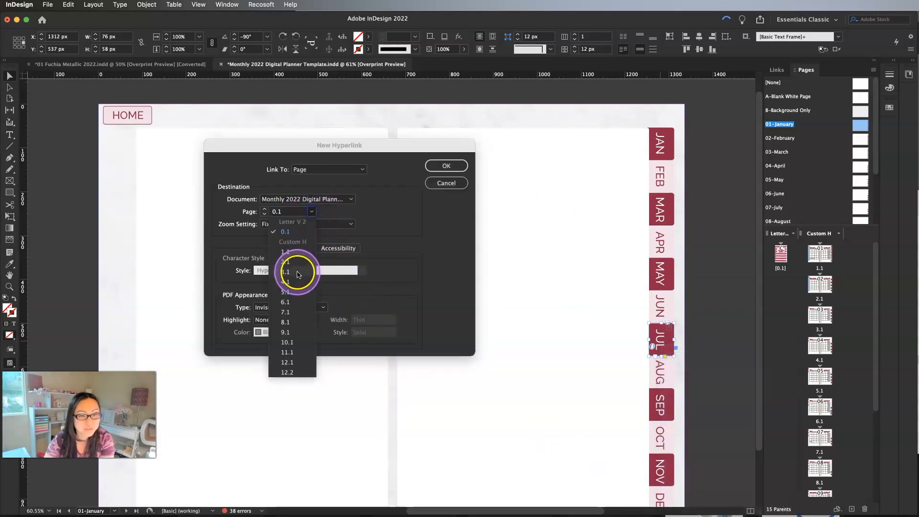
{"action": "left_click", "coordinate": [295, 315]}
{"action": "left_click", "coordinate": [445, 166]}
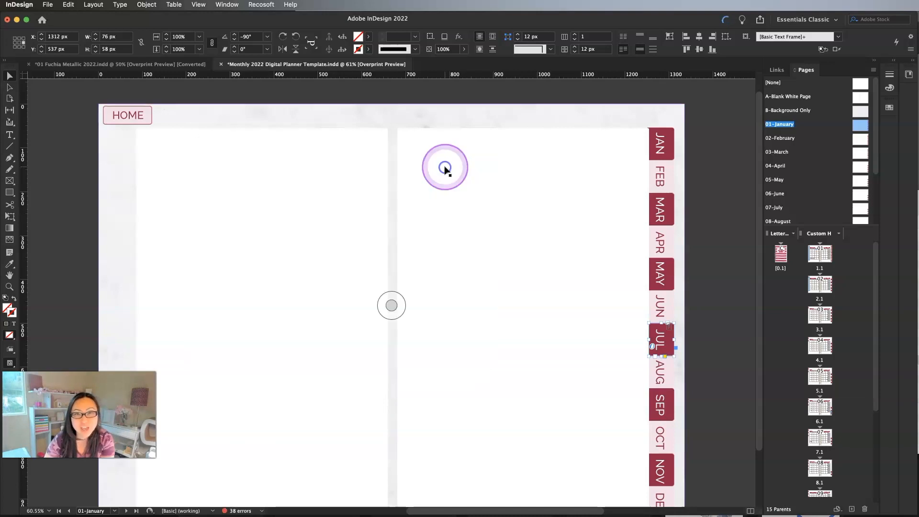
Hyperlink the AUG tab on the January parent page to page 8.1
{"action": "right_click", "coordinate": [662, 376]}
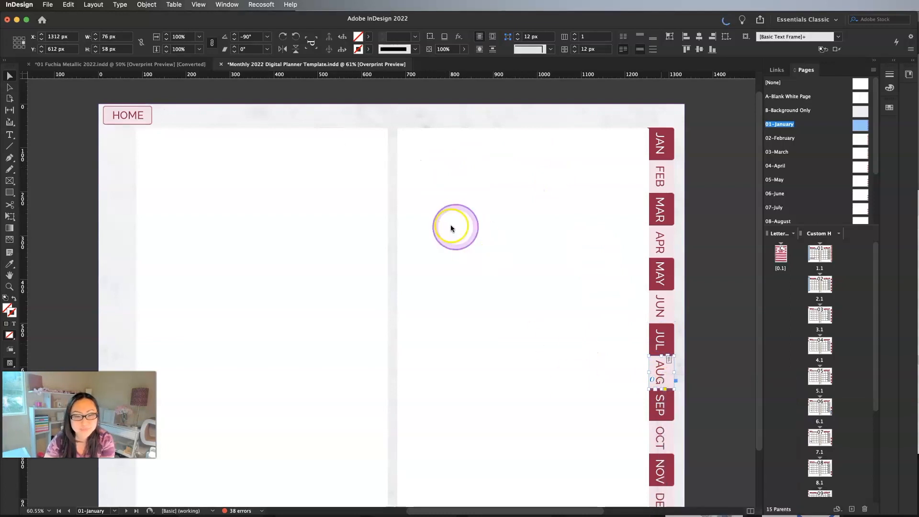
{"action": "left_click", "coordinate": [311, 211]}
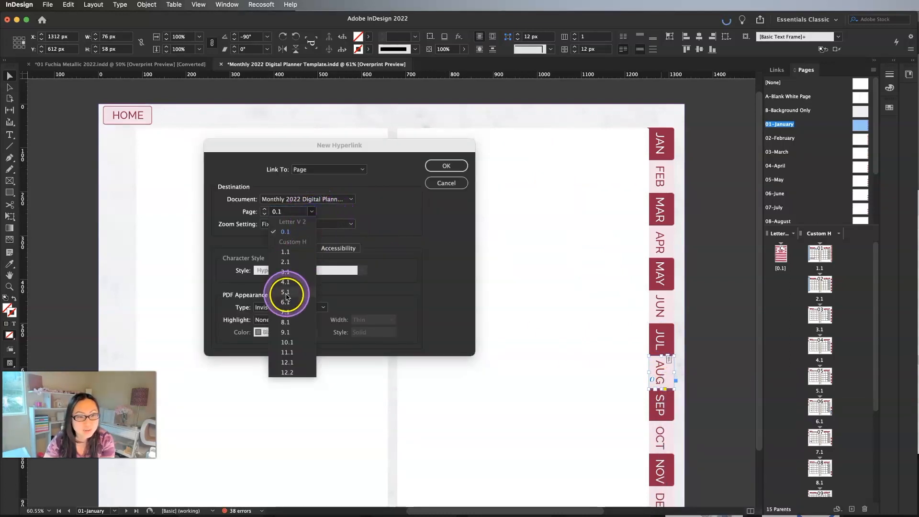
{"action": "left_click", "coordinate": [286, 322]}
{"action": "left_click", "coordinate": [440, 167]}
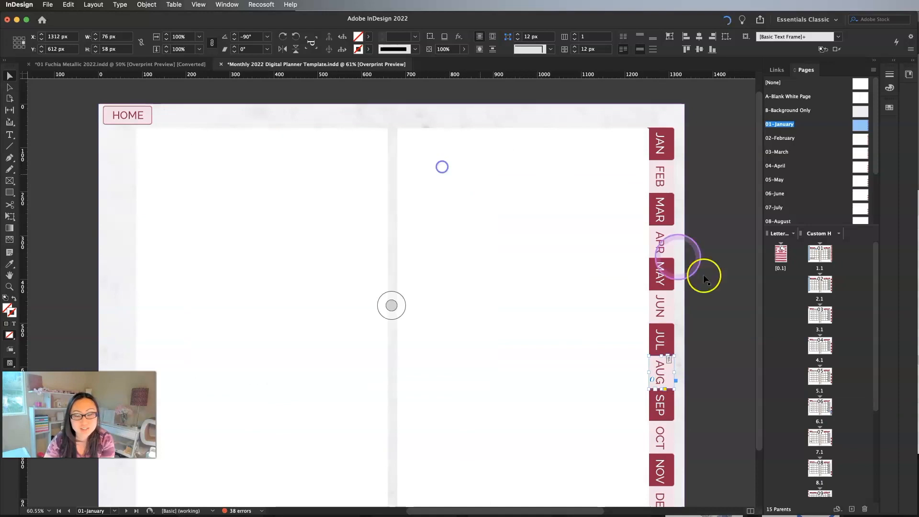
Hyperlink the SEP tab on the January parent page to page 9.1
{"action": "left_click", "coordinate": [668, 405]}
{"action": "right_click", "coordinate": [667, 405]}
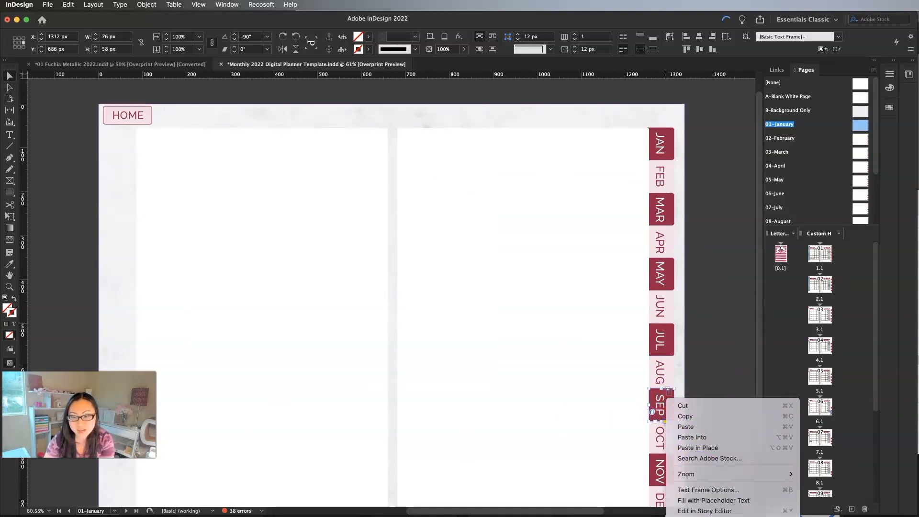
{"action": "left_click", "coordinate": [310, 212]}
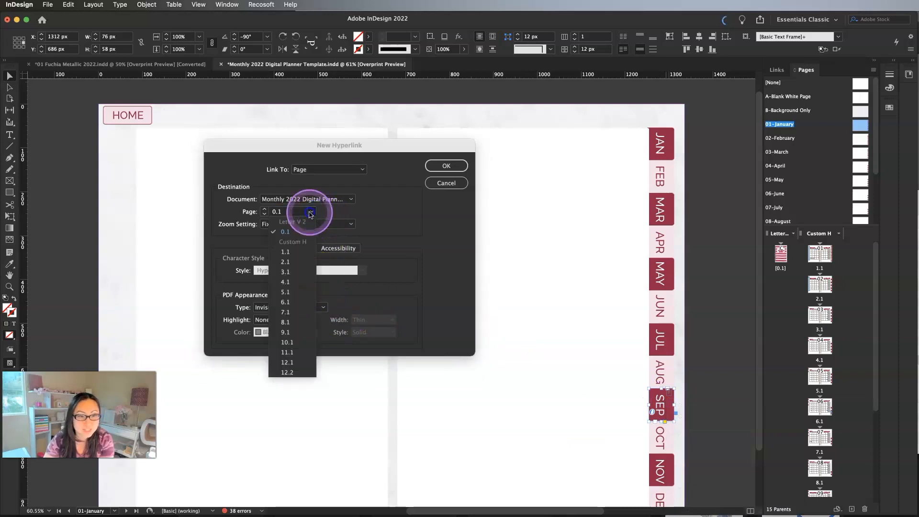
{"action": "left_click", "coordinate": [294, 332]}
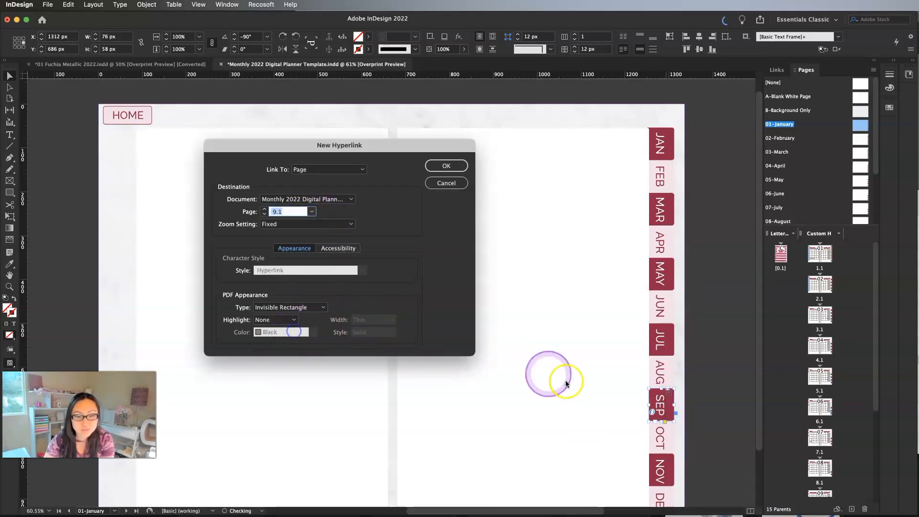
{"action": "left_click", "coordinate": [446, 166]}
Hyperlink the OCT tab on the January parent page to page 10.1
{"action": "left_click", "coordinate": [656, 437]}
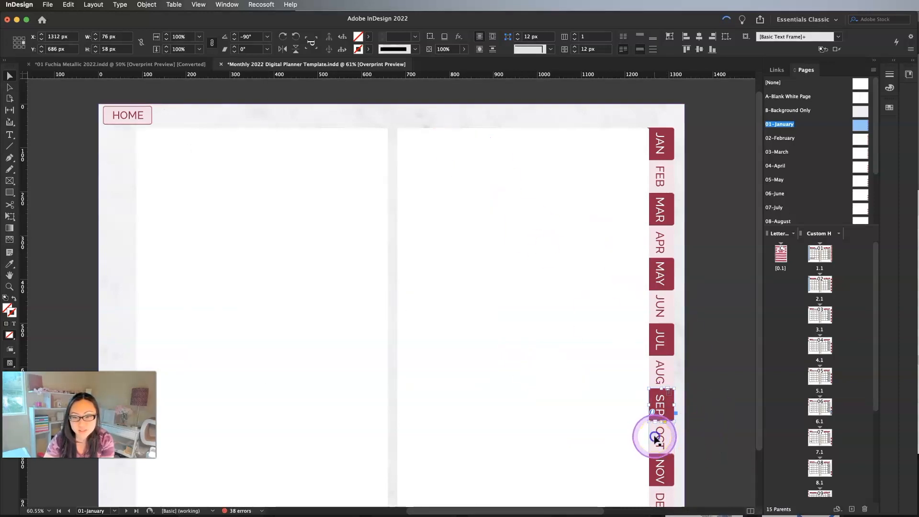
{"action": "right_click", "coordinate": [655, 438]}
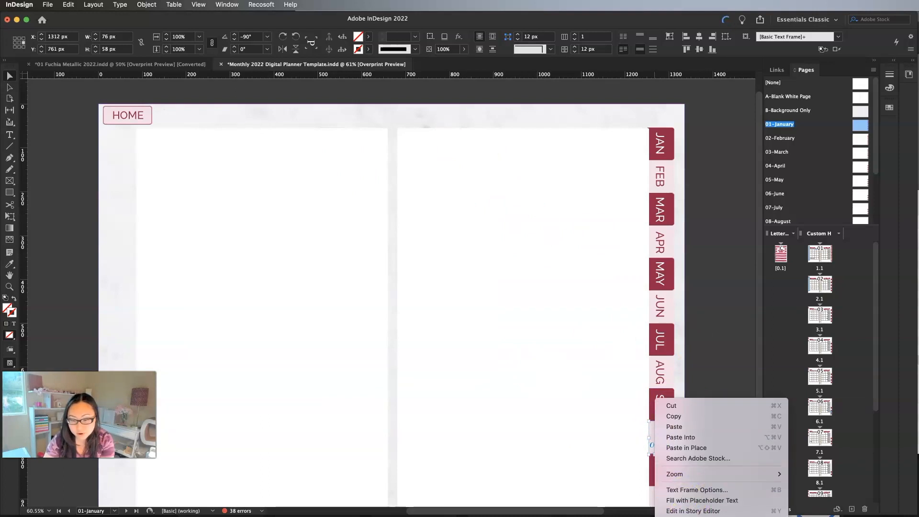
{"action": "left_click", "coordinate": [693, 515]}
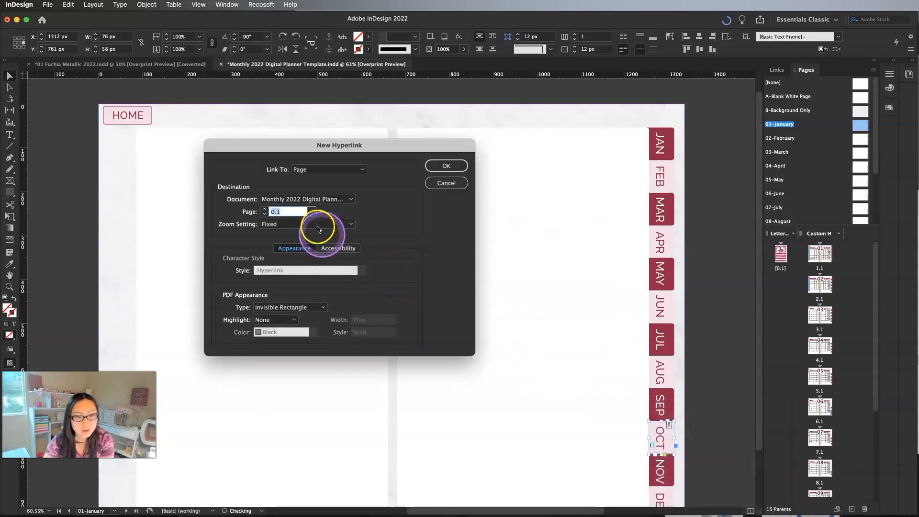
{"action": "left_click", "coordinate": [311, 212]}
{"action": "left_click", "coordinate": [289, 341]}
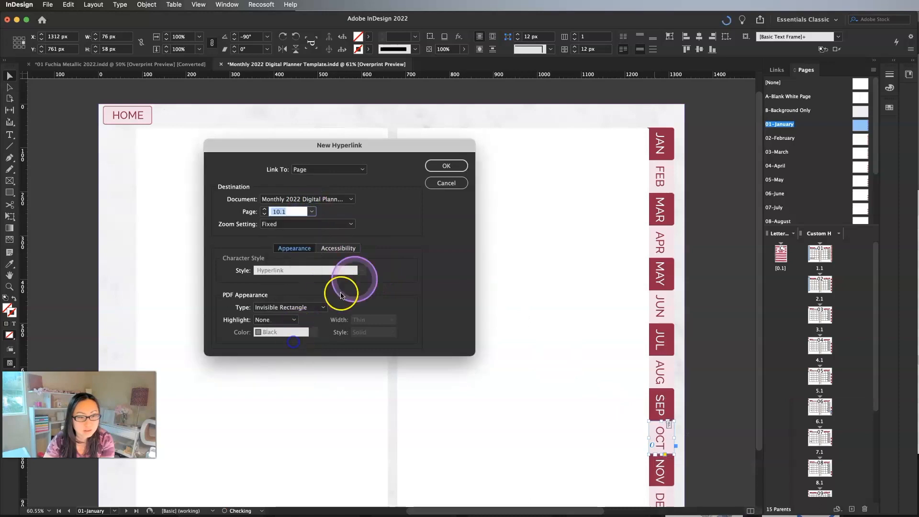
{"action": "left_click", "coordinate": [442, 166]}
Hyperlink the NOV tab on the January parent page to page 11.1
{"action": "left_click", "coordinate": [659, 468]}
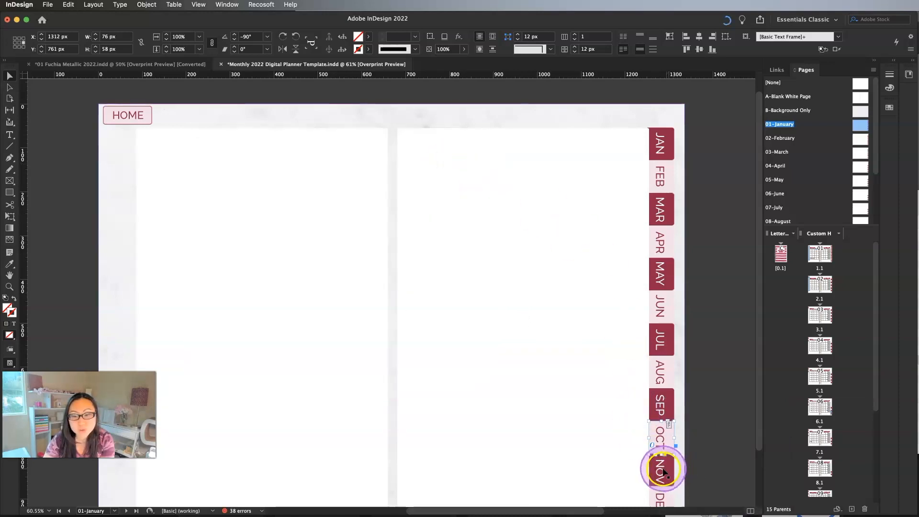
{"action": "right_click", "coordinate": [660, 471]}
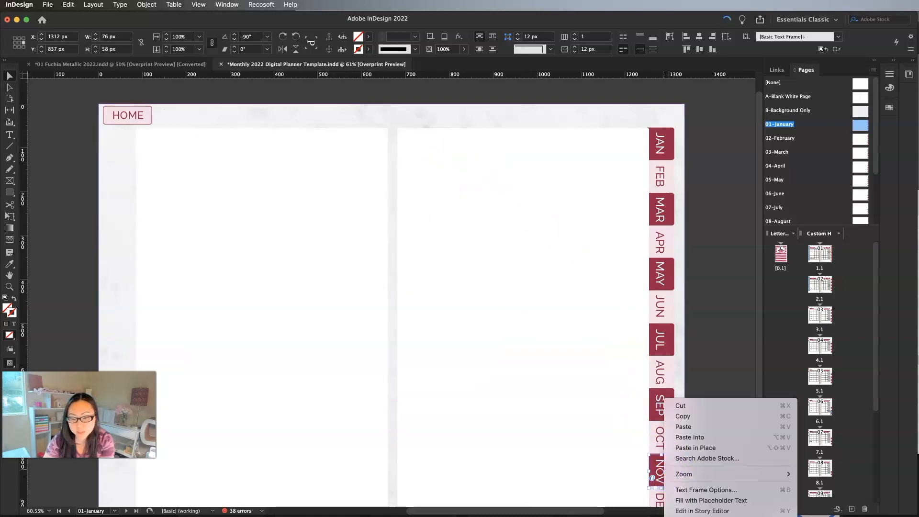
{"action": "left_click", "coordinate": [818, 516]}
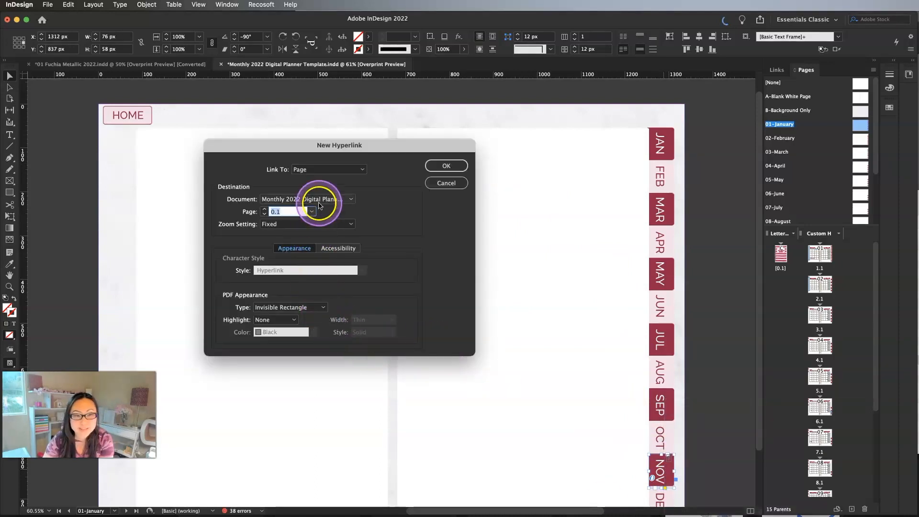
{"action": "left_click", "coordinate": [311, 212]}
{"action": "left_click", "coordinate": [293, 353]}
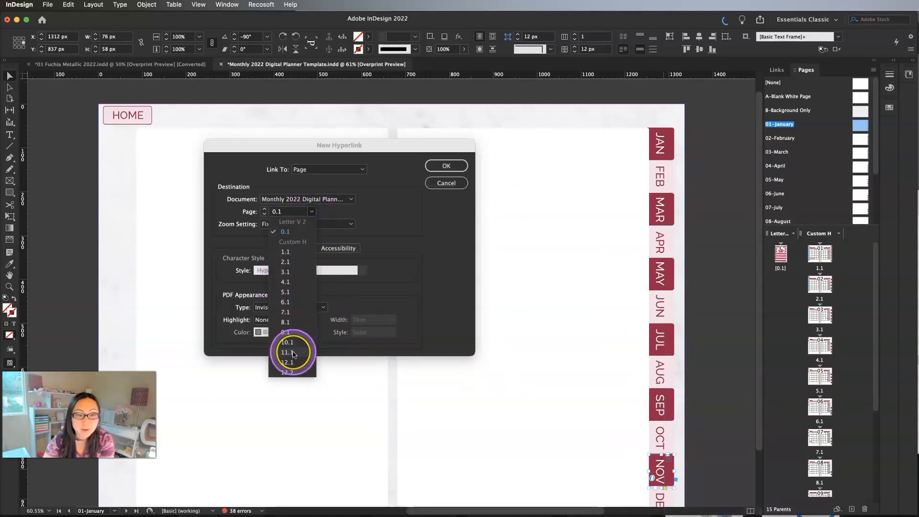
{"action": "left_click", "coordinate": [461, 170]}
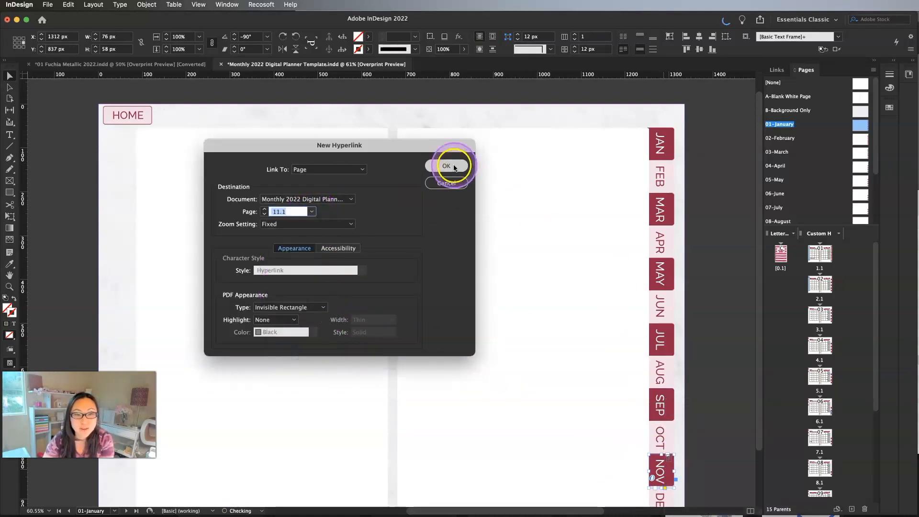
Hyperlink the DEC tab on the January parent page to page 12.1
{"action": "scroll", "coordinate": [668, 479], "scroll_direction": "down", "scroll_amount": 2}
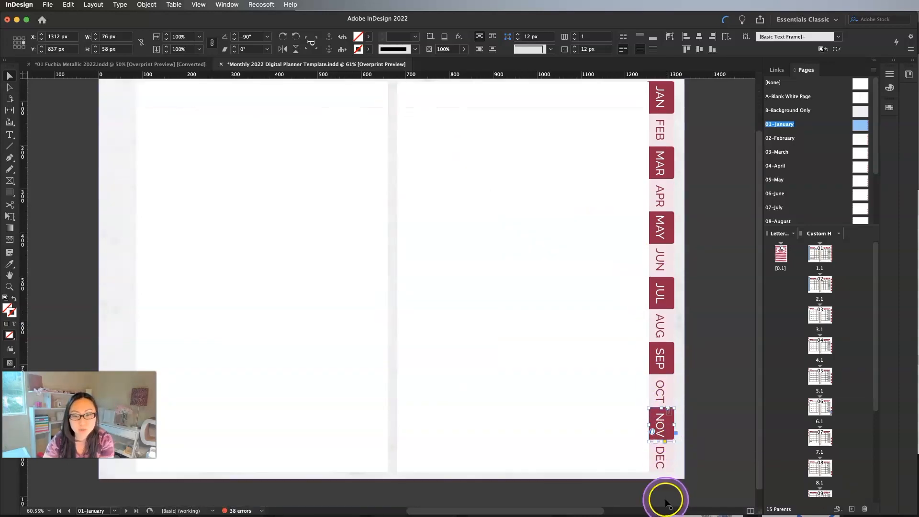
{"action": "right_click", "coordinate": [663, 452]}
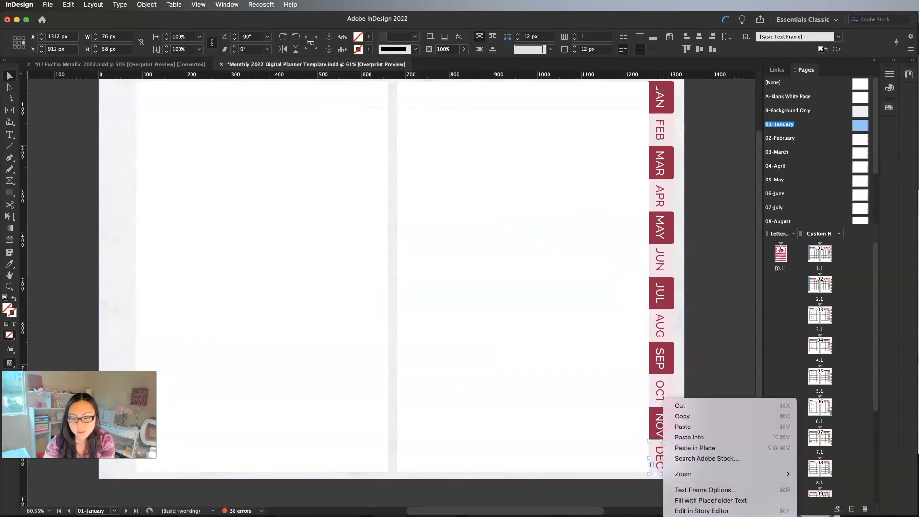
{"action": "left_click", "coordinate": [468, 287]}
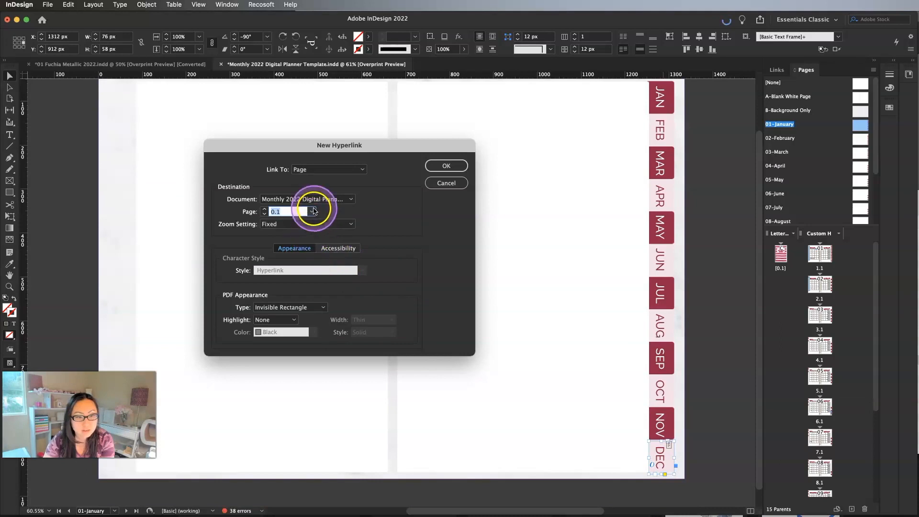
{"action": "left_click", "coordinate": [311, 211]}
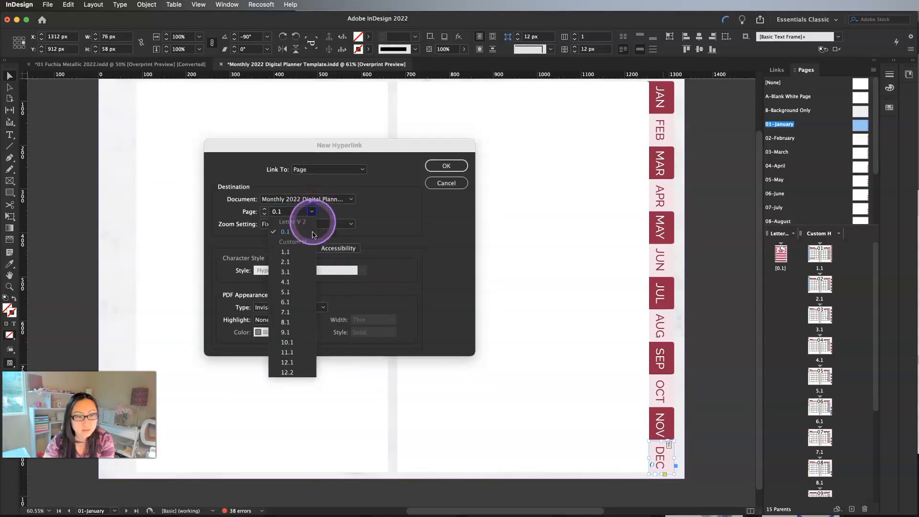
{"action": "left_click", "coordinate": [288, 362]}
{"action": "left_click", "coordinate": [447, 165]}
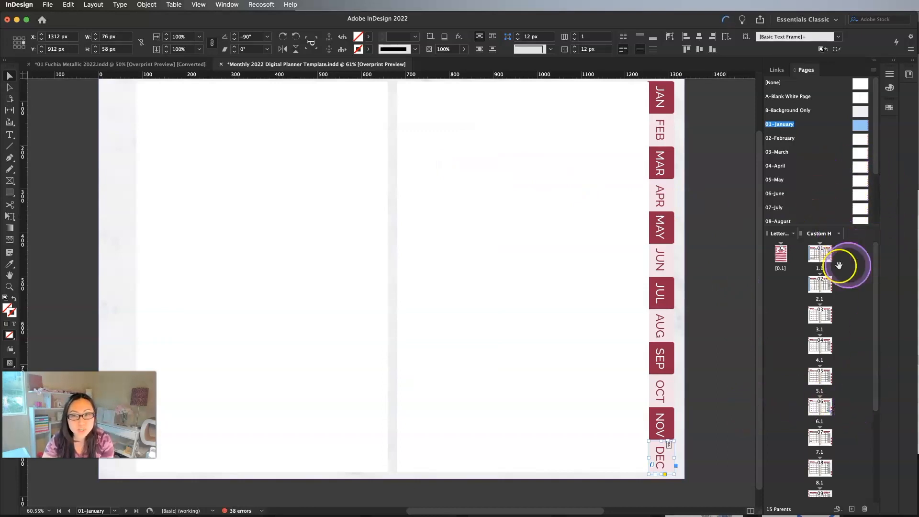
Copy the hyperlinked HOME text frame from the January parent page and paste it in place on the A-Blank White Page parent
{"action": "key", "text": "super+minus"}
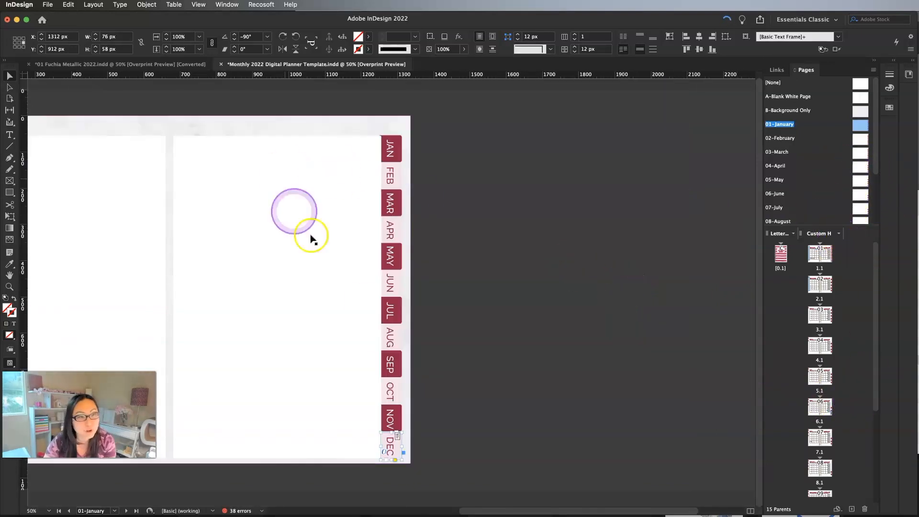
{"action": "left_click_drag", "start_coordinate": [527, 511], "coordinate": [406, 511]}
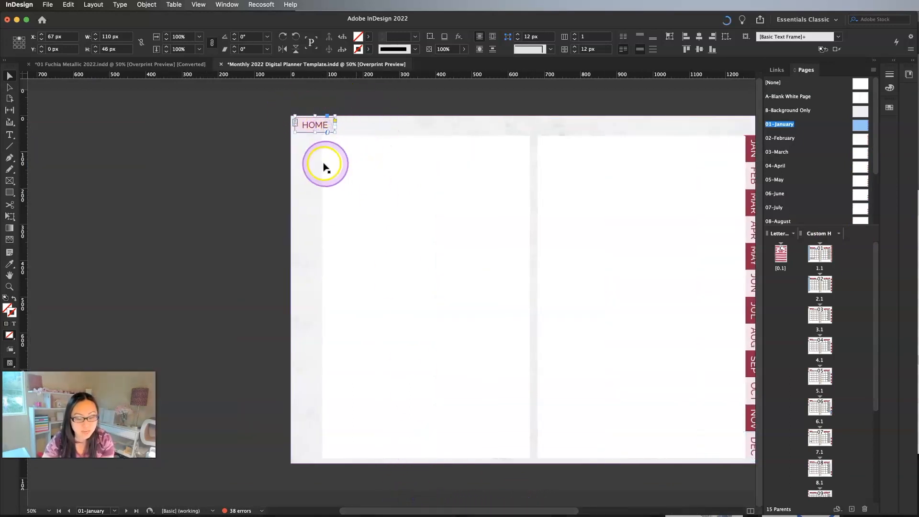
{"action": "double_click", "coordinate": [804, 98]}
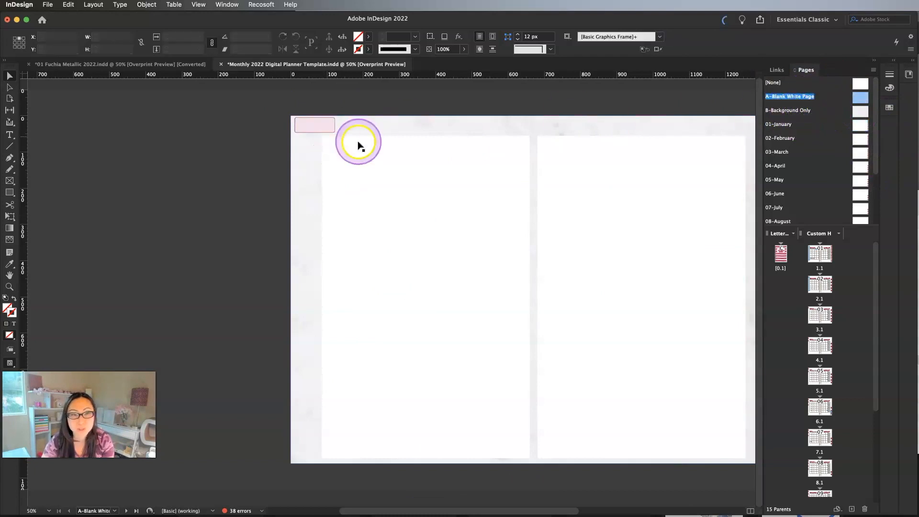
{"action": "key", "text": "ctrl+v"}
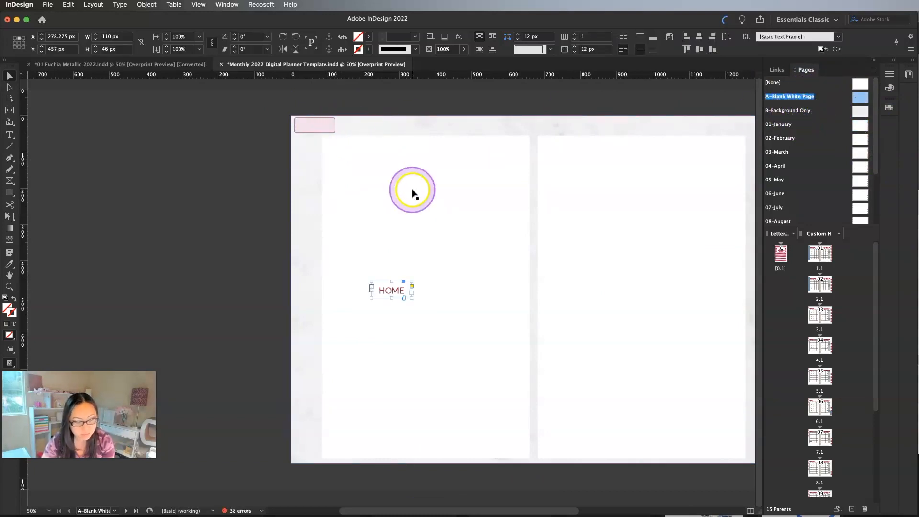
{"action": "left_click", "coordinate": [413, 193]}
{"action": "key", "text": "ctrl+z"}
{"action": "right_click", "coordinate": [376, 128]}
{"action": "left_click", "coordinate": [395, 152]}
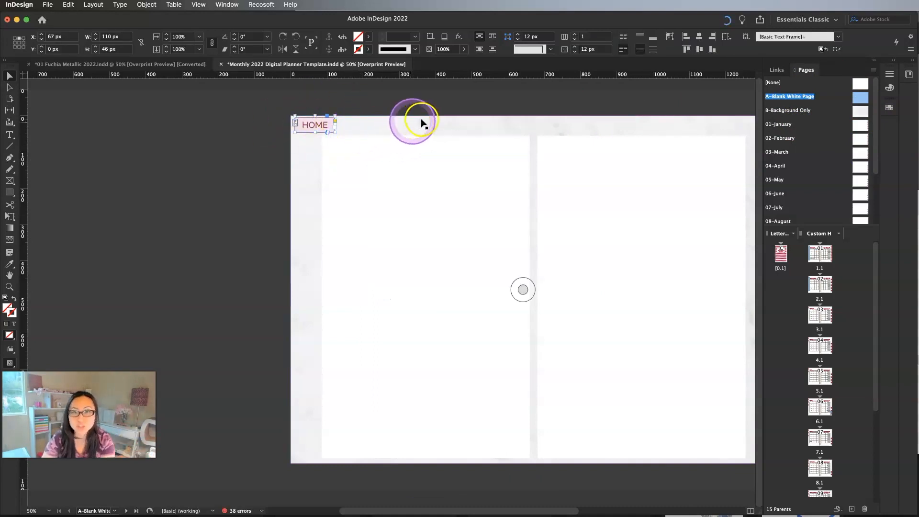
Try to copy the HOME and month tab text frames from the January parent and paste them in place on the February parent
{"action": "double_click", "coordinate": [789, 125]}
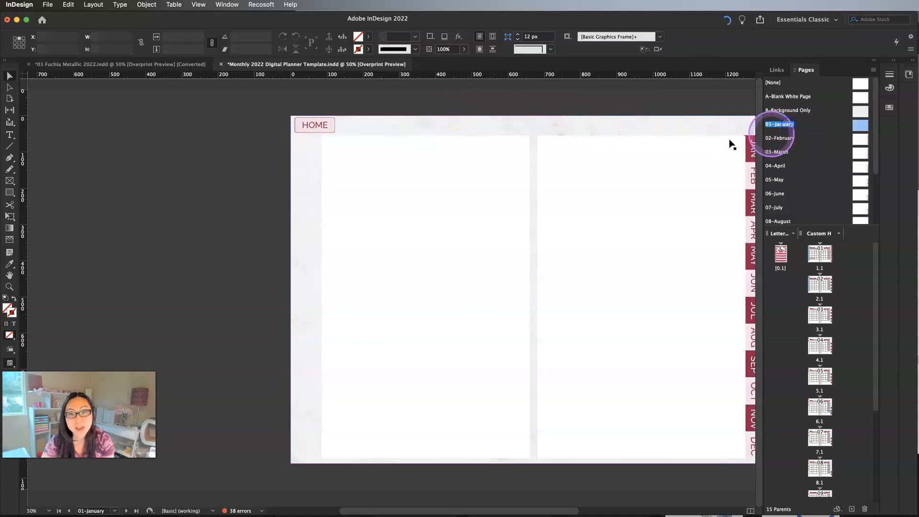
{"action": "left_click_drag", "start_coordinate": [545, 509], "coordinate": [575, 508]}
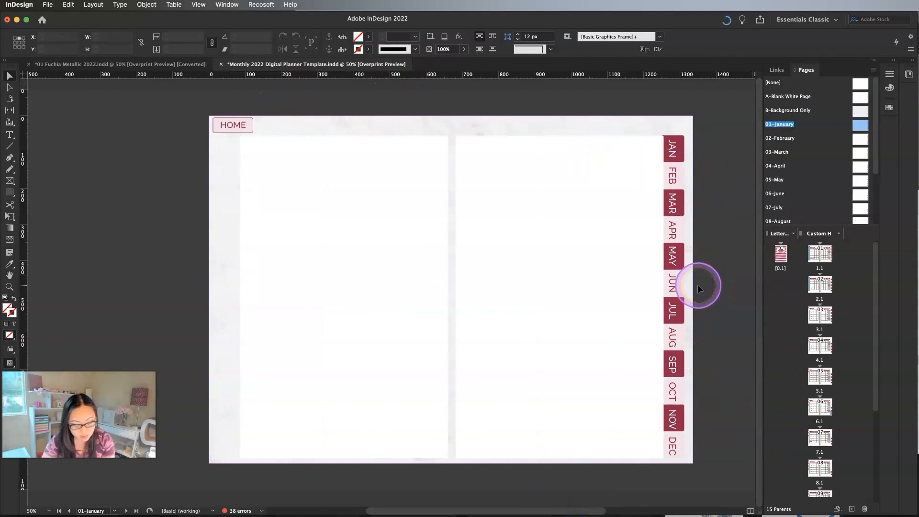
{"action": "key", "text": "super+a"}
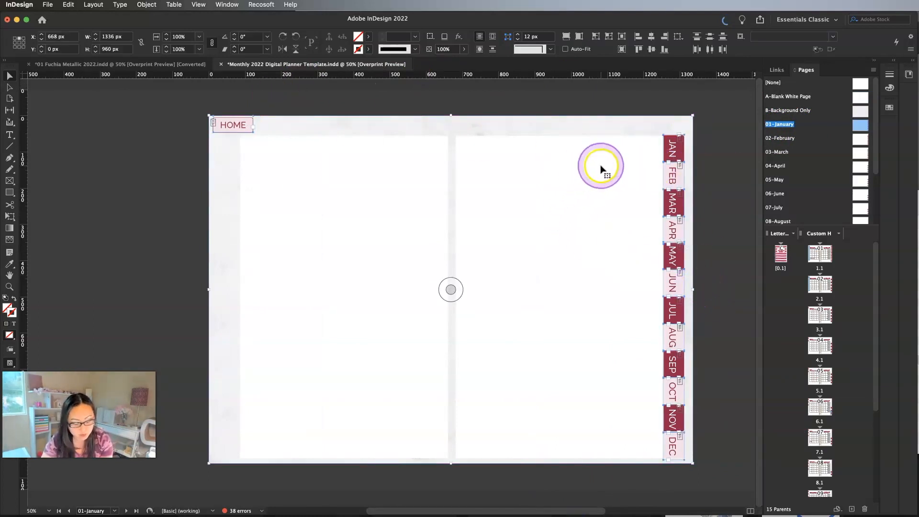
{"action": "left_click", "coordinate": [529, 122], "text": "shift"}
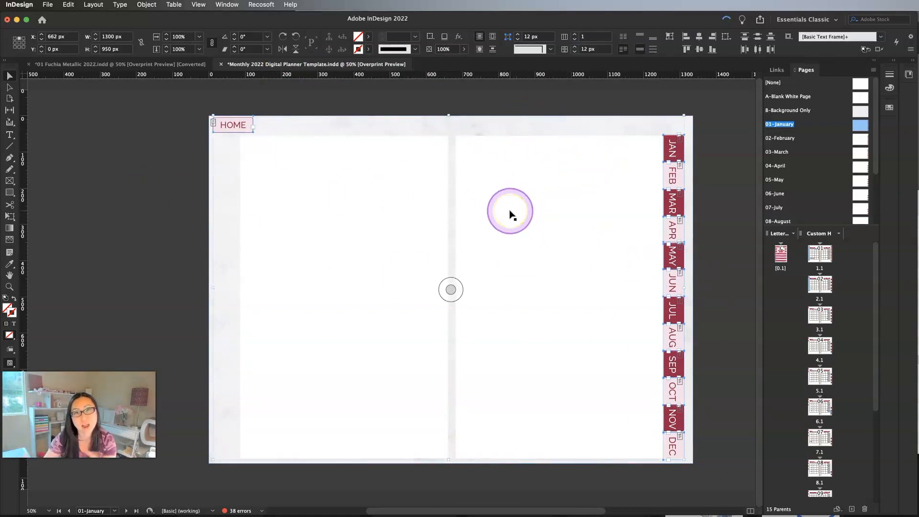
{"action": "double_click", "coordinate": [794, 139]}
{"action": "right_click", "coordinate": [474, 141]}
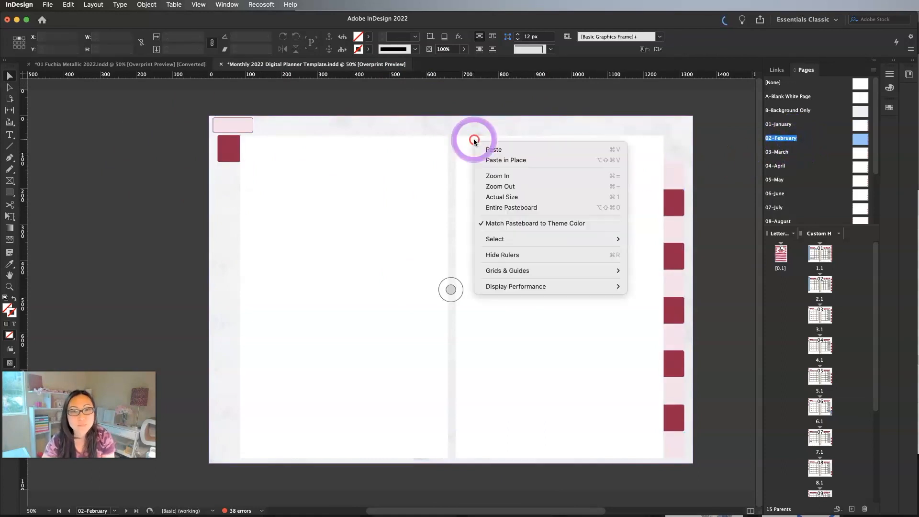
{"action": "left_click", "coordinate": [499, 160]}
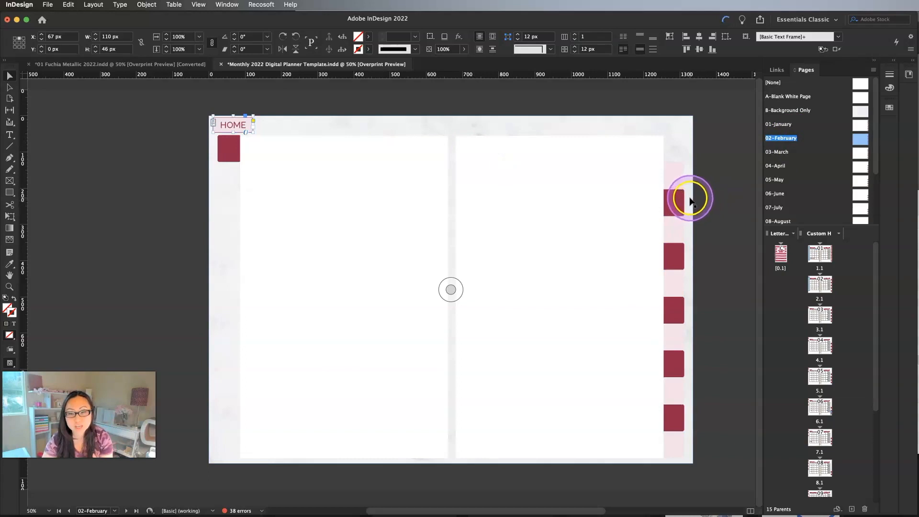
Copy all HOME and month text frames except the background from the January parent and paste them in place on the February parent
{"action": "double_click", "coordinate": [815, 126]}
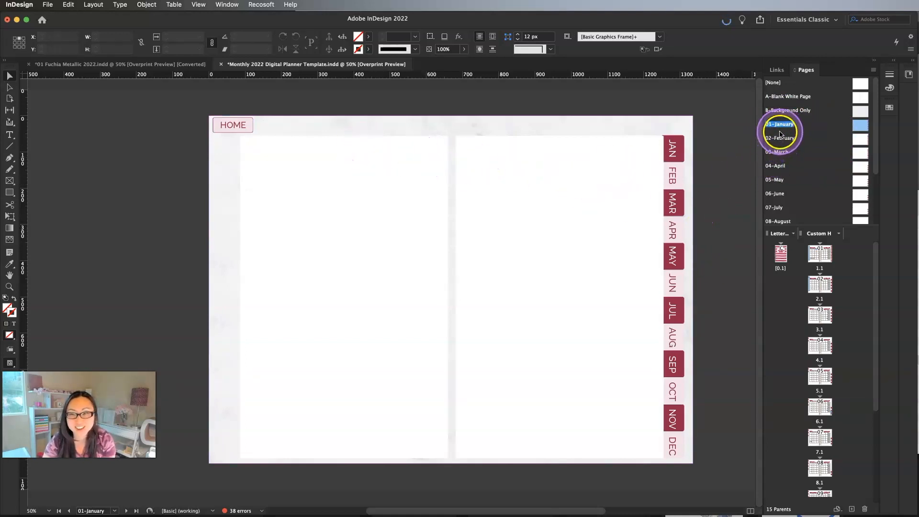
{"action": "left_click_drag", "start_coordinate": [781, 130], "coordinate": [418, 250]}
{"action": "left_click", "coordinate": [524, 122]}
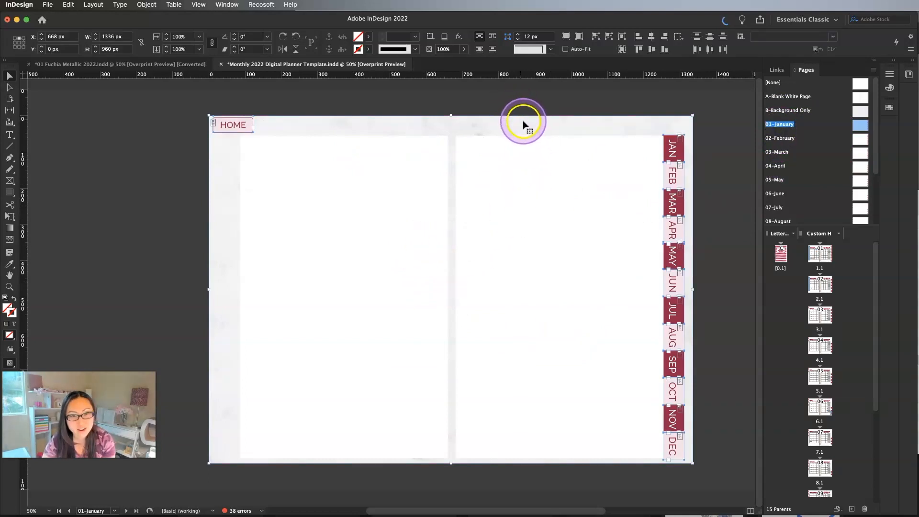
{"action": "left_click", "coordinate": [621, 126]}
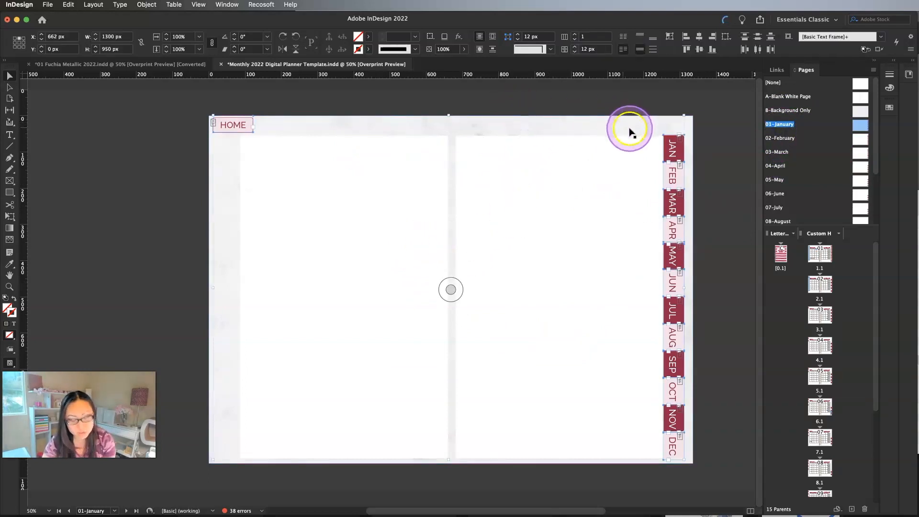
{"action": "double_click", "coordinate": [781, 137]}
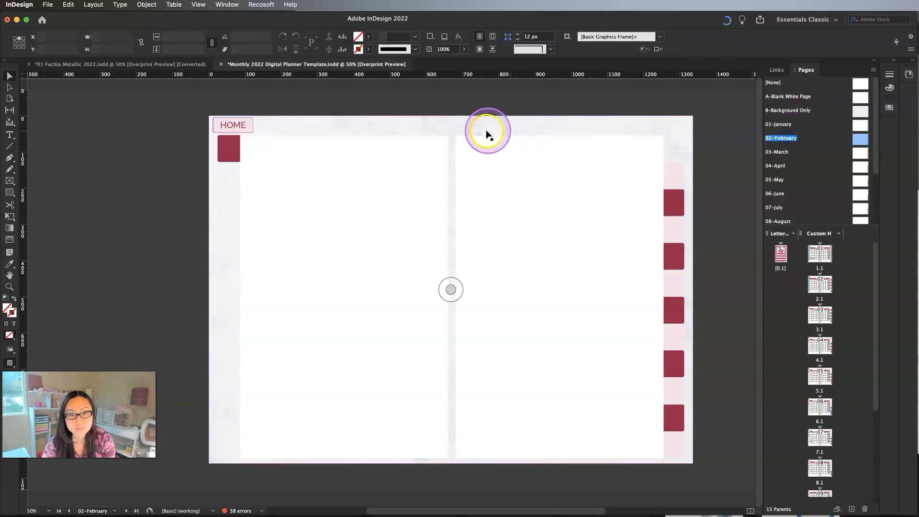
{"action": "right_click", "coordinate": [476, 129]}
{"action": "left_click", "coordinate": [498, 148]}
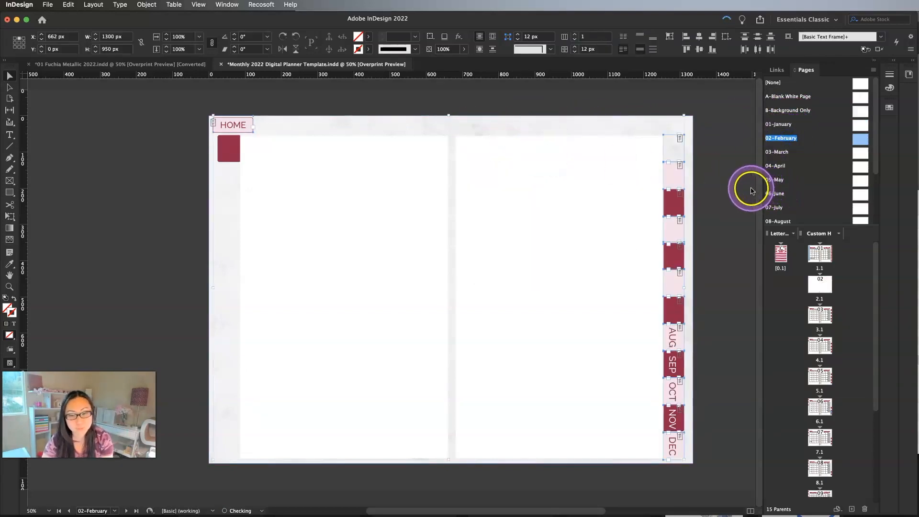
Move the JAN text frame onto the red tab at the February page's left edge, rotated to 90°, at about X 24 px
{"action": "left_click", "coordinate": [717, 179]}
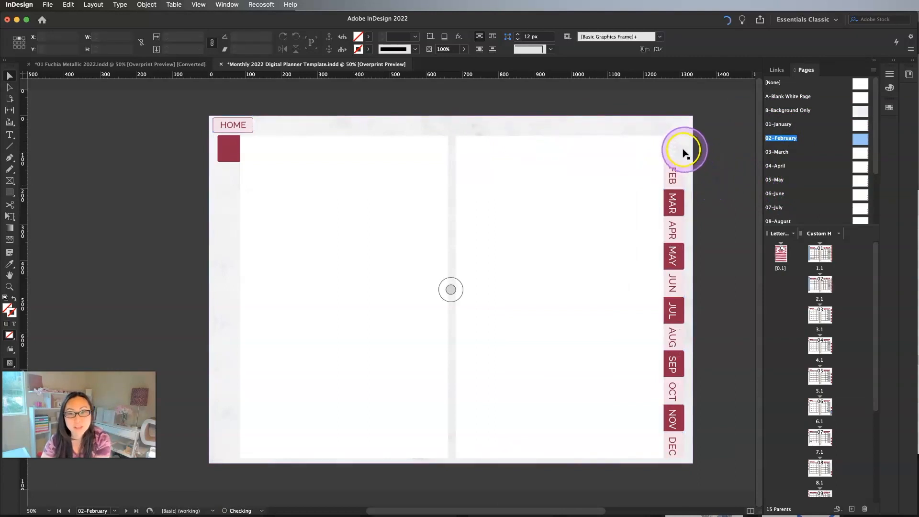
{"action": "left_click_drag", "start_coordinate": [687, 153], "coordinate": [199, 91]}
{"action": "left_click_drag", "start_coordinate": [142, 84], "coordinate": [95, 76]}
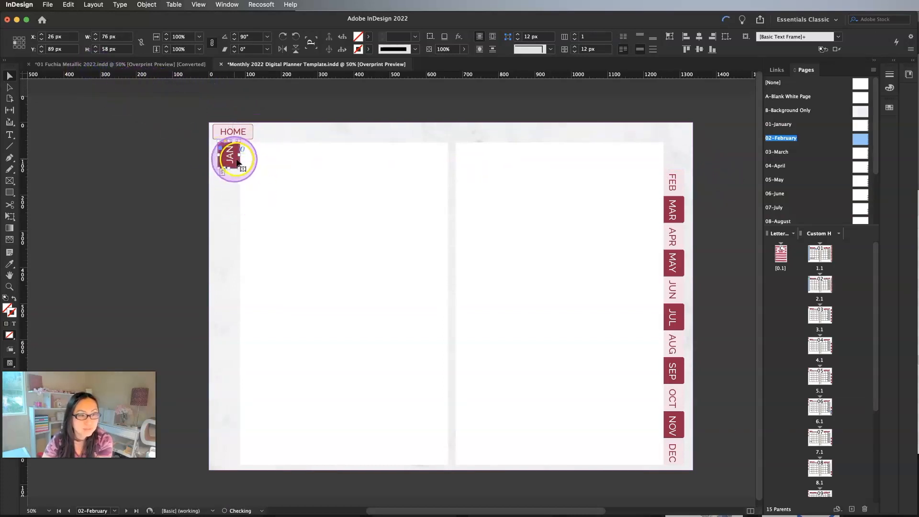
{"action": "key", "text": "Left"}
{"action": "key", "text": "Left"}
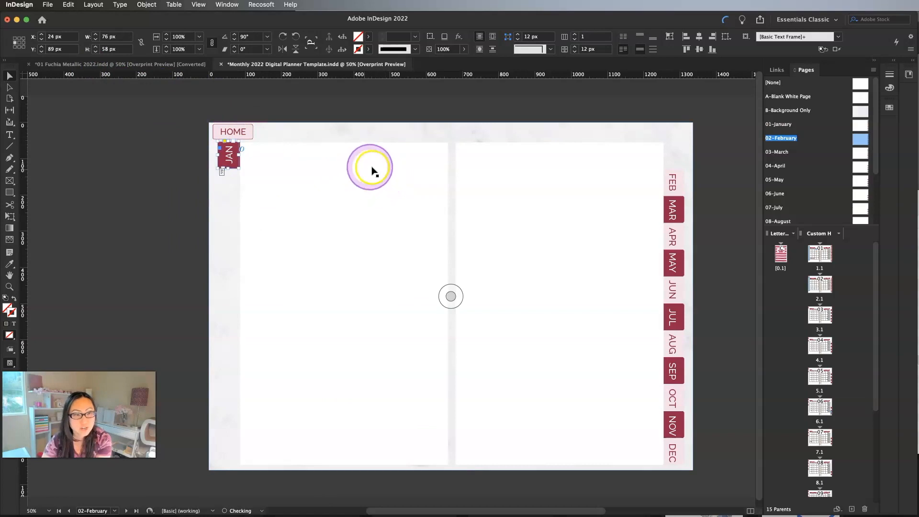
Copy the HOME and month text frames without the background from the February parent and paste them in place on the March parent
{"action": "left_click", "coordinate": [394, 135]}
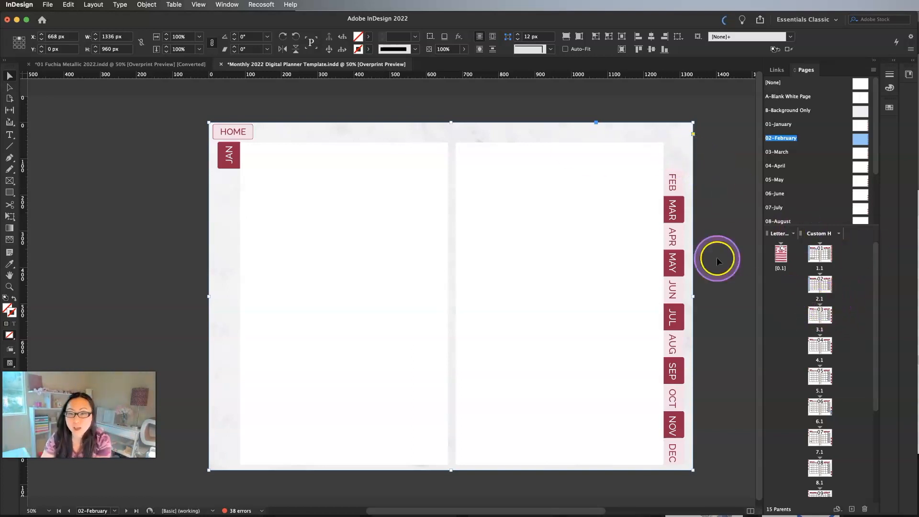
{"action": "key", "text": "super+a"}
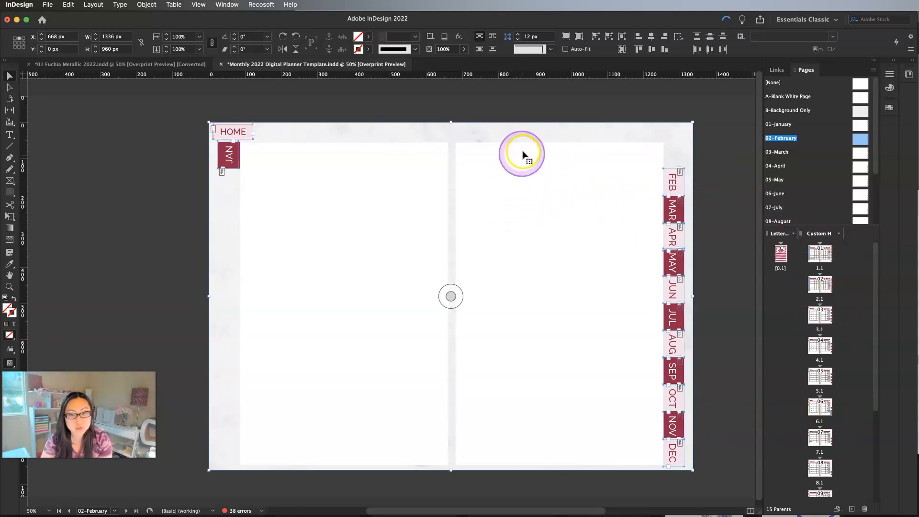
{"action": "left_click", "coordinate": [533, 133], "text": "shift"}
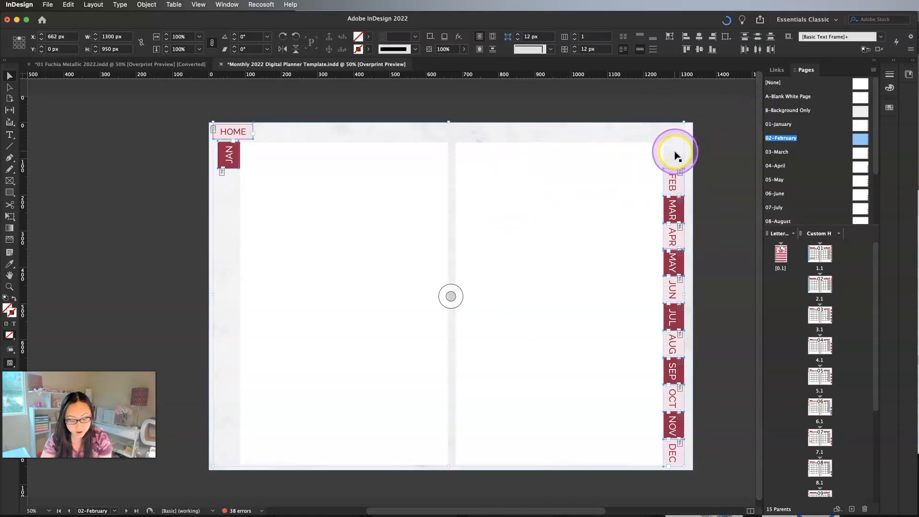
{"action": "double_click", "coordinate": [779, 152]}
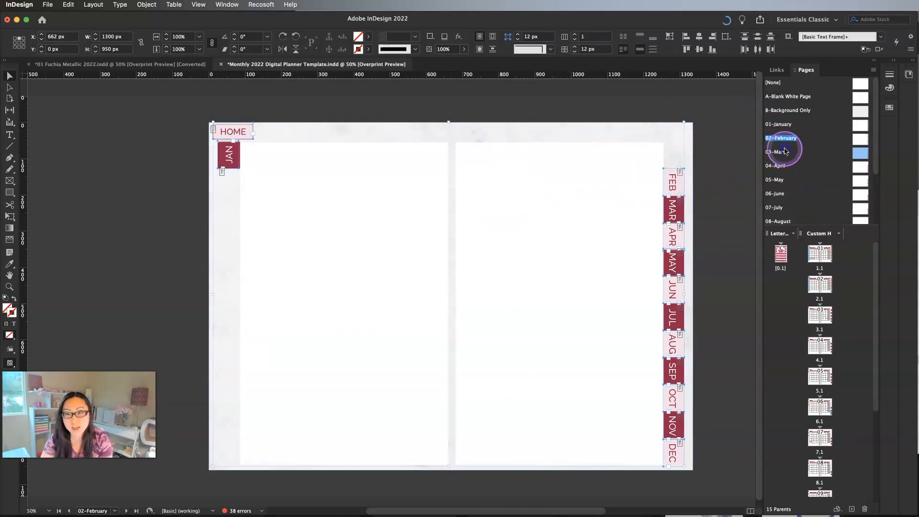
{"action": "right_click", "coordinate": [529, 155]}
{"action": "left_click", "coordinate": [547, 175]}
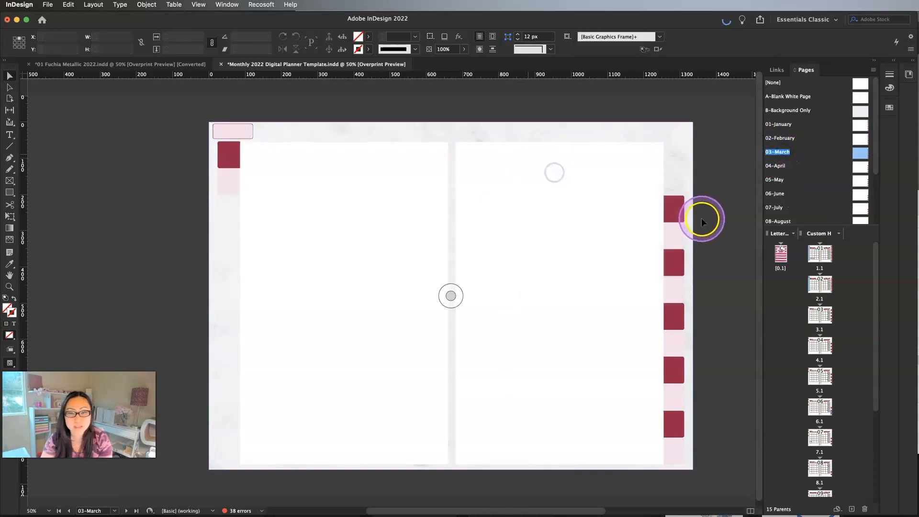
Move the FEB text frame onto the blank tab below JAN on the March parent, rotate it to 90° and nudge it into alignment
{"action": "left_click", "coordinate": [708, 200]}
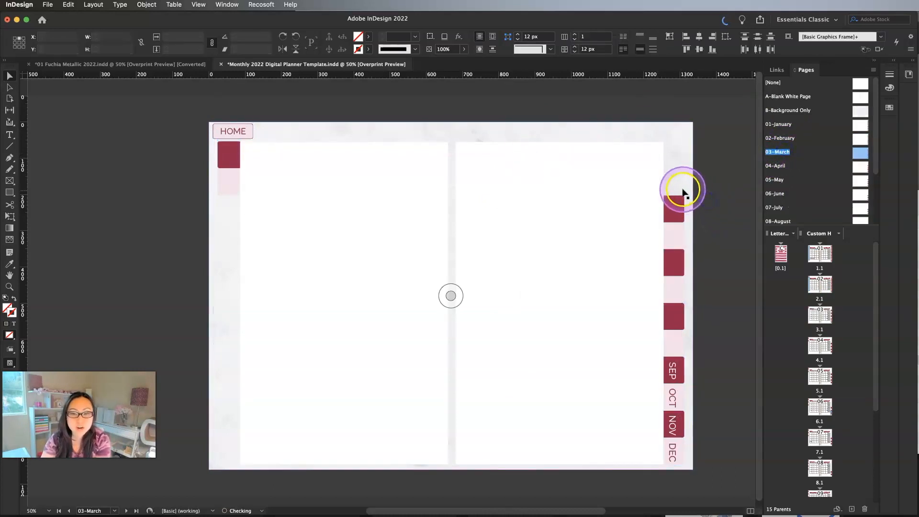
{"action": "left_click_drag", "start_coordinate": [674, 186], "coordinate": [197, 119]}
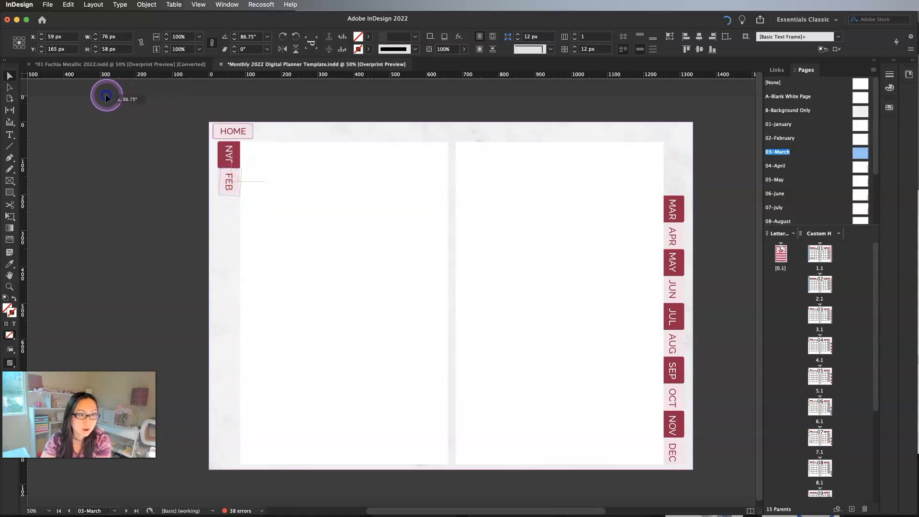
{"action": "left_click_drag", "start_coordinate": [97, 100], "coordinate": [96, 99]}
{"action": "key", "text": "Left"}
{"action": "key", "text": "Left"}
{"action": "key", "text": "Left"}
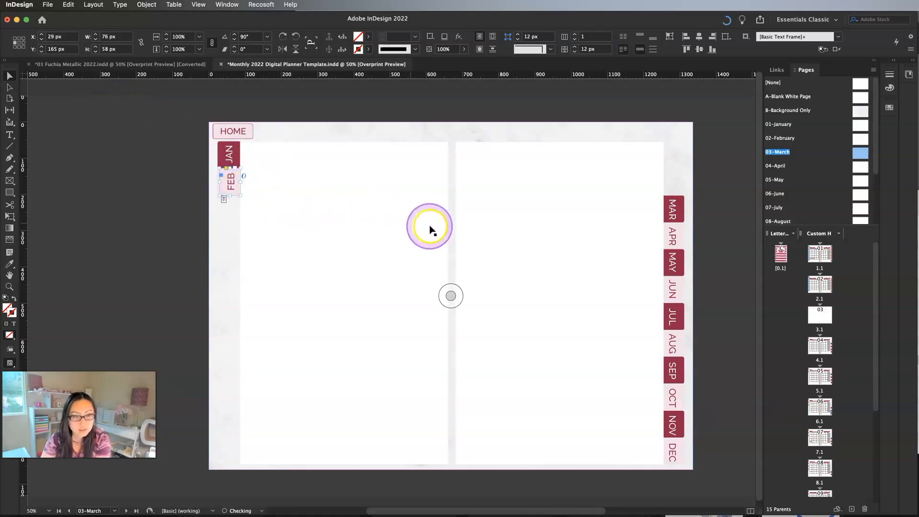
Copy the HOME and month text frames without the background from the March parent and paste them in place on the April parent
{"action": "left_click", "coordinate": [366, 132]}
{"action": "key", "text": "super+a"}
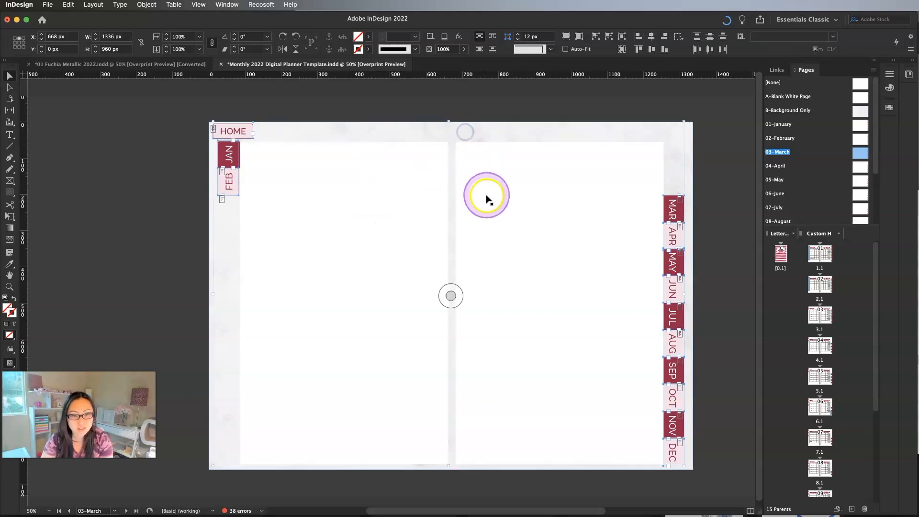
{"action": "left_click", "coordinate": [455, 244]}
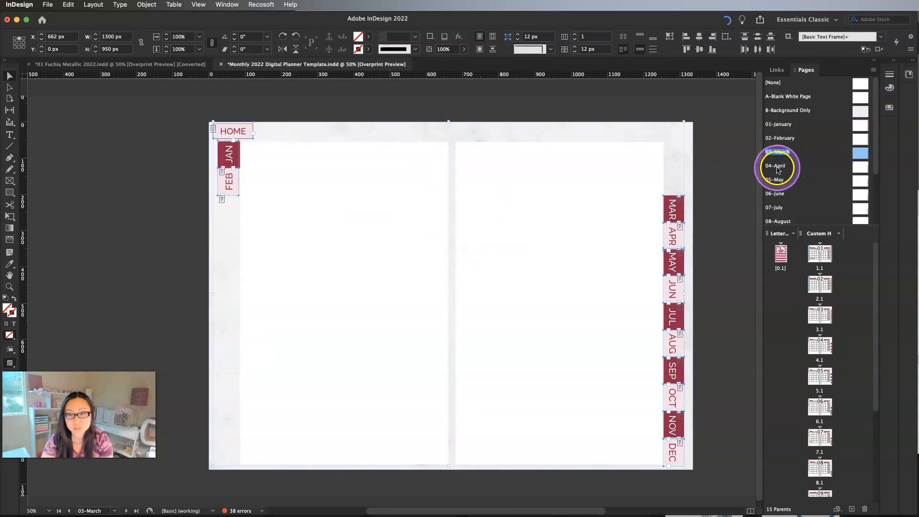
{"action": "double_click", "coordinate": [777, 166]}
{"action": "right_click", "coordinate": [504, 194]}
{"action": "left_click", "coordinate": [552, 216]}
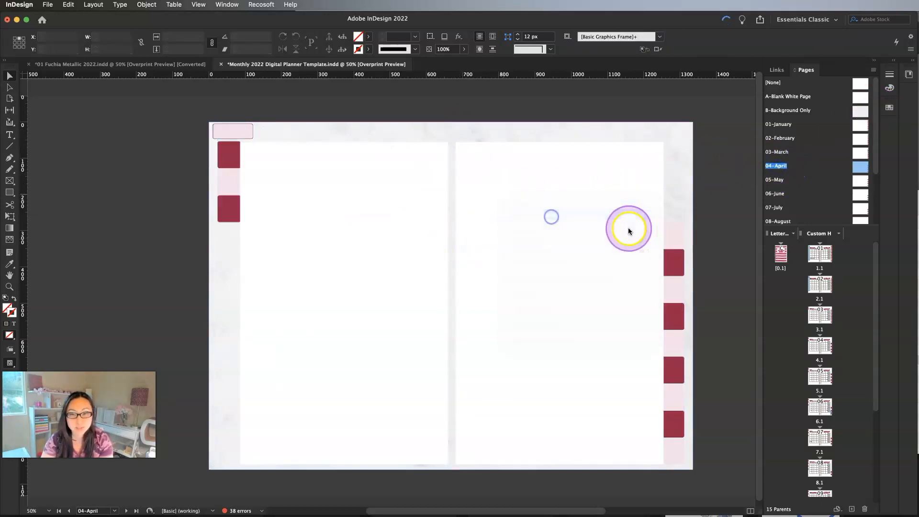
Move the MAR text frame onto the tab below FEB on the April parent, rotated to 90°, at about X 25 px, Y 242 px
{"action": "left_click", "coordinate": [705, 214]}
{"action": "left_click_drag", "start_coordinate": [676, 211], "coordinate": [109, 126]}
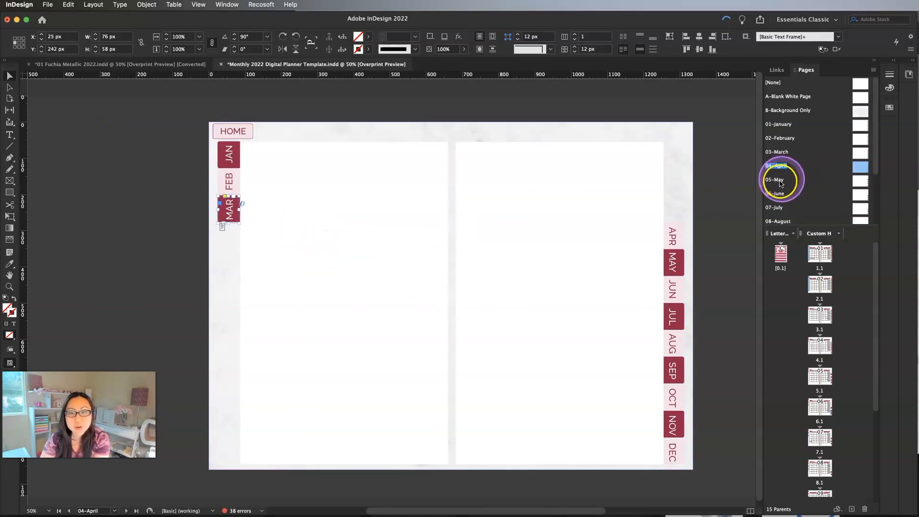
Copy the HOME and month text frames without the background from the April parent and paste them in place on the May parent
{"action": "left_click", "coordinate": [619, 128]}
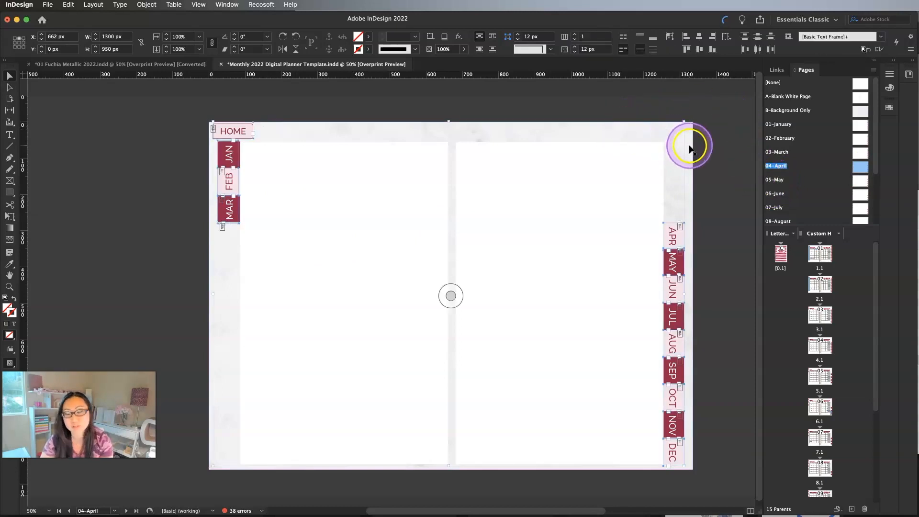
{"action": "double_click", "coordinate": [779, 179]}
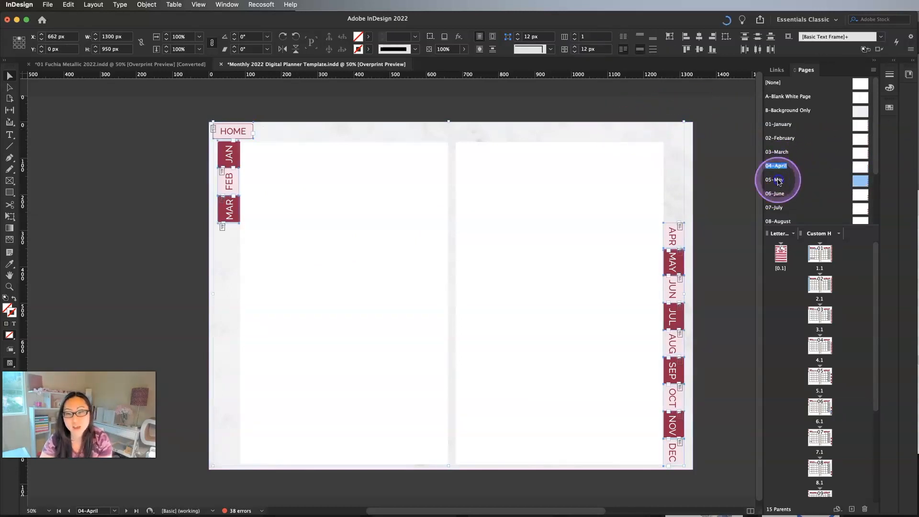
{"action": "right_click", "coordinate": [351, 171]}
{"action": "left_click", "coordinate": [378, 188]}
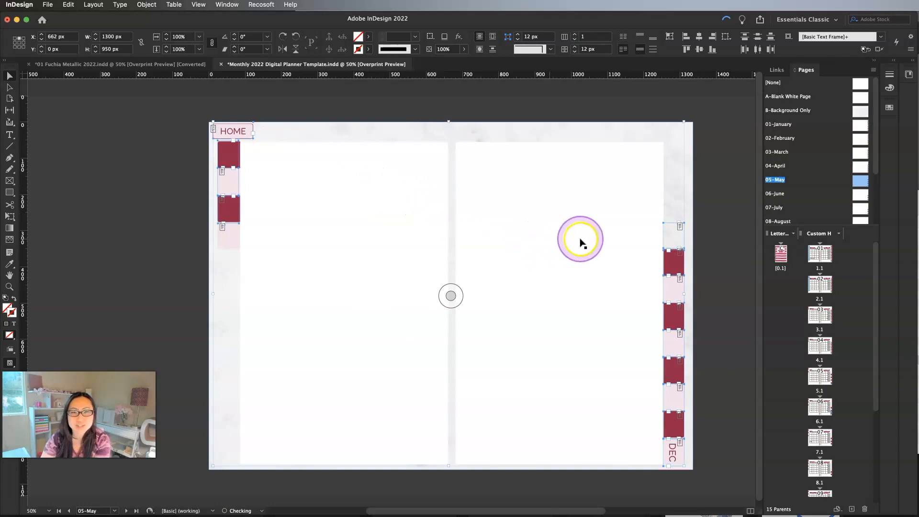
Move the APR text frame onto the tab below MAR on the May parent, rotated to 90°, at about X 25 px
{"action": "left_click", "coordinate": [684, 236]}
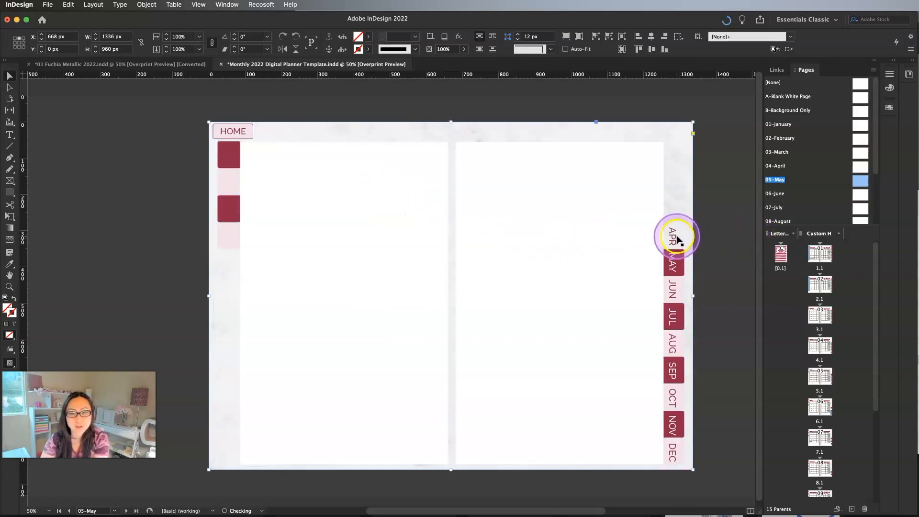
{"action": "left_click", "coordinate": [675, 237]}
{"action": "left_click_drag", "start_coordinate": [672, 232], "coordinate": [201, 156]}
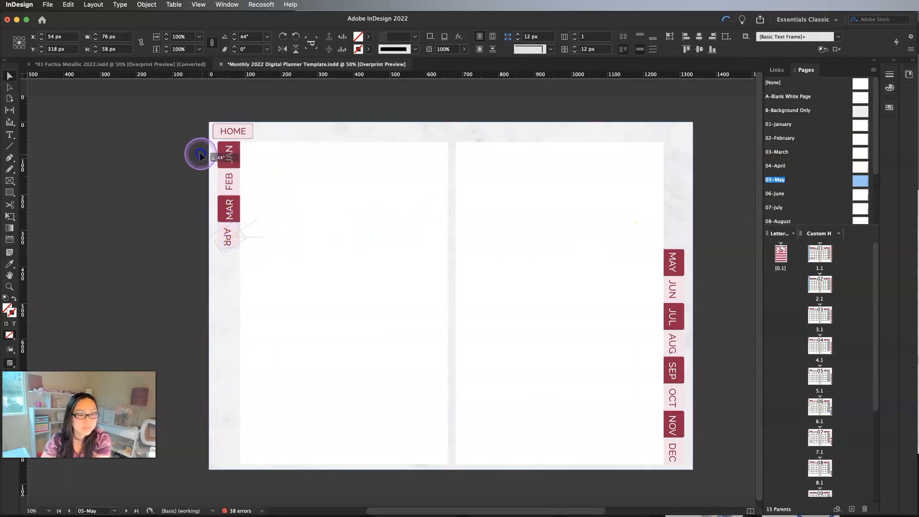
{"action": "left_click_drag", "start_coordinate": [128, 121], "coordinate": [247, 215]}
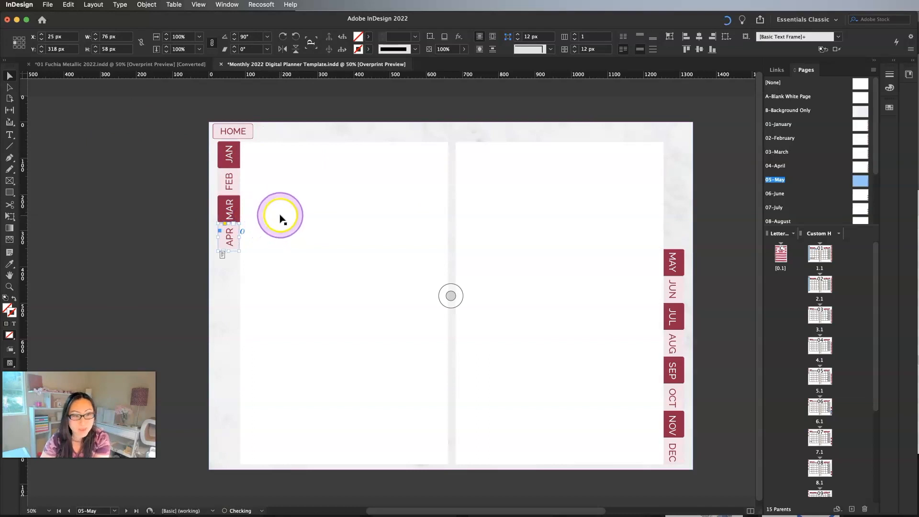
Copy the HOME and month text frames without the background from the May parent and paste them in place on the June parent
{"action": "left_click", "coordinate": [340, 220]}
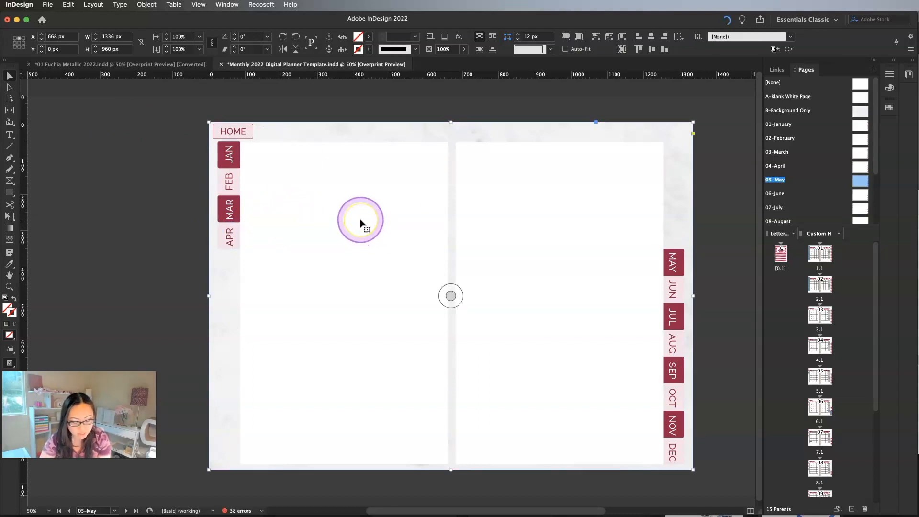
{"action": "key", "text": "super+a"}
{"action": "left_click", "coordinate": [392, 130], "text": "shift"}
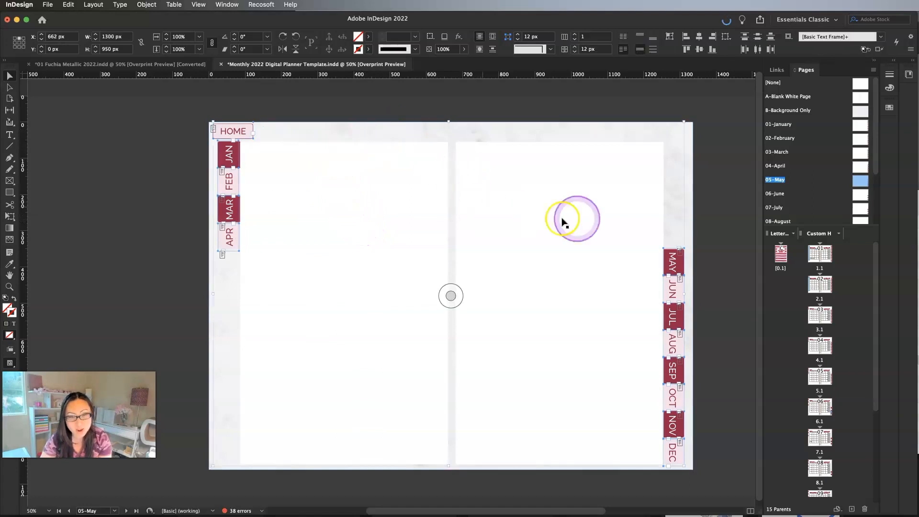
{"action": "double_click", "coordinate": [776, 194]}
{"action": "right_click", "coordinate": [314, 227]}
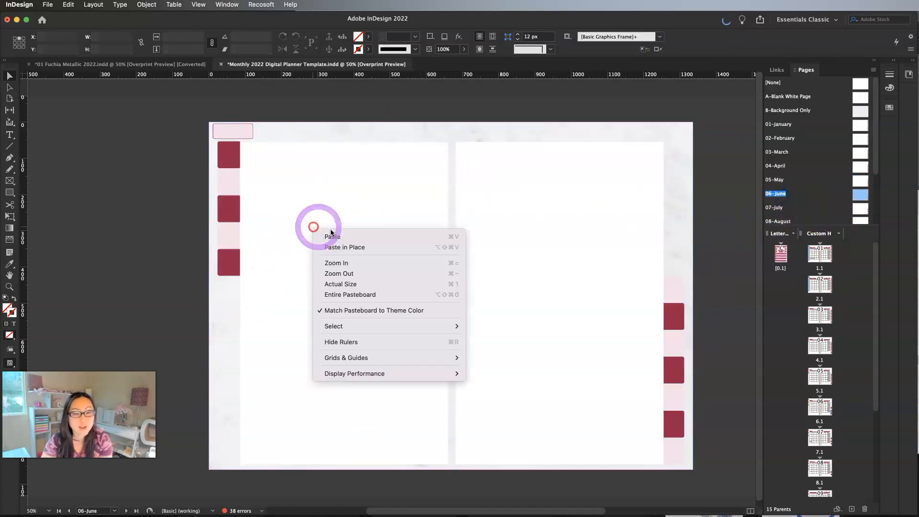
{"action": "left_click", "coordinate": [353, 247]}
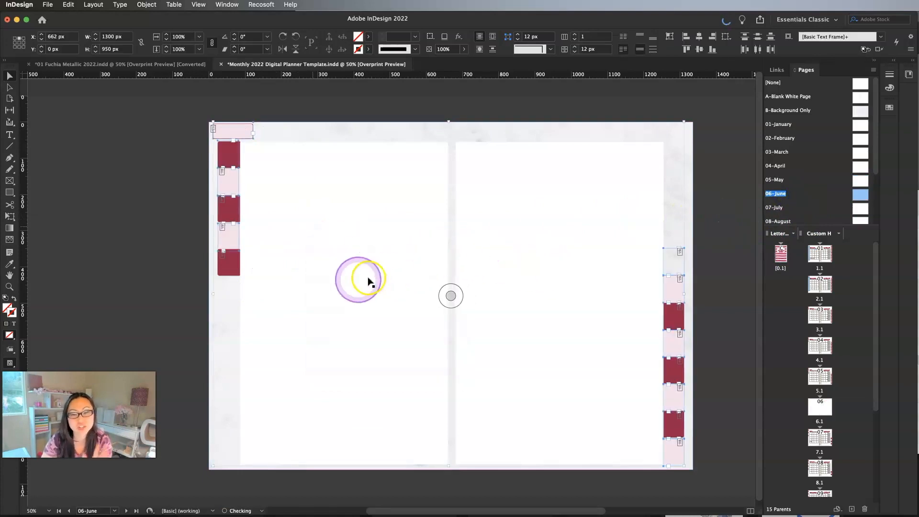
Move the MAY text frame onto the tab below APR on the June parent, rotated to 90°
{"action": "left_click", "coordinate": [704, 267]}
{"action": "left_click_drag", "start_coordinate": [679, 263], "coordinate": [56, 148]}
{"action": "key", "text": "Left"}
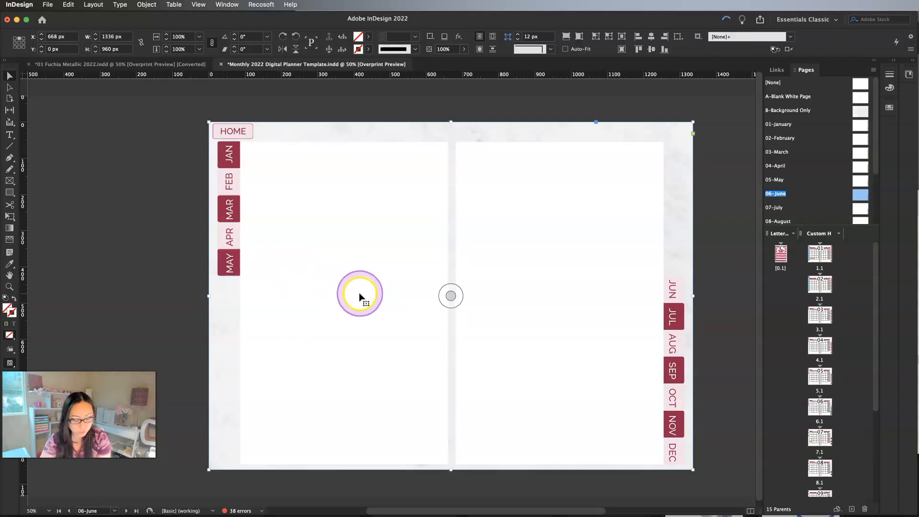
Copy the HOME and month text frames without the background from the June parent and paste them in place on the July parent
{"action": "key", "text": "super+a"}
{"action": "key", "text": "super+g"}
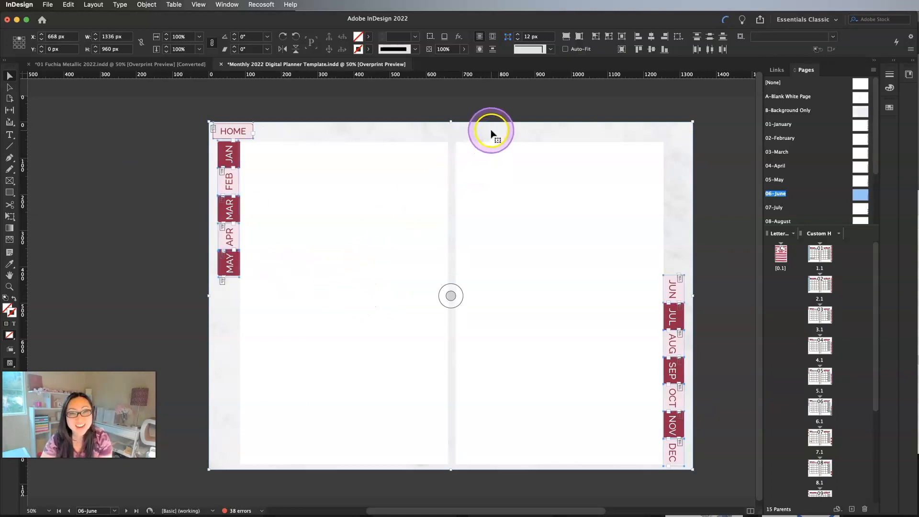
{"action": "left_click", "coordinate": [502, 280]}
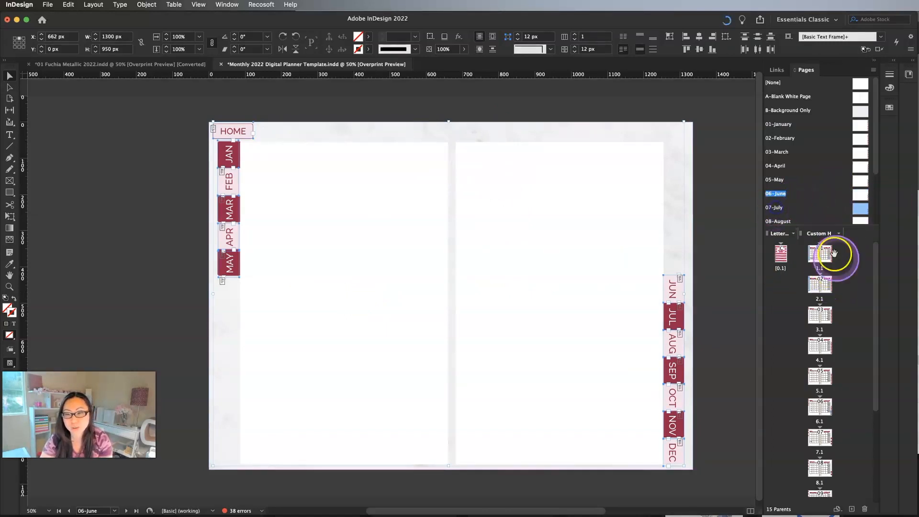
{"action": "left_click", "coordinate": [778, 211]}
{"action": "double_click", "coordinate": [778, 211]}
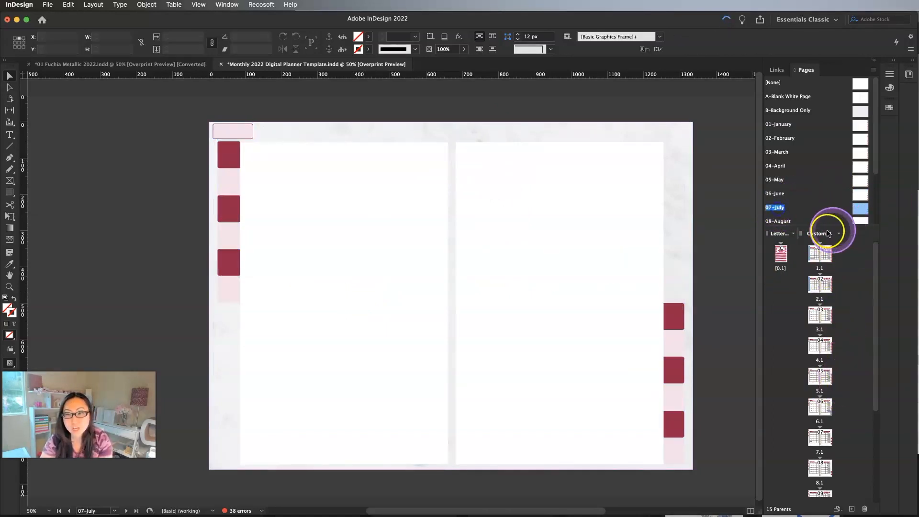
{"action": "right_click", "coordinate": [383, 194]}
{"action": "left_click", "coordinate": [404, 212]}
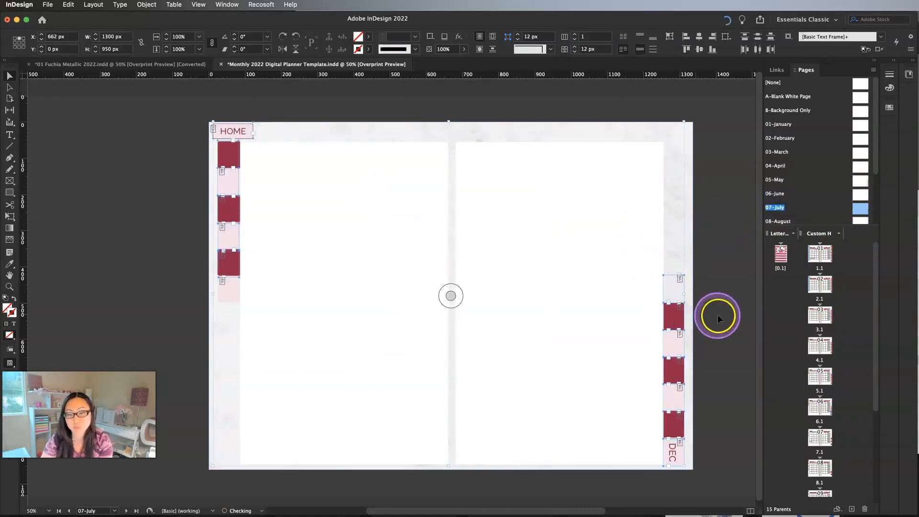
Move the JUN text frame onto the tab below MAY on the July parent, rotated to 90°, at about X 24 px, Y 463 px
{"action": "left_click", "coordinate": [723, 303]}
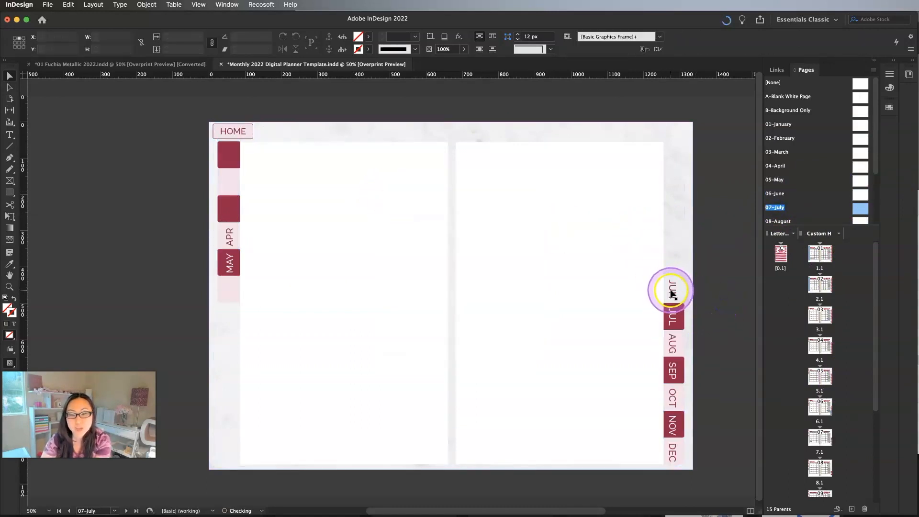
{"action": "left_click_drag", "start_coordinate": [671, 293], "coordinate": [189, 219]}
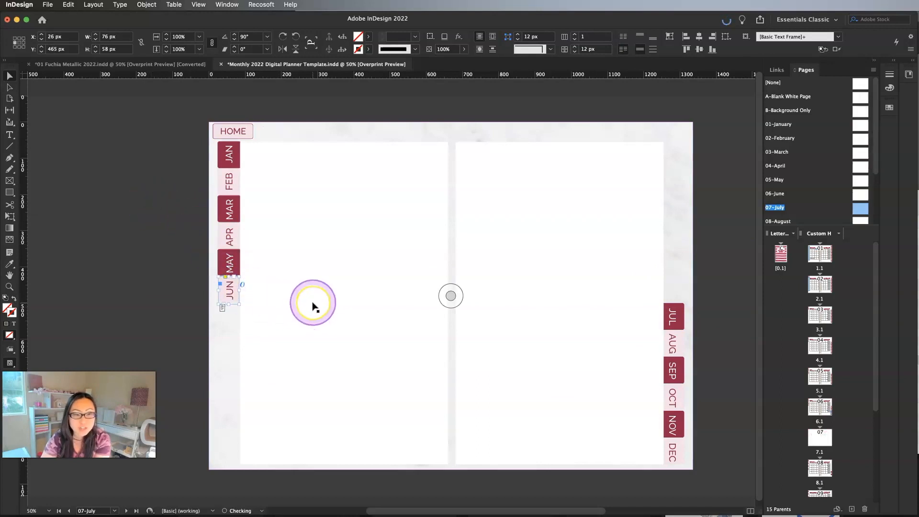
{"action": "key", "text": "Left"}
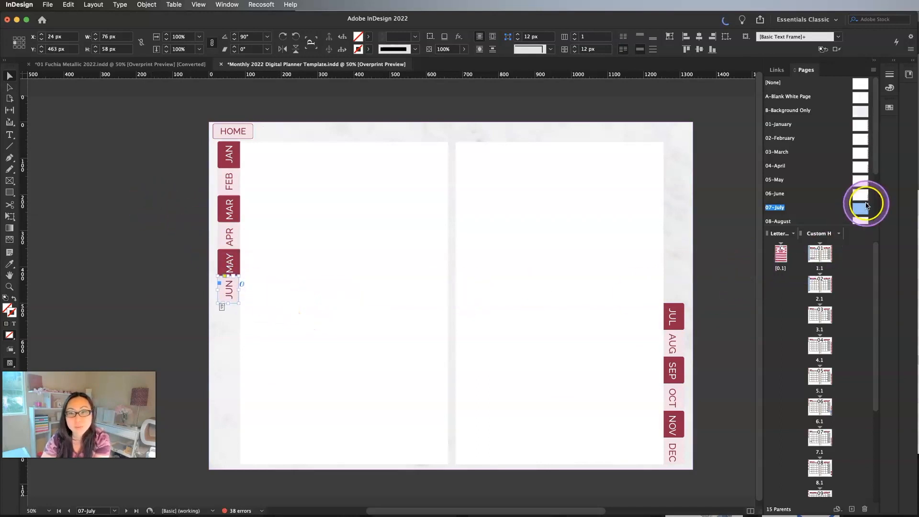
Copy the HOME and month text frames without the background from the July parent and paste them in place on the August parent
{"action": "key", "text": "super+a"}
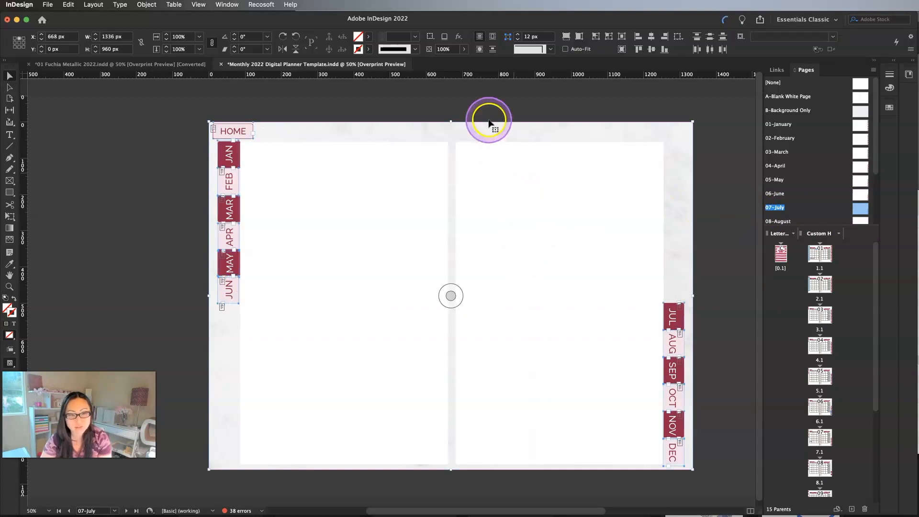
{"action": "left_click", "coordinate": [650, 176]}
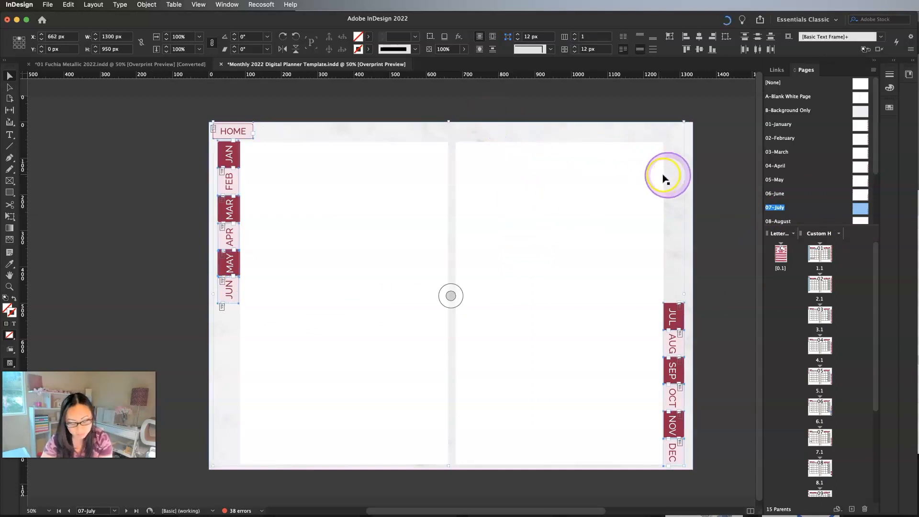
{"action": "scroll", "coordinate": [805, 154], "scroll_direction": "down", "scroll_amount": 3}
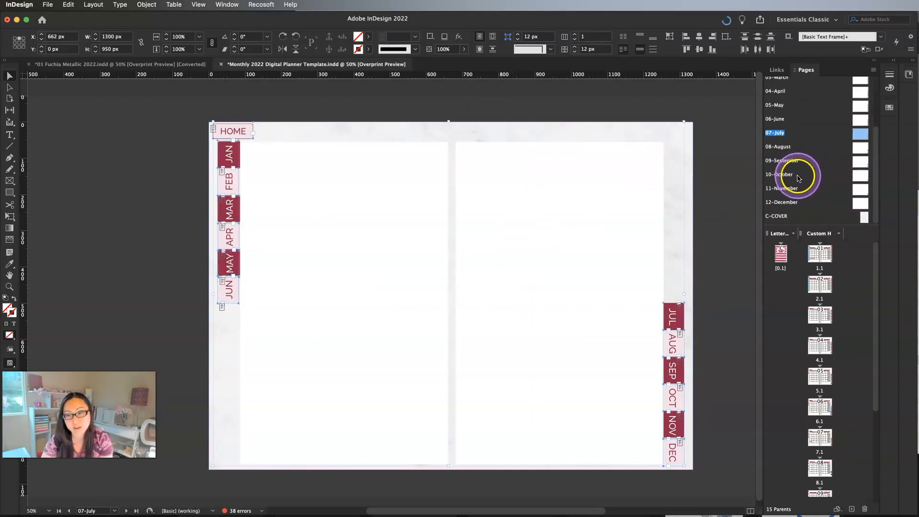
{"action": "left_click", "coordinate": [785, 147]}
{"action": "right_click", "coordinate": [450, 208]}
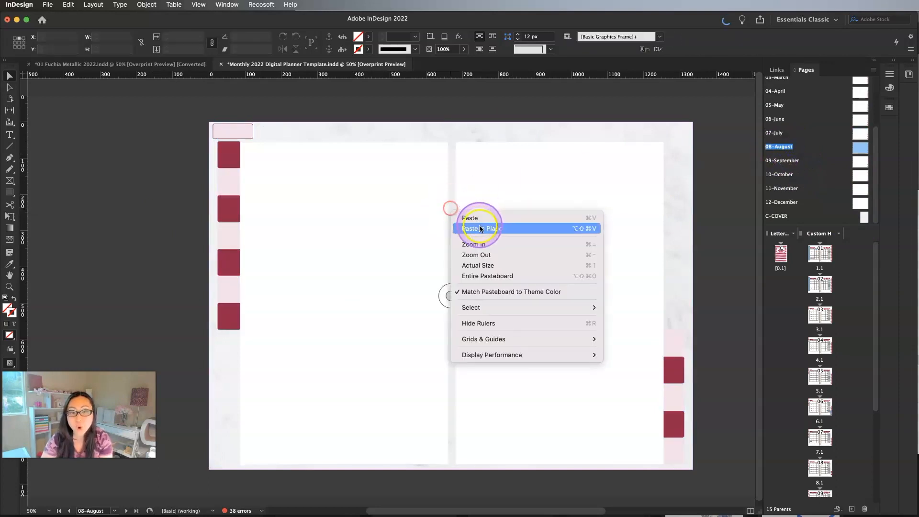
{"action": "left_click", "coordinate": [481, 228]}
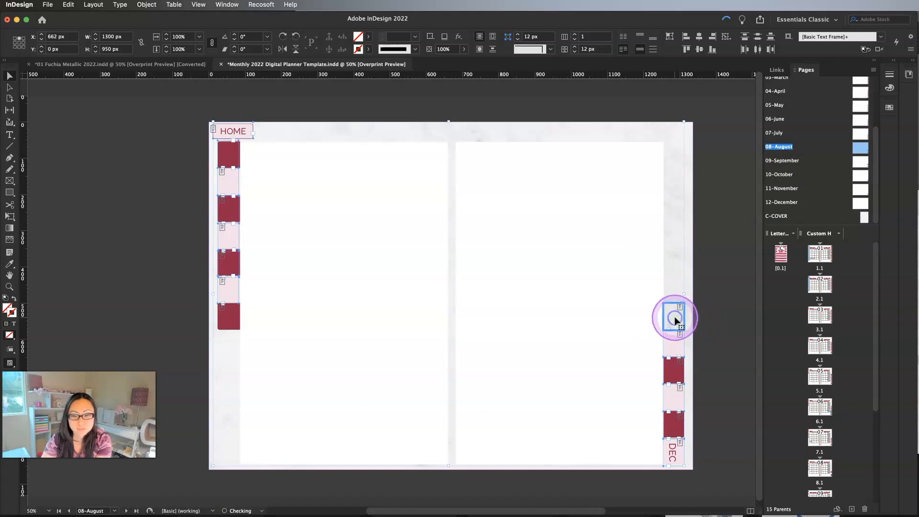
Move the JUL text frame onto the tab below JUN on the August parent, rotated to 90°, at X 25 px, Y 539 px, and save the document
{"action": "left_click", "coordinate": [717, 319]}
{"action": "left_click", "coordinate": [232, 314]}
{"action": "left_click_drag", "start_coordinate": [233, 314], "coordinate": [207, 266]}
{"action": "left_click_drag", "start_coordinate": [151, 231], "coordinate": [110, 226]}
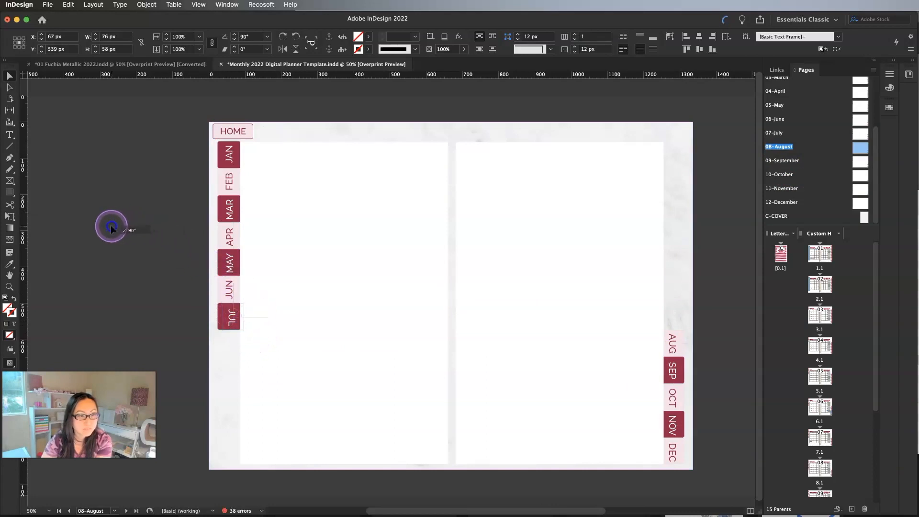
{"action": "left_click", "coordinate": [259, 351]}
{"action": "key", "text": "Left"}
{"action": "key", "text": "Left"}
{"action": "key", "text": "Left"}
{"action": "key", "text": "Left"}
{"action": "key", "text": "Left"}
{"action": "key", "text": "Left"}
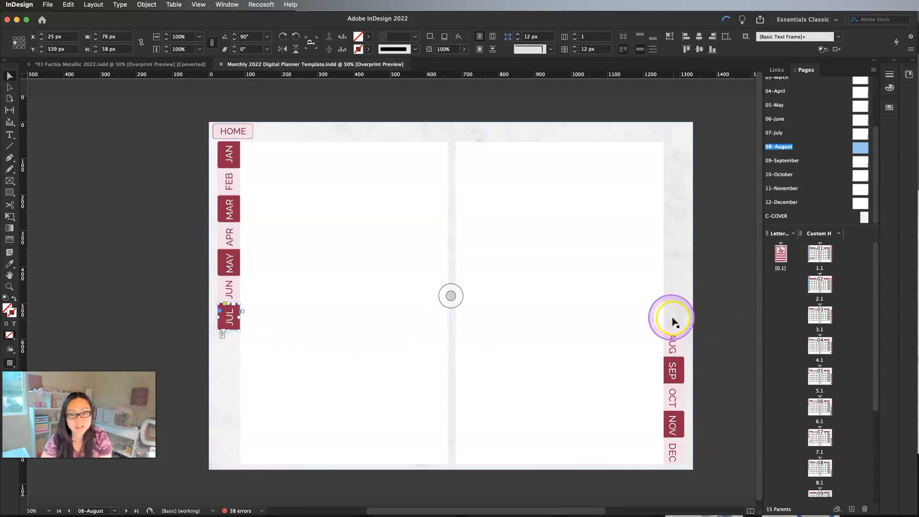
{"action": "key", "text": "cmd+s"}
Copy the HOME and month text frames without the background from the August parent and paste them in place on the September parent
{"action": "left_click", "coordinate": [571, 288]}
{"action": "left_click", "coordinate": [484, 138]}
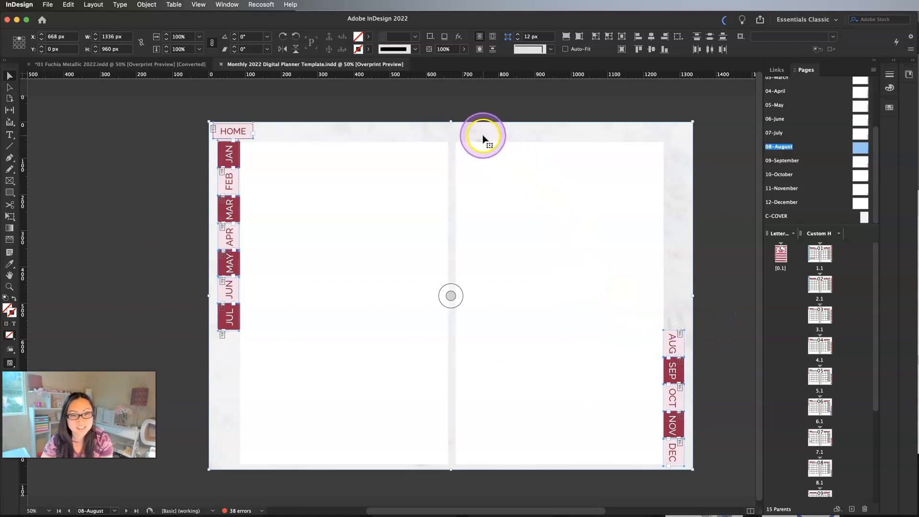
{"action": "left_click", "coordinate": [484, 134]}
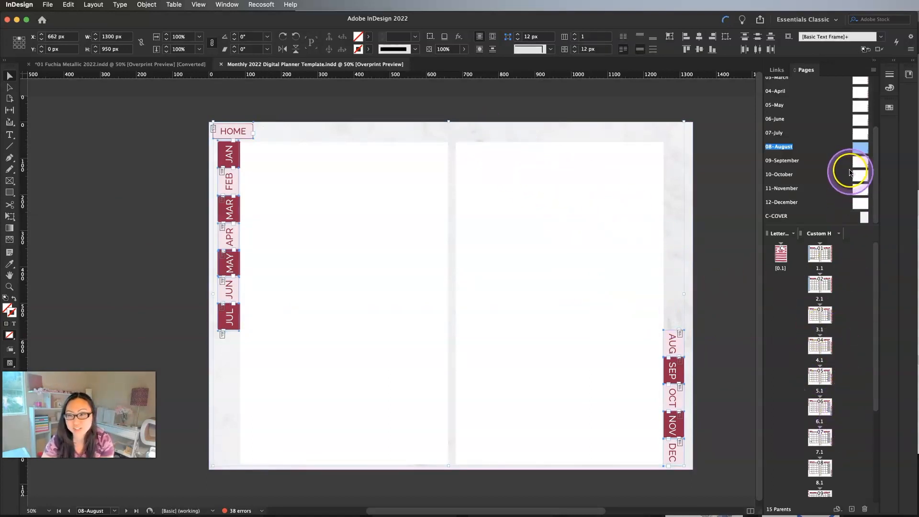
{"action": "double_click", "coordinate": [858, 162]}
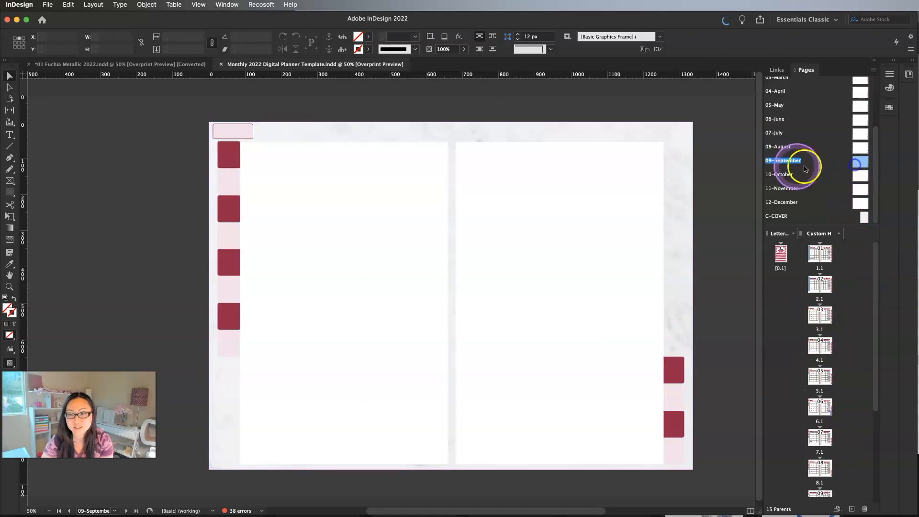
{"action": "right_click", "coordinate": [401, 210]}
{"action": "left_click", "coordinate": [438, 223]}
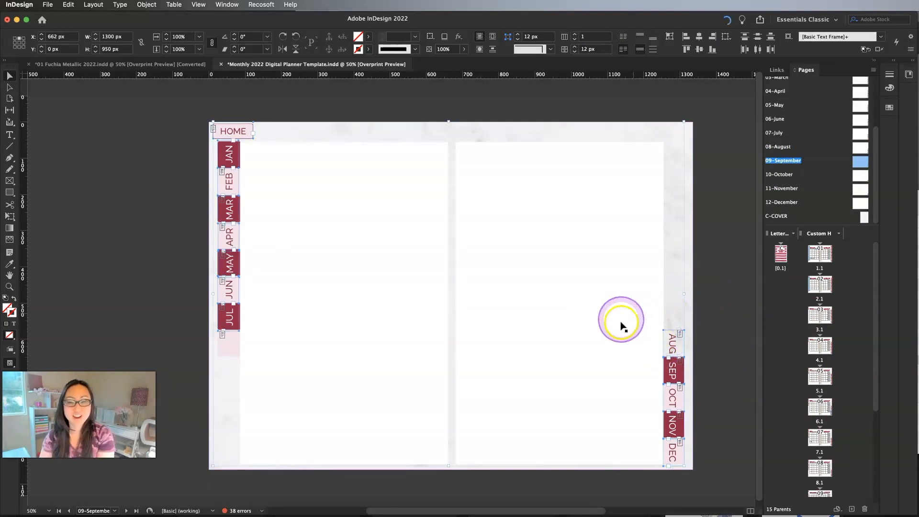
Move the AUG text frame onto the tab below JUL on the September parent, rotated to 90°, at about X 25 px
{"action": "left_click_drag", "start_coordinate": [671, 342], "coordinate": [75, 259]}
{"action": "left_click_drag", "start_coordinate": [29, 240], "coordinate": [209, 306]}
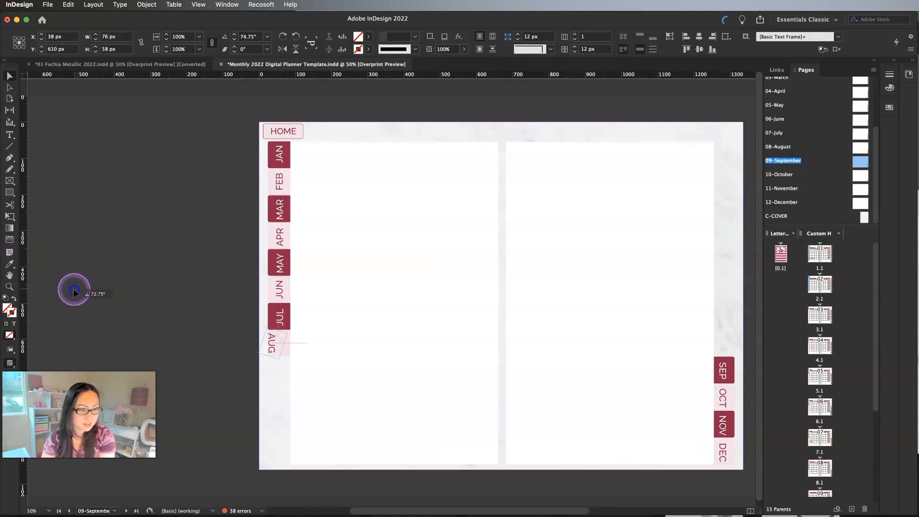
{"action": "left_click_drag", "start_coordinate": [63, 309], "coordinate": [62, 308]}
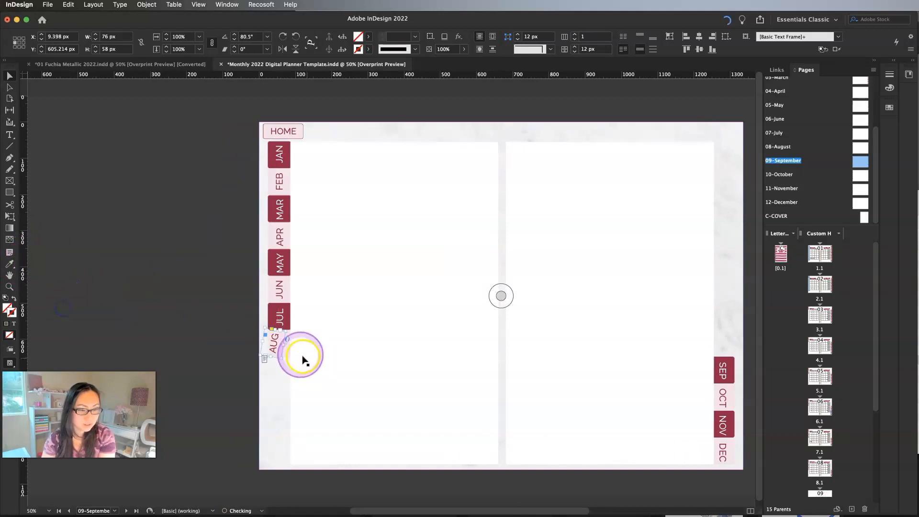
{"action": "left_click_drag", "start_coordinate": [286, 328], "coordinate": [281, 322]}
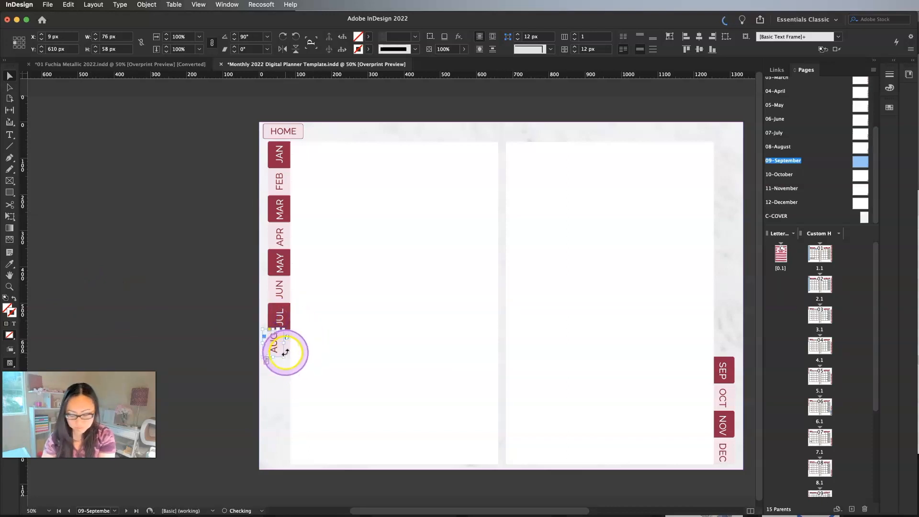
{"action": "left_click_drag", "start_coordinate": [273, 339], "coordinate": [280, 346]}
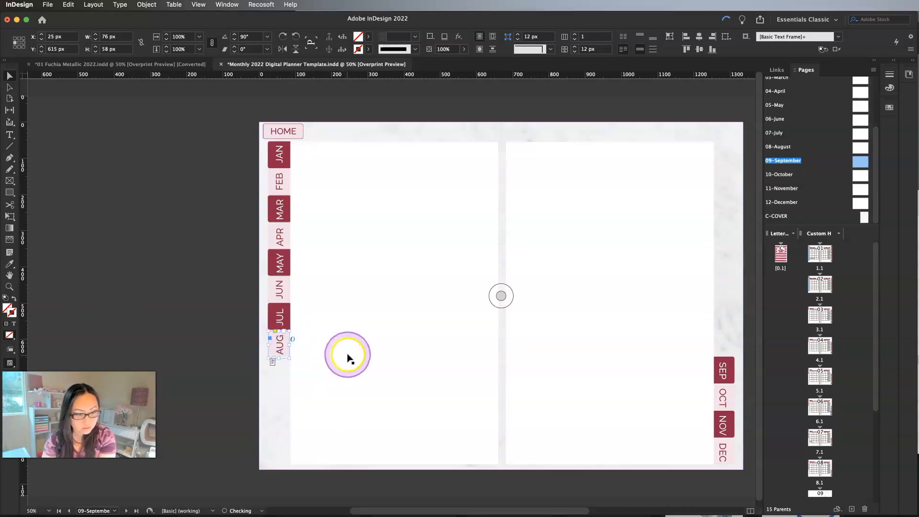
{"action": "key", "text": "Up"}
Copy the HOME and month text frames without the background from the September parent and paste them in place on the October parent
{"action": "key", "text": "super+a"}
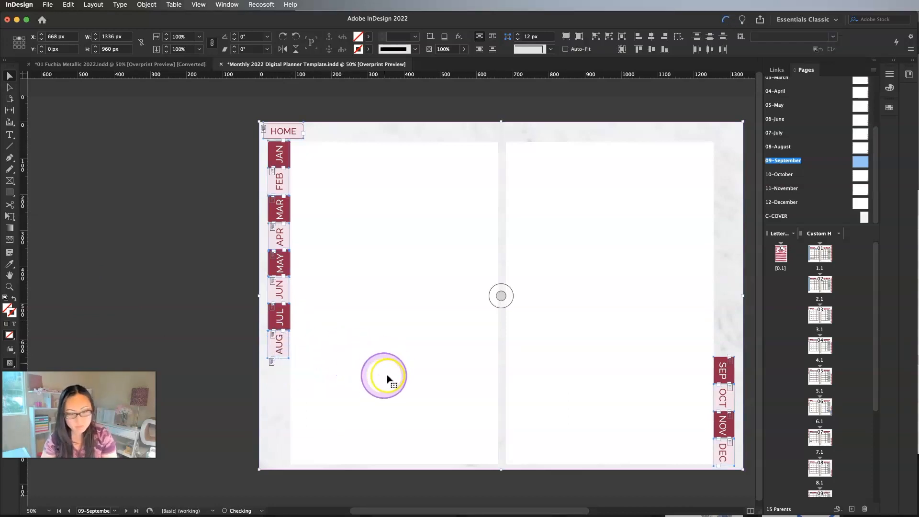
{"action": "left_click", "coordinate": [714, 139], "text": "shift"}
{"action": "double_click", "coordinate": [857, 178]}
{"action": "right_click", "coordinate": [367, 232]}
{"action": "left_click", "coordinate": [412, 251]}
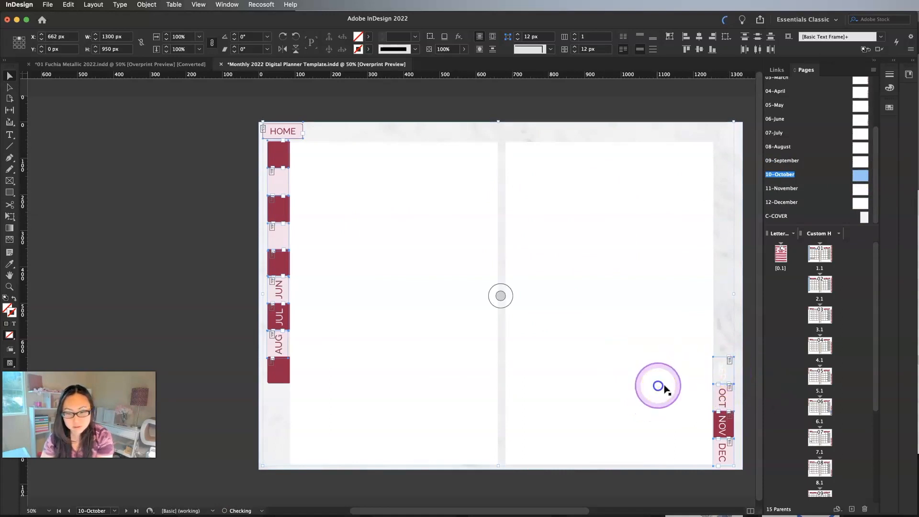
Move the SEP text frame onto the tab below AUG on the October parent, rotated to 90°, at about X 26 px, Y 685 px
{"action": "left_click", "coordinate": [658, 383]}
{"action": "left_click", "coordinate": [281, 376]}
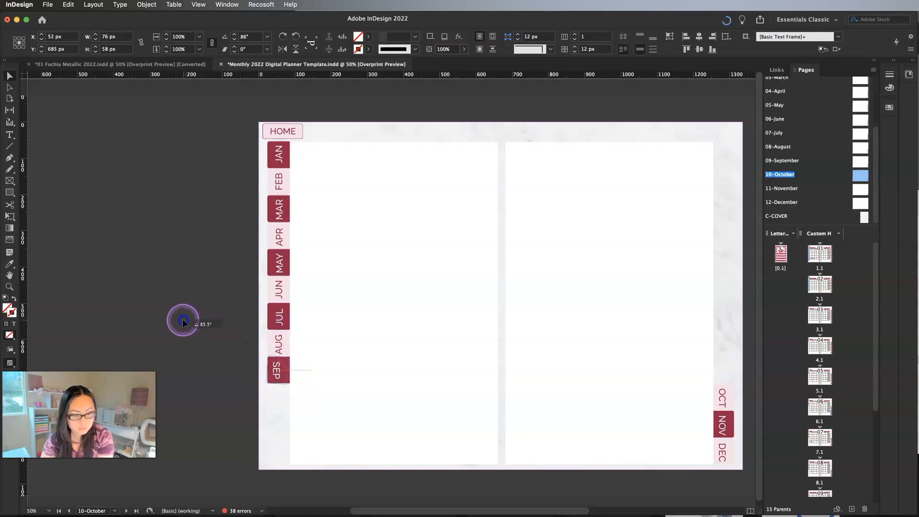
{"action": "left_click_drag", "start_coordinate": [173, 325], "coordinate": [174, 325]}
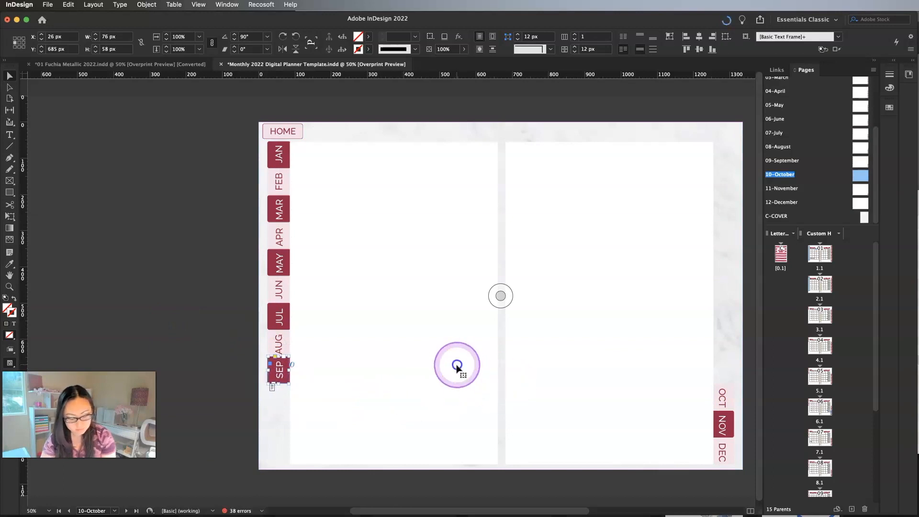
Copy the HOME and month text frames without the background from the October parent and paste them in place on the November parent
{"action": "key", "text": "super+a"}
{"action": "left_click", "coordinate": [468, 132], "text": "shift"}
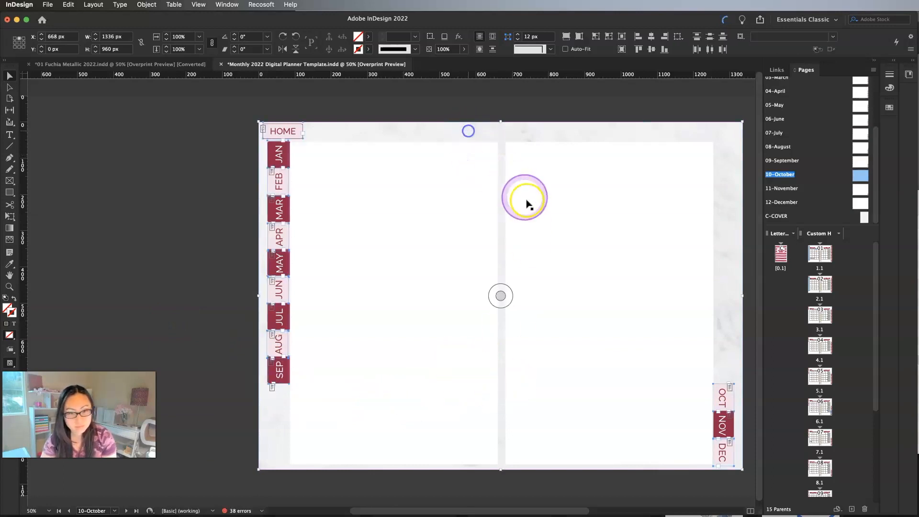
{"action": "double_click", "coordinate": [790, 188]}
{"action": "right_click", "coordinate": [349, 250]}
{"action": "left_click", "coordinate": [407, 266]}
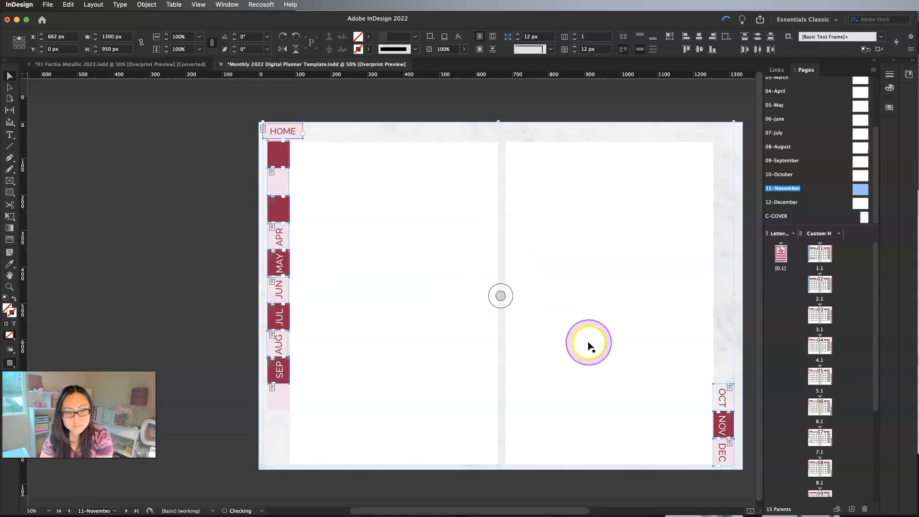
Move the OCT text frame onto the tab below SEP on the November parent, rotated to 90°, at about X 25 px, Y 761 px
{"action": "left_click", "coordinate": [621, 356]}
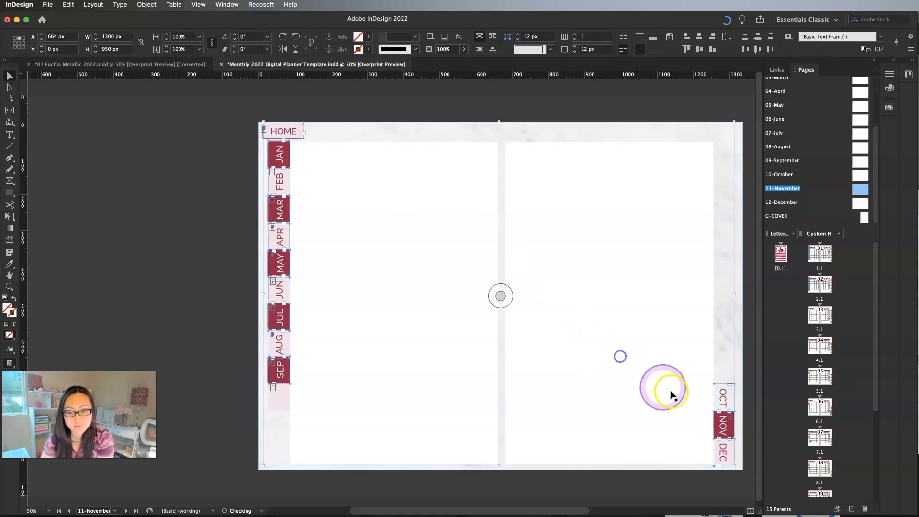
{"action": "left_click_drag", "start_coordinate": [722, 397], "coordinate": [186, 311]}
{"action": "key", "text": "Left"}
{"action": "key", "text": "Left"}
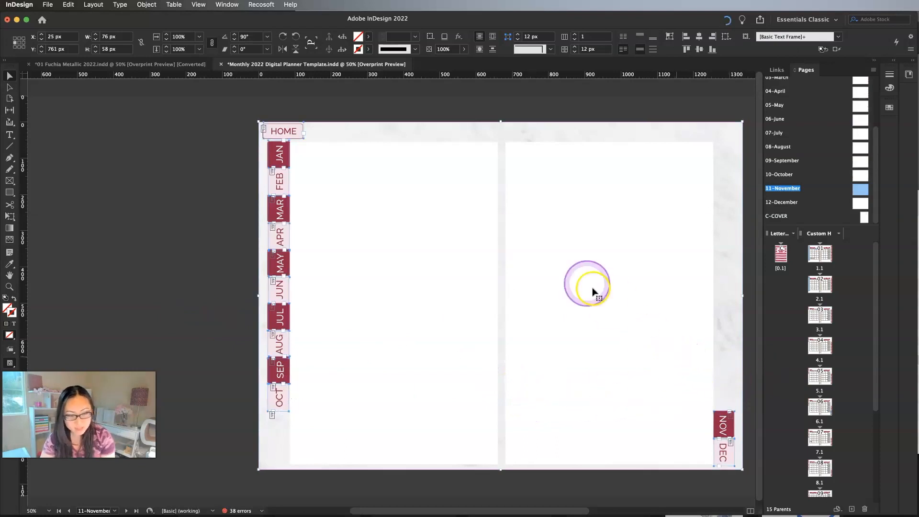
Copy the HOME and month text frames without the background from the November parent and paste them in place on the December parent
{"action": "left_click", "coordinate": [427, 134]}
{"action": "key", "text": "super+a"}
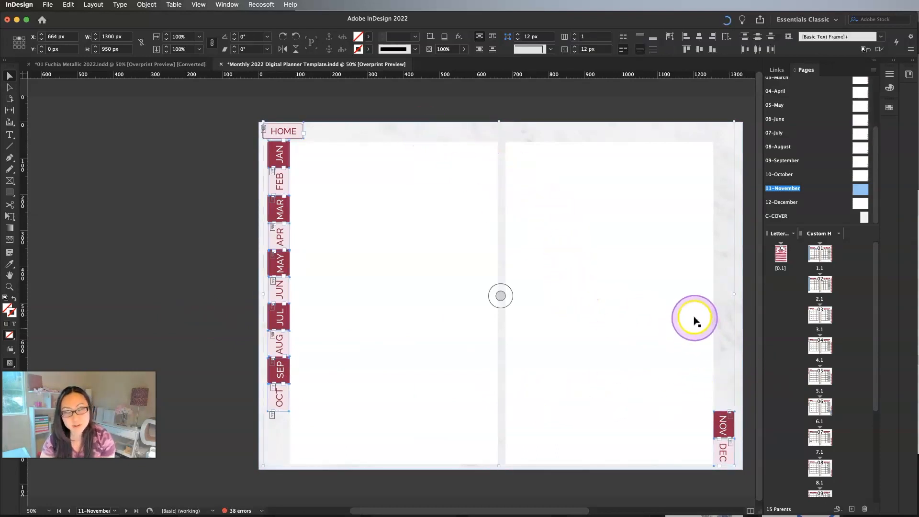
{"action": "double_click", "coordinate": [862, 205]}
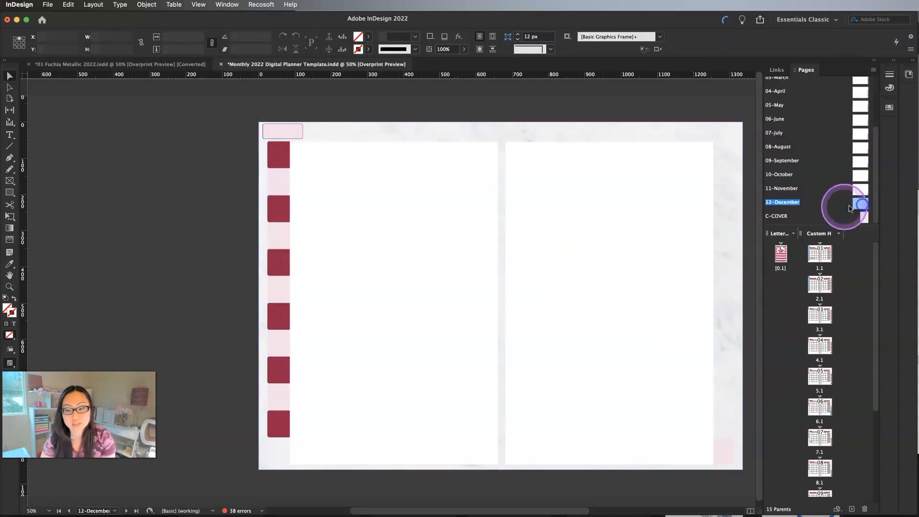
{"action": "right_click", "coordinate": [405, 281]}
{"action": "left_click", "coordinate": [427, 298]}
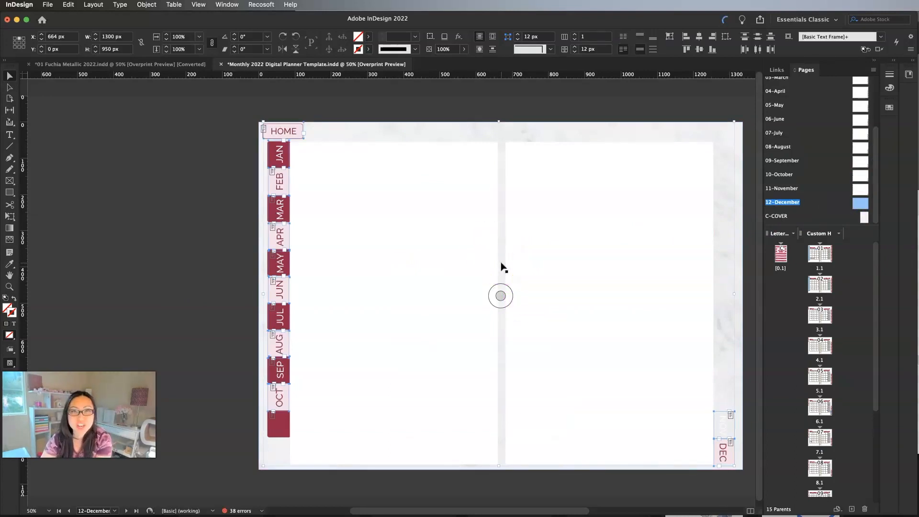
Move the NOV text frame onto the tab below OCT on the December parent, rotated to 90°, at about X 25 px, Y 837 px
{"action": "left_click", "coordinate": [724, 420]}
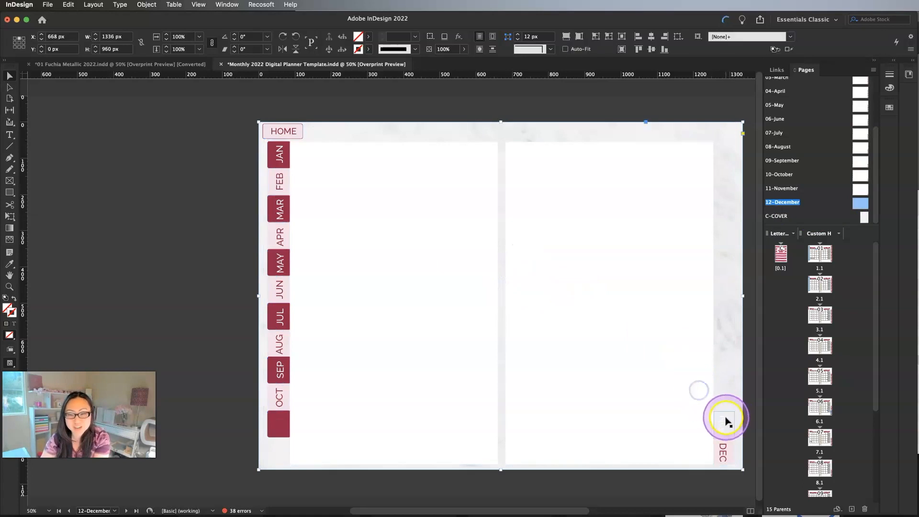
{"action": "left_click_drag", "start_coordinate": [726, 420], "coordinate": [203, 365]}
{"action": "left_click_drag", "start_coordinate": [175, 337], "coordinate": [174, 335]}
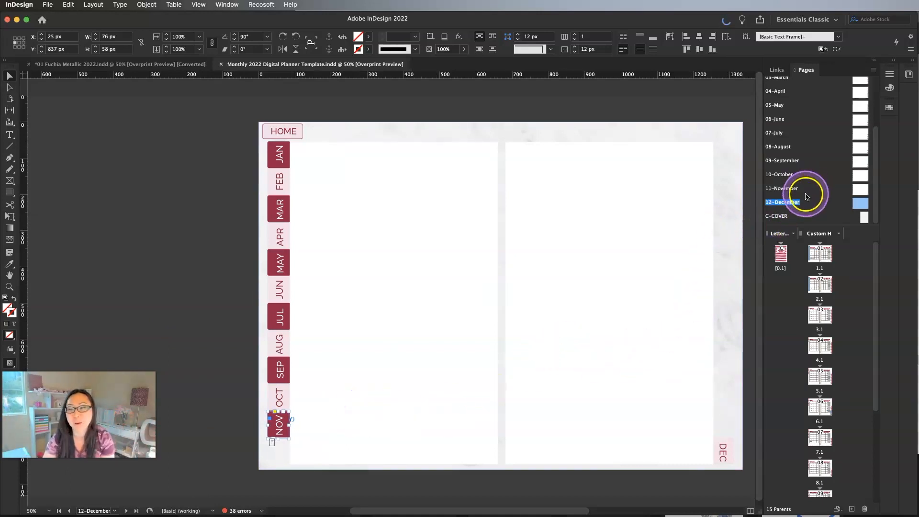
Go to the January page and start exporting the planner as Adobe PDF (Interactive) under the document name in the 06 Digital Planner 2022 folder
{"action": "double_click", "coordinate": [819, 253]}
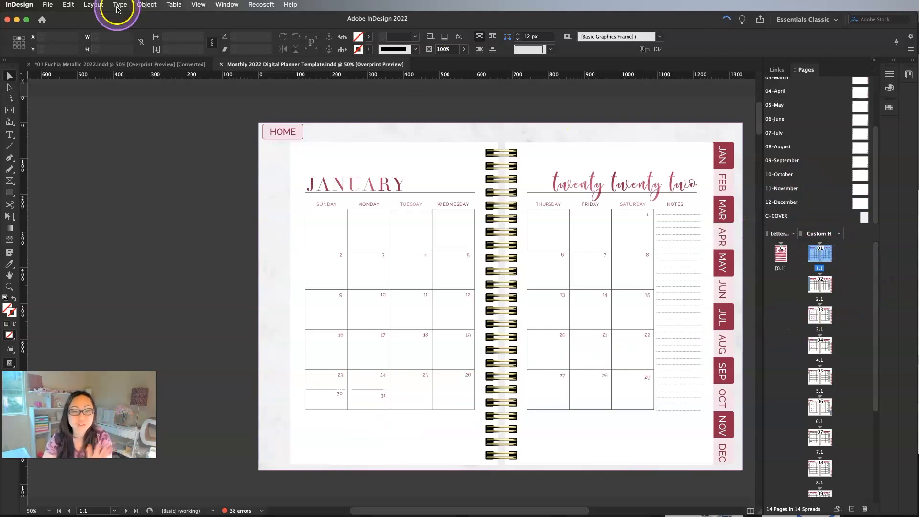
{"action": "left_click", "coordinate": [47, 5]}
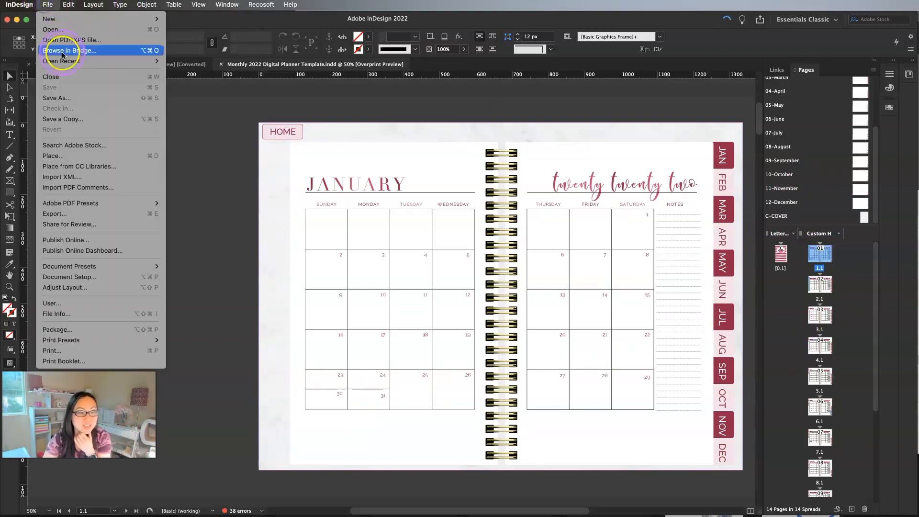
{"action": "left_click", "coordinate": [111, 213]}
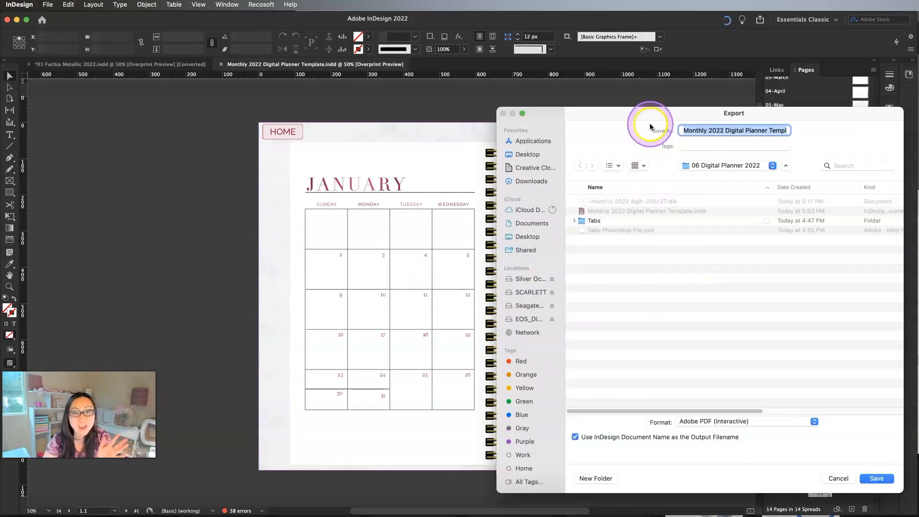
{"action": "left_click_drag", "start_coordinate": [643, 119], "coordinate": [416, 89]}
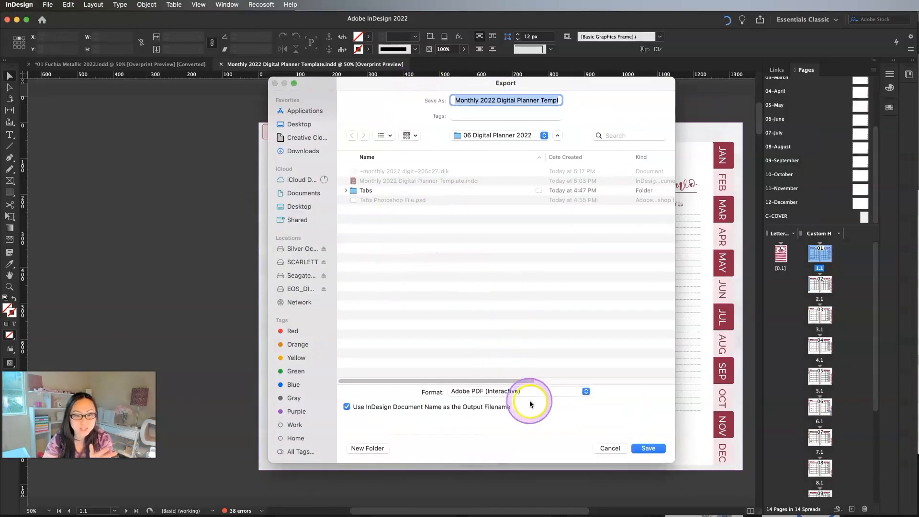
{"action": "left_click", "coordinate": [467, 394]}
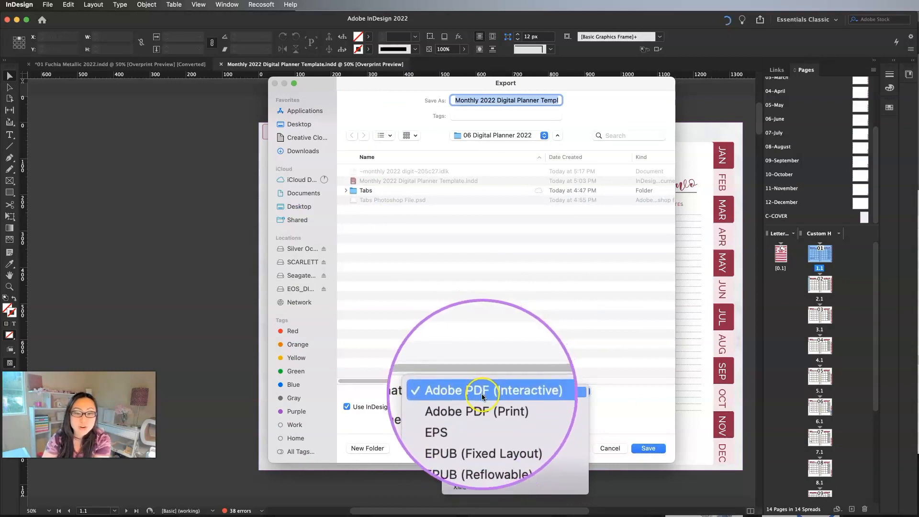
{"action": "left_click", "coordinate": [507, 395]}
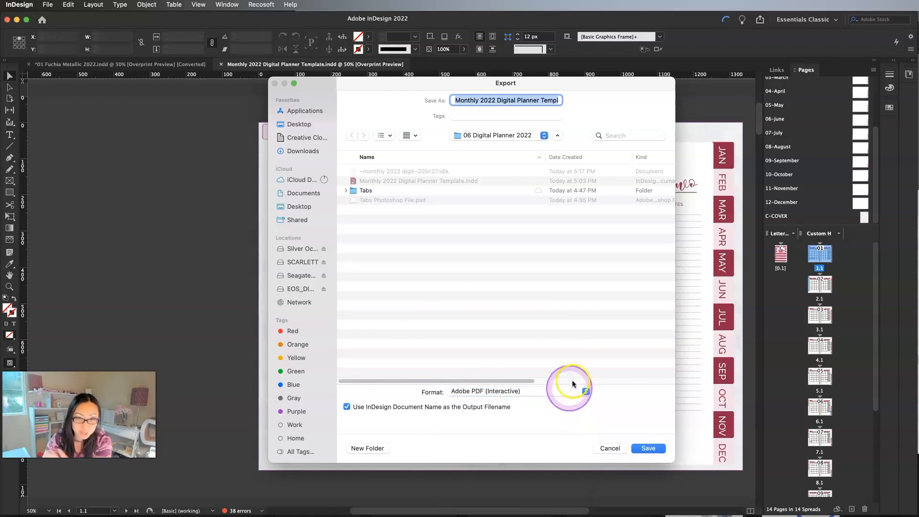
{"action": "left_click", "coordinate": [647, 449]}
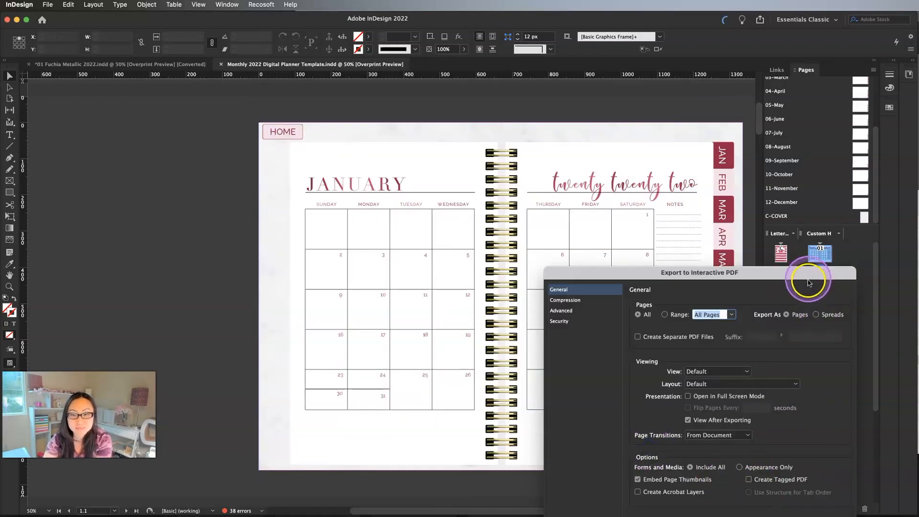
Set the interactive PDF's image resolution to 300 ppi, review the Advanced and Security settings, and export all pages despite the missing fonts
{"action": "left_click_drag", "start_coordinate": [814, 279], "coordinate": [797, 280]}
{"action": "left_click_drag", "start_coordinate": [661, 269], "coordinate": [457, 146]}
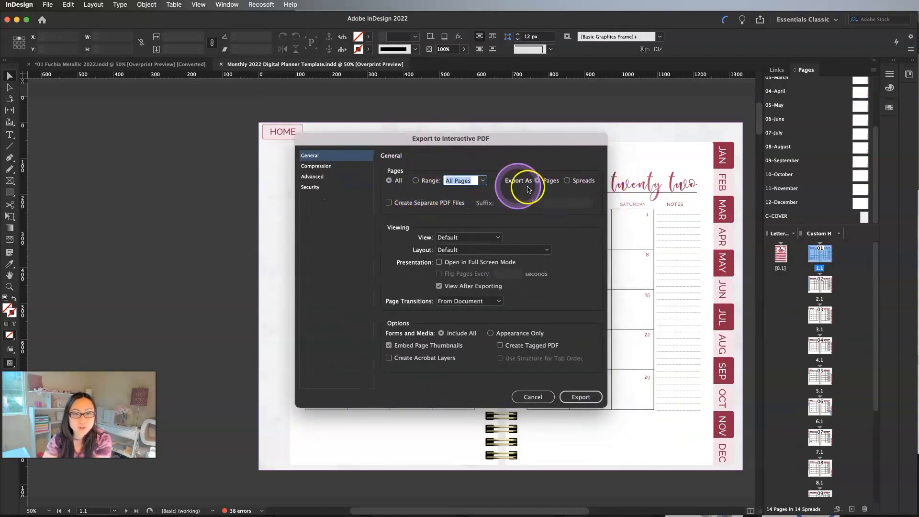
{"action": "left_click", "coordinate": [348, 166]}
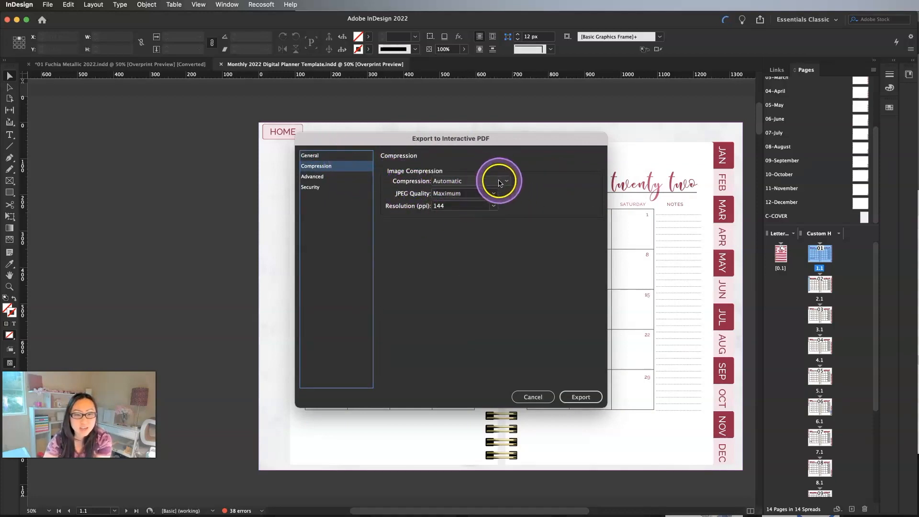
{"action": "left_click", "coordinate": [493, 205]}
{"action": "left_click", "coordinate": [469, 244]}
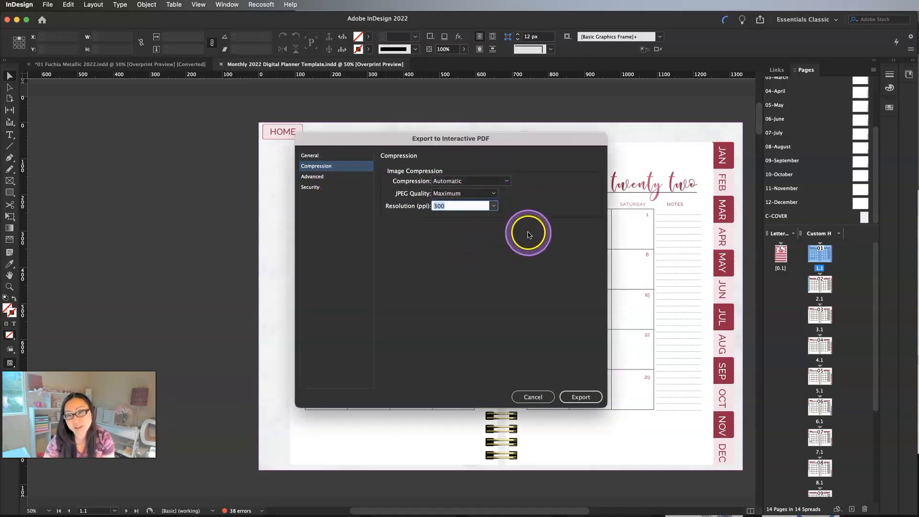
{"action": "left_click", "coordinate": [338, 177]}
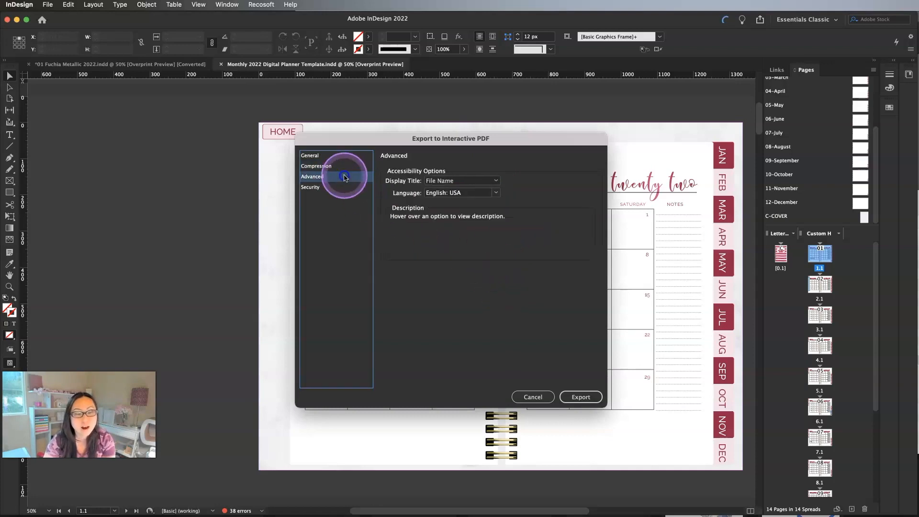
{"action": "left_click", "coordinate": [331, 188]}
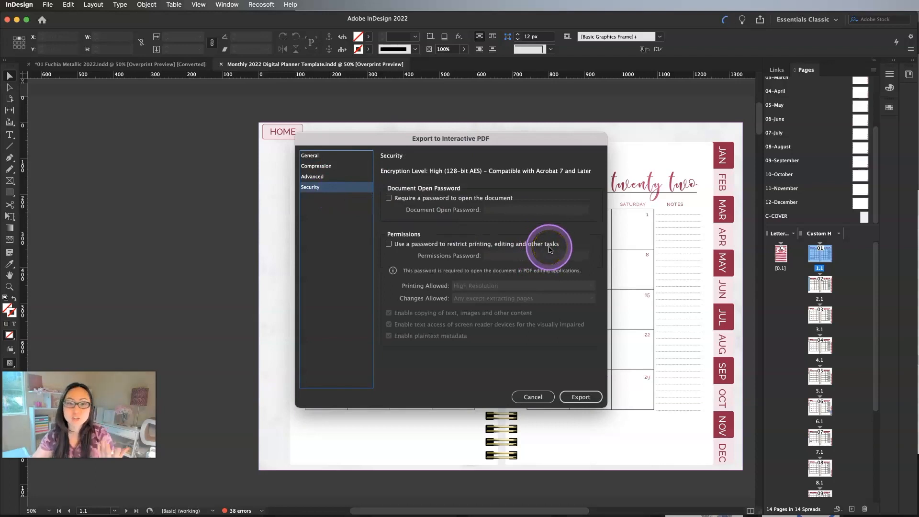
{"action": "left_click", "coordinate": [578, 398]}
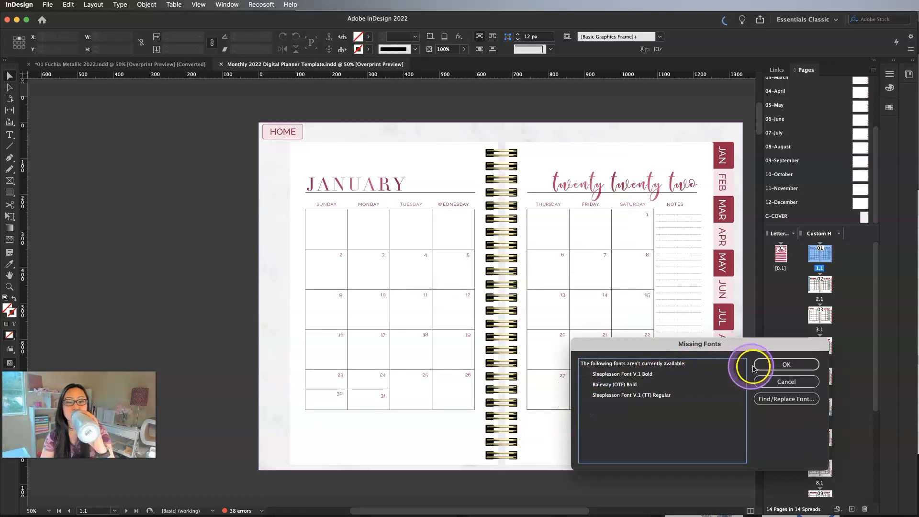
{"action": "left_click", "coordinate": [795, 366]}
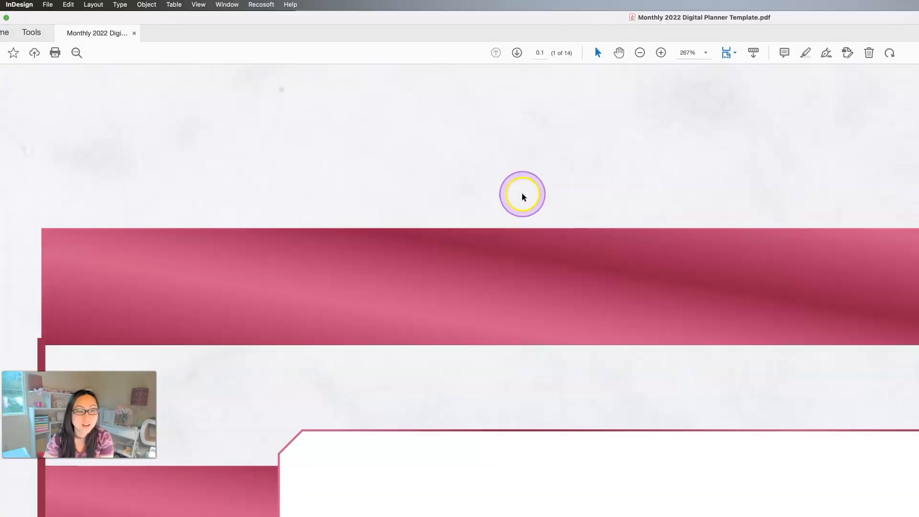
Switch to the exported planner PDF in Acrobat and set its zoom to 67%
{"action": "left_click", "coordinate": [522, 196]}
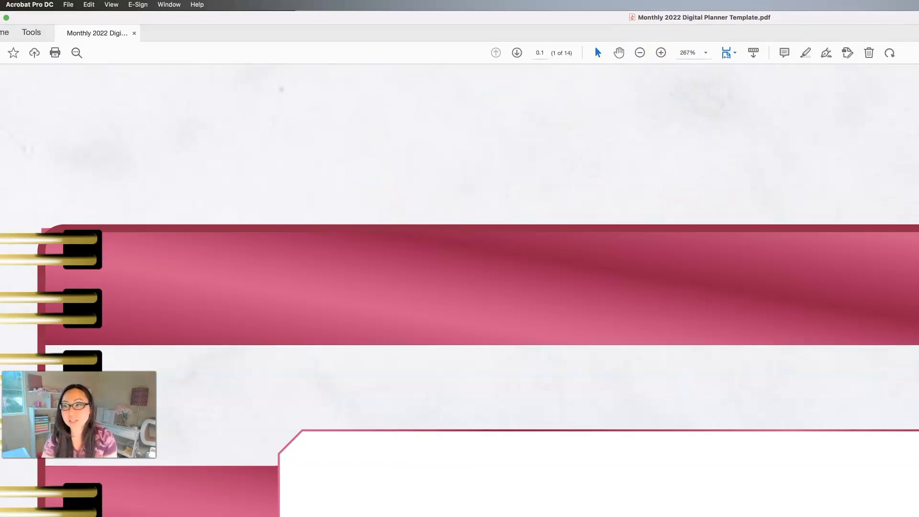
{"action": "left_click", "coordinate": [701, 54]}
{"action": "left_click_drag", "start_coordinate": [685, 52], "coordinate": [651, 52]}
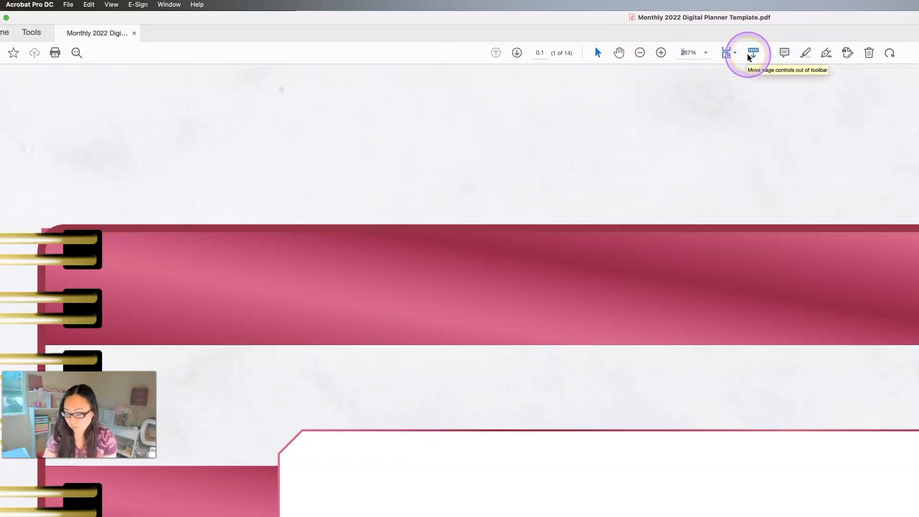
{"action": "key", "text": "BackSpace"}
{"action": "key", "text": "Return"}
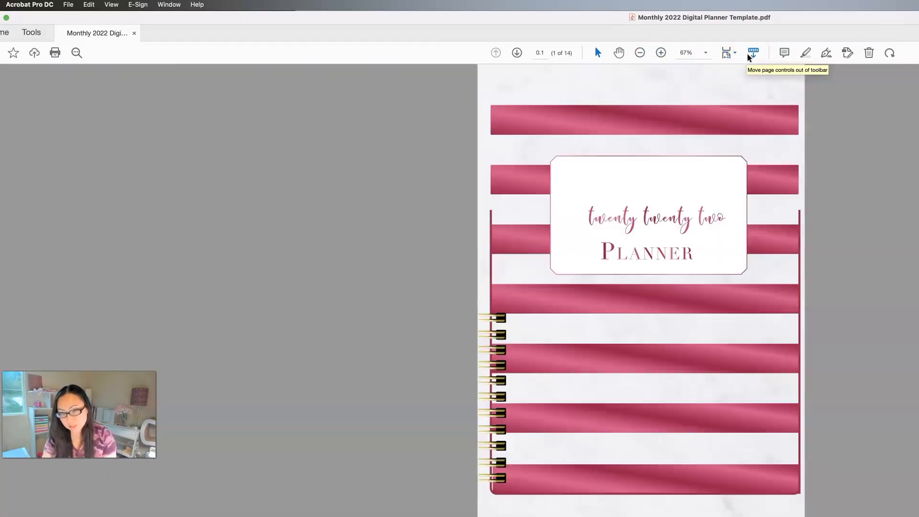
{"action": "left_click", "coordinate": [833, 229]}
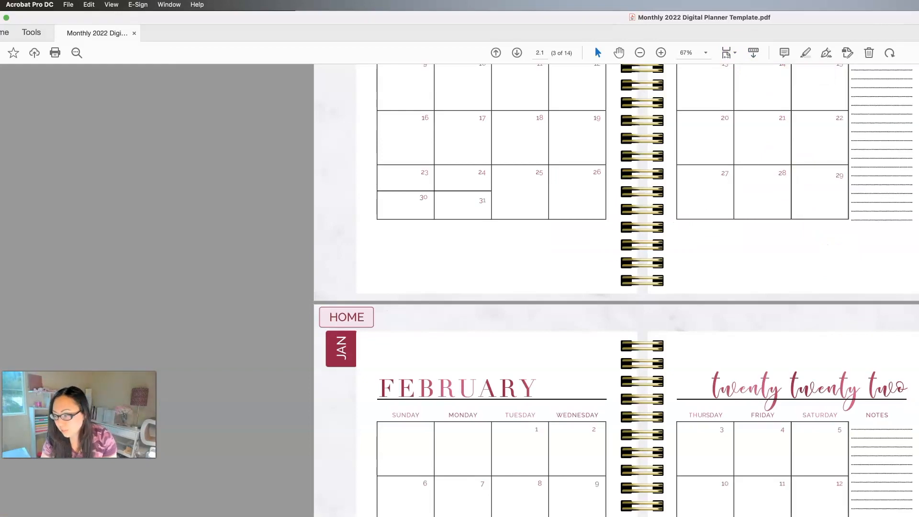
{"action": "mouse_move", "coordinate": [918, 515]}
{"action": "left_mouse_down"}
{"action": "mouse_move", "coordinate": [819, 509]}
{"action": "mouse_move", "coordinate": [876, 503]}
{"action": "mouse_move", "coordinate": [918, 516]}
{"action": "left_mouse_up"}
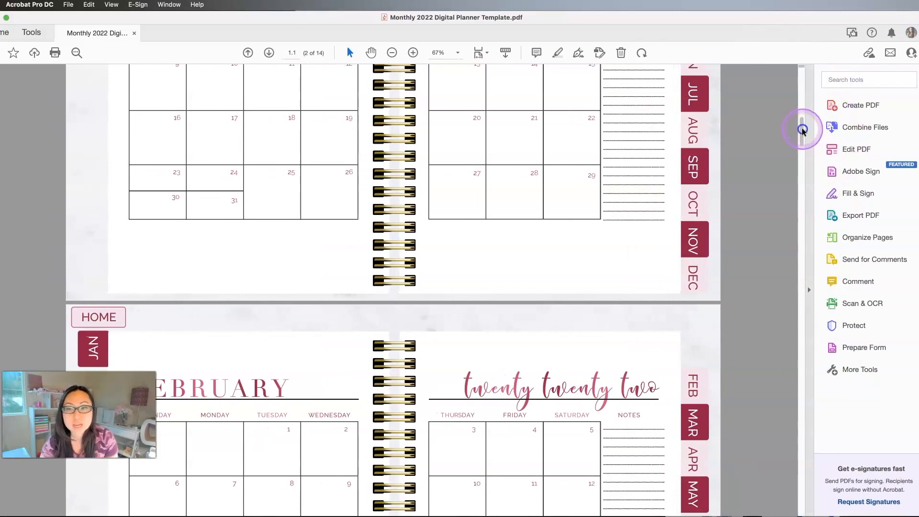
Test the HOME tab's link from the January page to the planner cover, and return to January
{"action": "left_click_drag", "start_coordinate": [803, 126], "coordinate": [806, 79]}
{"action": "scroll", "coordinate": [450, 283], "scroll_direction": "down", "scroll_amount": 5}
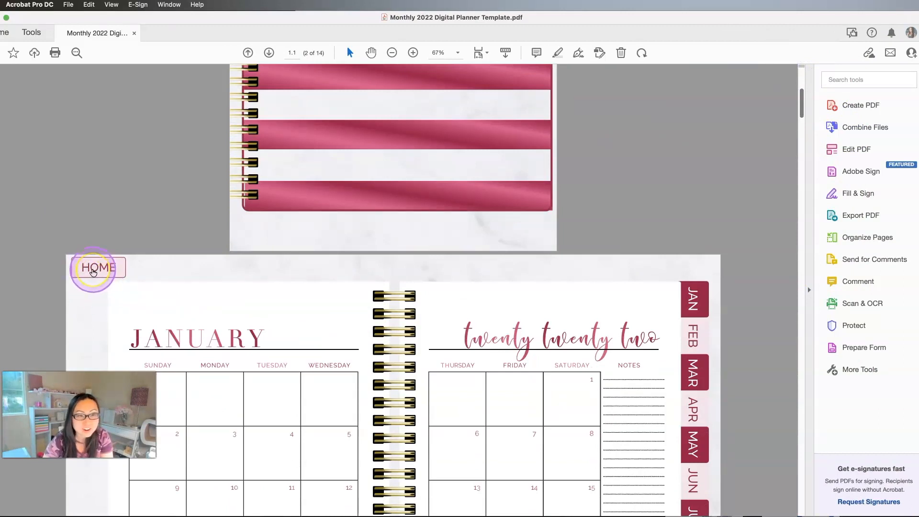
{"action": "left_click", "coordinate": [98, 268]}
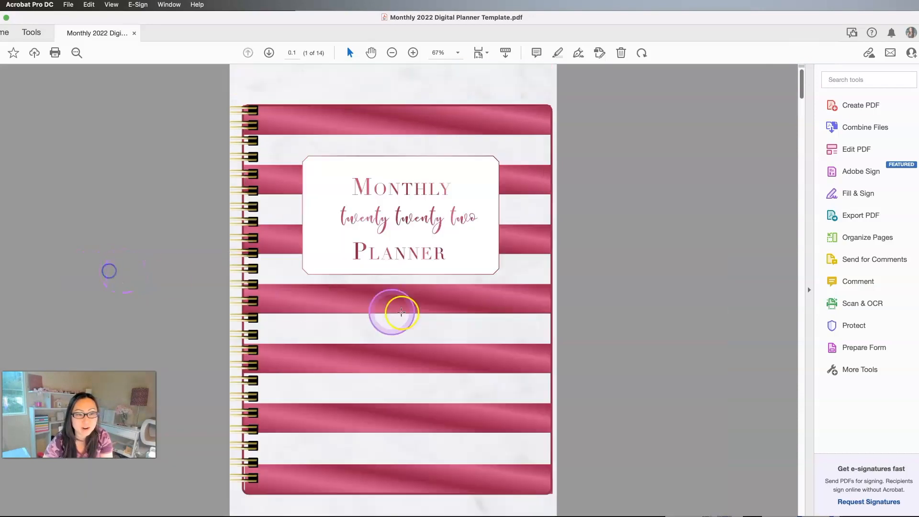
{"action": "scroll", "coordinate": [552, 427], "scroll_direction": "down", "scroll_amount": 10}
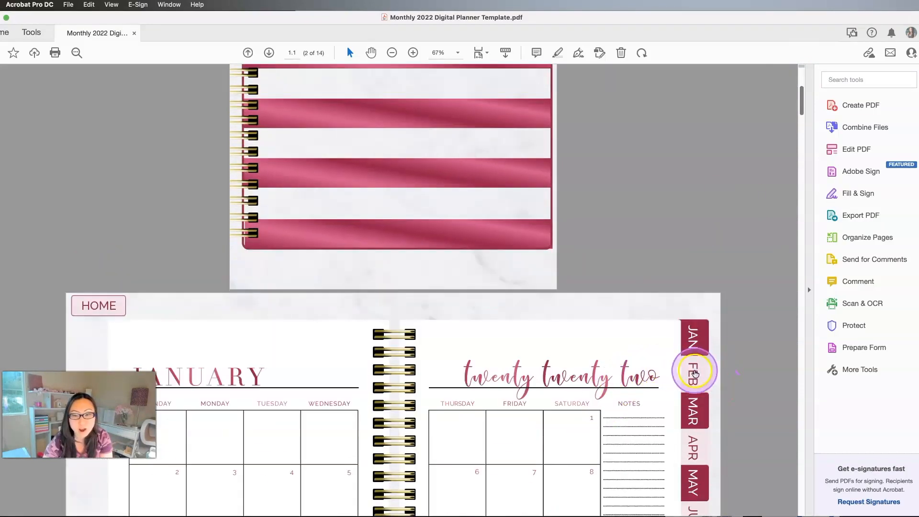
Test the month tab links in mixed order: MAR, NOV, APR, SEP, MAY, JUL and JAN
{"action": "left_click", "coordinate": [694, 420]}
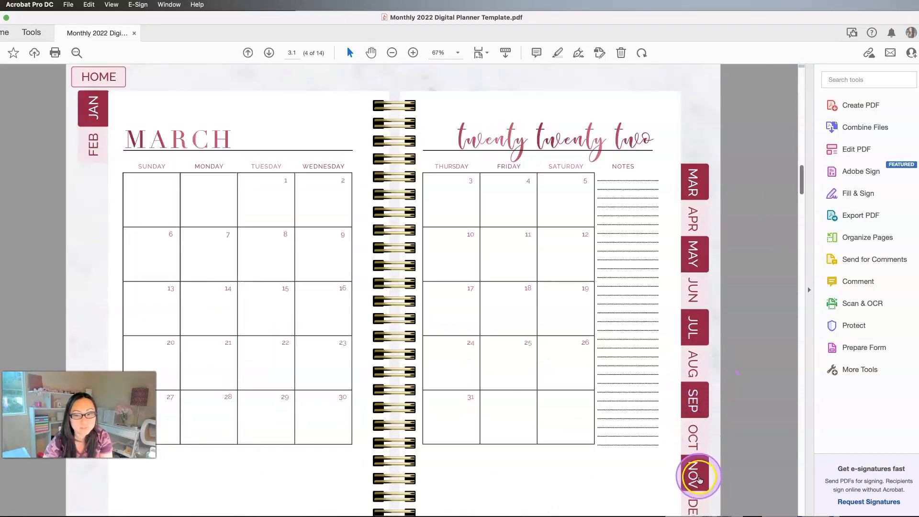
{"action": "left_click", "coordinate": [698, 476]}
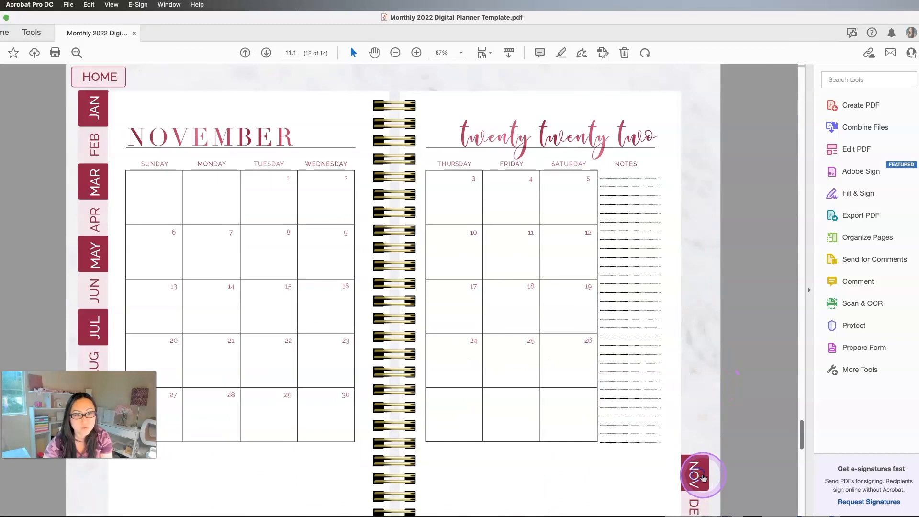
{"action": "left_click", "coordinate": [96, 222]}
{"action": "left_click", "coordinate": [692, 401]}
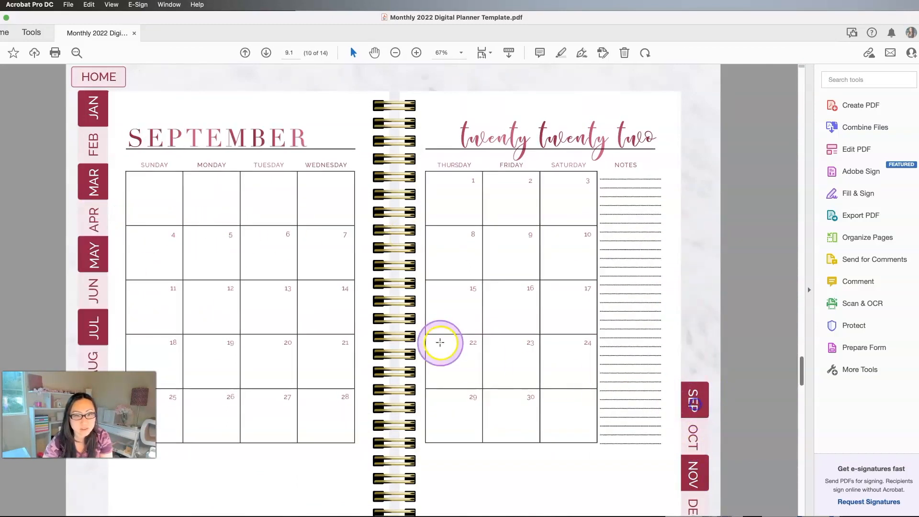
{"action": "left_click", "coordinate": [93, 253]}
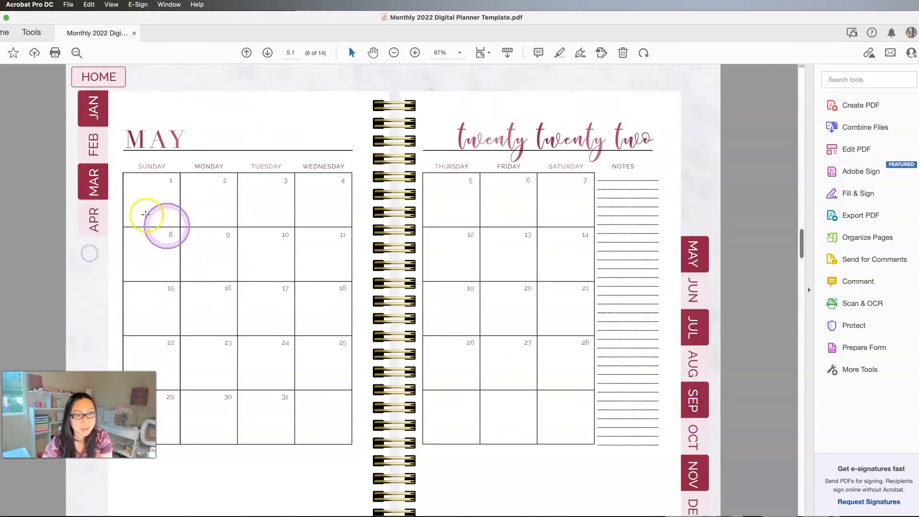
{"action": "left_click", "coordinate": [694, 329]}
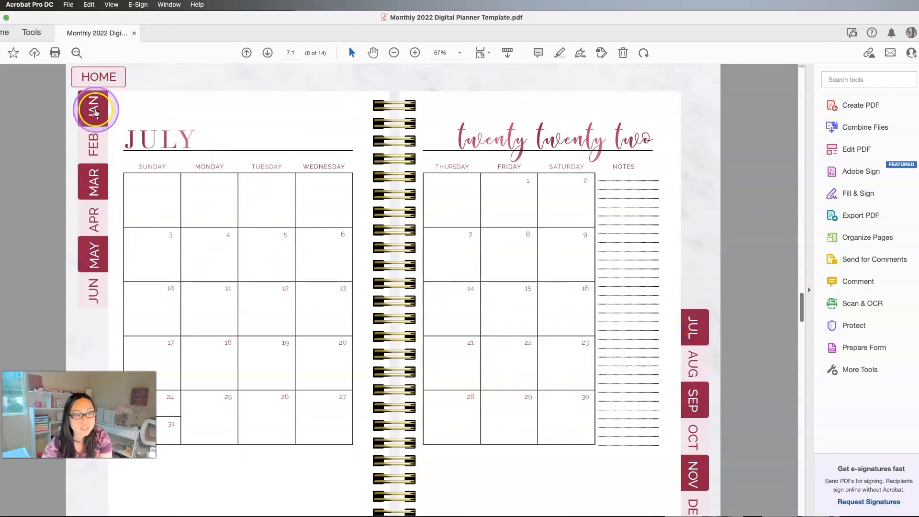
{"action": "left_click", "coordinate": [92, 109]}
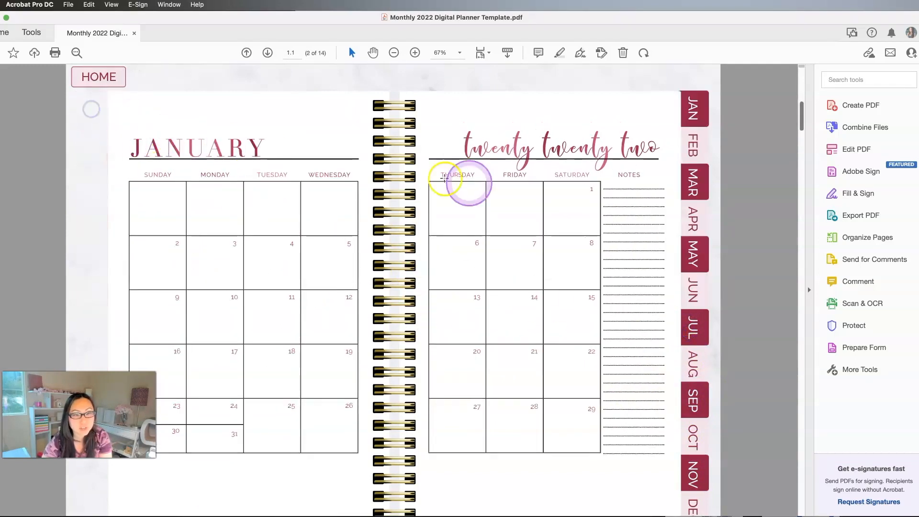
Test the month tab links on the right-hand planner page in forward order: FEB, AUG, OCT, NOV and DEC
{"action": "left_click", "coordinate": [700, 146]}
{"action": "left_click", "coordinate": [697, 369]}
{"action": "left_click", "coordinate": [697, 437]}
{"action": "left_click", "coordinate": [696, 437]}
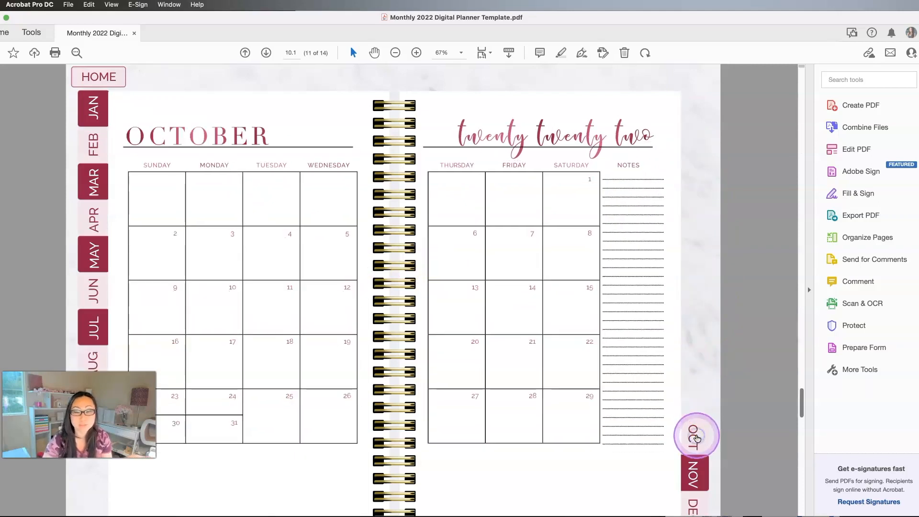
{"action": "left_click", "coordinate": [699, 479]}
{"action": "left_click", "coordinate": [694, 502]}
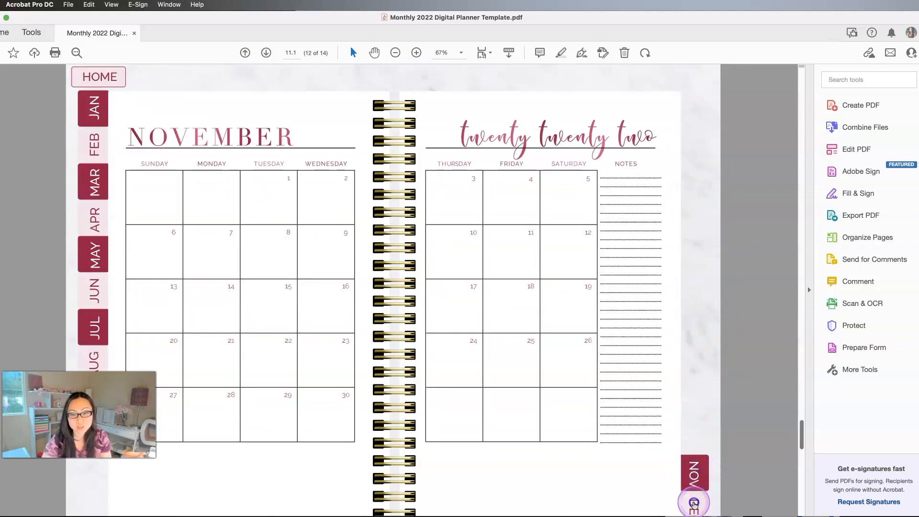
Test the past-month tab links backwards from AUG to JAN, and follow the FEB tab from the January page
{"action": "left_click", "coordinate": [153, 280]}
{"action": "left_click", "coordinate": [93, 359]}
{"action": "left_click", "coordinate": [93, 328]}
{"action": "left_click", "coordinate": [92, 305]}
{"action": "left_click", "coordinate": [91, 257]}
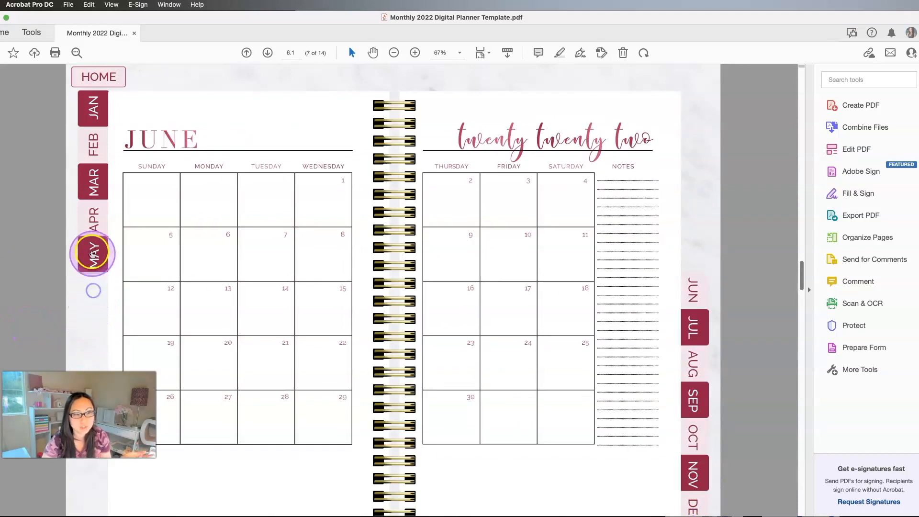
{"action": "left_click", "coordinate": [92, 218]}
{"action": "left_click", "coordinate": [92, 181]}
{"action": "left_click", "coordinate": [92, 144]}
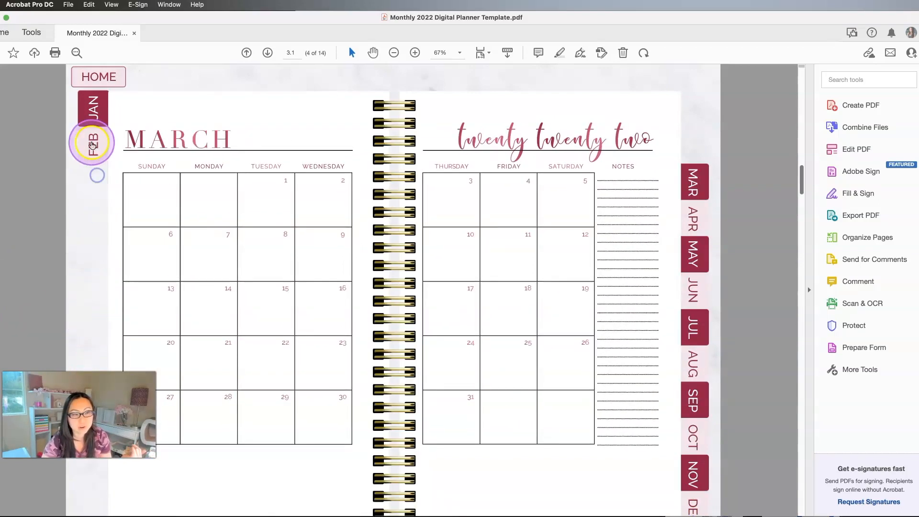
{"action": "left_click", "coordinate": [92, 108]}
{"action": "left_click", "coordinate": [700, 142]}
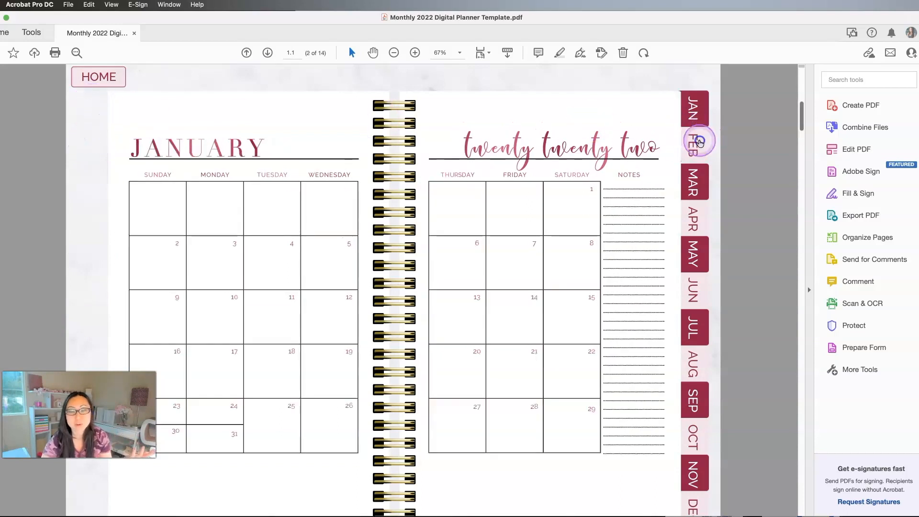